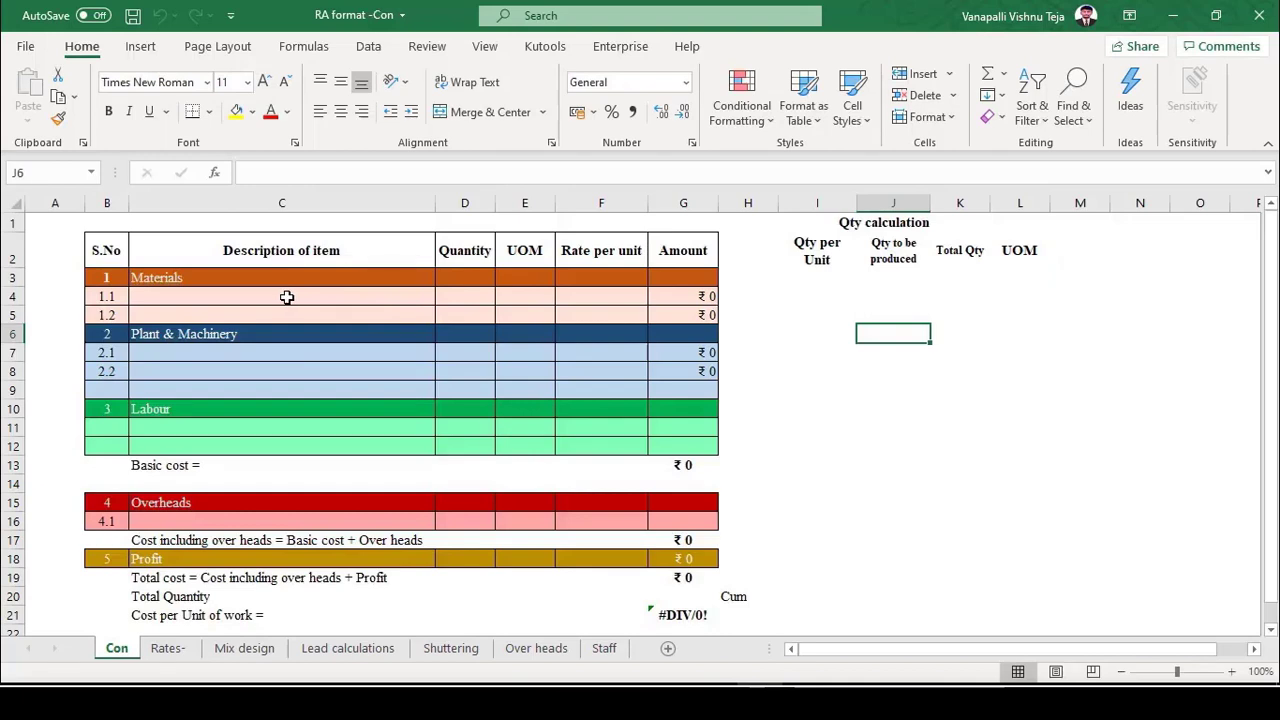
Examine the column structure of the rate analysis table on the Con sheet, from S.No to Amount, and the Qty calculation columns.
{"action": "left_click", "coordinate": [215, 334]}
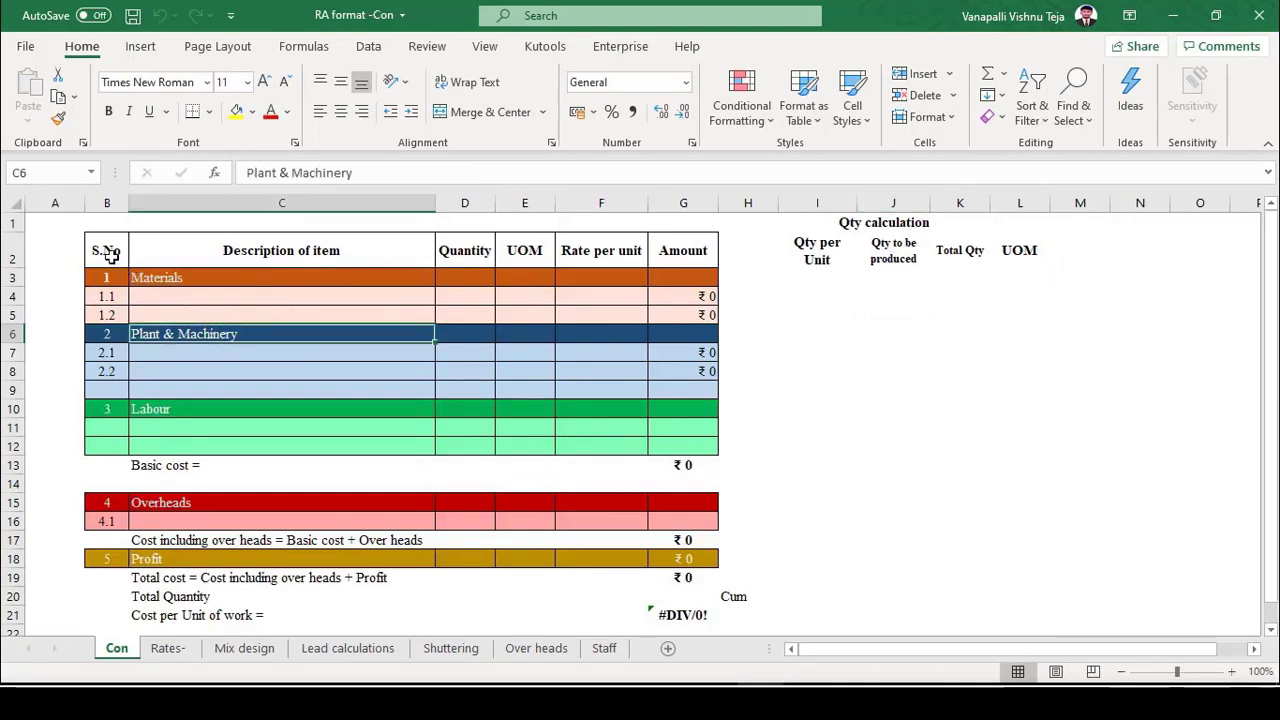
{"action": "left_click", "coordinate": [106, 203]}
{"action": "left_click", "coordinate": [150, 277]}
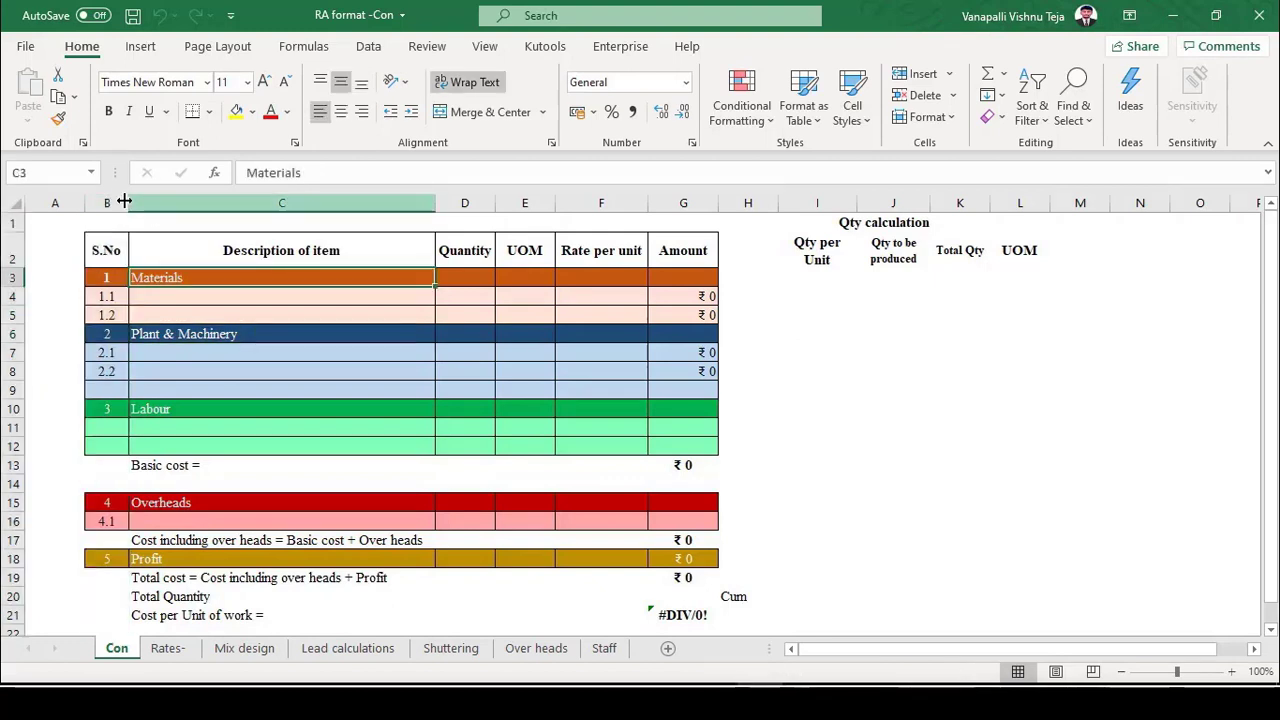
{"action": "left_click", "coordinate": [106, 203]}
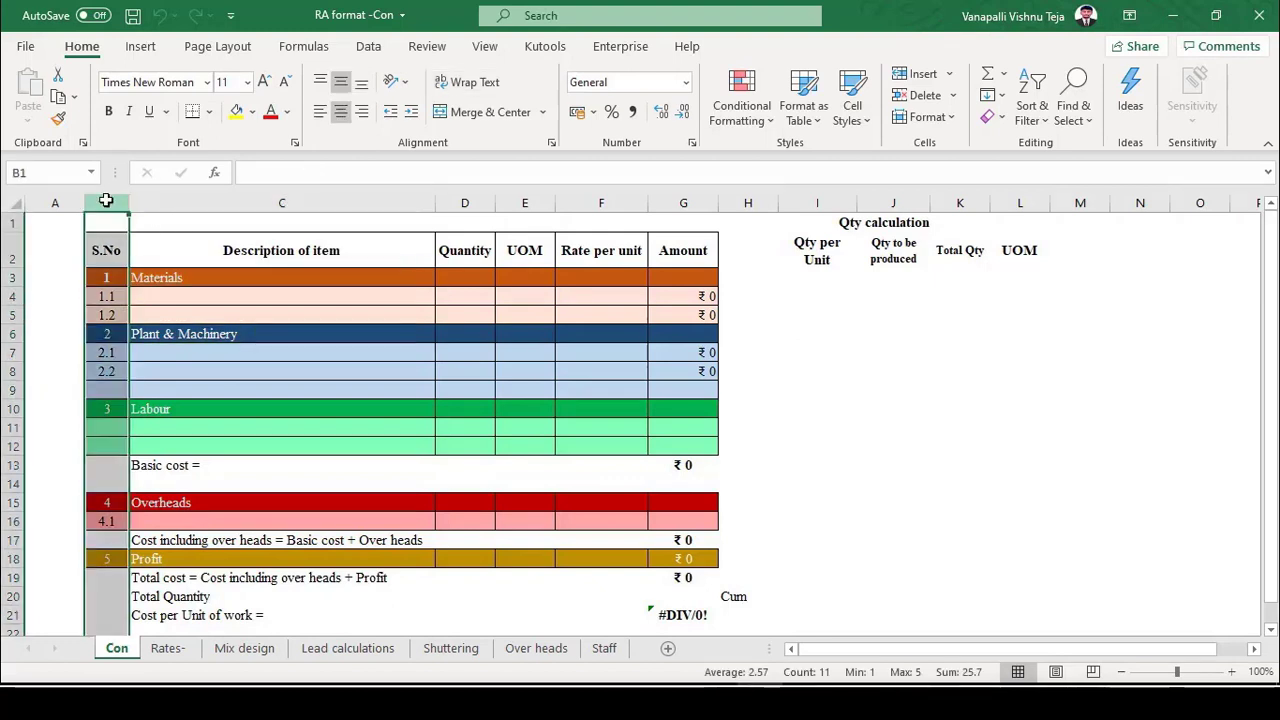
{"action": "left_click", "coordinate": [221, 207]}
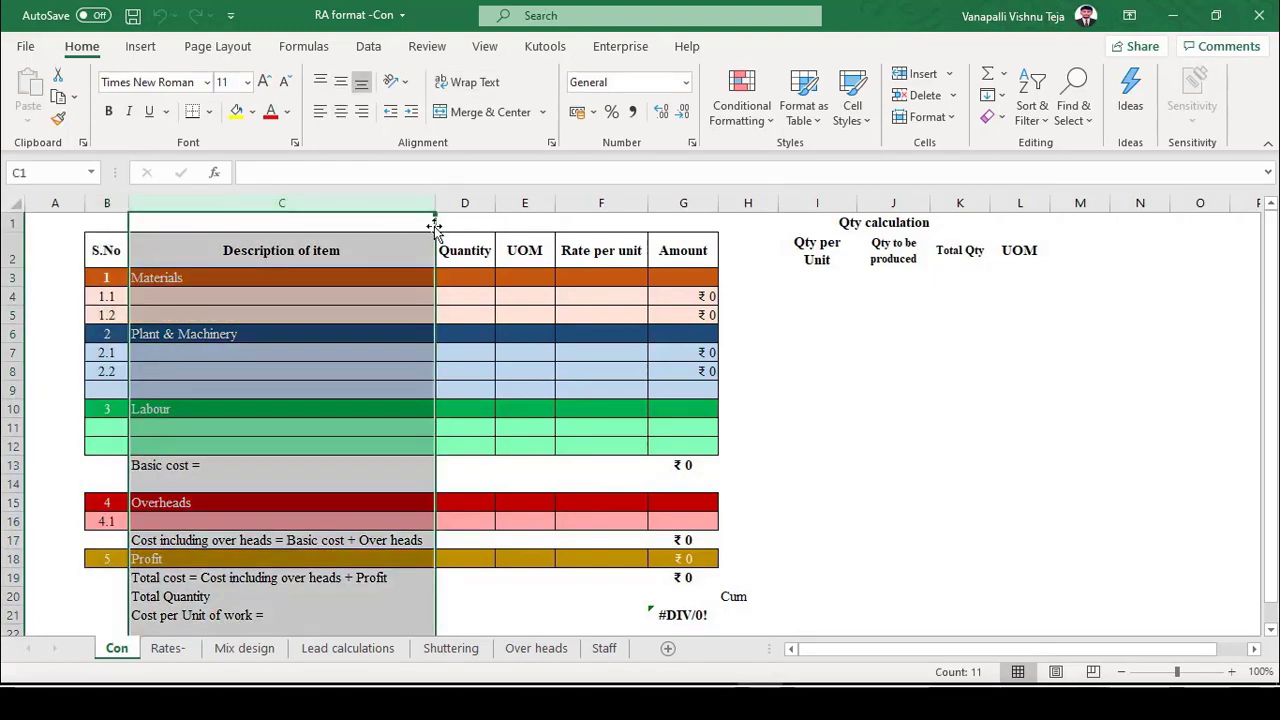
{"action": "left_click", "coordinate": [465, 207]}
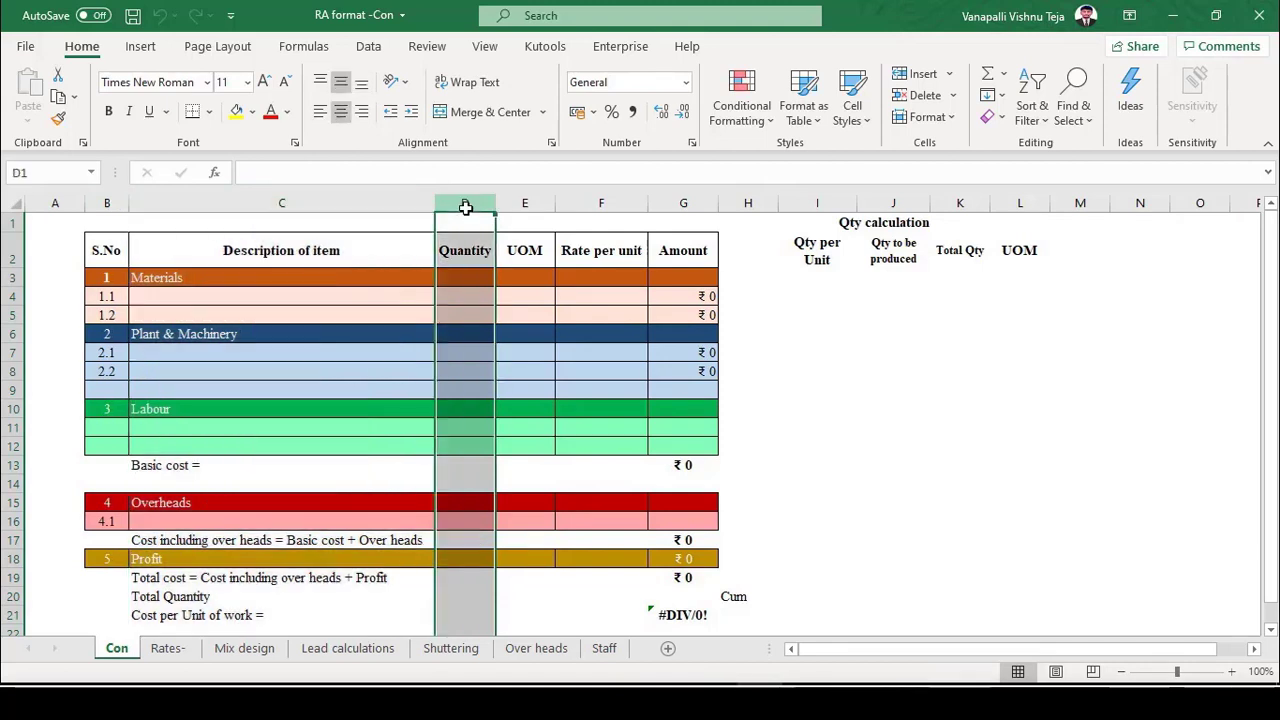
{"action": "left_click", "coordinate": [521, 207]}
{"action": "left_click", "coordinate": [597, 219]}
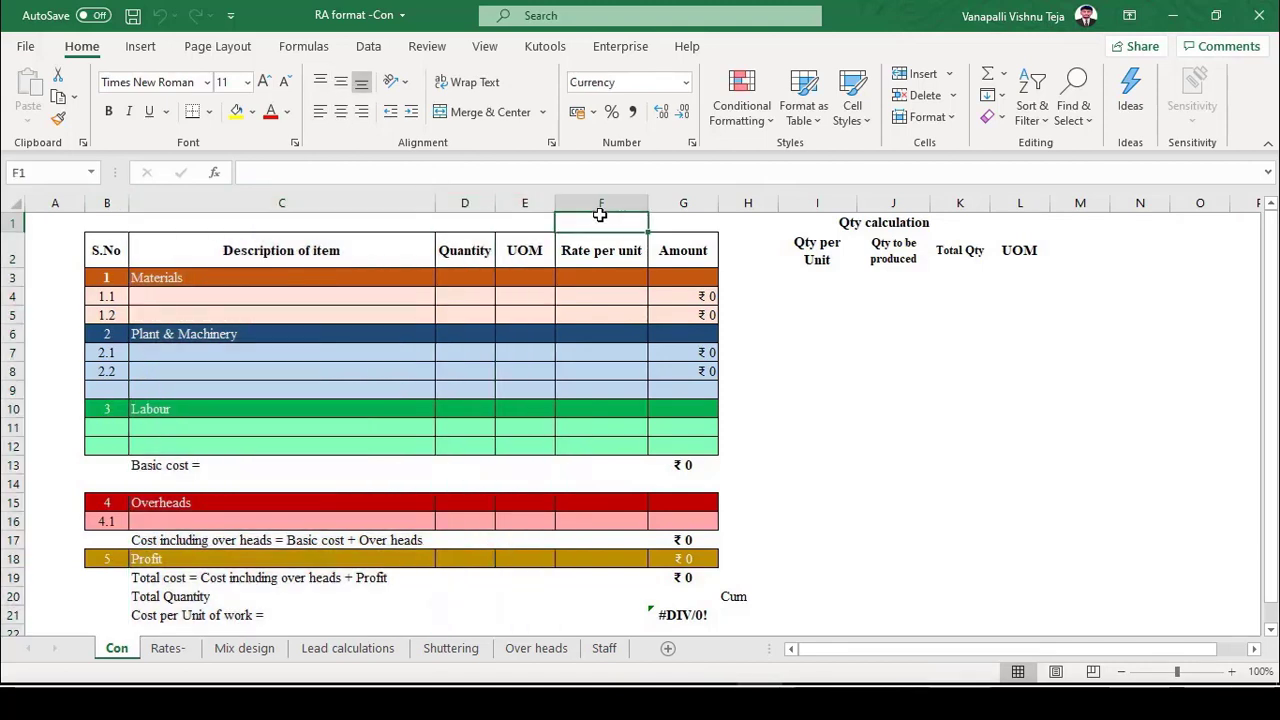
{"action": "left_click", "coordinate": [664, 204]}
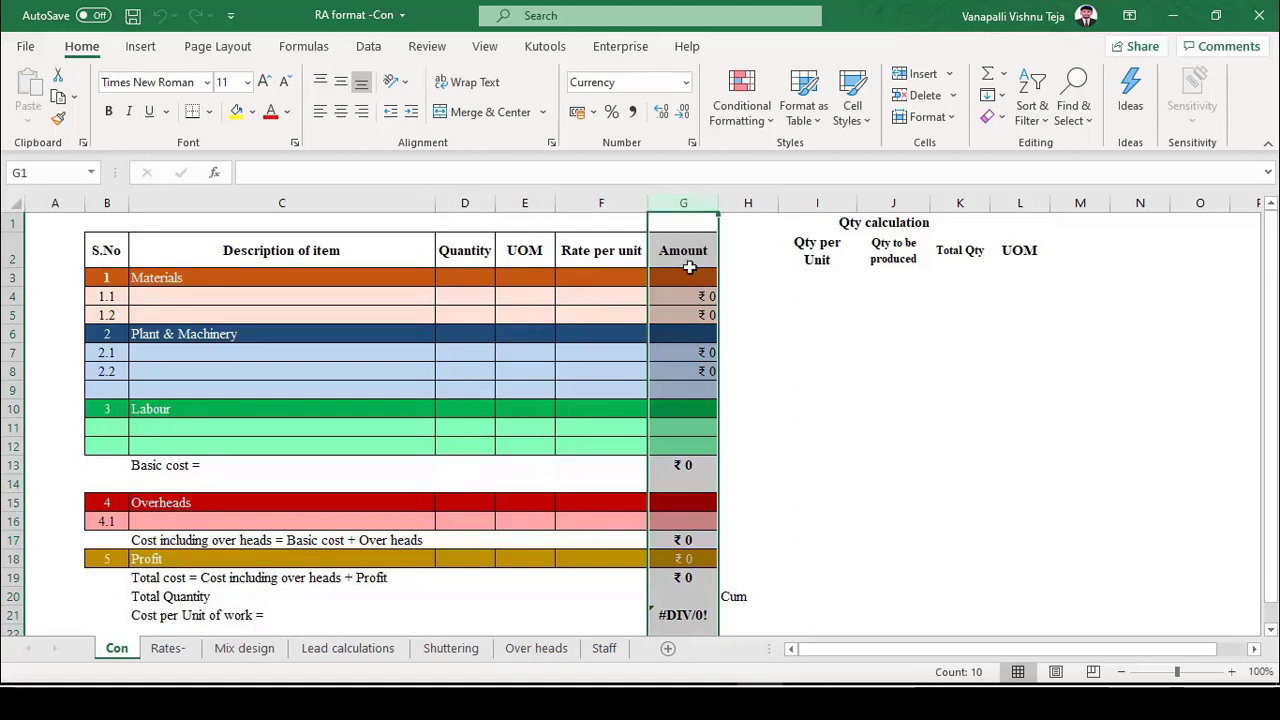
{"action": "left_click", "coordinate": [663, 296]}
{"action": "left_click", "coordinate": [443, 291]}
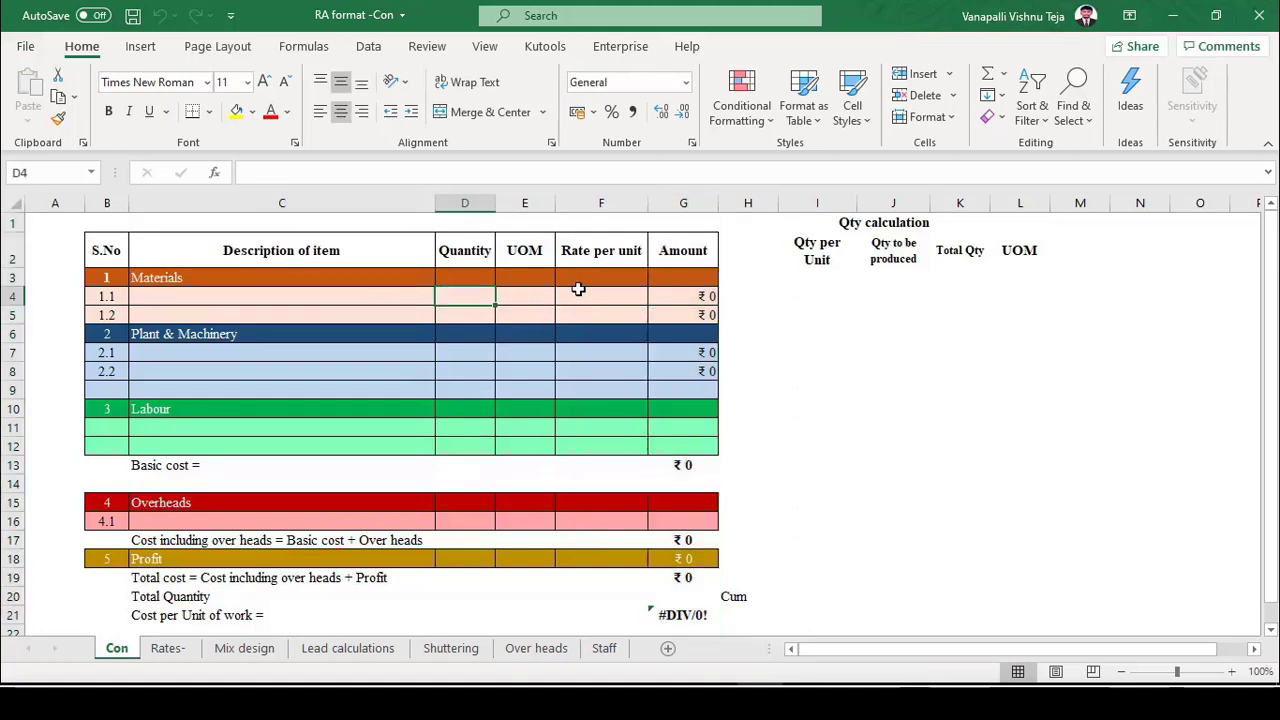
{"action": "left_click", "coordinate": [610, 293]}
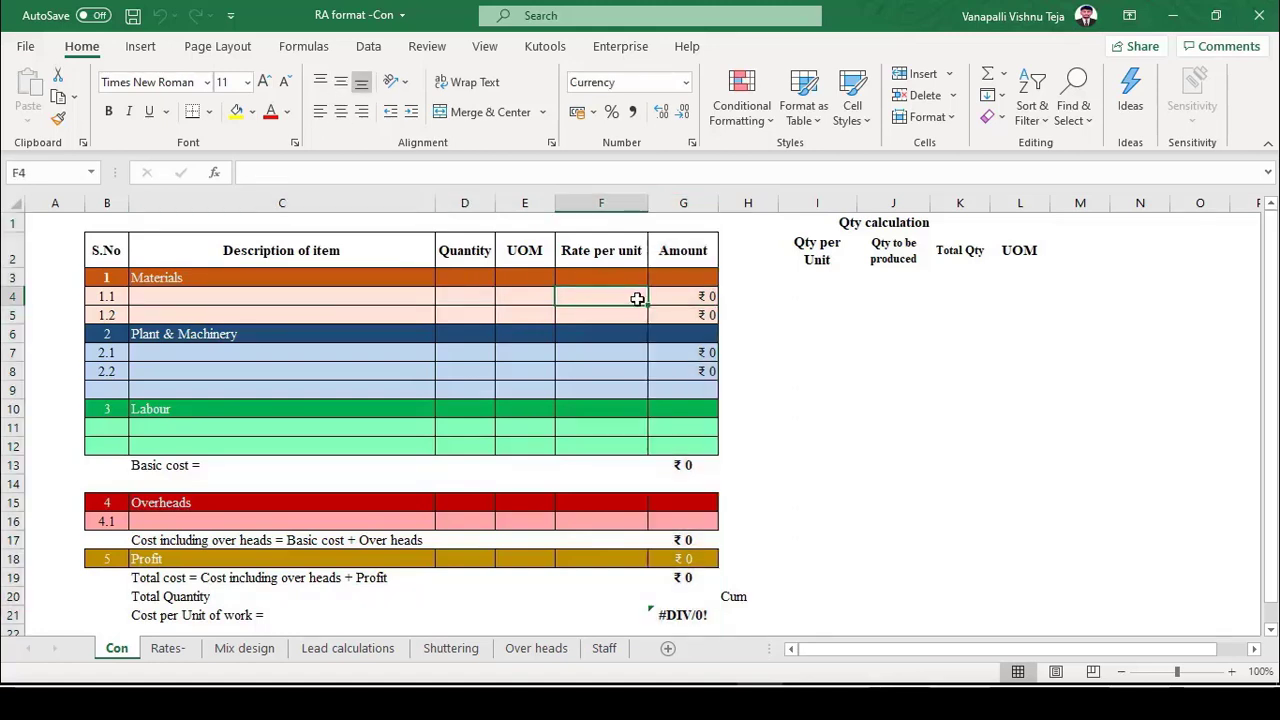
{"action": "left_click_drag", "start_coordinate": [810, 203], "coordinate": [1030, 205]}
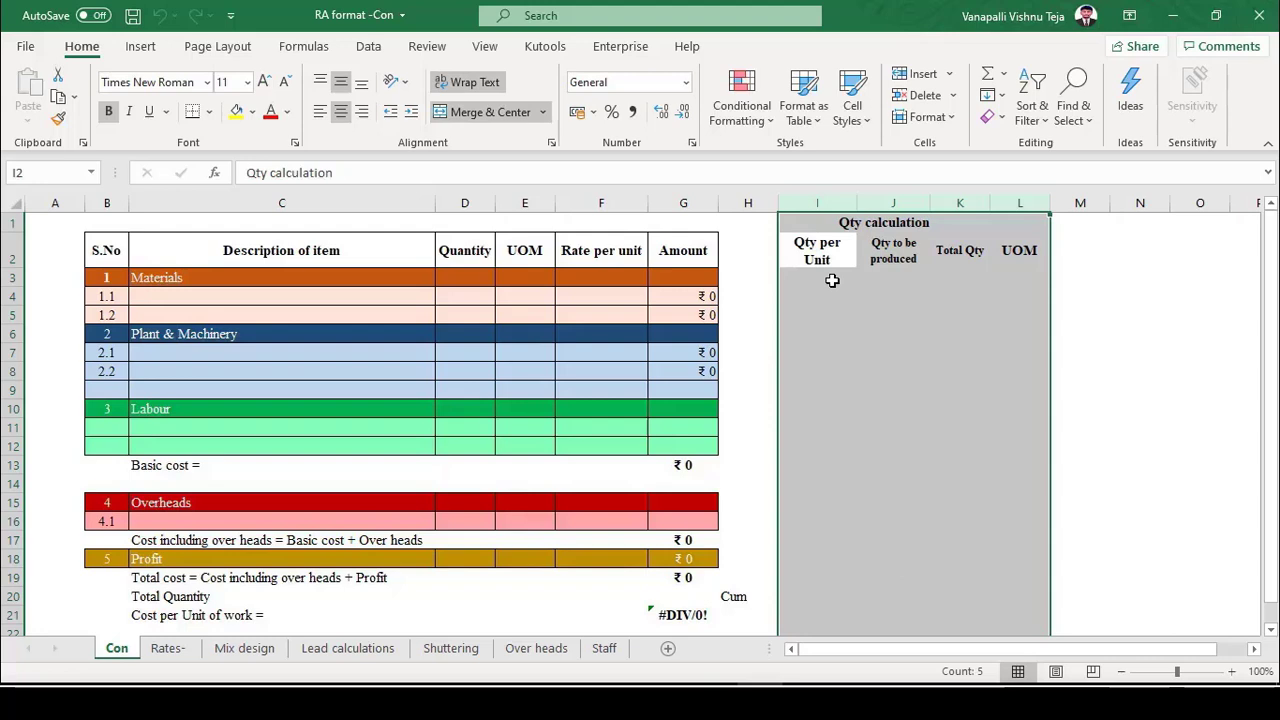
Examine the Materials, Plant & Machinery, Labour, Overheads and Profit sections of the rate analysis table and their item rows.
{"action": "left_click", "coordinate": [292, 316]}
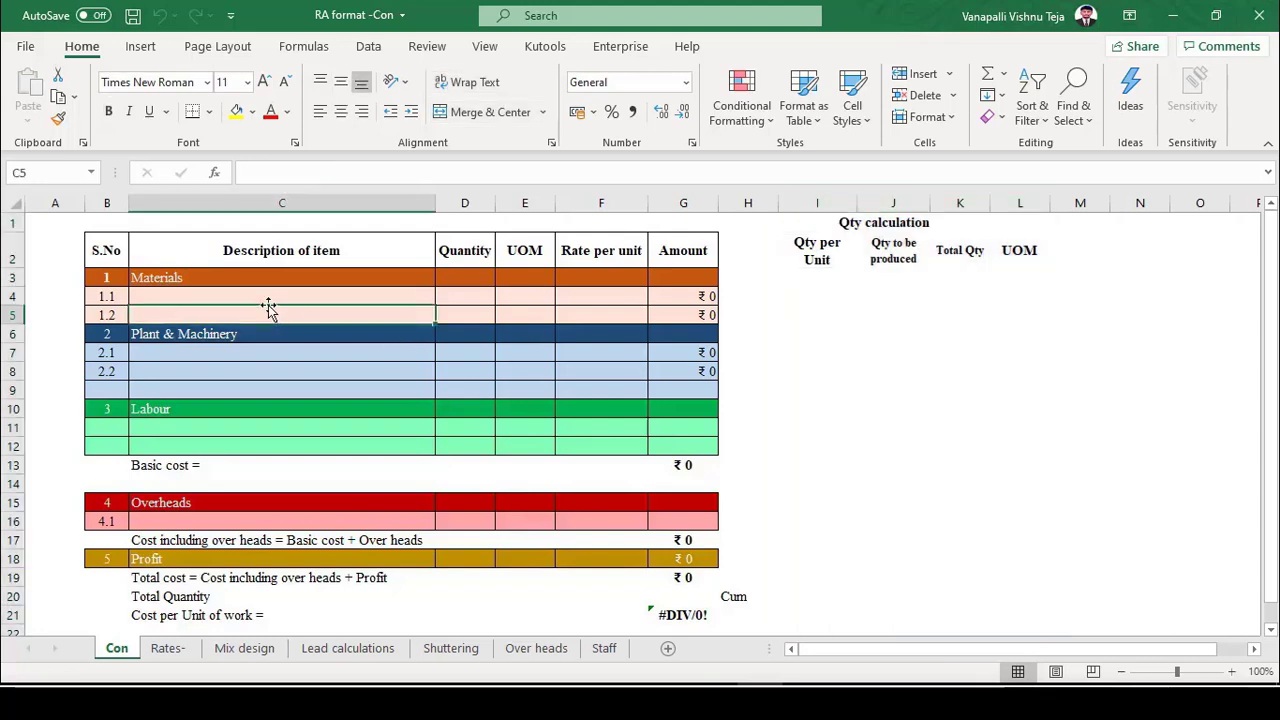
{"action": "left_click", "coordinate": [193, 278]}
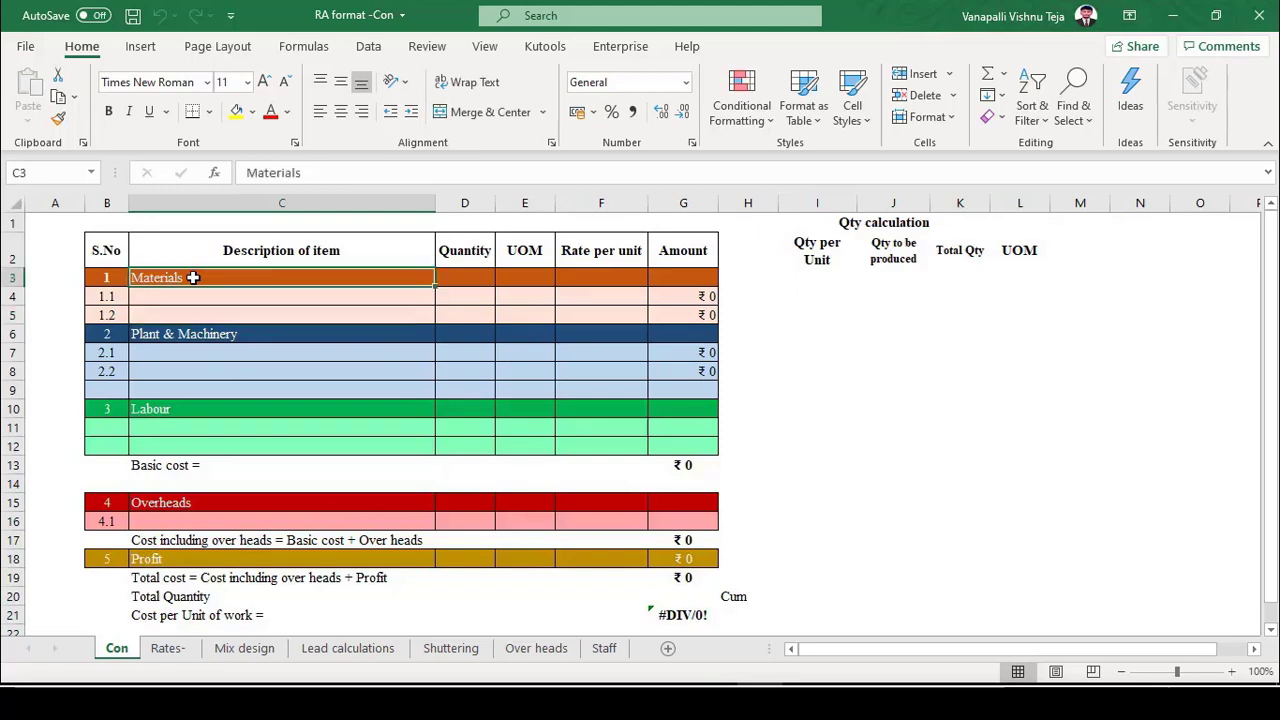
{"action": "left_click", "coordinate": [185, 334]}
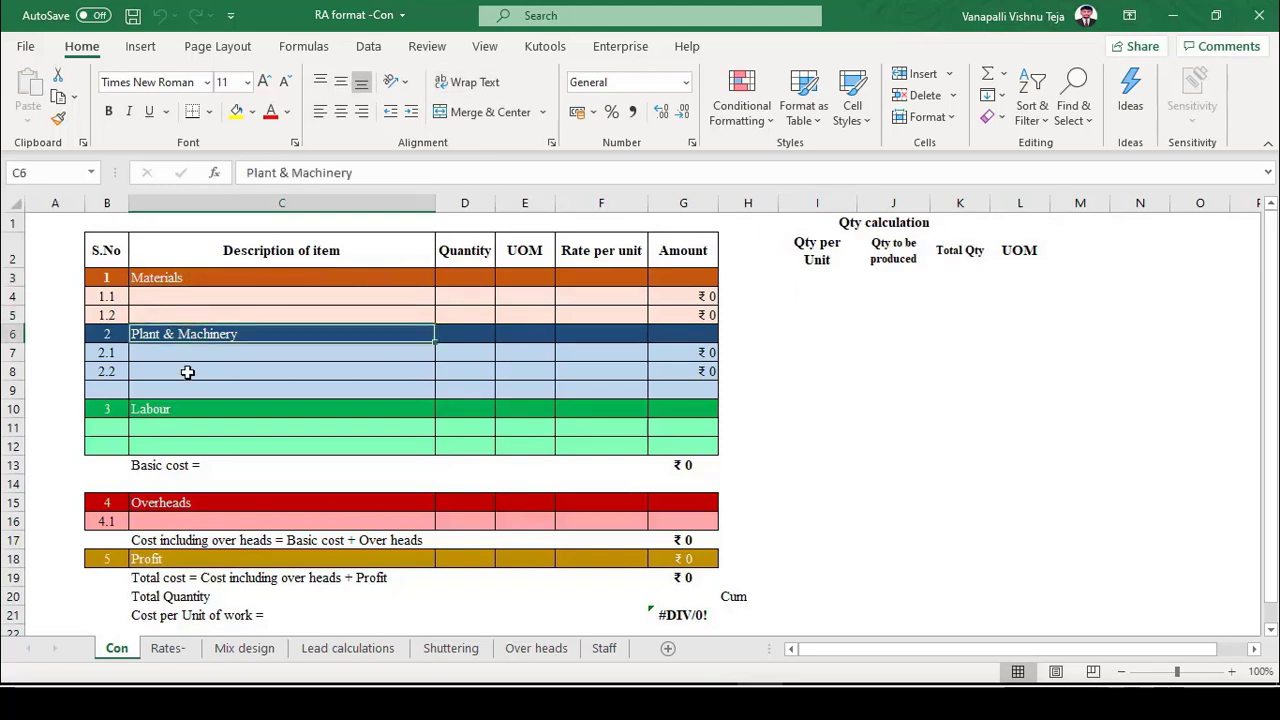
{"action": "left_click", "coordinate": [185, 408]}
{"action": "left_click", "coordinate": [185, 502]}
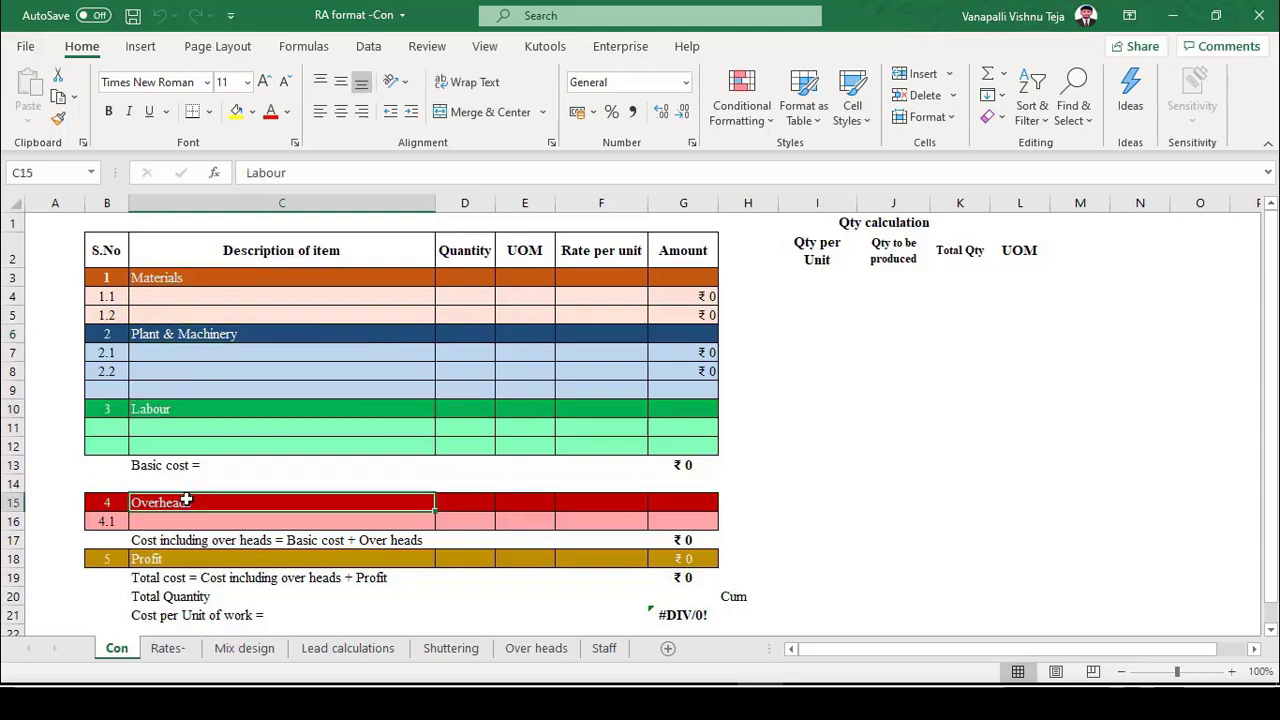
{"action": "left_click", "coordinate": [180, 559]}
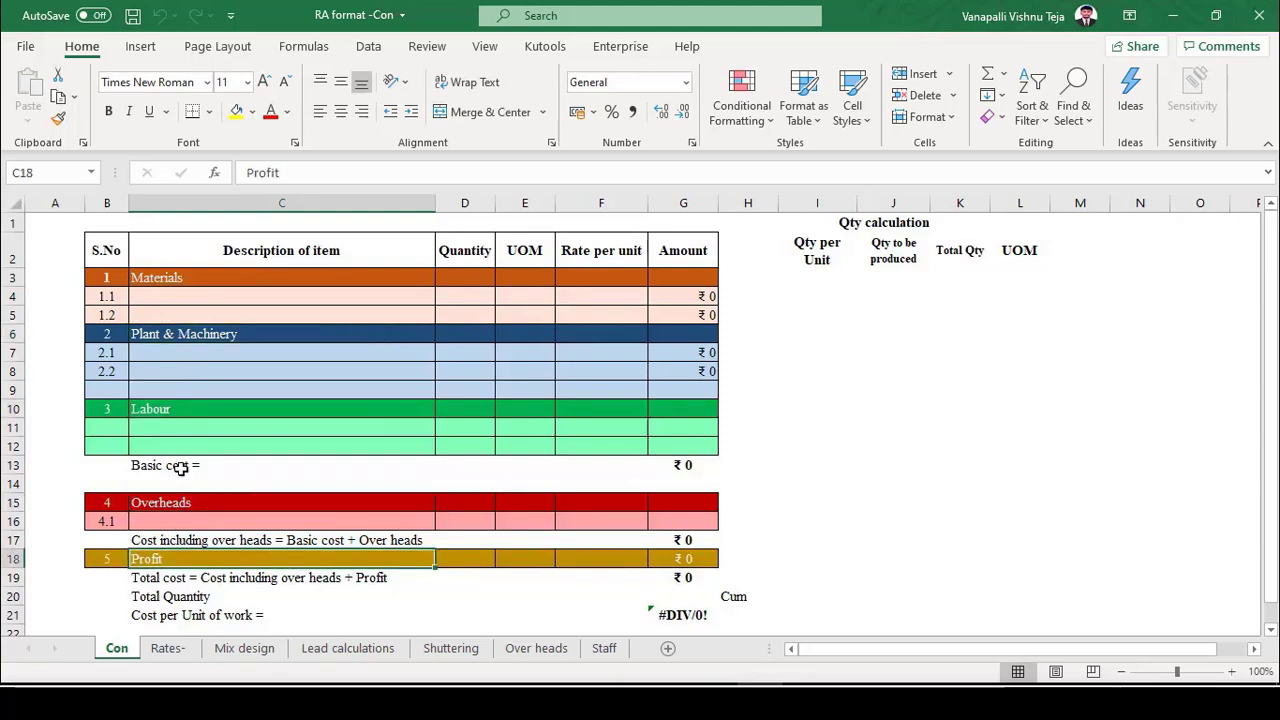
{"action": "left_click_drag", "start_coordinate": [191, 296], "coordinate": [190, 309]}
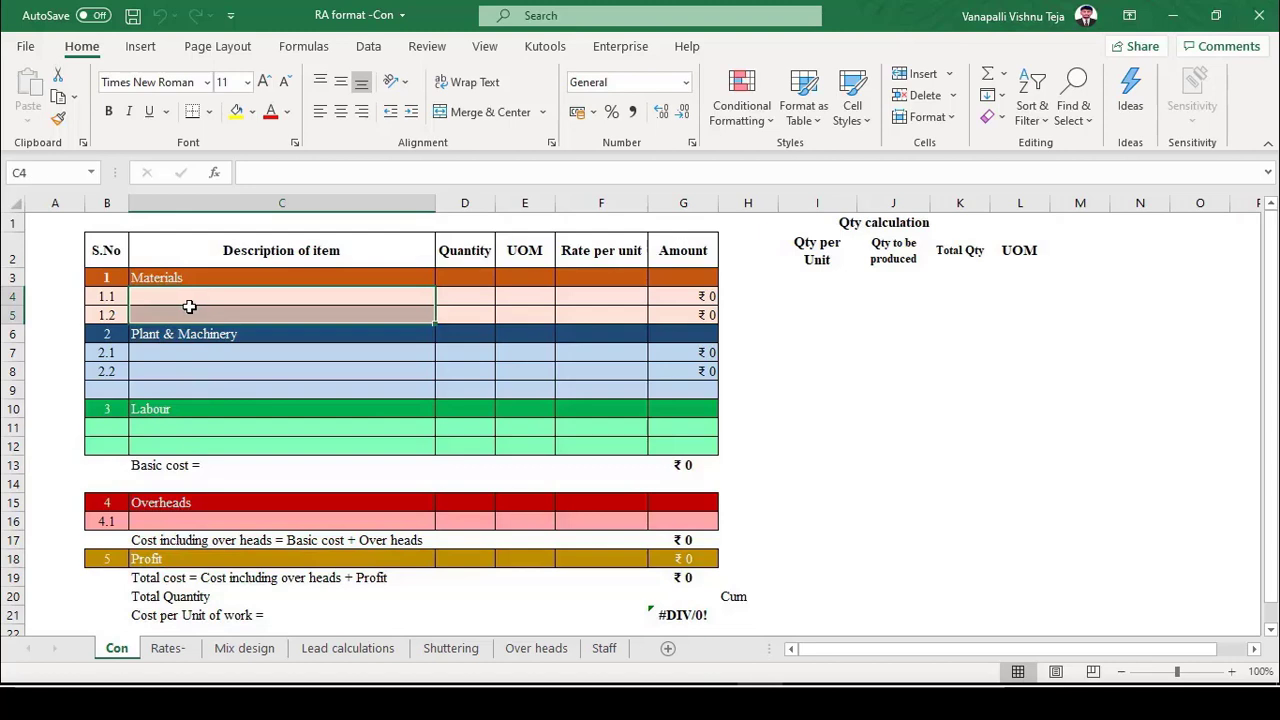
{"action": "left_click_drag", "start_coordinate": [180, 359], "coordinate": [189, 390]}
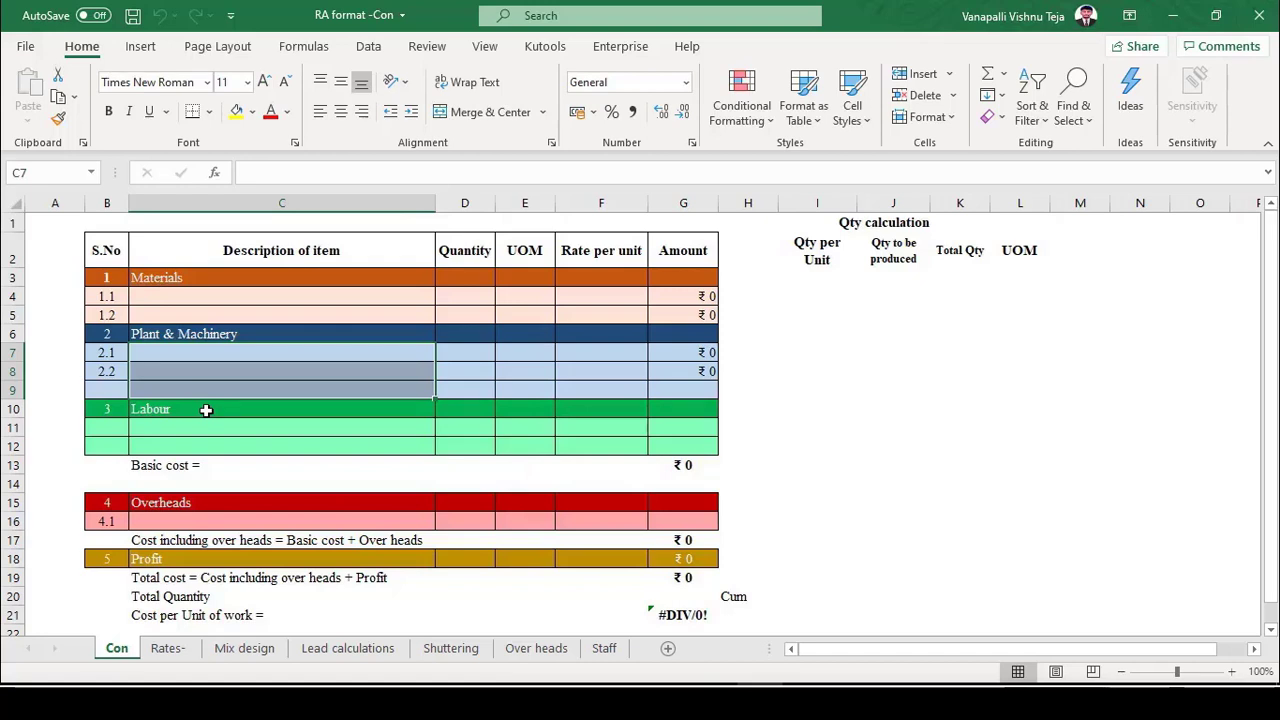
Open the Mix design sheet and examine each material's quantity per cum and its unit of measure.
{"action": "left_click", "coordinate": [244, 648]}
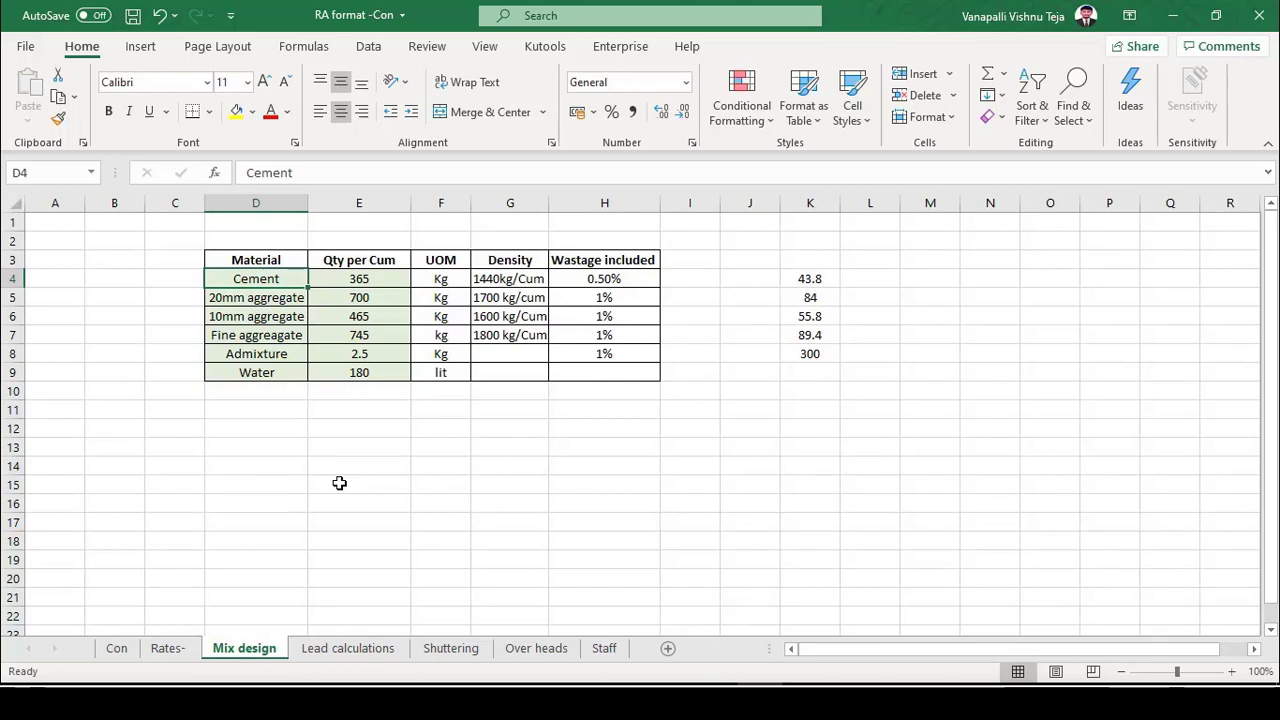
{"action": "left_click", "coordinate": [347, 426]}
{"action": "left_click_drag", "start_coordinate": [362, 279], "coordinate": [359, 374]}
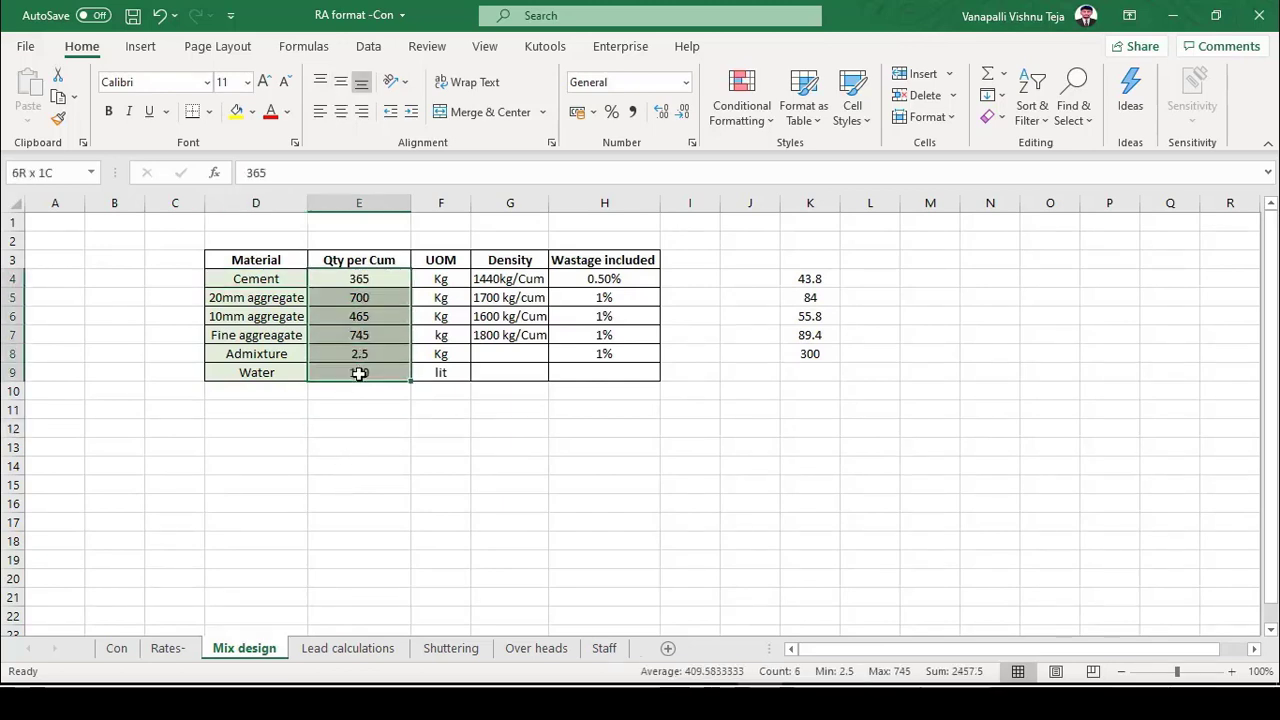
{"action": "left_click_drag", "start_coordinate": [445, 281], "coordinate": [443, 369]}
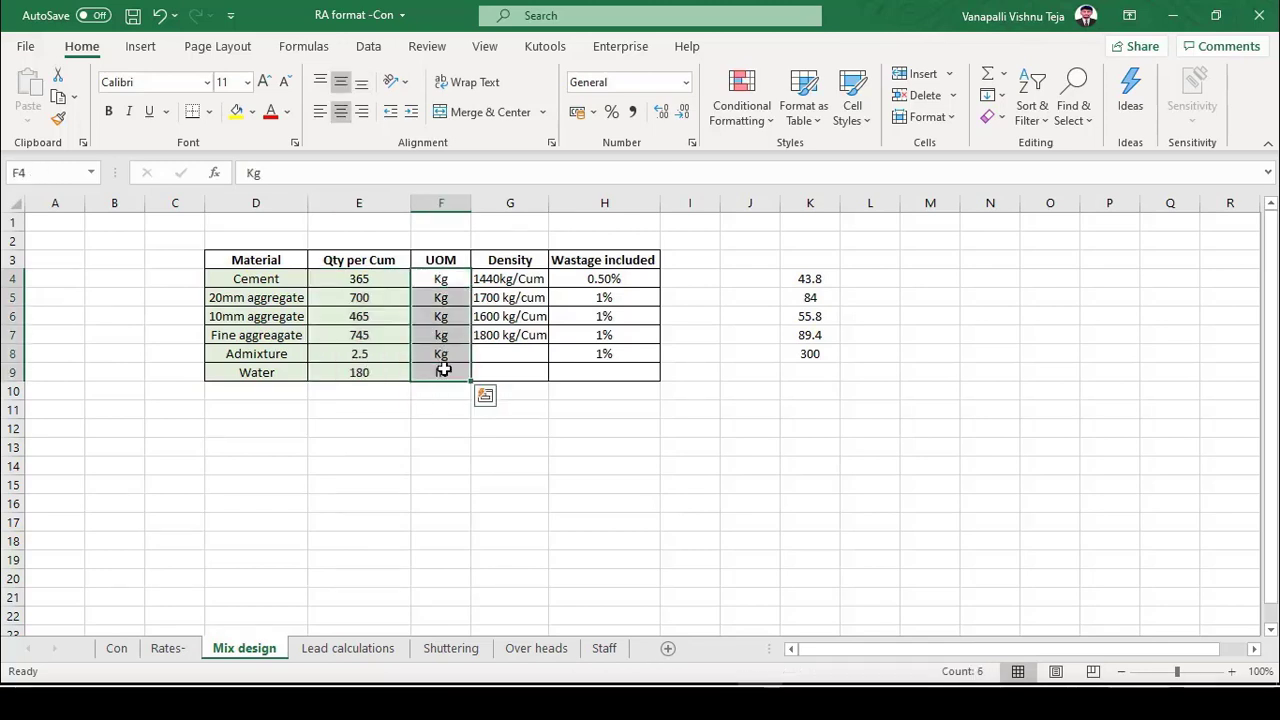
{"action": "left_click", "coordinate": [246, 277]}
{"action": "left_click_drag", "start_coordinate": [447, 281], "coordinate": [445, 371]}
{"action": "left_click", "coordinate": [268, 279]}
{"action": "left_click", "coordinate": [354, 280]}
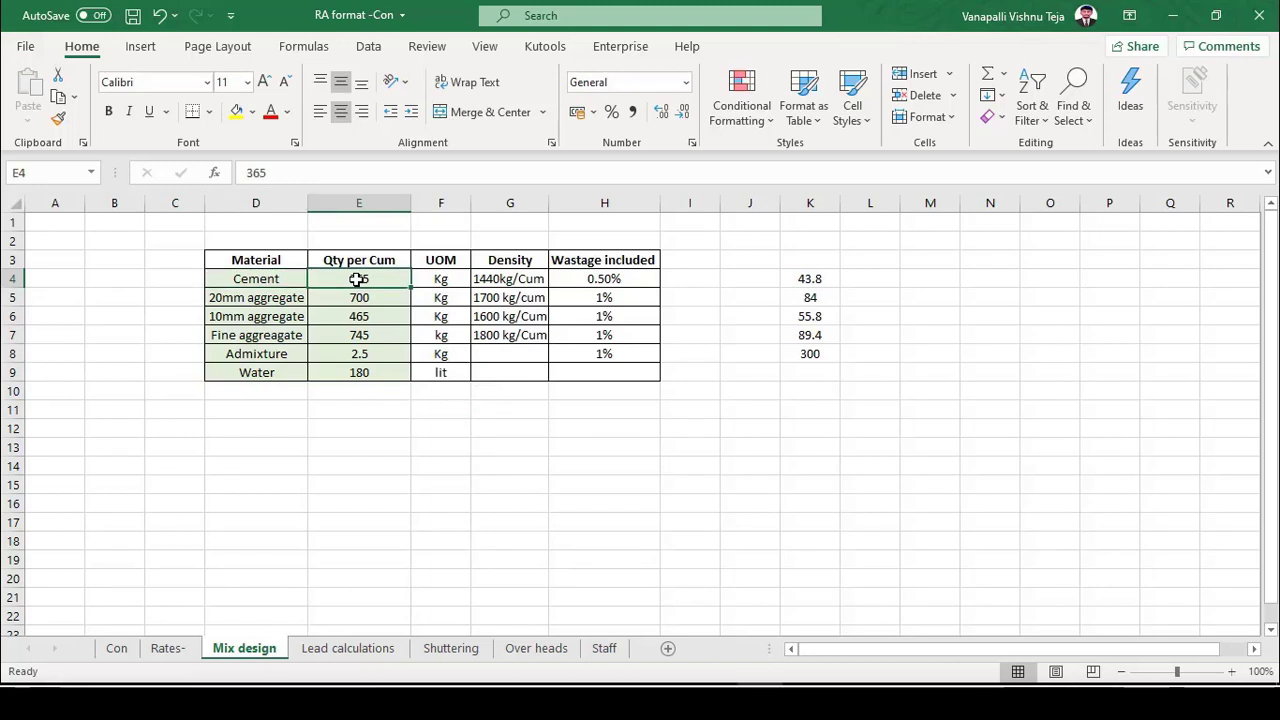
{"action": "left_click", "coordinate": [384, 298]}
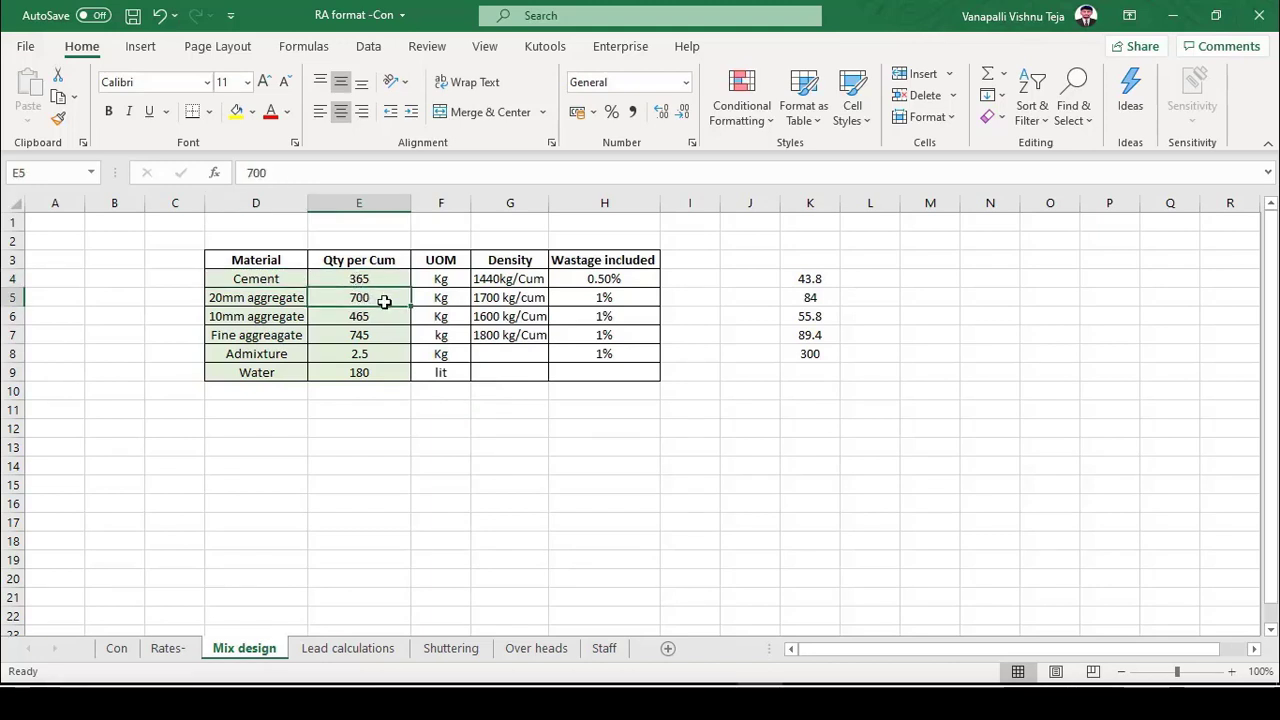
{"action": "left_click", "coordinate": [379, 316]}
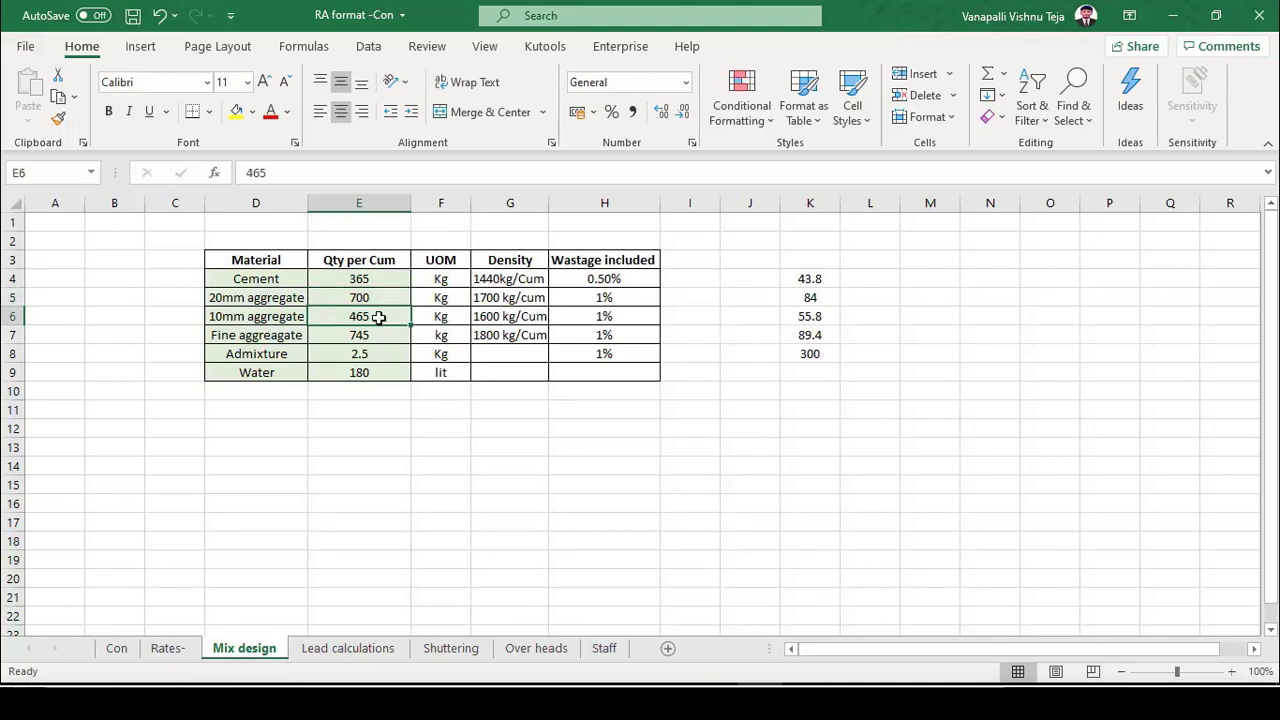
{"action": "left_click", "coordinate": [381, 335]}
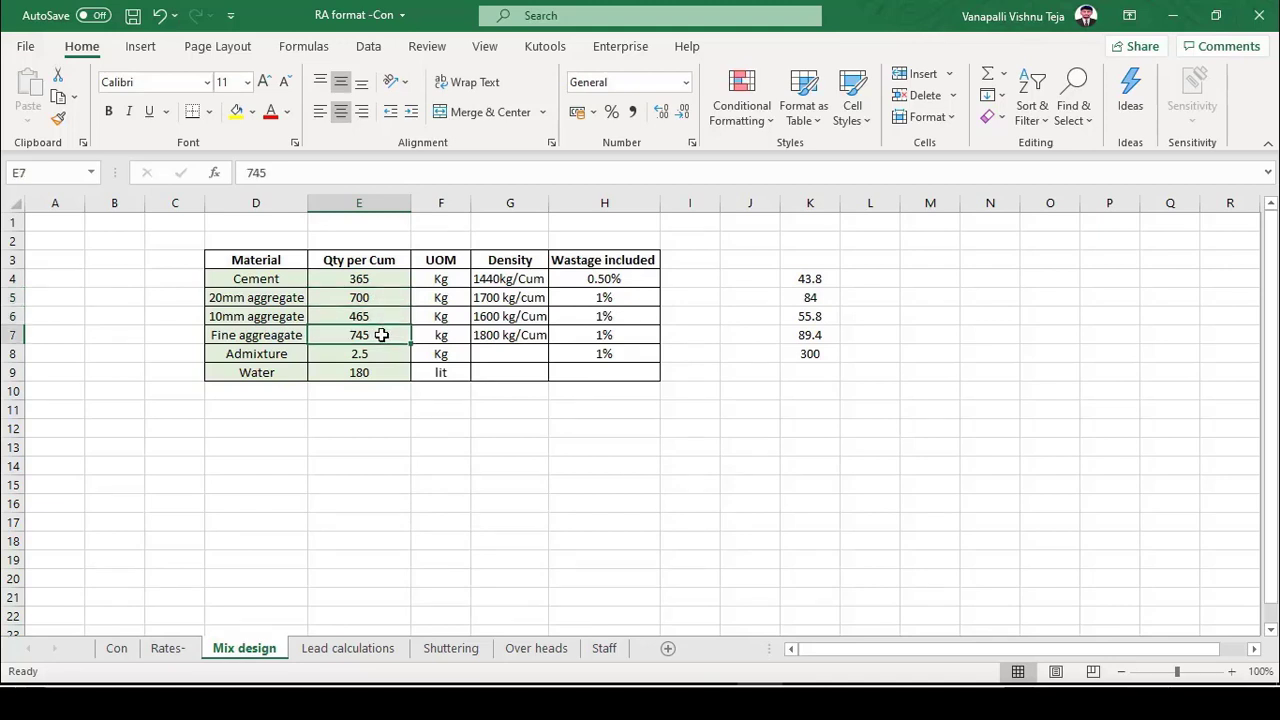
{"action": "left_click", "coordinate": [381, 355]}
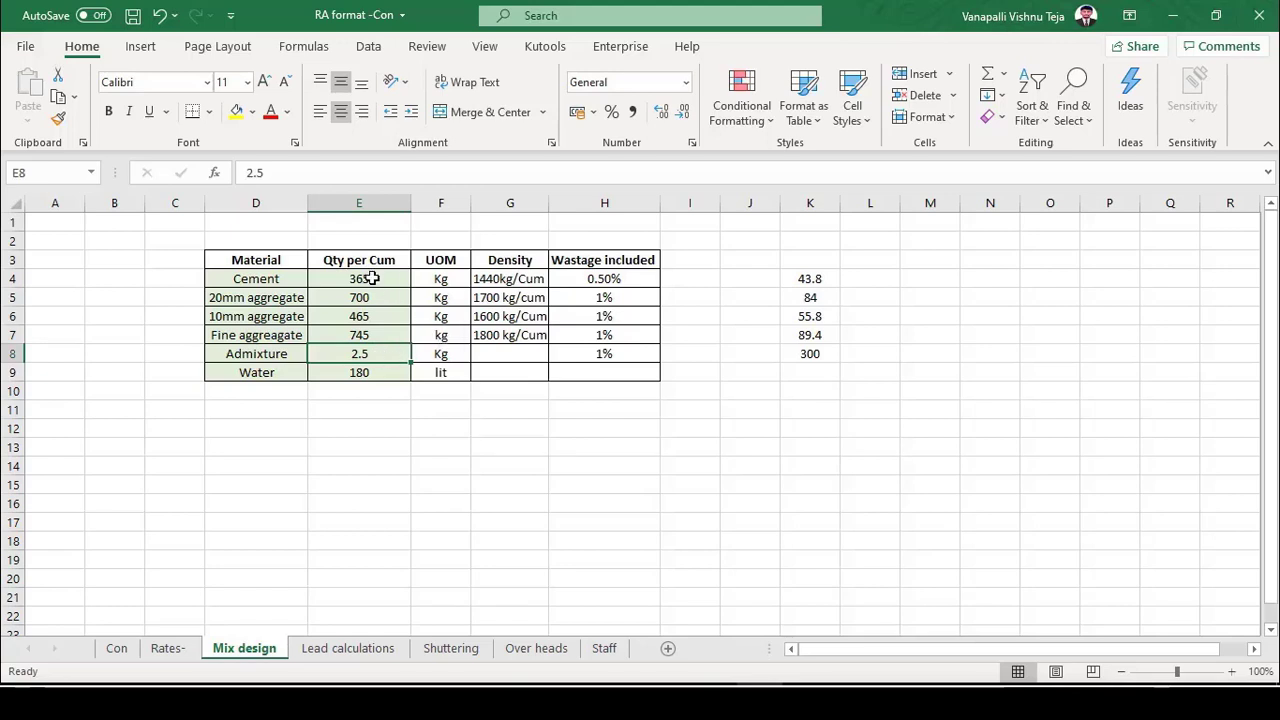
{"action": "left_click_drag", "start_coordinate": [378, 281], "coordinate": [368, 365]}
Show the cement wastage percentage in H4 with one decimal place, and review the wastage and quantity columns.
{"action": "left_click_drag", "start_coordinate": [625, 272], "coordinate": [624, 374]}
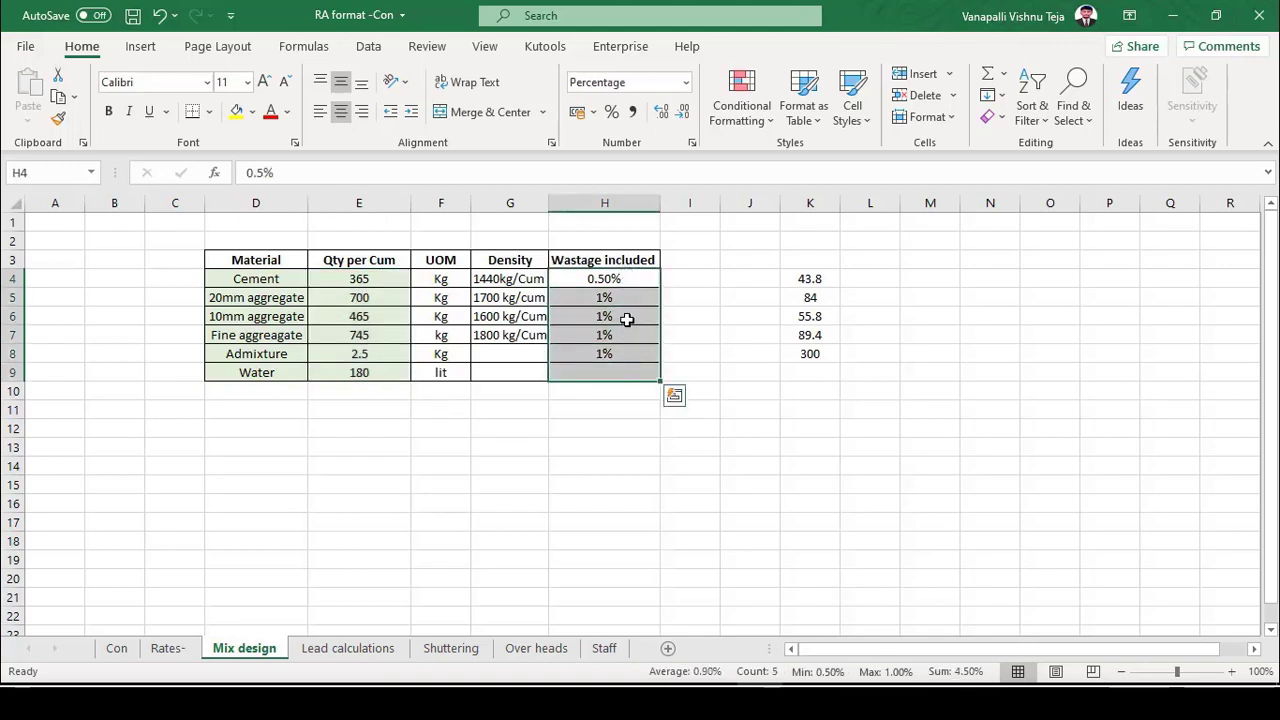
{"action": "left_click", "coordinate": [605, 285]}
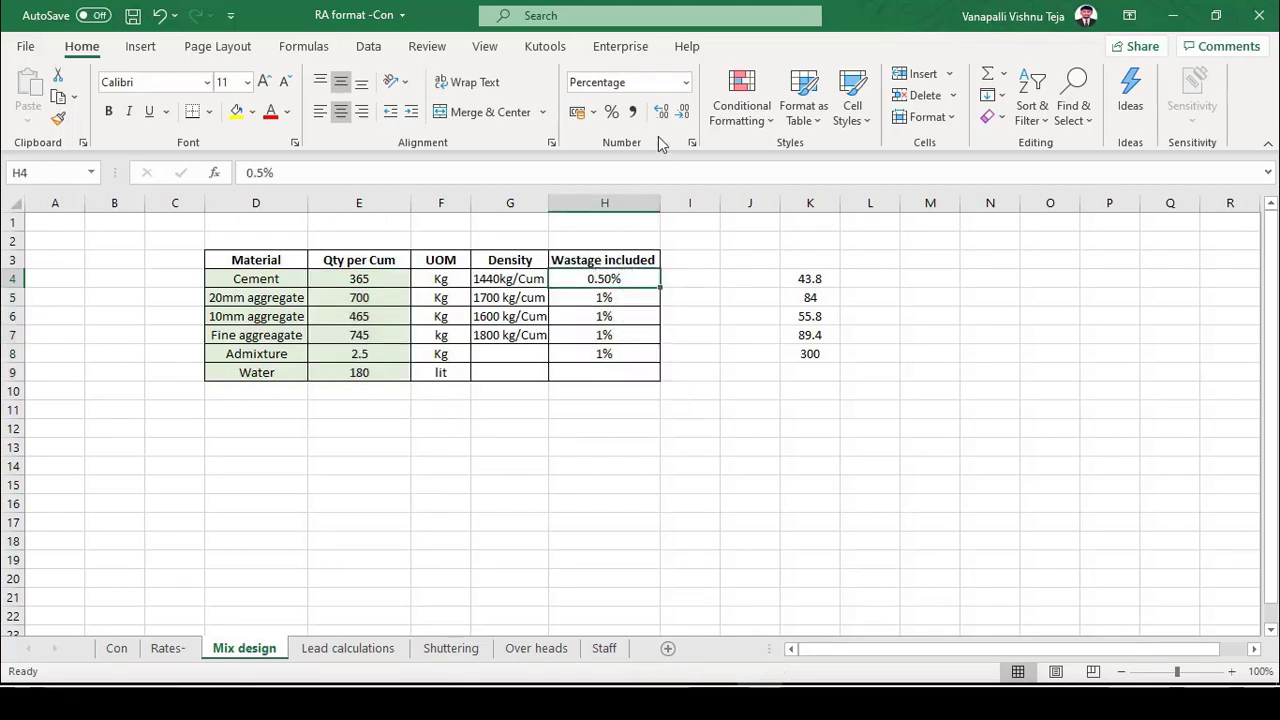
{"action": "left_click", "coordinate": [683, 115]}
{"action": "left_click_drag", "start_coordinate": [610, 282], "coordinate": [619, 373]}
{"action": "left_click_drag", "start_coordinate": [371, 280], "coordinate": [375, 372]}
{"action": "left_click_drag", "start_coordinate": [383, 280], "coordinate": [383, 372]}
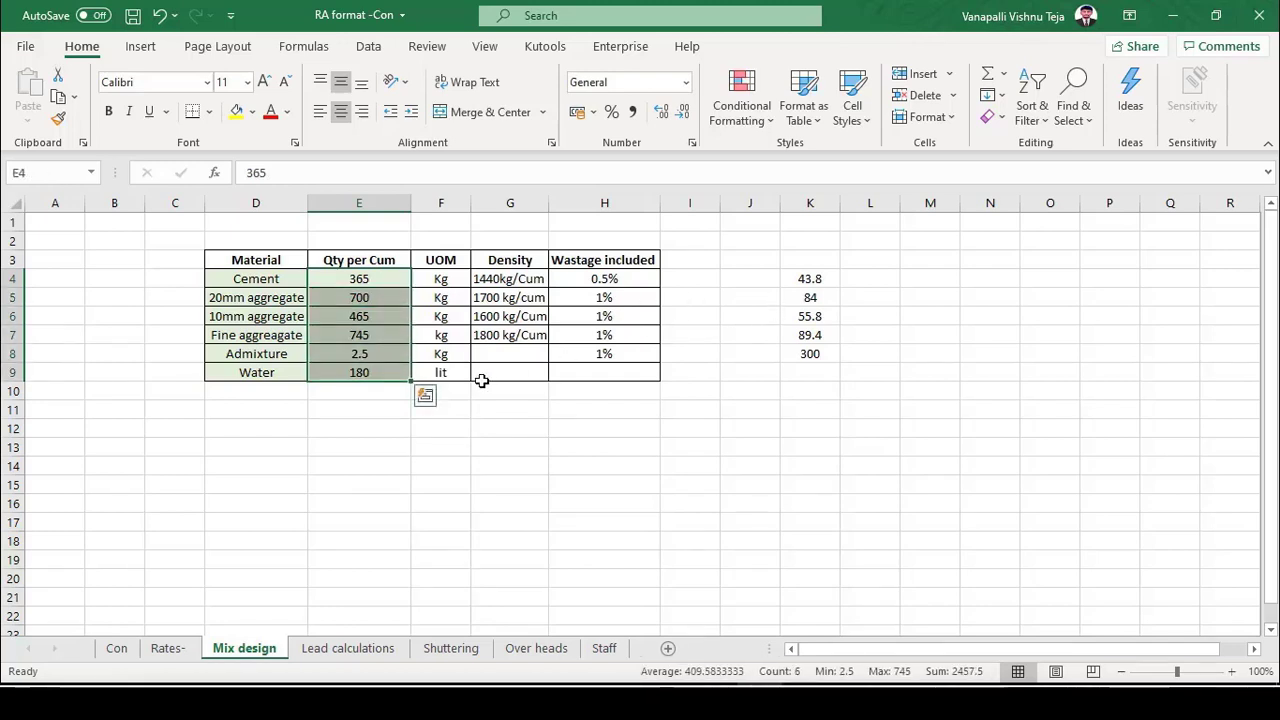
{"action": "left_click", "coordinate": [482, 413]}
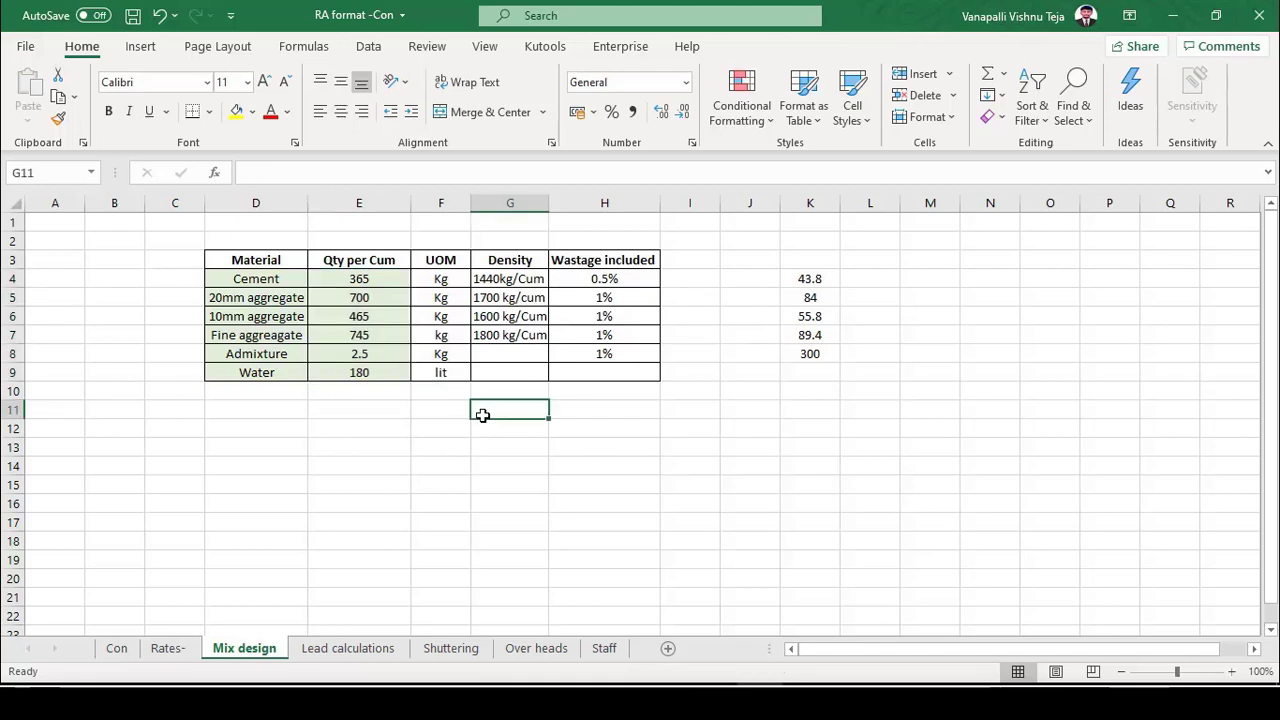
Open the Rates- sheet and examine the material, machinery and labour lists and the basic cost column.
{"action": "left_click", "coordinate": [168, 648]}
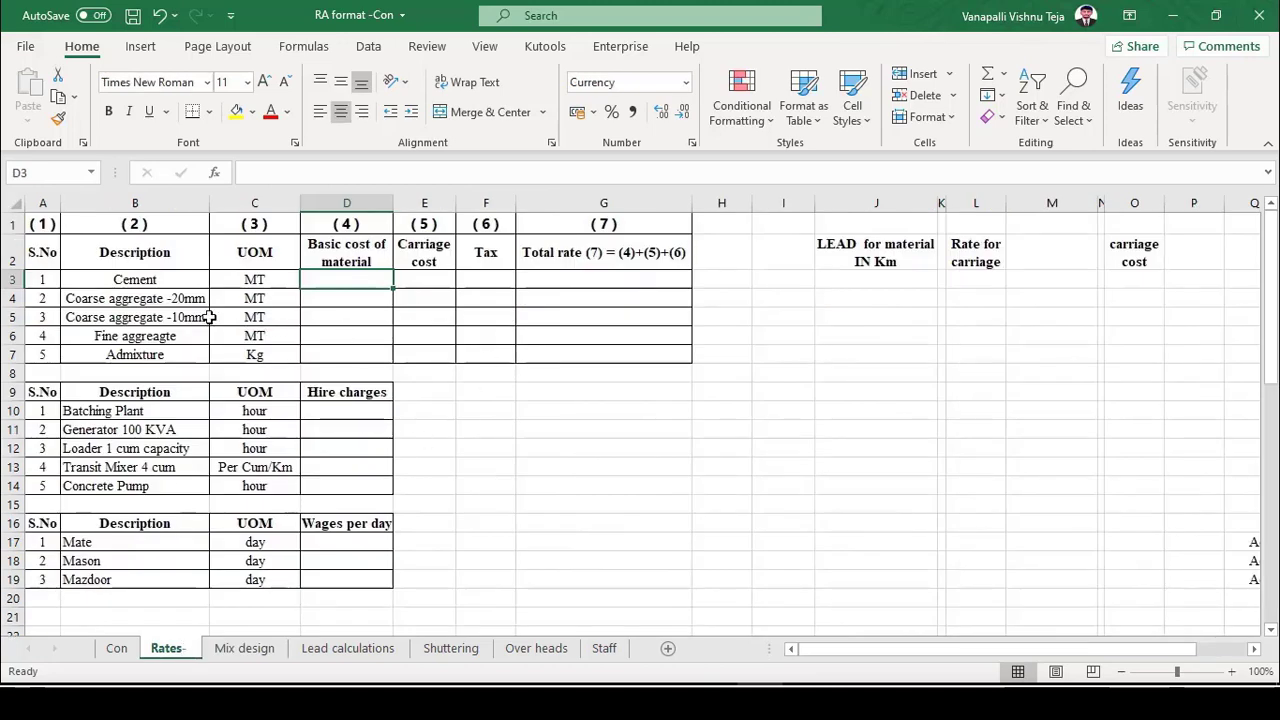
{"action": "left_click_drag", "start_coordinate": [150, 280], "coordinate": [150, 356]}
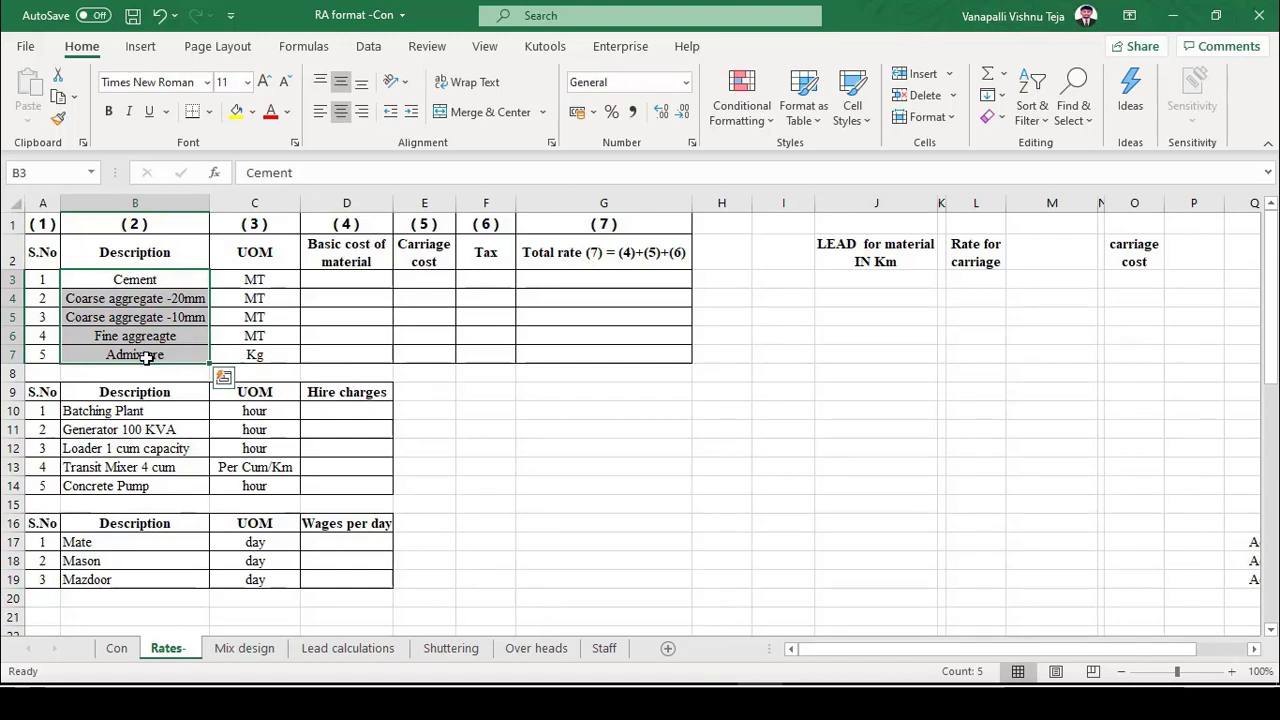
{"action": "left_click_drag", "start_coordinate": [123, 280], "coordinate": [126, 363]}
{"action": "left_click_drag", "start_coordinate": [129, 410], "coordinate": [138, 486]}
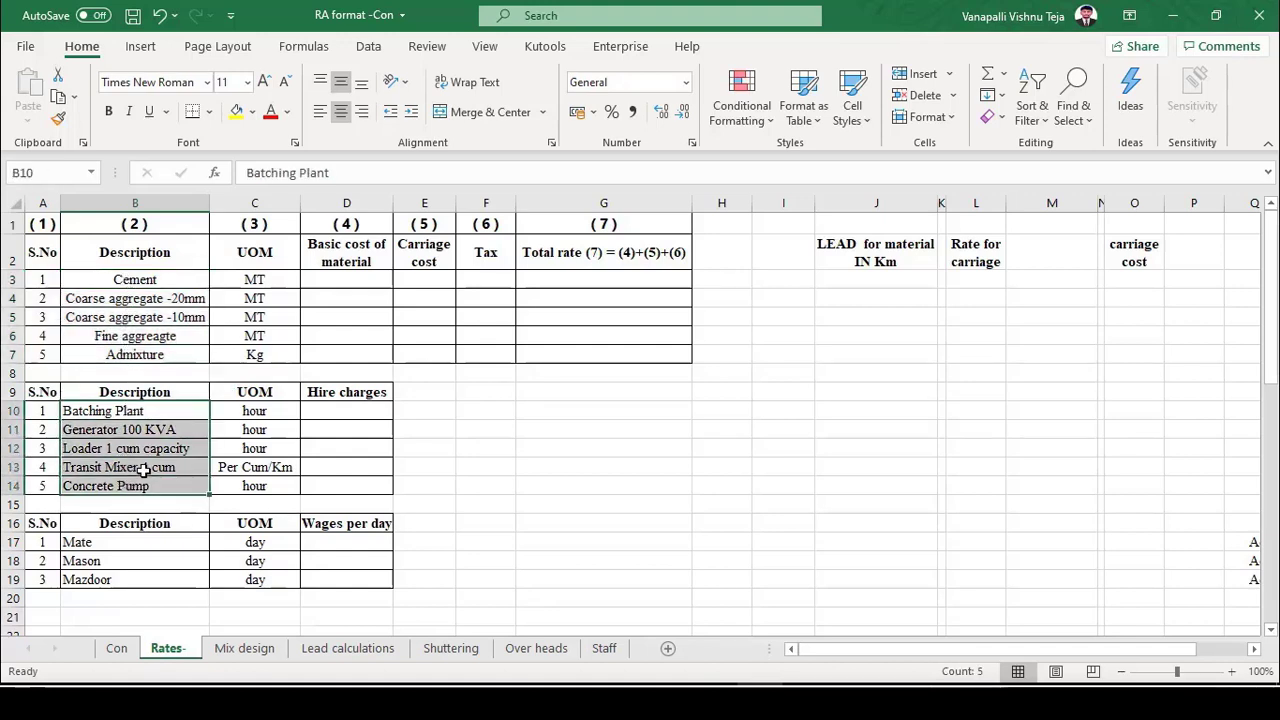
{"action": "left_click_drag", "start_coordinate": [114, 545], "coordinate": [116, 579]}
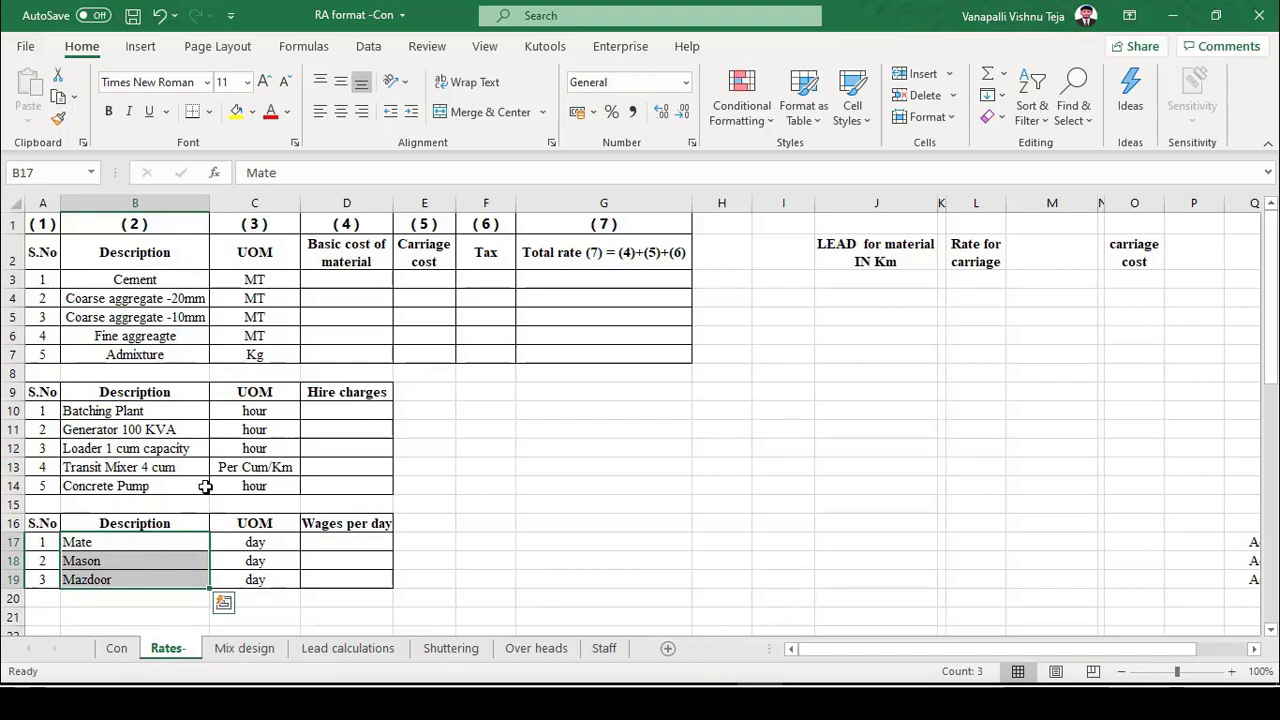
{"action": "left_click_drag", "start_coordinate": [165, 282], "coordinate": [160, 355]}
{"action": "left_click", "coordinate": [158, 338]}
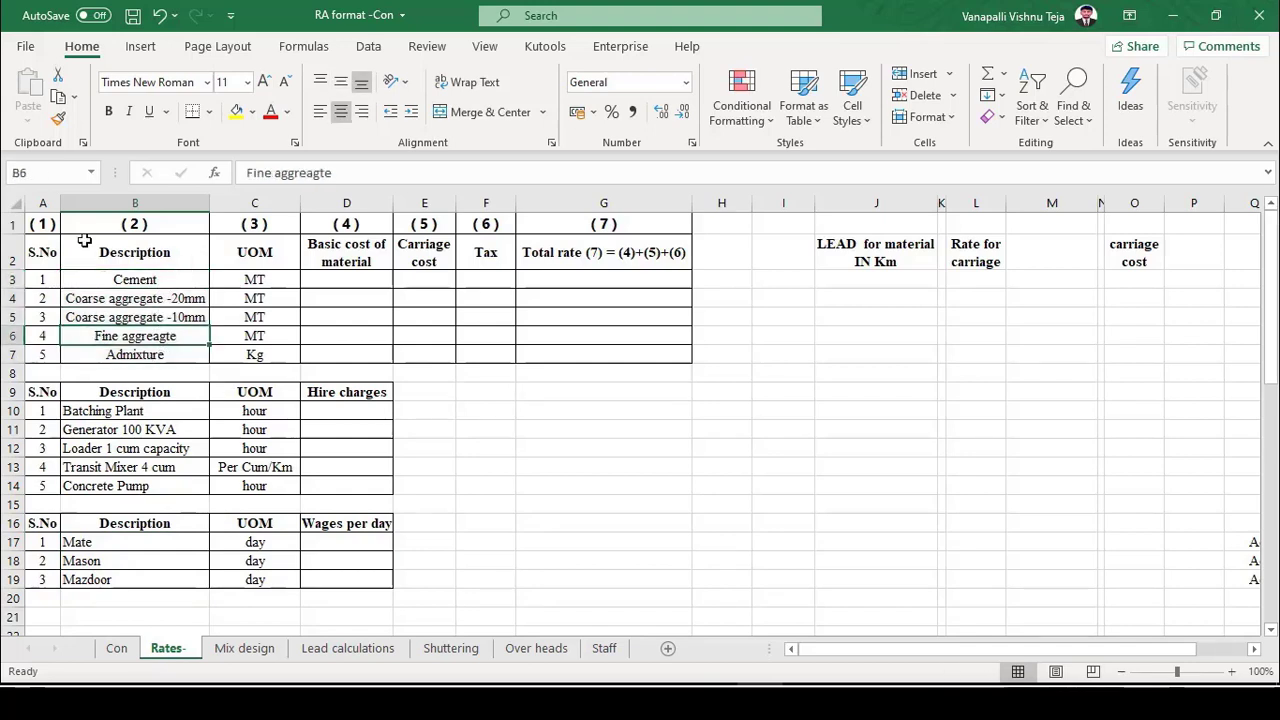
{"action": "left_click", "coordinate": [310, 329]}
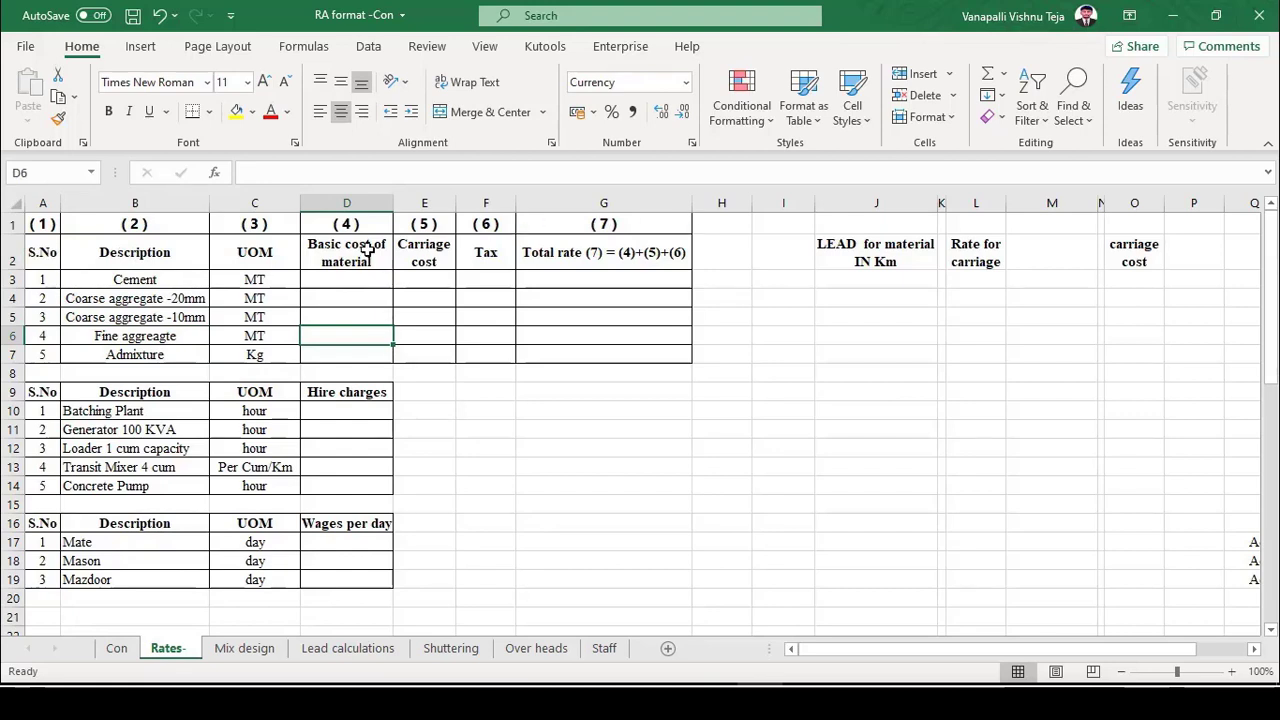
Examine the materials table's column headings from Description to Total rate, along with the cement row's cost, carriage and tax cells.
{"action": "left_click", "coordinate": [270, 255]}
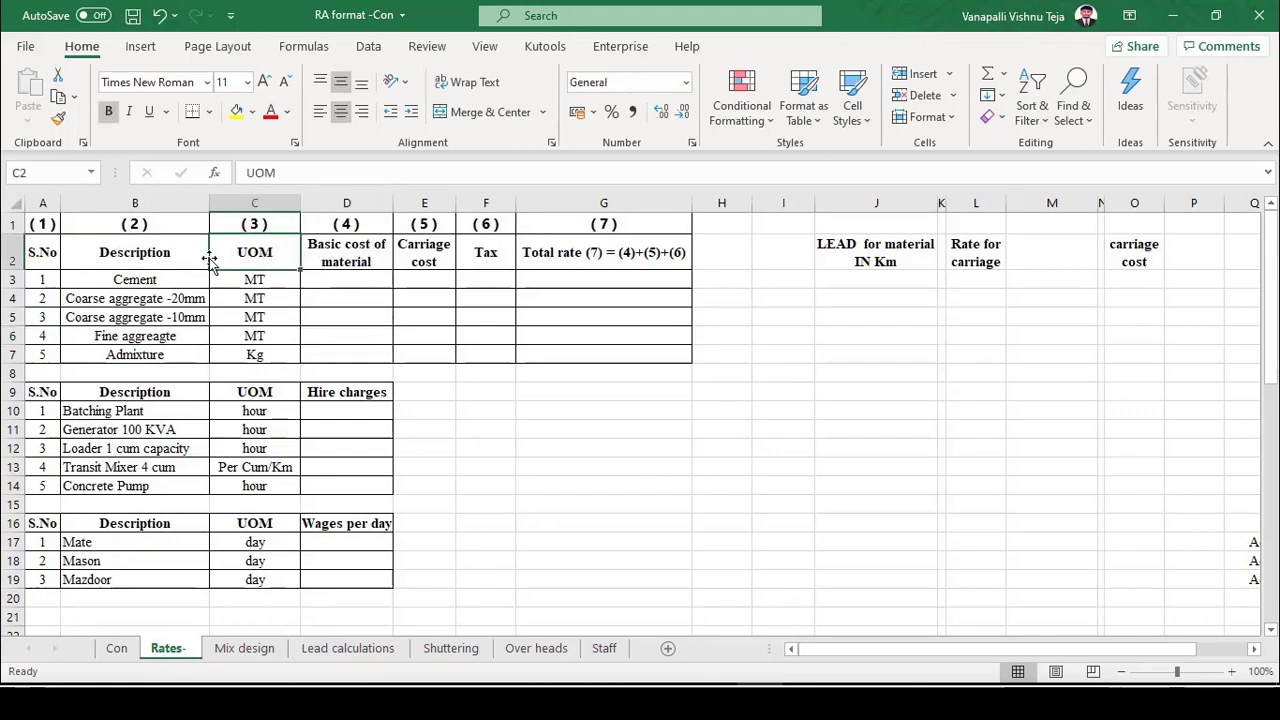
{"action": "left_click", "coordinate": [158, 248]}
{"action": "left_click", "coordinate": [277, 254]}
{"action": "left_click", "coordinate": [341, 258]}
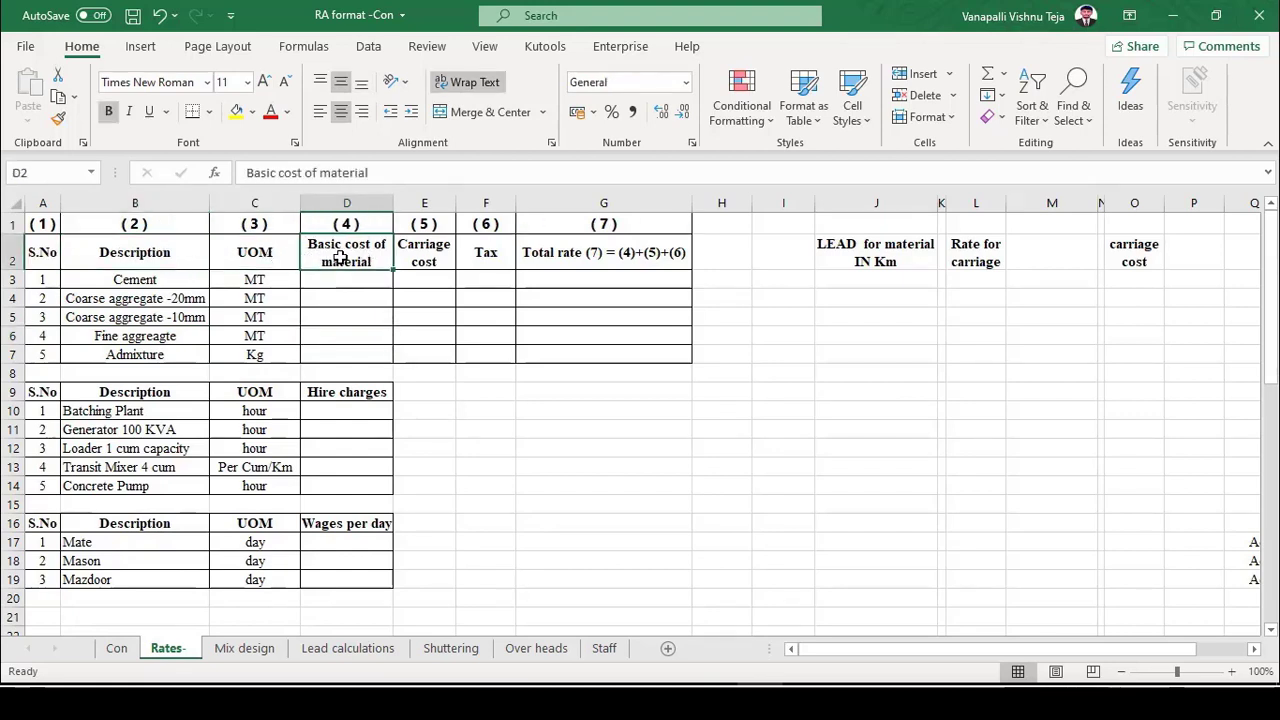
{"action": "left_click", "coordinate": [419, 248]}
{"action": "left_click", "coordinate": [484, 256]}
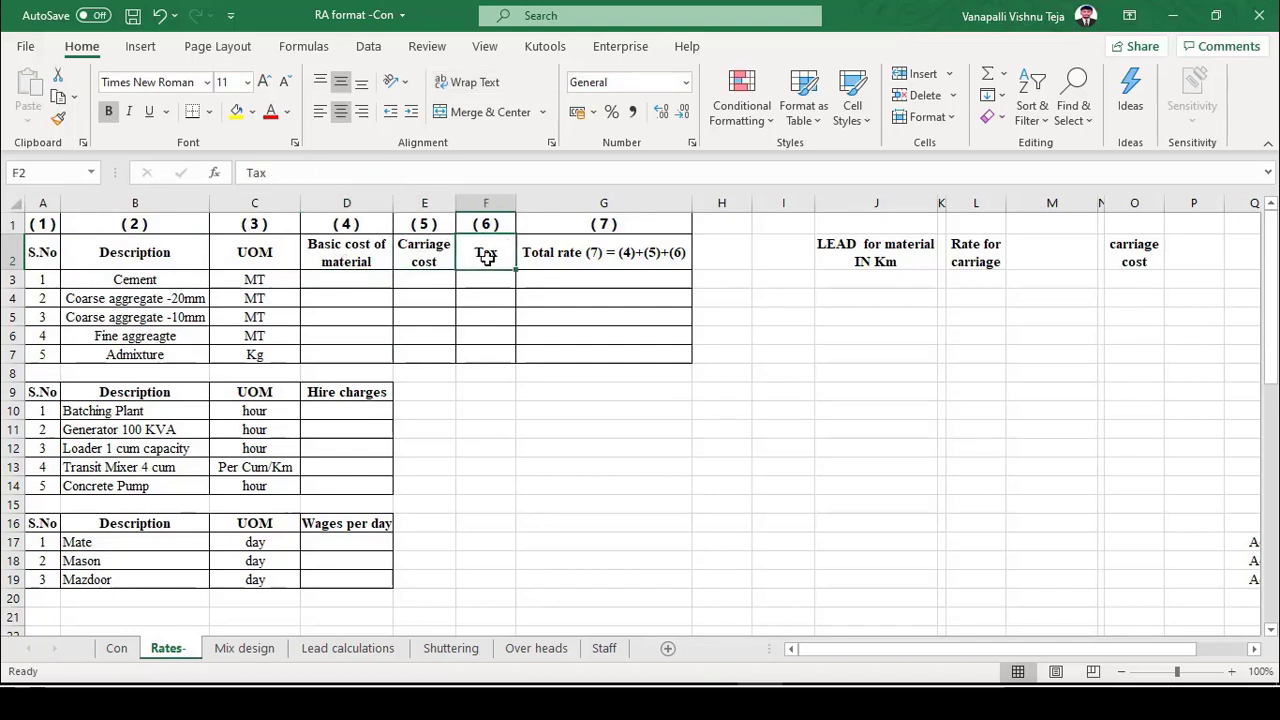
{"action": "double_click", "coordinate": [598, 252]}
{"action": "left_click", "coordinate": [596, 307]}
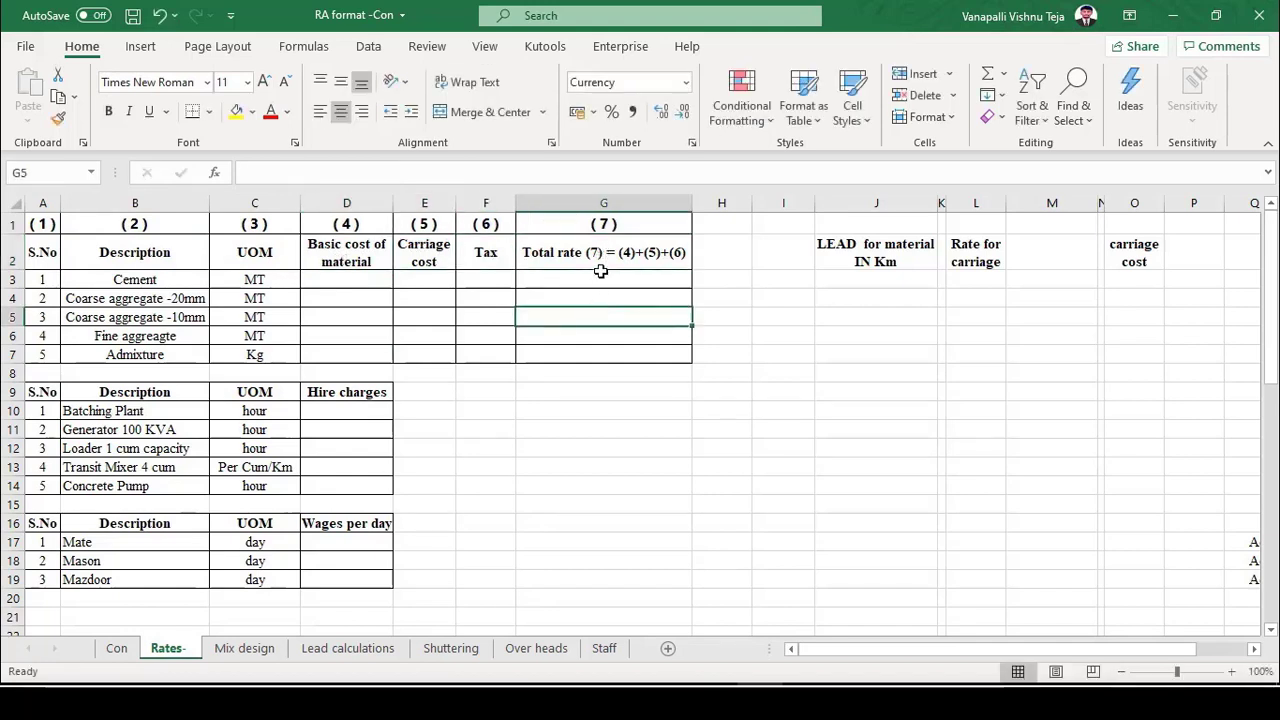
{"action": "left_click", "coordinate": [600, 272]}
{"action": "left_click", "coordinate": [306, 279]}
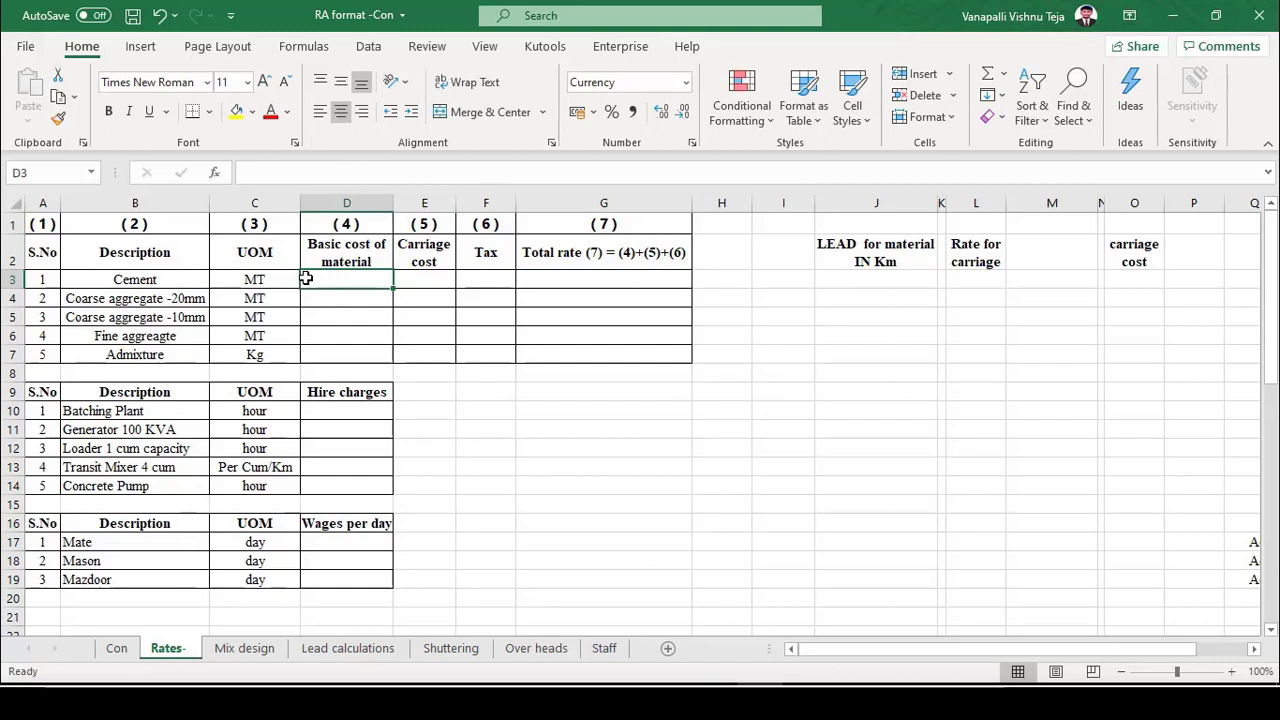
{"action": "left_click_drag", "start_coordinate": [306, 279], "coordinate": [481, 284]}
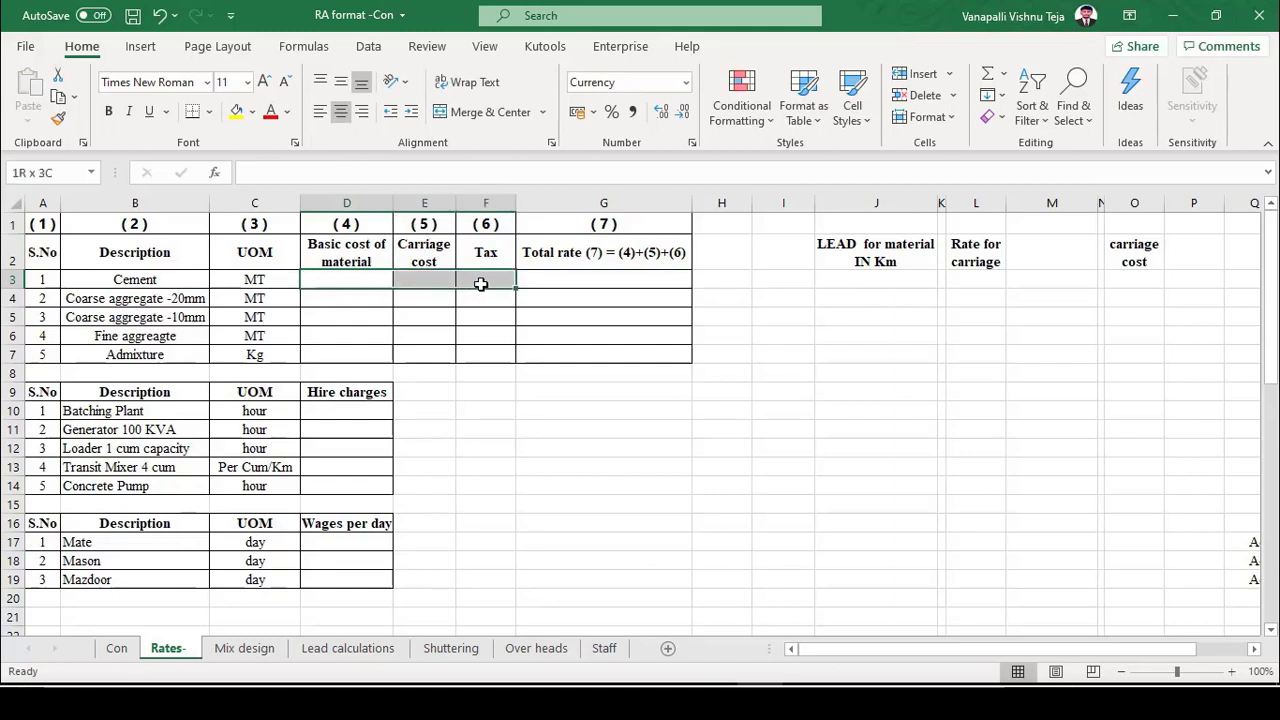
{"action": "left_click", "coordinate": [360, 314]}
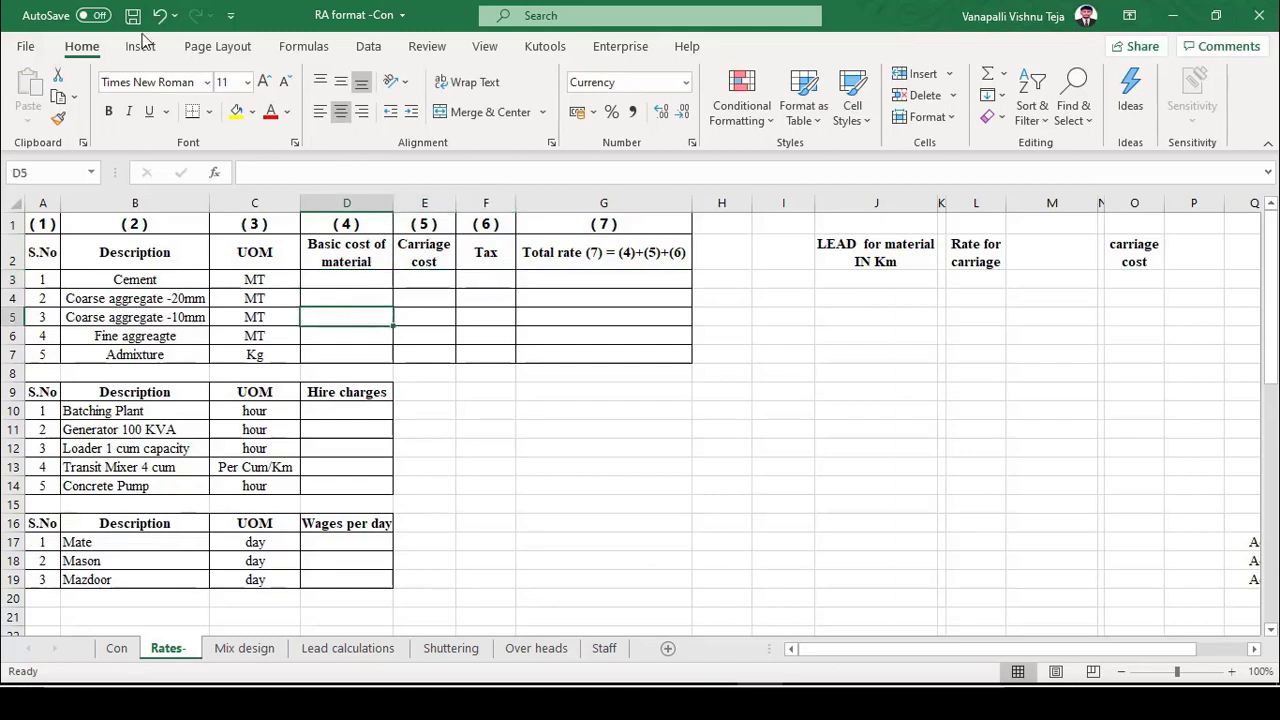
Enter 5000 as the basic cost of cement in D3 and save the workbook.
{"action": "left_click", "coordinate": [132, 15]}
{"action": "left_click", "coordinate": [472, 318]}
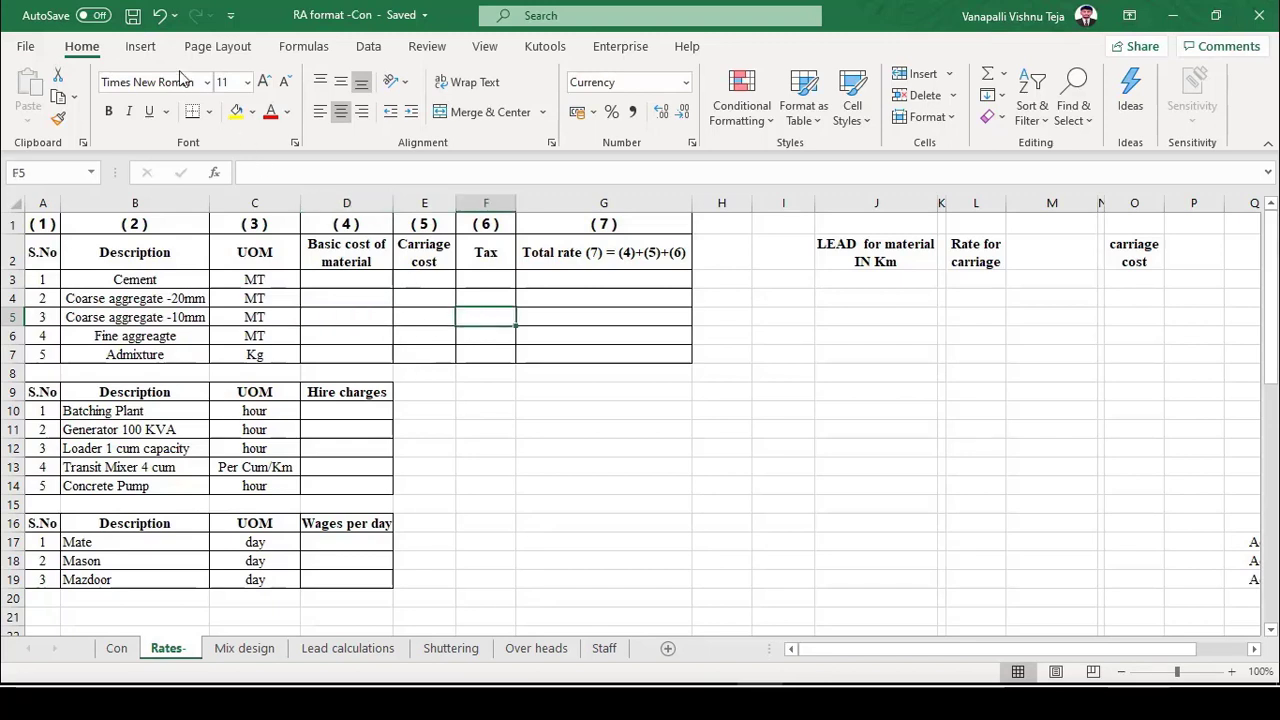
{"action": "left_click", "coordinate": [342, 290]}
{"action": "type", "text": "5000"}
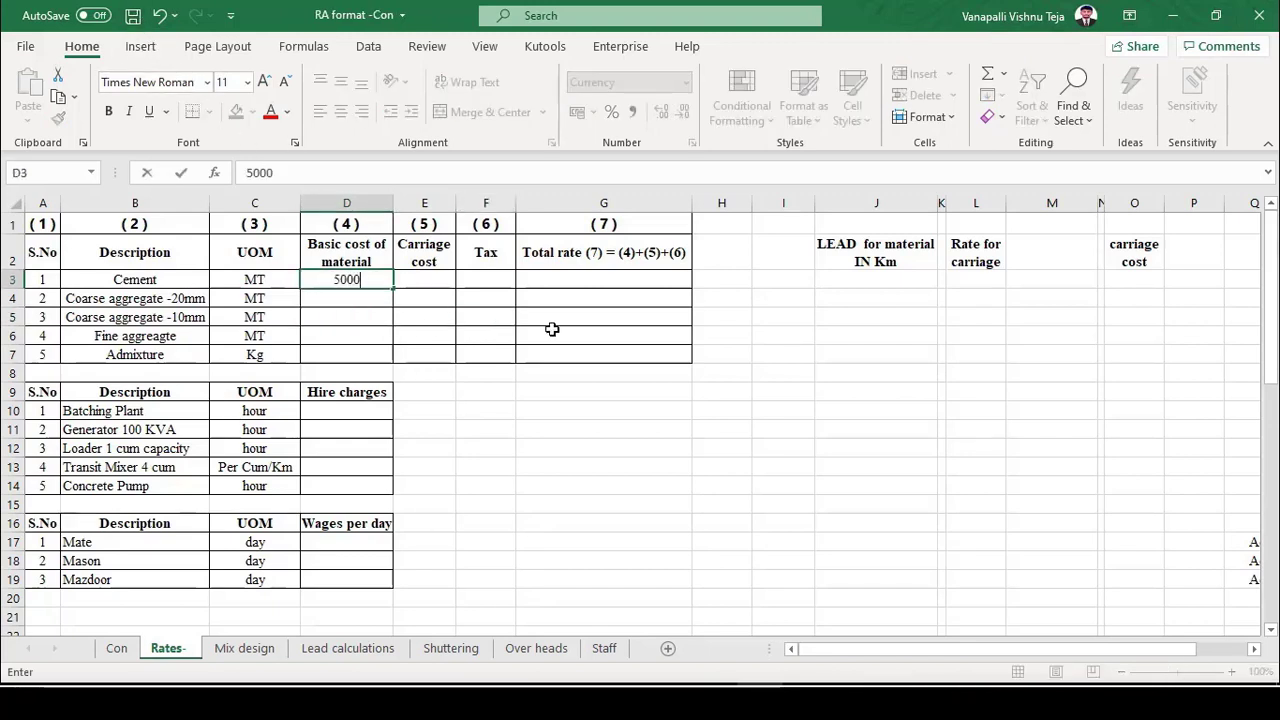
{"action": "key", "text": "Return"}
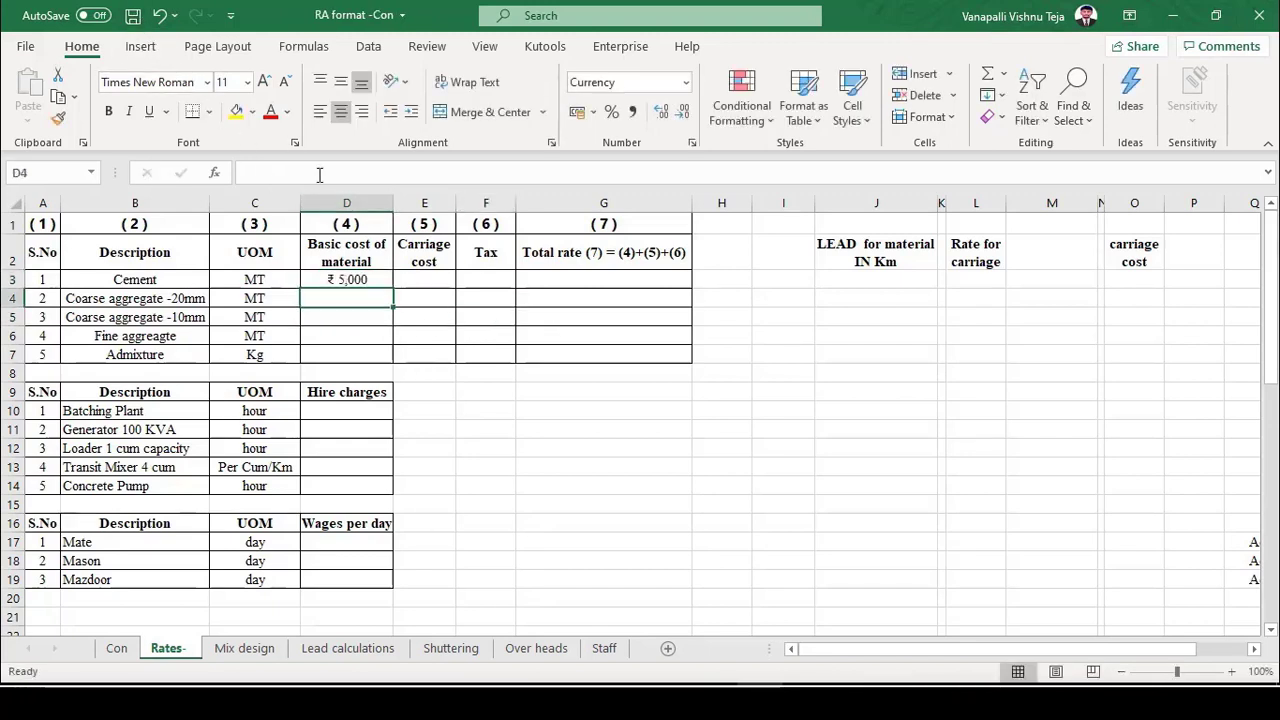
{"action": "left_click", "coordinate": [132, 16]}
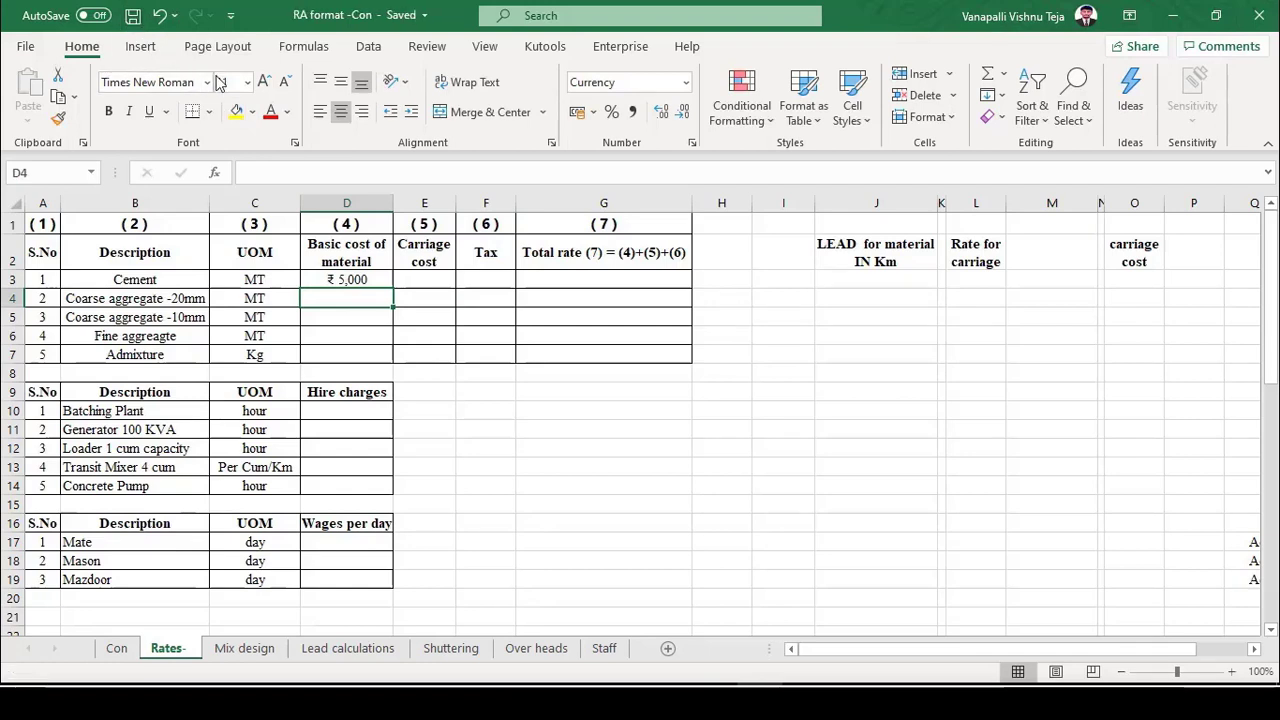
{"action": "left_click", "coordinate": [362, 279]}
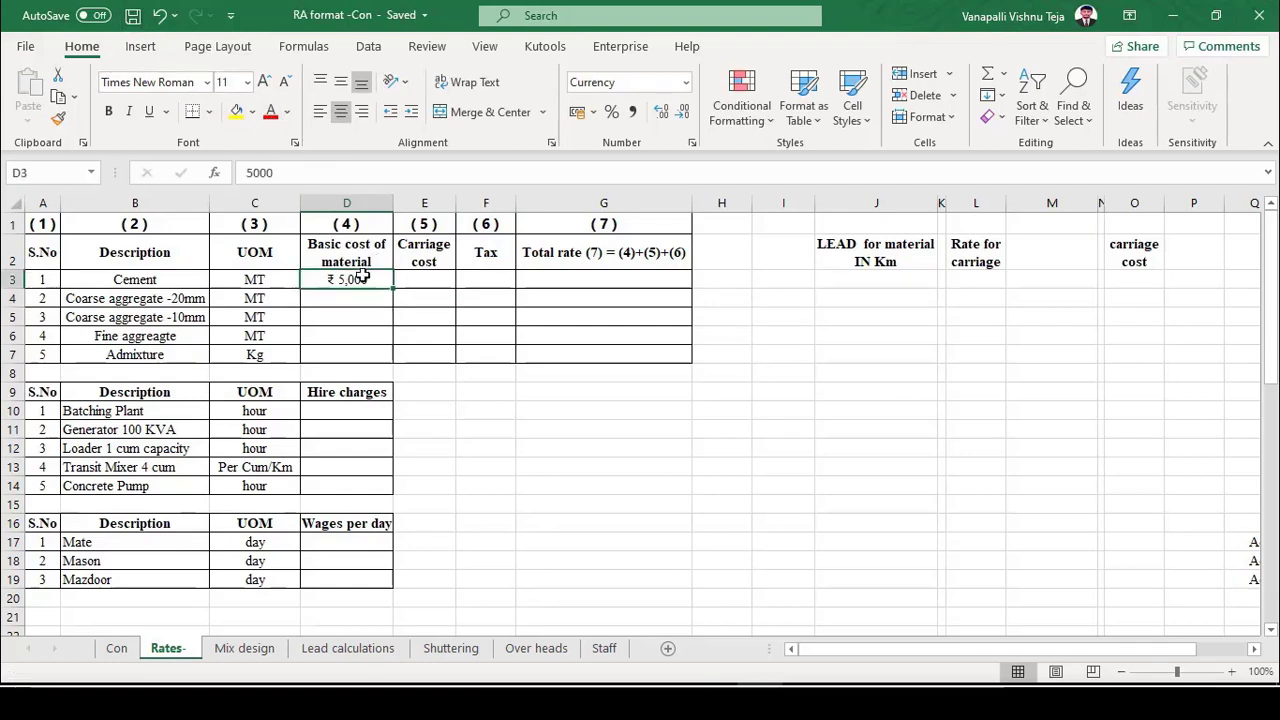
{"action": "left_click", "coordinate": [358, 262]}
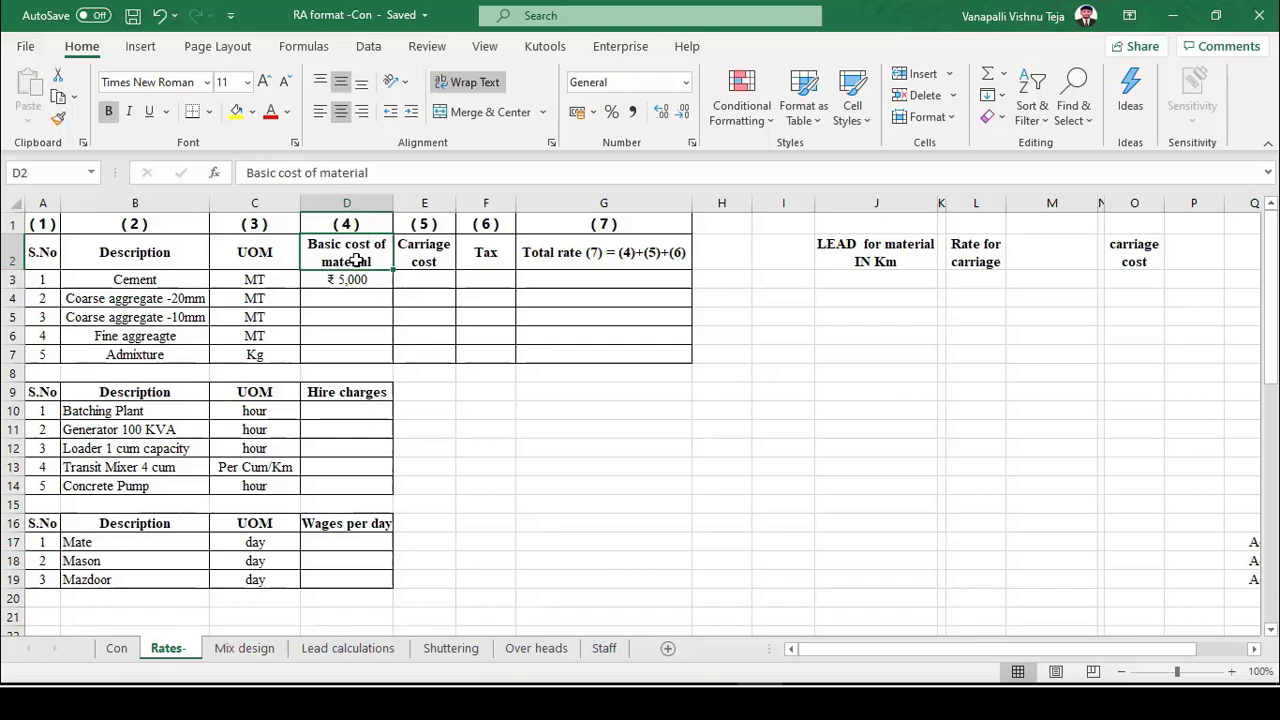
{"action": "left_click", "coordinate": [173, 279]}
Enter a material lead of 100 km for cement in J3.
{"action": "left_click", "coordinate": [437, 281]}
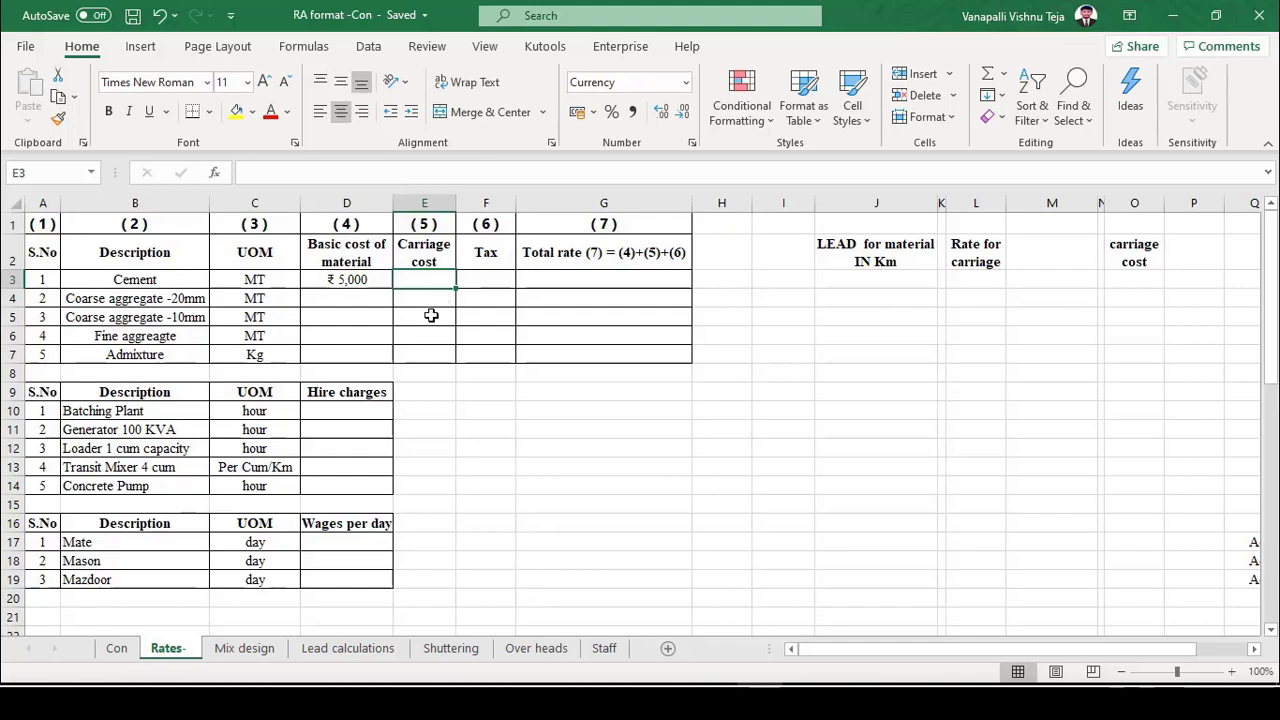
{"action": "left_click", "coordinate": [431, 316]}
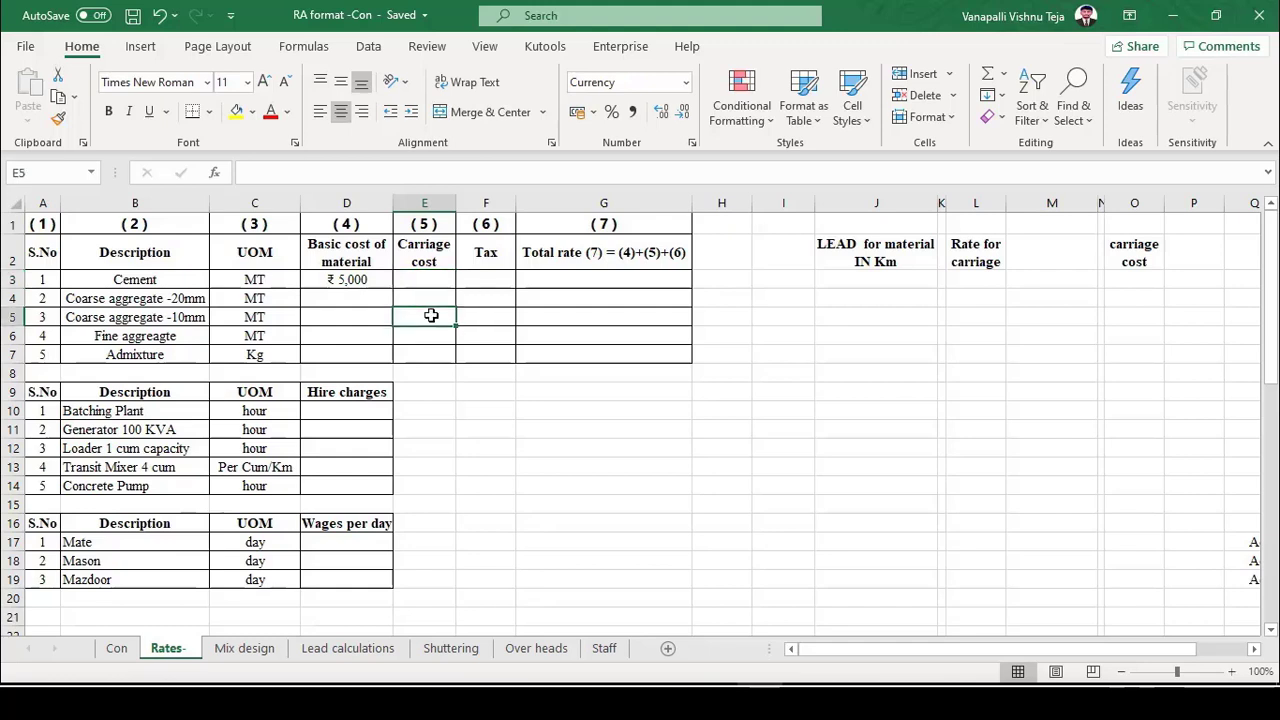
{"action": "left_click", "coordinate": [422, 284]}
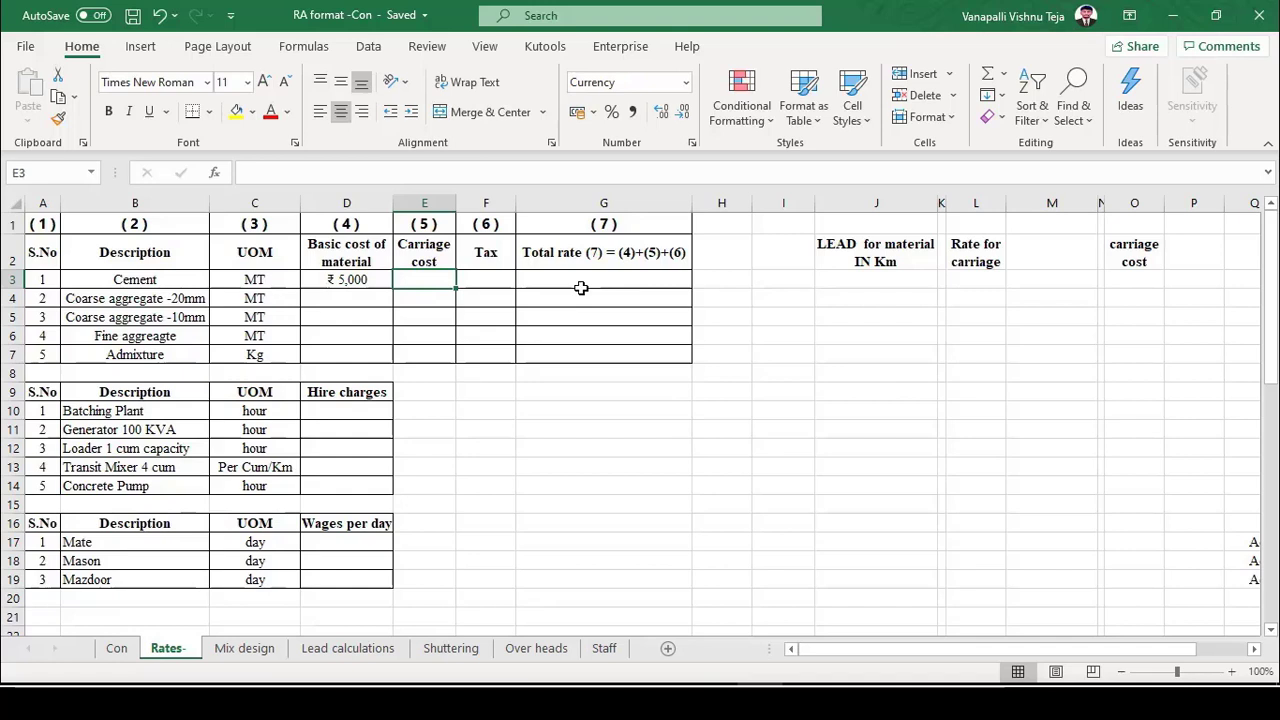
{"action": "left_click", "coordinate": [900, 286]}
{"action": "type", "text": "100"}
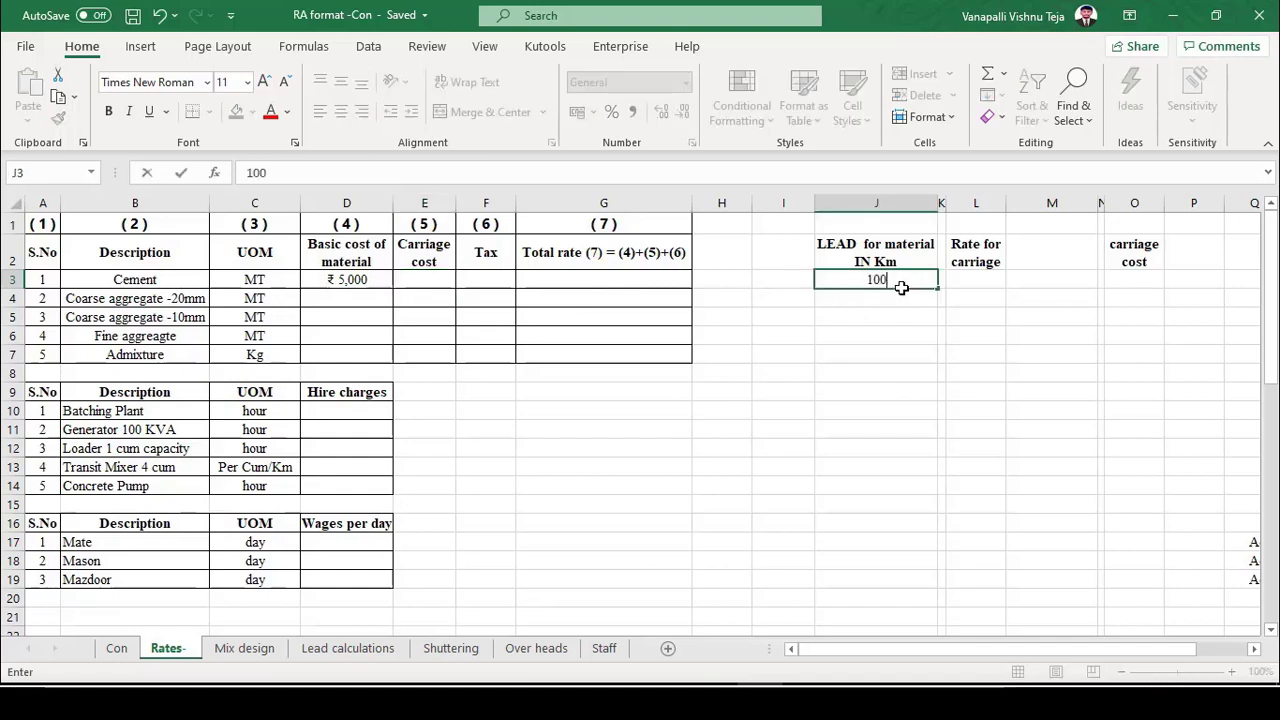
{"action": "key", "text": "Return"}
Enter cement's carriage rate of 2.5 in L3 and label its unit "per km pet mt" in M3.
{"action": "key", "text": "Up"}
{"action": "key", "text": "Right"}
{"action": "key", "text": "Right"}
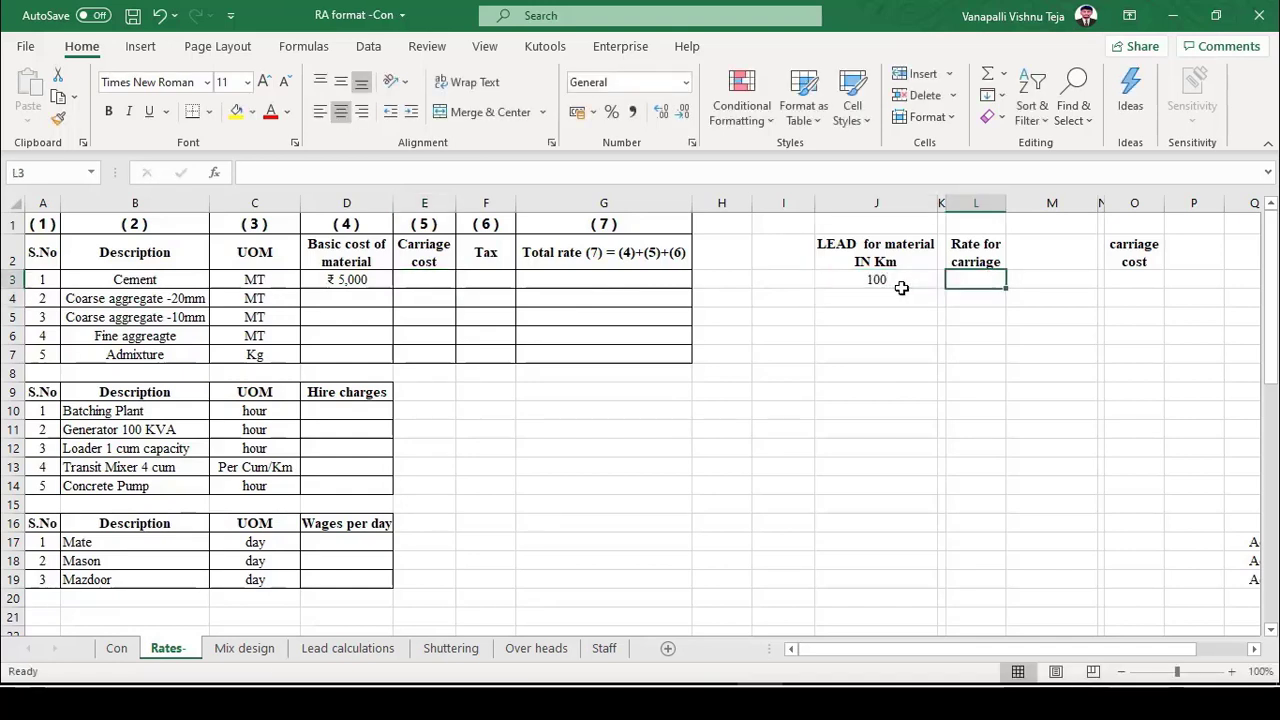
{"action": "type", "text": "2.5"}
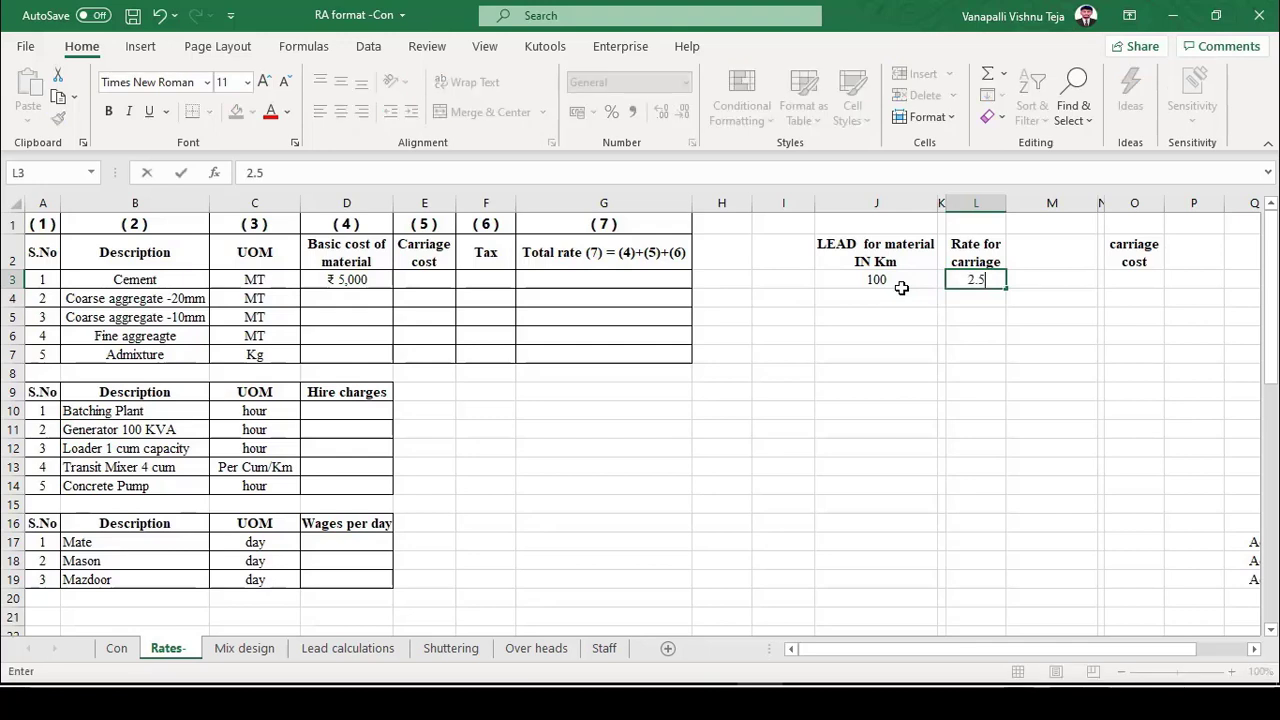
{"action": "key", "text": "Return"}
{"action": "type", "text": "p"}
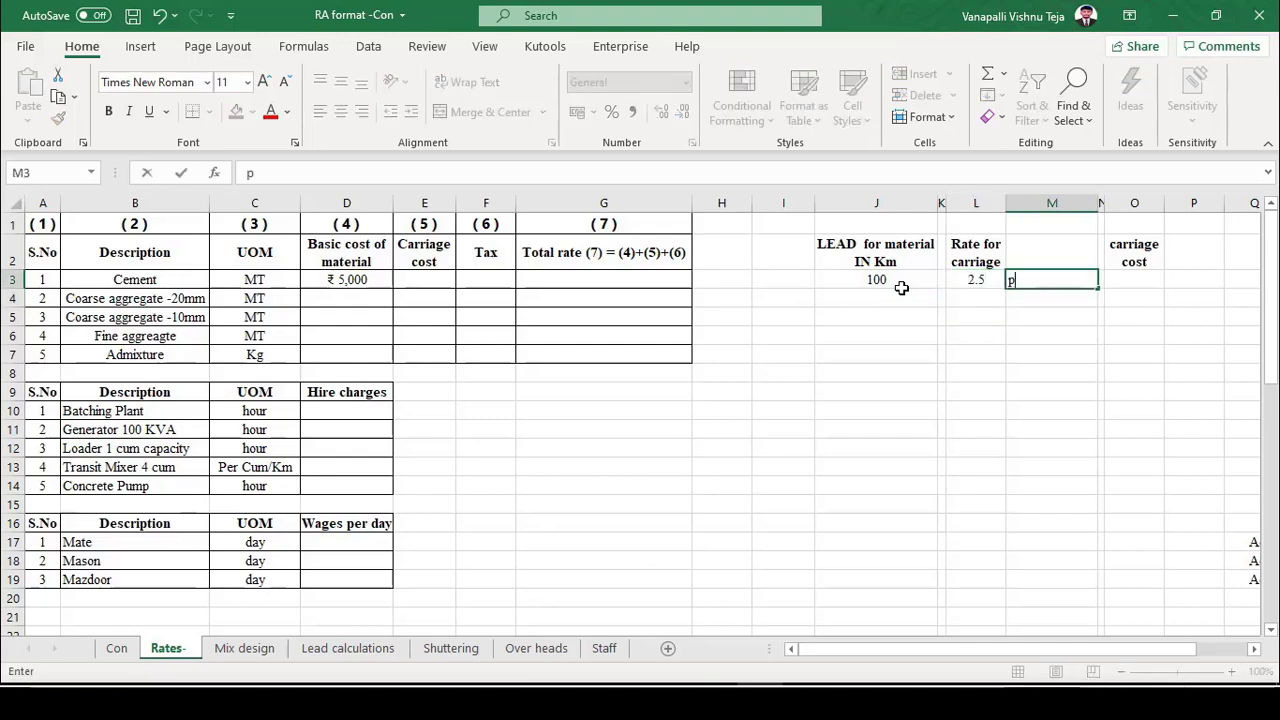
{"action": "type", "text": "er km p"}
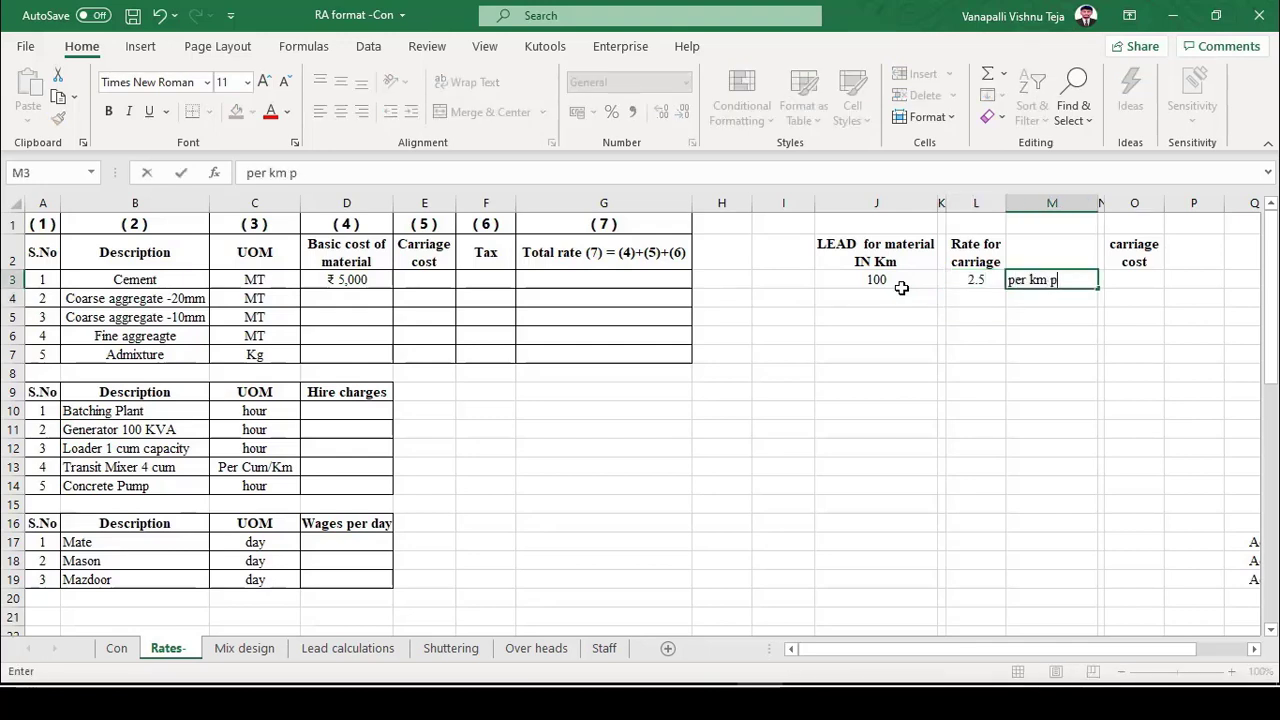
{"action": "type", "text": "et mt"}
{"action": "key", "text": "ctrl+Return"}
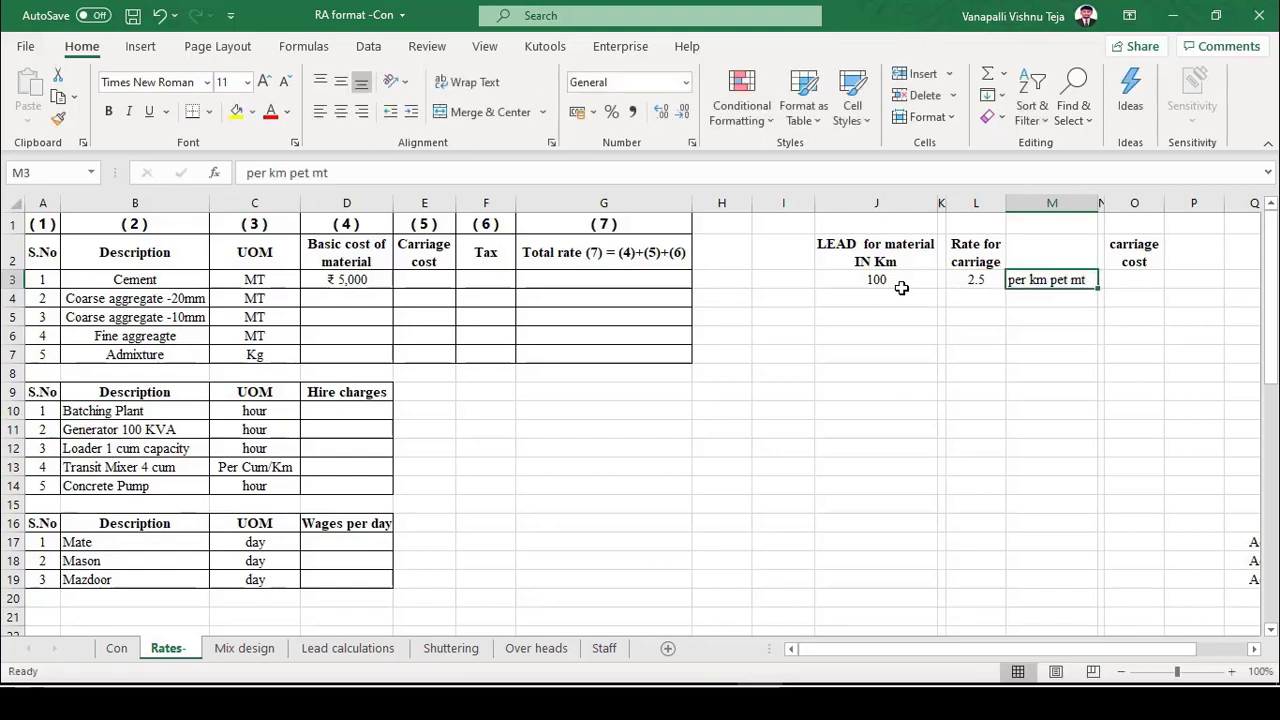
Calculate cement's carriage cost in O3 by multiplying lead by carriage rate with the formula =J3*L3.
{"action": "key", "text": "Left"}
{"action": "key", "text": "Left"}
{"action": "key", "text": "Left"}
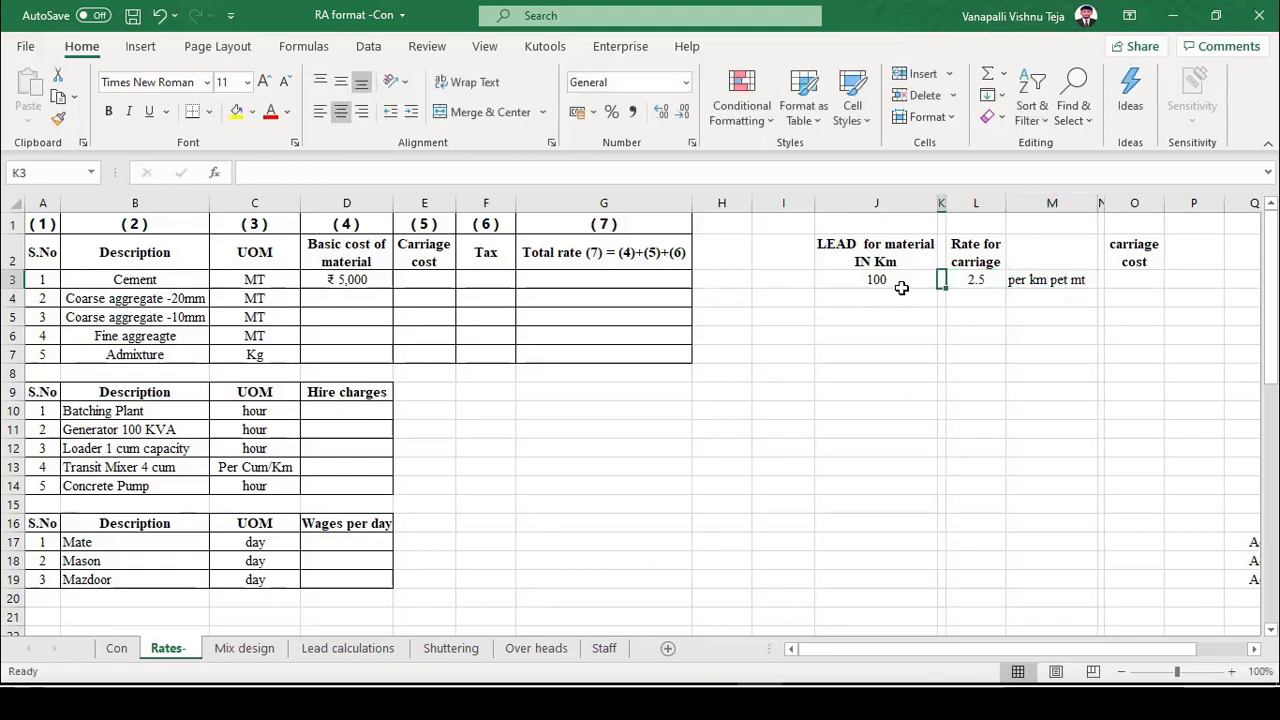
{"action": "key", "text": "Right"}
{"action": "key", "text": "Right"}
{"action": "key", "text": "Right"}
{"action": "key", "text": "Right"}
{"action": "key", "text": "Right"}
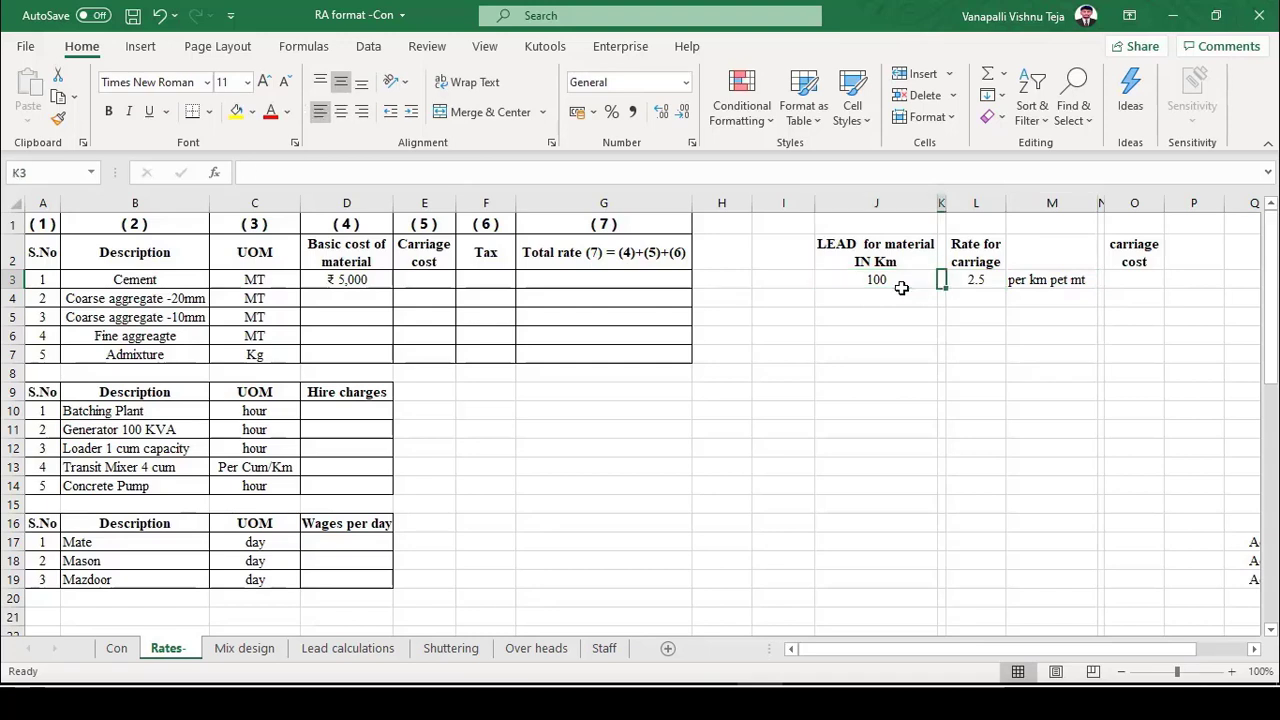
{"action": "type", "text": "="}
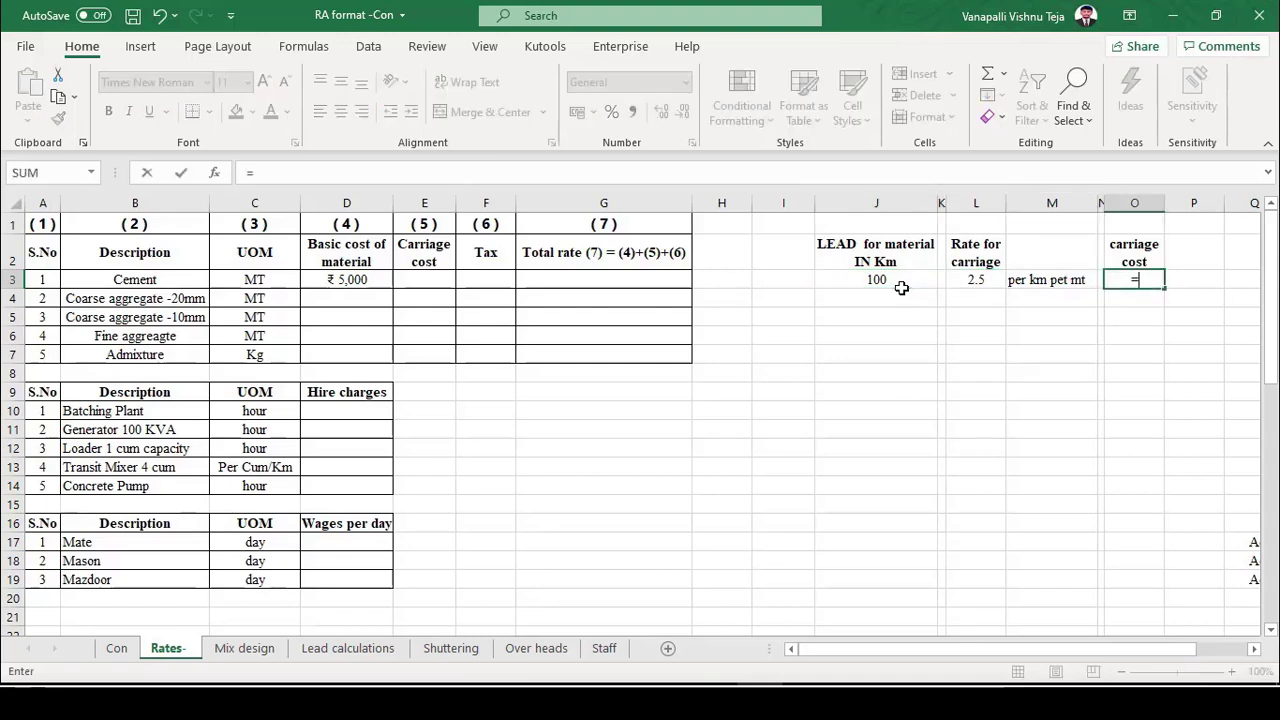
{"action": "key", "text": "Left"}
{"action": "key", "text": "Left"}
{"action": "key", "text": "Left"}
{"action": "key", "text": "Left"}
{"action": "key", "text": "Left"}
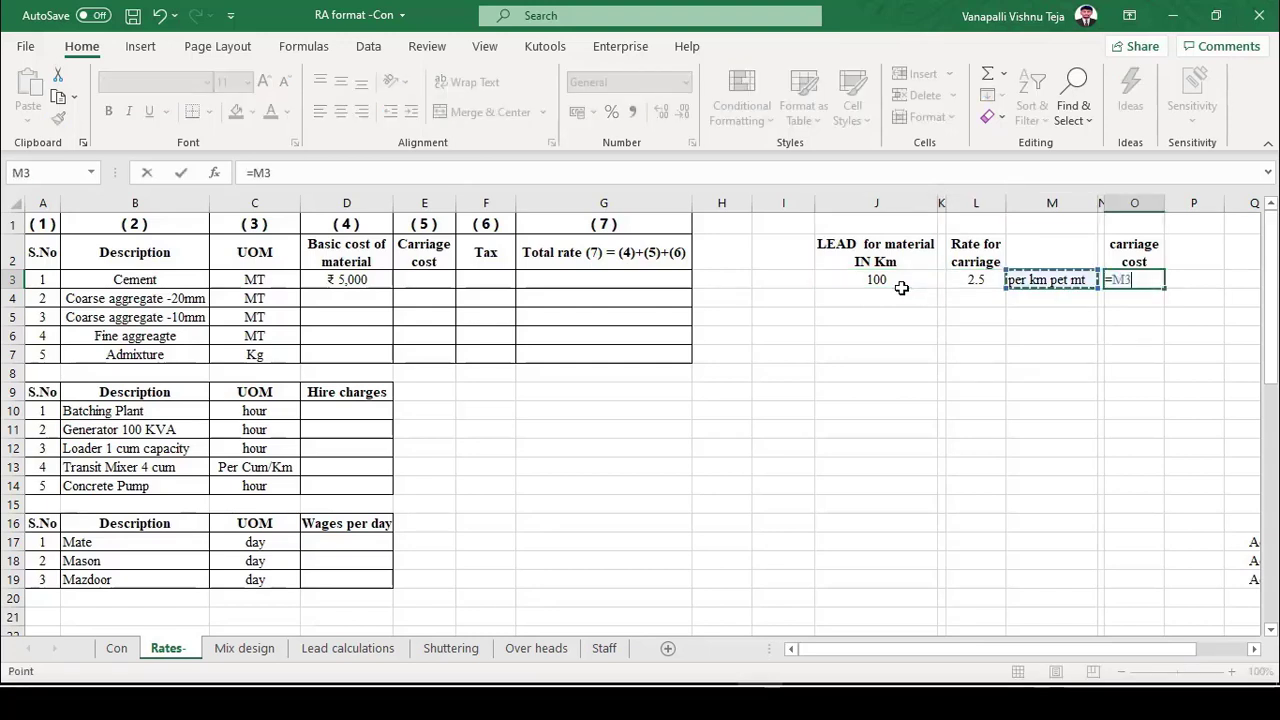
{"action": "type", "text": "*"}
{"action": "key", "text": "Left"}
{"action": "key", "text": "Left"}
{"action": "key", "text": "Left"}
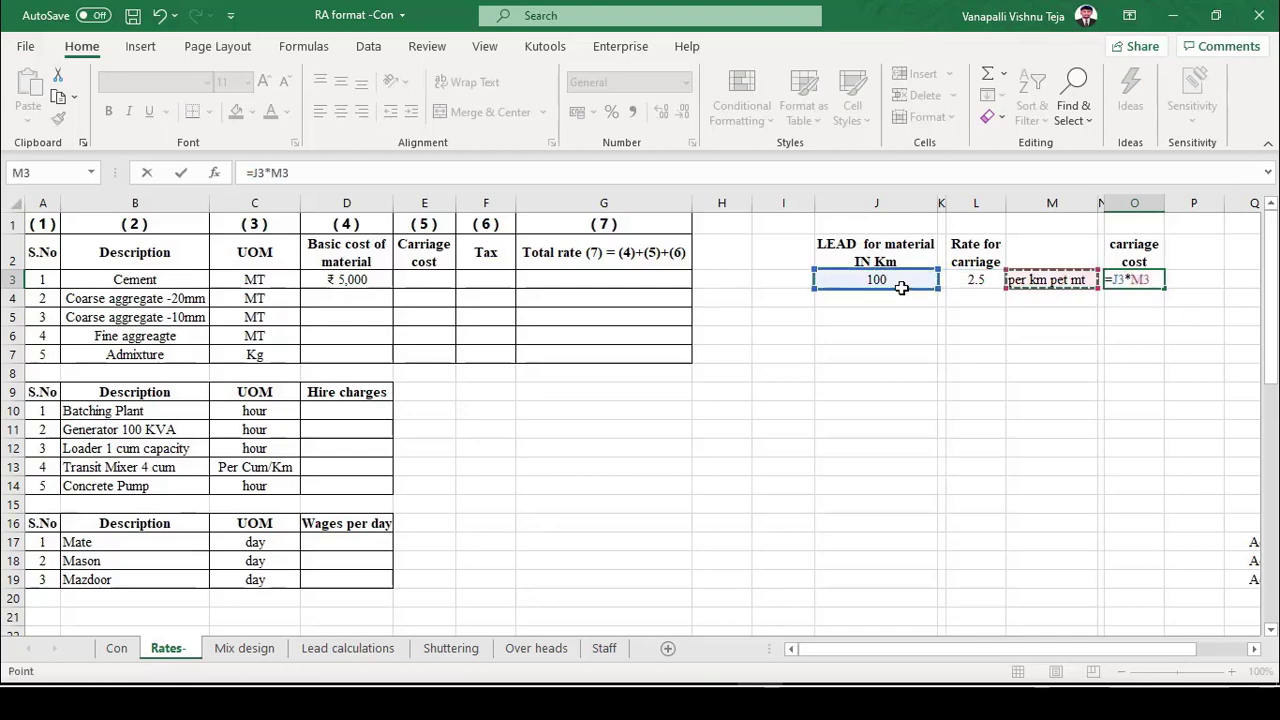
{"action": "key", "text": "Return"}
{"action": "key", "text": "Up"}
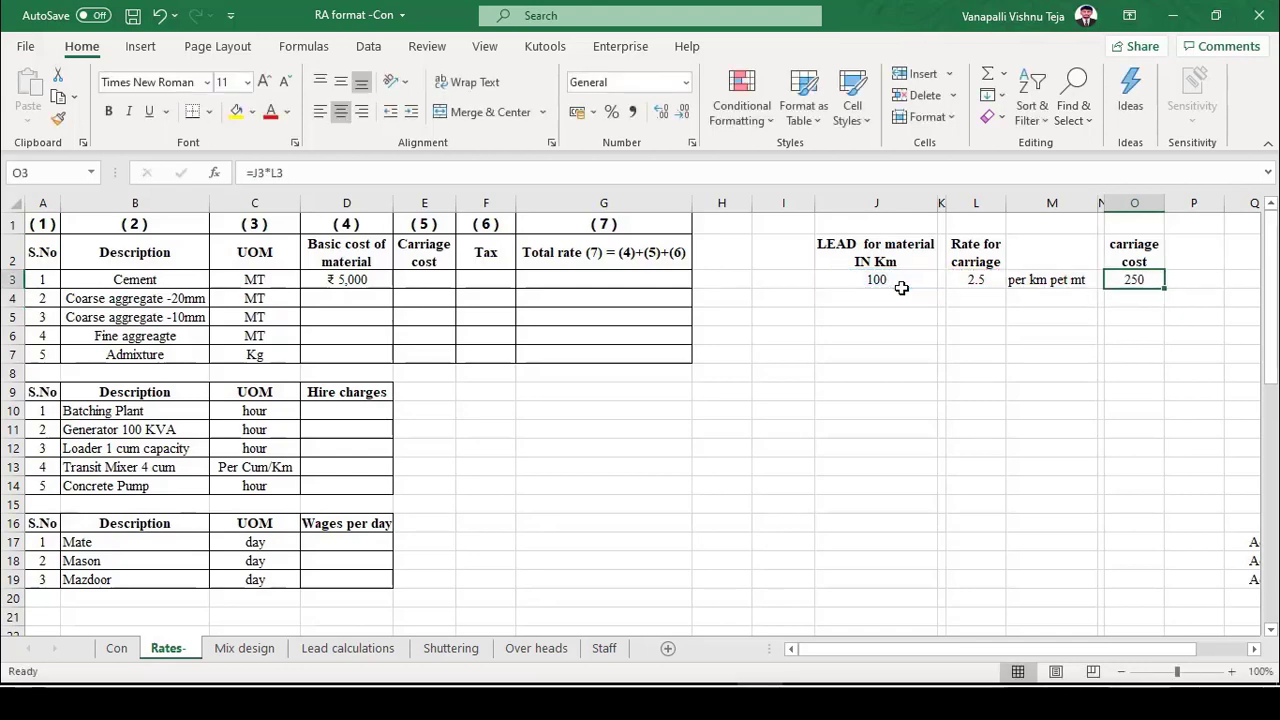
Label the unit of cement's calculated carriage cost "per mt" in P3.
{"action": "key", "text": "Right"}
{"action": "type", "text": "p"}
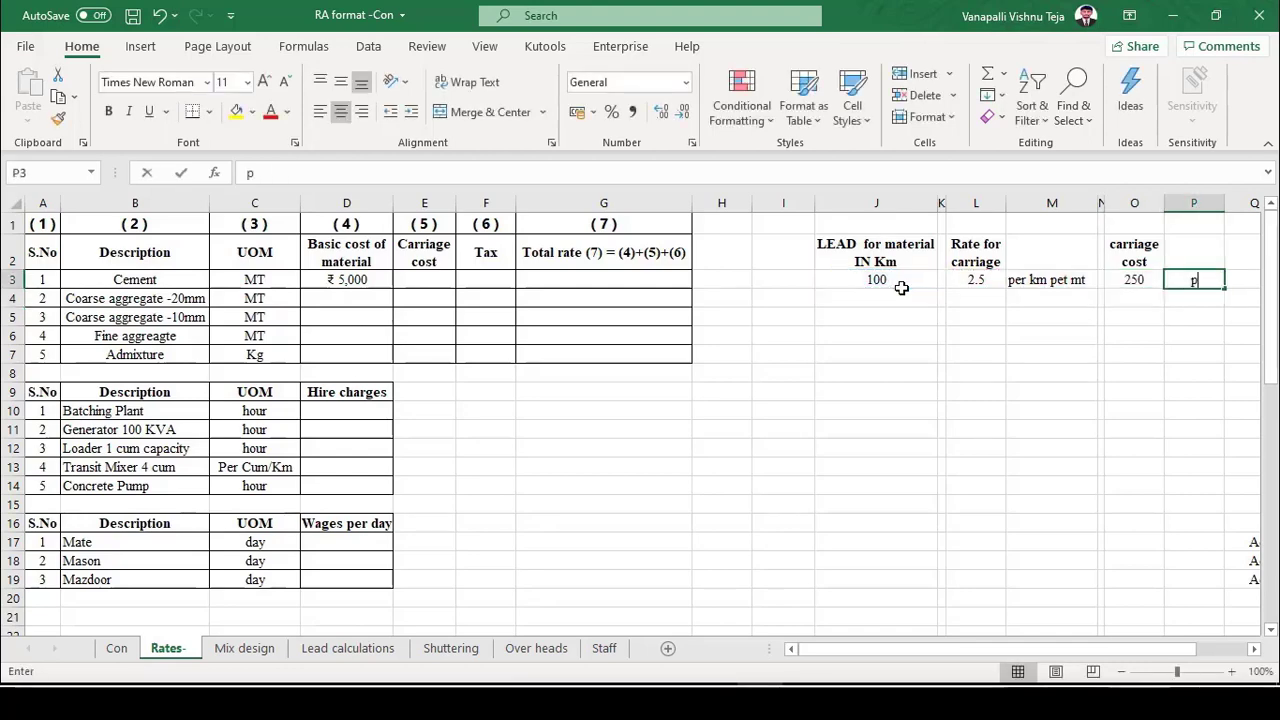
{"action": "type", "text": "er mt"}
{"action": "key", "text": "Return"}
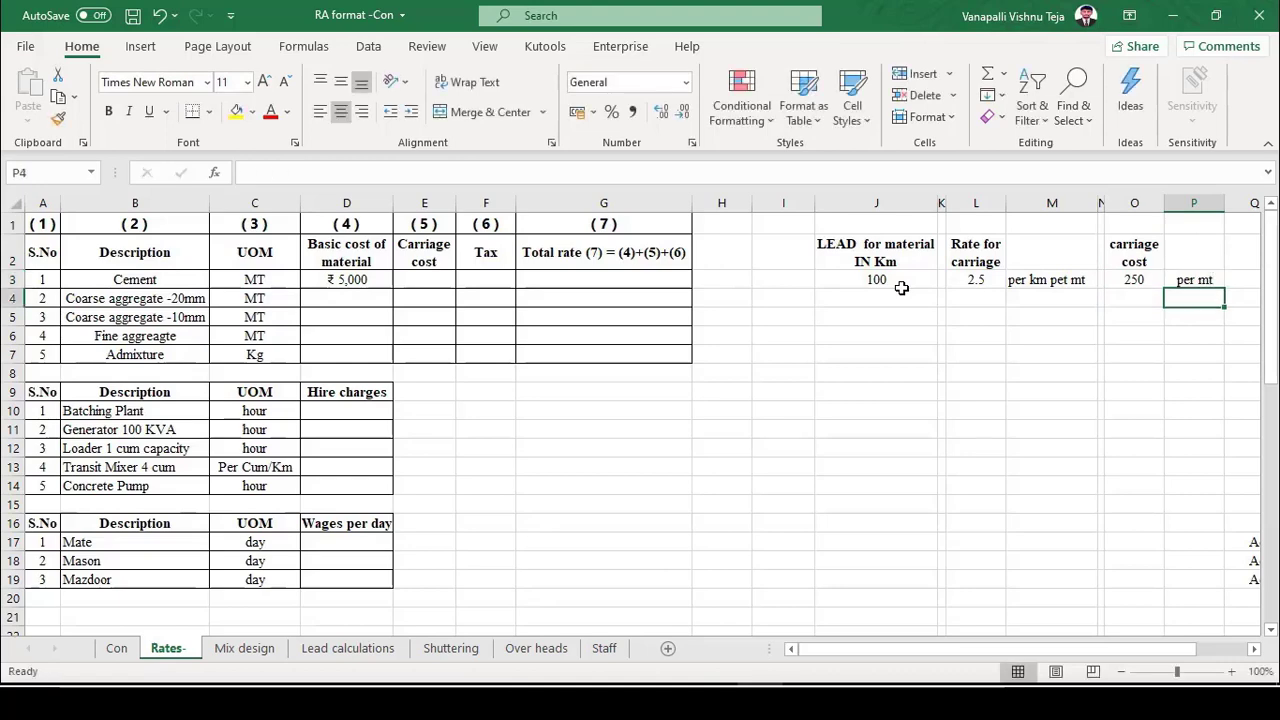
Link cement's Carriage cost cell E3 in the materials table to the calculated carriage cost with =O3.
{"action": "key", "text": "Up"}
{"action": "key", "text": "Left"}
{"action": "key", "text": "Left"}
{"action": "key", "text": "Left"}
{"action": "key", "text": "Left"}
{"action": "key", "text": "Left"}
{"action": "key", "text": "Left"}
{"action": "key", "text": "Left"}
{"action": "key", "text": "Left"}
{"action": "key", "text": "Left"}
{"action": "key", "text": "Left"}
{"action": "key", "text": "Left"}
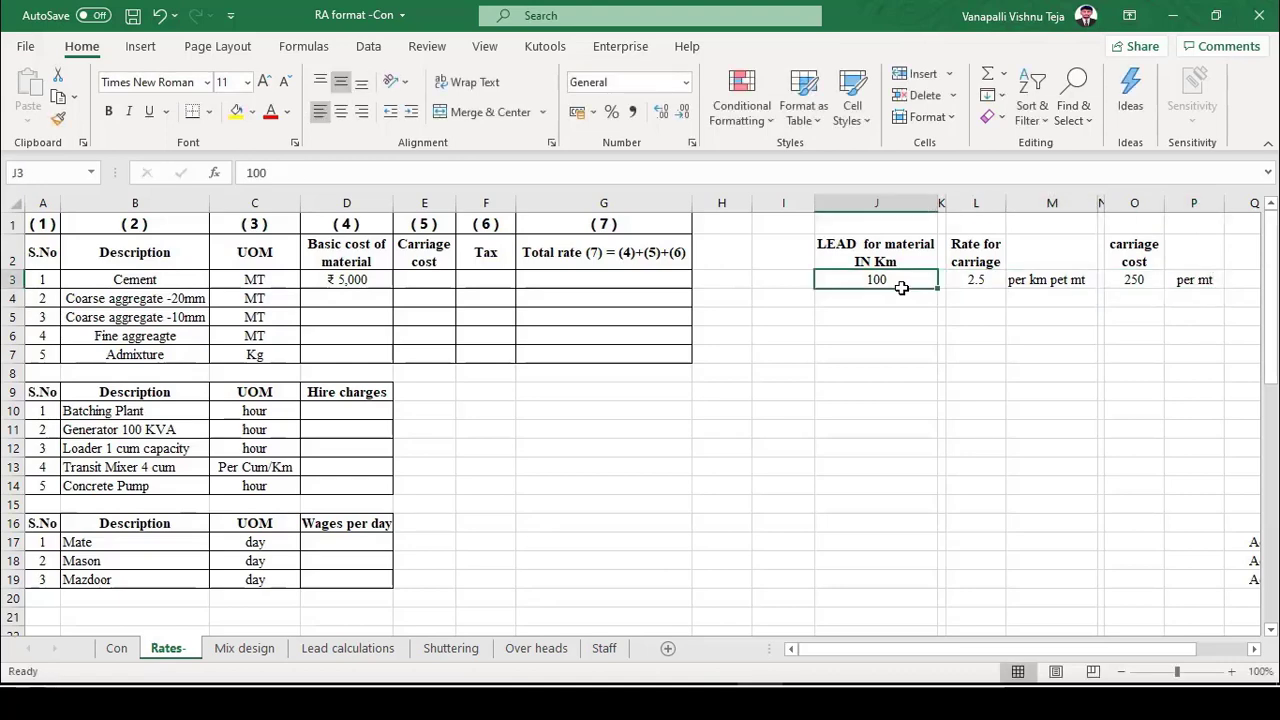
{"action": "type", "text": "="}
{"action": "key", "text": "Right"}
{"action": "key", "text": "Right"}
{"action": "key", "text": "Right"}
{"action": "key", "text": "Right"}
{"action": "key", "text": "Right"}
{"action": "key", "text": "Right"}
{"action": "key", "text": "Right"}
{"action": "key", "text": "Right"}
{"action": "key", "text": "Right"}
{"action": "key", "text": "Right"}
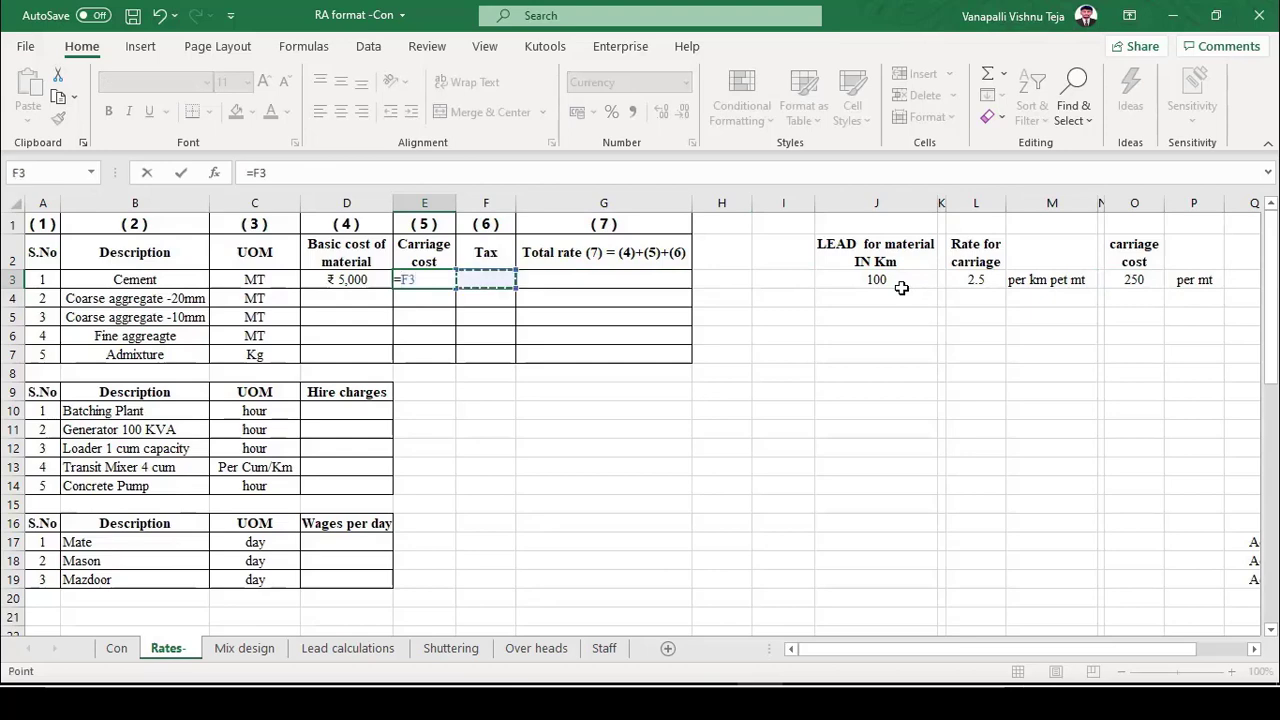
{"action": "key", "text": "Return"}
{"action": "key", "text": "Up"}
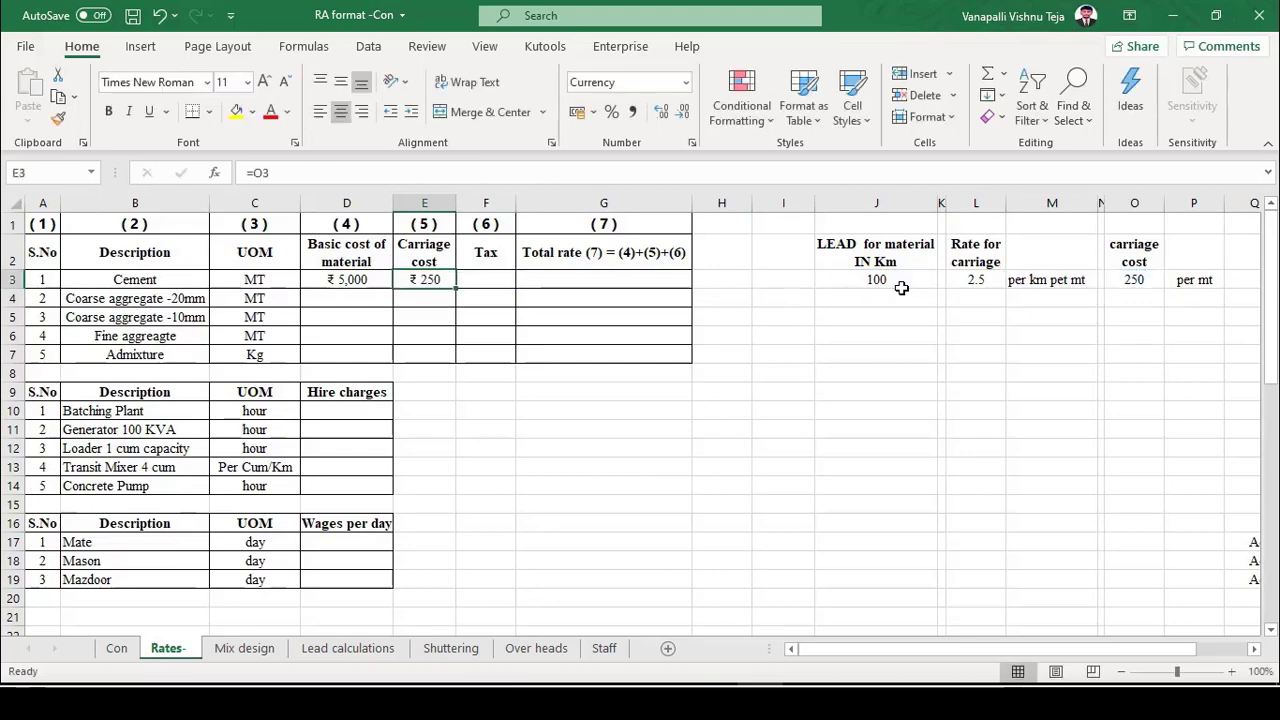
{"action": "key", "text": "Left"}
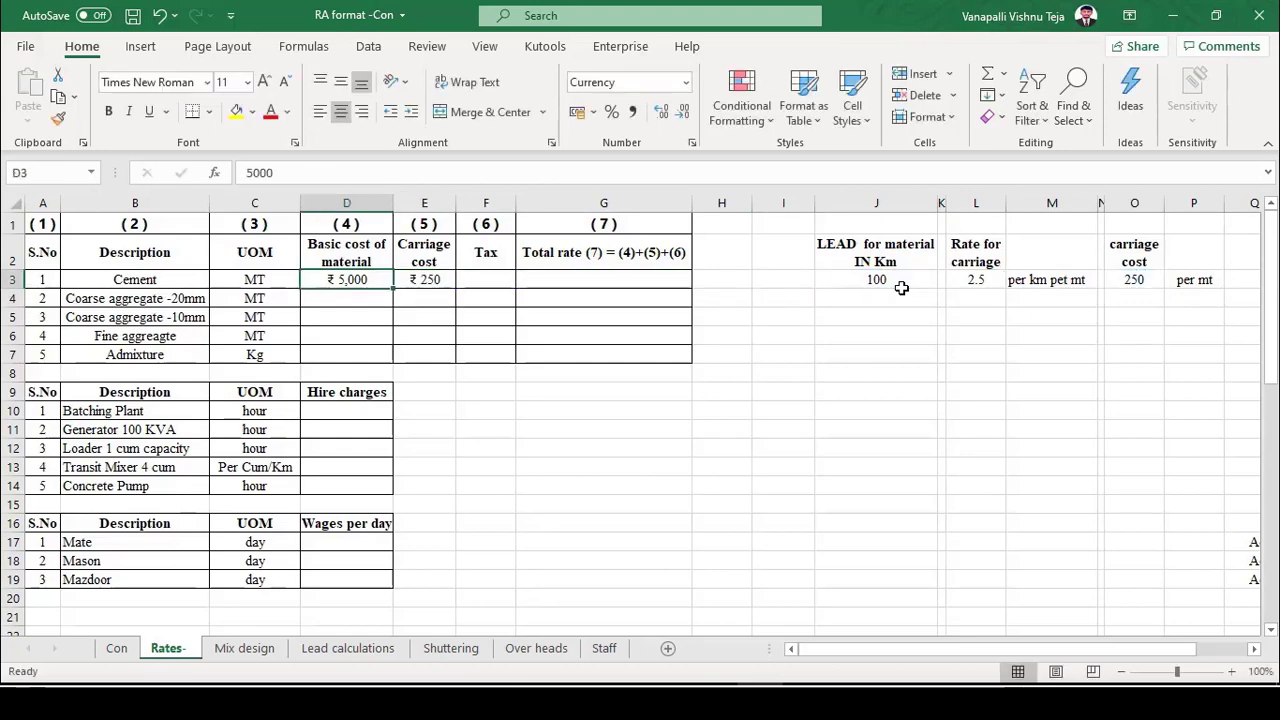
{"action": "key", "text": "Right"}
{"action": "key", "text": "Right"}
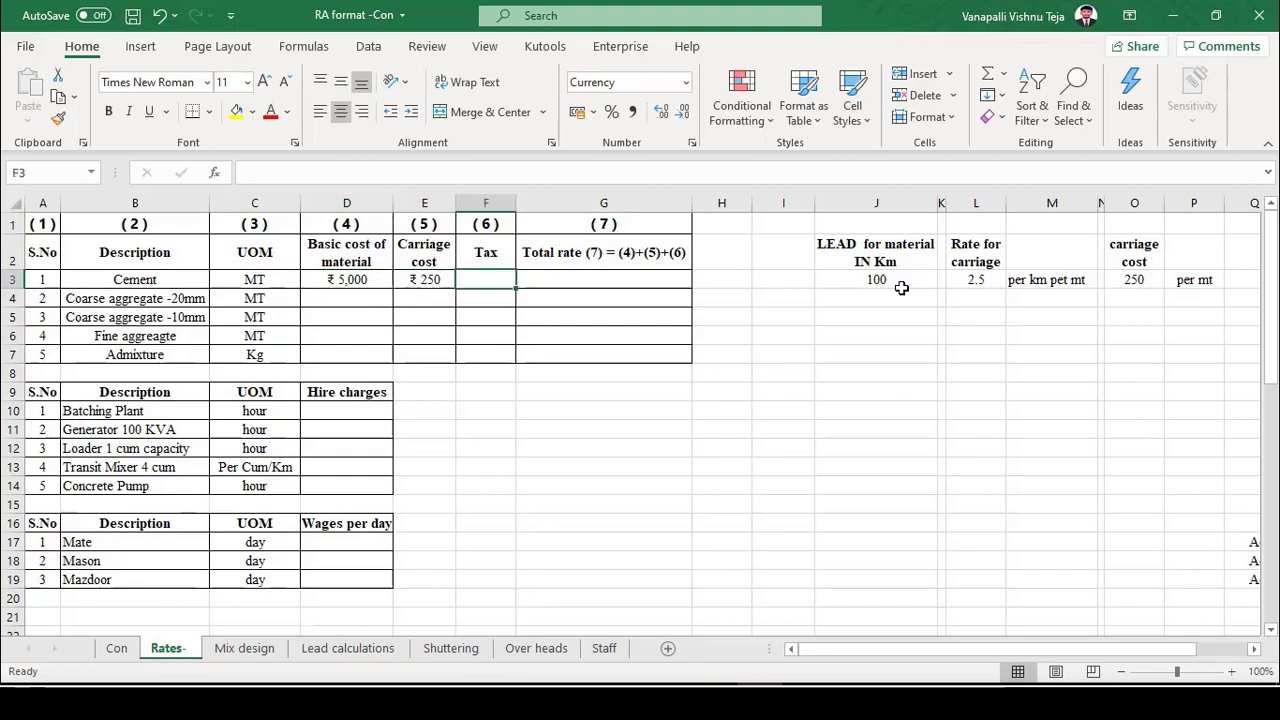
Calculate cement's tax in F3 as 28% of its basic cost with the formula =D3*28%.
{"action": "type", "text": "="}
{"action": "key", "text": "Left"}
{"action": "key", "text": "Left"}
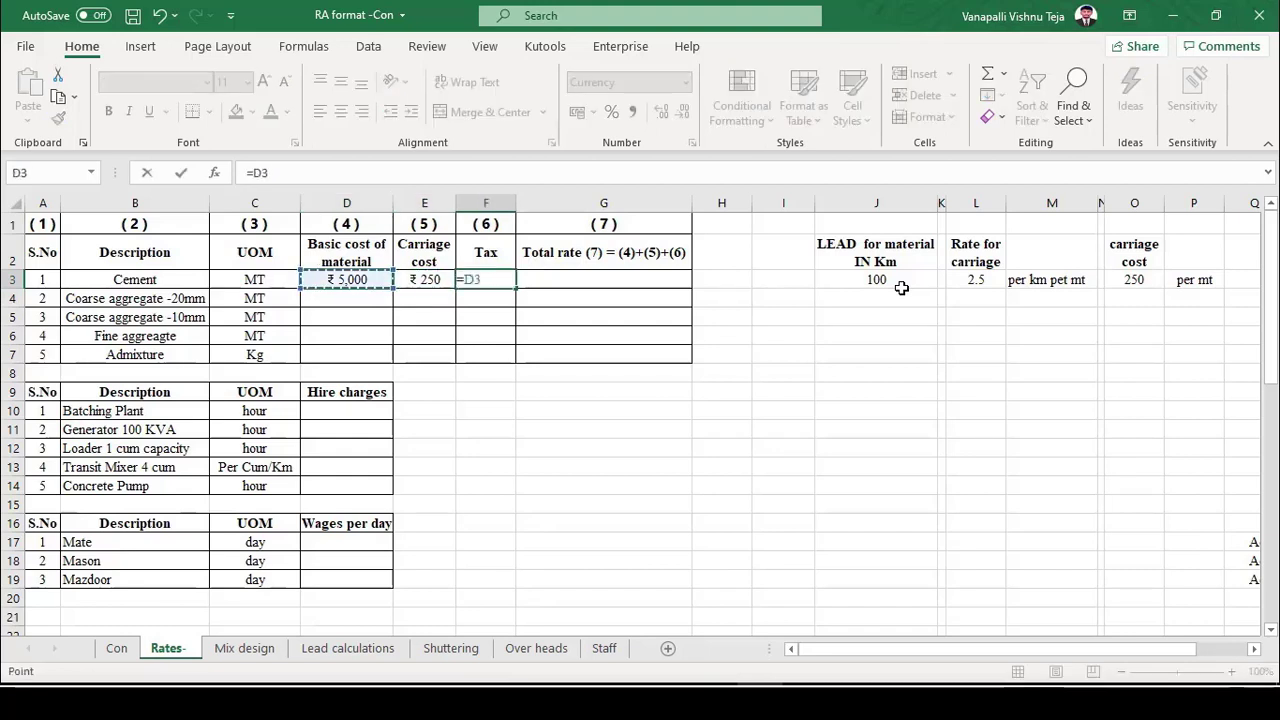
{"action": "type", "text": "*28"}
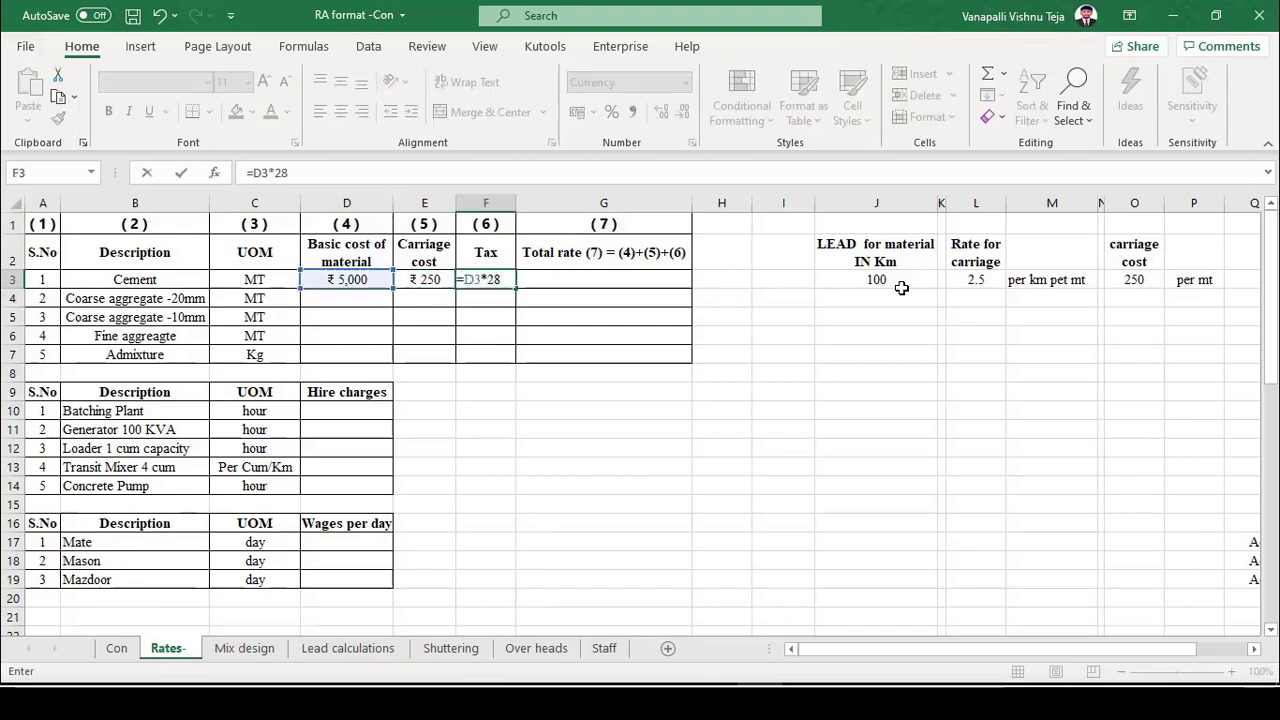
{"action": "type", "text": "%"}
{"action": "key", "text": "ctrl+Return"}
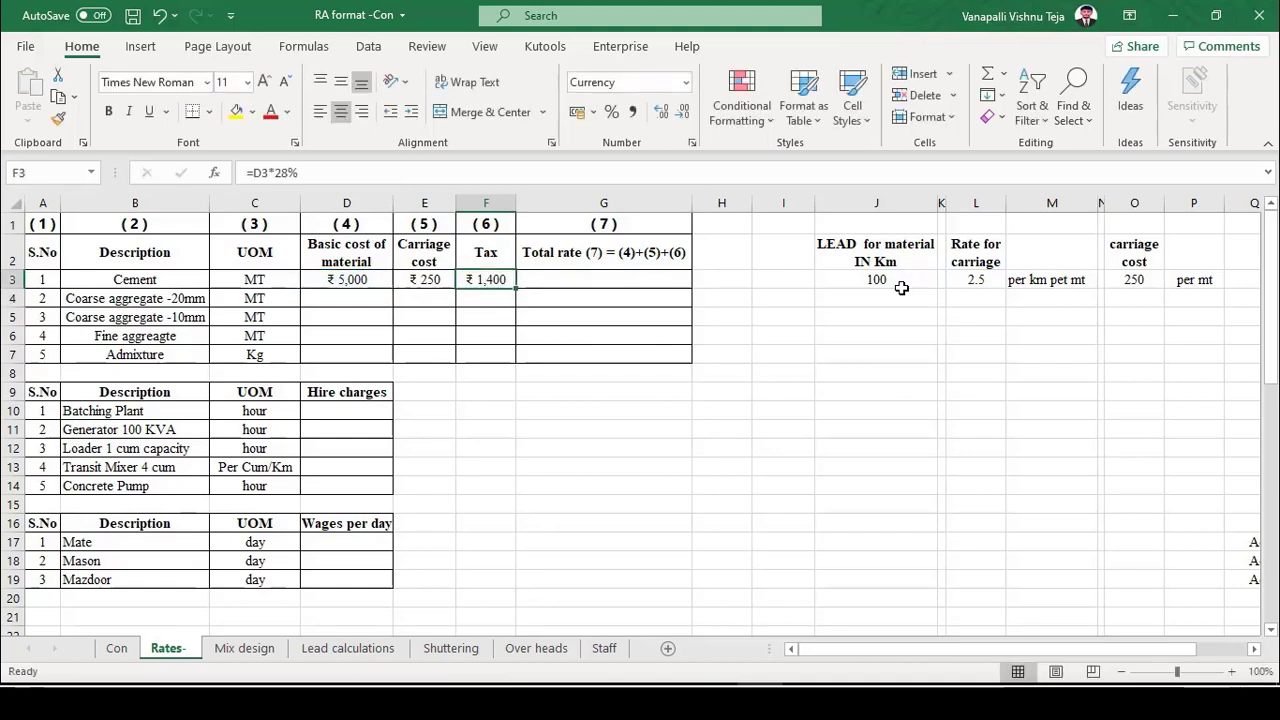
Calculate cement's total rate in G3 by adding basic cost, carriage cost and tax with =SUM(D3:F3).
{"action": "key", "text": "Right"}
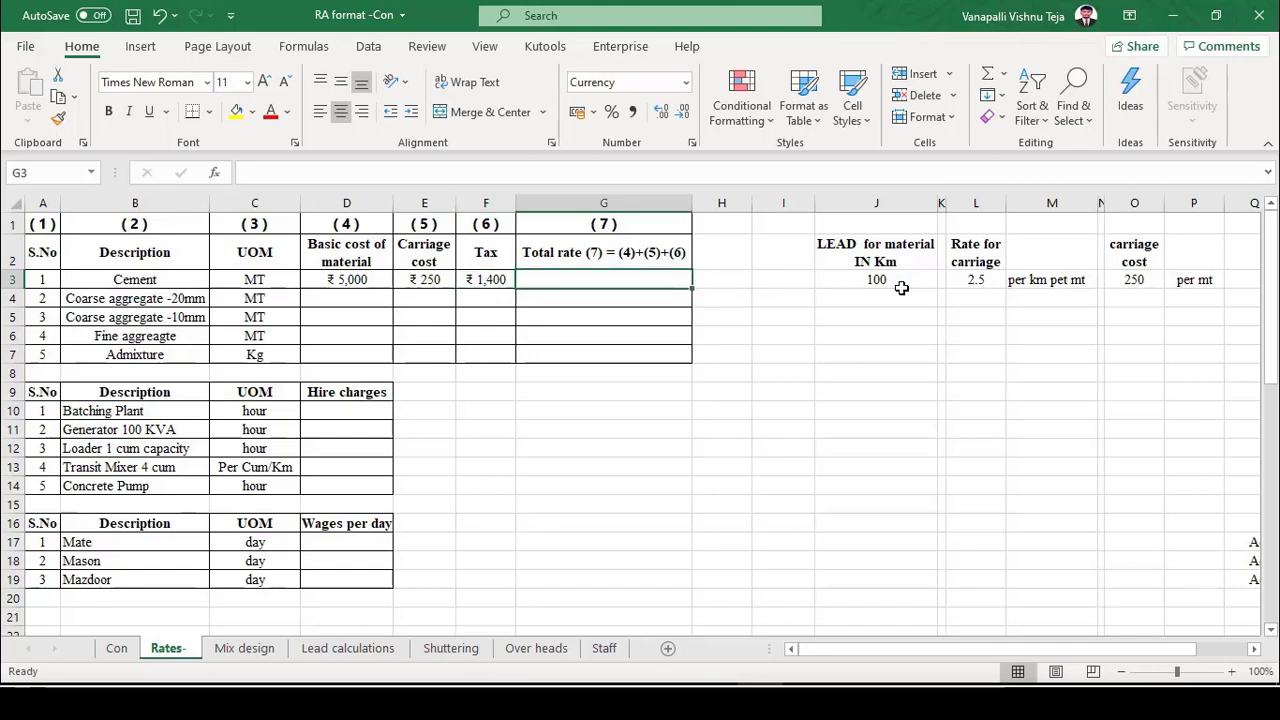
{"action": "type", "text": "=sum"}
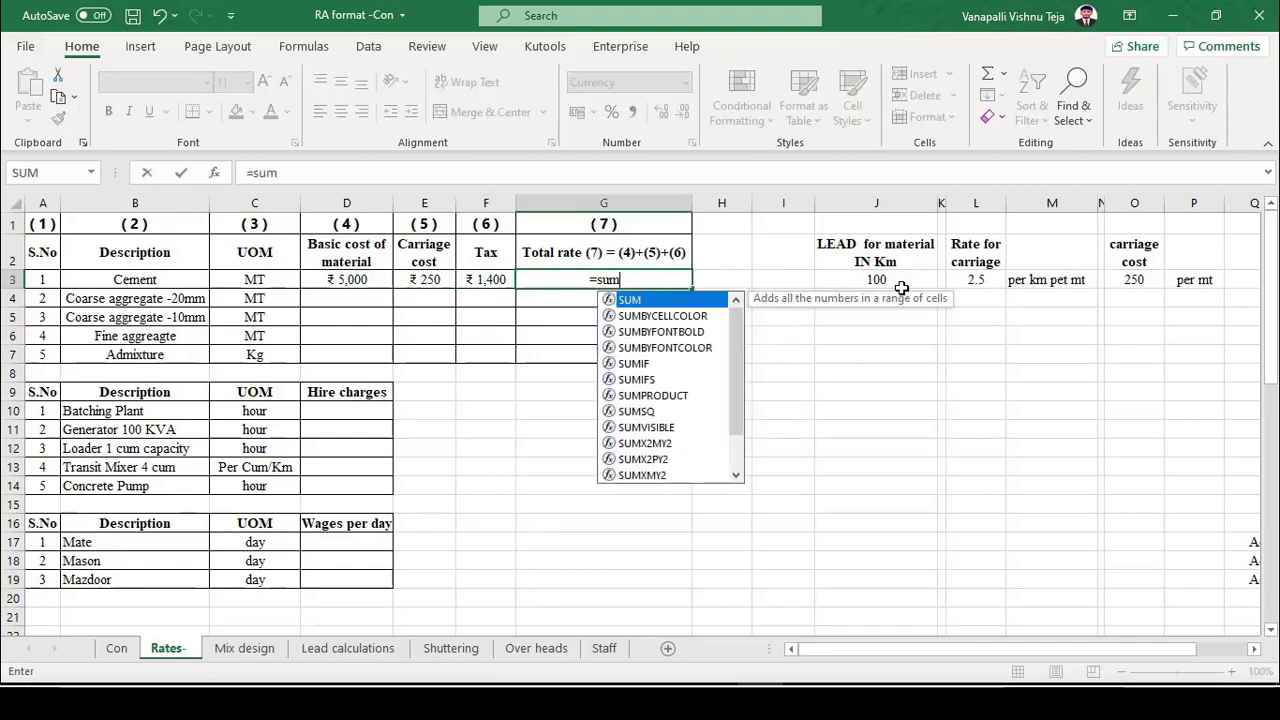
{"action": "key", "text": "Tab"}
{"action": "key", "text": "Left"}
{"action": "key", "text": "Left"}
{"action": "key", "text": "Left"}
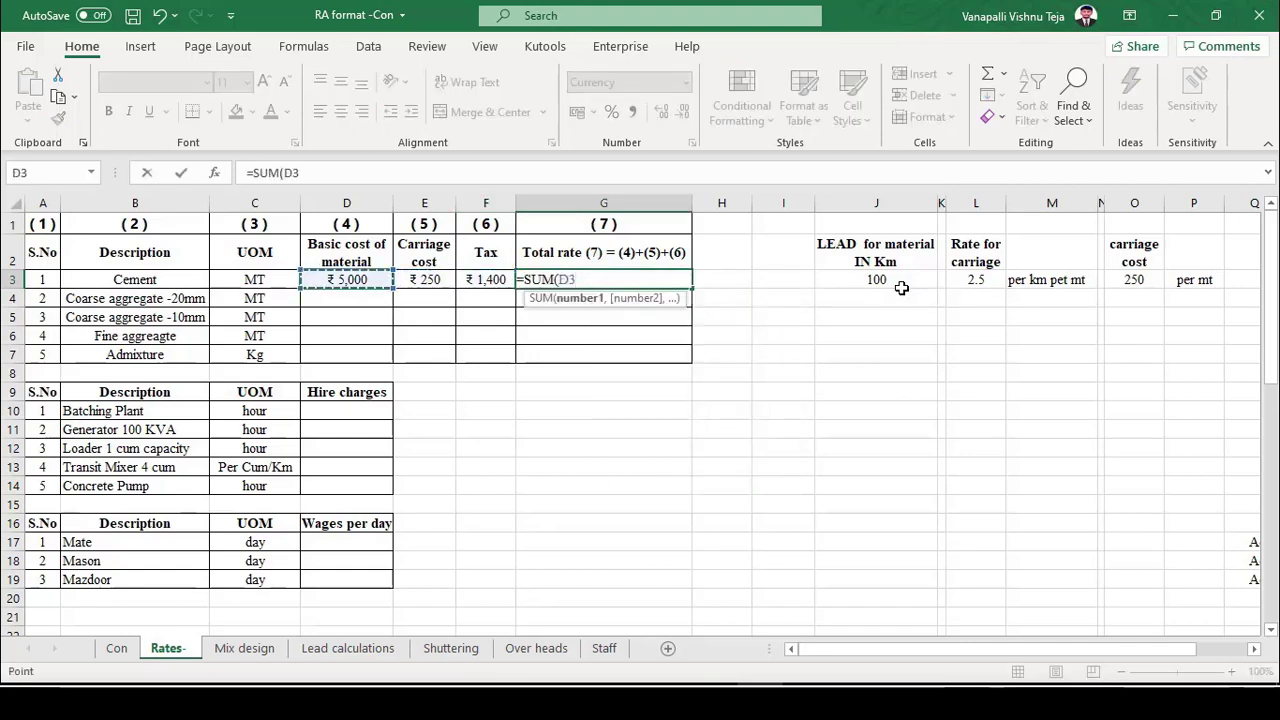
{"action": "key", "text": "shift+Right"}
{"action": "key", "text": "shift+Right"}
{"action": "type", "text": ")"}
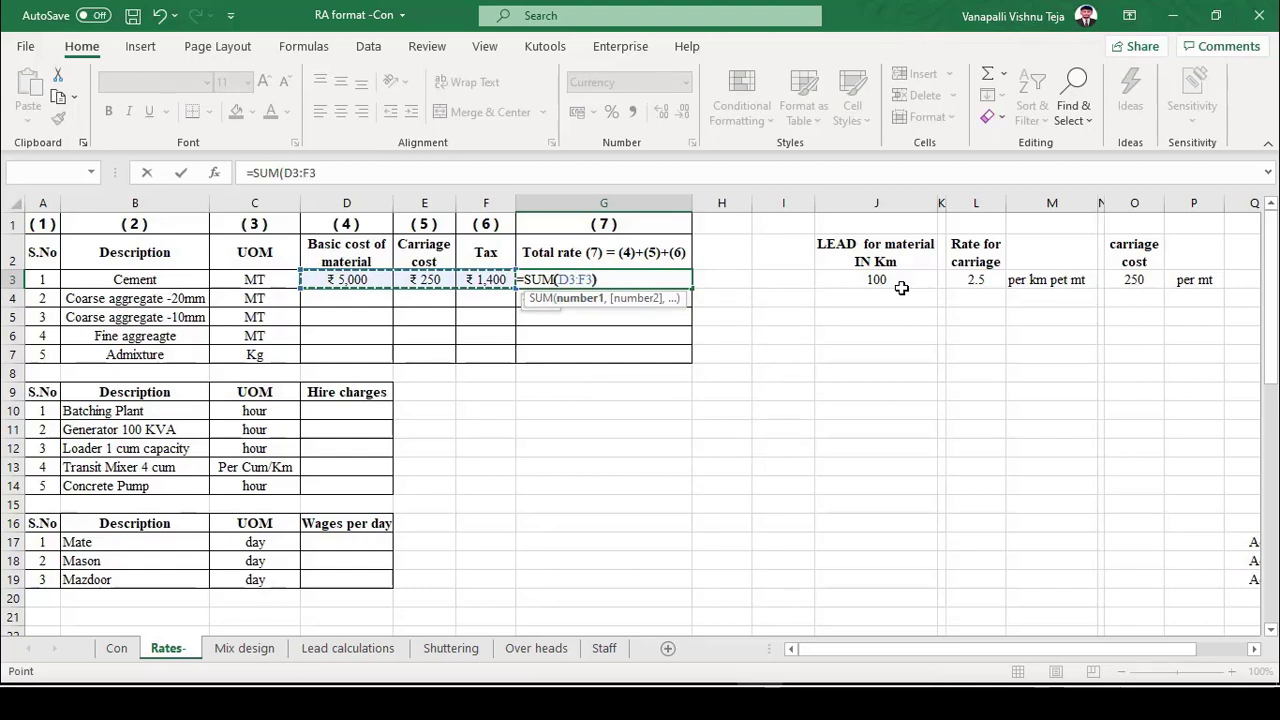
{"action": "key", "text": "ctrl+Return"}
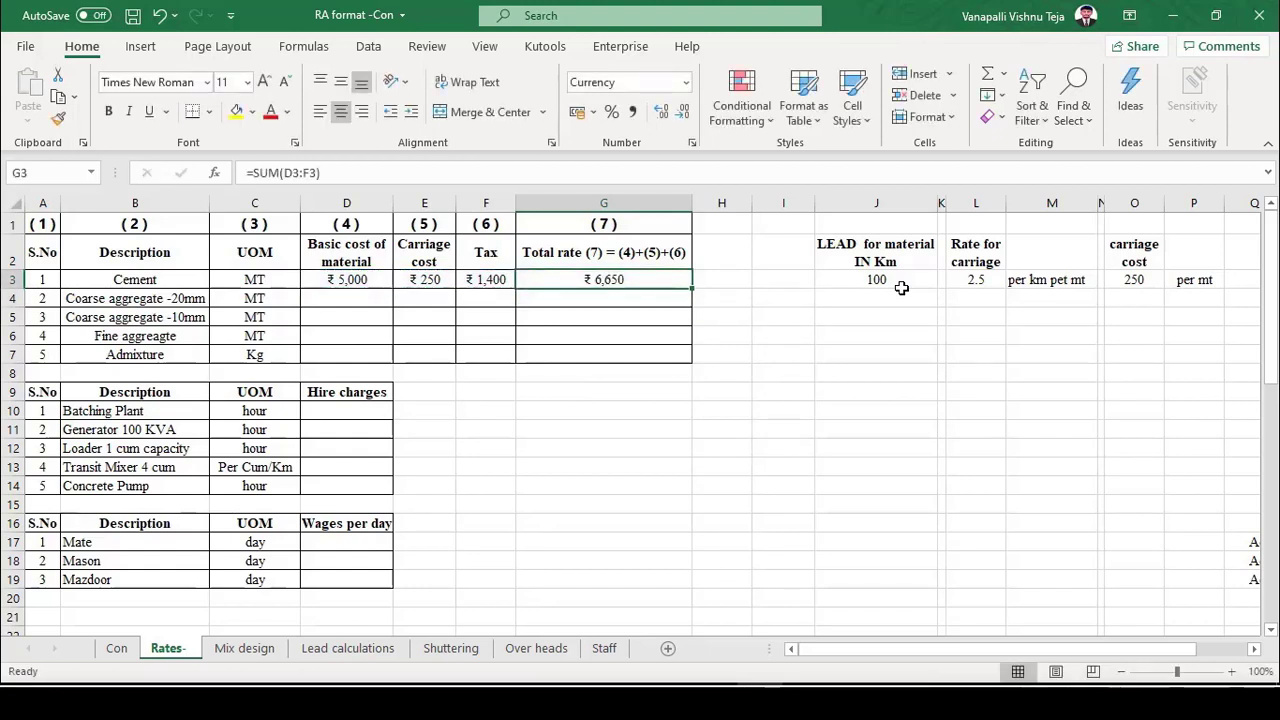
Check cement's carriage rate in L3 and total rate formula in G3, and save the workbook.
{"action": "key", "text": "Left"}
{"action": "key", "text": "Left"}
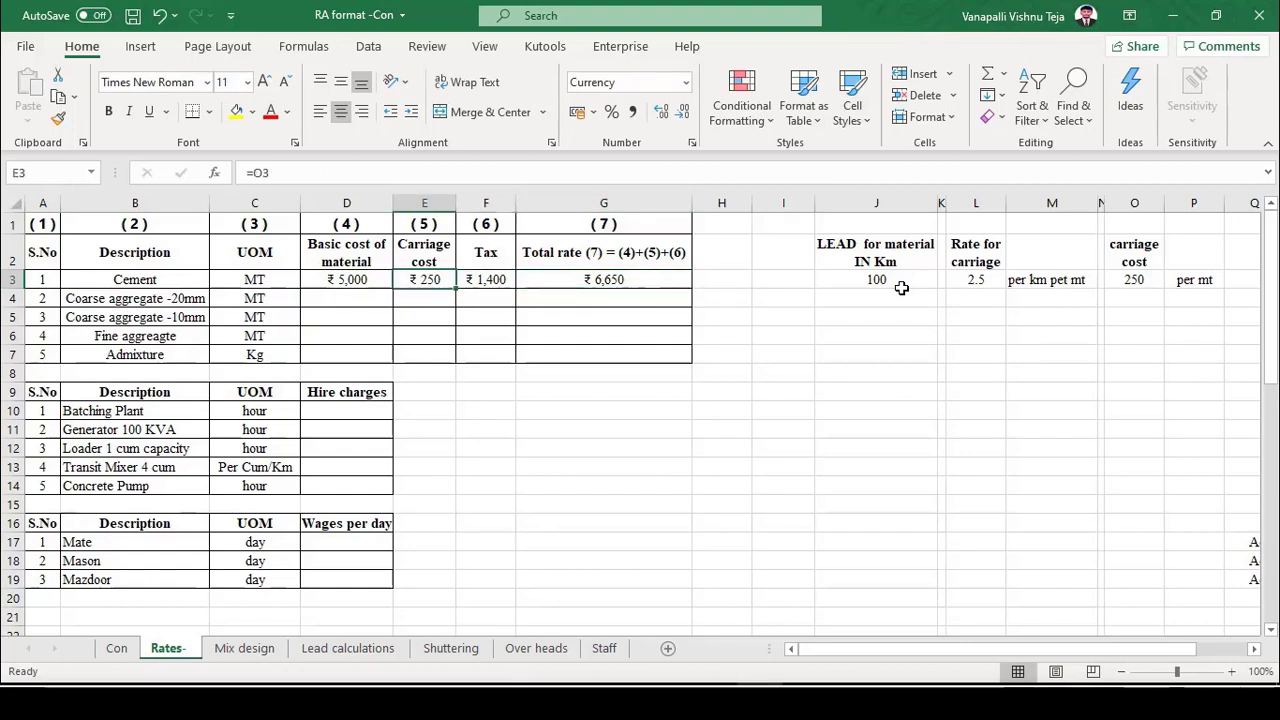
{"action": "left_click", "coordinate": [980, 283]}
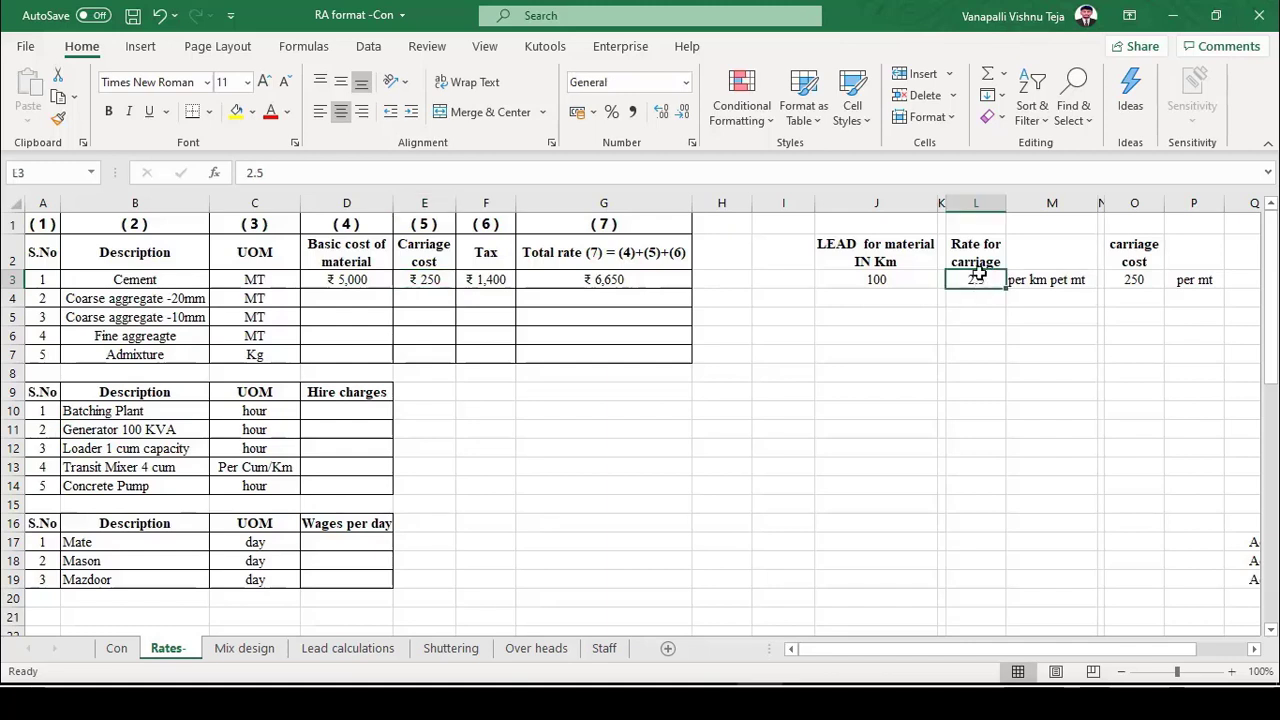
{"action": "left_click", "coordinate": [988, 203]}
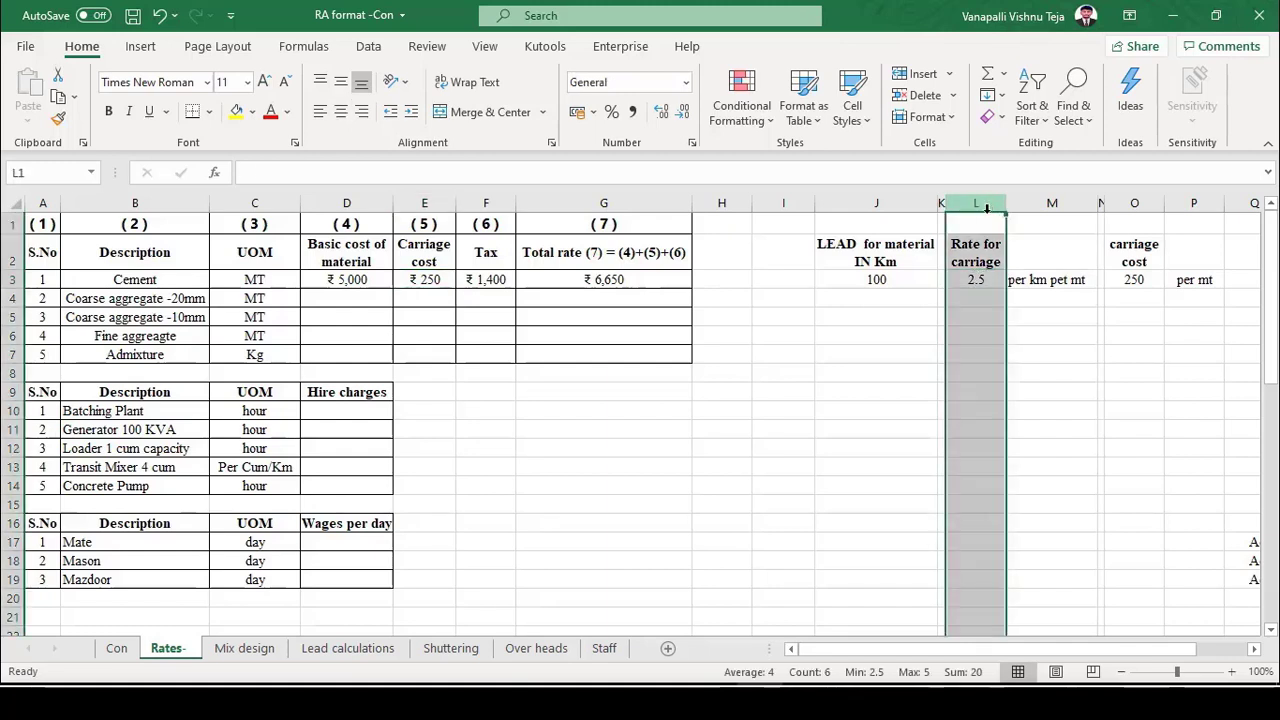
{"action": "left_click", "coordinate": [975, 280]}
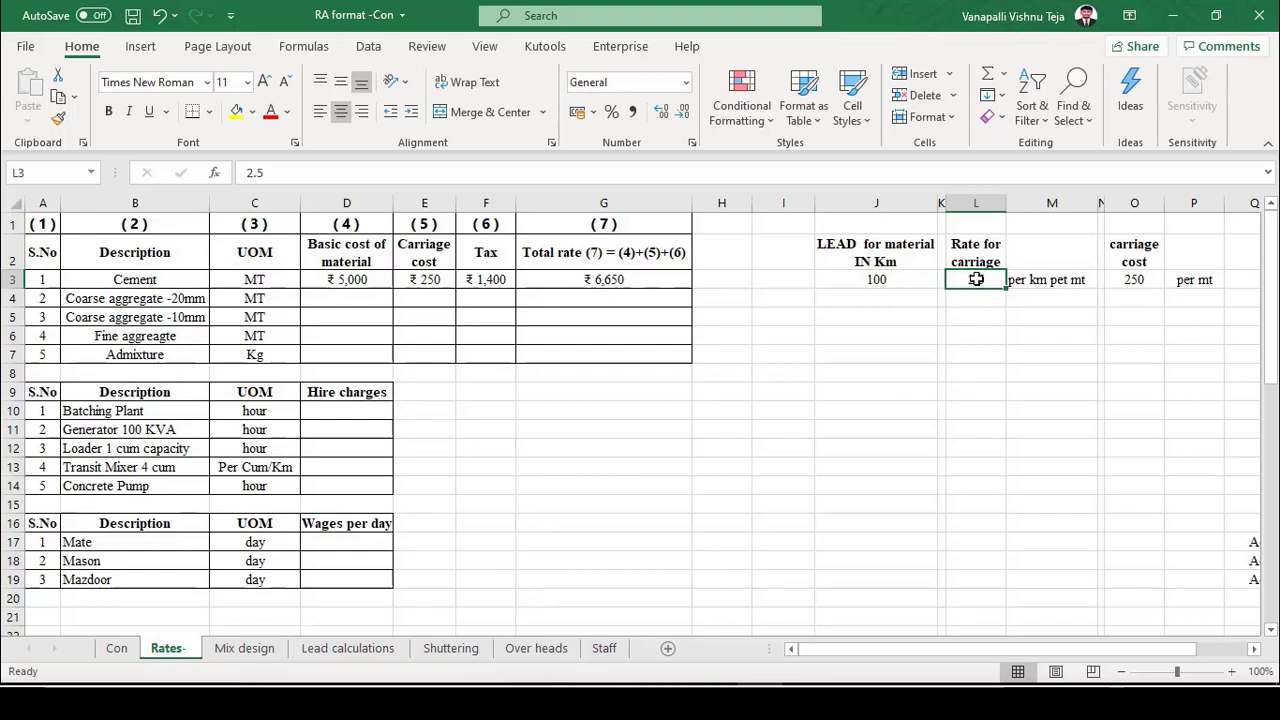
{"action": "left_click", "coordinate": [133, 16]}
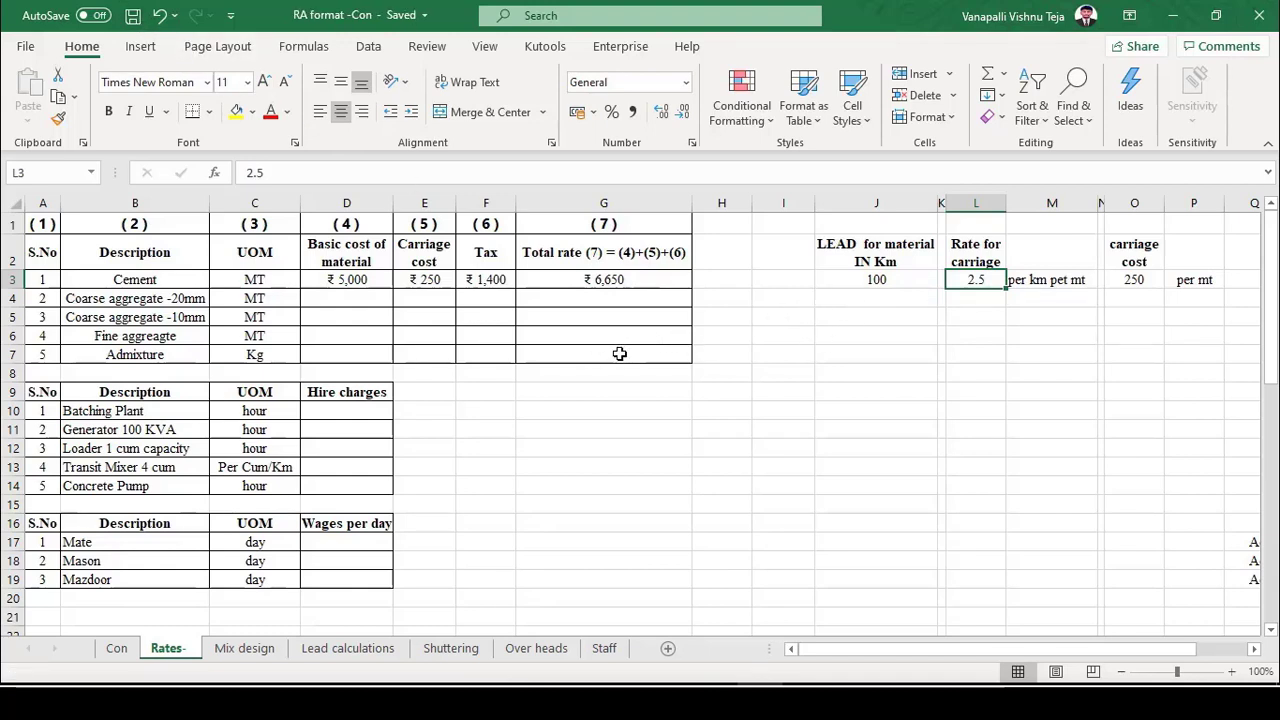
{"action": "double_click", "coordinate": [635, 278]}
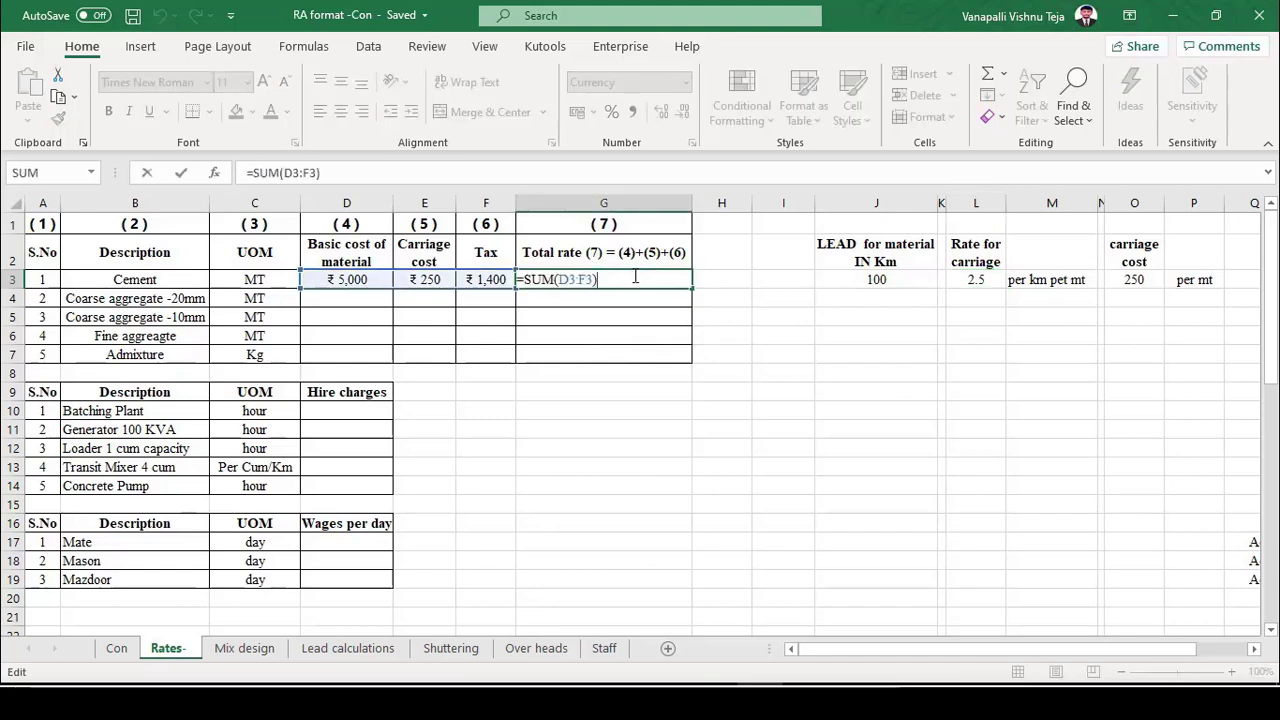
{"action": "key", "text": "Escape"}
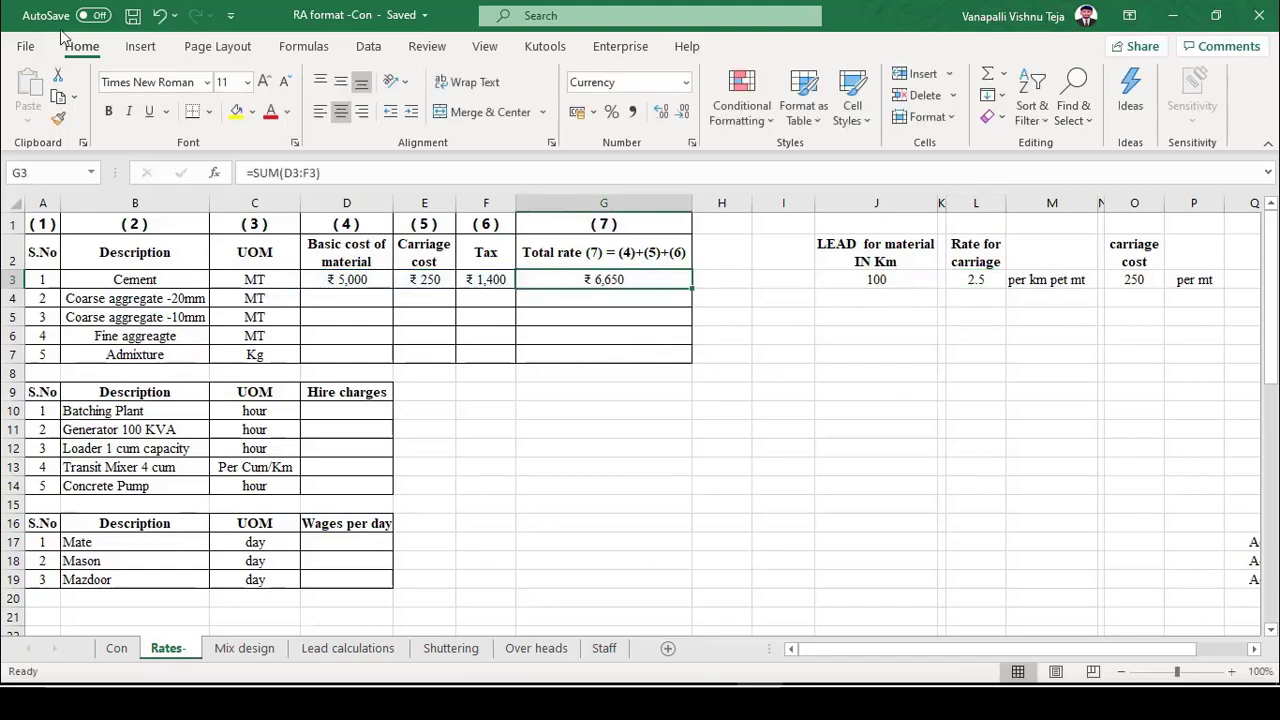
{"action": "left_click", "coordinate": [134, 15]}
{"action": "left_click", "coordinate": [634, 450]}
Switch to Rev_PWD_SOR_1718_APPD.pdf in Adobe Acrobat Pro and examine the daily labour rates in Annexure-I.
{"action": "mouse_move", "coordinate": [312, 700]}
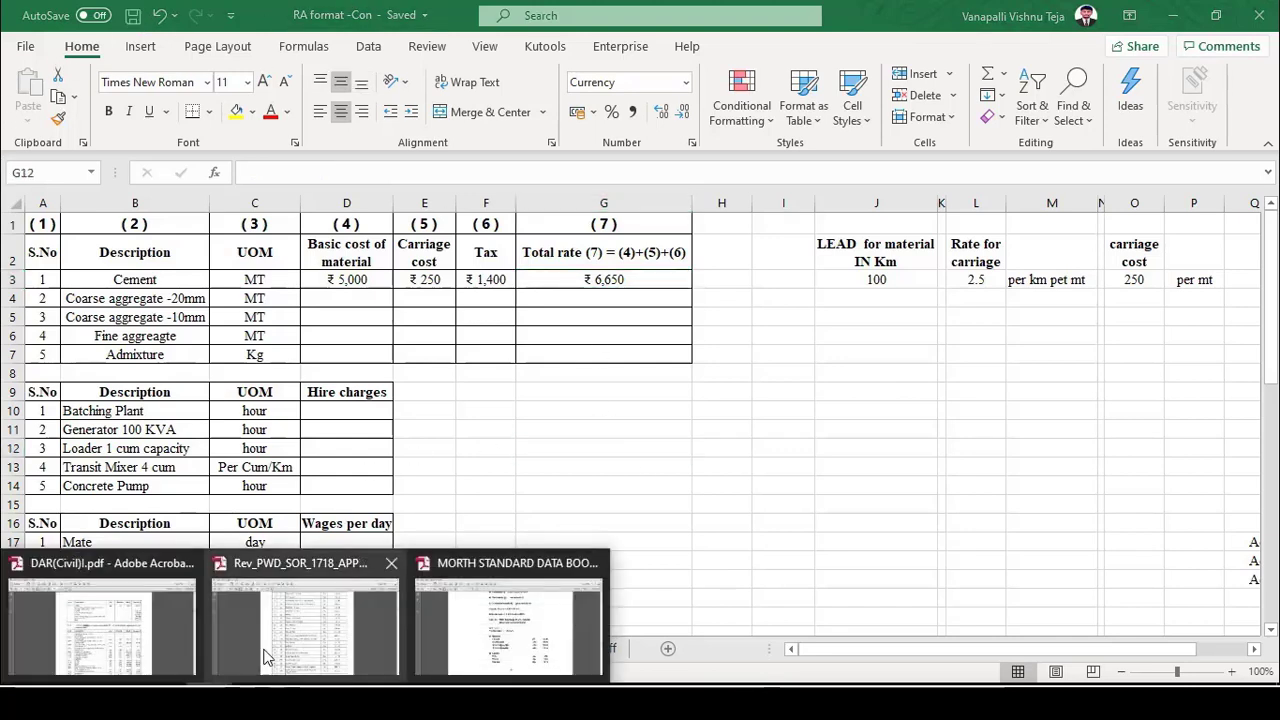
{"action": "left_click", "coordinate": [300, 630]}
{"action": "scroll", "coordinate": [654, 343], "scroll_direction": "up", "scroll_amount": 5}
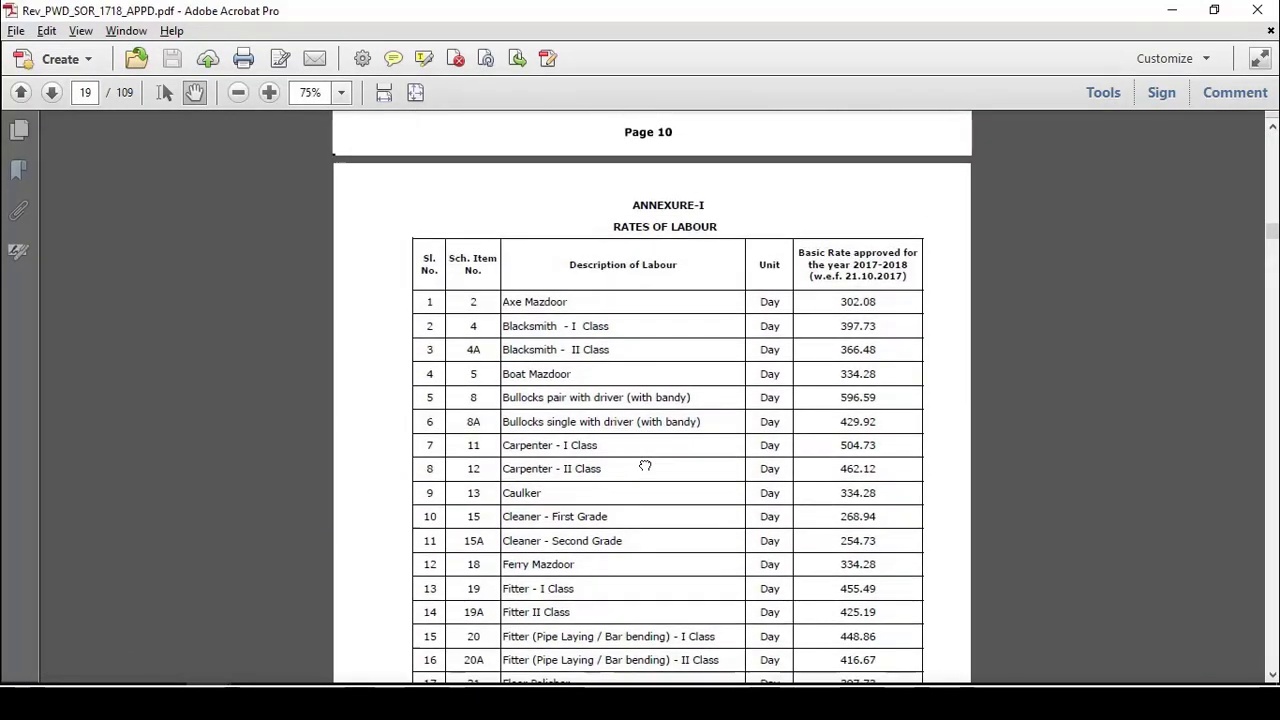
{"action": "scroll", "coordinate": [680, 355], "scroll_direction": "down", "scroll_amount": 8}
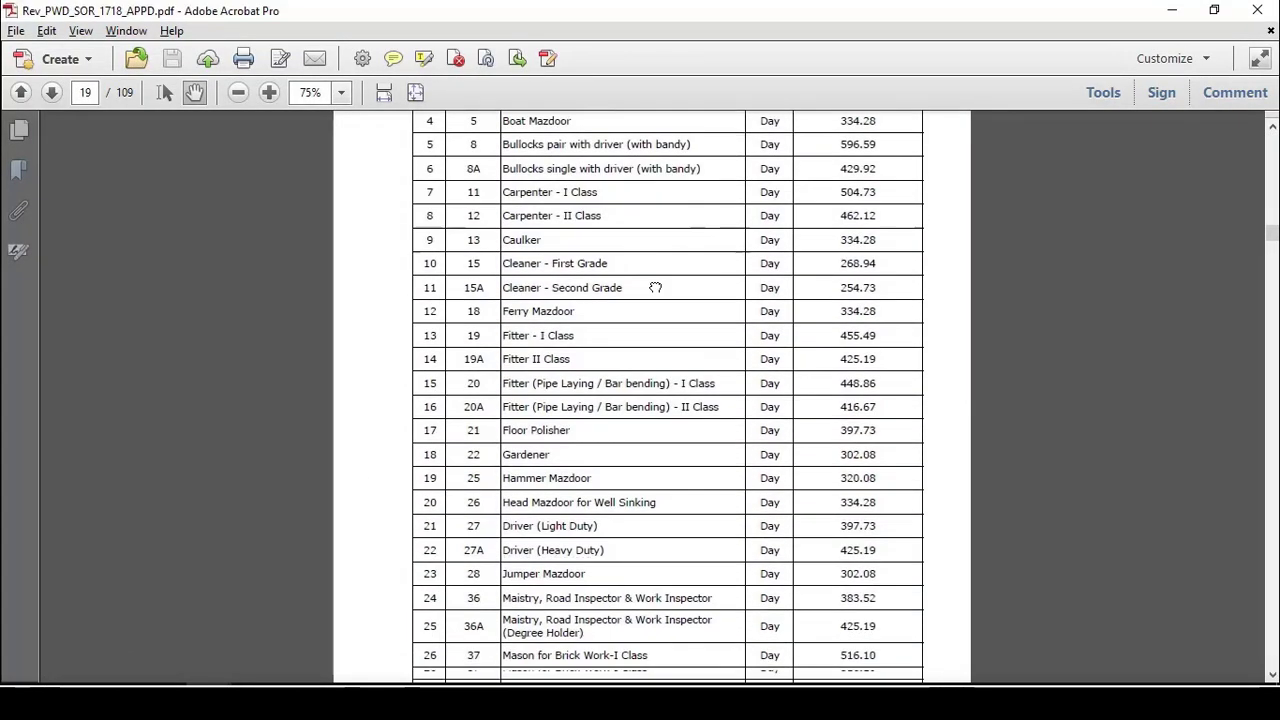
{"action": "scroll", "coordinate": [683, 254], "scroll_direction": "down", "scroll_amount": 20}
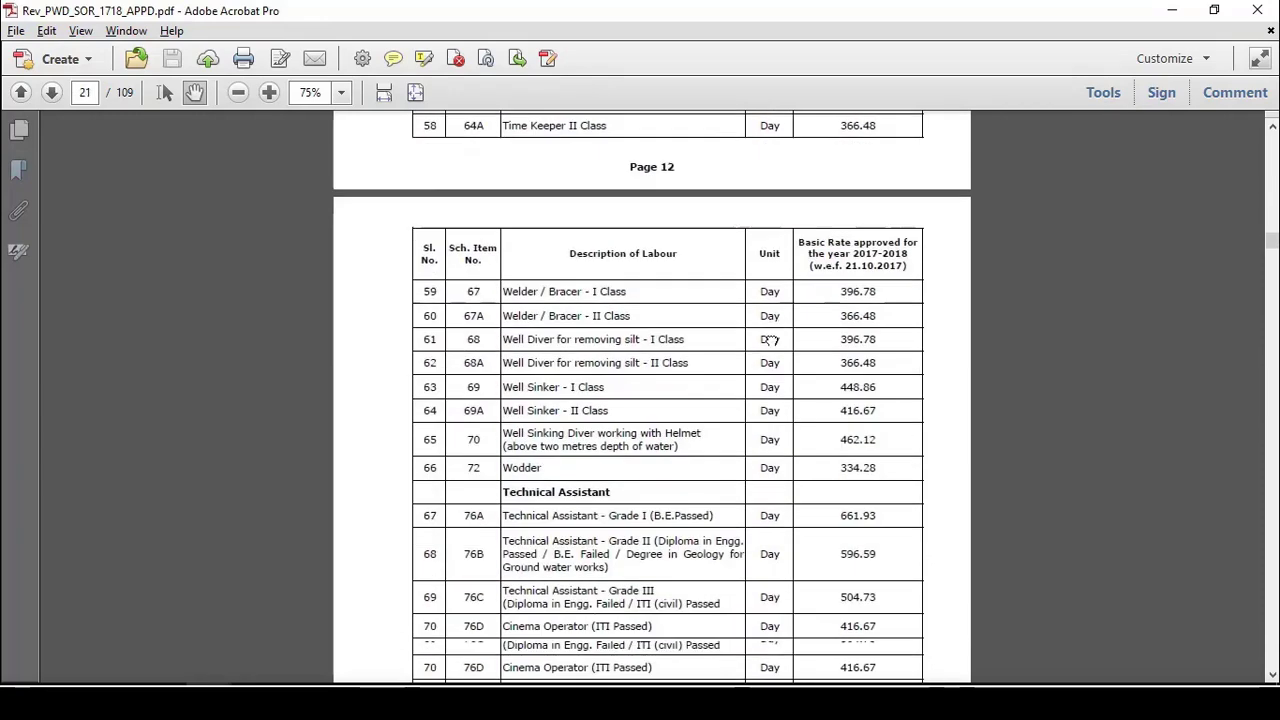
{"action": "scroll", "coordinate": [719, 397], "scroll_direction": "up", "scroll_amount": 12}
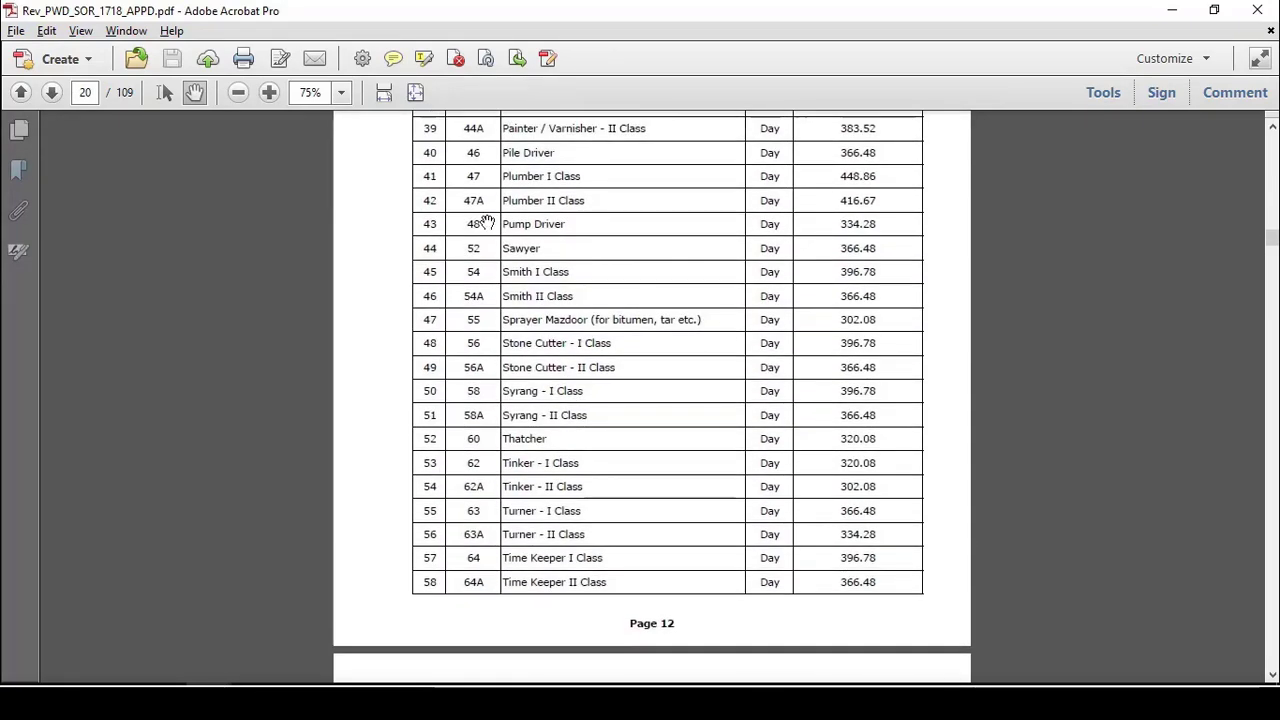
{"action": "scroll", "coordinate": [661, 459], "scroll_direction": "up", "scroll_amount": 20}
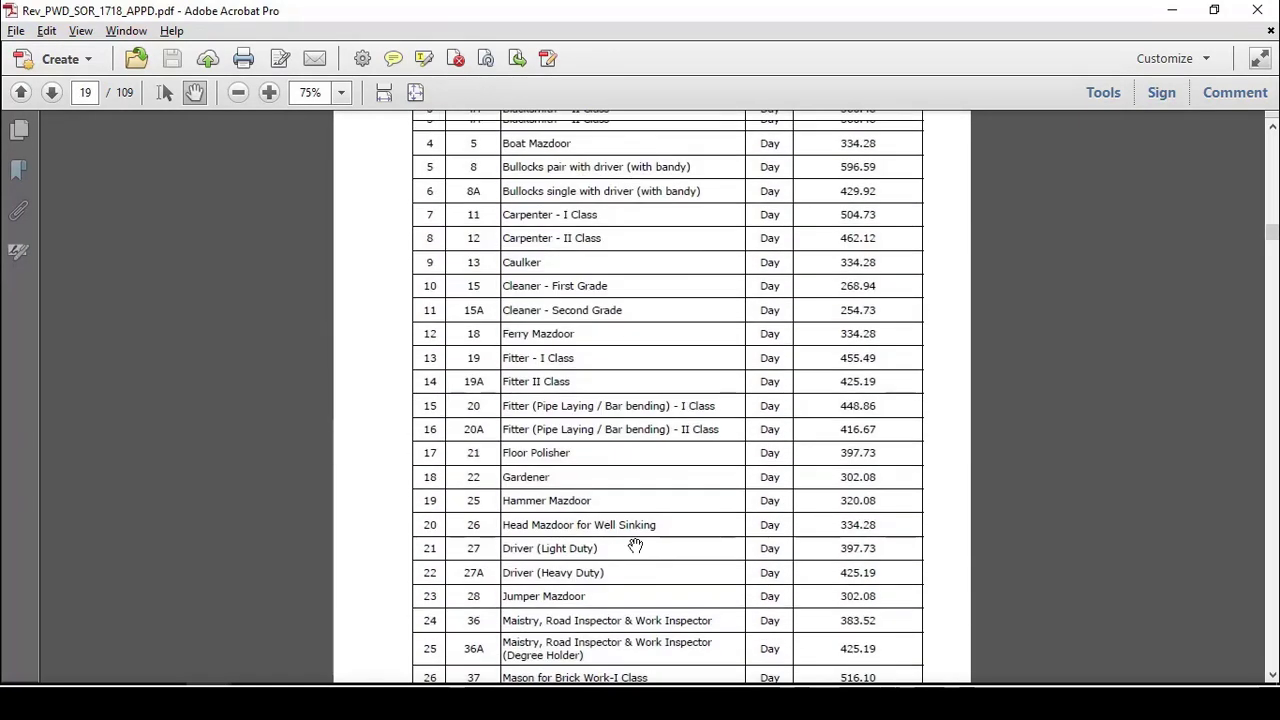
{"action": "scroll", "coordinate": [766, 271], "scroll_direction": "up", "scroll_amount": 6}
{"action": "scroll", "coordinate": [754, 508], "scroll_direction": "down", "scroll_amount": 16}
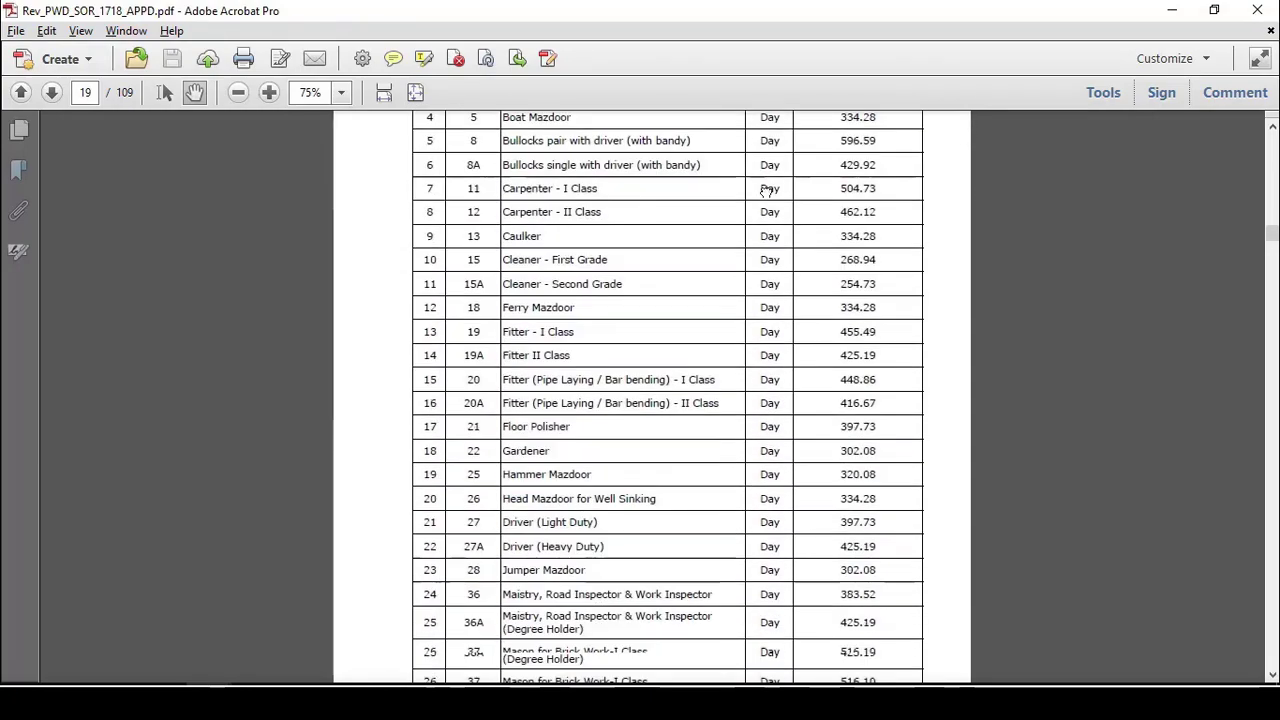
{"action": "scroll", "coordinate": [797, 181], "scroll_direction": "down", "scroll_amount": 20}
{"action": "scroll", "coordinate": [738, 400], "scroll_direction": "up", "scroll_amount": 4}
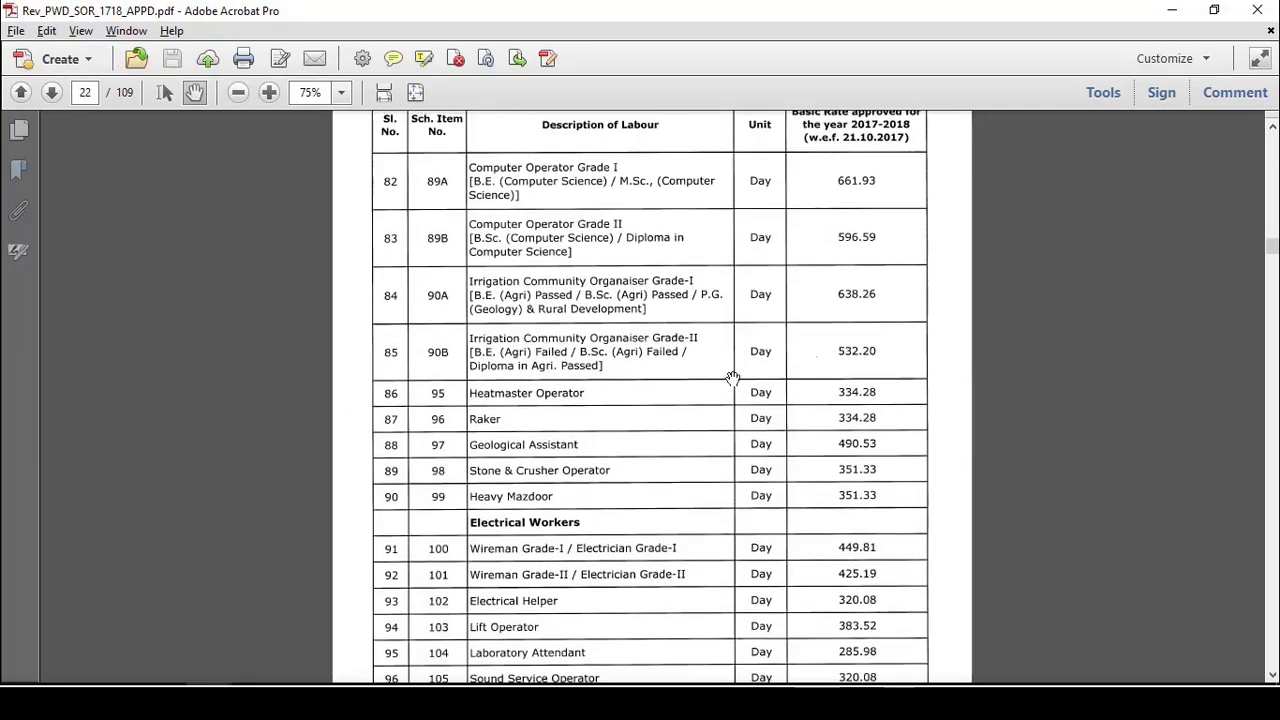
{"action": "scroll", "coordinate": [738, 427], "scroll_direction": "up", "scroll_amount": 8}
Examine the basic material rates in Annexure-II of the PDF, and return to the Excel workbook.
{"action": "scroll", "coordinate": [738, 427], "scroll_direction": "down", "scroll_amount": 20}
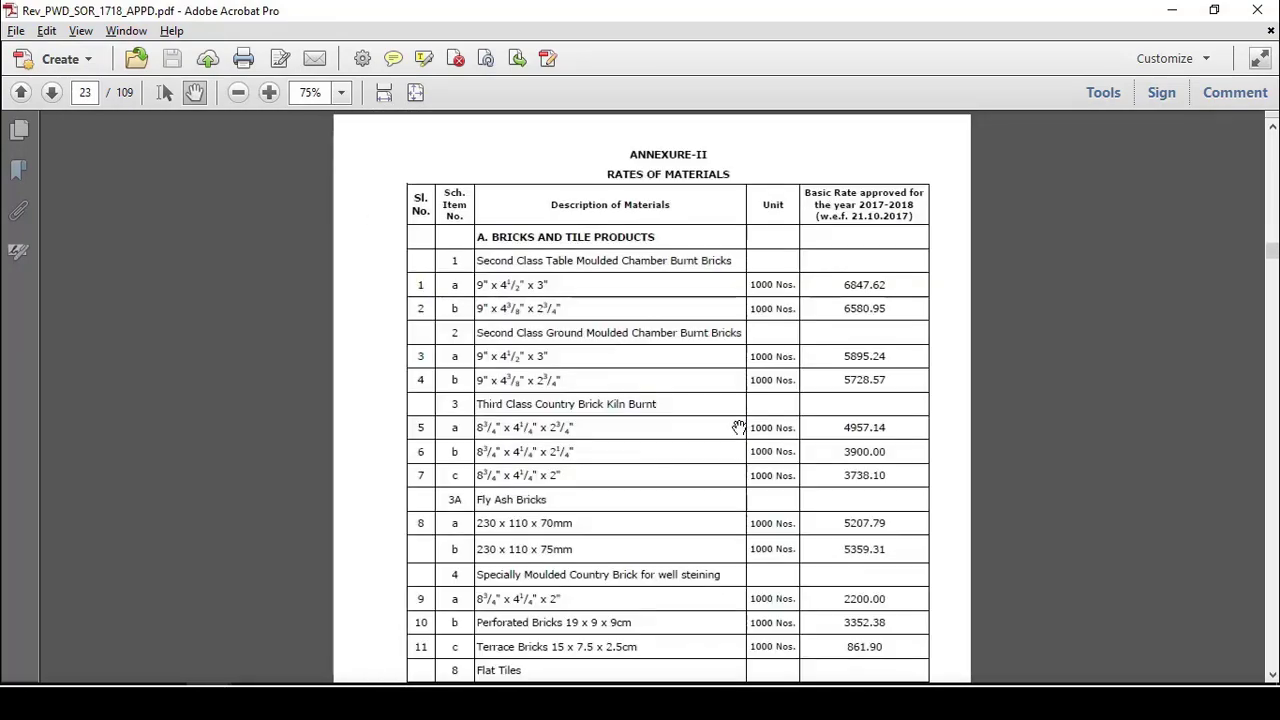
{"action": "scroll", "coordinate": [738, 427], "scroll_direction": "up", "scroll_amount": 10}
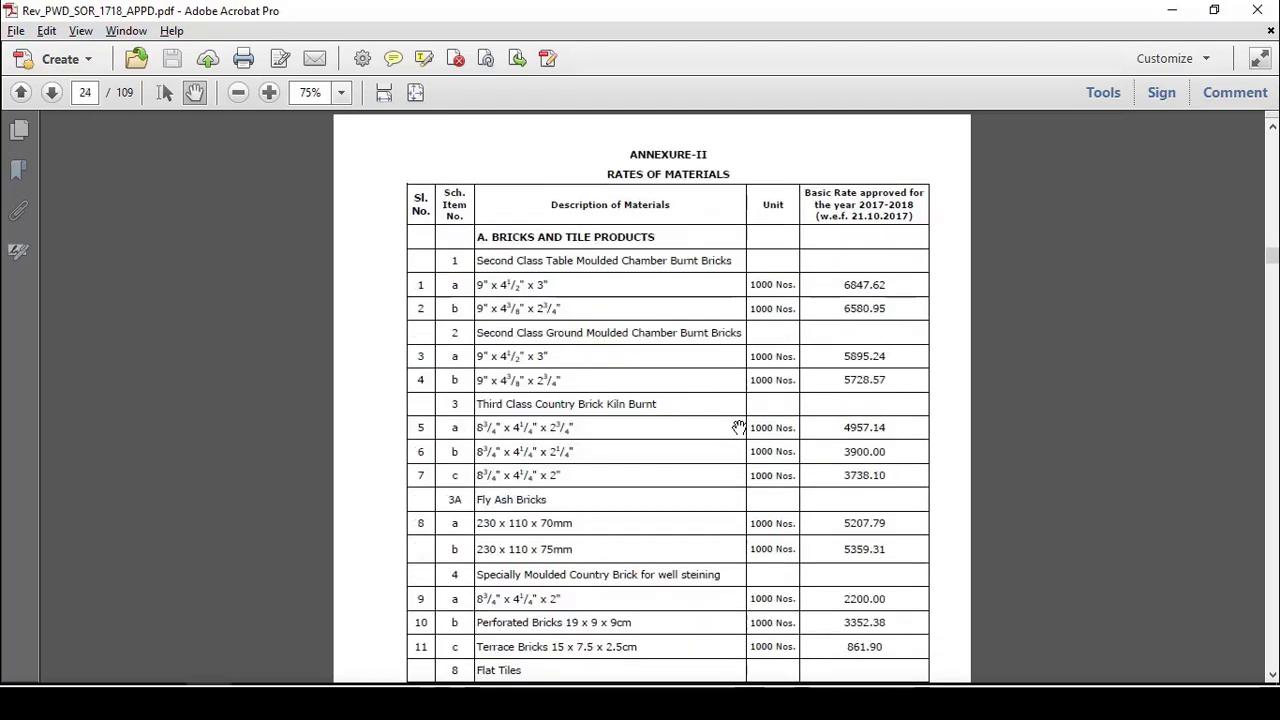
{"action": "scroll", "coordinate": [738, 427], "scroll_direction": "down", "scroll_amount": 20}
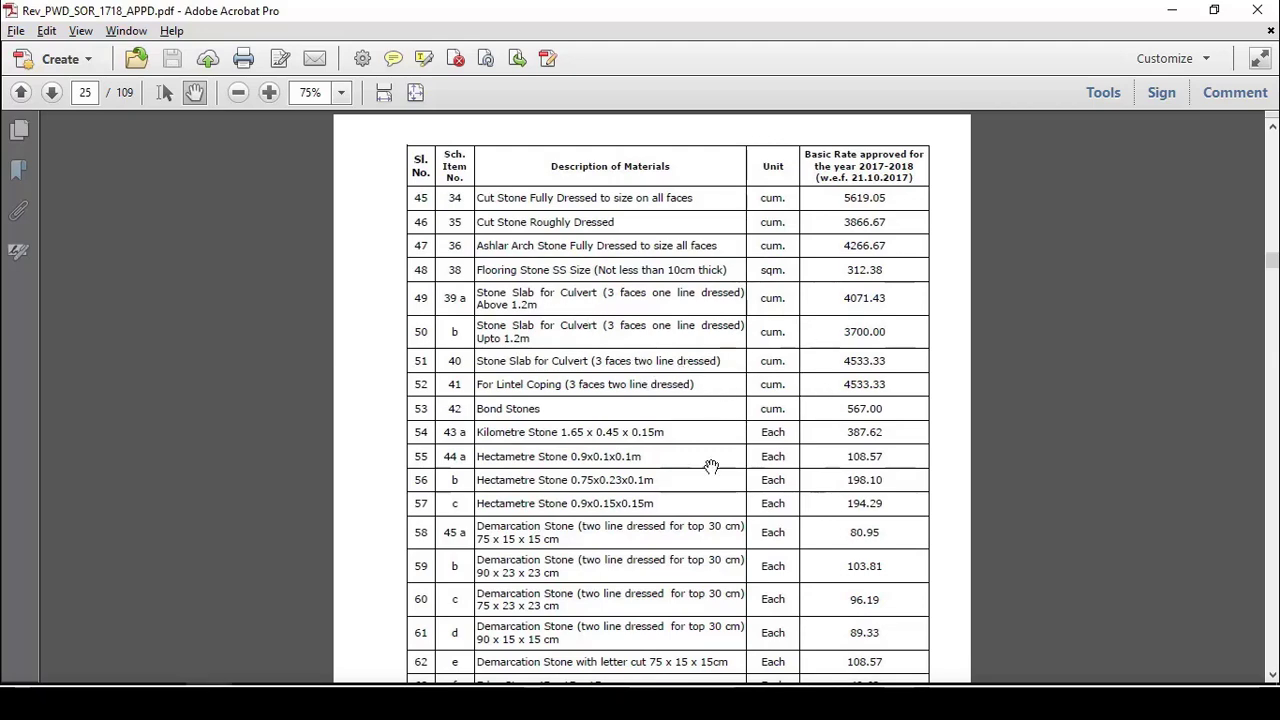
{"action": "left_click_drag", "start_coordinate": [613, 489], "coordinate": [613, 425]}
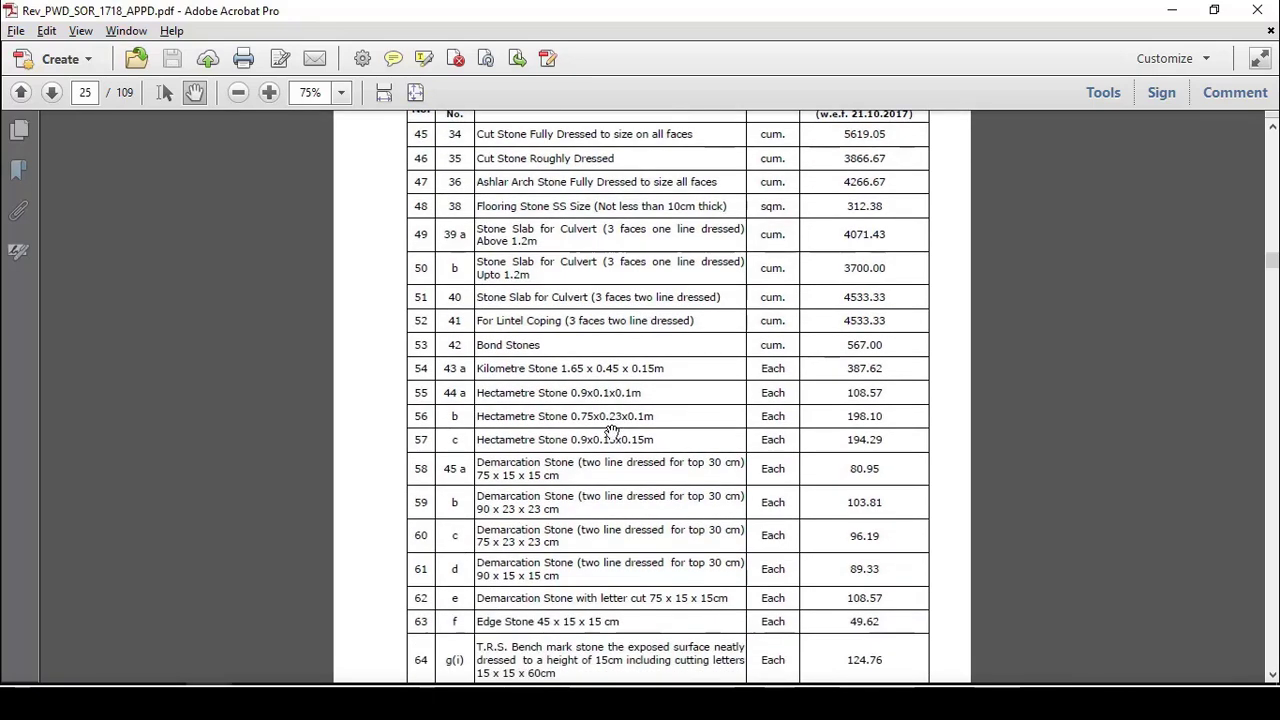
{"action": "left_click", "coordinate": [1172, 10]}
{"action": "left_click", "coordinate": [530, 428]}
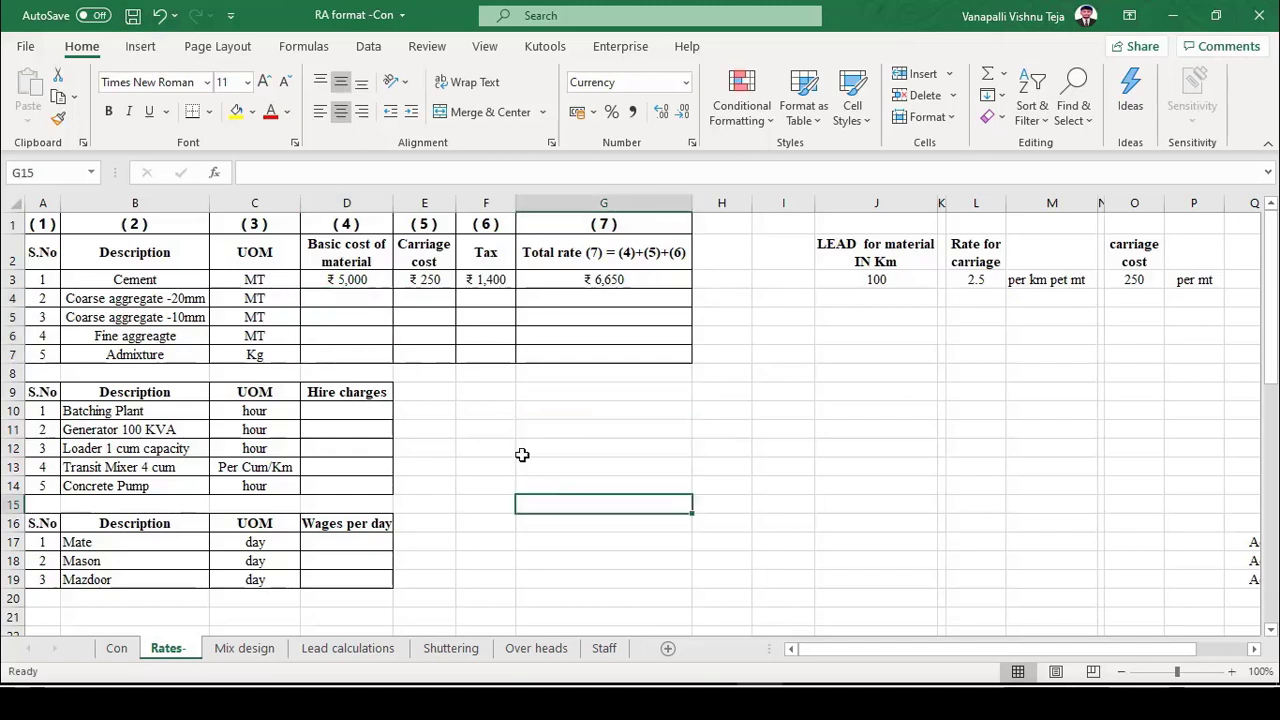
Enter the basic material costs in D4:D6: 650 for 20mm coarse aggregate, 600 for 10mm coarse aggregate and 750 for fine aggregate.
{"action": "left_click", "coordinate": [367, 299]}
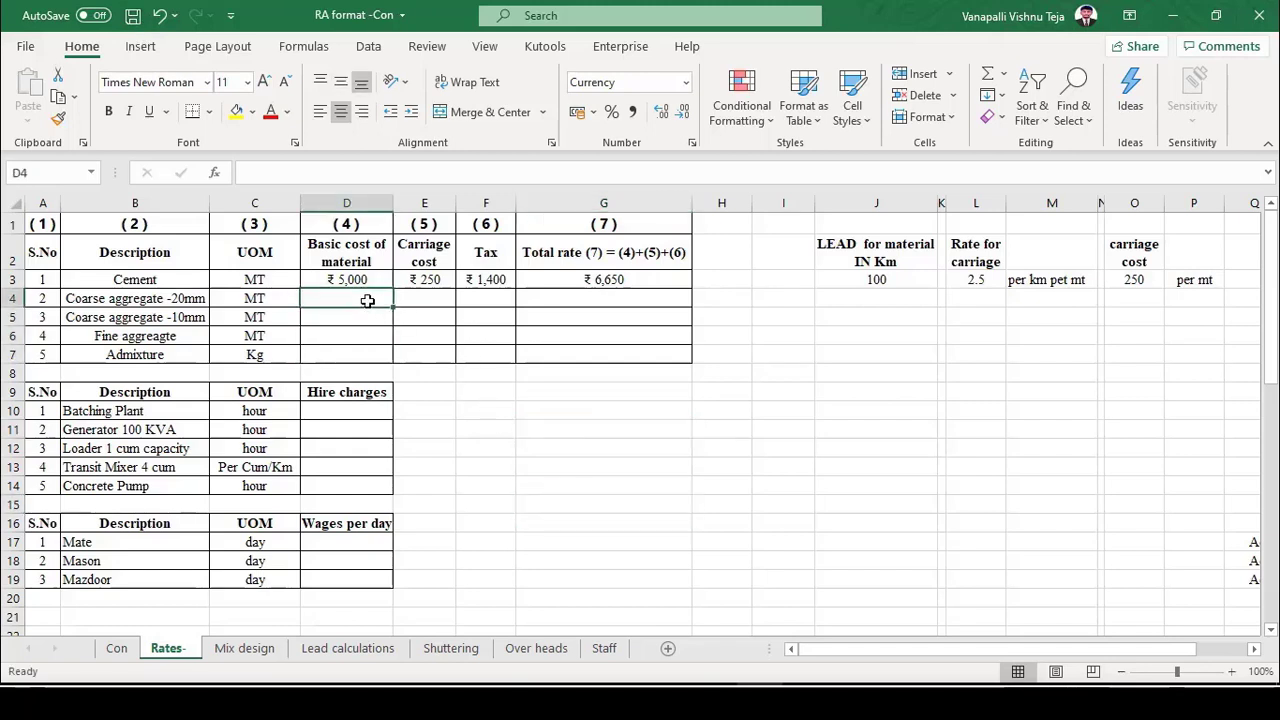
{"action": "type", "text": "650"}
{"action": "key", "text": "Return"}
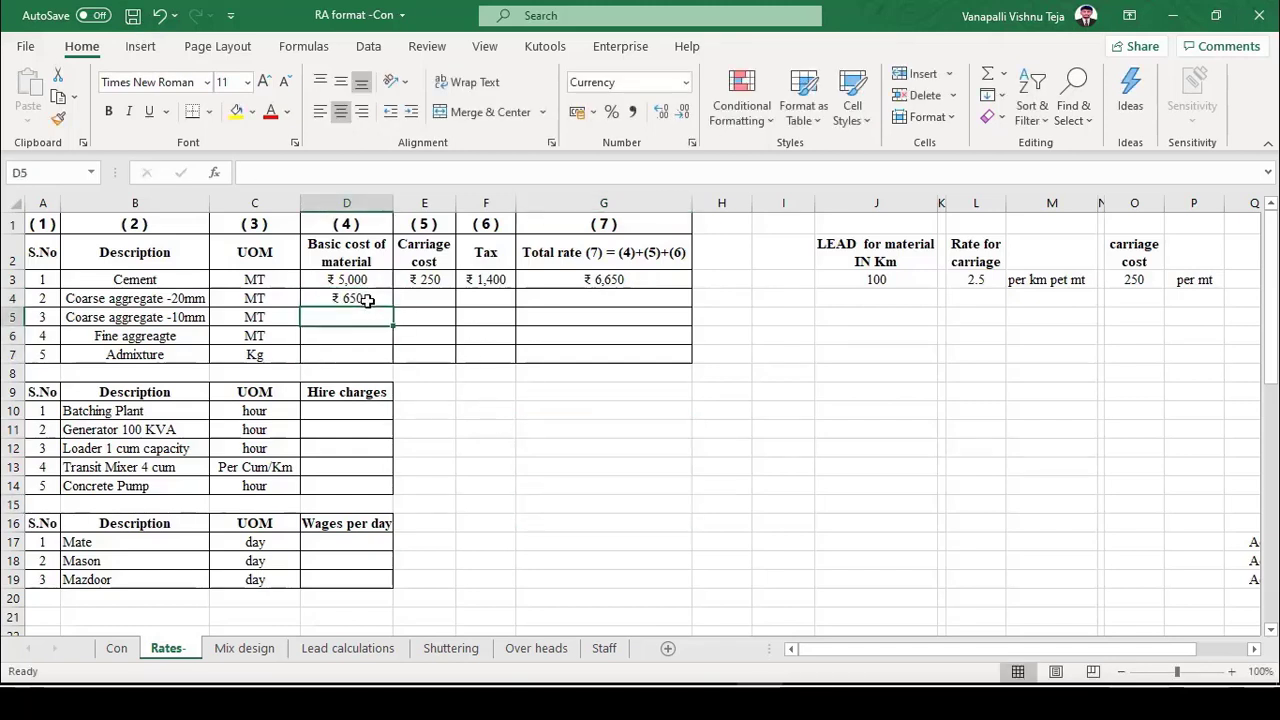
{"action": "type", "text": "600"}
{"action": "key", "text": "Return"}
{"action": "type", "text": "750"}
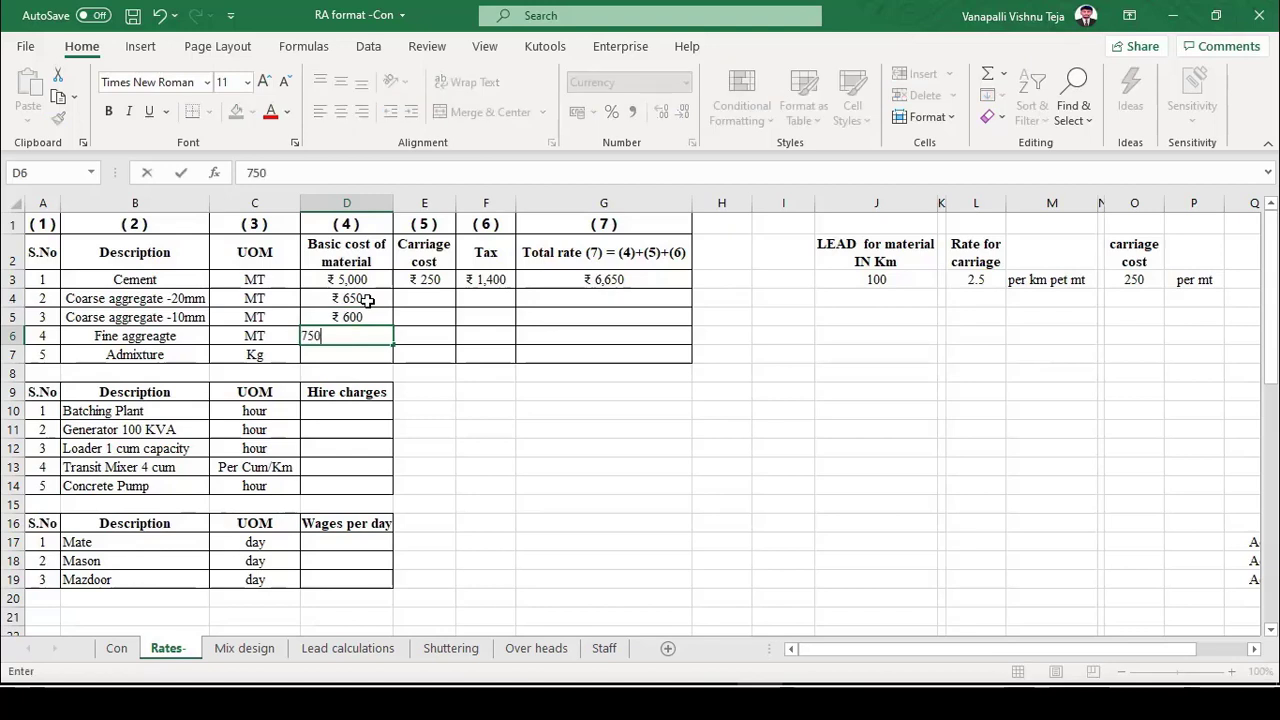
{"action": "key", "text": "Return"}
Save the workbook with the aggregates' basic costs filled in.
{"action": "left_click", "coordinate": [367, 299]}
{"action": "key", "text": "Right"}
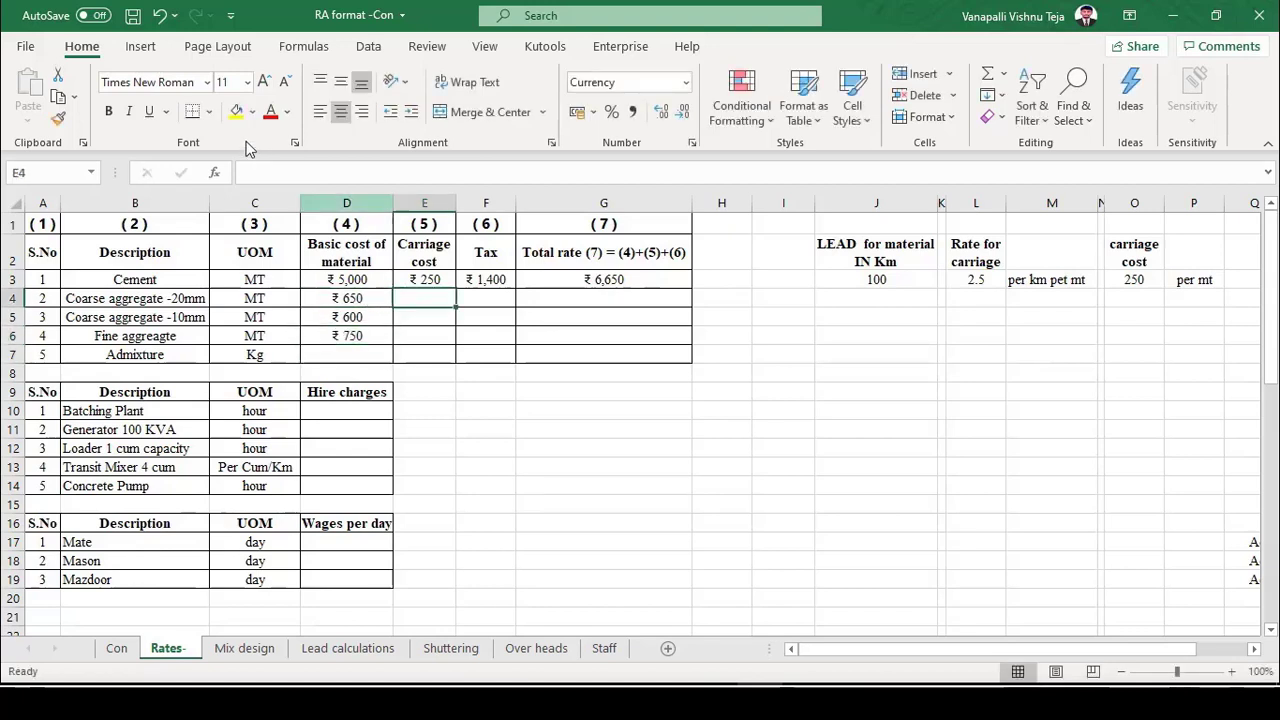
{"action": "left_click", "coordinate": [133, 15]}
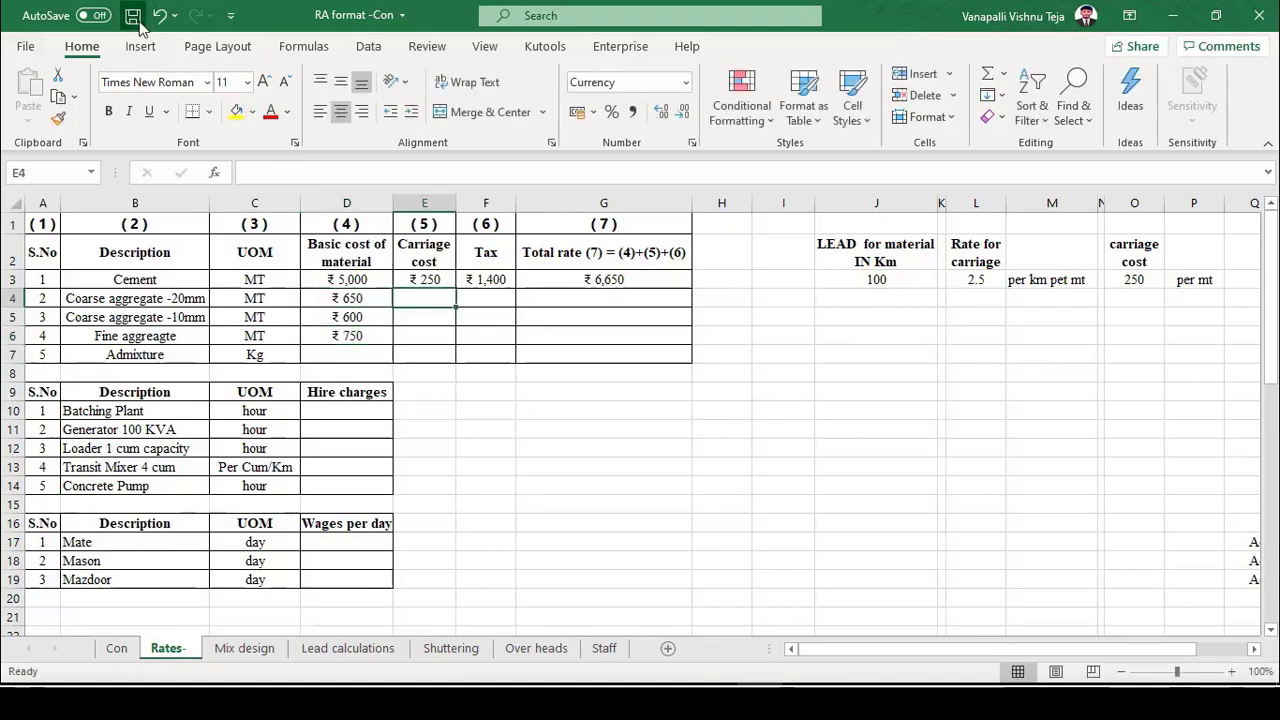
{"action": "left_click", "coordinate": [478, 371]}
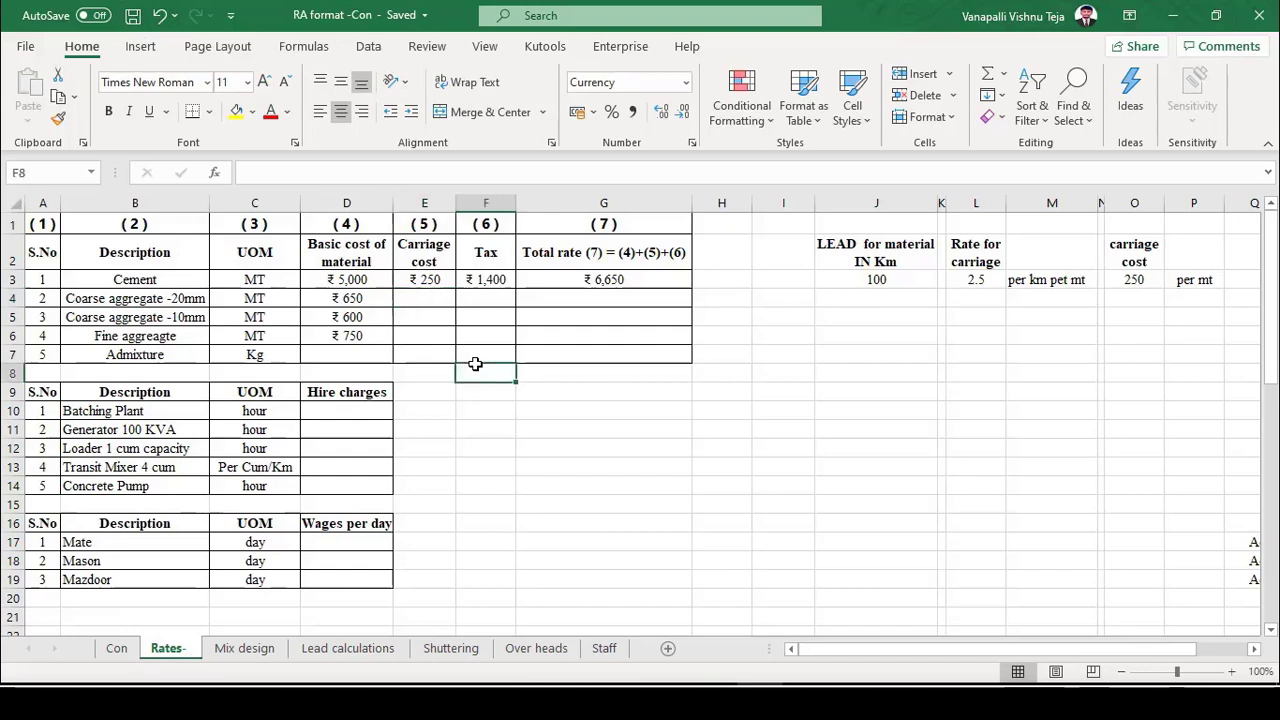
{"action": "left_click", "coordinate": [135, 18]}
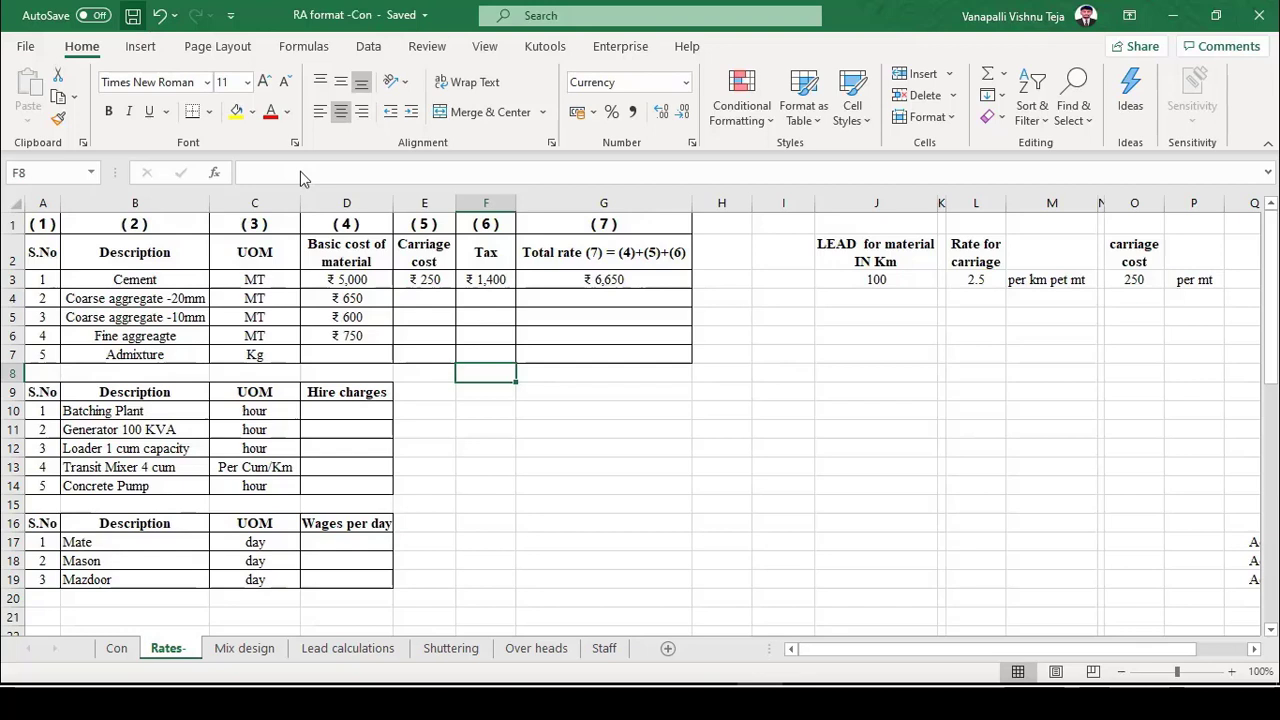
Enter a lead of 50 km in J4:J6 for the 20mm, 10mm and fine aggregates.
{"action": "left_click", "coordinate": [460, 296]}
{"action": "key", "text": "Right"}
{"action": "key", "text": "Right"}
{"action": "key", "text": "Right"}
{"action": "key", "text": "Right"}
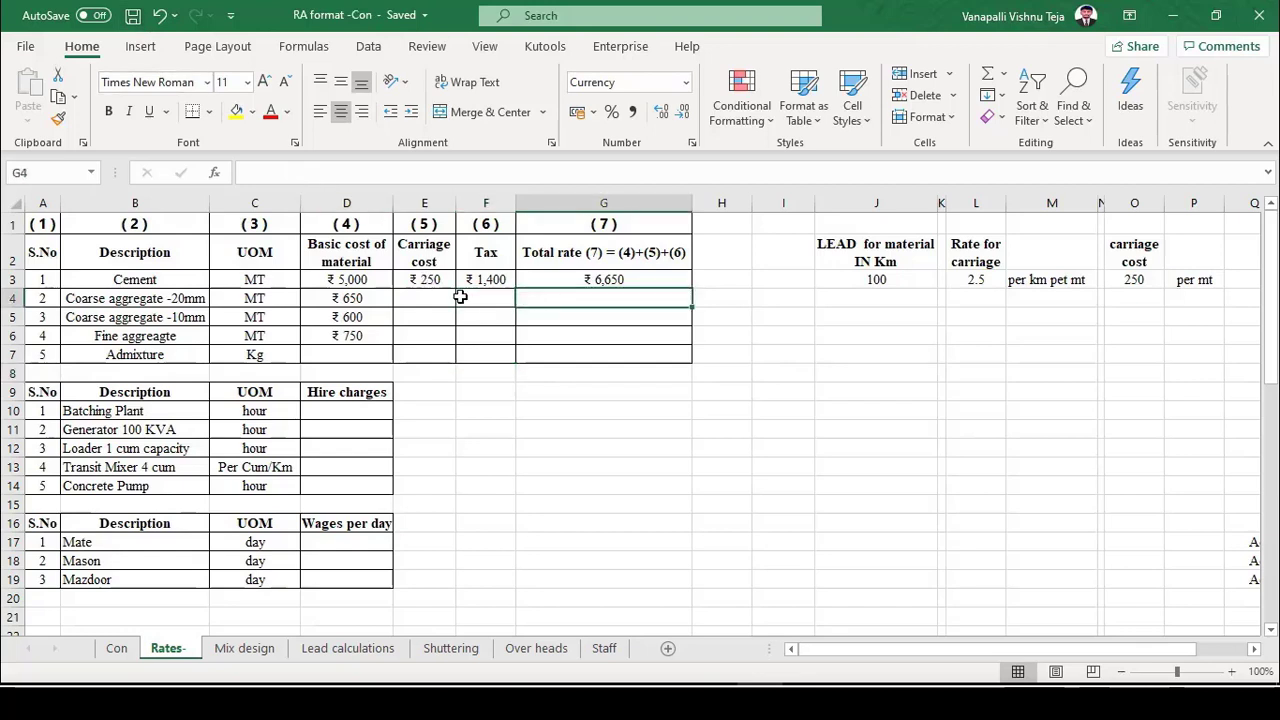
{"action": "type", "text": "50"}
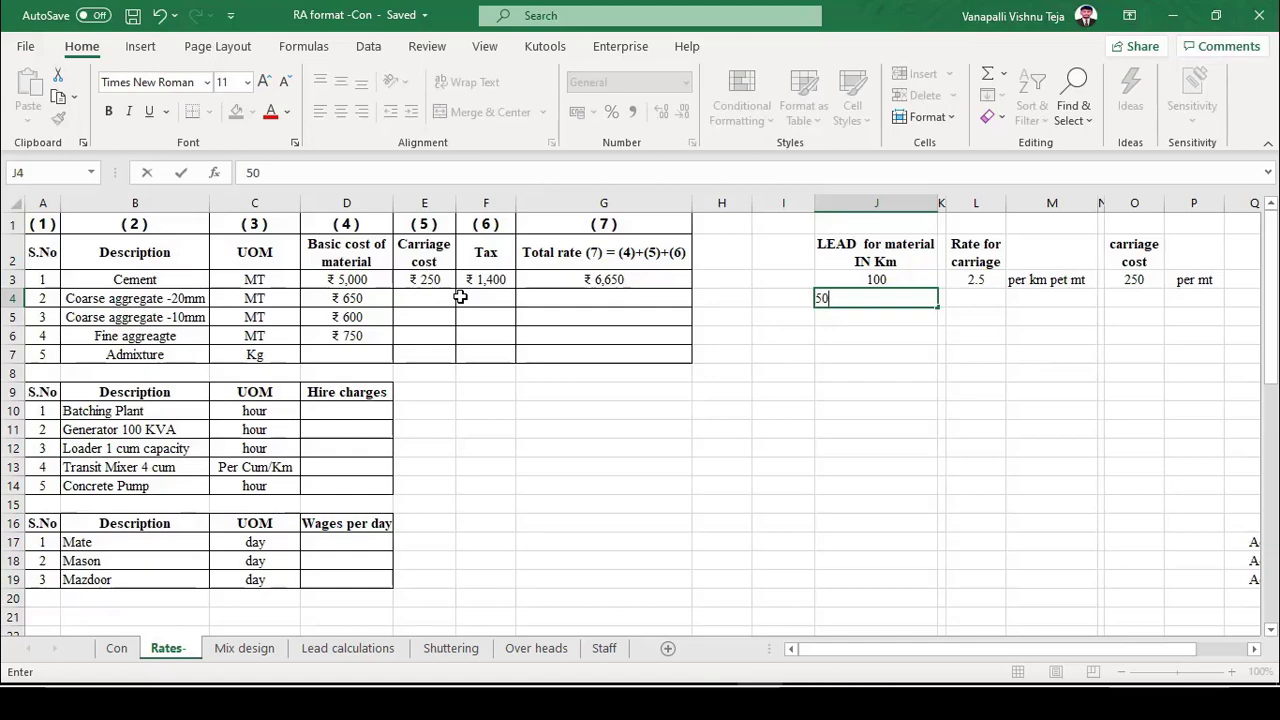
{"action": "key", "text": "Return"}
{"action": "type", "text": "50"}
{"action": "key", "text": "Return"}
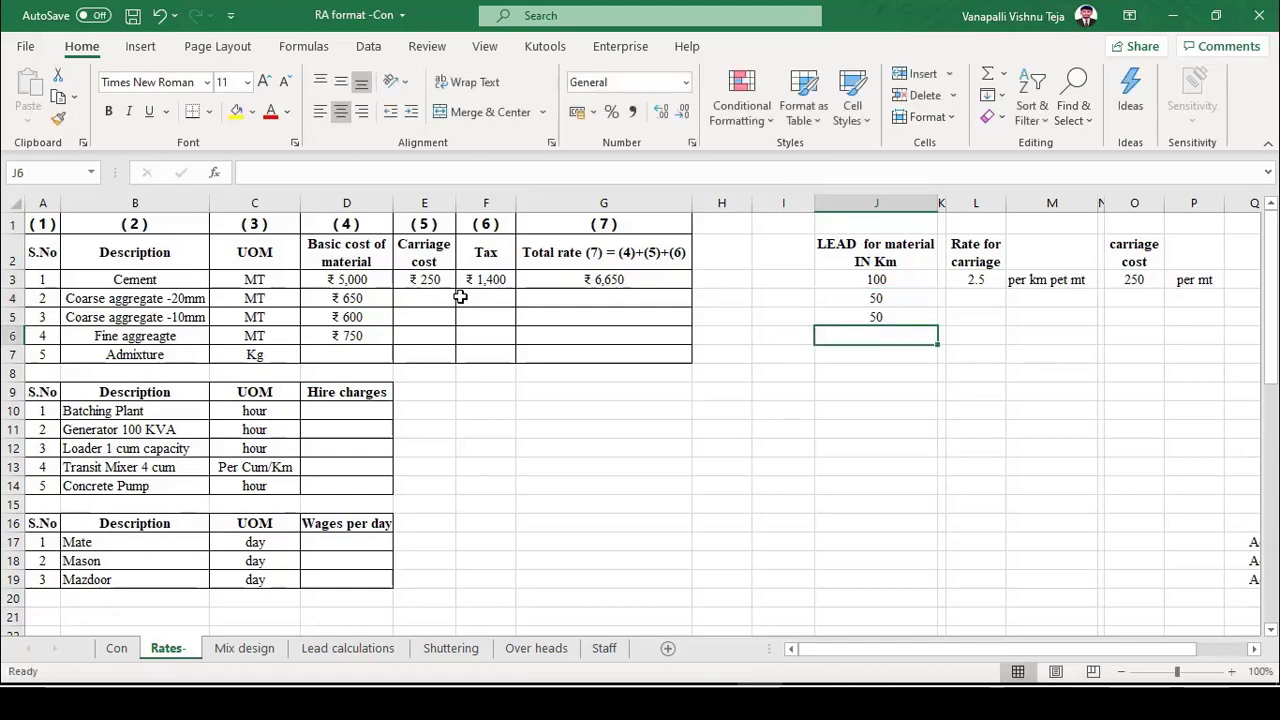
{"action": "type", "text": "50"}
{"action": "key", "text": "Return"}
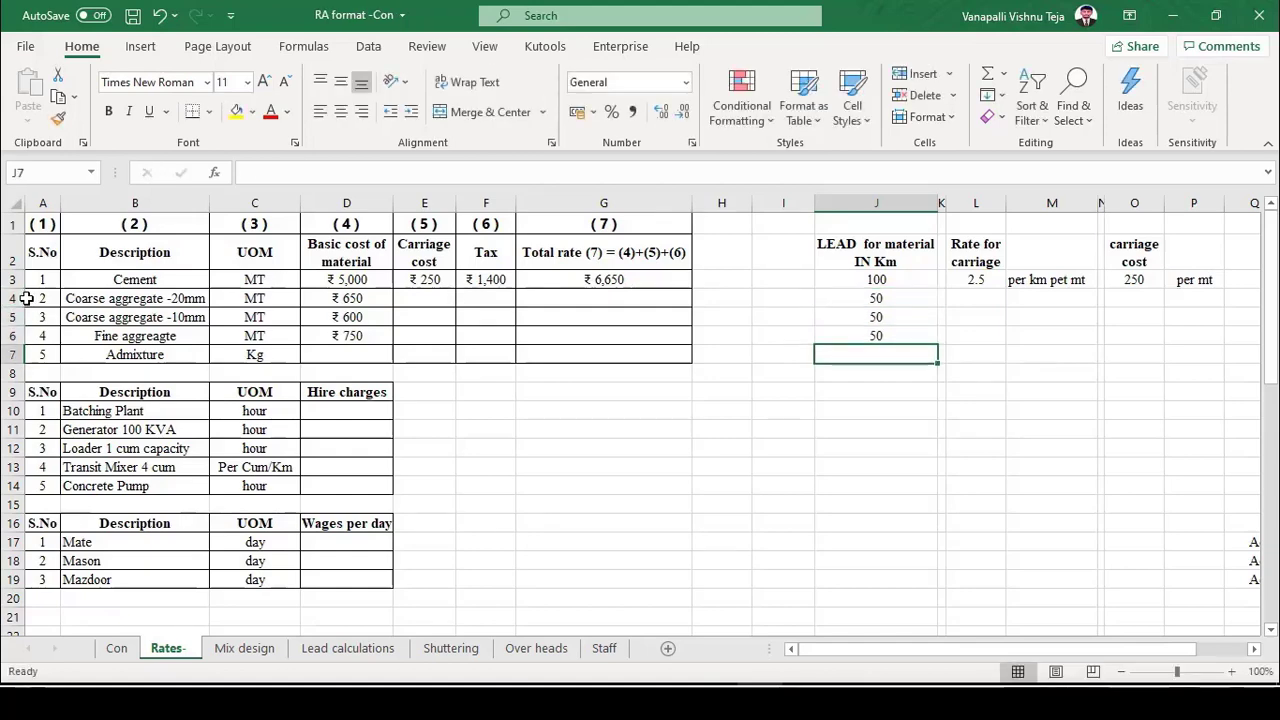
{"action": "left_click_drag", "start_coordinate": [12, 298], "coordinate": [12, 336]}
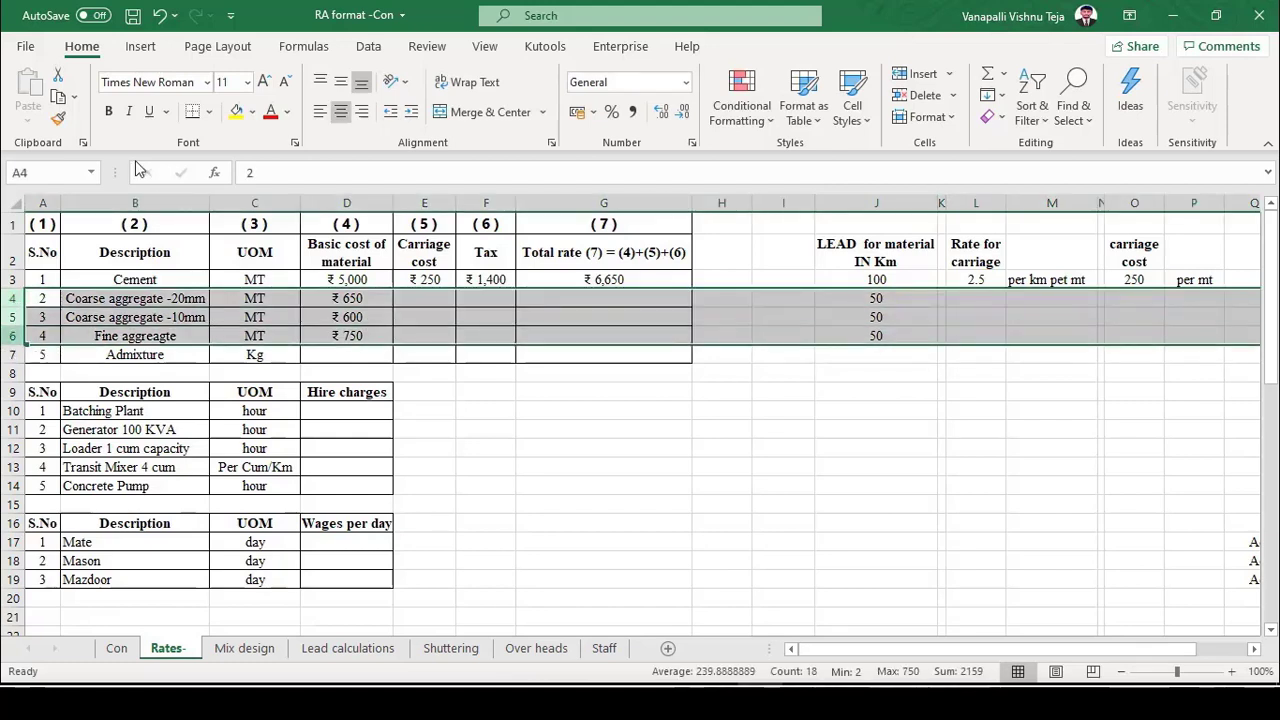
{"action": "left_click", "coordinate": [133, 15]}
Enter a carriage rate of 5 in L4:L6 for the three aggregates.
{"action": "left_click", "coordinate": [967, 297]}
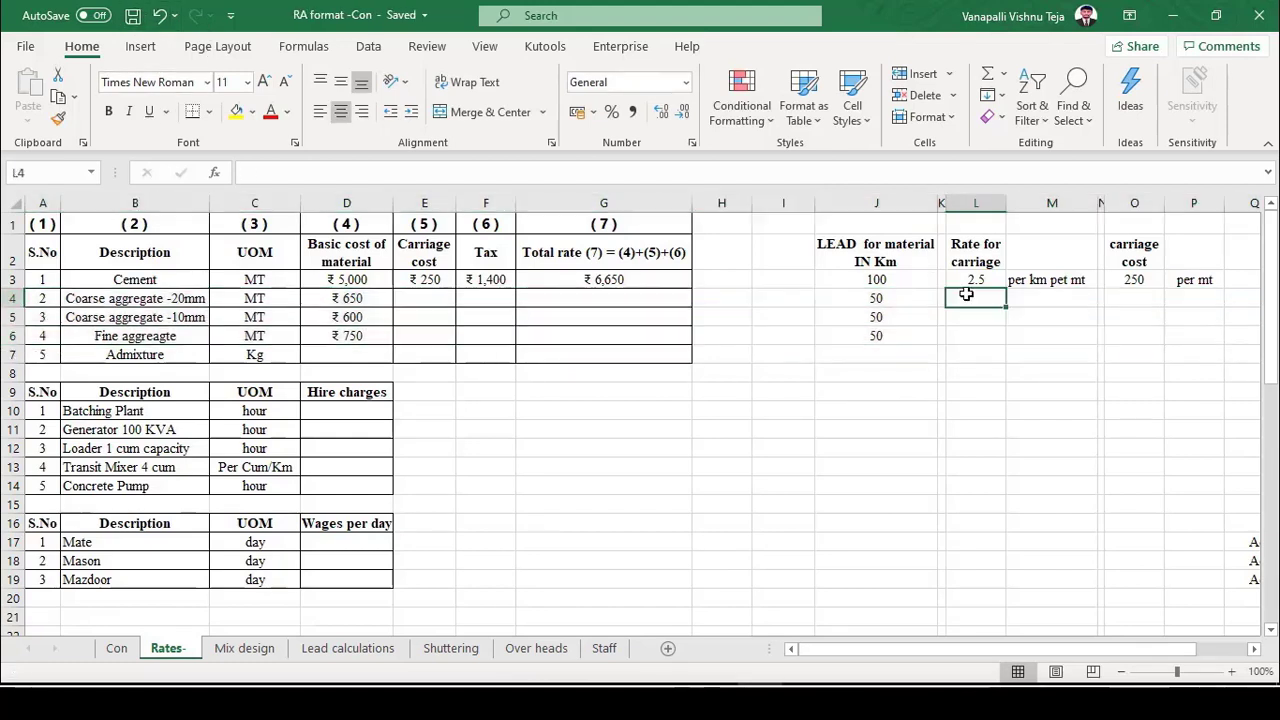
{"action": "type", "text": "5"}
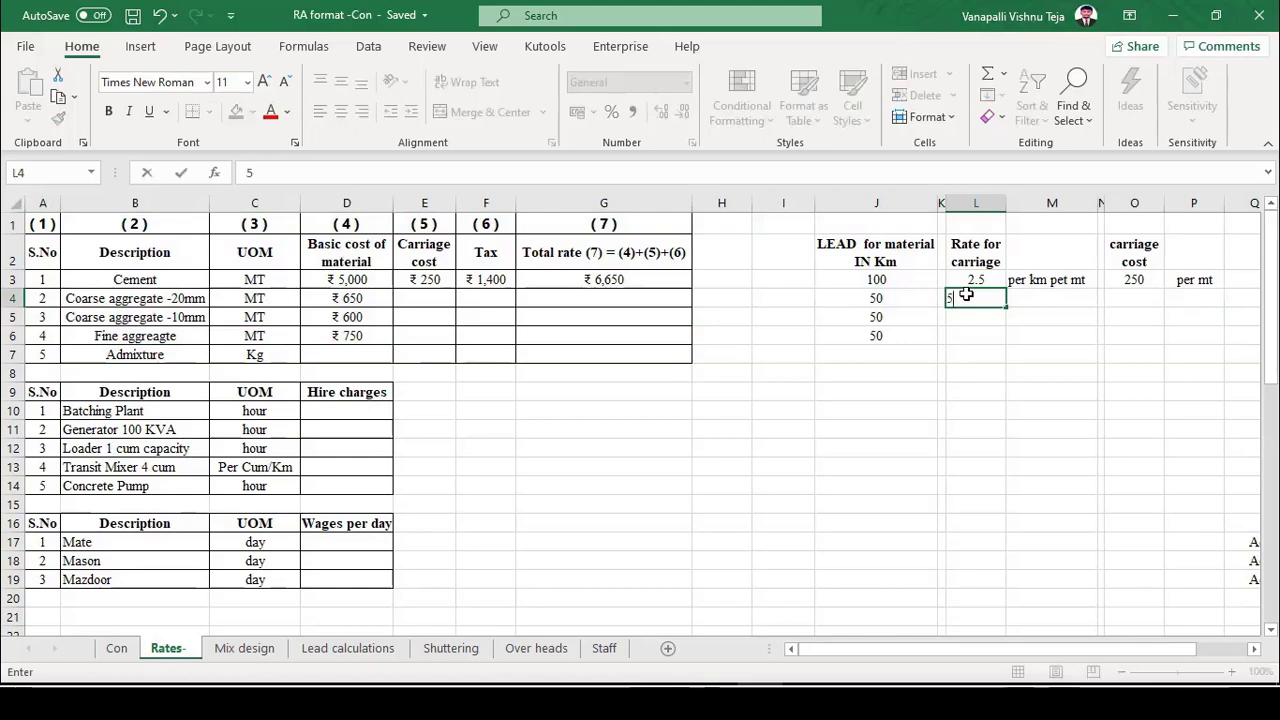
{"action": "key", "text": "Return"}
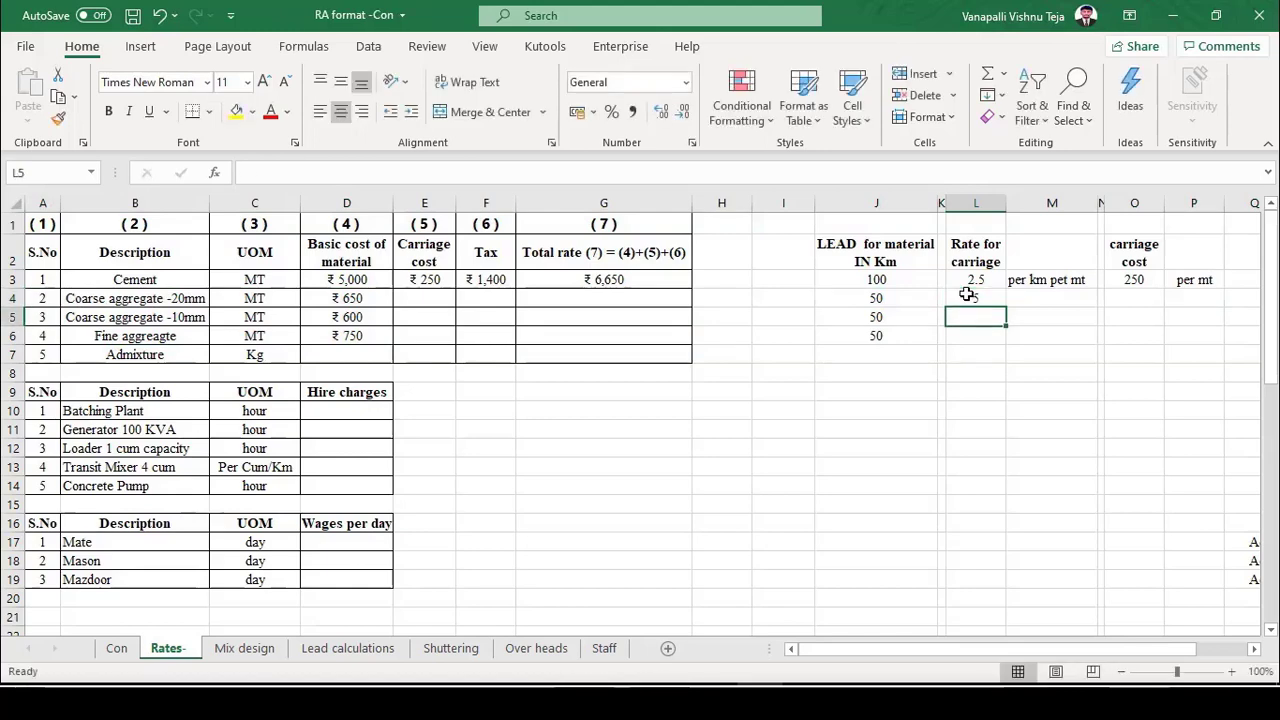
{"action": "type", "text": "5"}
{"action": "key", "text": "Return"}
{"action": "type", "text": "5"}
{"action": "key", "text": "Return"}
Fill the unit text "per km pet mt" from M3 down to M6.
{"action": "key", "text": "Up"}
{"action": "key", "text": "Up"}
{"action": "key", "text": "Up"}
{"action": "key", "text": "Up"}
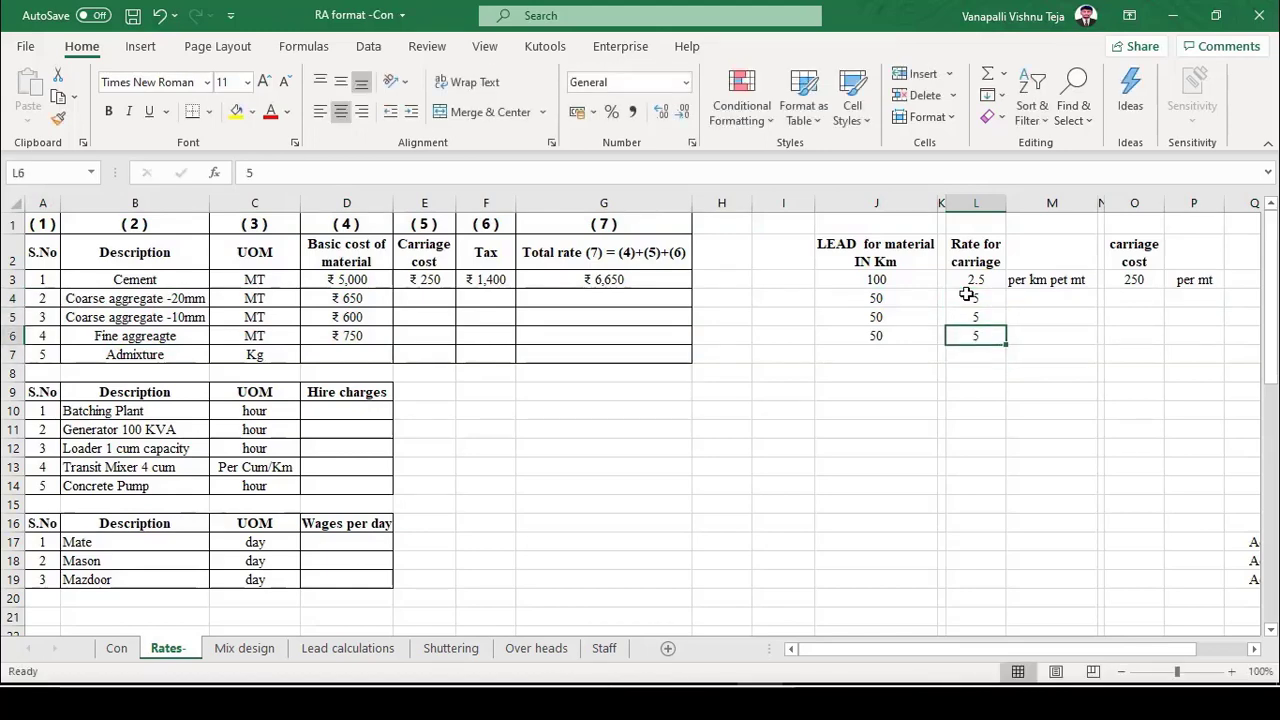
{"action": "key", "text": "Right"}
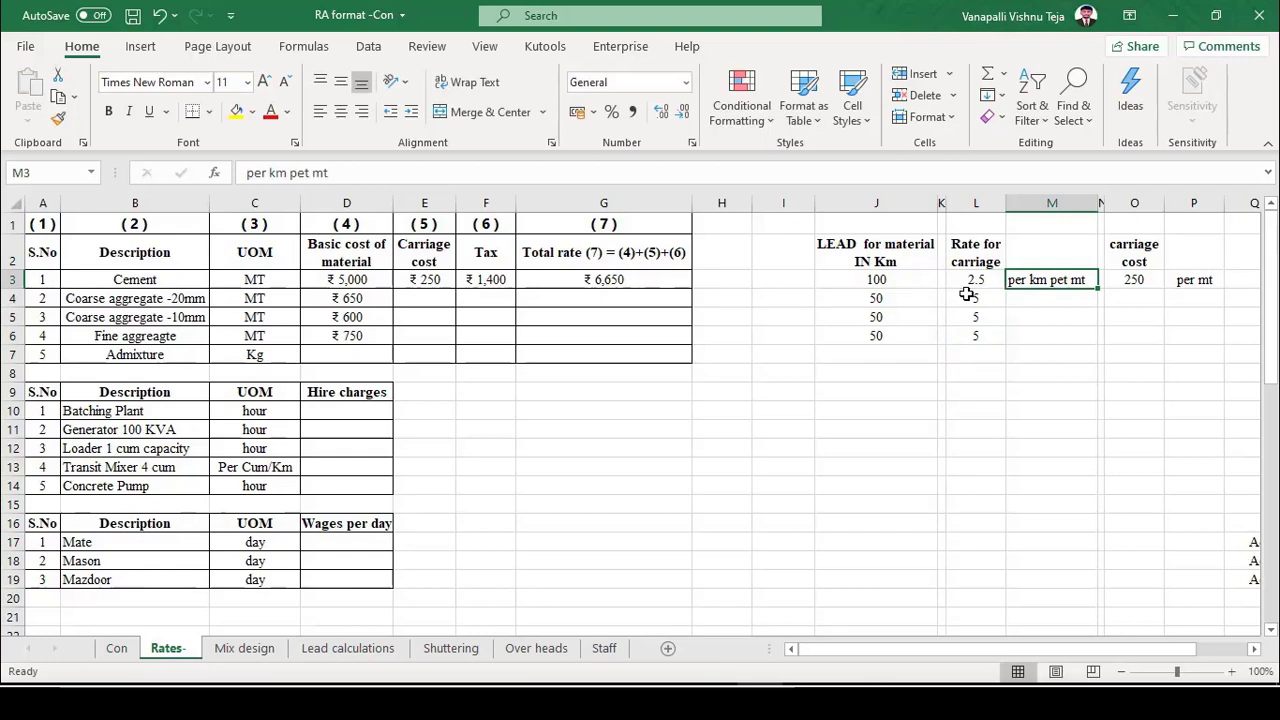
{"action": "key", "text": "Down"}
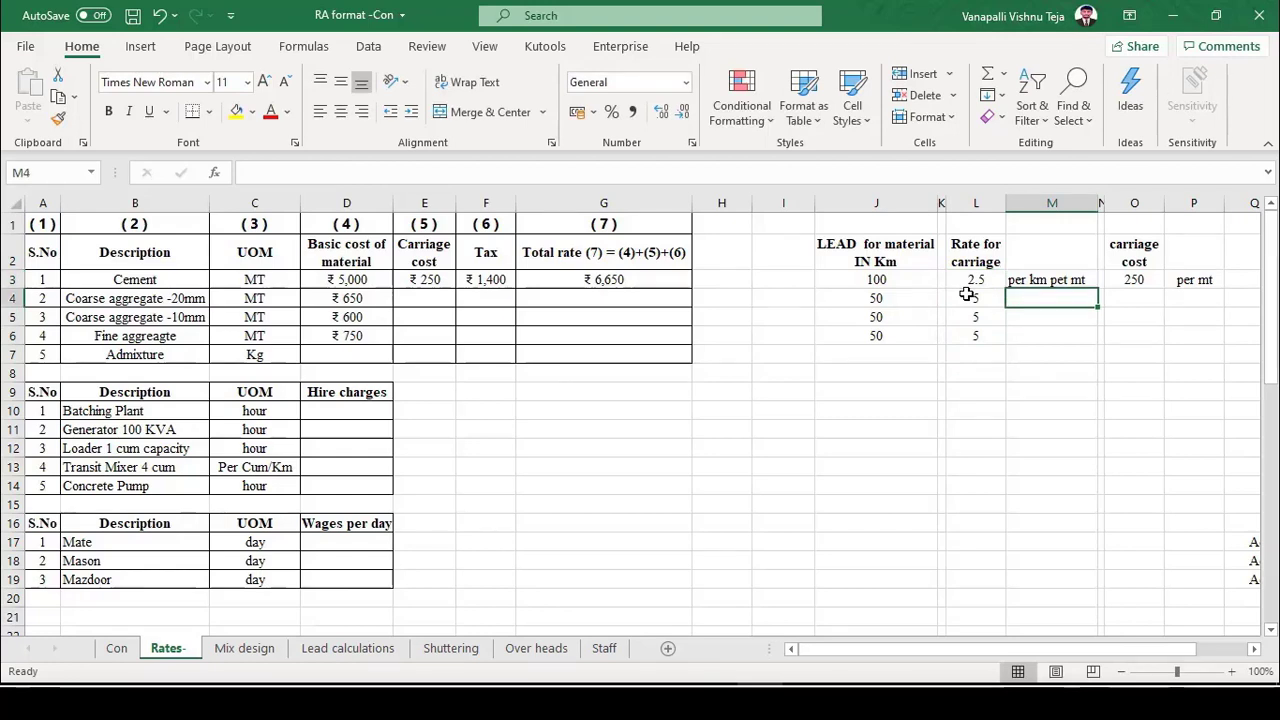
{"action": "key", "text": "Up"}
{"action": "key", "text": "shift+Down"}
{"action": "key", "text": "shift+Down"}
{"action": "key", "text": "shift+Down"}
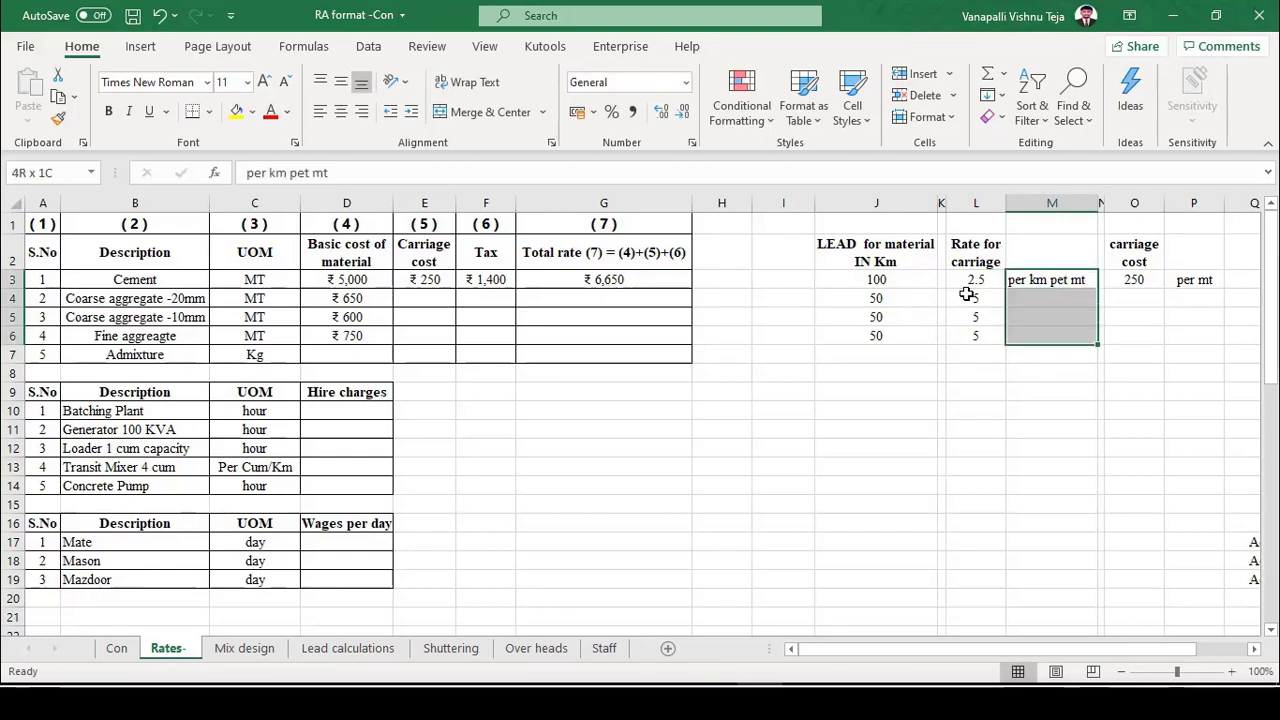
{"action": "key", "text": "ctrl+d"}
Fill the carriage cost formula and the "per mt" unit from O3:P3 down to row 6, and check the formula references.
{"action": "key", "text": "Right"}
{"action": "key", "text": "Right"}
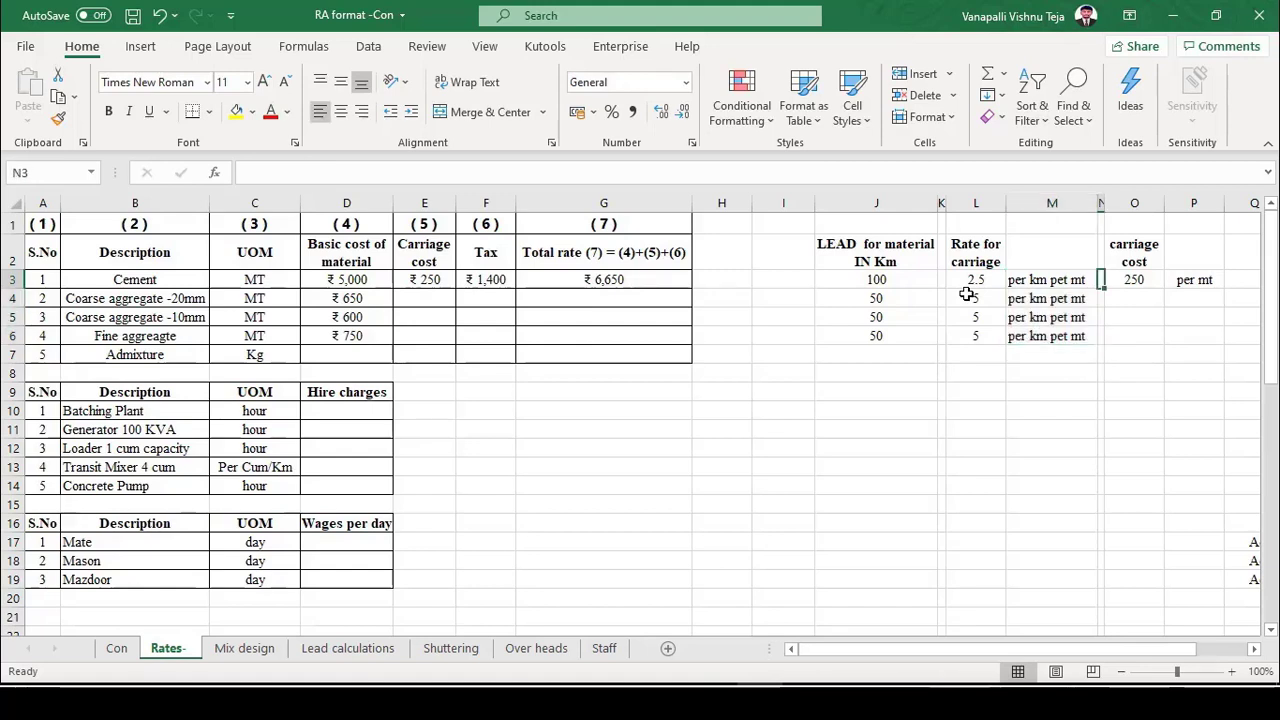
{"action": "key", "text": "shift+Right"}
{"action": "key", "text": "shift+Down"}
{"action": "key", "text": "shift+Down"}
{"action": "key", "text": "shift+Down"}
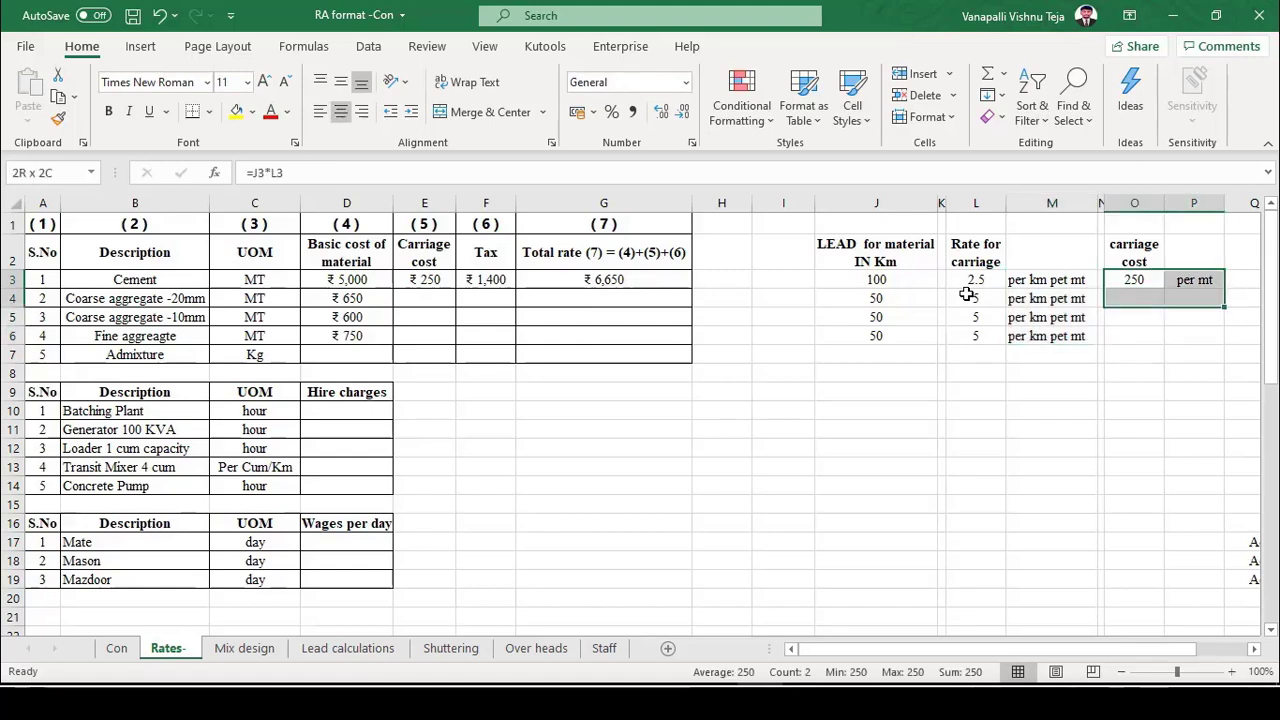
{"action": "key", "text": "ctrl+d"}
{"action": "key", "text": "Down"}
{"action": "key", "text": "F2"}
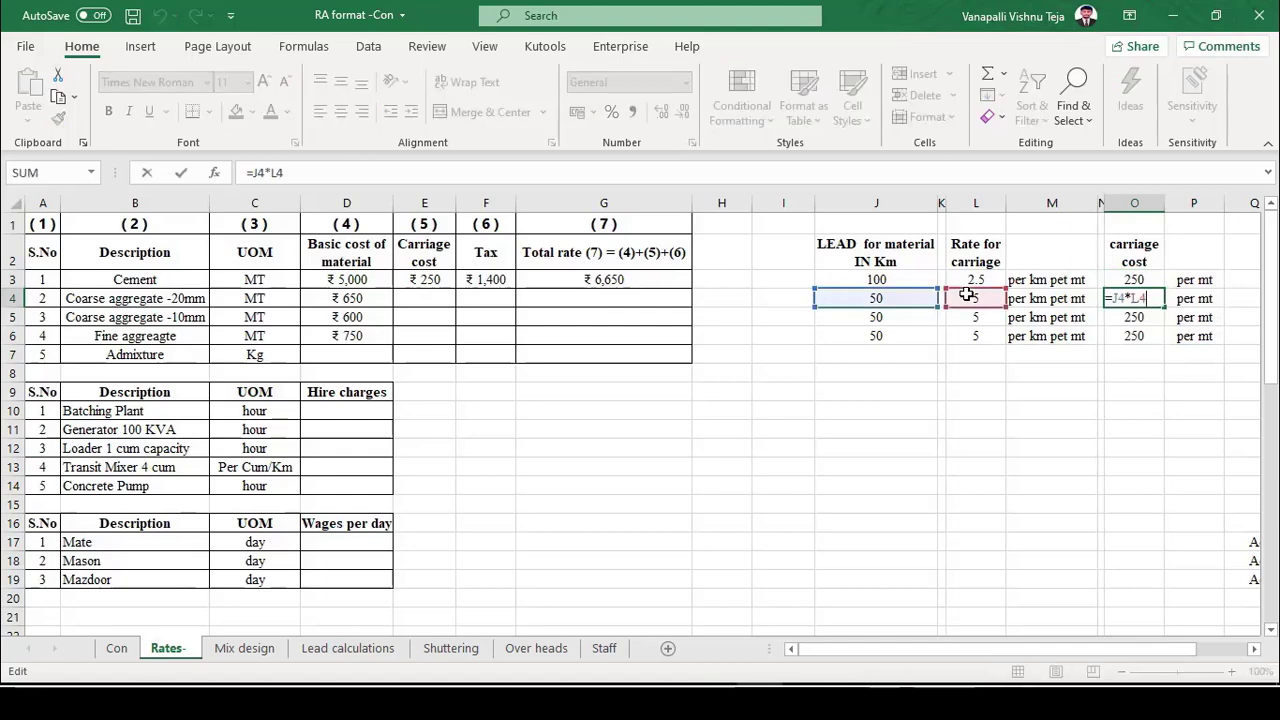
{"action": "key", "text": "Escape"}
{"action": "key", "text": "Up"}
{"action": "key", "text": "F2"}
{"action": "key", "text": "Escape"}
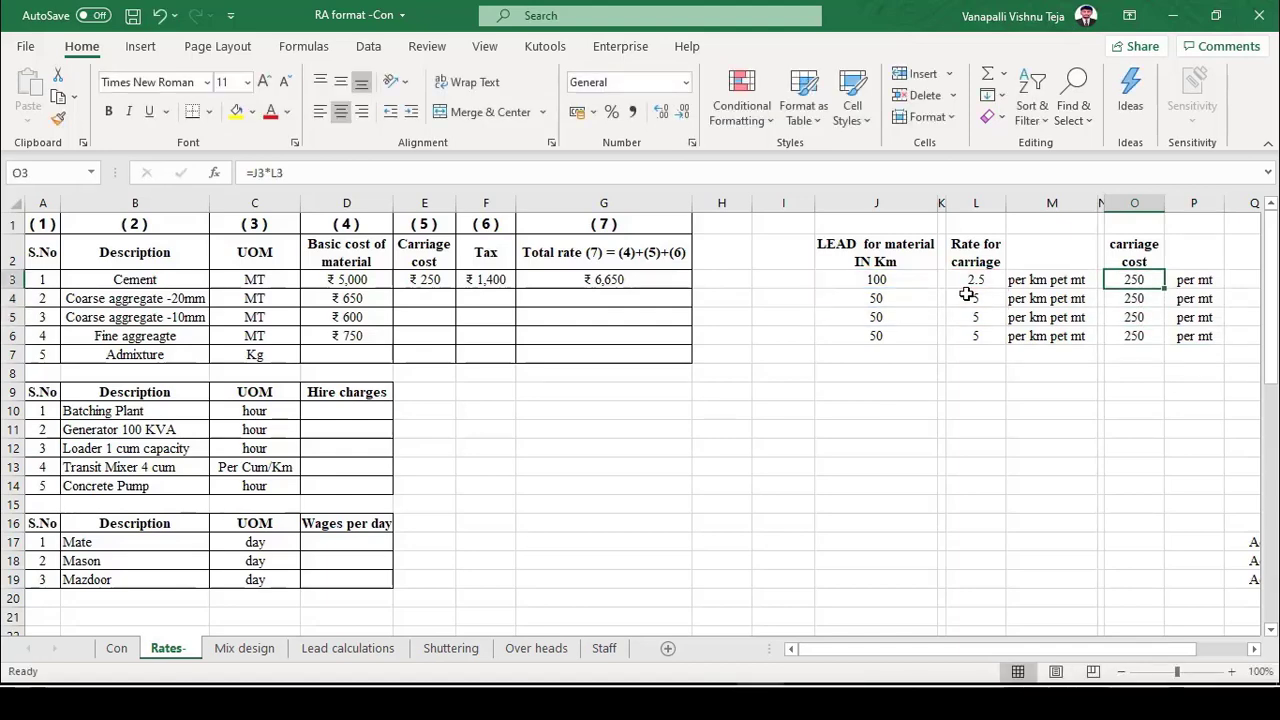
Link the 20mm coarse aggregate's carriage cost in E4 to the calculated carriage cost in O4.
{"action": "key", "text": "Left"}
{"action": "key", "text": "Left"}
{"action": "key", "text": "Left"}
{"action": "key", "text": "Left"}
{"action": "key", "text": "Left"}
{"action": "key", "text": "Left"}
{"action": "key", "text": "Left"}
{"action": "key", "text": "Left"}
{"action": "key", "text": "Left"}
{"action": "key", "text": "Left"}
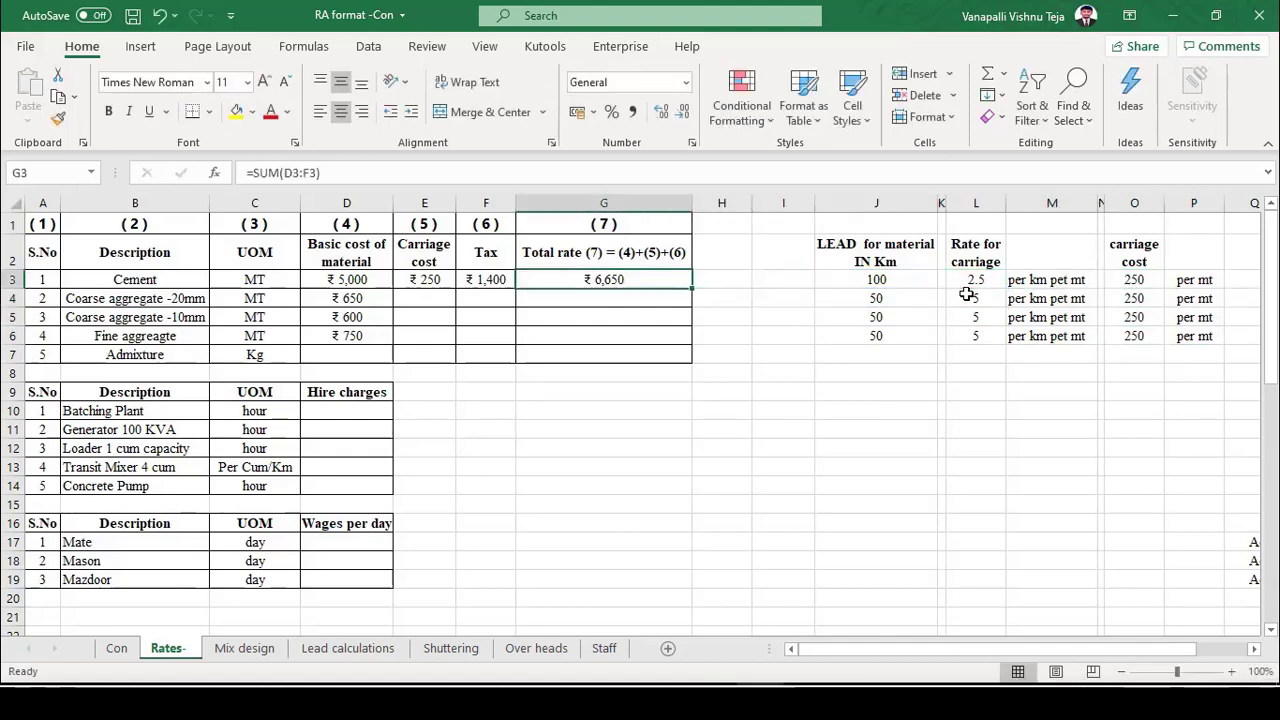
{"action": "key", "text": "Down"}
{"action": "type", "text": "="}
{"action": "key", "text": "Right"}
{"action": "key", "text": "Right"}
{"action": "key", "text": "Right"}
{"action": "key", "text": "Right"}
{"action": "key", "text": "Right"}
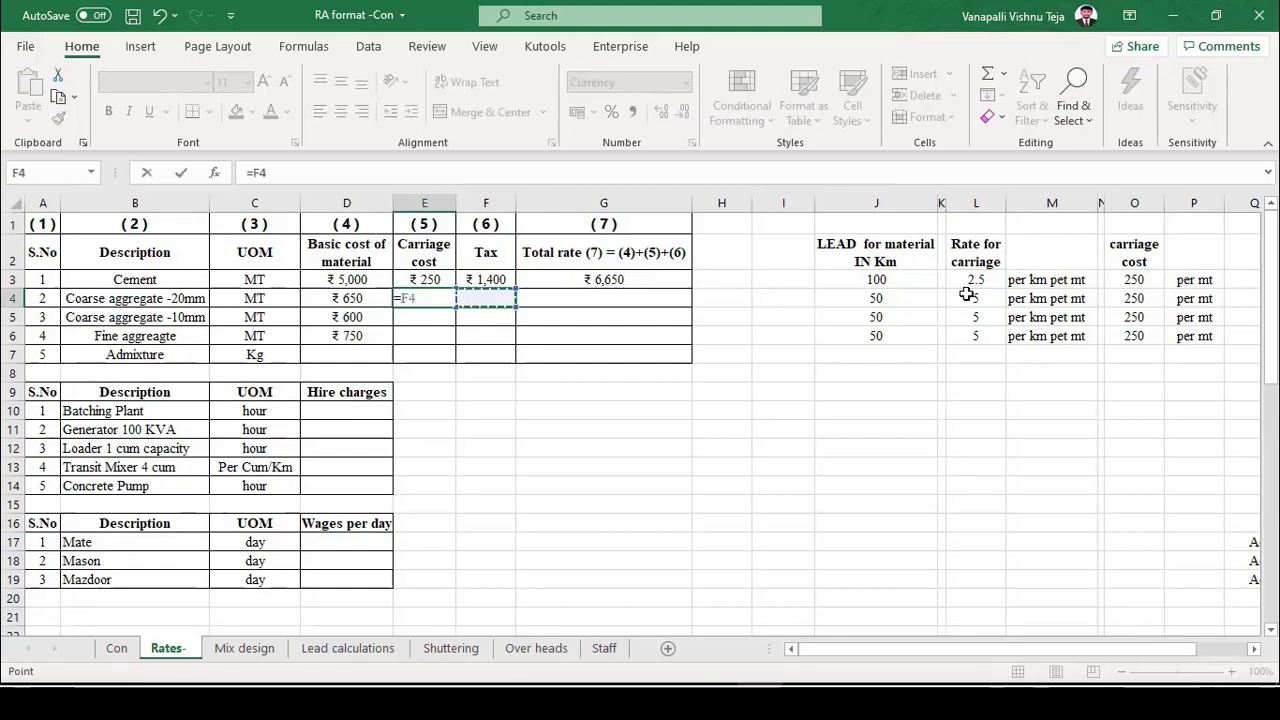
{"action": "key", "text": "Right"}
{"action": "key", "text": "Right"}
{"action": "key", "text": "Right"}
{"action": "key", "text": "Right"}
{"action": "key", "text": "Right"}
{"action": "key", "text": "Return"}
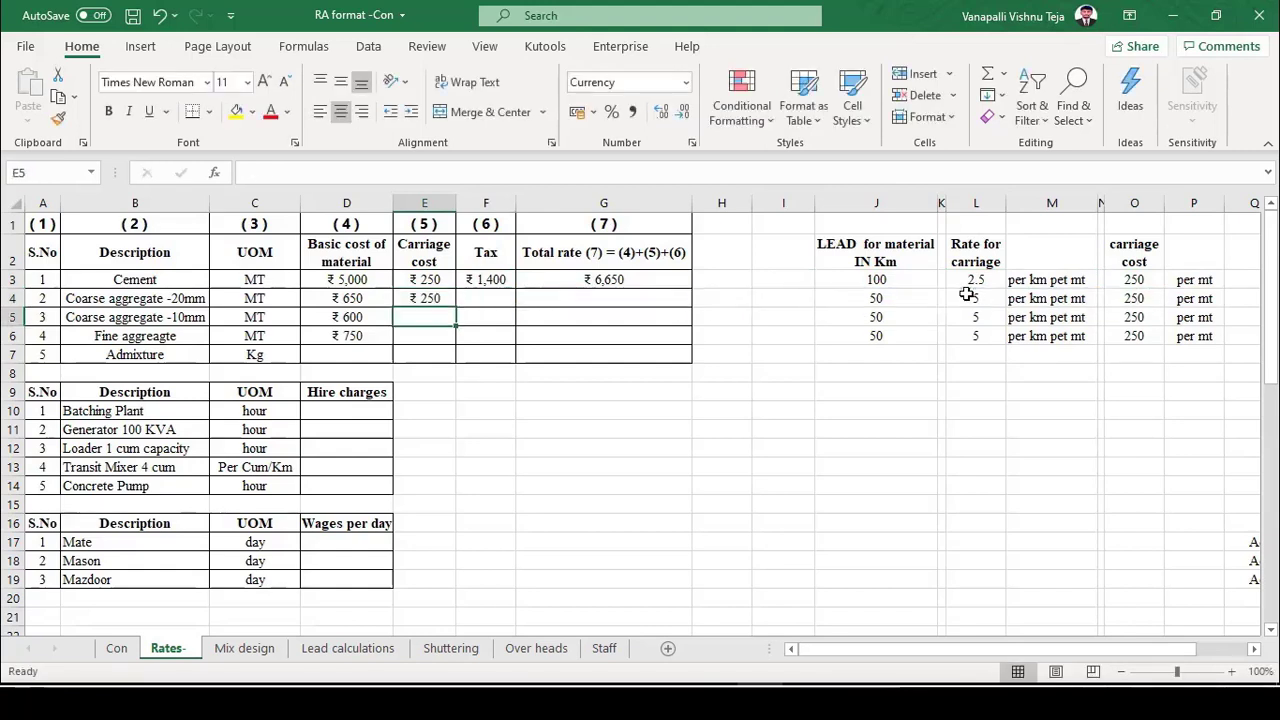
Fill the carriage cost link from E4 down to E6 for the remaining aggregates.
{"action": "key", "text": "Up"}
{"action": "key", "text": "shift+Down"}
{"action": "key", "text": "shift+Down"}
{"action": "key", "text": "ctrl+d"}
Calculate the 20mm coarse aggregate's tax in F4 as 5% of its basic cost with =D4*5%.
{"action": "key", "text": "Up"}
{"action": "key", "text": "Right"}
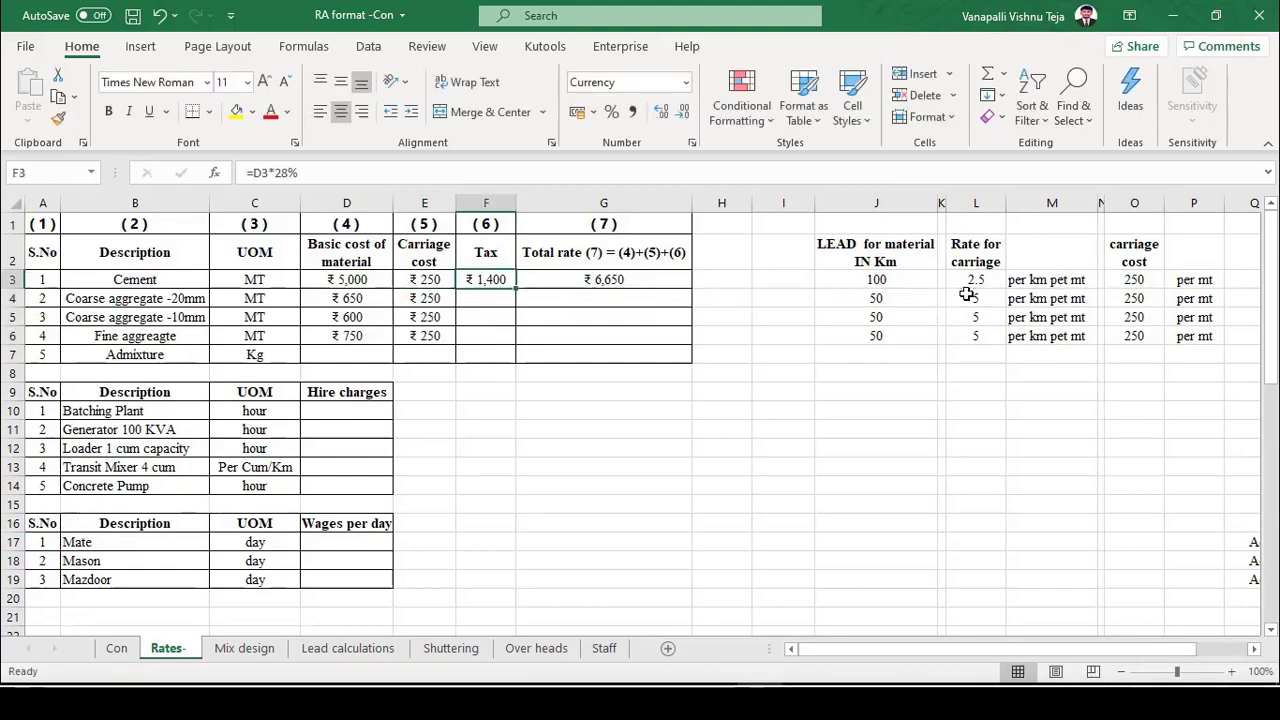
{"action": "key", "text": "Down"}
{"action": "type", "text": "="}
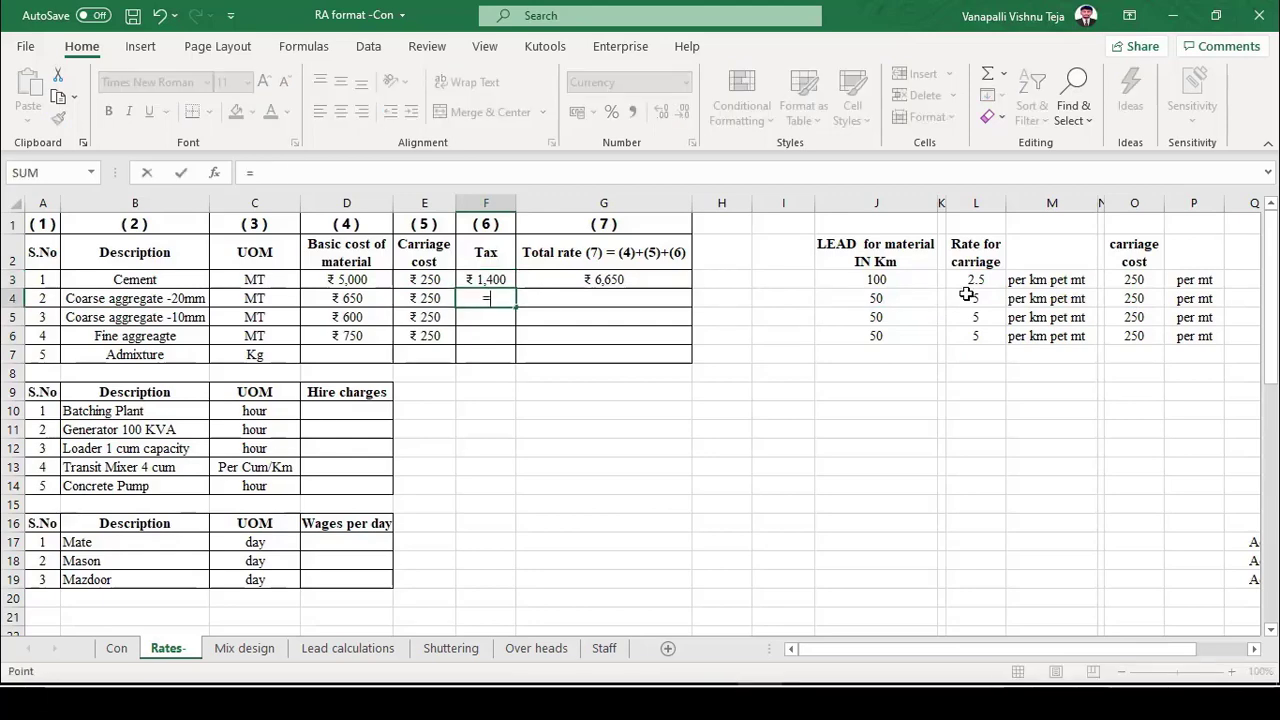
{"action": "key", "text": "Left"}
{"action": "key", "text": "Left"}
{"action": "type", "text": "*5"}
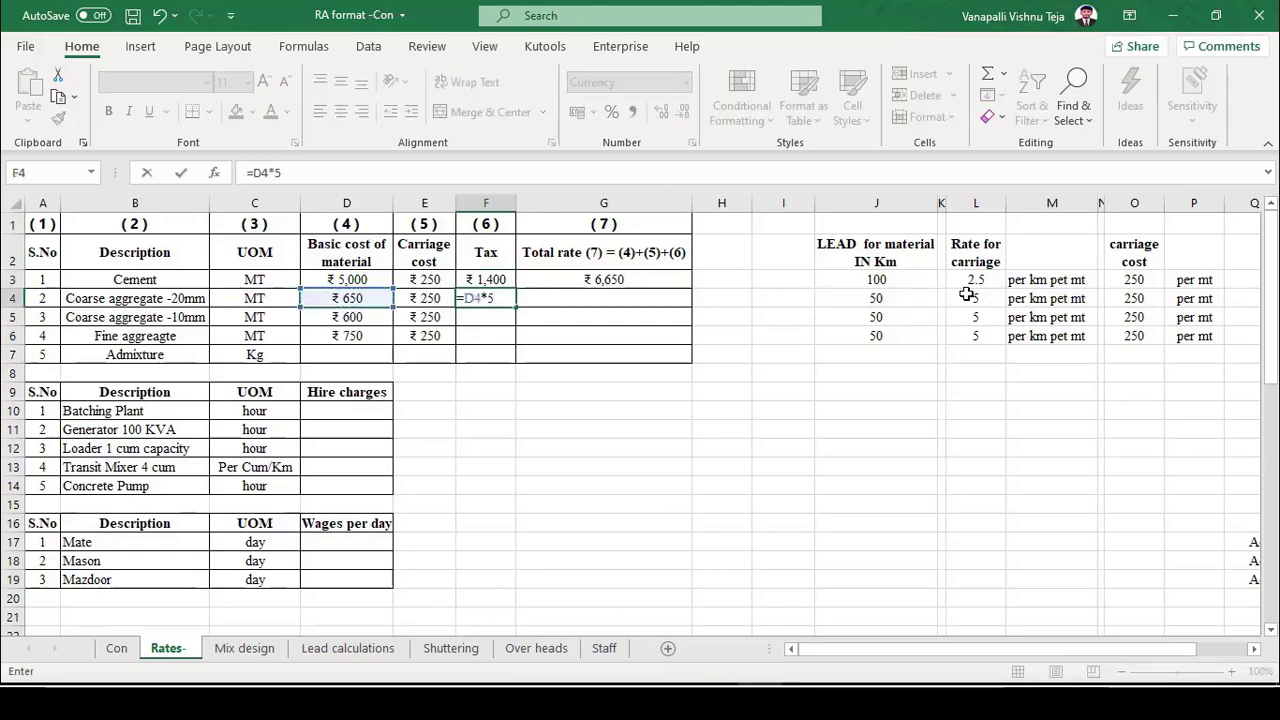
{"action": "type", "text": "%"}
{"action": "key", "text": "Return"}
Fill the 5% tax formula from F4 down to F6 and check its cell references.
{"action": "key", "text": "Up"}
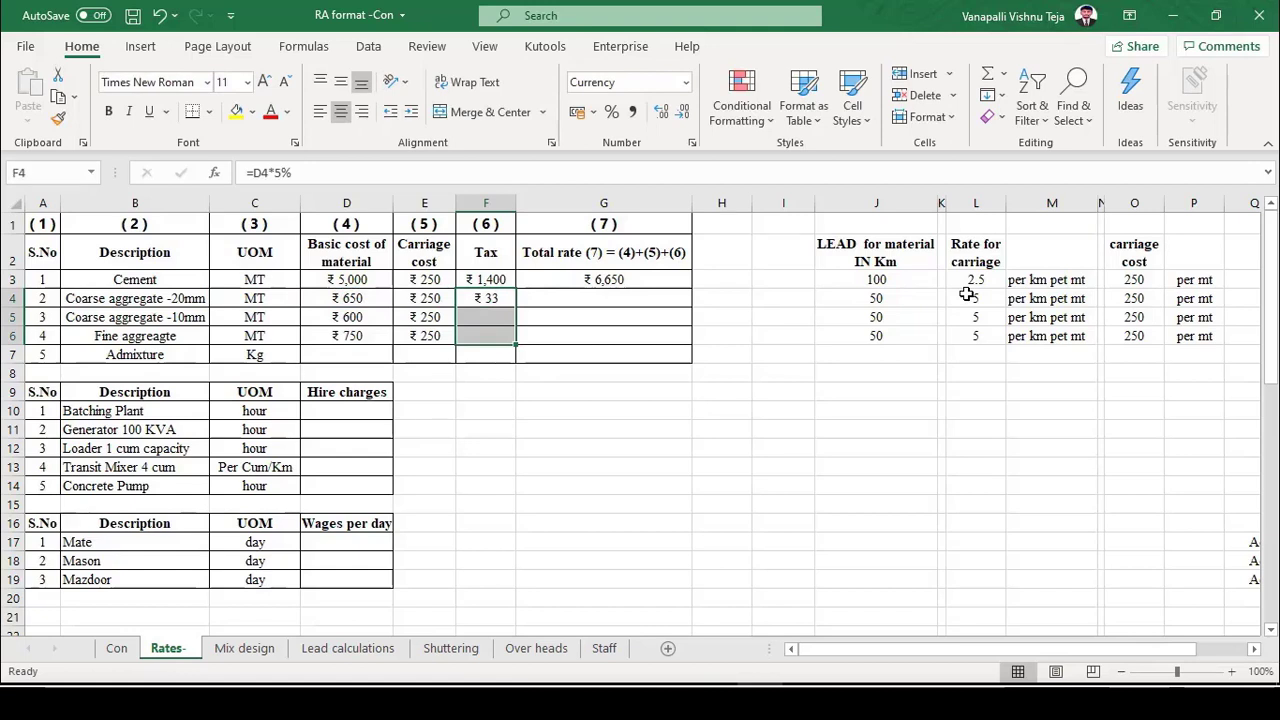
{"action": "key", "text": "ctrl+d"}
{"action": "key", "text": "Down"}
{"action": "key", "text": "F2"}
{"action": "key", "text": "Escape"}
{"action": "key", "text": "Up"}
{"action": "key", "text": "F2"}
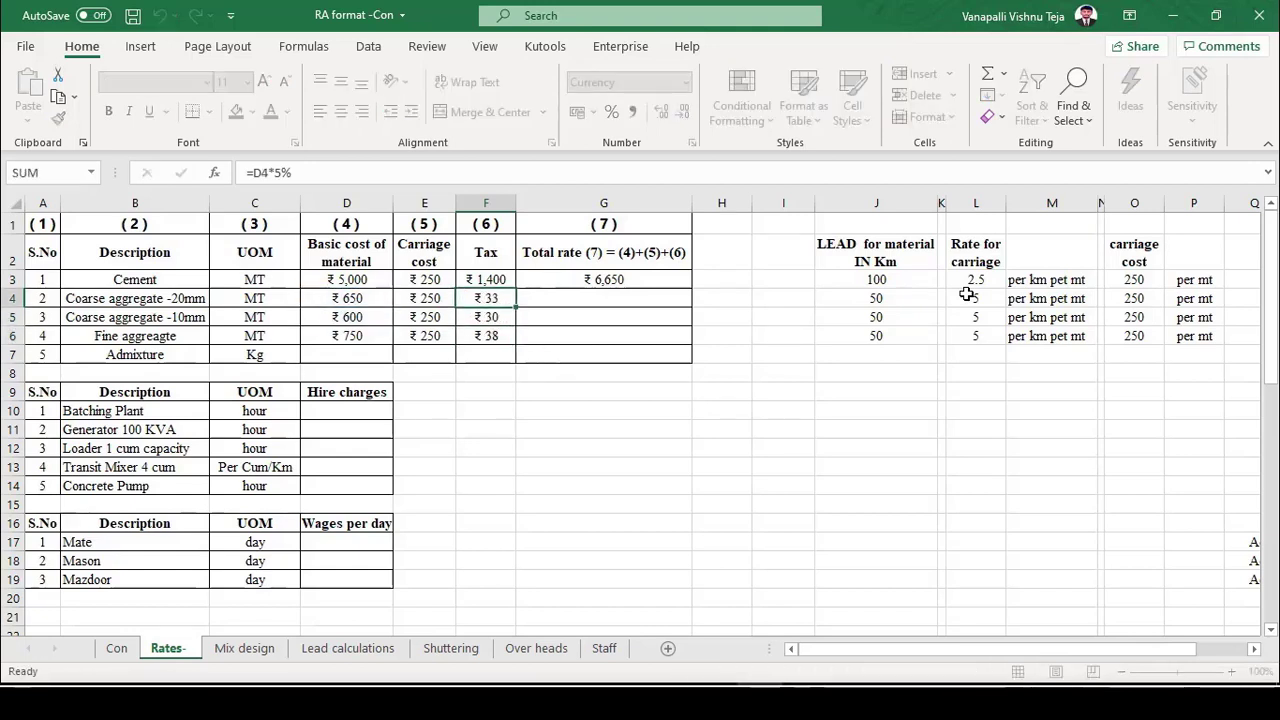
{"action": "key", "text": "Escape"}
Fill the total rate SUM formula from G3 down to G6 for the three aggregates.
{"action": "key", "text": "Up"}
{"action": "key", "text": "Right"}
{"action": "key", "text": "shift+Down"}
{"action": "key", "text": "shift+Down"}
{"action": "key", "text": "shift+Down"}
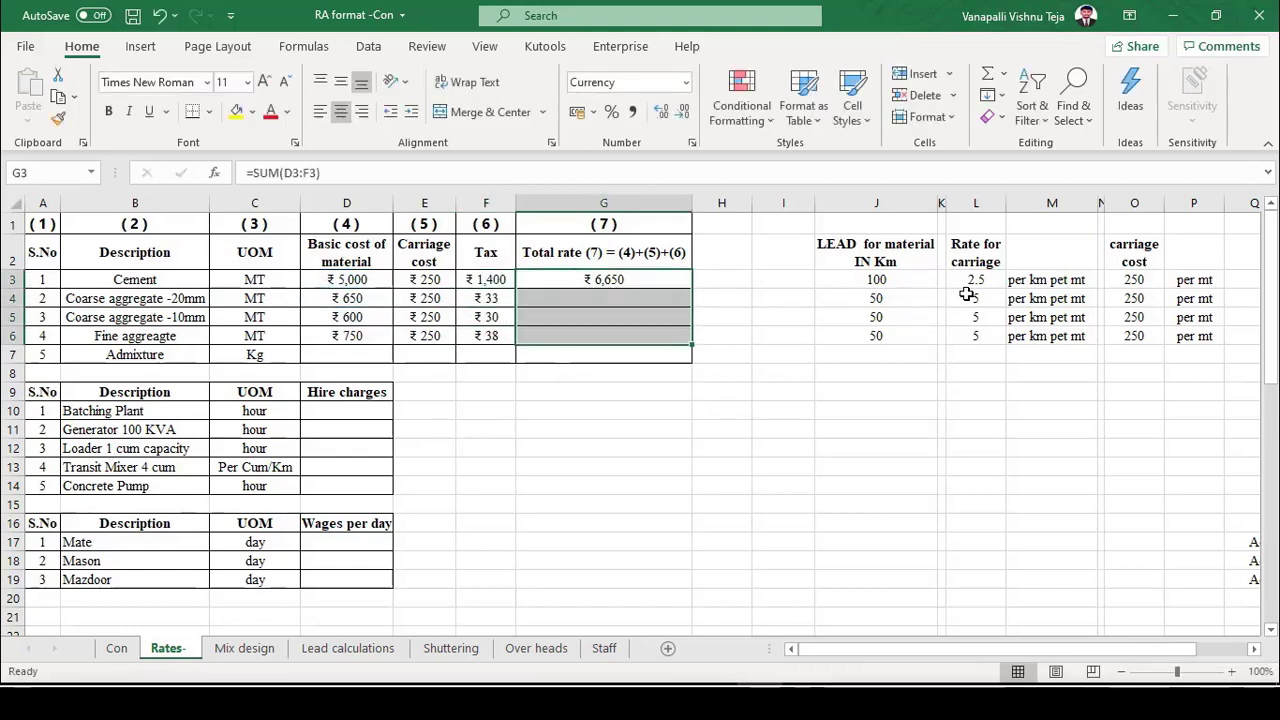
{"action": "key", "text": "ctrl+d"}
Check the summed ranges of the total rate formulas in G3:G6, and save the workbook.
{"action": "key", "text": "Down"}
{"action": "key", "text": "F2"}
{"action": "key", "text": "Escape"}
{"action": "key", "text": "Down"}
{"action": "key", "text": "Down"}
{"action": "key", "text": "F2"}
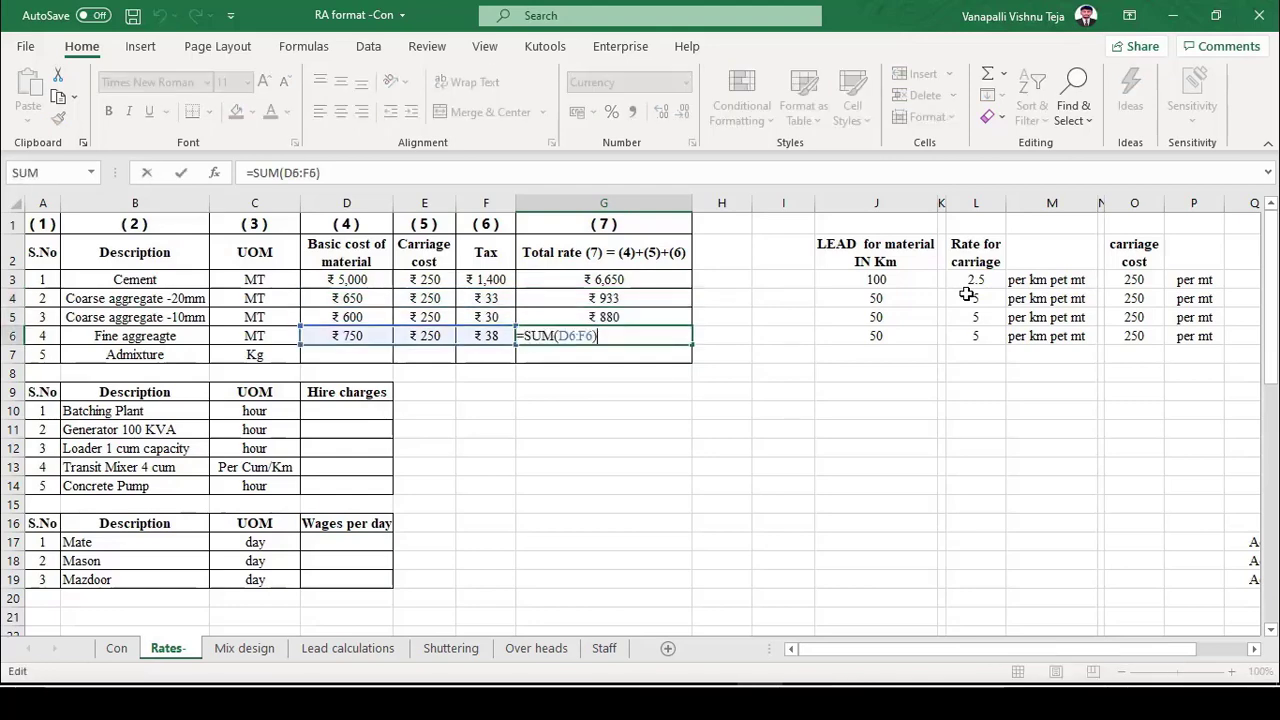
{"action": "key", "text": "Escape"}
{"action": "key", "text": "Up"}
{"action": "key", "text": "Up"}
{"action": "key", "text": "Up"}
{"action": "key", "text": "F2"}
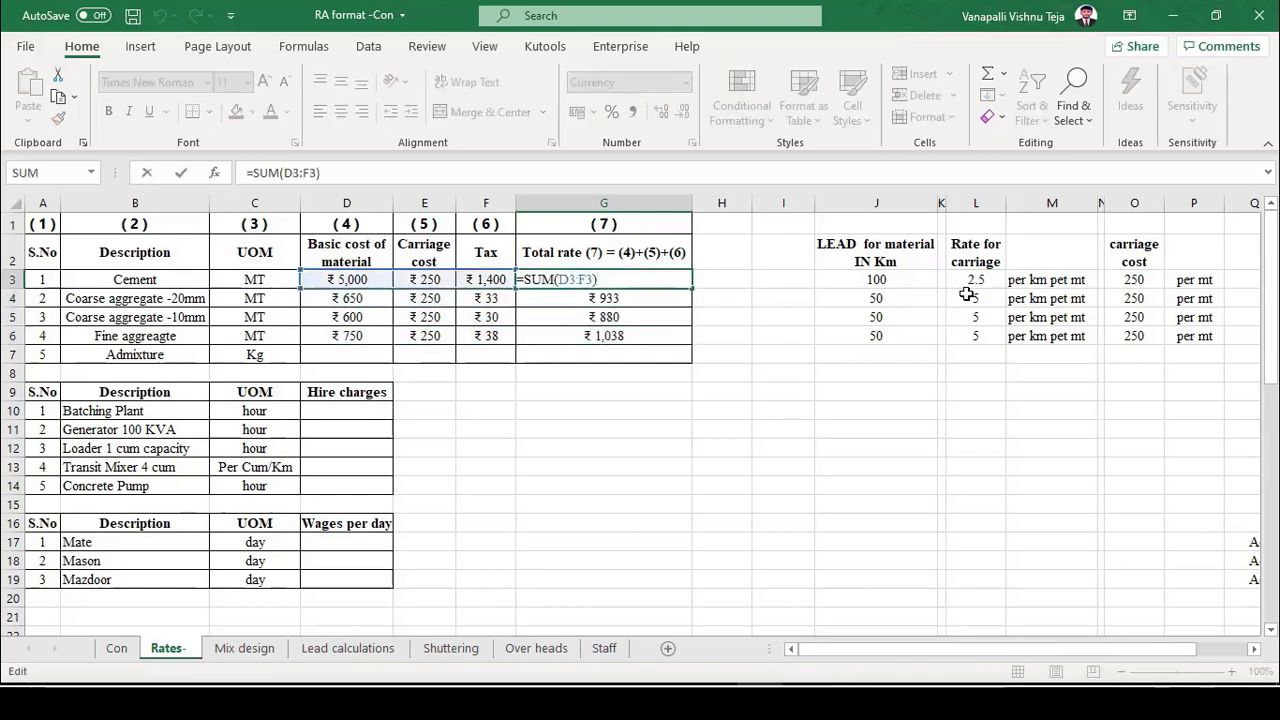
{"action": "key", "text": "Escape"}
{"action": "key", "text": "Down"}
{"action": "key", "text": "Down"}
{"action": "key", "text": "Up"}
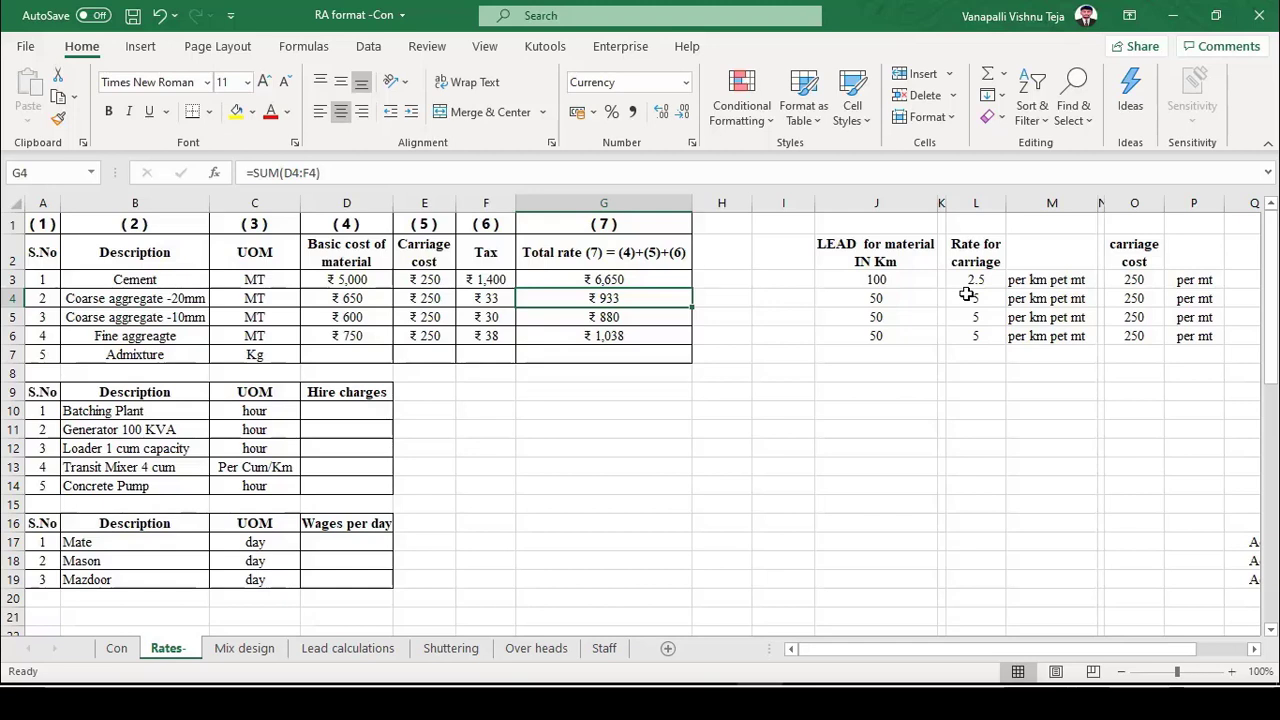
{"action": "left_click", "coordinate": [603, 448]}
{"action": "key", "text": "ctrl+s"}
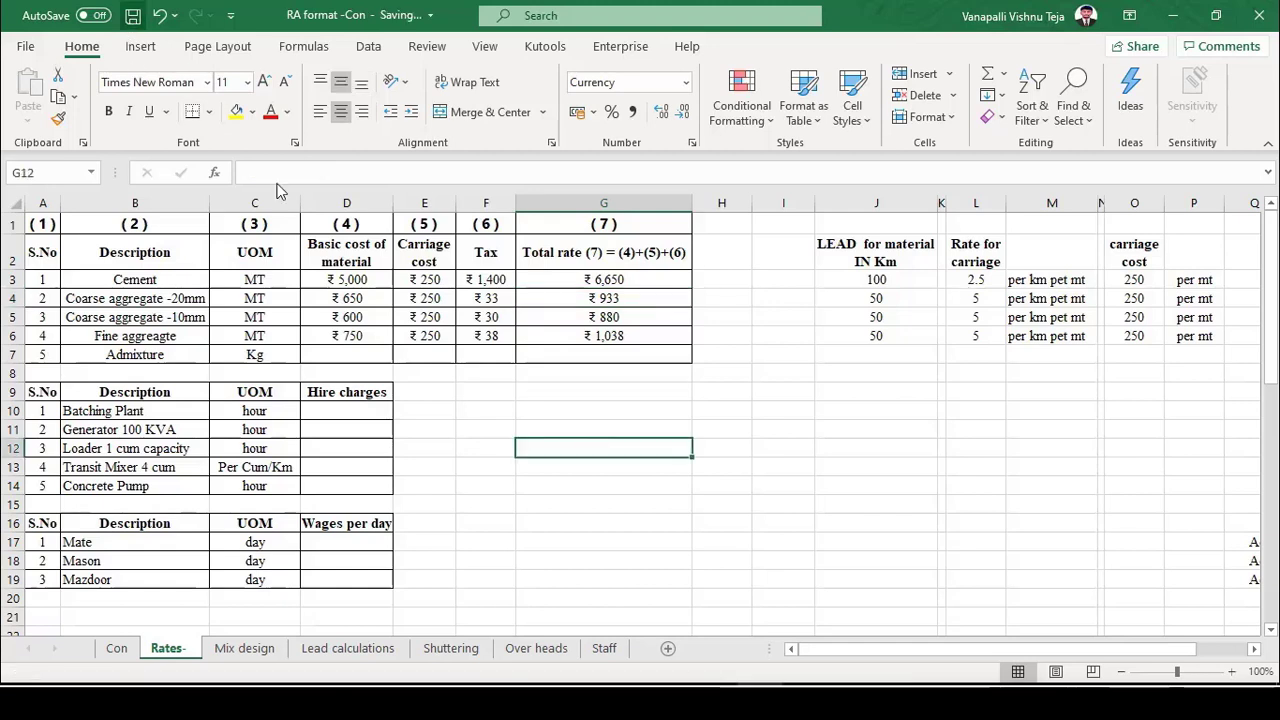
Enter a basic cost of 40 in D7 and a carriage cost of 3 in E7 for the admixture.
{"action": "left_click", "coordinate": [346, 354]}
{"action": "type", "text": "40"}
{"action": "key", "text": "Tab"}
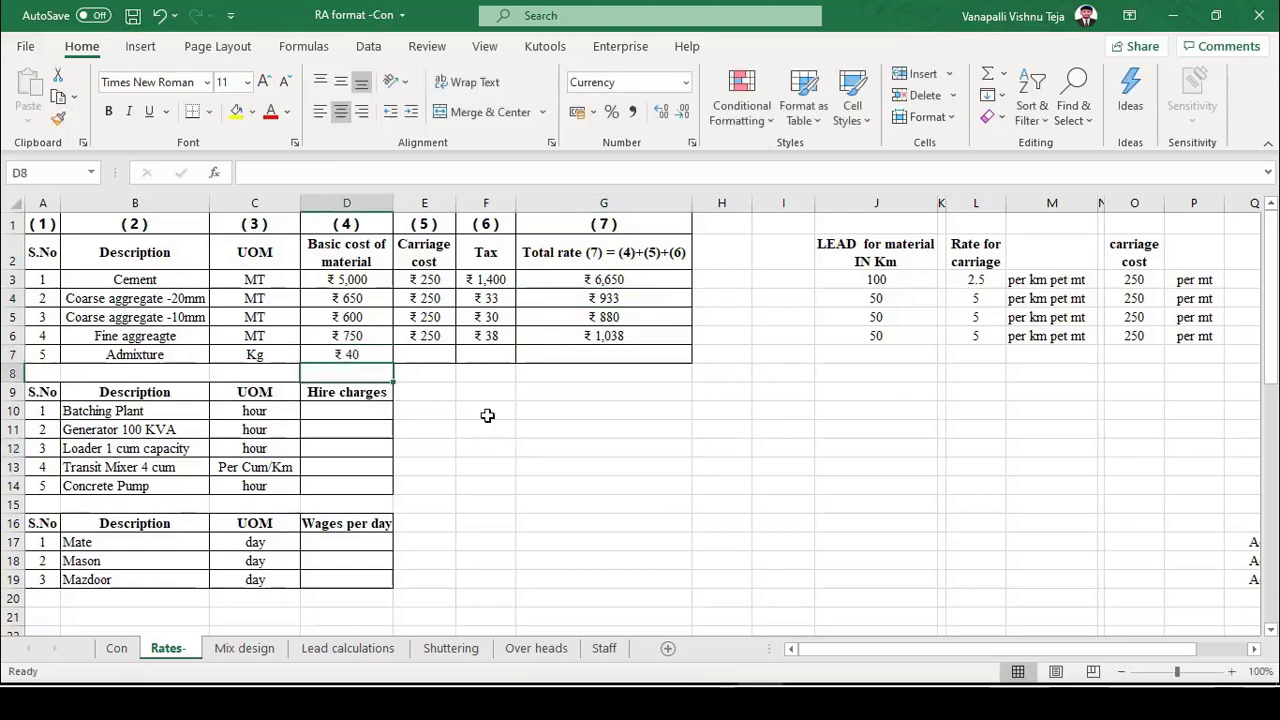
{"action": "type", "text": "3"}
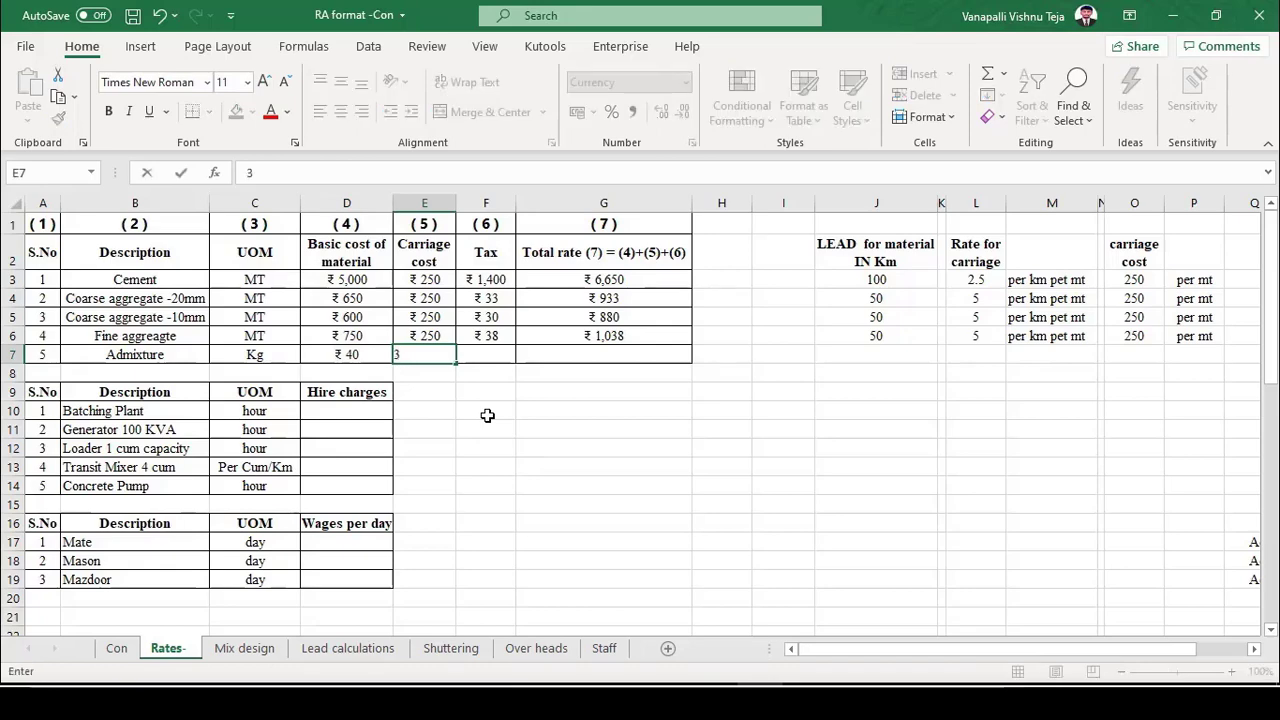
{"action": "key", "text": "Tab"}
Calculate the admixture's tax in F7 as 18% of its basic cost with =D7*18%.
{"action": "type", "text": "="}
{"action": "key", "text": "Left"}
{"action": "key", "text": "Left"}
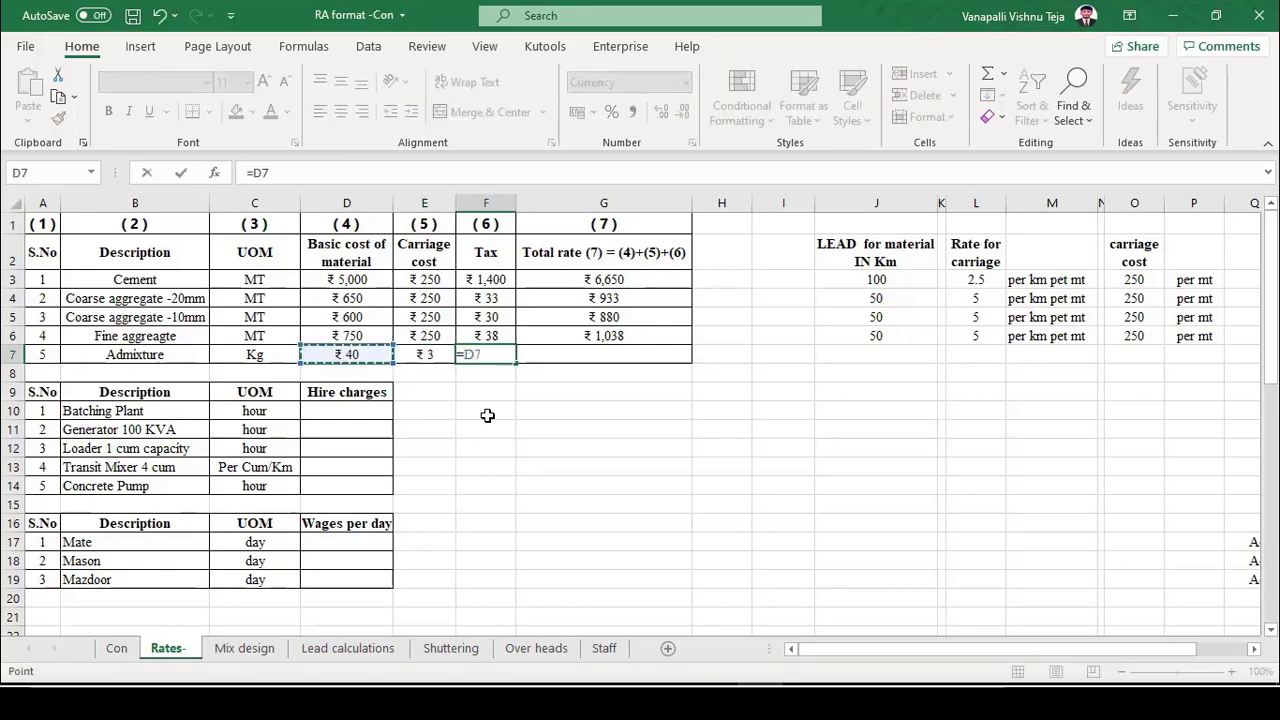
{"action": "type", "text": "*18%"}
{"action": "key", "text": "Return"}
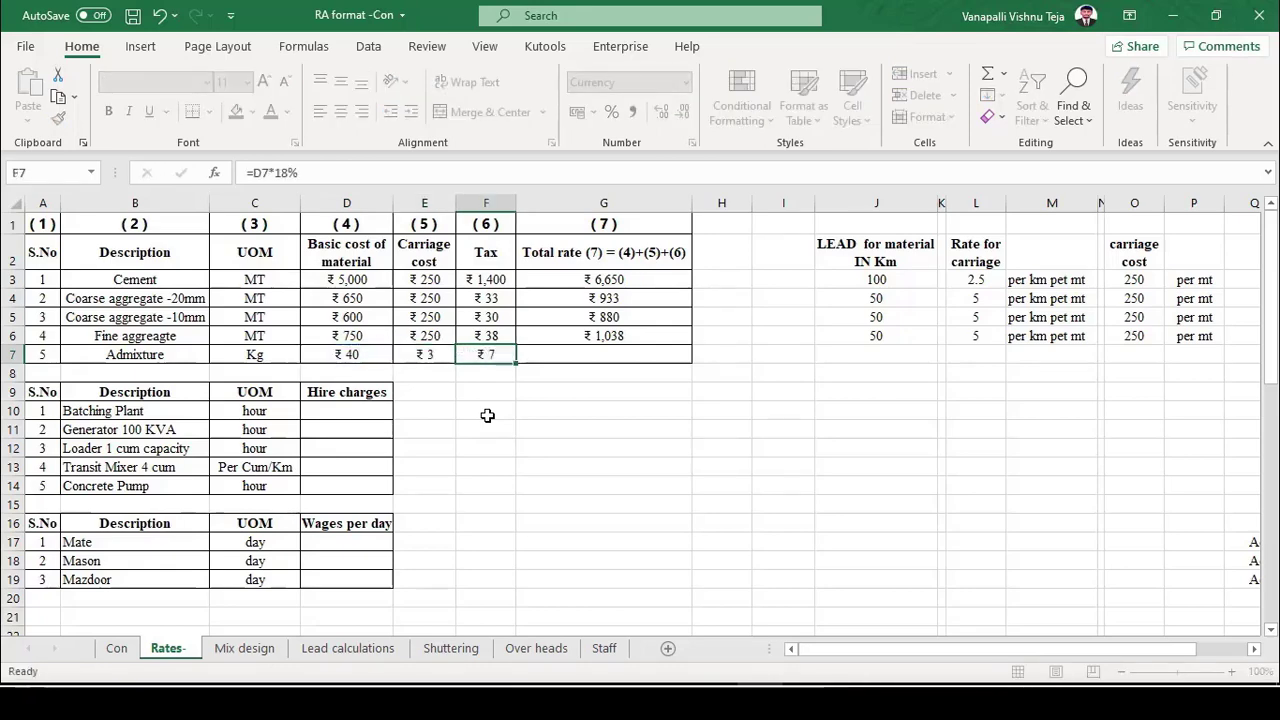
Fill the total rate formula from G6 down to G7 for the admixture.
{"action": "key", "text": "Up"}
{"action": "key", "text": "Up"}
{"action": "key", "text": "Right"}
{"action": "key", "text": "shift+Down"}
{"action": "key", "text": "ctrl+d"}
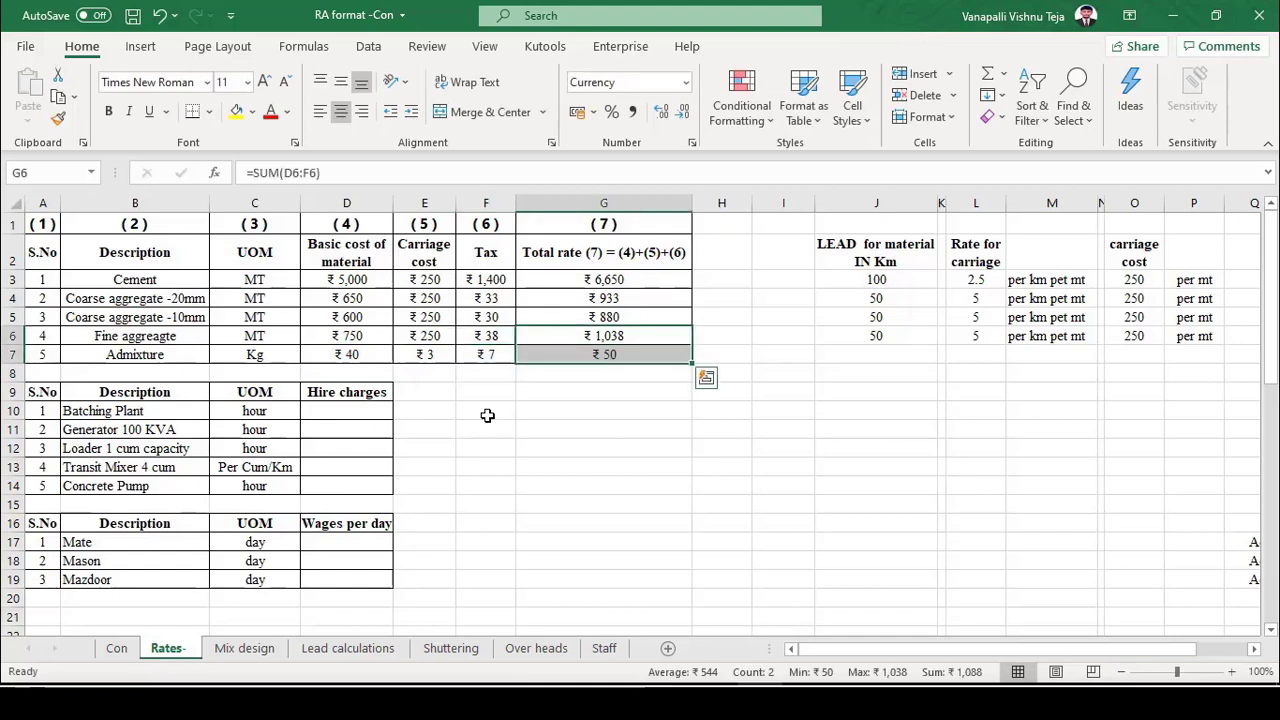
{"action": "key", "text": "Down"}
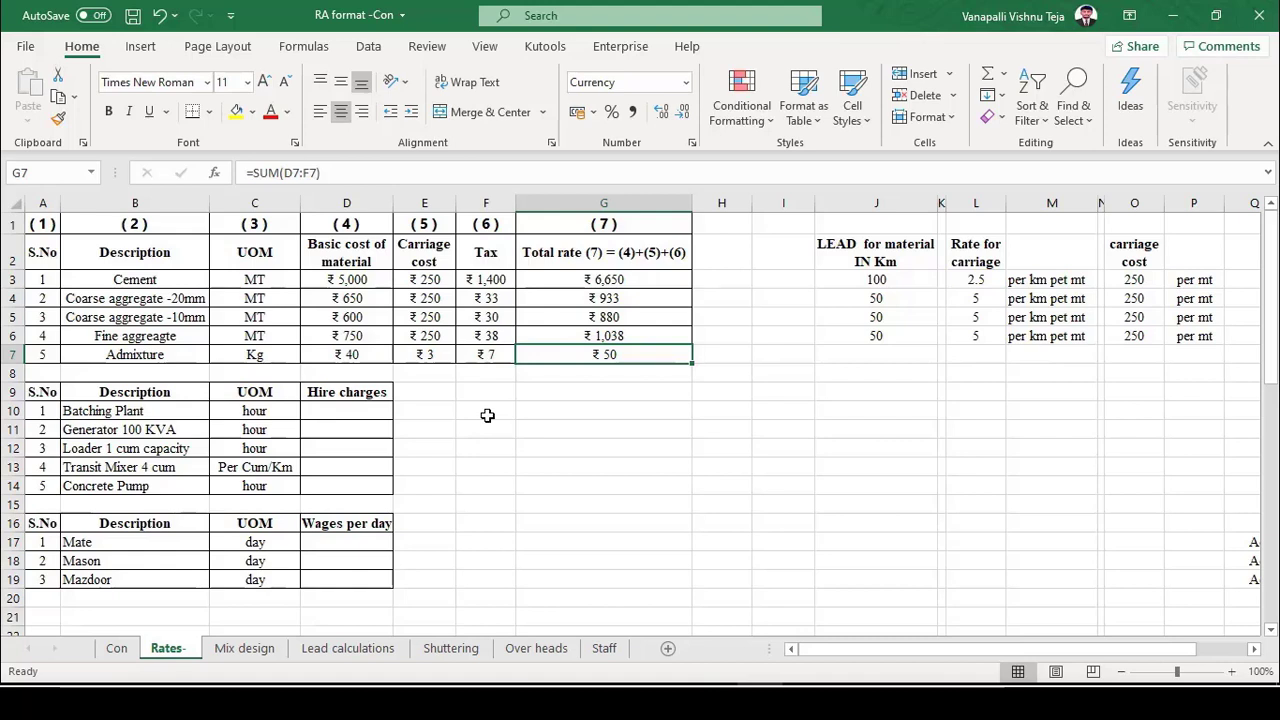
Save the workbook.
{"action": "key", "text": "ctrl+s"}
{"action": "key", "text": "Down"}
{"action": "key", "text": "Down"}
{"action": "key", "text": "Down"}
{"action": "key", "text": "Down"}
{"action": "key", "text": "Down"}
{"action": "key", "text": "Down"}
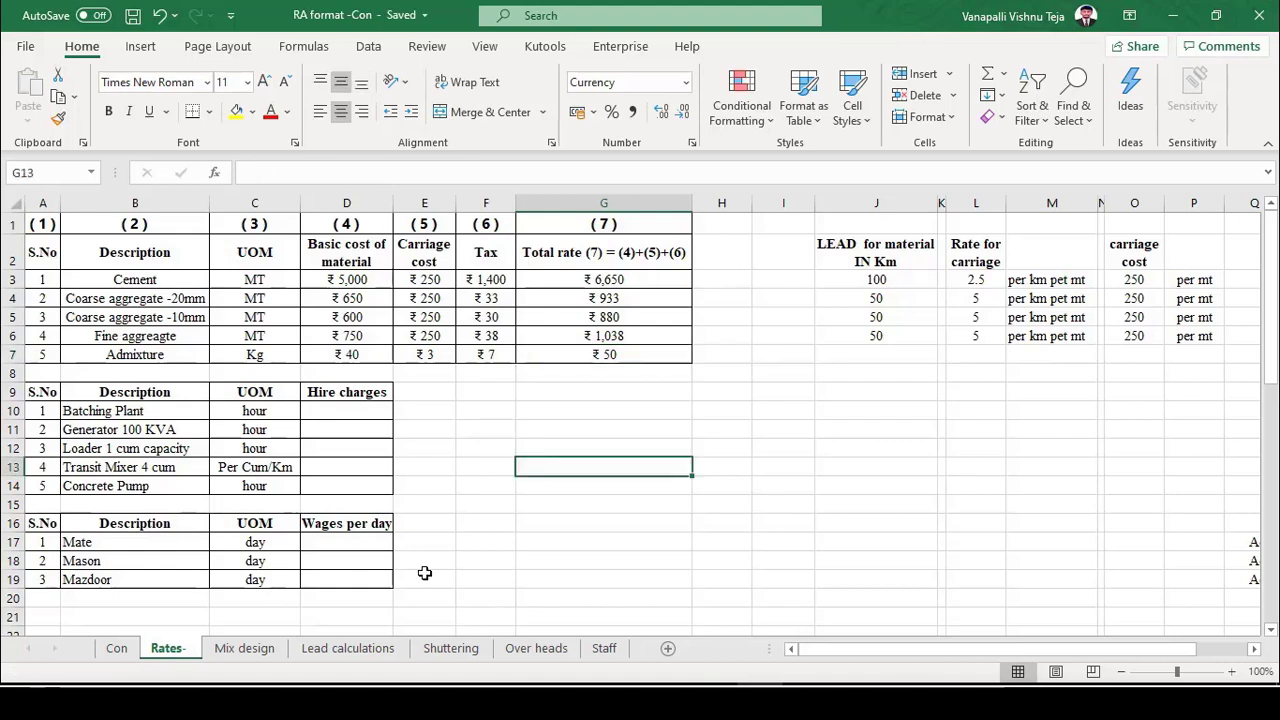
Examine the quantities per cum on the Mix design sheet and the block dimensions on the Shuttering sheet.
{"action": "left_click", "coordinate": [253, 658]}
{"action": "left_click_drag", "start_coordinate": [373, 281], "coordinate": [376, 372]}
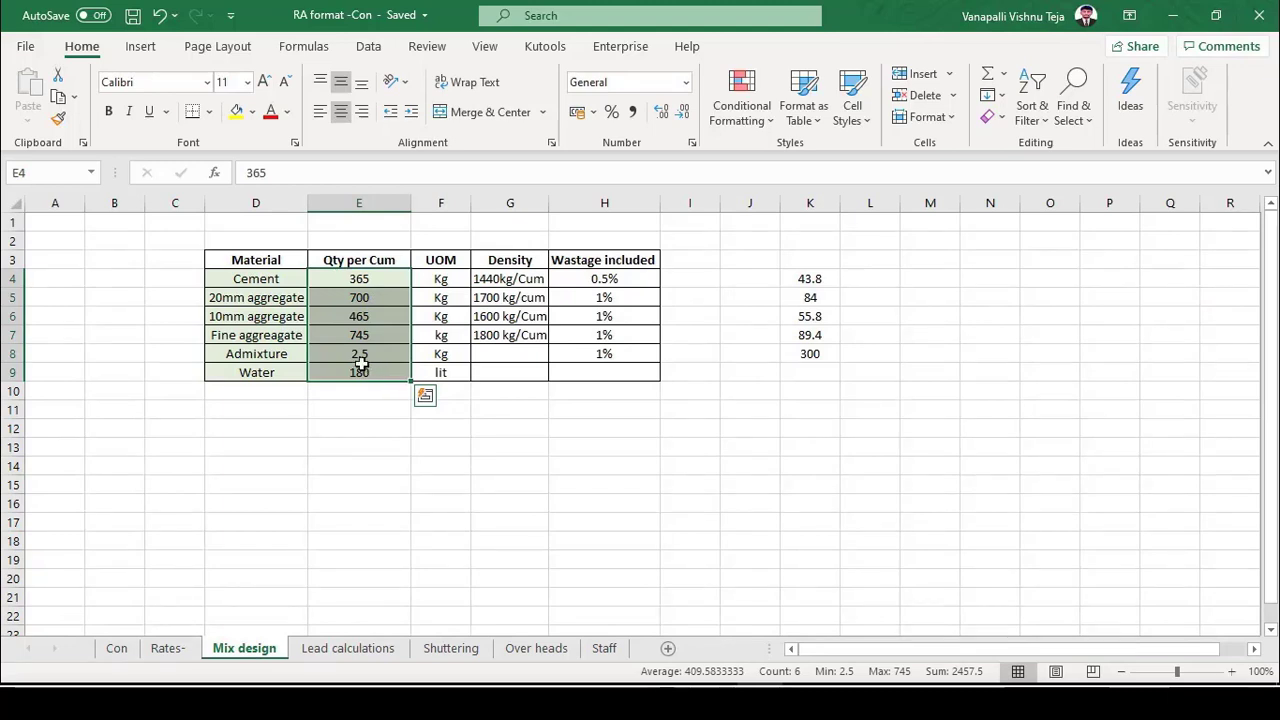
{"action": "left_click", "coordinate": [452, 650]}
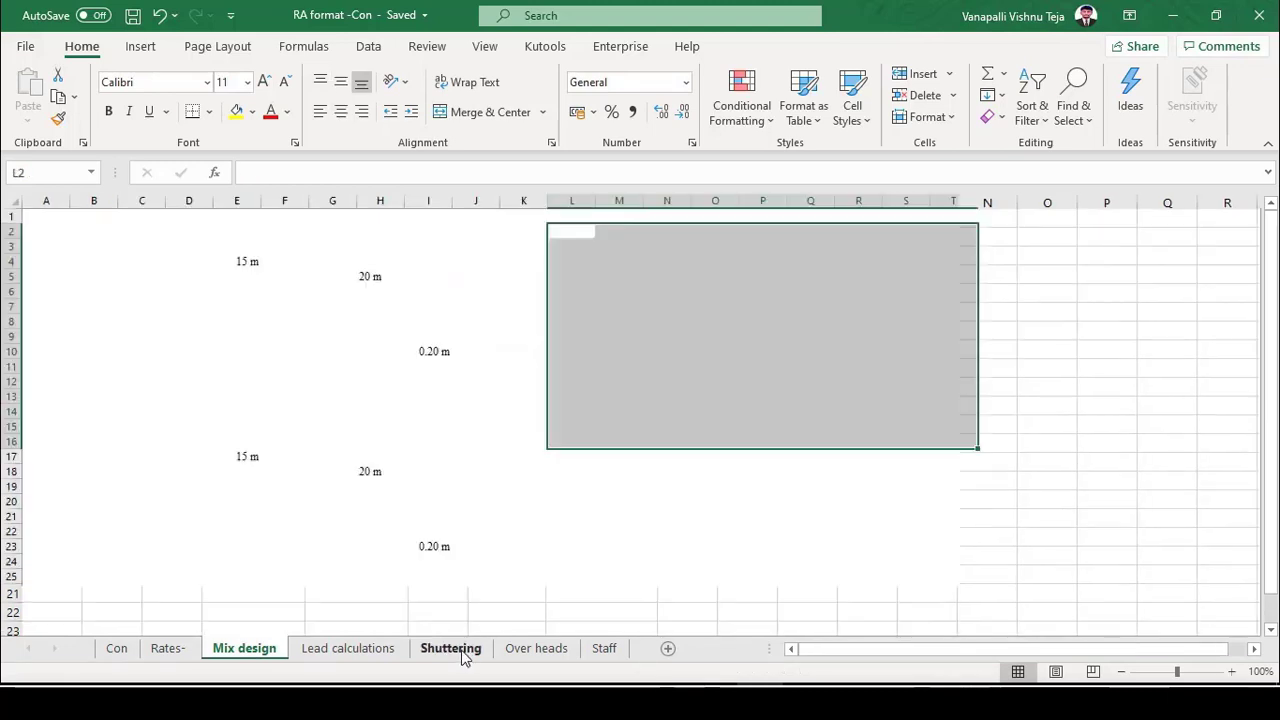
{"action": "left_click", "coordinate": [673, 513]}
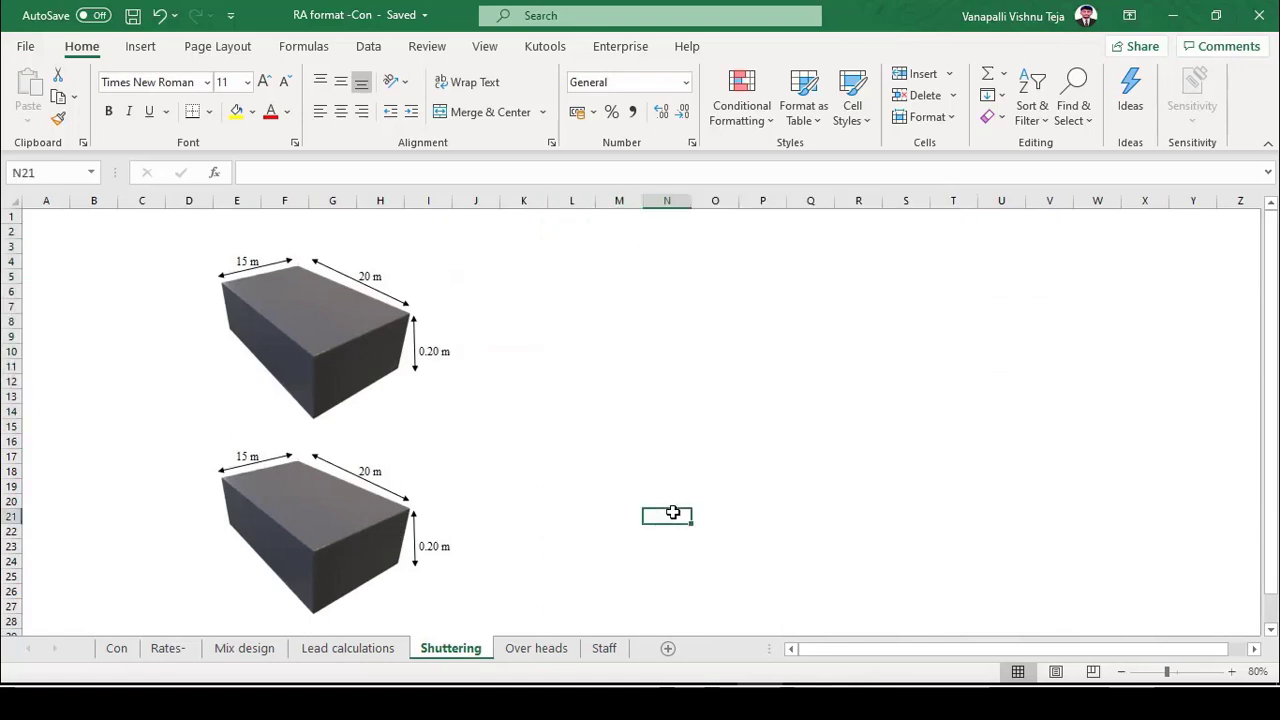
{"action": "left_click", "coordinate": [343, 351]}
{"action": "left_click", "coordinate": [343, 551]}
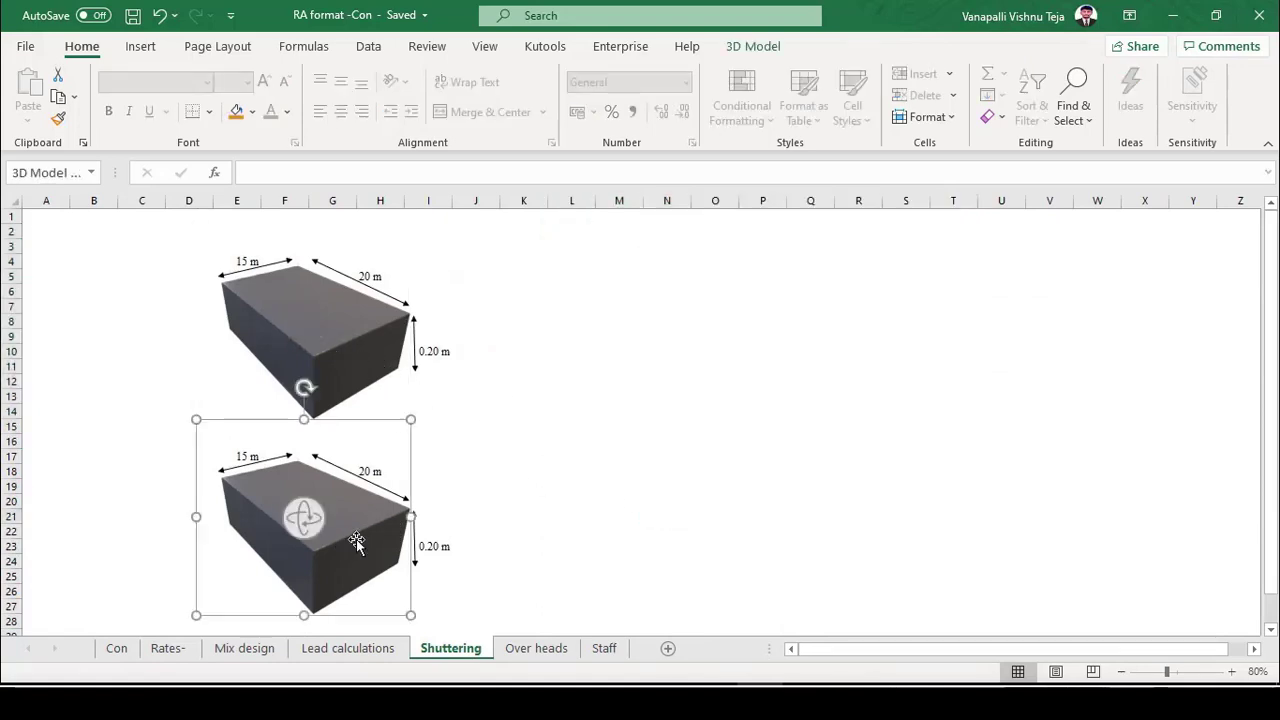
{"action": "left_click", "coordinate": [583, 364]}
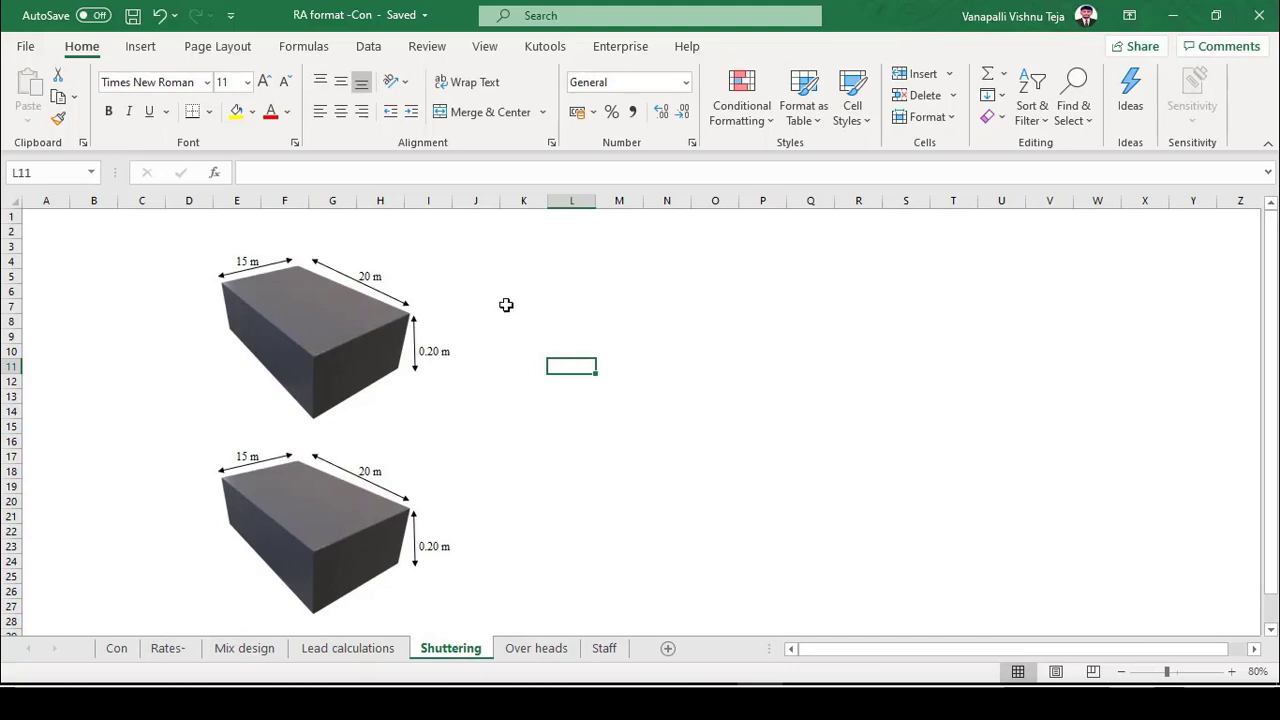
{"action": "left_click", "coordinate": [380, 278]}
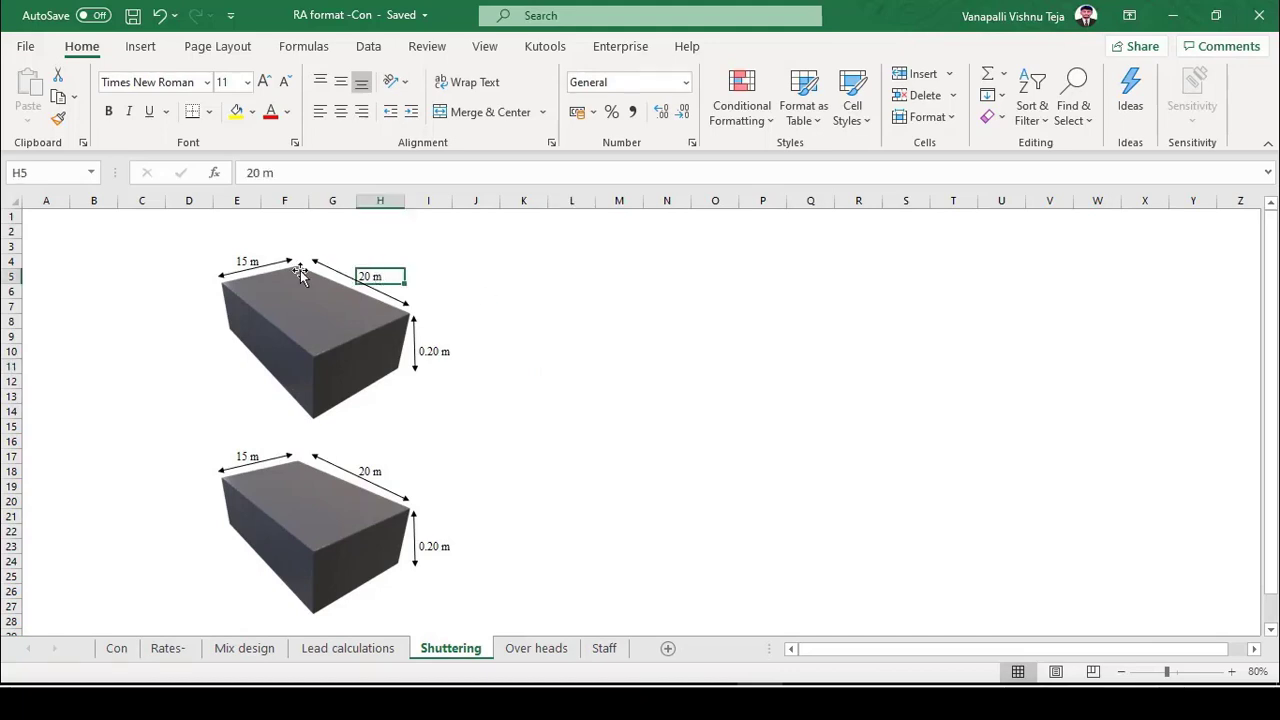
{"action": "left_click", "coordinate": [236, 262]}
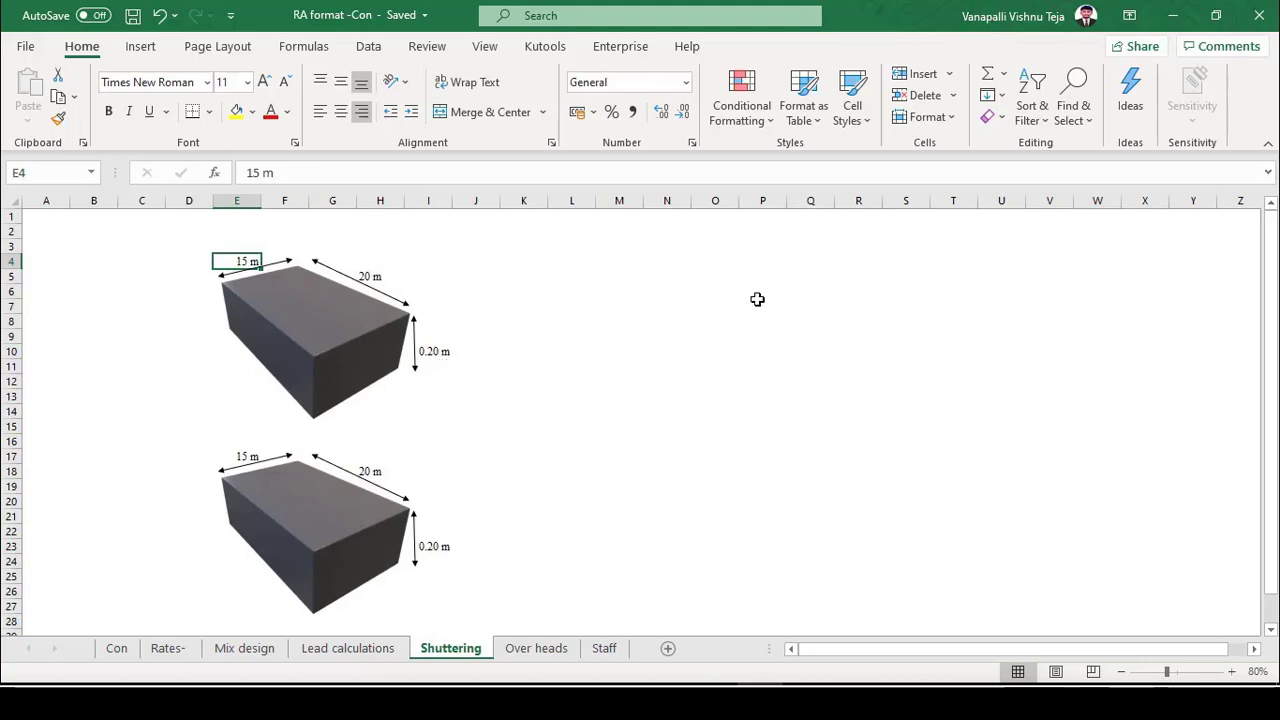
Enter the label "Quantity of concrete" in O6 of the Shuttering sheet.
{"action": "left_click", "coordinate": [707, 292]}
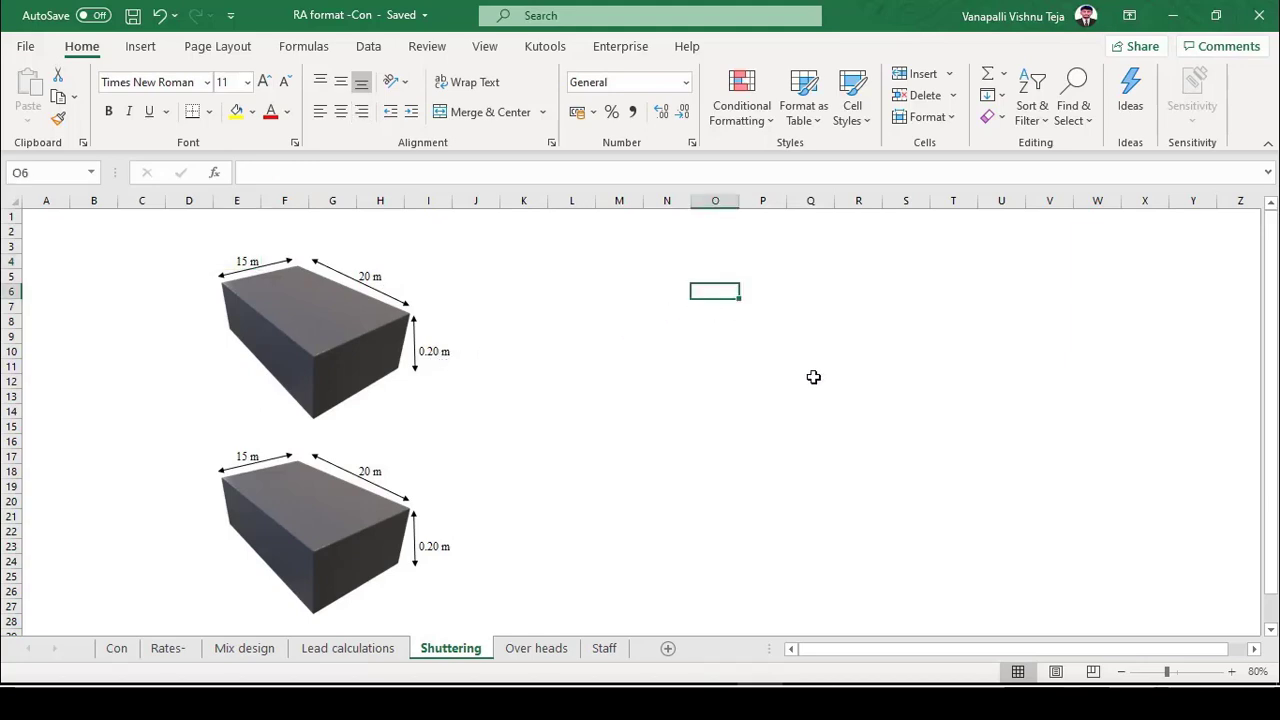
{"action": "type", "text": "Quan"}
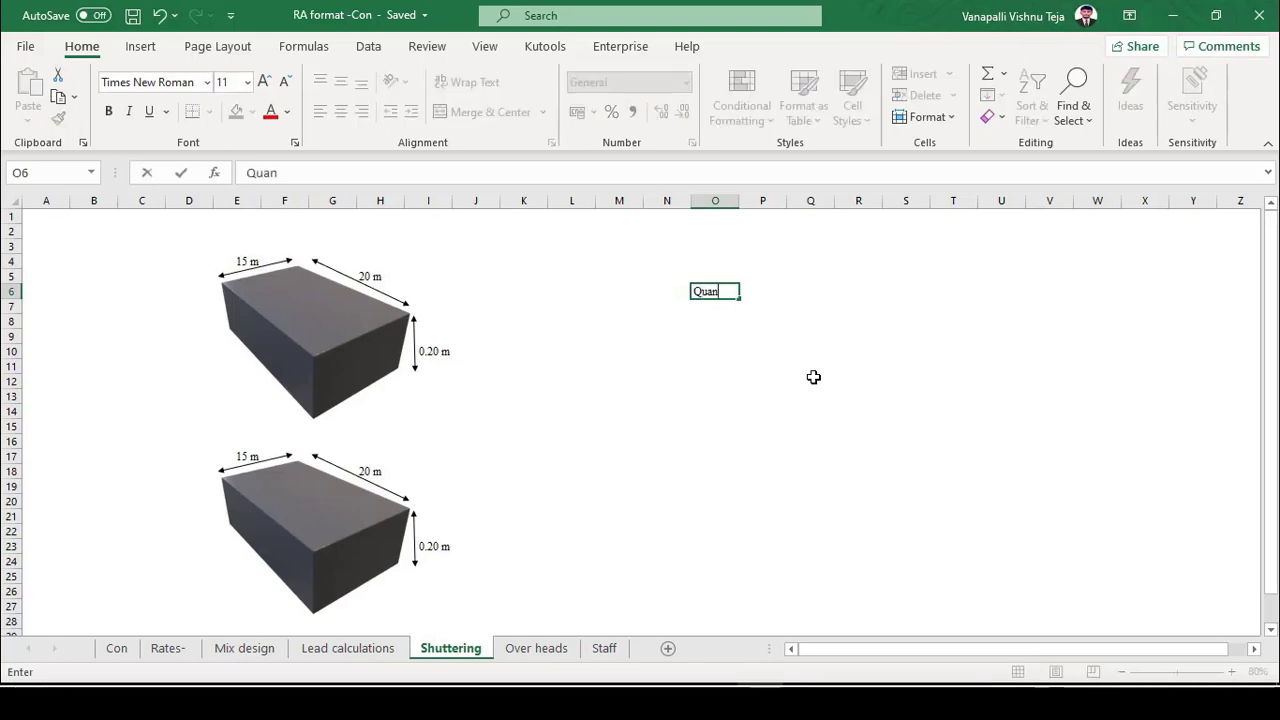
{"action": "type", "text": "tut"}
{"action": "type", "text": "y of concrete"}
{"action": "key", "text": "Return"}
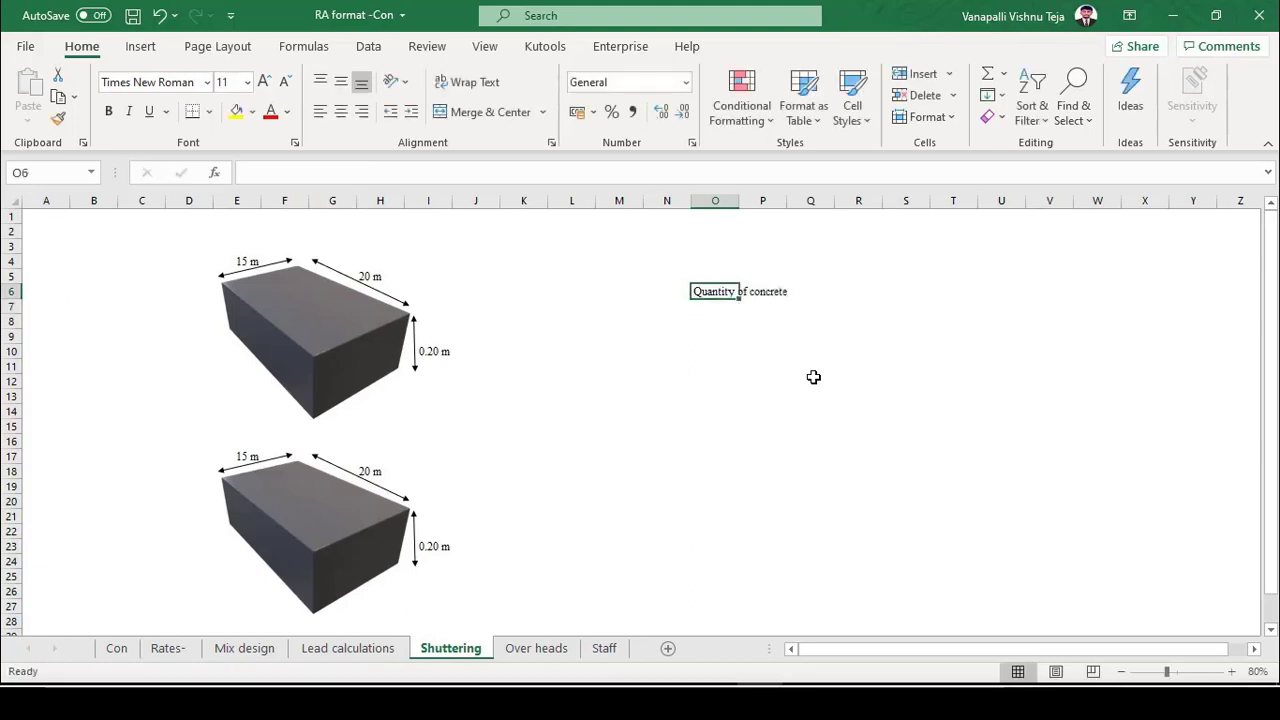
Increase the font size of columns N to X to 12.
{"action": "key", "text": "Right"}
{"action": "key", "text": "Right"}
{"action": "key", "text": "Right"}
{"action": "left_click_drag", "start_coordinate": [657, 201], "coordinate": [1145, 201]}
{"action": "left_click", "coordinate": [266, 82]}
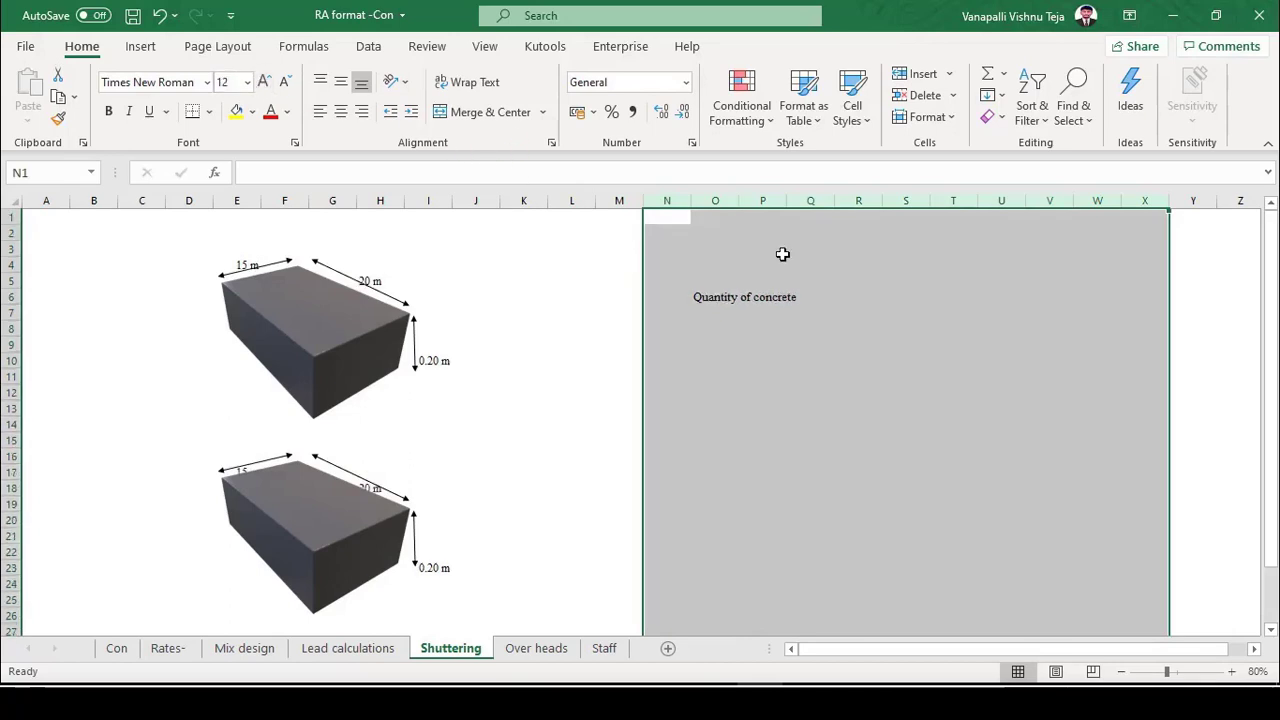
Calculate the concrete volume of both blocks in S6 with =15*20*0.2*2.
{"action": "left_click", "coordinate": [889, 297]}
{"action": "type", "text": "="}
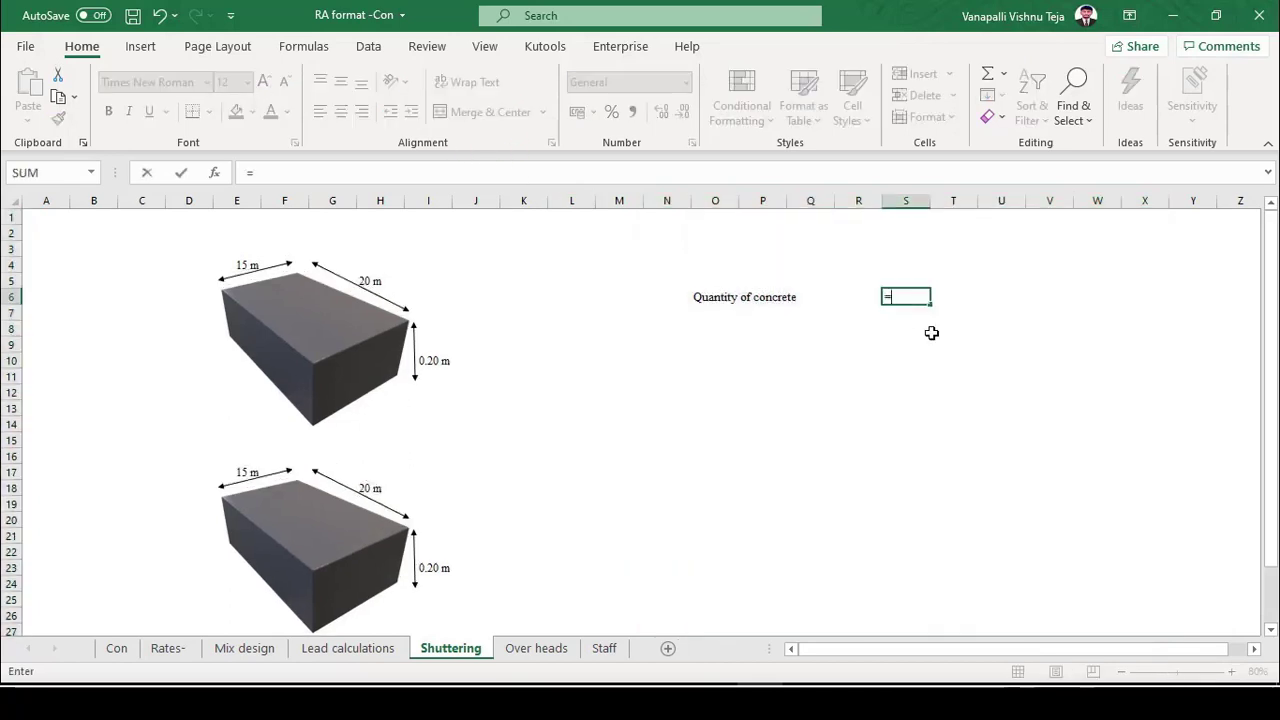
{"action": "key", "text": "Left"}
{"action": "key", "text": "Left"}
{"action": "key", "text": "Left"}
{"action": "key", "text": "Escape"}
{"action": "type", "text": "=15*"}
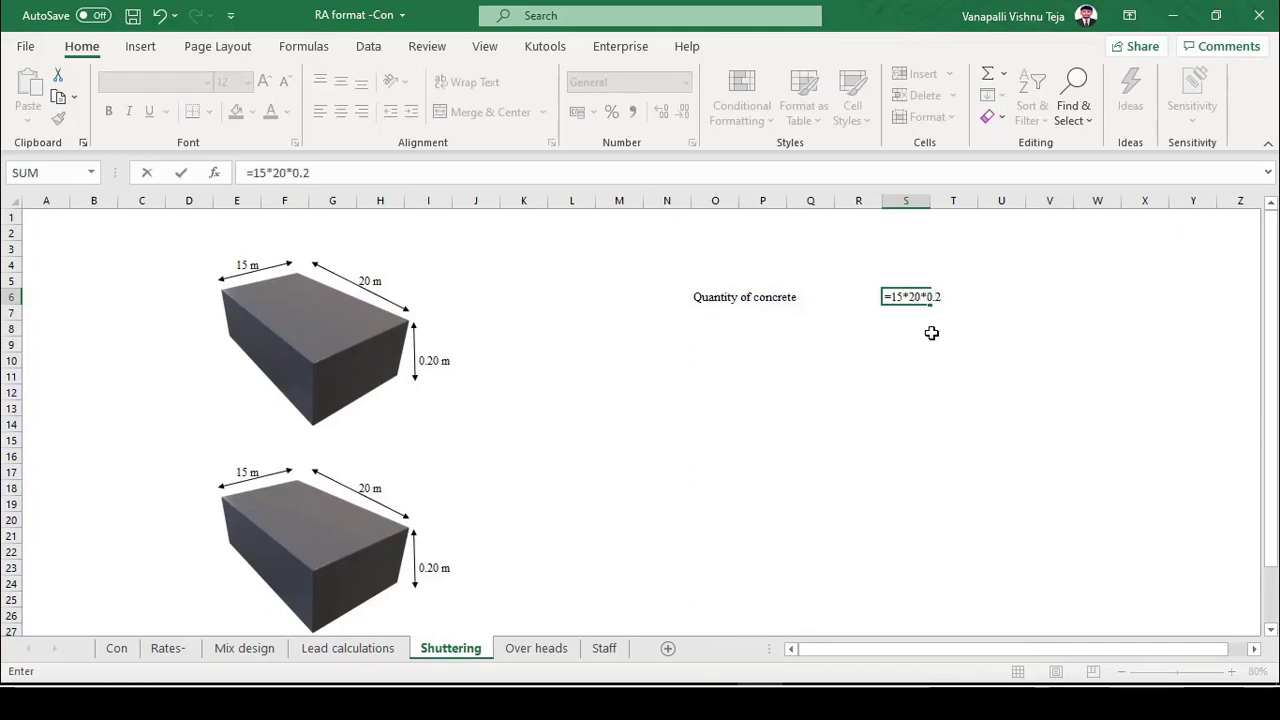
{"action": "key", "text": "Return"}
{"action": "key", "text": "Up"}
{"action": "key", "text": "Right"}
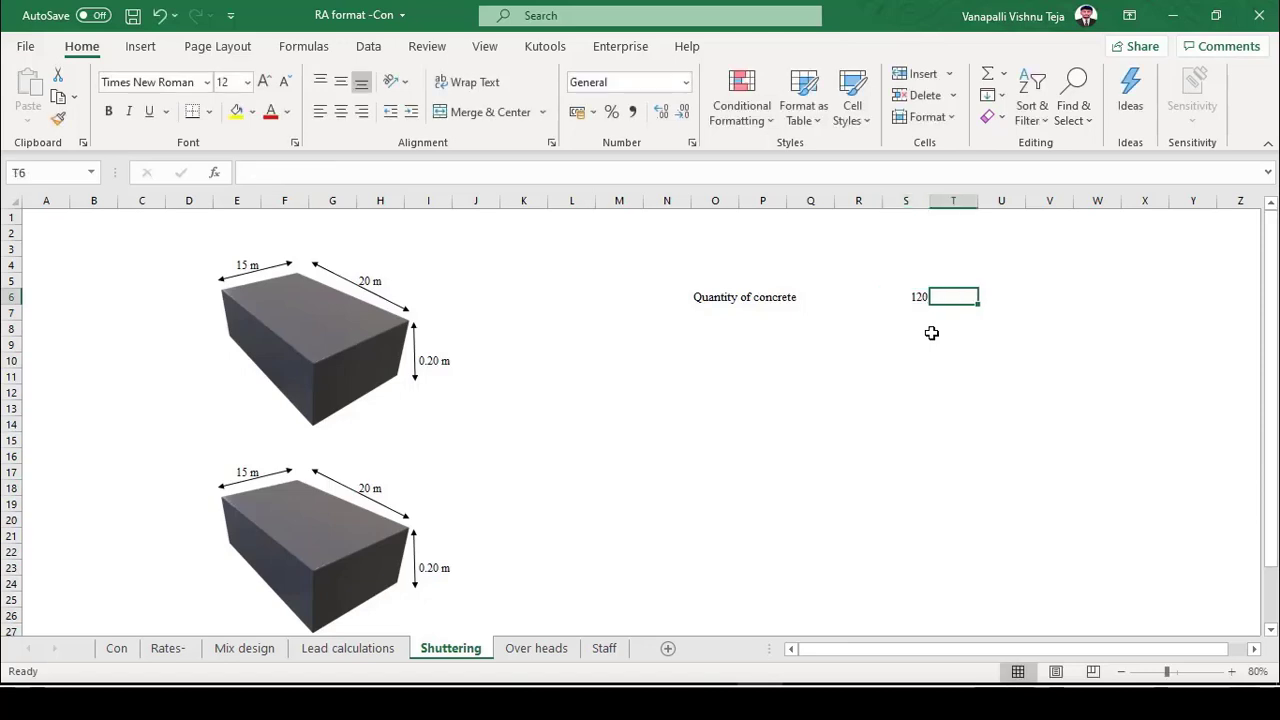
Enter the unit Cum in T6 beside the concrete quantity, and save the workbook.
{"action": "type", "text": "Cum"}
{"action": "key", "text": "Up"}
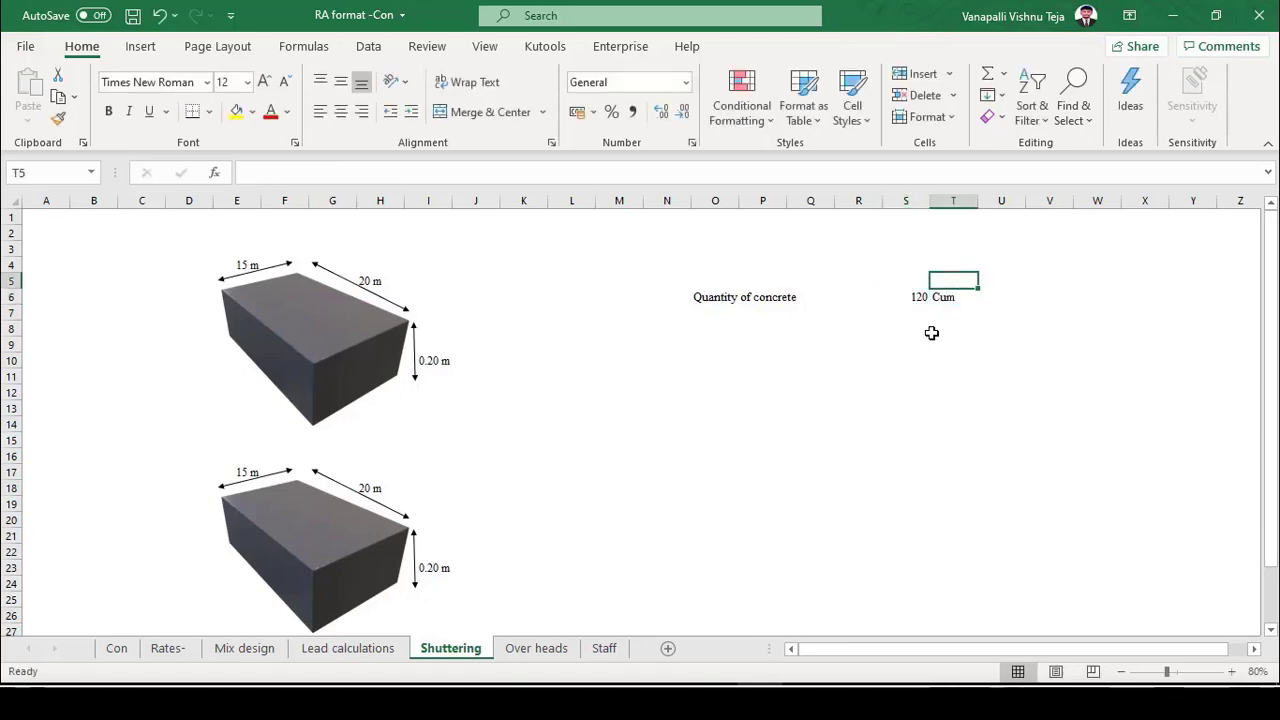
{"action": "key", "text": "Down"}
{"action": "key", "text": "Left"}
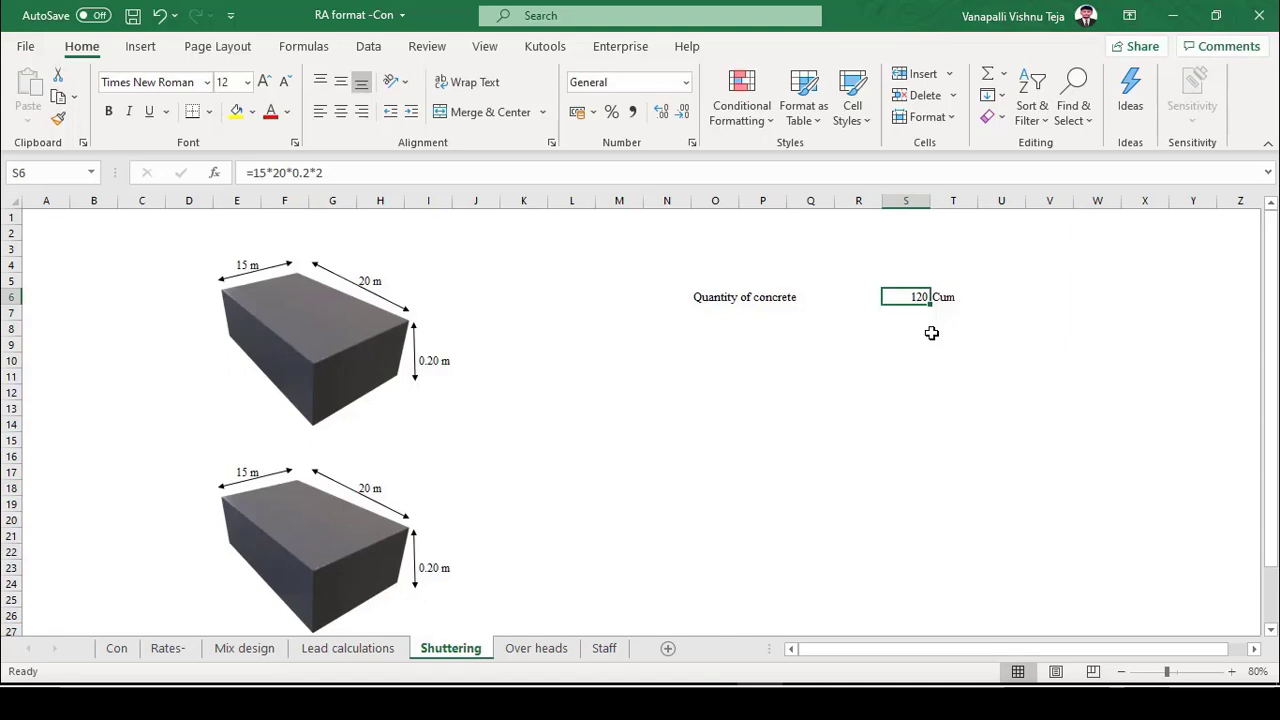
{"action": "left_click", "coordinate": [133, 20]}
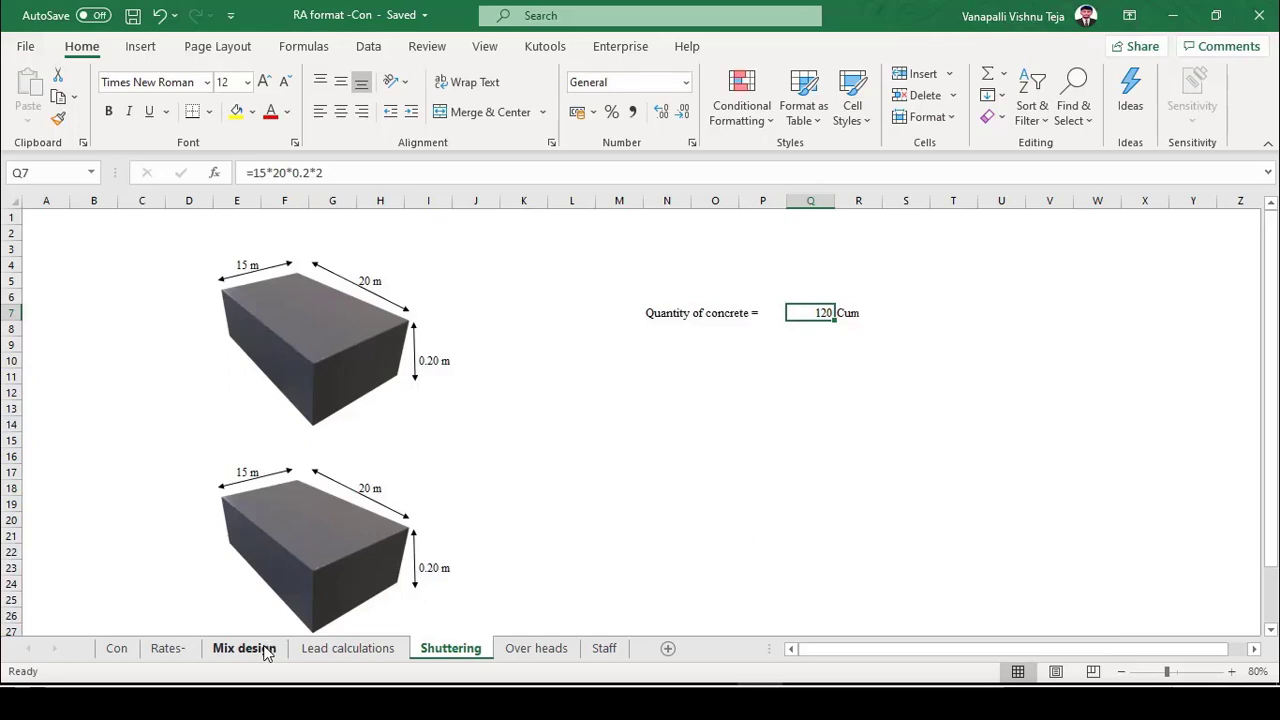
{"action": "left_click", "coordinate": [243, 648]}
{"action": "left_click", "coordinate": [116, 648]}
{"action": "left_click", "coordinate": [168, 648]}
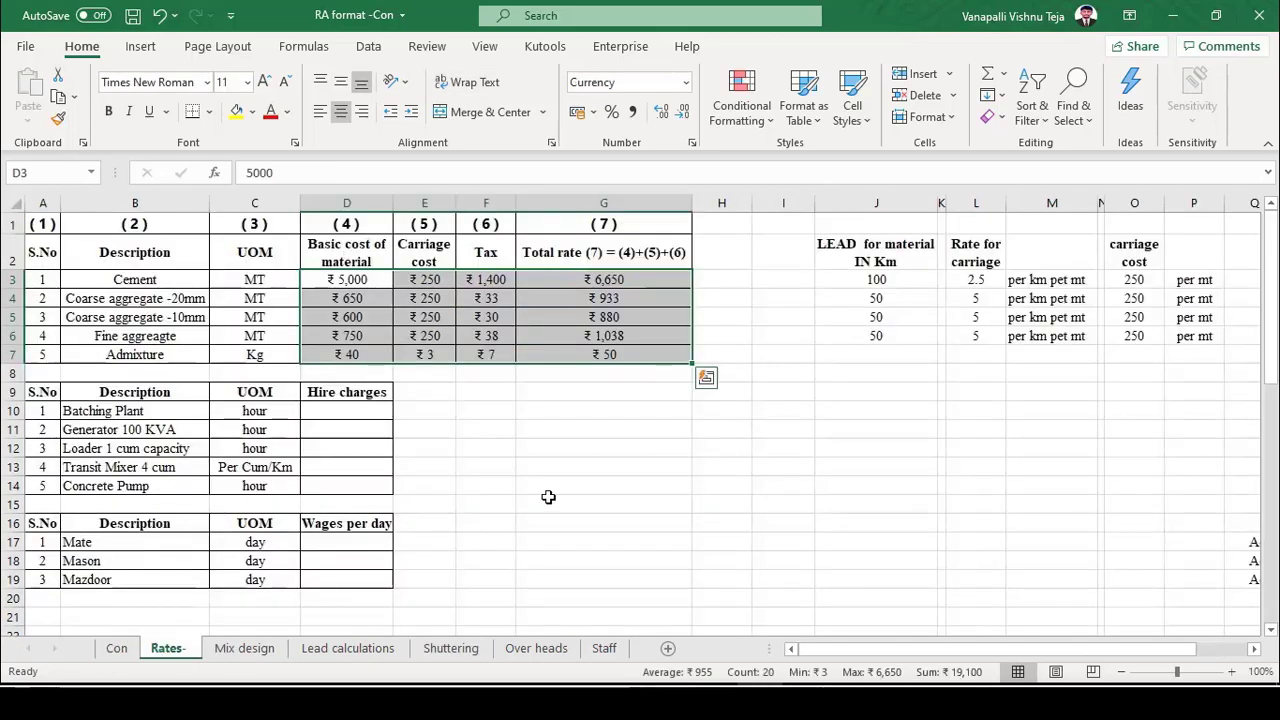
{"action": "left_click", "coordinate": [450, 648]}
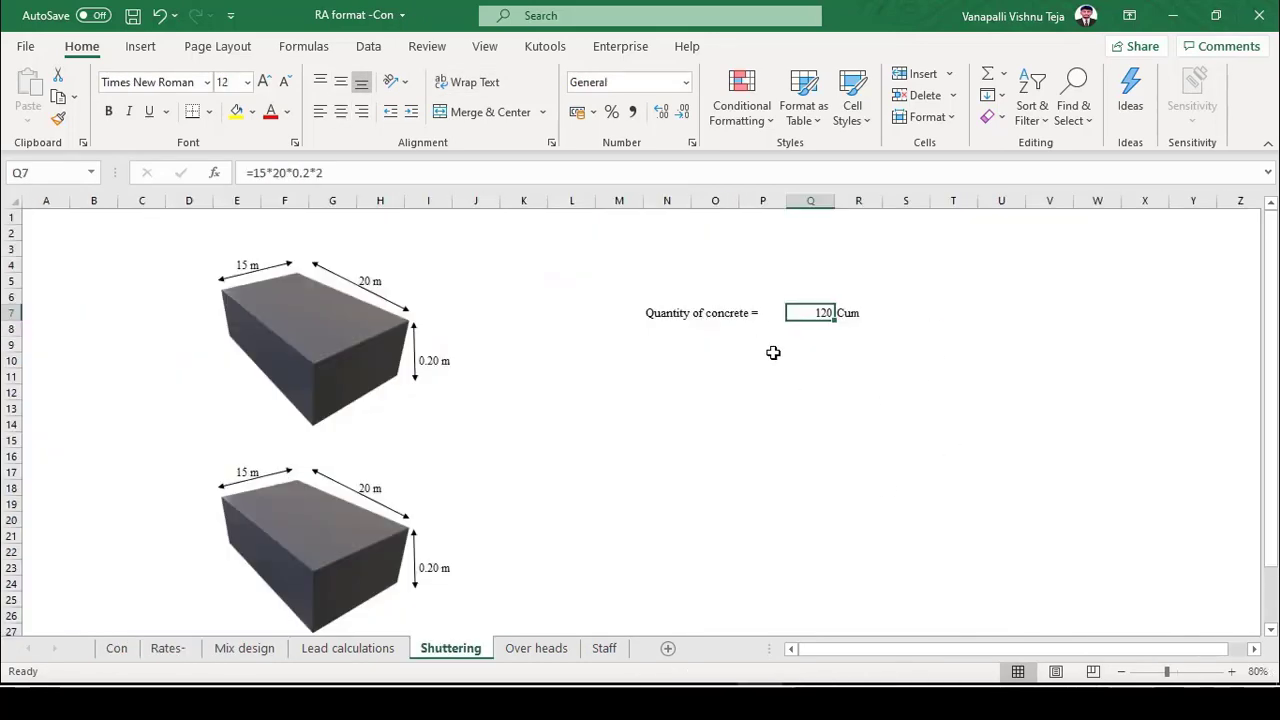
Link the cement's quantity per unit in I4 of the Con sheet to its quantity per cum with ='Mix design'!E4.
{"action": "left_click", "coordinate": [121, 652]}
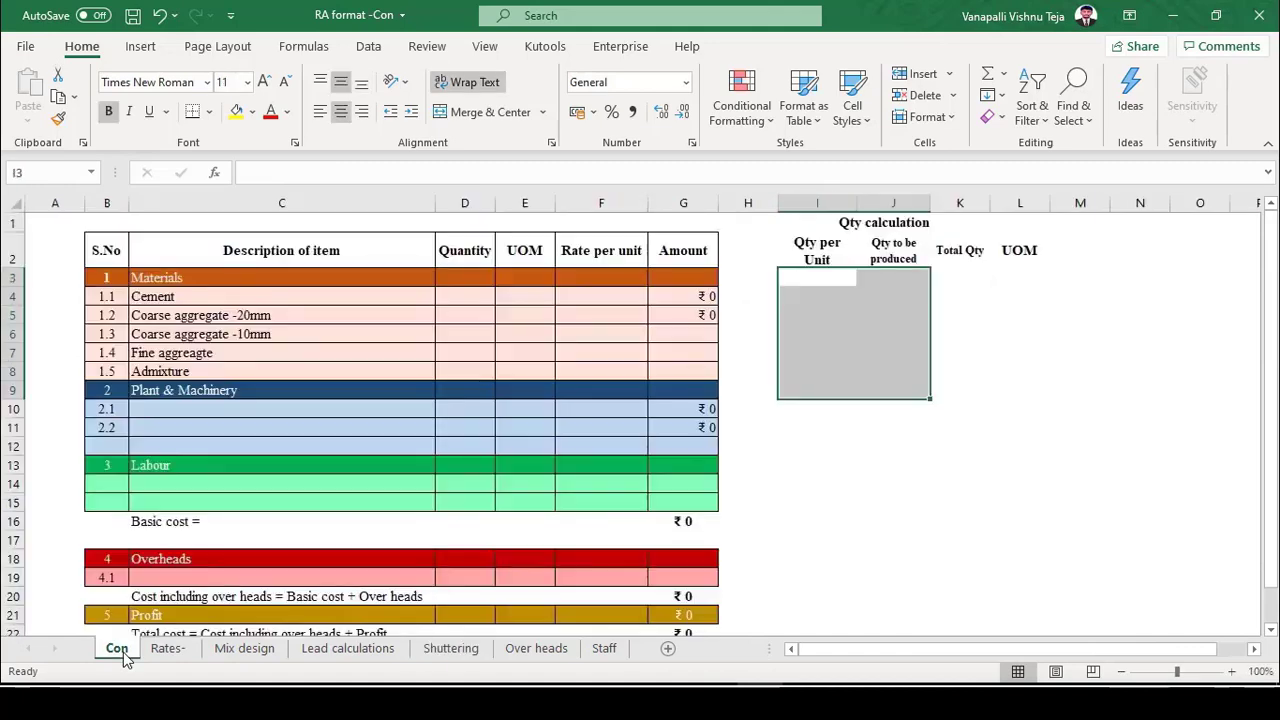
{"action": "left_click", "coordinate": [802, 290]}
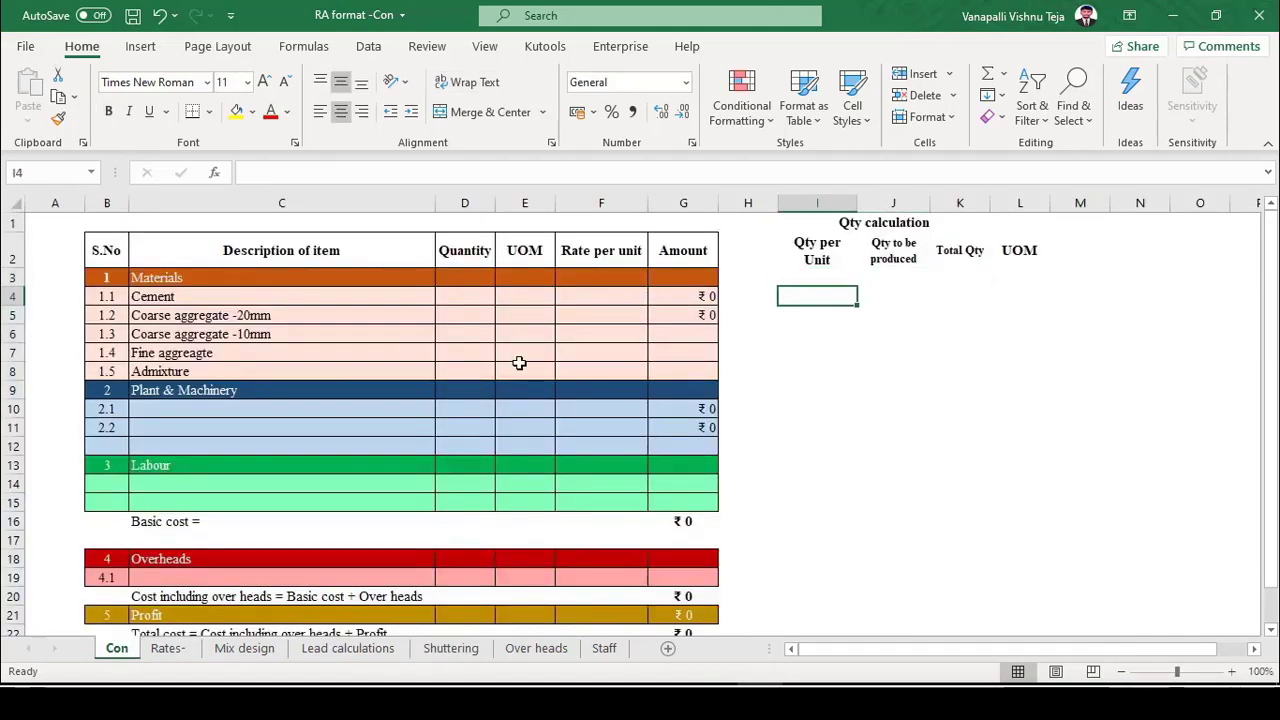
{"action": "type", "text": "="}
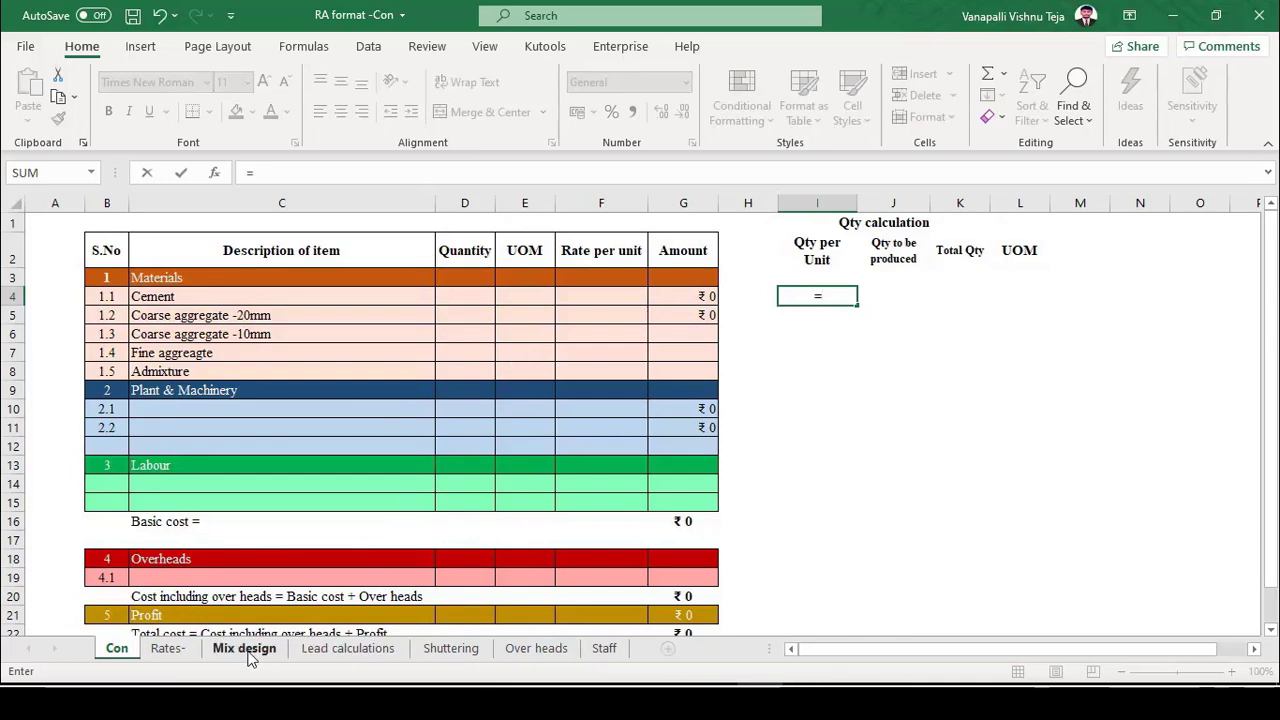
{"action": "left_click", "coordinate": [245, 648]}
{"action": "left_click", "coordinate": [359, 282]}
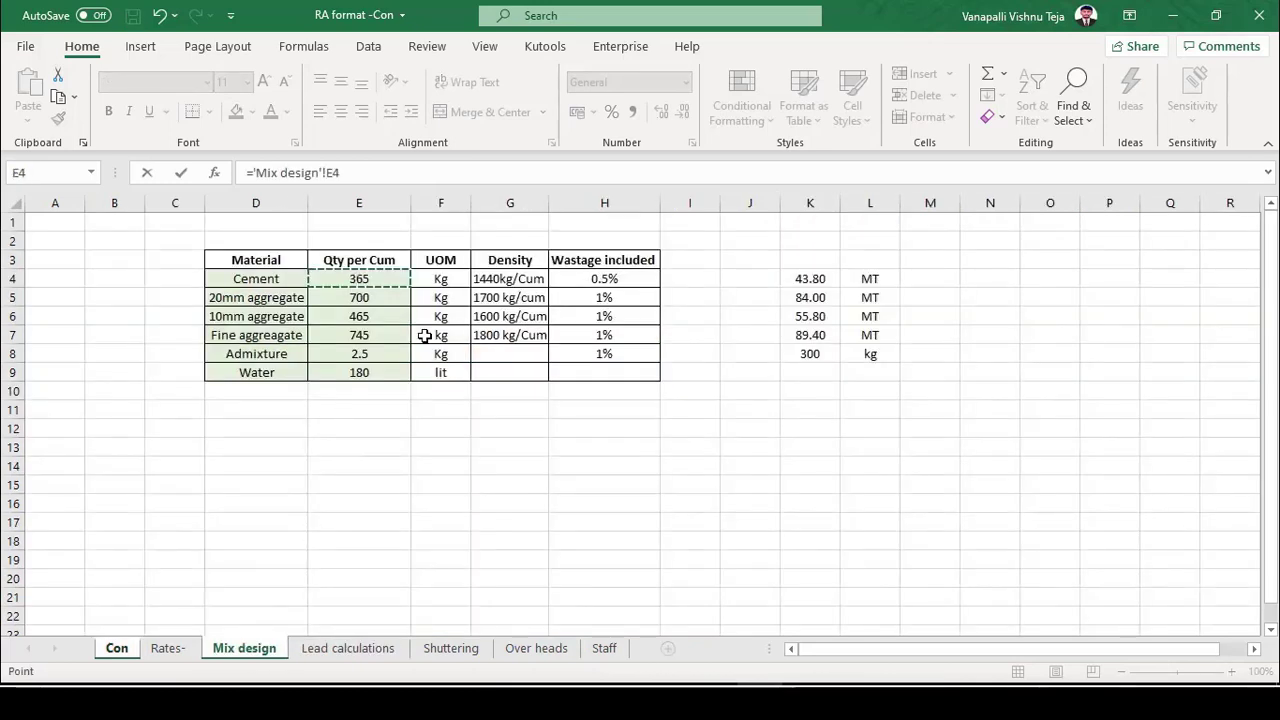
{"action": "key", "text": "Return"}
Fill the quantity per unit formula from I4 down to I8 for the remaining materials.
{"action": "key", "text": "Up"}
{"action": "key", "text": "shift+Down"}
{"action": "key", "text": "shift+Down"}
{"action": "key", "text": "shift+Down"}
{"action": "key", "text": "shift+Down"}
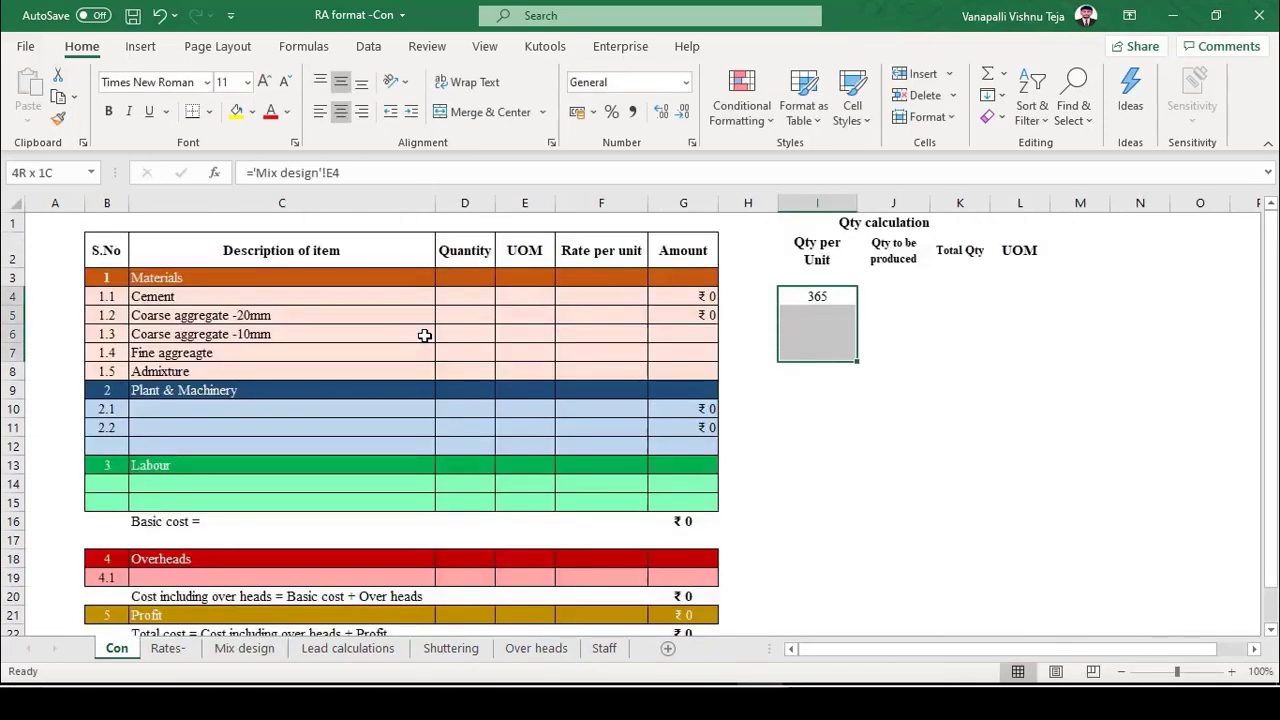
{"action": "key", "text": "ctrl+d"}
{"action": "key", "text": "Up"}
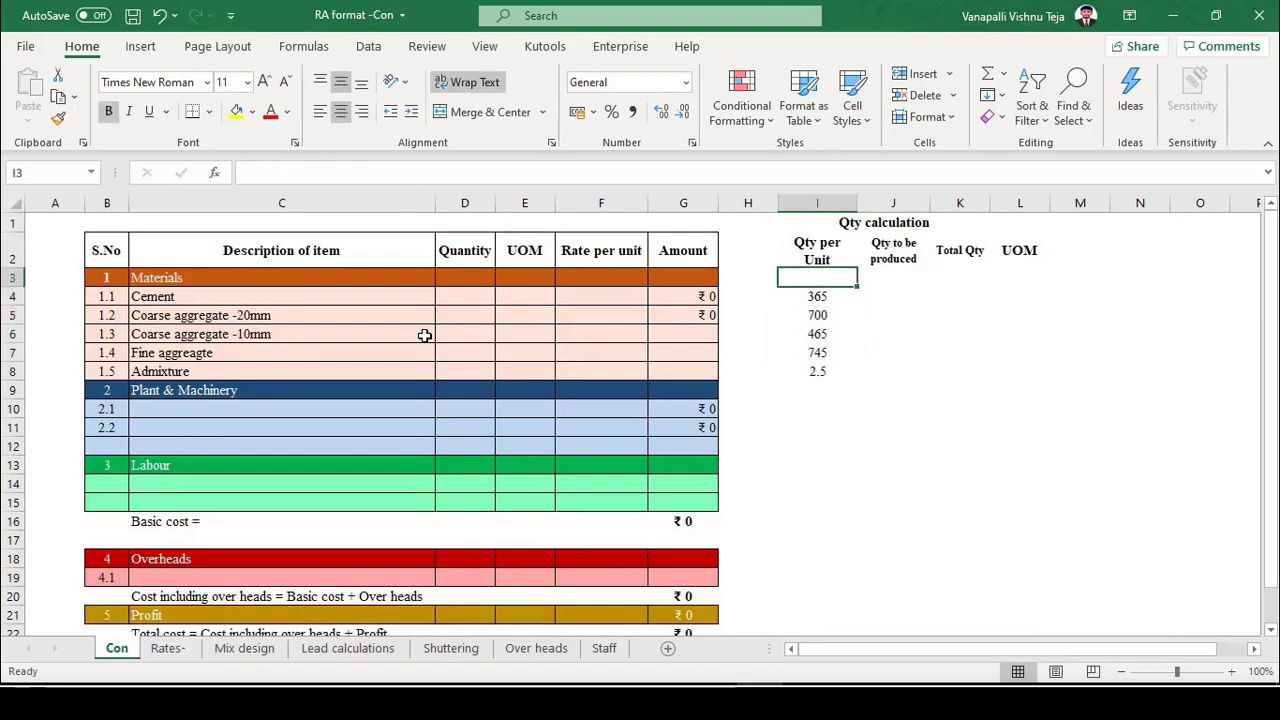
Check the Mix design references of the filled quantity per unit formulas in I6 and I8.
{"action": "key", "text": "Down"}
{"action": "key", "text": "Down"}
{"action": "key", "text": "Down"}
{"action": "key", "text": "F2"}
{"action": "key", "text": "Return"}
{"action": "key", "text": "Down"}
{"action": "key", "text": "F2"}
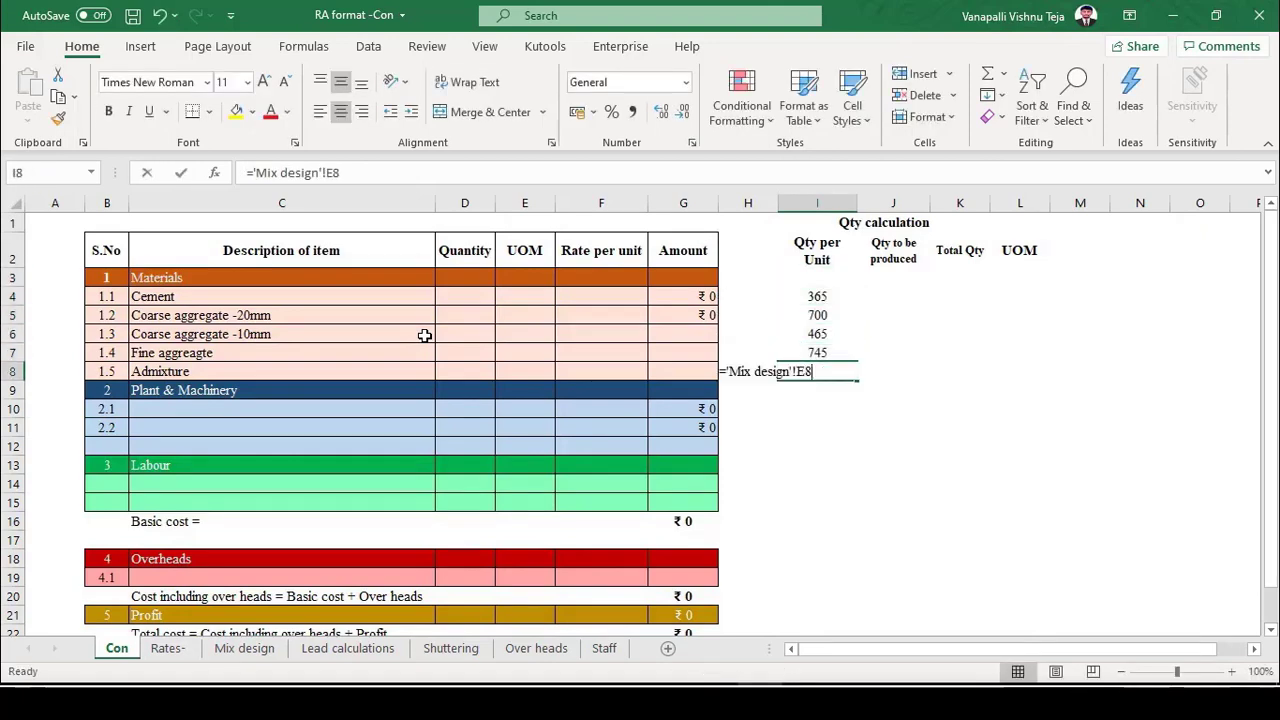
{"action": "key", "text": "Escape"}
{"action": "key", "text": "Up"}
{"action": "key", "text": "Up"}
{"action": "key", "text": "Up"}
{"action": "key", "text": "Up"}
Link the quantity to be produced in J4 to the concrete quantity with the absolute reference =Shuttering!$Q$7.
{"action": "key", "text": "Right"}
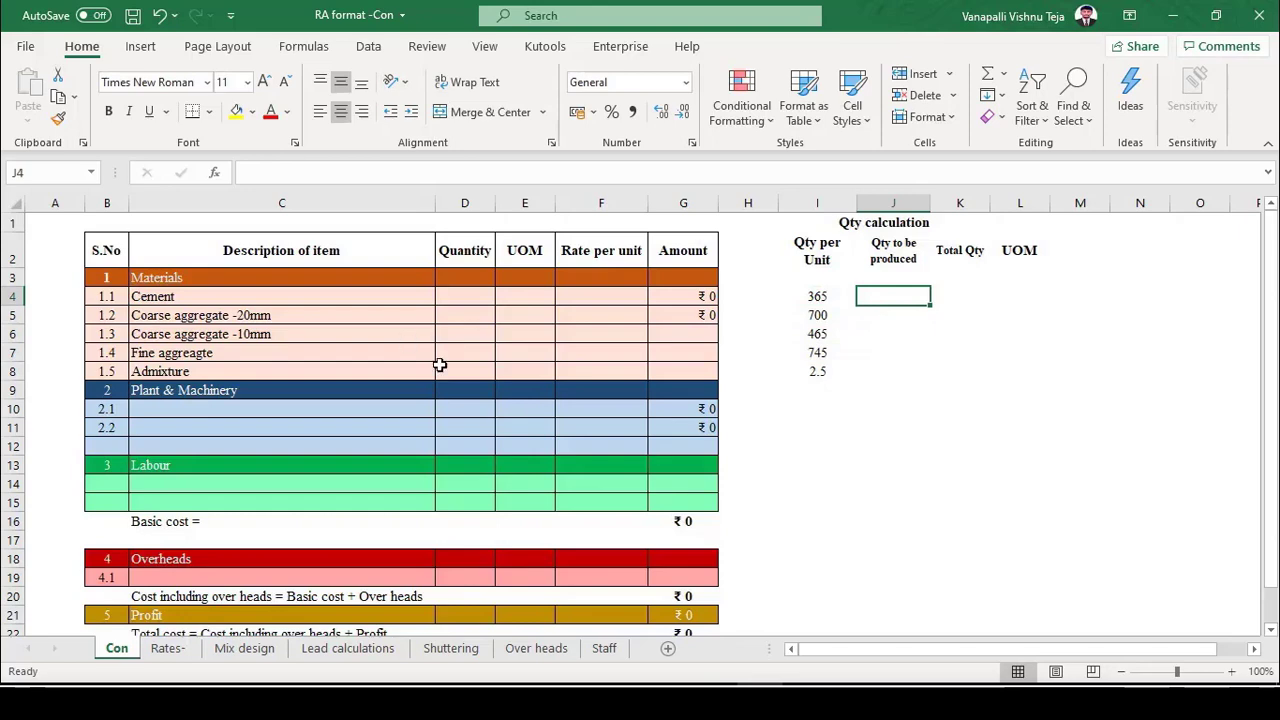
{"action": "type", "text": "="}
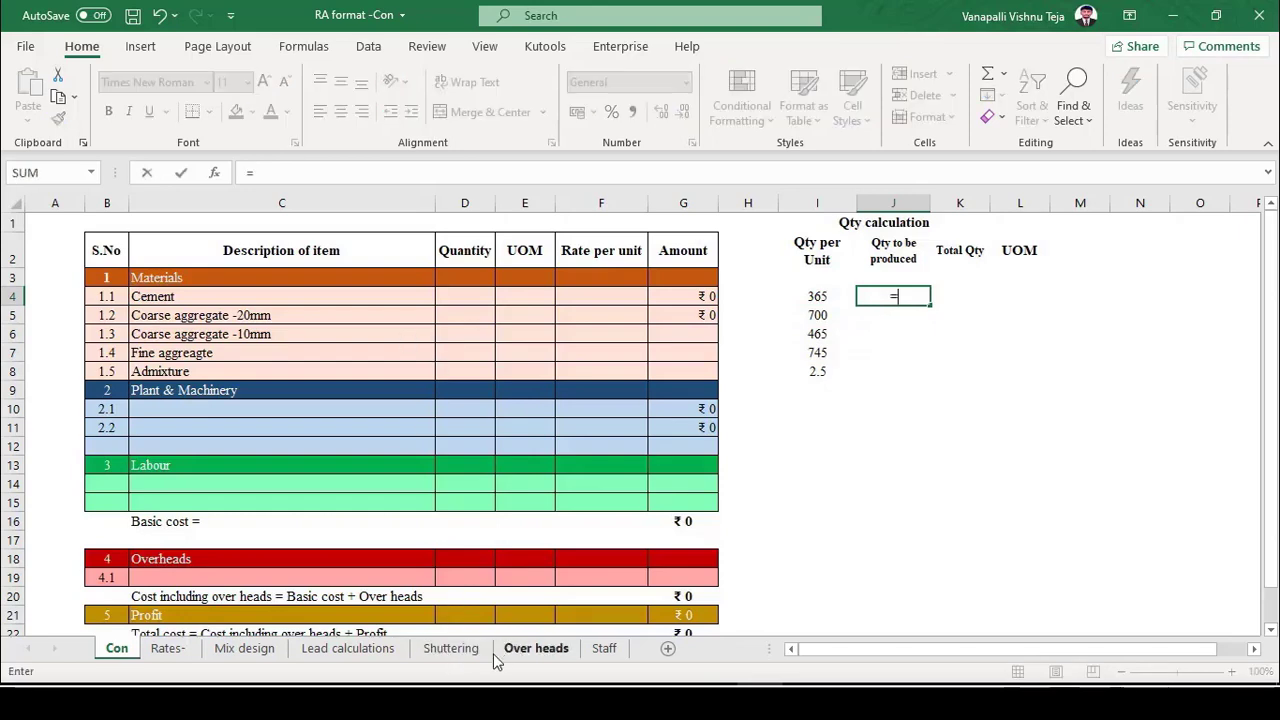
{"action": "left_click", "coordinate": [463, 654]}
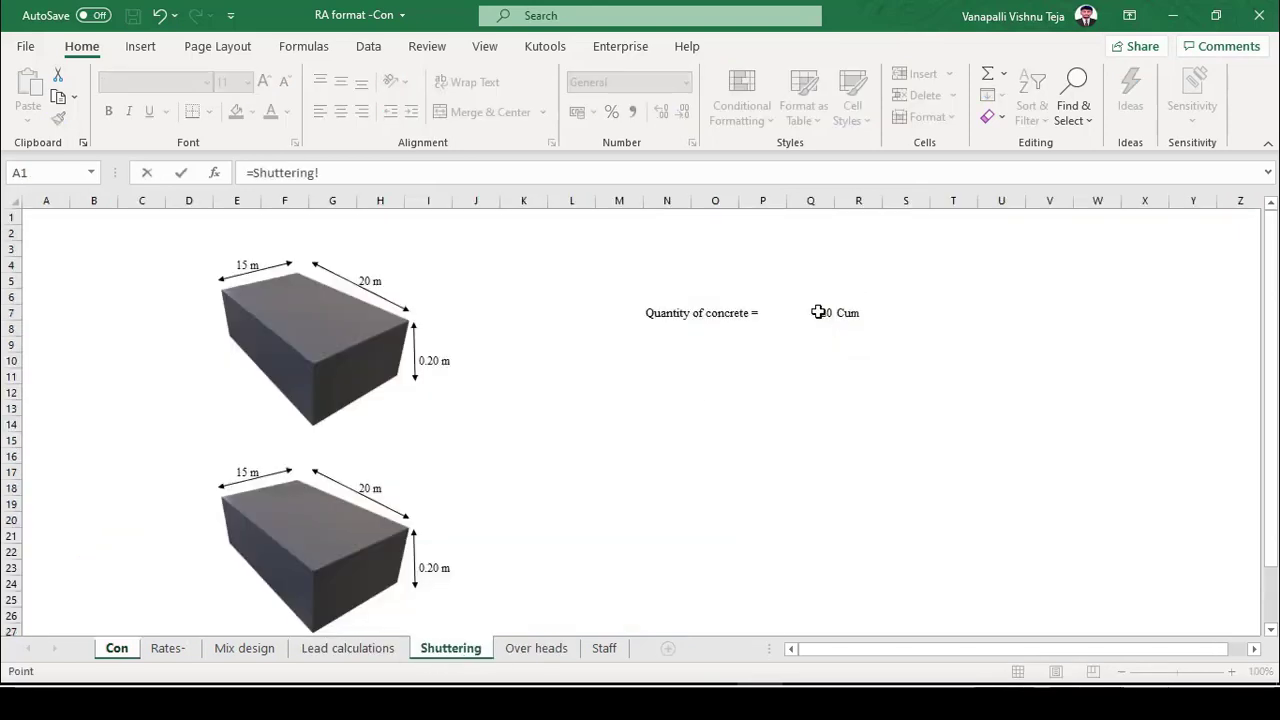
{"action": "left_click", "coordinate": [812, 312]}
{"action": "key", "text": "F4"}
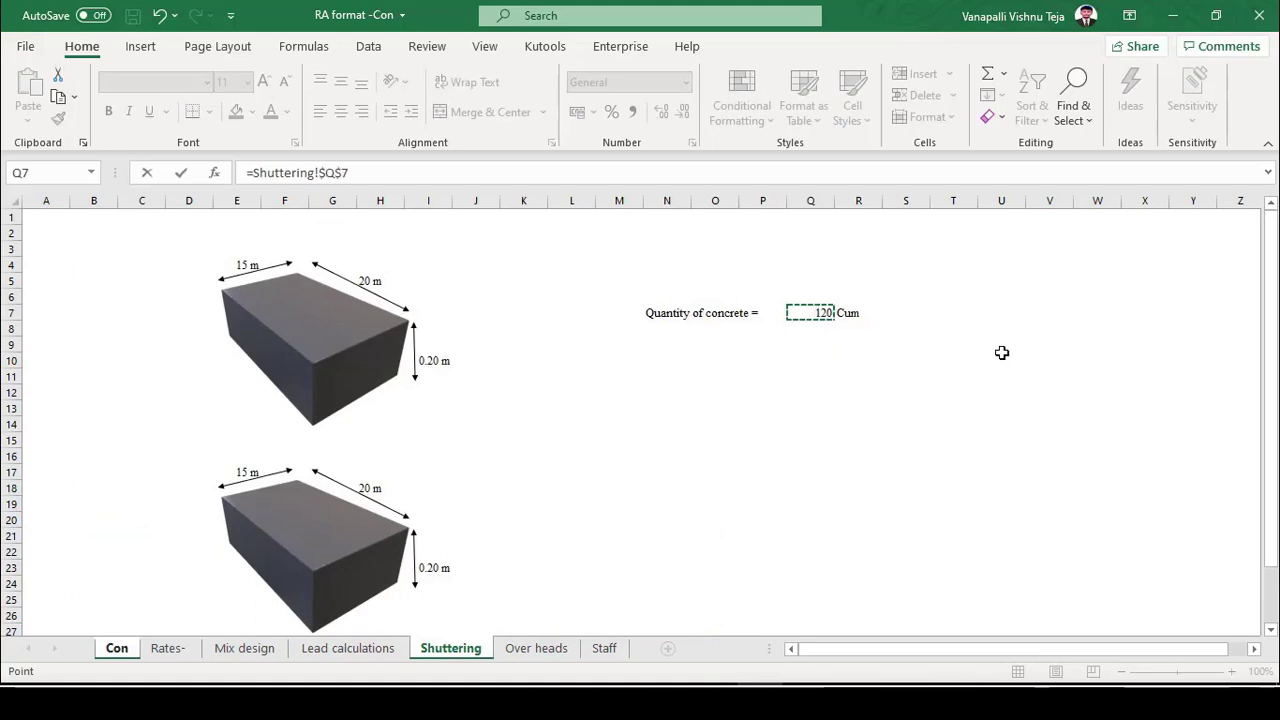
{"action": "key", "text": "ctrl+Return"}
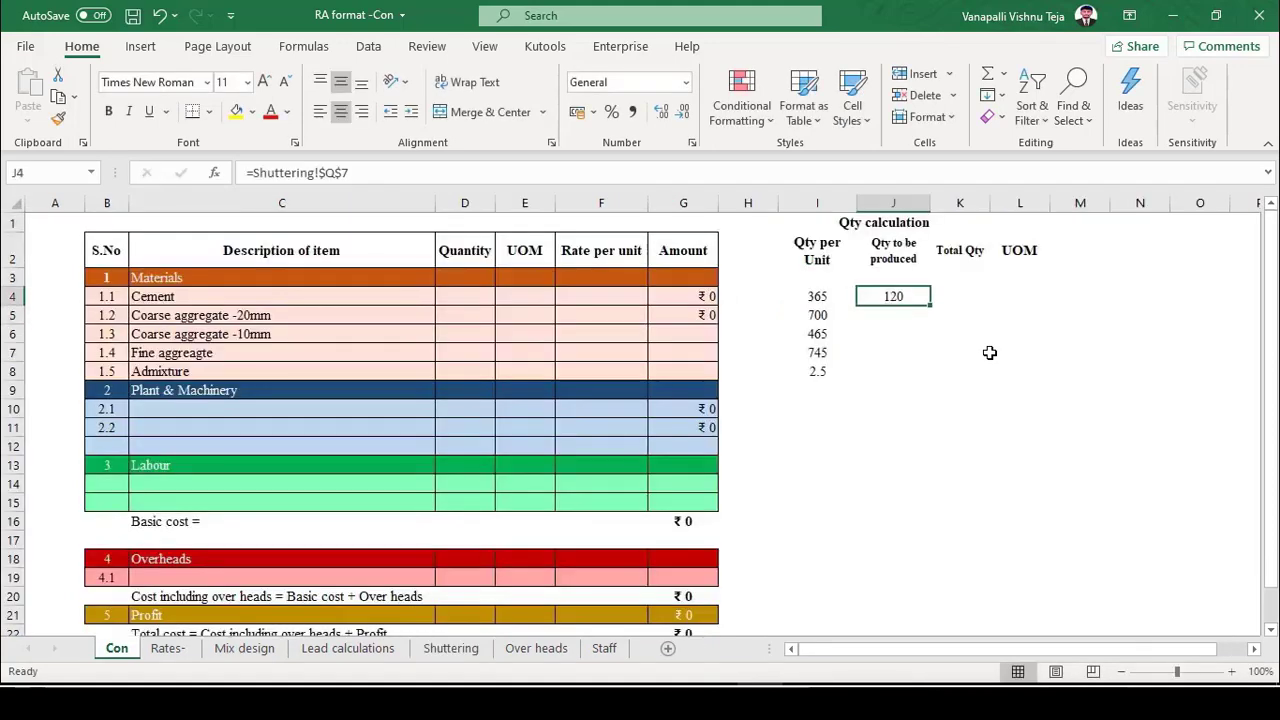
Fill the quantity to be produced formula from J4 down to J8.
{"action": "key", "text": "shift+Down"}
{"action": "key", "text": "shift+Down"}
{"action": "key", "text": "shift+Down"}
{"action": "key", "text": "shift+Down"}
{"action": "key", "text": "ctrl+d"}
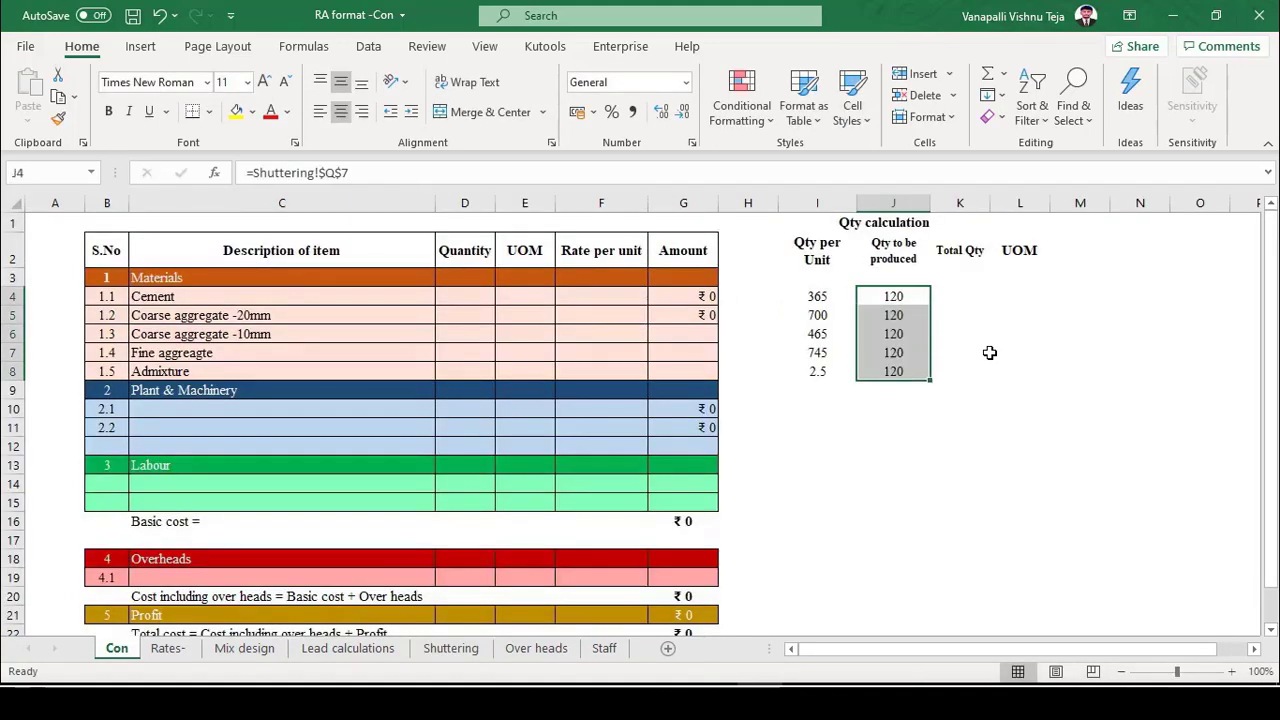
Recheck which Mix design cells the quantity per unit formulas from I4 down to I8 refer to.
{"action": "key", "text": "Left"}
{"action": "key", "text": "F2"}
{"action": "key", "text": "Escape"}
{"action": "key", "text": "Down"}
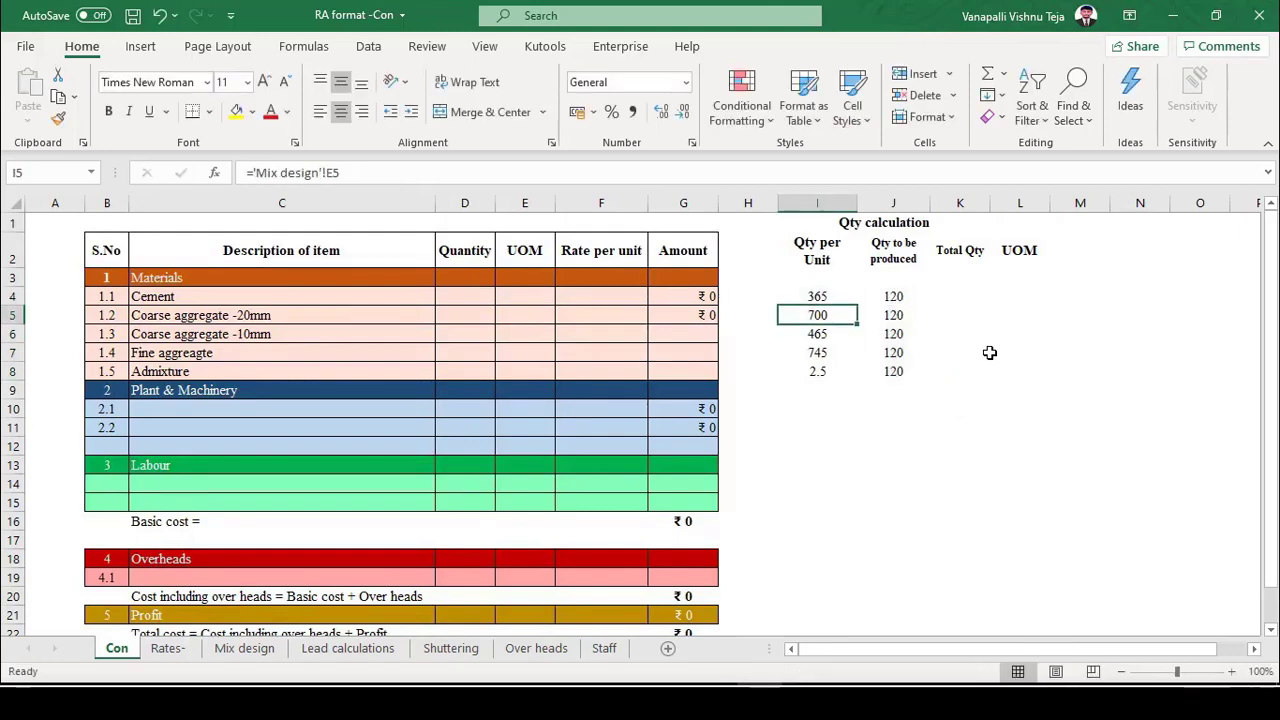
{"action": "key", "text": "F2"}
{"action": "key", "text": "Escape"}
{"action": "key", "text": "Down"}
{"action": "key", "text": "Down"}
{"action": "key", "text": "F2"}
{"action": "key", "text": "Escape"}
{"action": "key", "text": "Down"}
{"action": "key", "text": "F2"}
{"action": "key", "text": "Escape"}
{"action": "key", "text": "Right"}
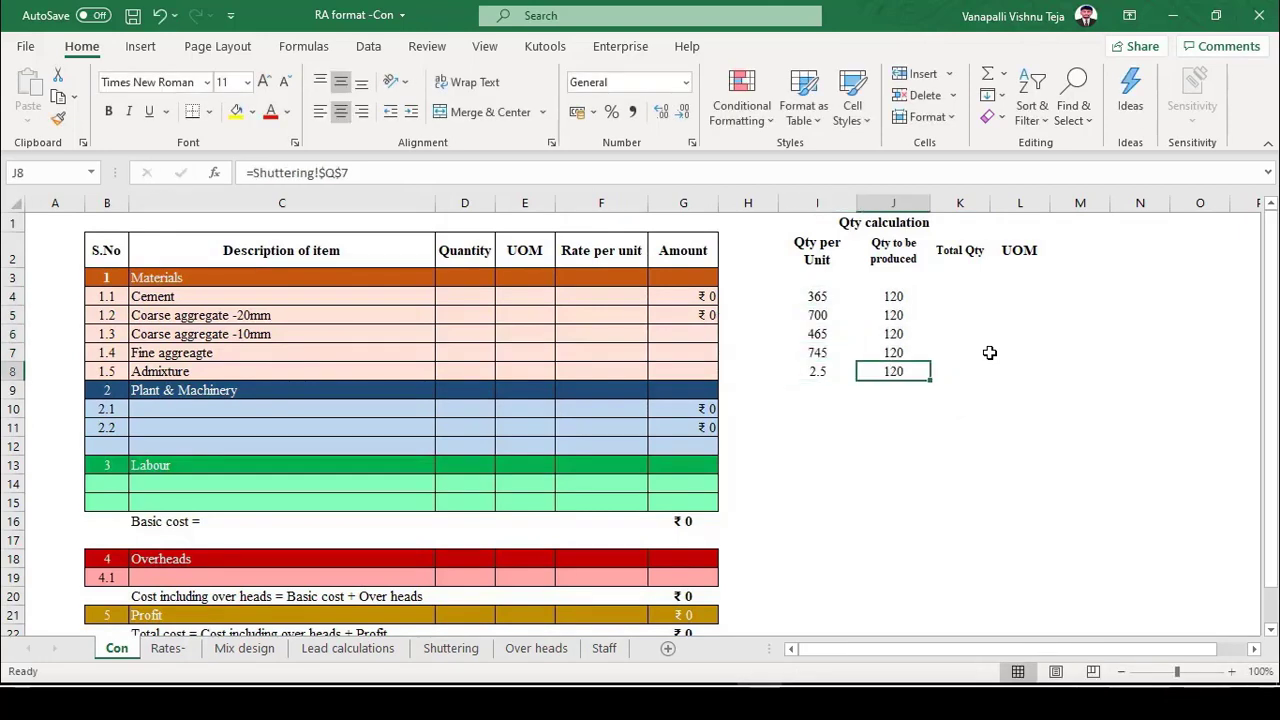
Check the Shuttering reference in J4 and review the cement row's quantity per unit and quantity to be produced.
{"action": "key", "text": "Up"}
{"action": "key", "text": "Up"}
{"action": "key", "text": "Up"}
{"action": "key", "text": "Up"}
{"action": "key", "text": "Up"}
{"action": "key", "text": "Down"}
{"action": "key", "text": "F2"}
{"action": "key", "text": "Escape"}
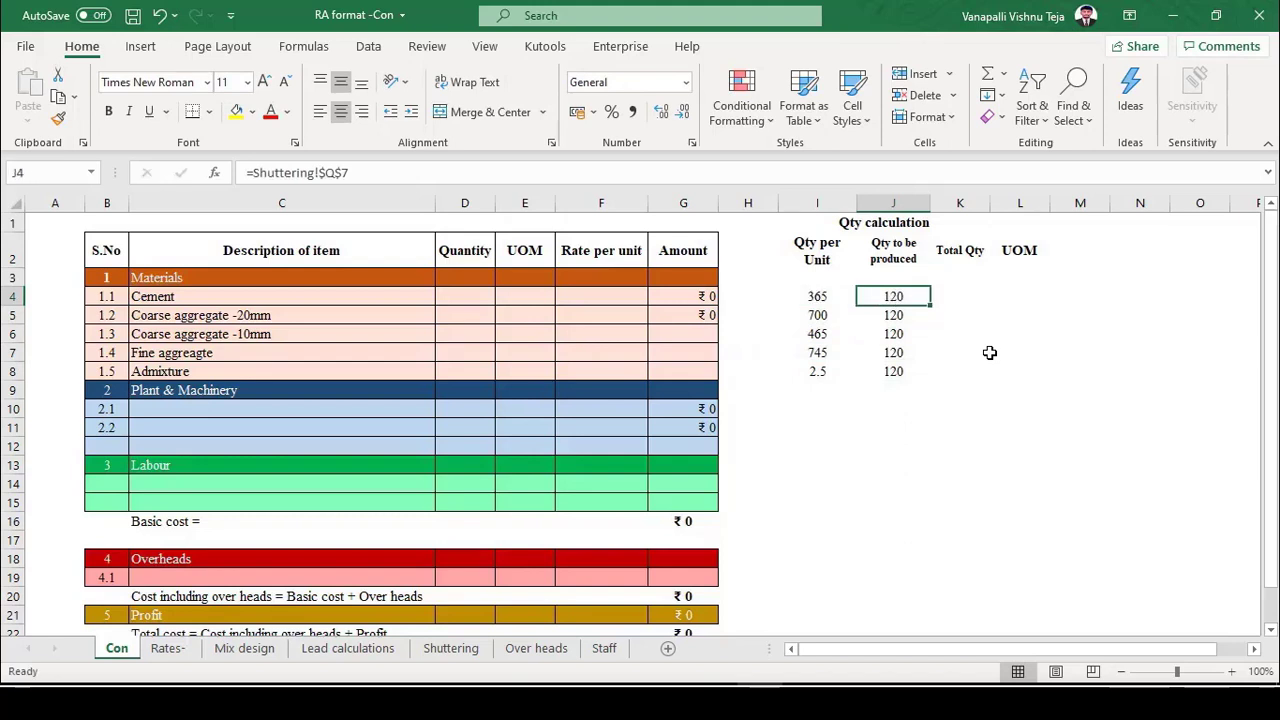
{"action": "key", "text": "Right"}
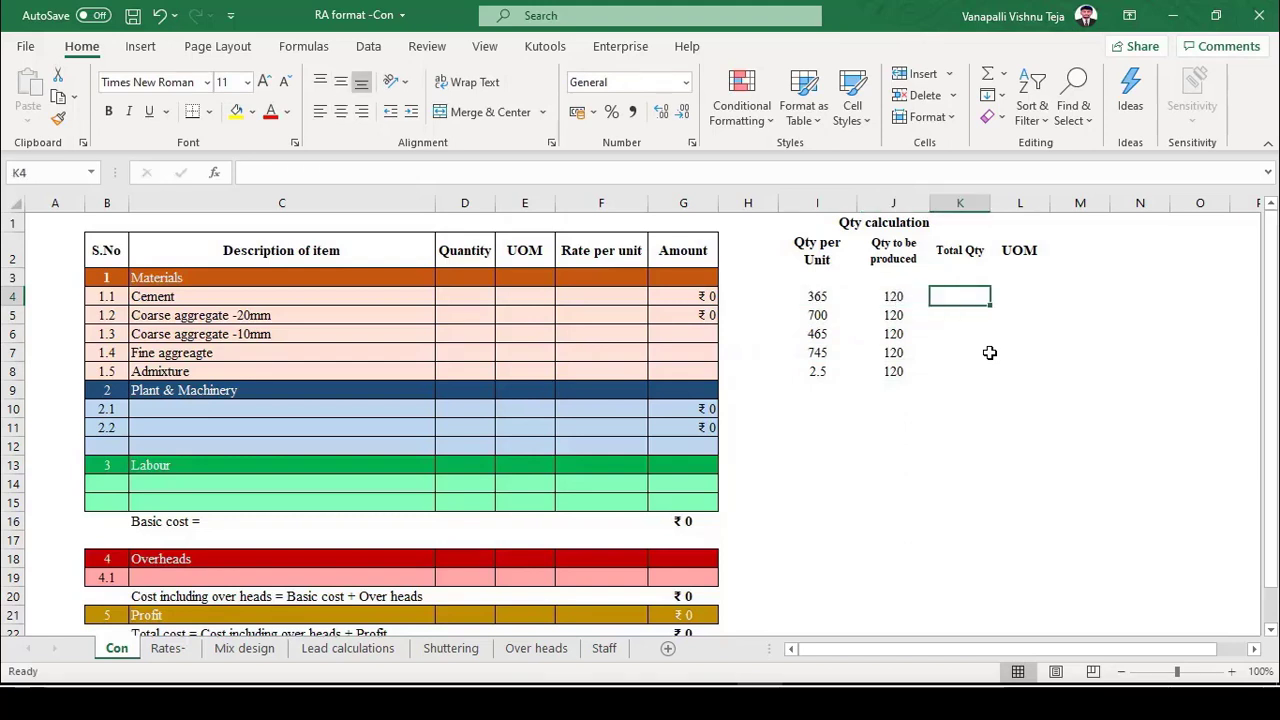
{"action": "left_click", "coordinate": [981, 204]}
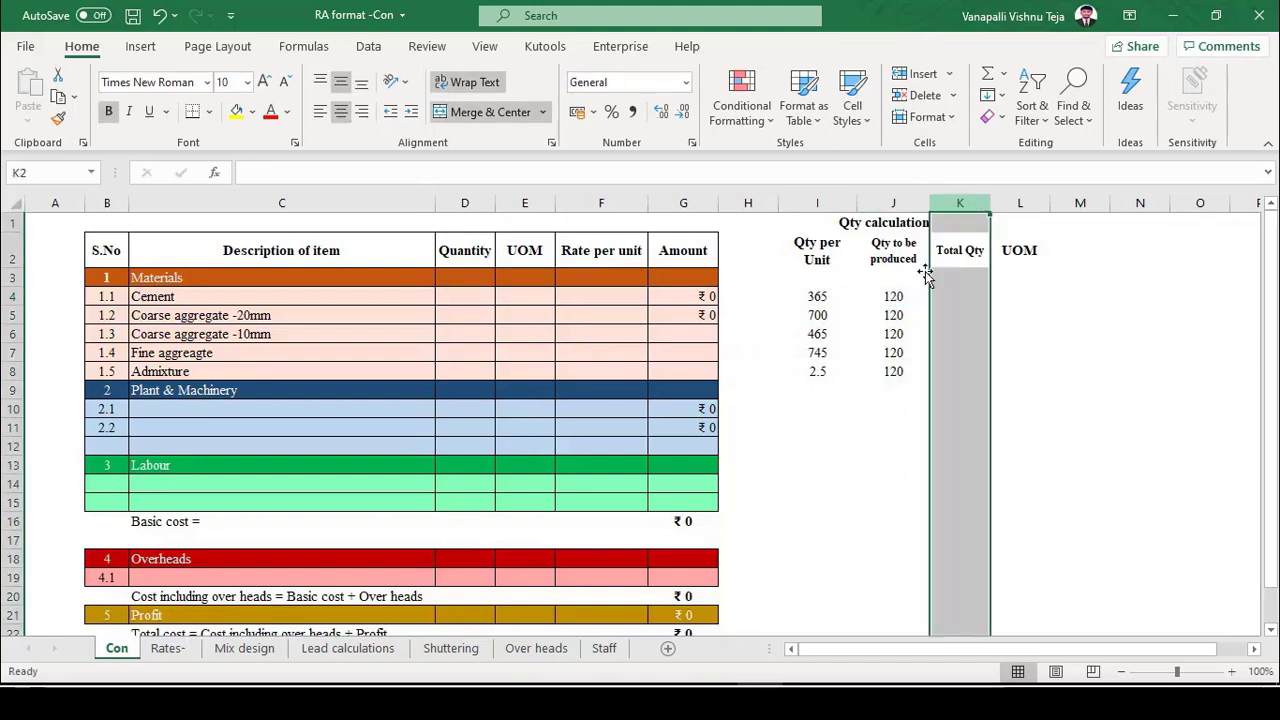
{"action": "left_click", "coordinate": [817, 300]}
{"action": "left_click", "coordinate": [893, 298]}
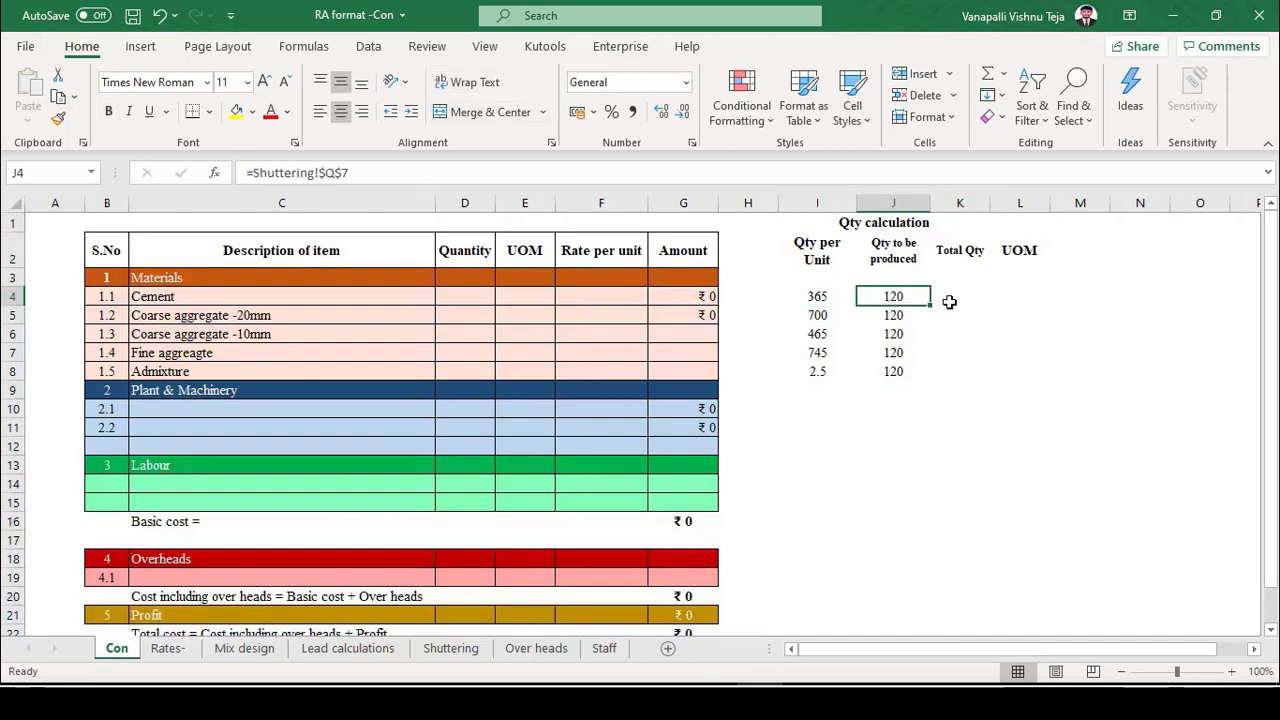
{"action": "left_click", "coordinate": [957, 301]}
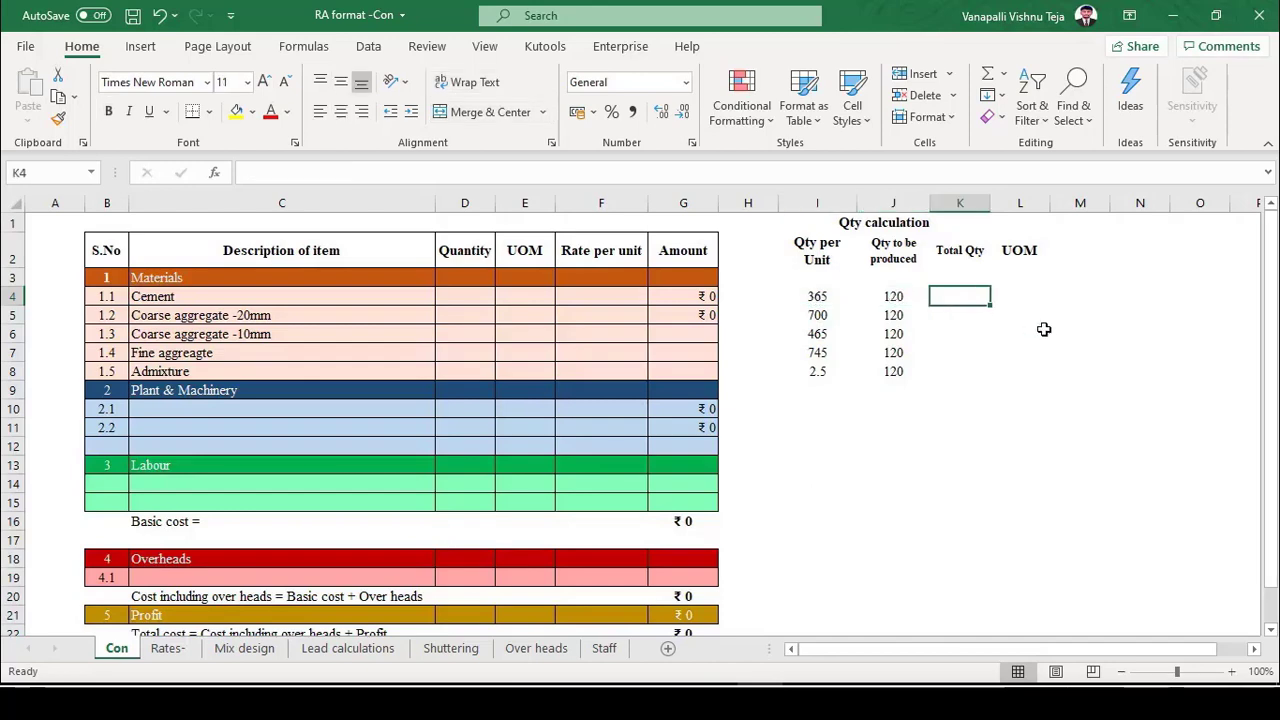
Compare the source references of the cement quantity formulas in I4 and J4.
{"action": "type", "text": "="}
{"action": "key", "text": "Escape"}
{"action": "key", "text": "Left"}
{"action": "key", "text": "Left"}
{"action": "key", "text": "Left"}
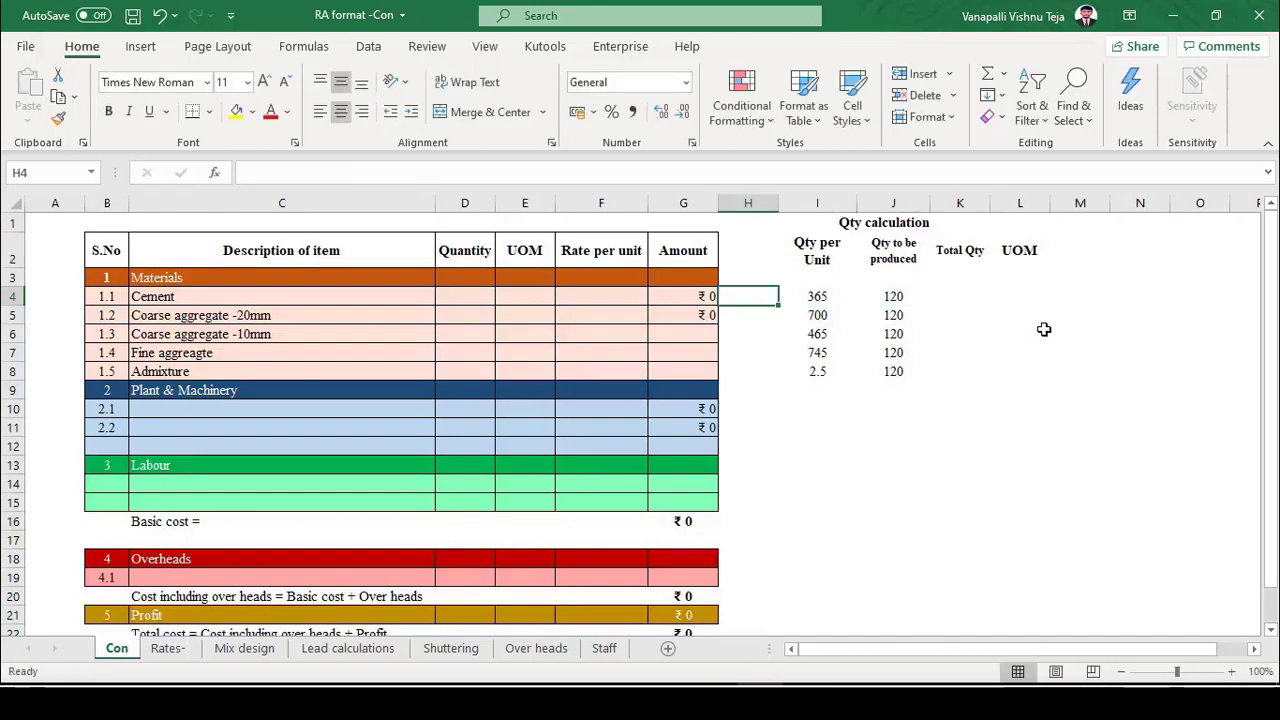
{"action": "key", "text": "Right"}
{"action": "key", "text": "F2"}
{"action": "key", "text": "Escape"}
{"action": "key", "text": "Right"}
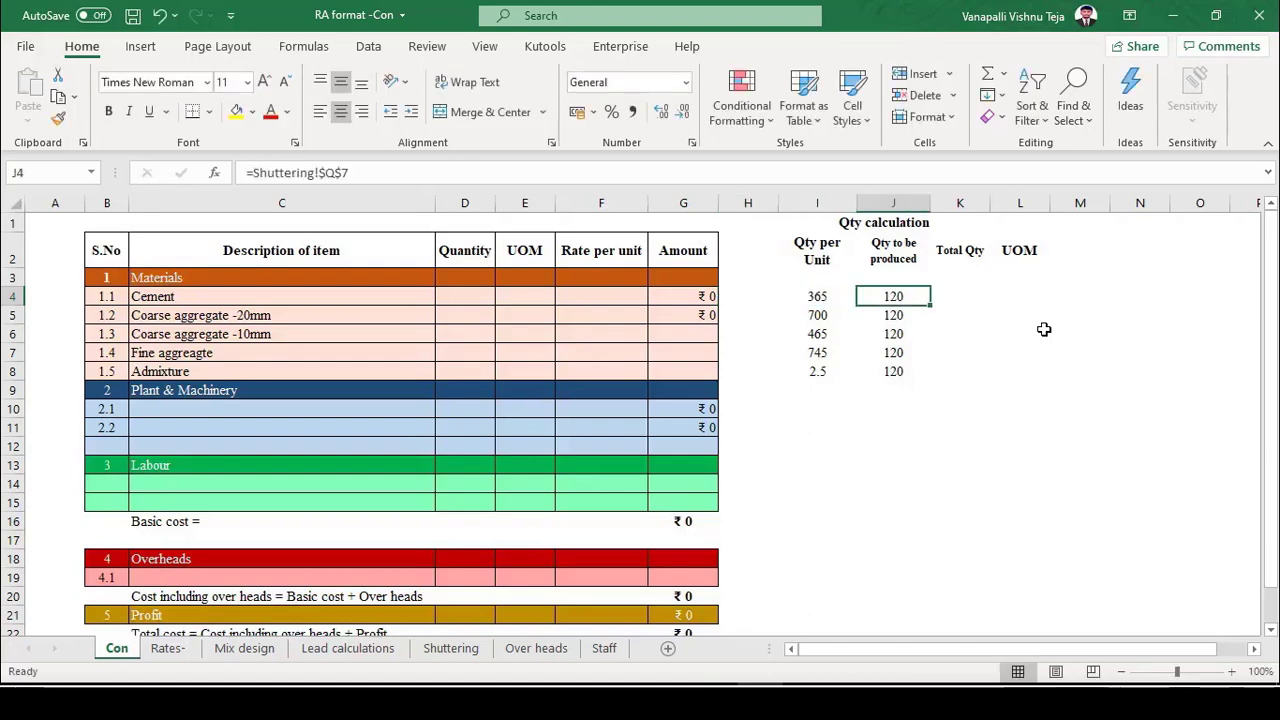
{"action": "key", "text": "Left"}
{"action": "key", "text": "F2"}
{"action": "key", "text": "Right"}
{"action": "key", "text": "Left"}
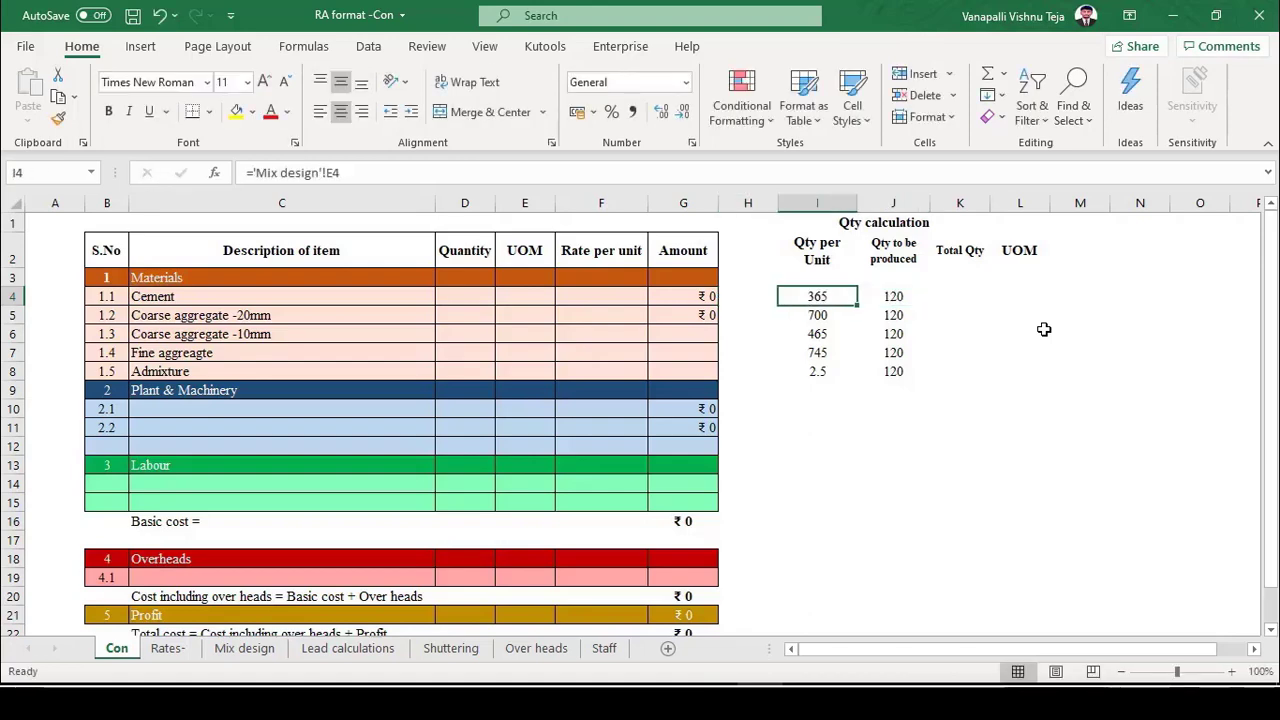
Calculate the cement total quantity in K4 with the formula =I4*J4.
{"action": "key", "text": "Right"}
{"action": "key", "text": "Right"}
{"action": "type", "text": "="}
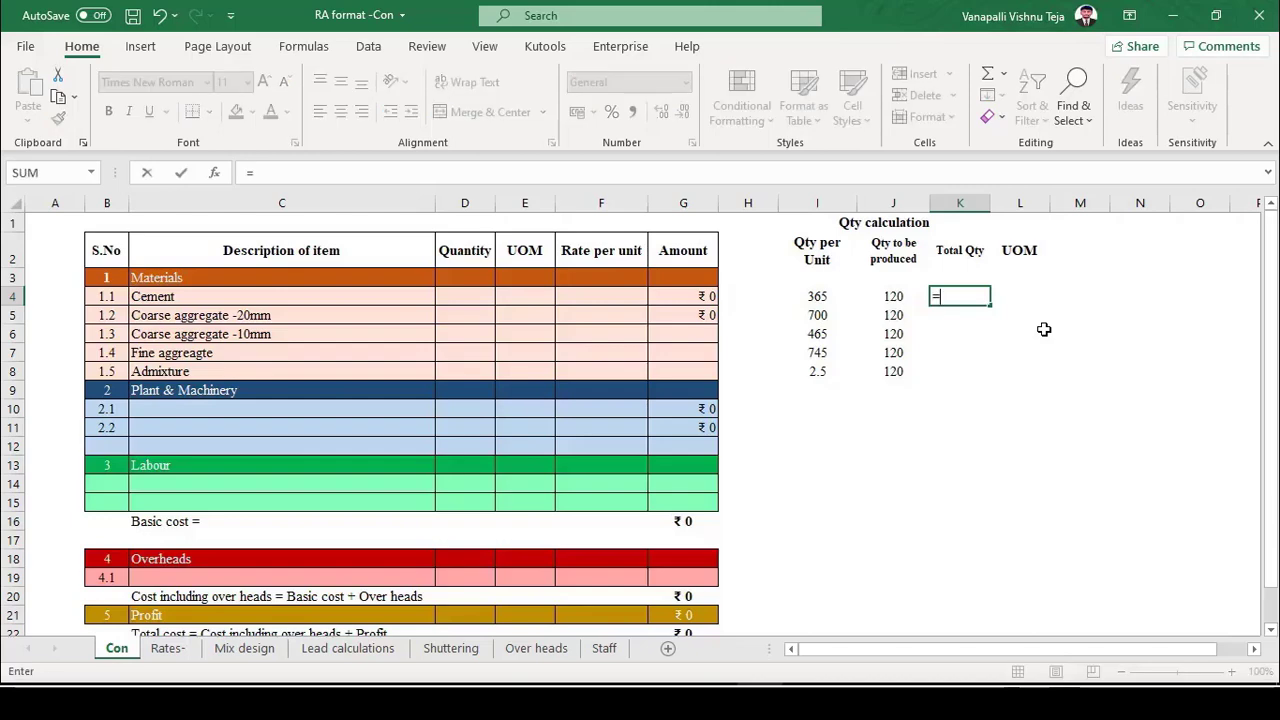
{"action": "key", "text": "Left"}
{"action": "key", "text": "Left"}
{"action": "type", "text": "*"}
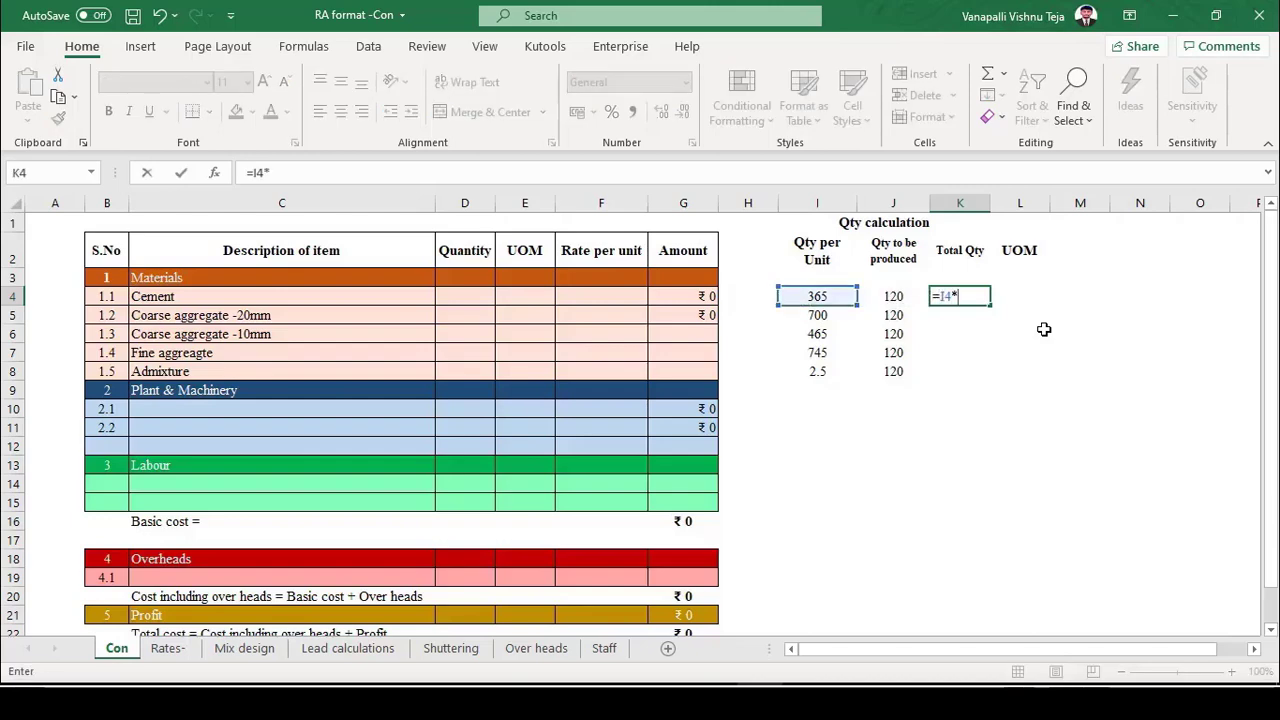
{"action": "key", "text": "Left"}
{"action": "key", "text": "Return"}
{"action": "key", "text": "Up"}
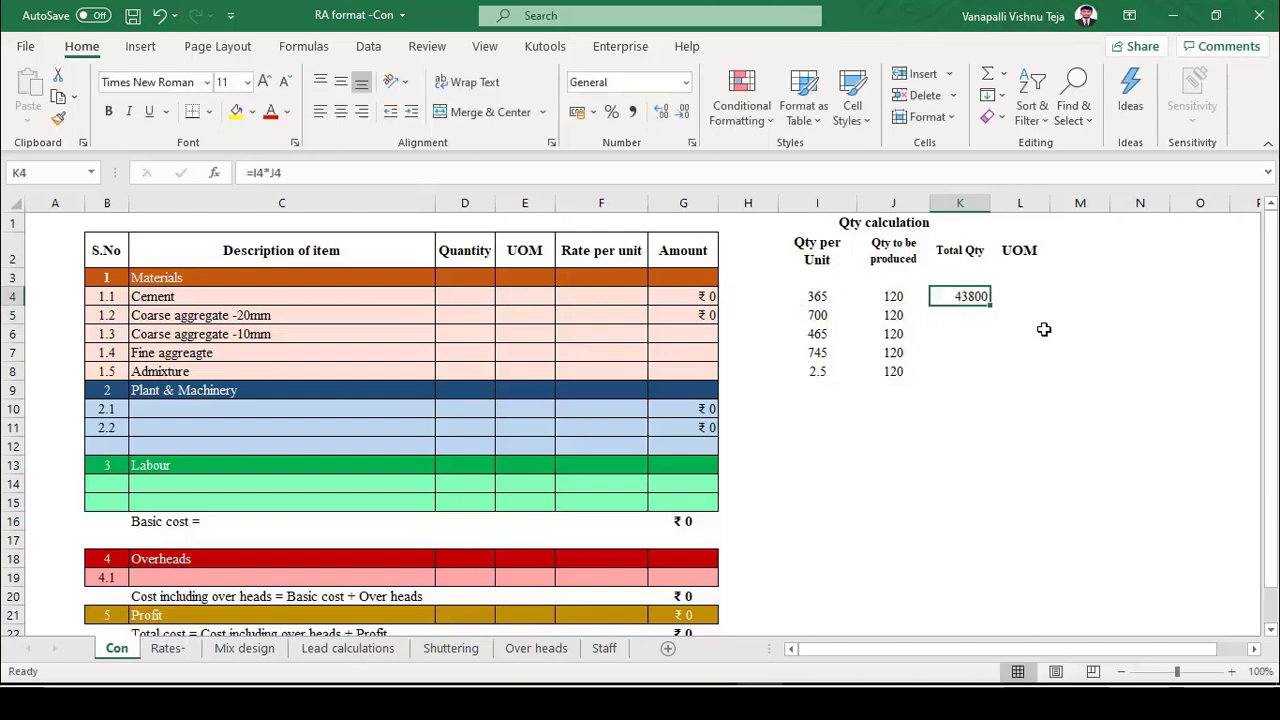
Format K4 with a thousands separator and no decimals, and fill its total quantity formula down to K8.
{"action": "key", "text": "ctrl+shift+1"}
{"action": "left_click", "coordinate": [683, 112]}
{"action": "left_click", "coordinate": [683, 112]}
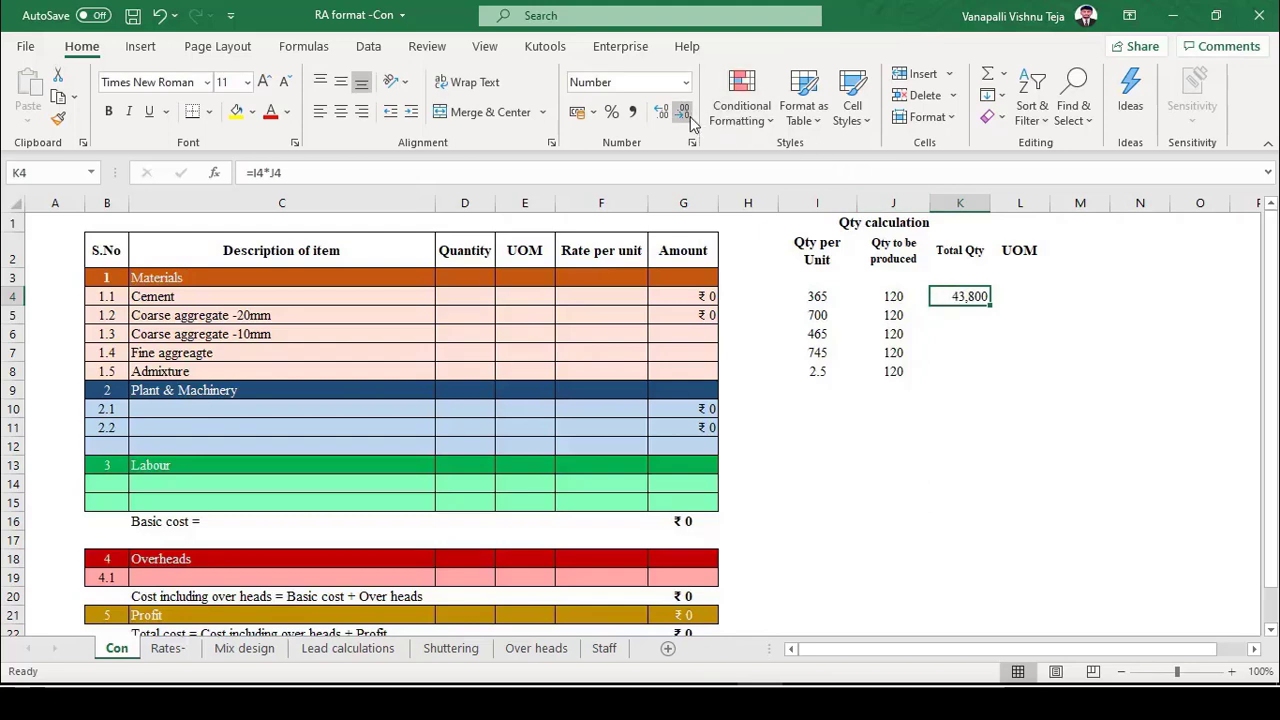
{"action": "key", "text": "shift+Down"}
{"action": "key", "text": "shift+Down"}
{"action": "key", "text": "shift+Down"}
{"action": "key", "text": "ctrl+d"}
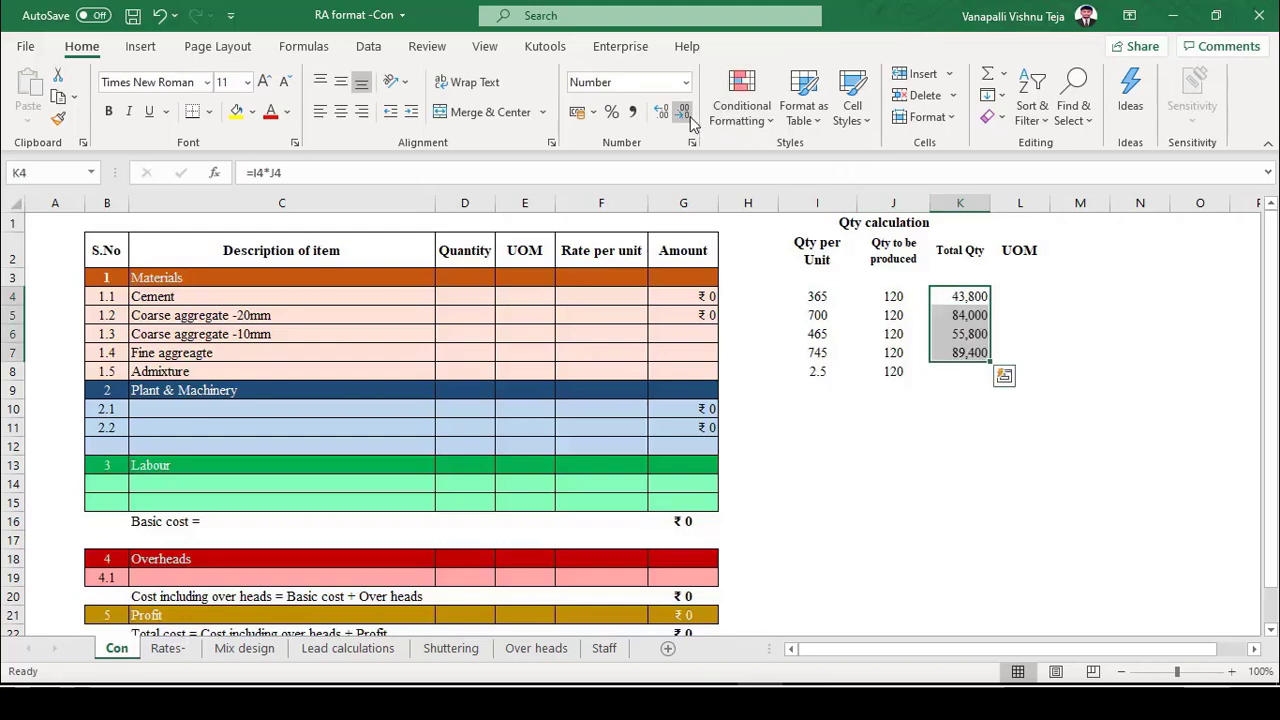
{"action": "key", "text": "shift+Down"}
{"action": "key", "text": "ctrl+d"}
Check which cells the filled total quantity formulas in column K multiply.
{"action": "key", "text": "Down"}
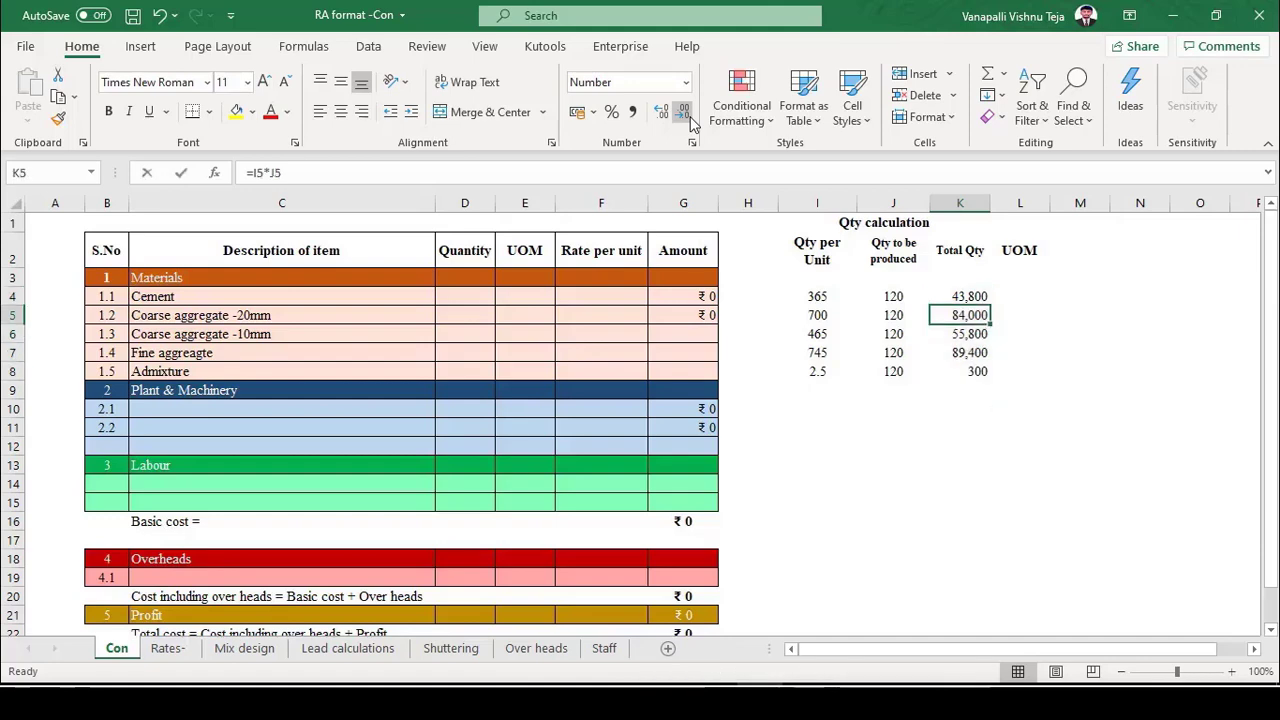
{"action": "key", "text": "Down"}
{"action": "key", "text": "F2"}
{"action": "key", "text": "Return"}
{"action": "key", "text": "F2"}
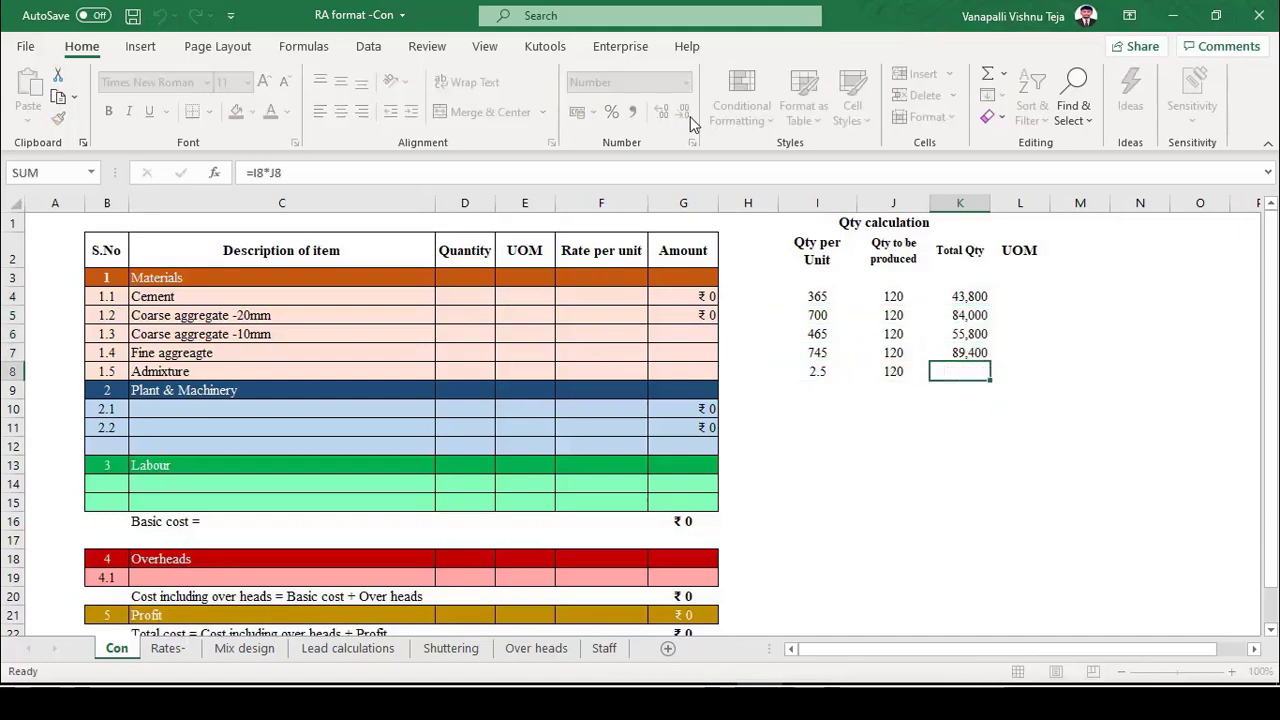
{"action": "key", "text": "Escape"}
{"action": "key", "text": "F2"}
{"action": "key", "text": "shift+Return"}
{"action": "key", "text": "F2"}
{"action": "key", "text": "shift+Return"}
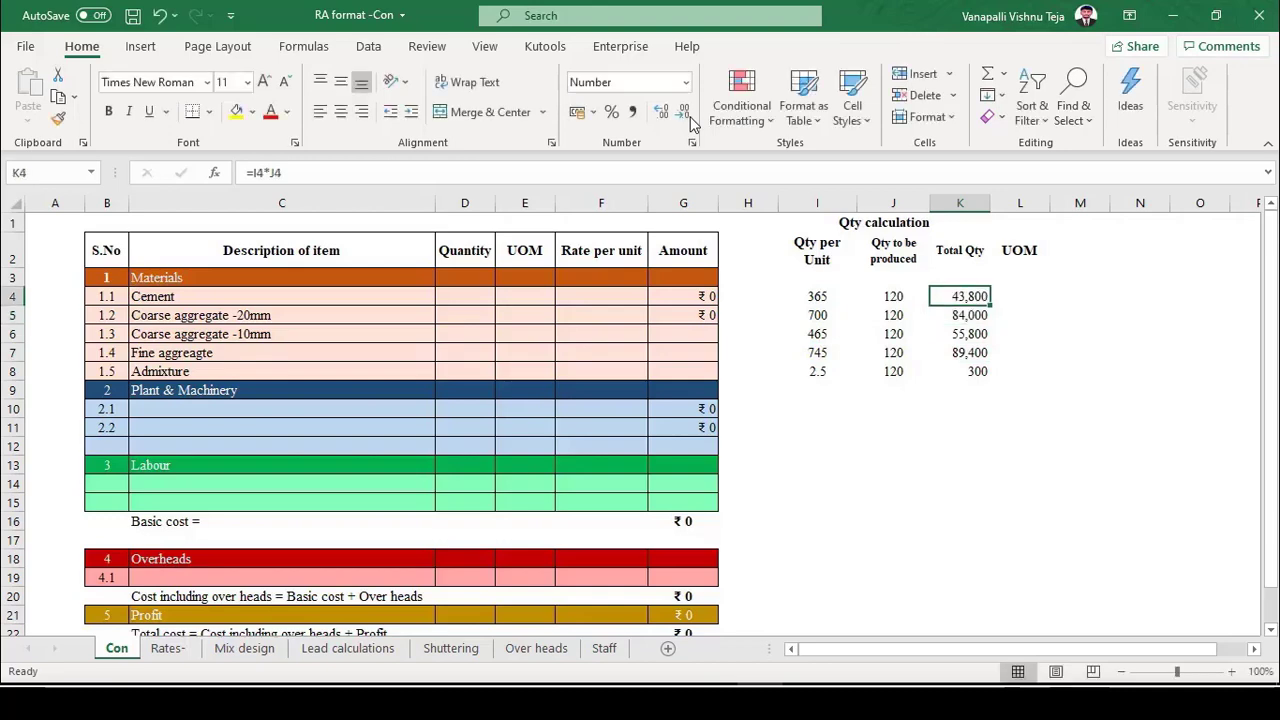
{"action": "key", "text": "F2"}
{"action": "key", "text": "Escape"}
Examine the units of measure and total rates of the five materials on the Rates- sheet.
{"action": "left_click", "coordinate": [167, 648]}
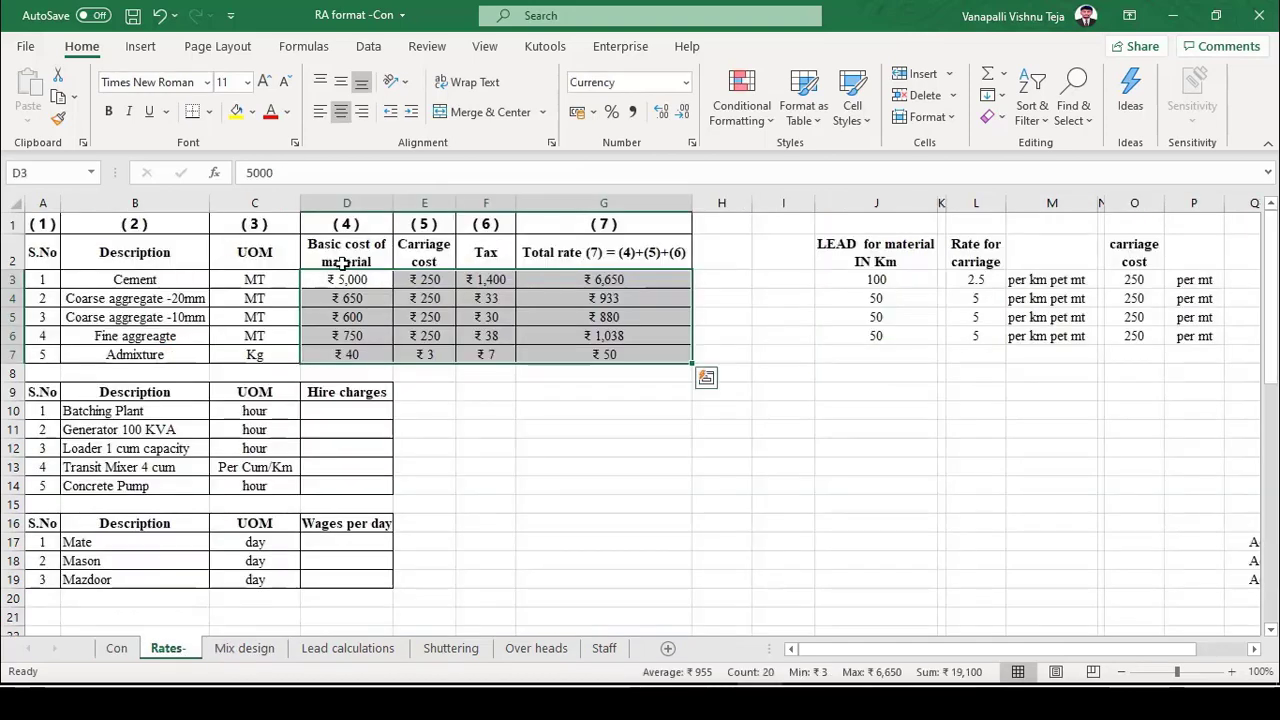
{"action": "left_click_drag", "start_coordinate": [255, 286], "coordinate": [258, 337]}
{"action": "left_click_drag", "start_coordinate": [259, 350], "coordinate": [262, 338]}
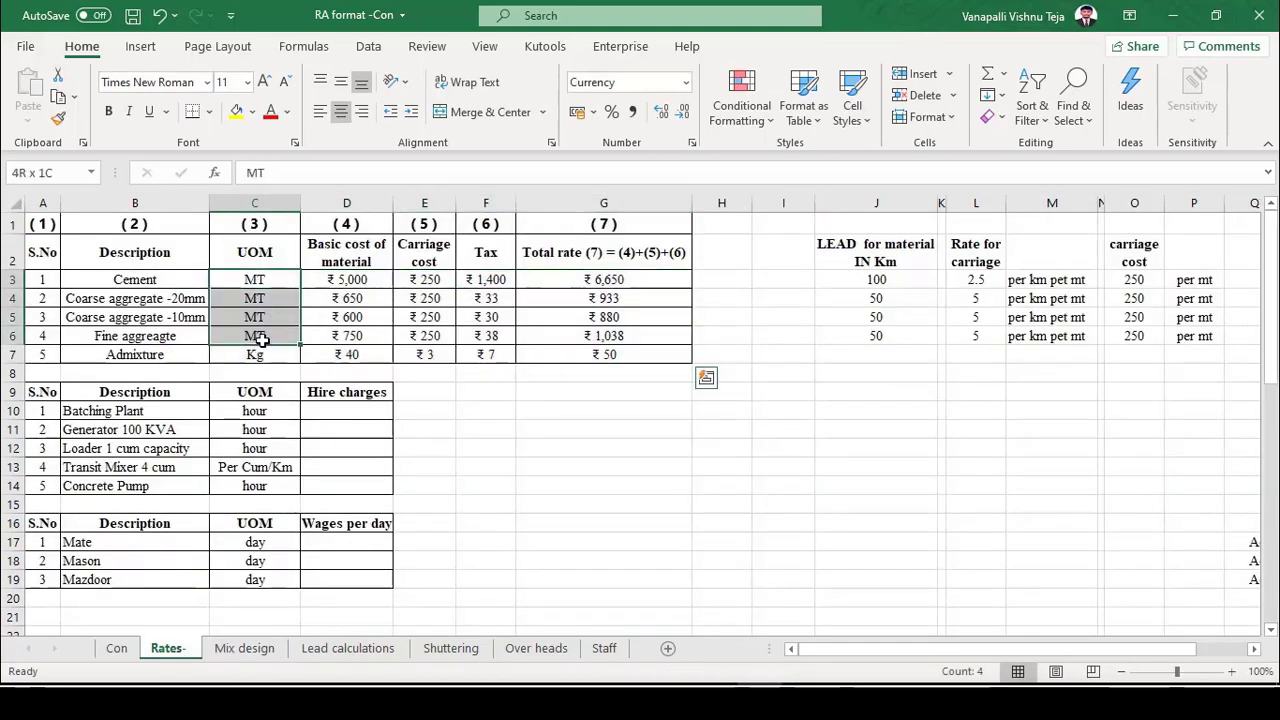
{"action": "type", "text": "MT MT MT MT"}
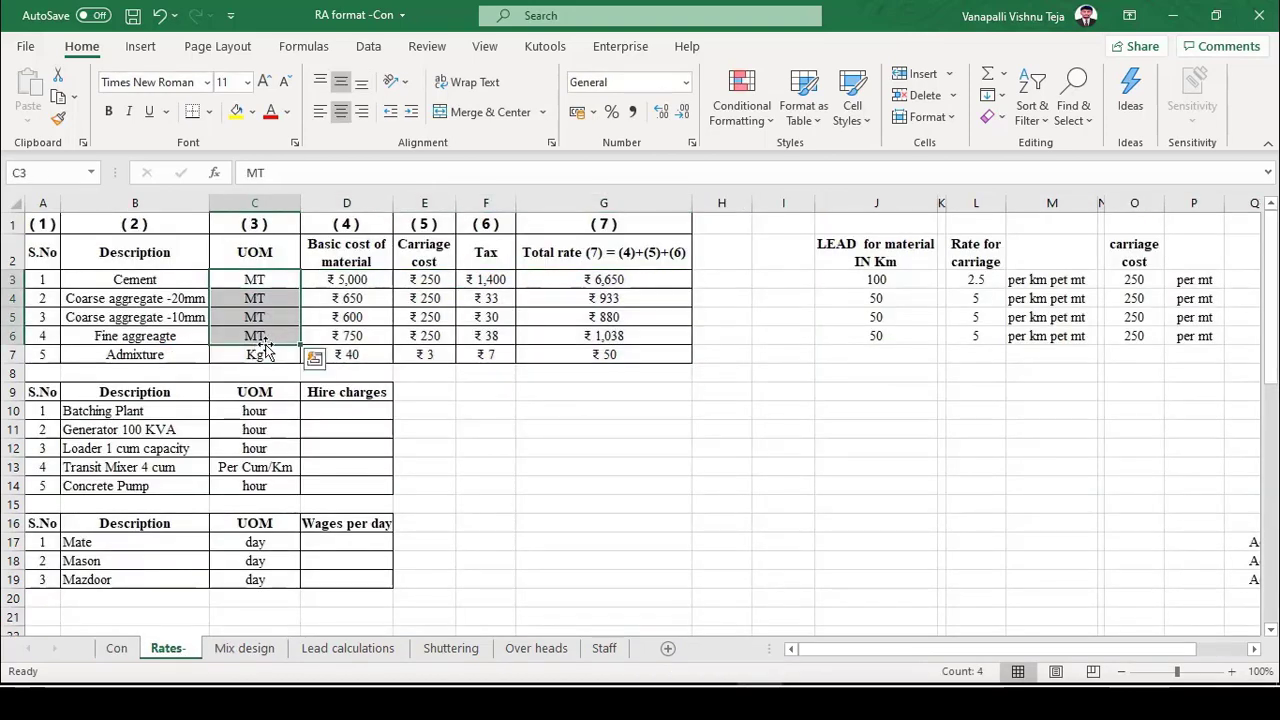
{"action": "left_click", "coordinate": [150, 280]}
{"action": "left_click", "coordinate": [140, 299]}
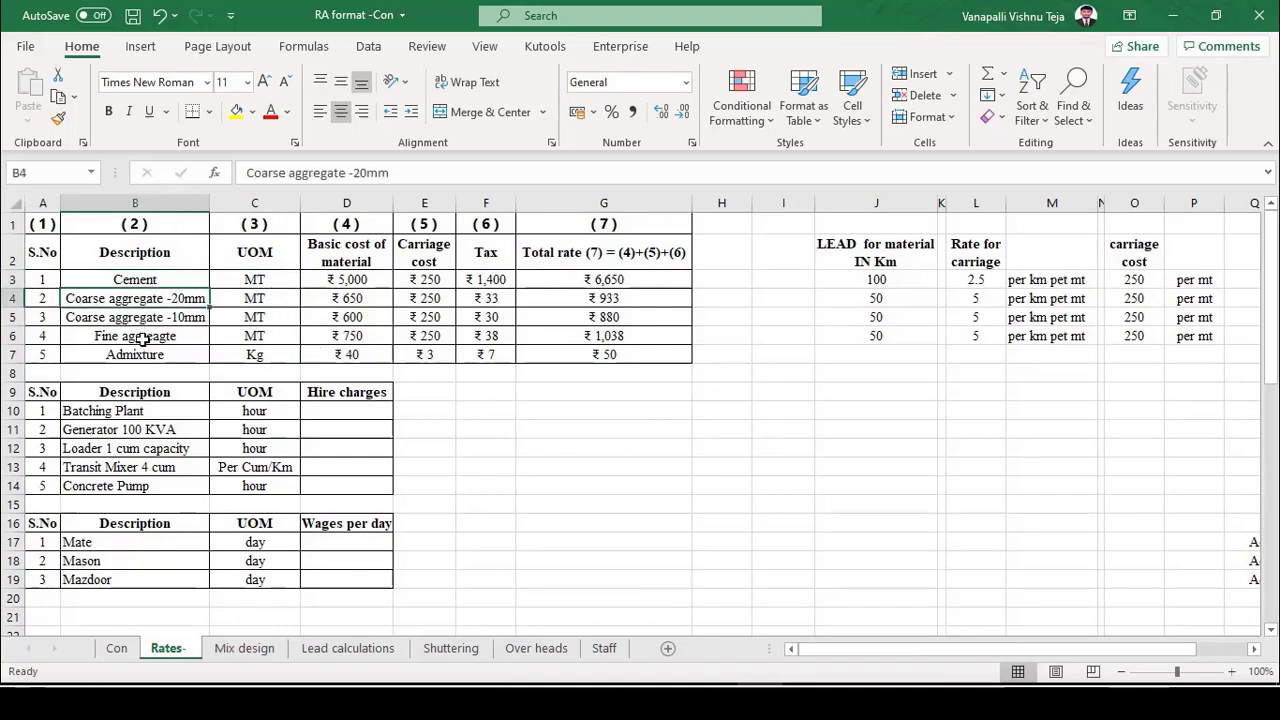
{"action": "left_click", "coordinate": [143, 336]}
{"action": "left_click_drag", "start_coordinate": [252, 337], "coordinate": [255, 298]}
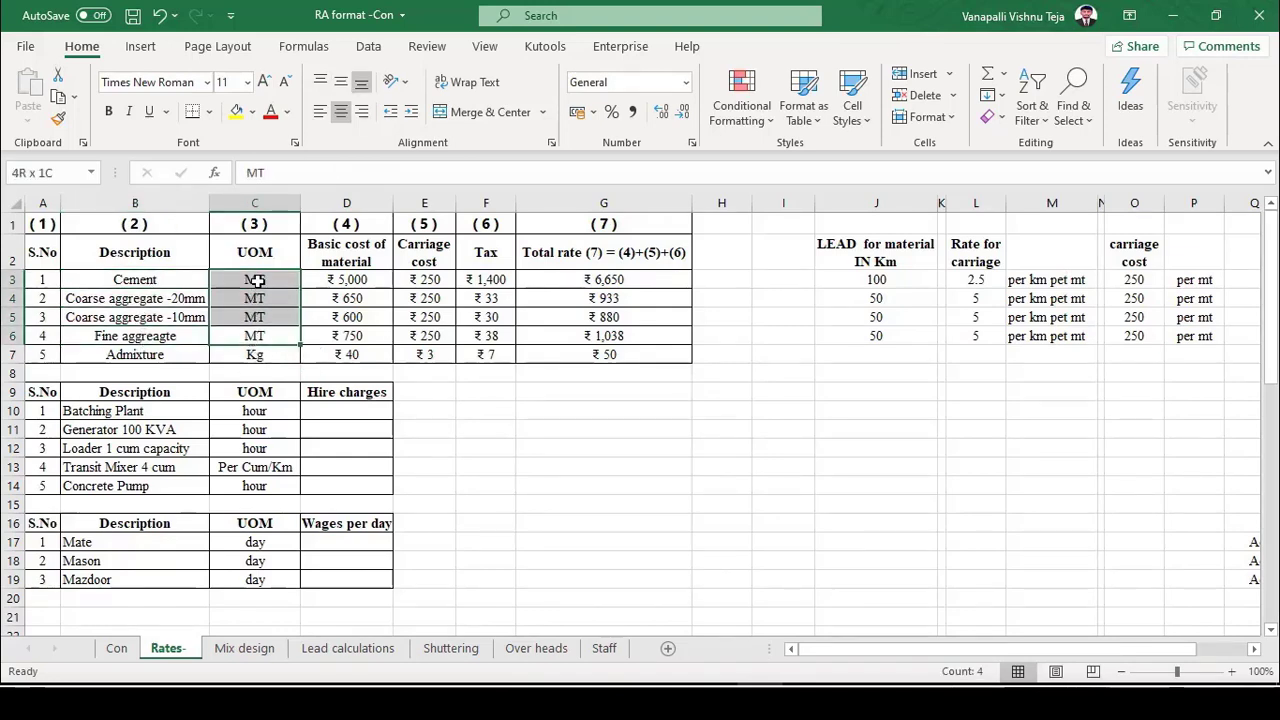
{"action": "left_click_drag", "start_coordinate": [582, 283], "coordinate": [582, 337]}
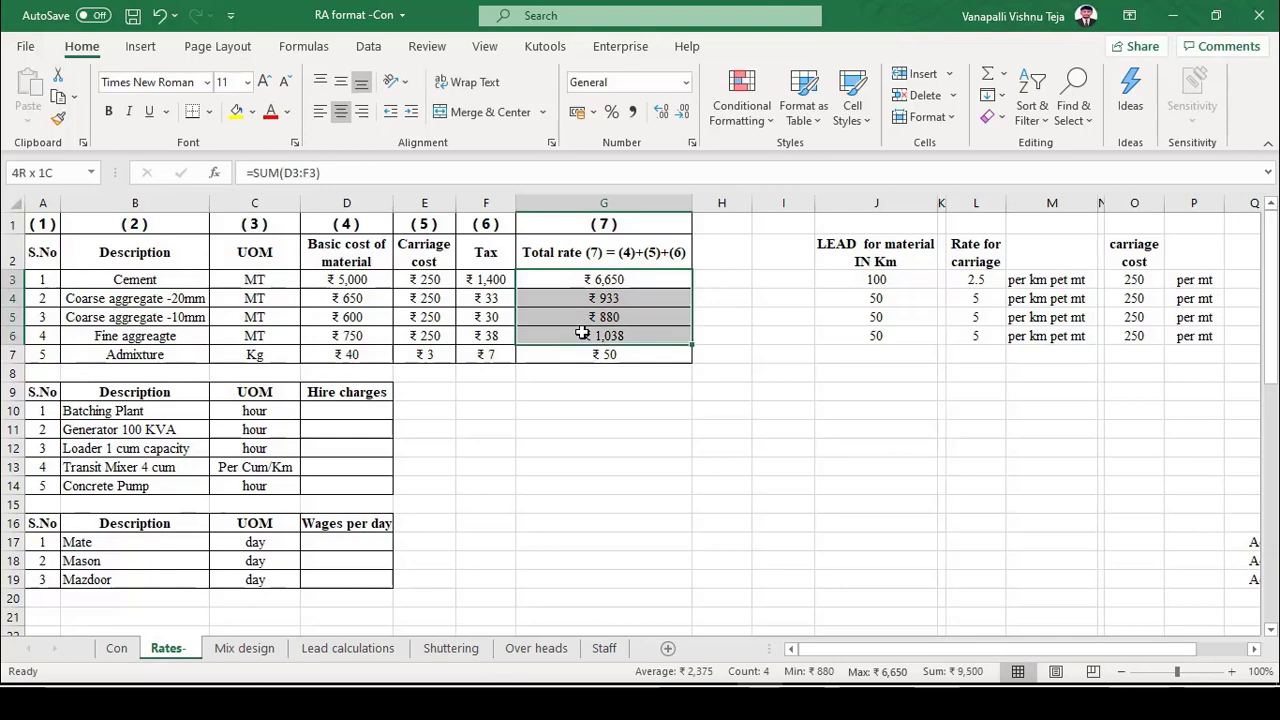
{"action": "double_click", "coordinate": [272, 357]}
{"action": "key", "text": "Escape"}
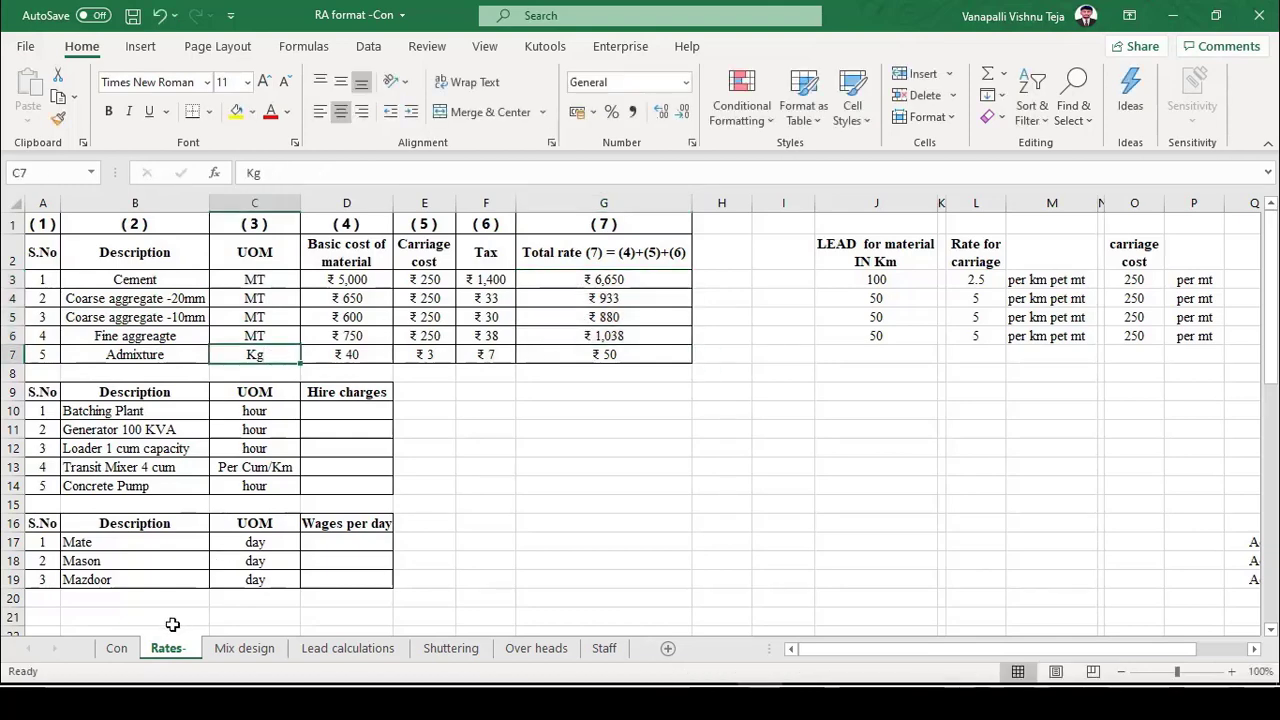
Enter Kg as the admixture's unit of measure in L8 of the Con sheet and center it.
{"action": "left_click", "coordinate": [117, 648]}
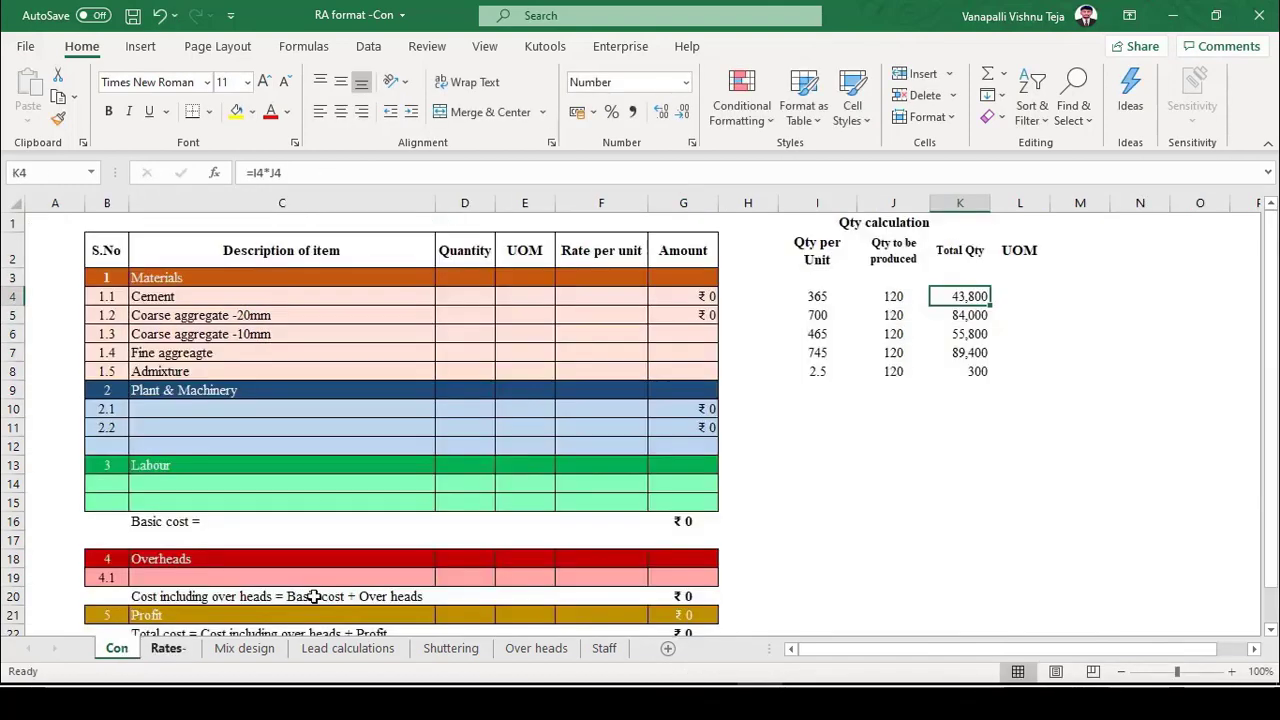
{"action": "left_click", "coordinate": [970, 370]}
{"action": "left_click", "coordinate": [1002, 371]}
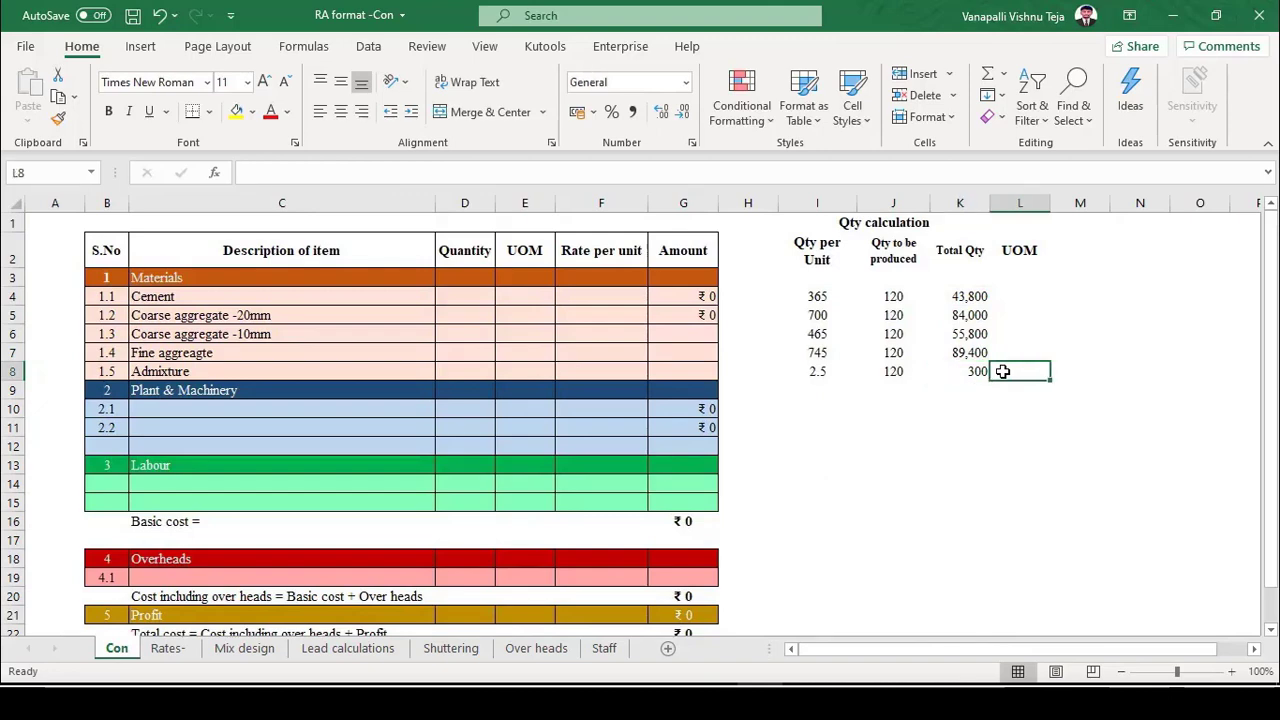
{"action": "type", "text": "Kg"}
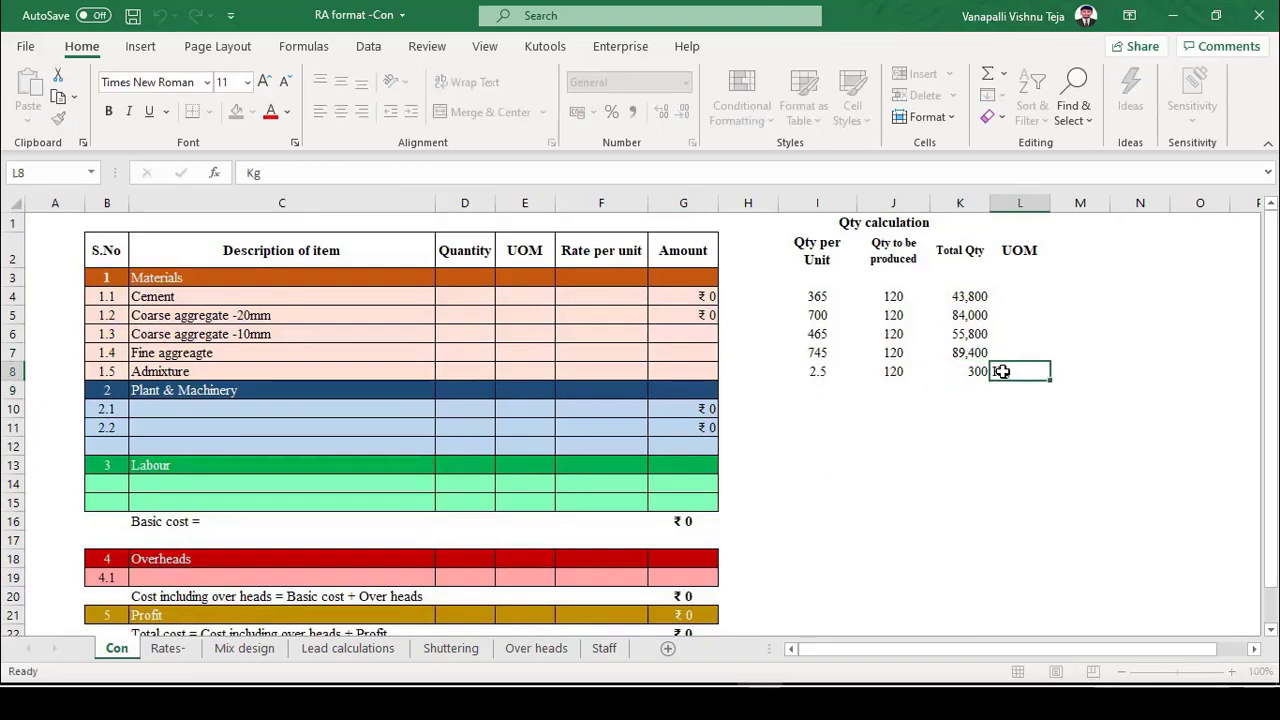
{"action": "key", "text": "ctrl+Return"}
{"action": "left_click", "coordinate": [340, 111]}
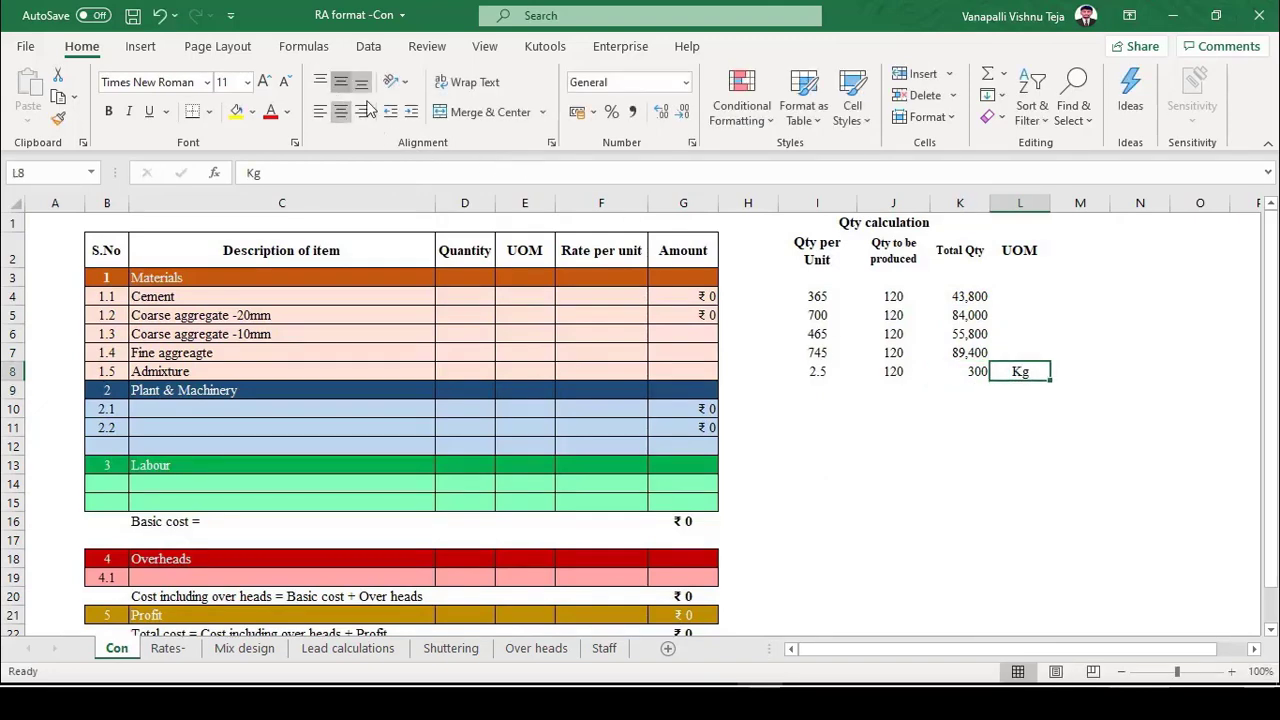
Convert the cement total quantity in K4 to metric tons by changing the formula to =I4*J4/1000.
{"action": "left_click", "coordinate": [968, 297]}
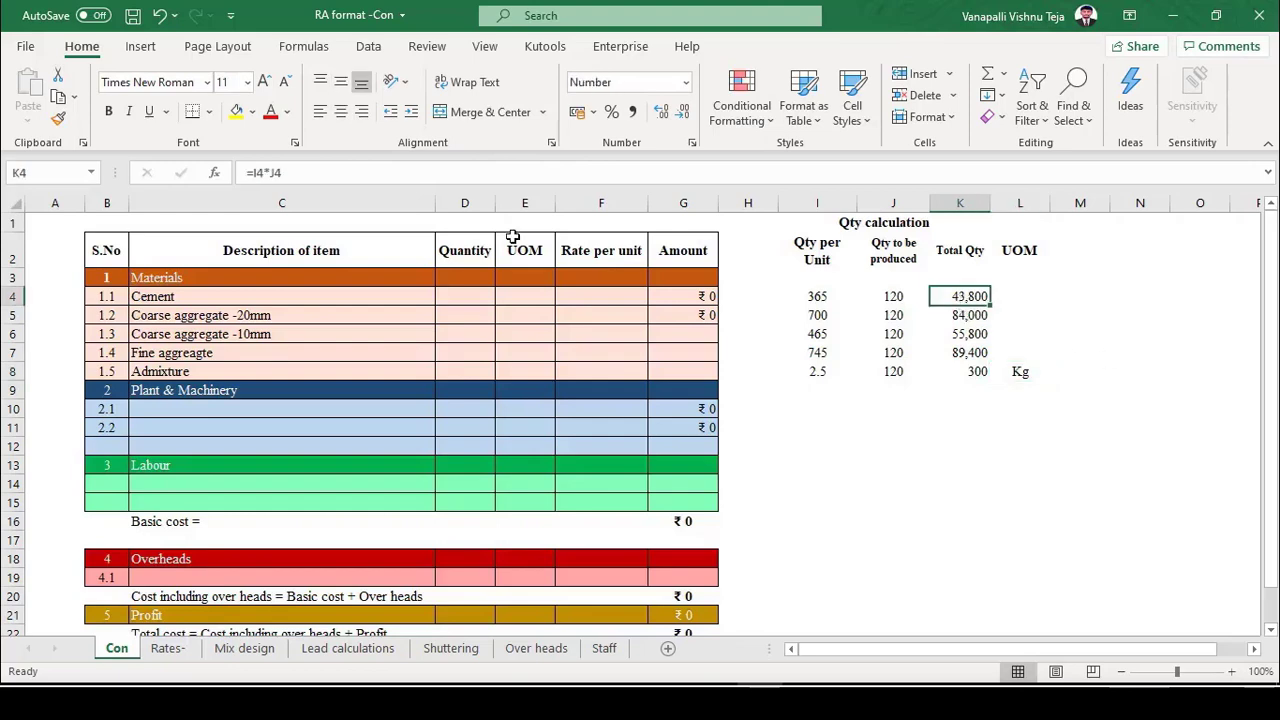
{"action": "left_click", "coordinate": [311, 180]}
{"action": "type", "text": "/100"}
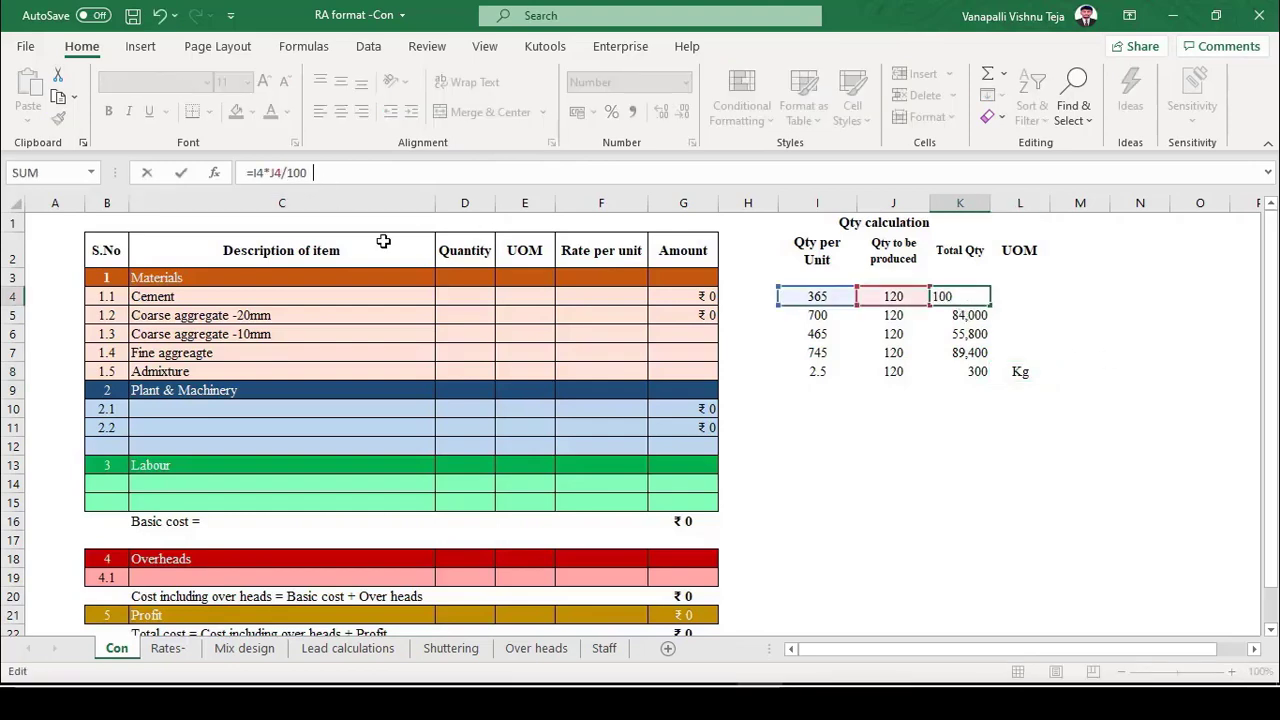
{"action": "type", "text": "0"}
{"action": "key", "text": "Return"}
{"action": "key", "text": "Up"}
{"action": "key", "text": "F2"}
{"action": "key", "text": "ctrl+Return"}
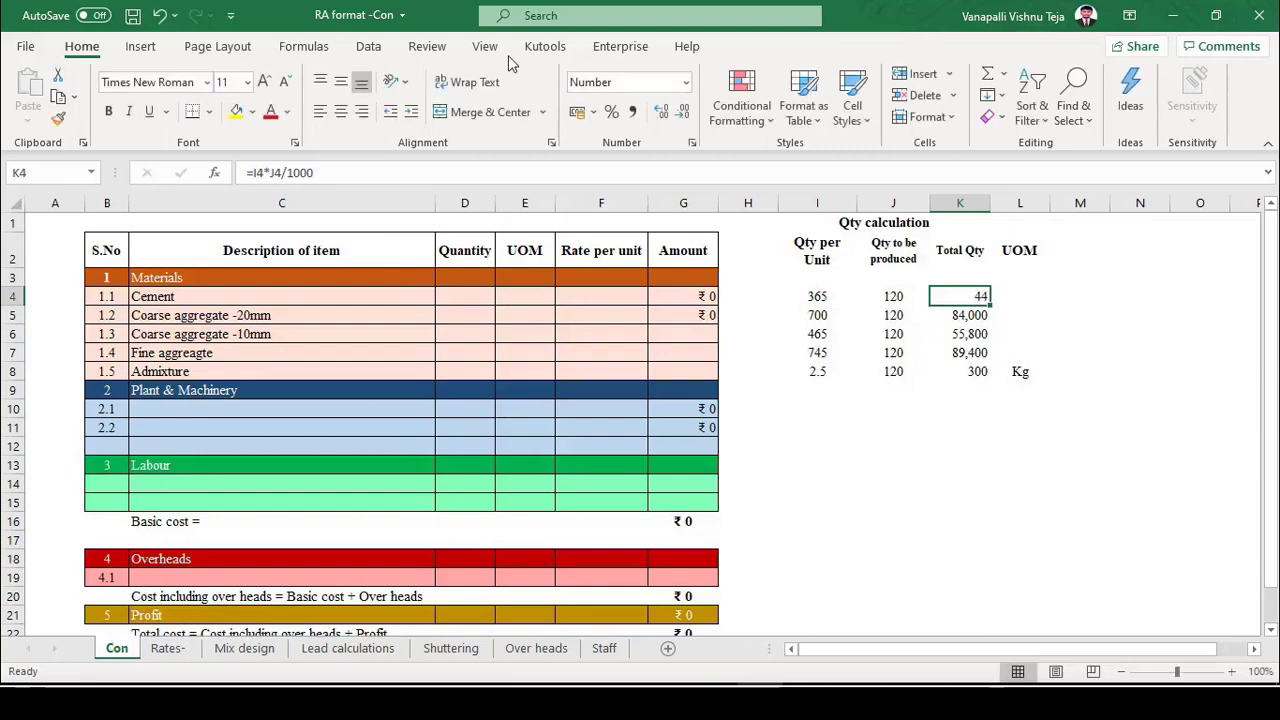
Show K4 with two decimals, center it, and fill its formula and formatting down to K7.
{"action": "left_click", "coordinate": [661, 111]}
{"action": "left_click", "coordinate": [661, 111]}
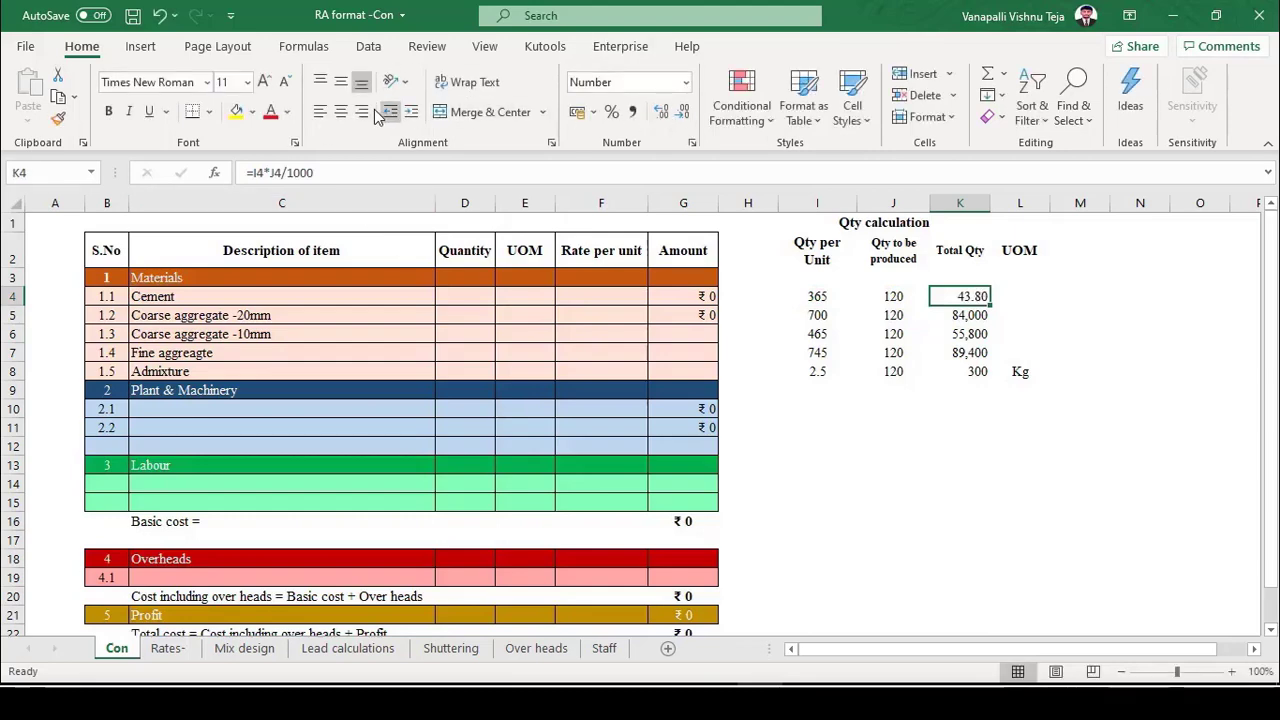
{"action": "left_click", "coordinate": [341, 111]}
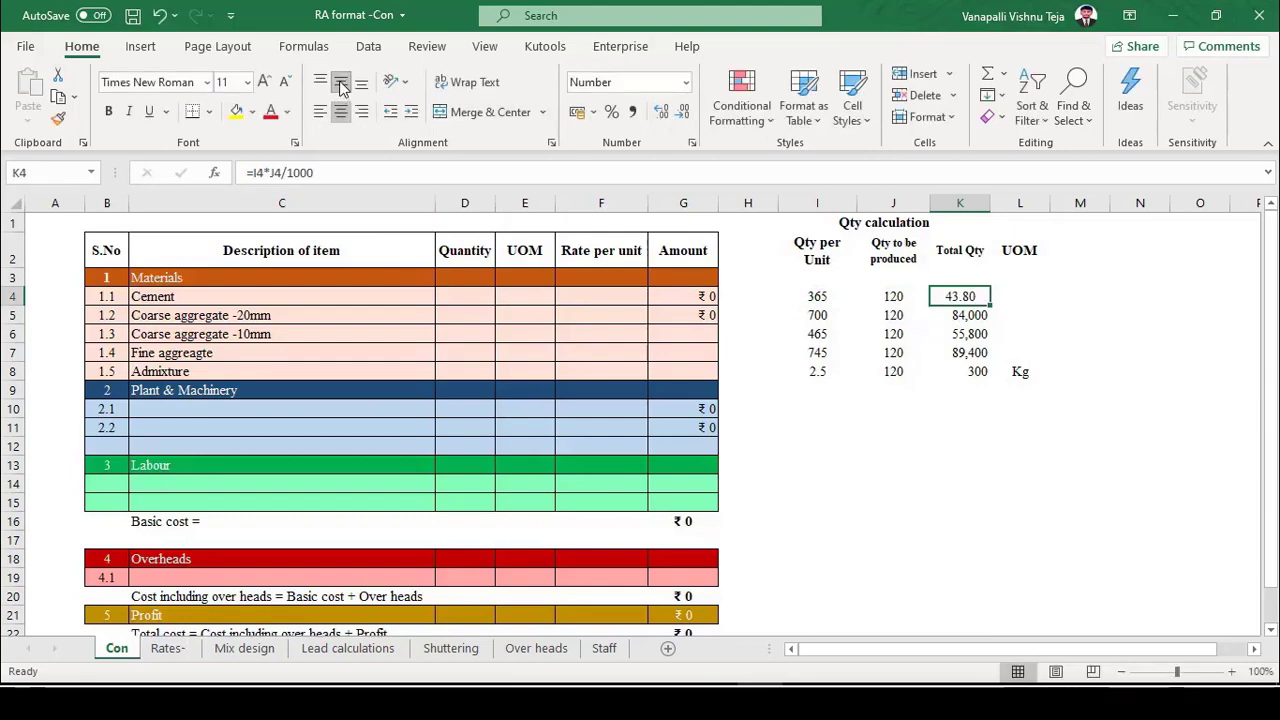
{"action": "key", "text": "shift+Down"}
{"action": "key", "text": "shift+Down"}
{"action": "key", "text": "shift+Down"}
{"action": "key", "text": "ctrl+d"}
Review the material descriptions from cement in C4 down to fine aggregate in C7.
{"action": "left_click", "coordinate": [205, 296]}
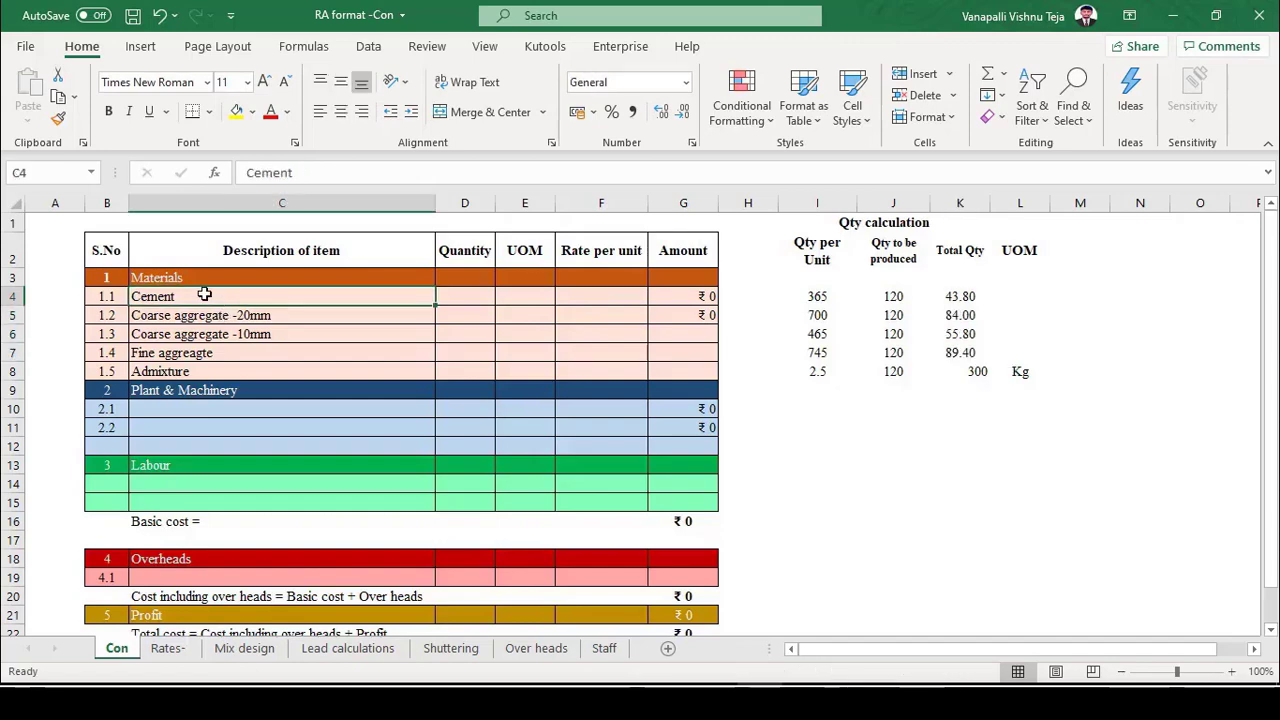
{"action": "left_click", "coordinate": [197, 315]}
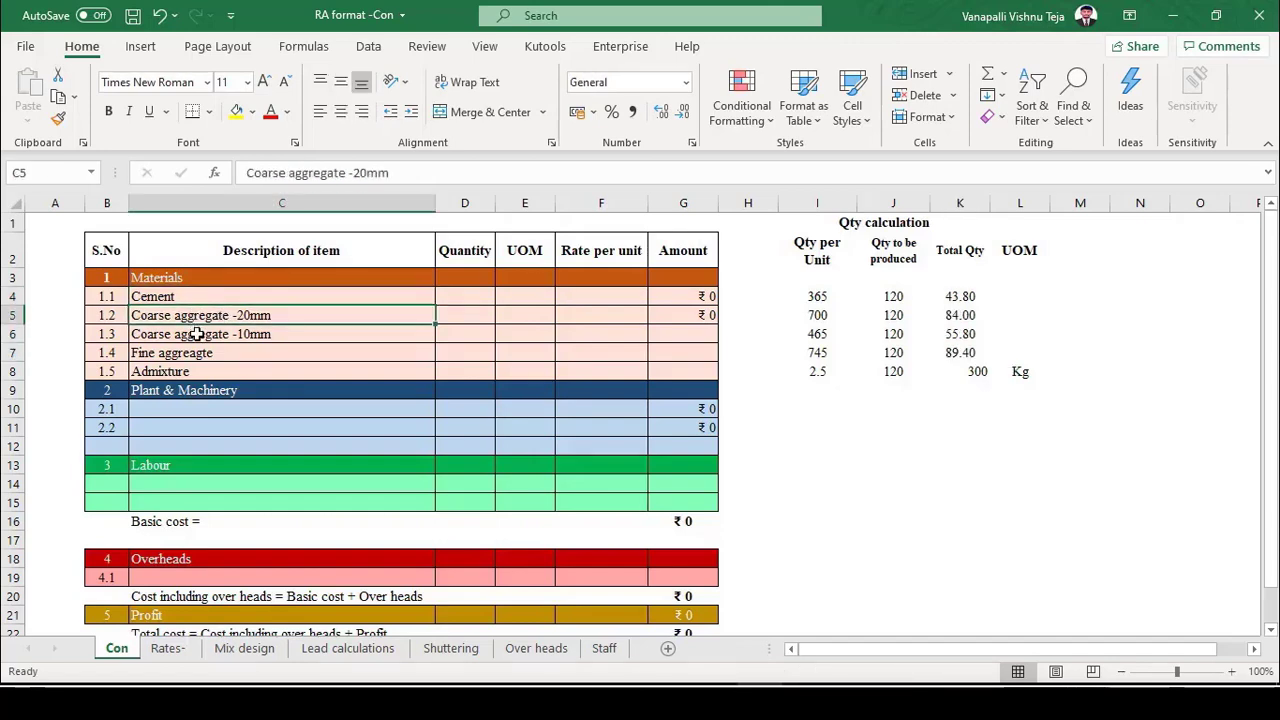
{"action": "left_click", "coordinate": [197, 334]}
{"action": "left_click", "coordinate": [197, 350]}
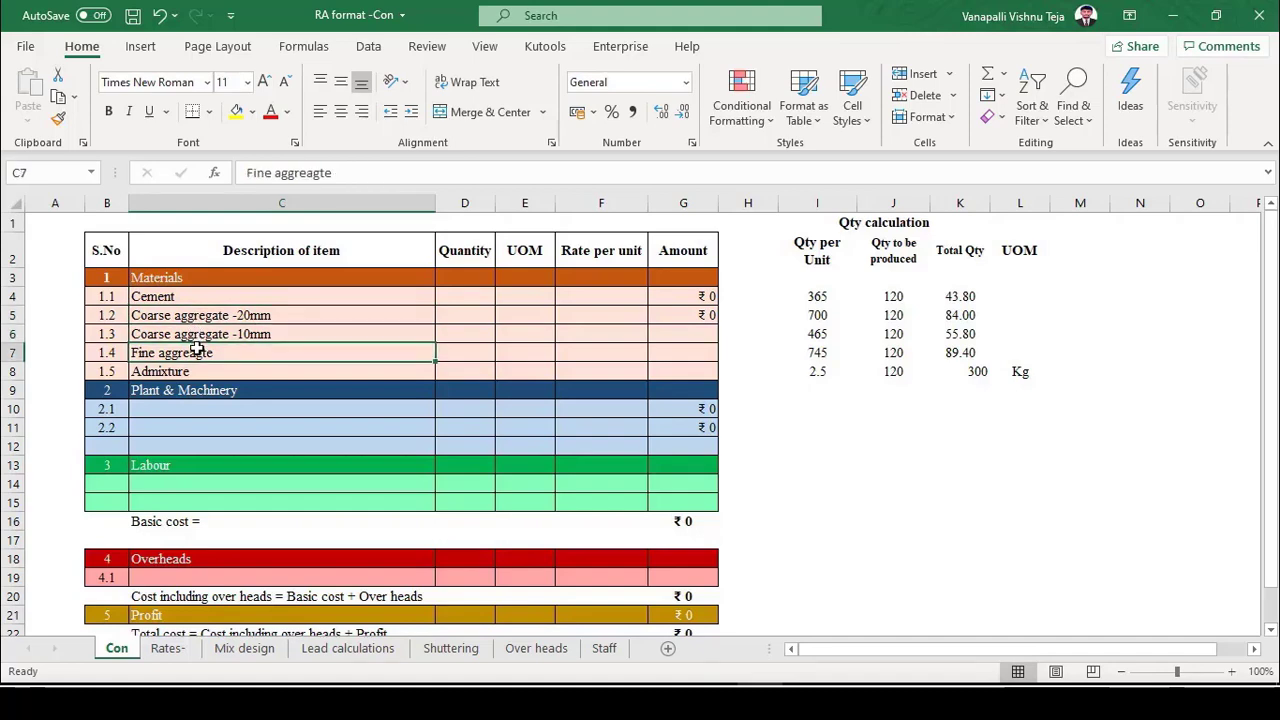
Center the admixture total in K8, enter MT as the cement unit in L4, and fill it down to L7.
{"action": "left_click", "coordinate": [984, 377]}
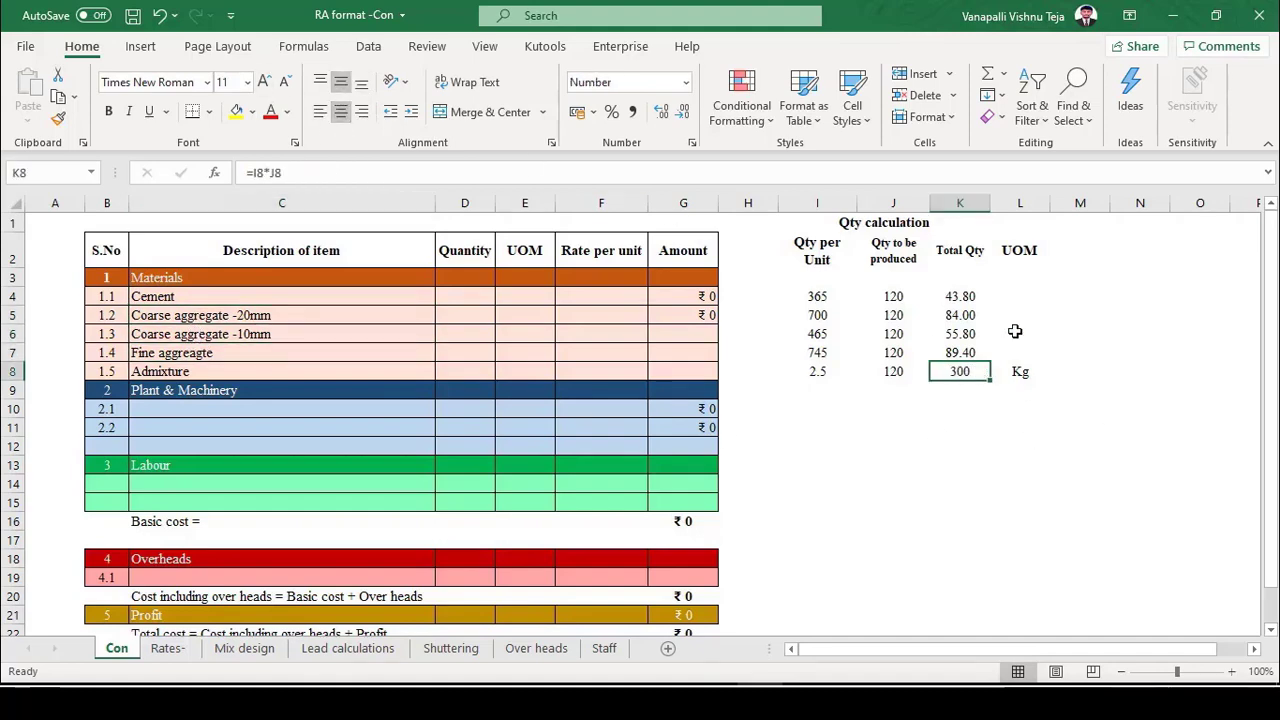
{"action": "left_click", "coordinate": [1015, 296]}
{"action": "type", "text": "MT"}
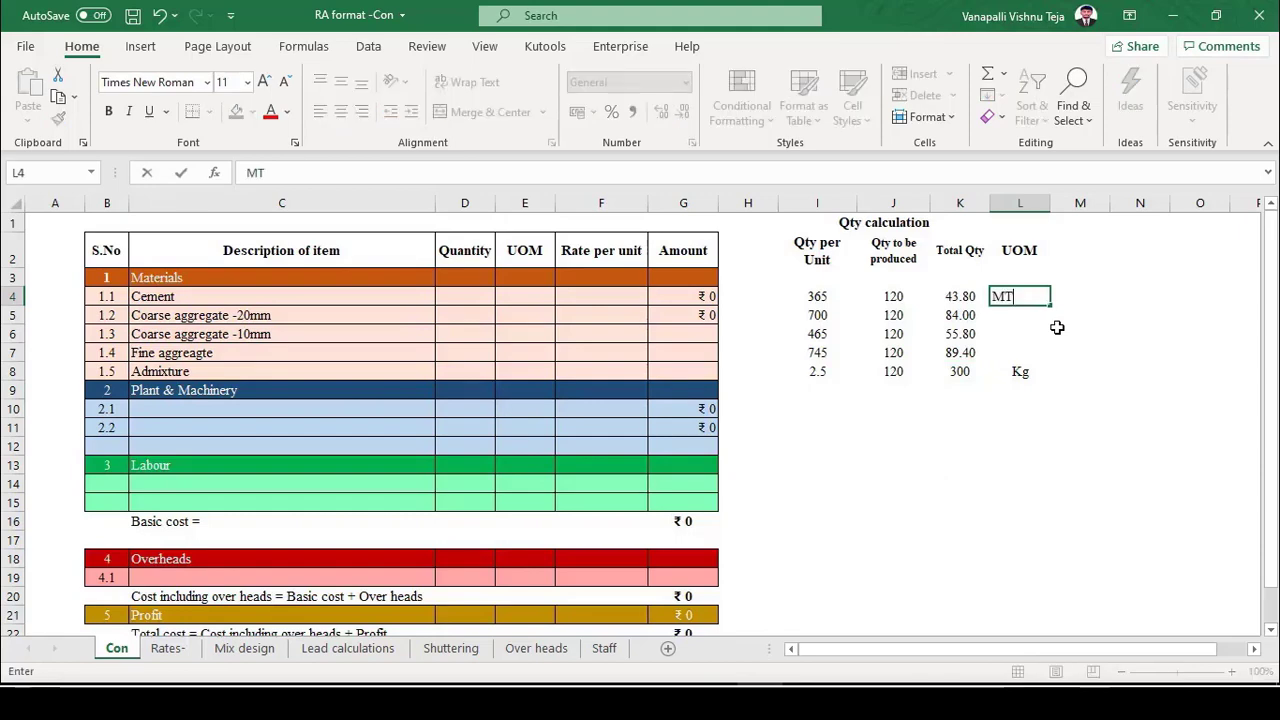
{"action": "key", "text": "ctrl+Return"}
{"action": "key", "text": "shift+Down"}
{"action": "key", "text": "shift+Down"}
{"action": "key", "text": "shift+Down"}
{"action": "key", "text": "ctrl+d"}
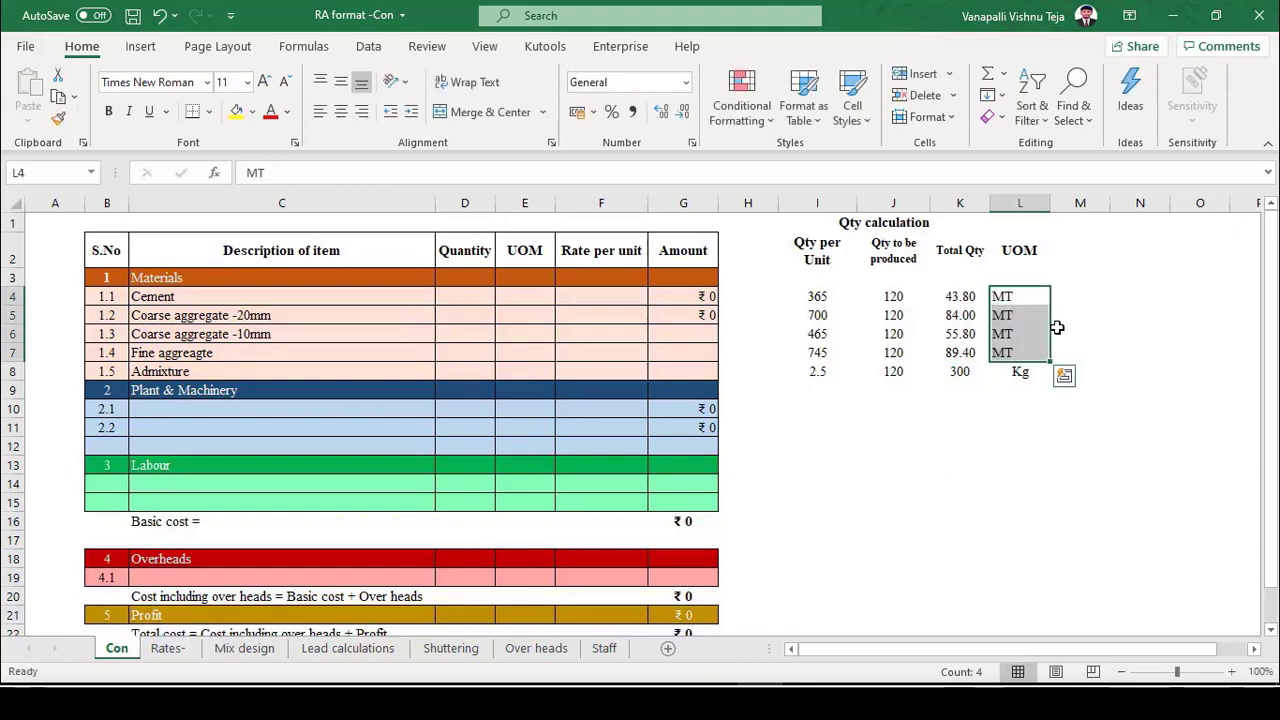
Center all entries in column L horizontally and vertically.
{"action": "left_click", "coordinate": [1020, 203]}
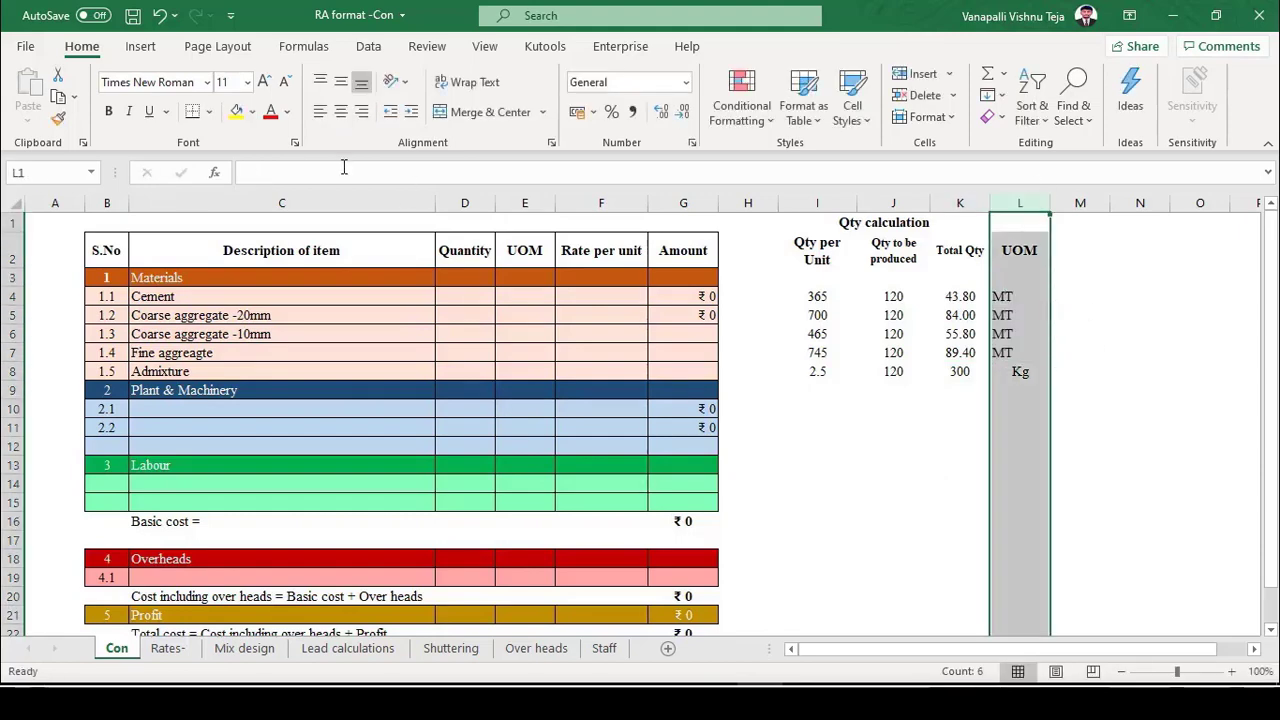
{"action": "left_click", "coordinate": [340, 111]}
{"action": "left_click", "coordinate": [340, 82]}
Link the cement quantity in D4 to its calculated total with the formula =K4.
{"action": "left_click", "coordinate": [465, 296]}
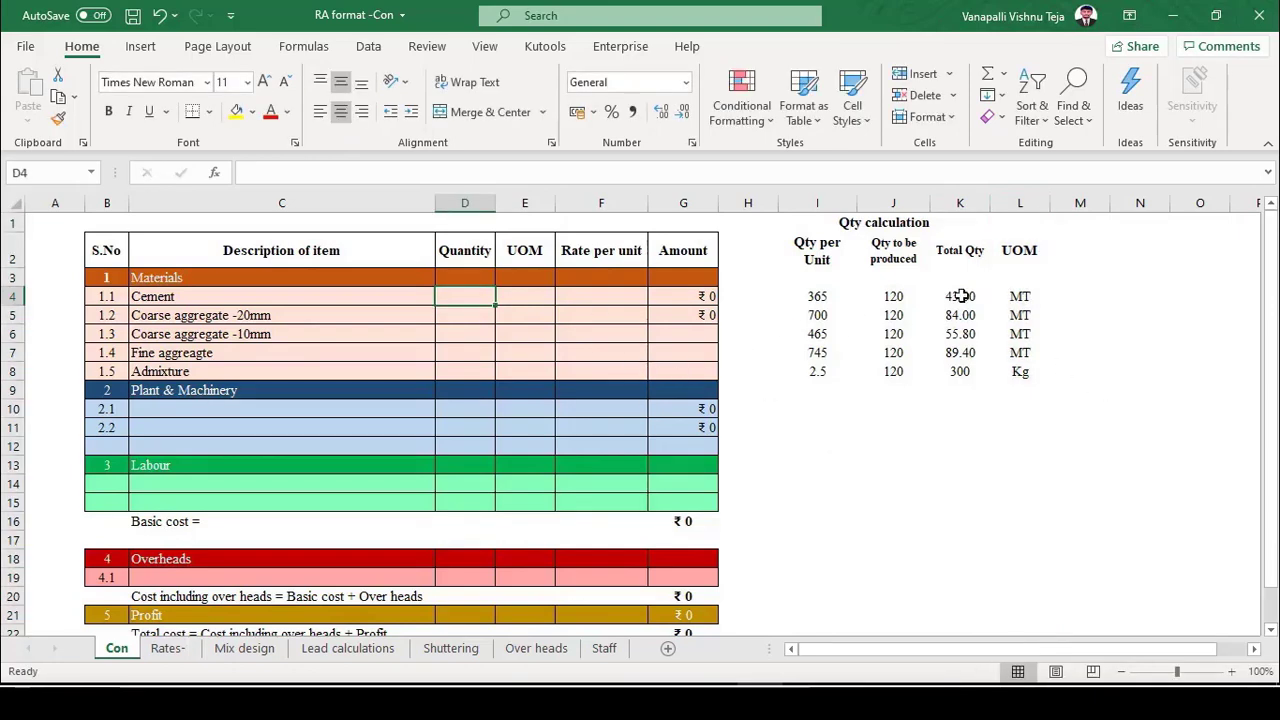
{"action": "left_click_drag", "start_coordinate": [960, 296], "coordinate": [960, 368]}
{"action": "left_click", "coordinate": [466, 290]}
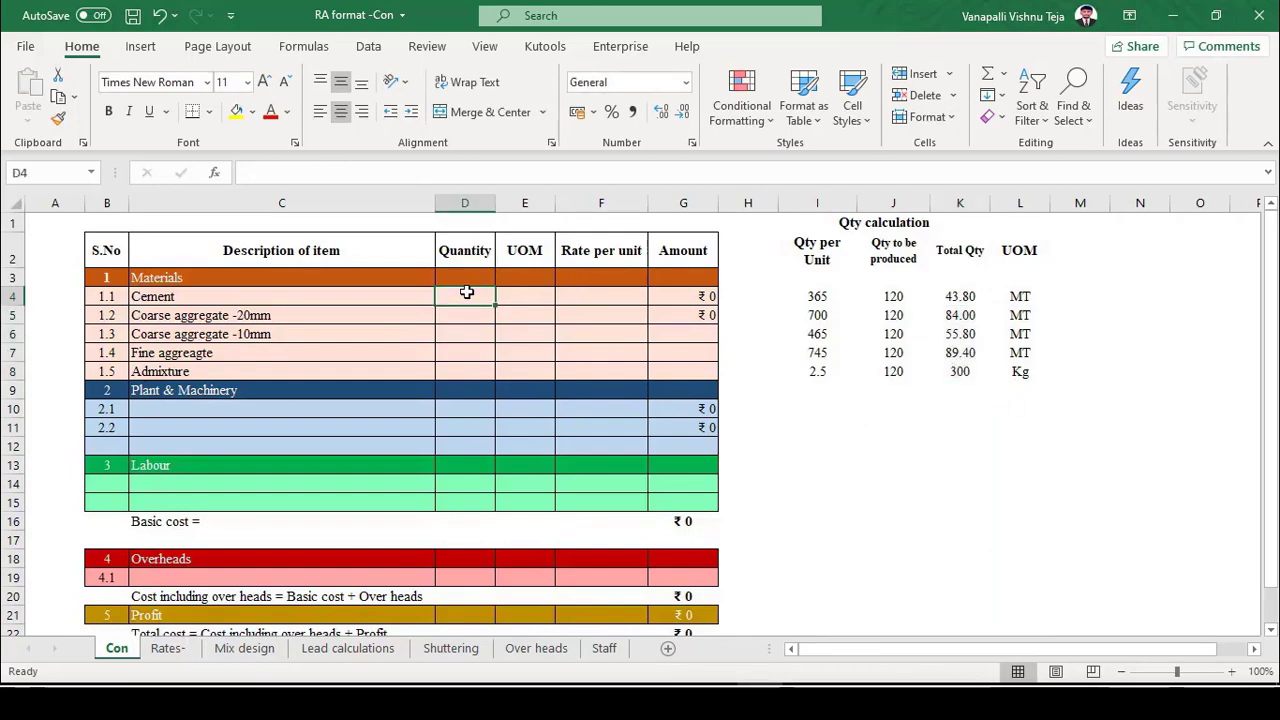
{"action": "type", "text": "="}
{"action": "key", "text": "Right"}
{"action": "key", "text": "Right"}
{"action": "key", "text": "Right"}
{"action": "key", "text": "Right"}
{"action": "key", "text": "Right"}
{"action": "key", "text": "Right"}
{"action": "key", "text": "Right"}
{"action": "key", "text": "Return"}
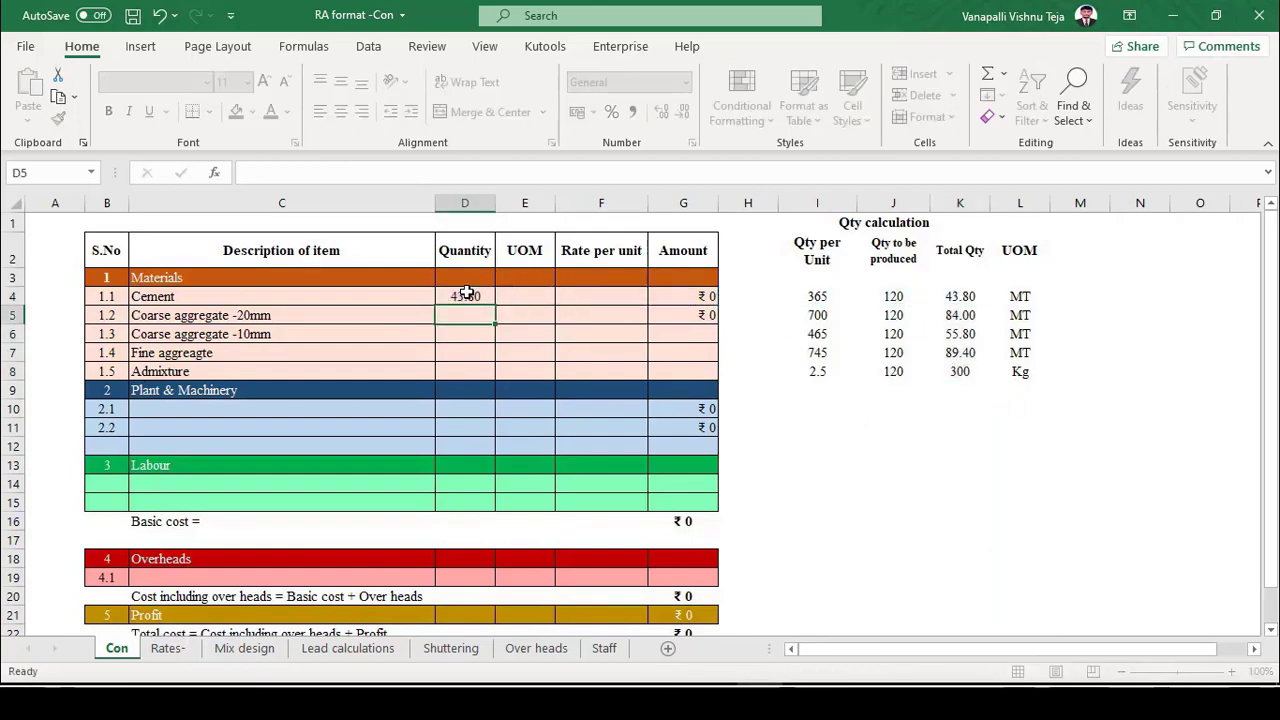
Fill the quantity link in D4 down to the admixture row in D8.
{"action": "left_click", "coordinate": [466, 291]}
{"action": "key", "text": "shift+Down"}
{"action": "key", "text": "shift+Down"}
{"action": "key", "text": "shift+Down"}
{"action": "key", "text": "shift+Down"}
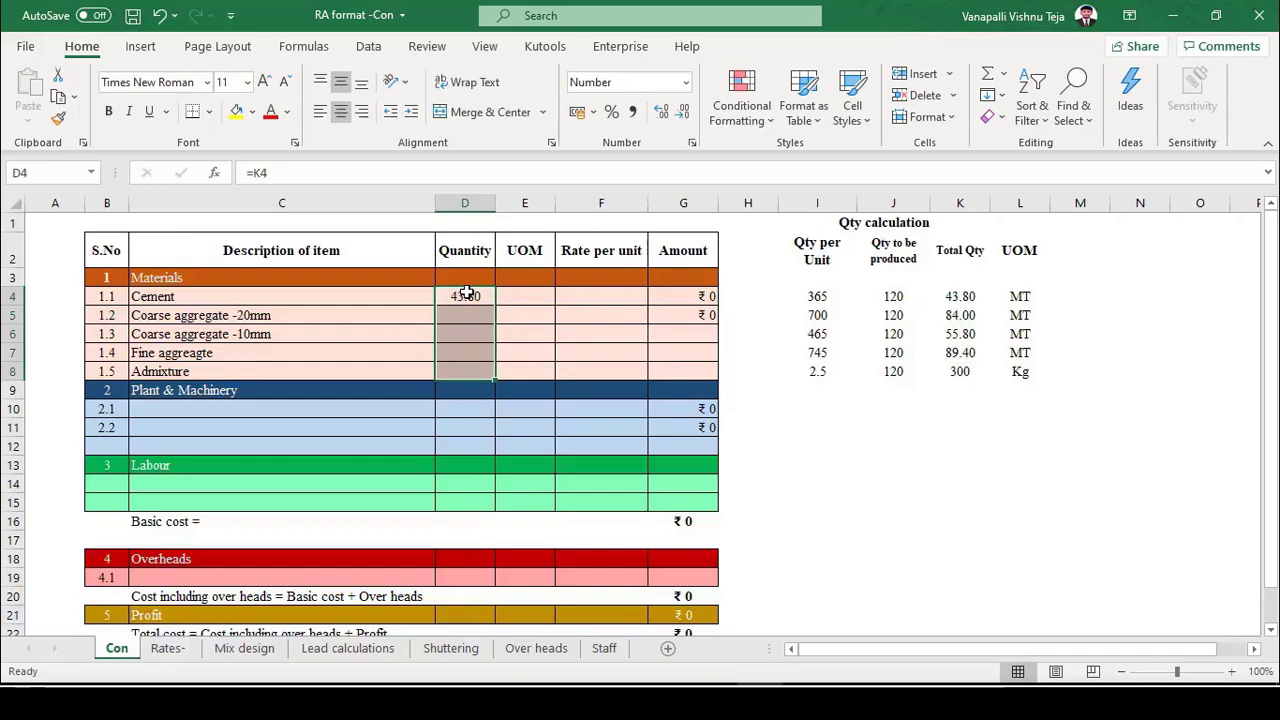
{"action": "key", "text": "ctrl+d"}
Check the filled quantity formulas and show the admixture quantity in D8 without decimals.
{"action": "key", "text": "Down"}
{"action": "key", "text": "Down"}
{"action": "key", "text": "Down"}
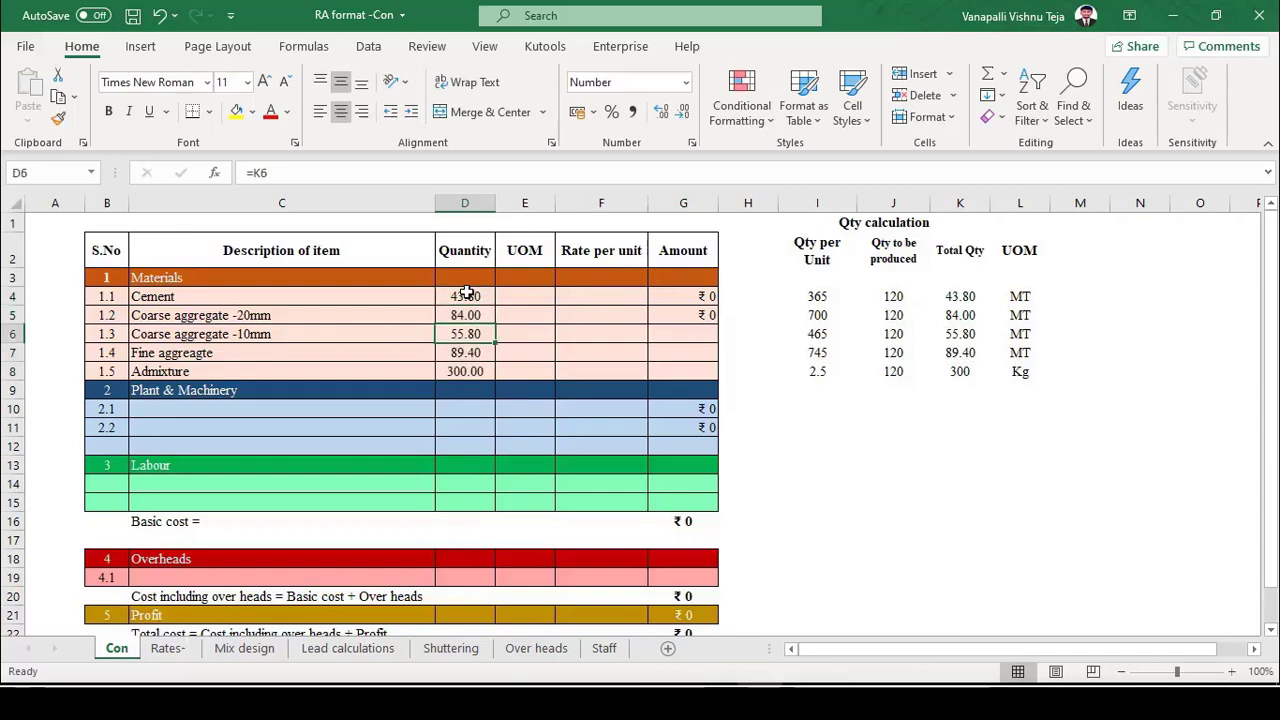
{"action": "key", "text": "F2"}
{"action": "key", "text": "Return"}
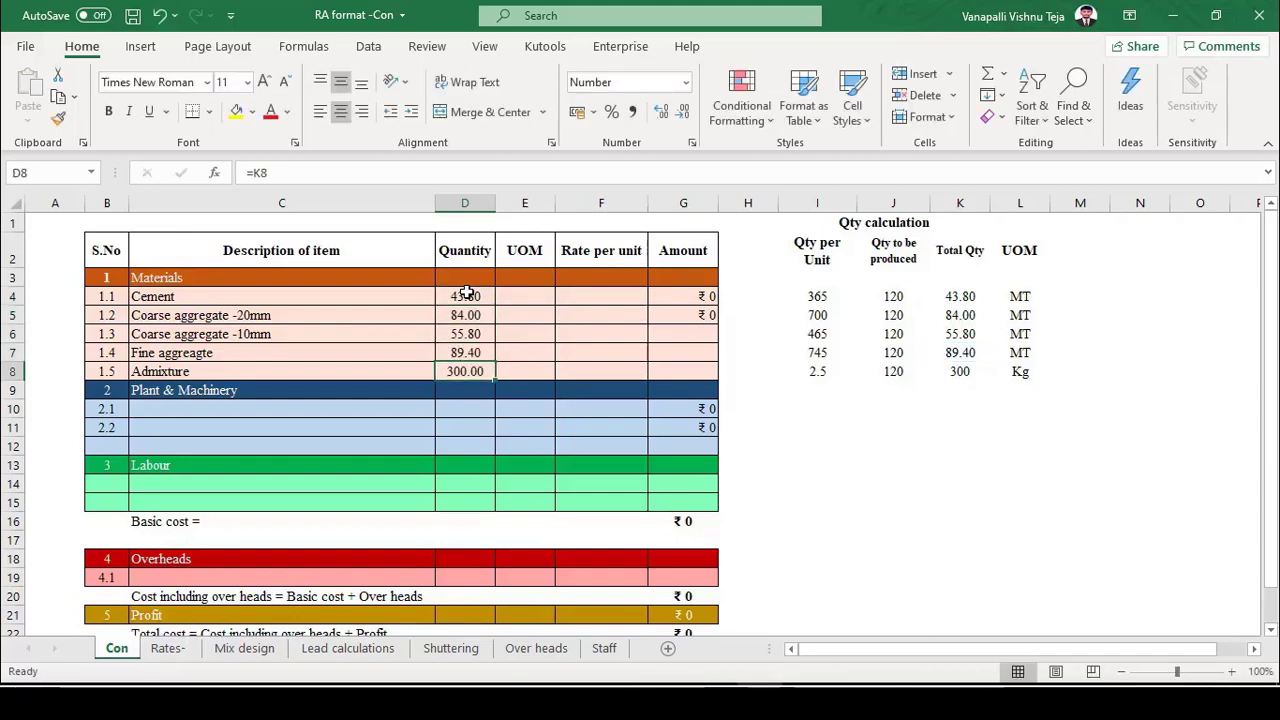
{"action": "left_click", "coordinate": [681, 113]}
{"action": "left_click", "coordinate": [681, 113]}
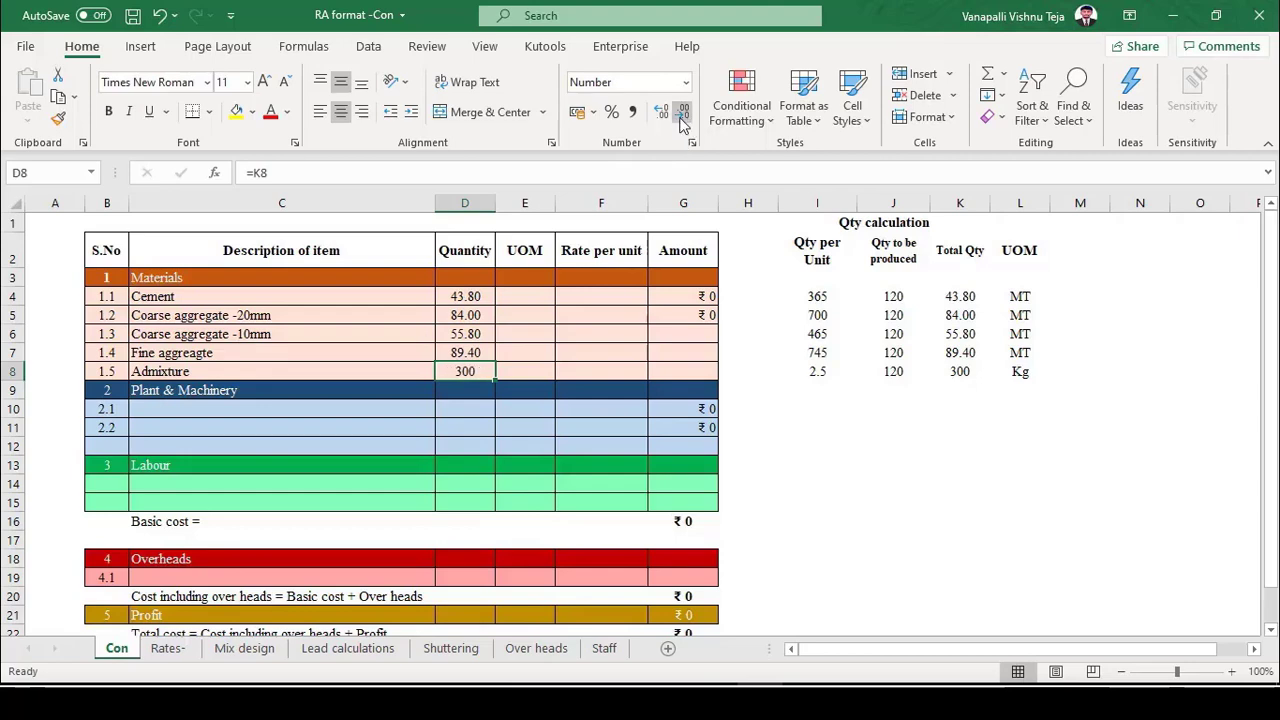
Link the cement unit of measure in E4 to the calculation table with the formula =L4.
{"action": "key", "text": "Up"}
{"action": "key", "text": "Up"}
{"action": "key", "text": "Up"}
{"action": "key", "text": "Up"}
{"action": "key", "text": "Right"}
{"action": "type", "text": "="}
{"action": "key", "text": "Right"}
{"action": "key", "text": "Right"}
{"action": "key", "text": "Right"}
{"action": "key", "text": "Right"}
{"action": "key", "text": "Right"}
{"action": "key", "text": "Right"}
{"action": "key", "text": "Right"}
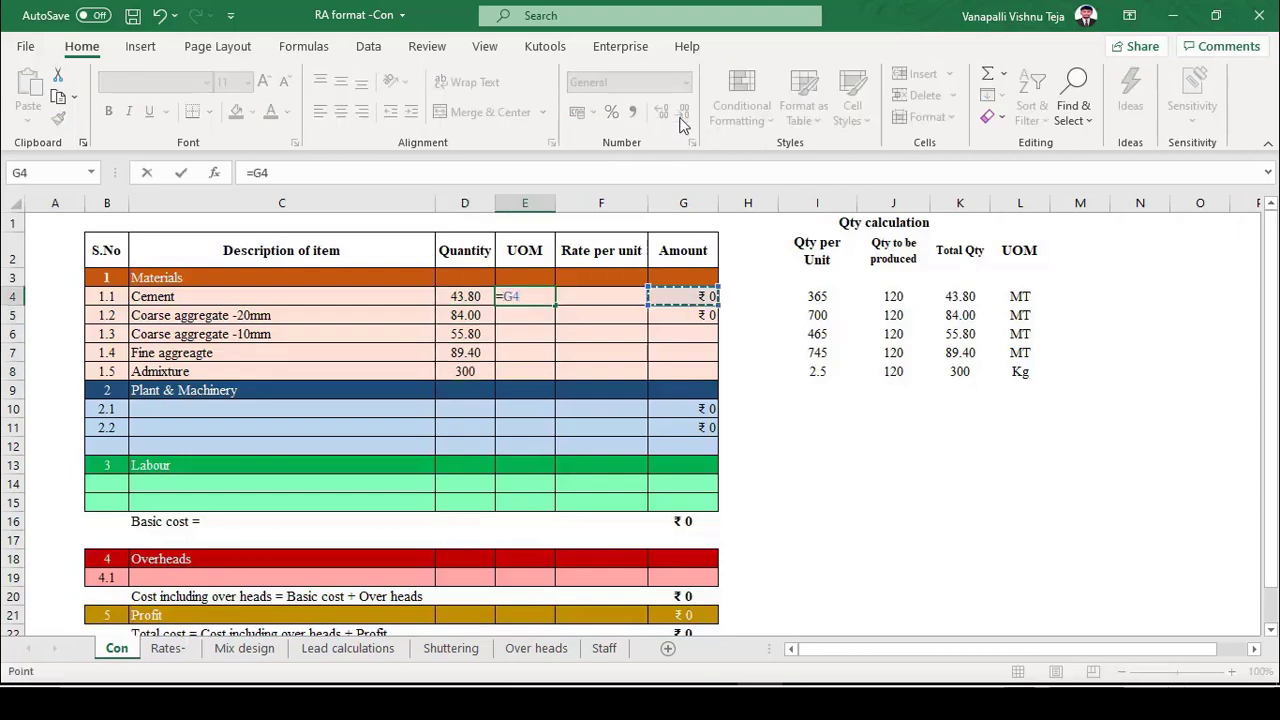
{"action": "key", "text": "Return"}
{"action": "key", "text": "Up"}
Copy the unit link in E4 to the remaining material rows down to E8.
{"action": "key", "text": "ctrl+c"}
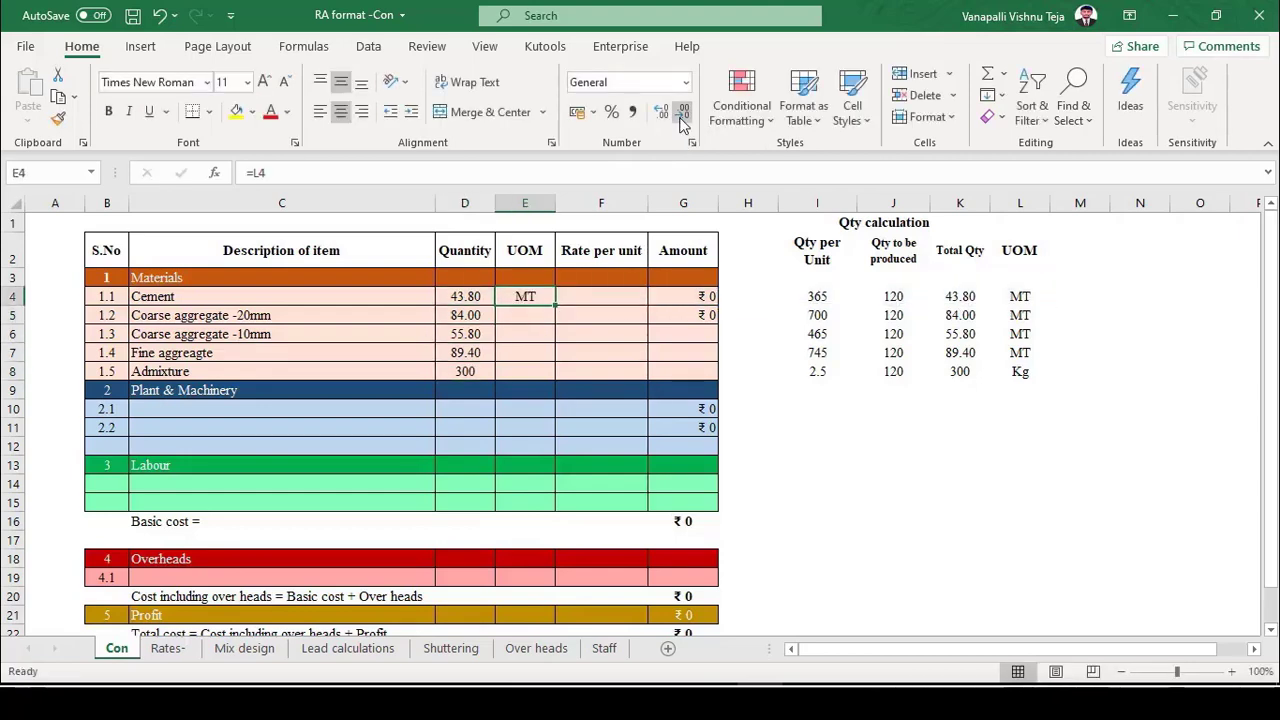
{"action": "key", "text": "shift+Down"}
{"action": "key", "text": "shift+Down"}
{"action": "key", "text": "shift+Down"}
{"action": "key", "text": "shift+Down"}
{"action": "key", "text": "ctrl+v"}
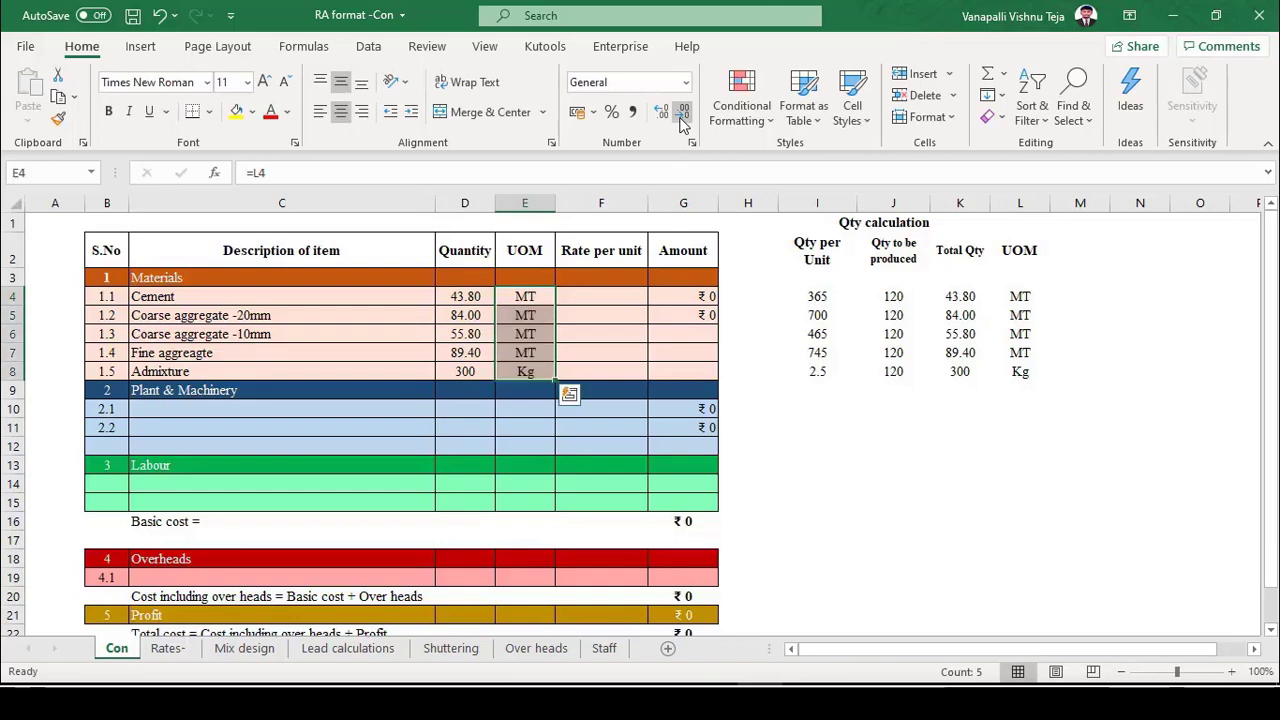
Link the cement rate per unit in F4 to its total rate in G3 of the Rates- sheet.
{"action": "key", "text": "Right"}
{"action": "type", "text": "="}
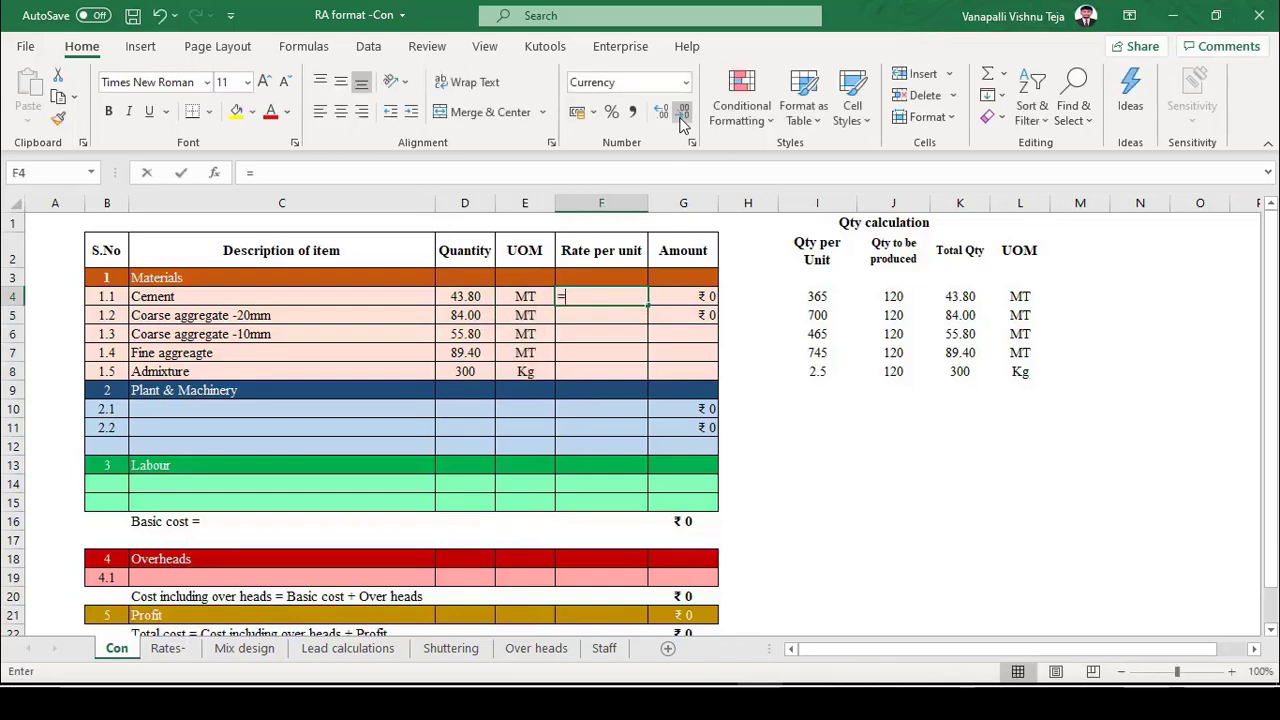
{"action": "left_click", "coordinate": [240, 646]}
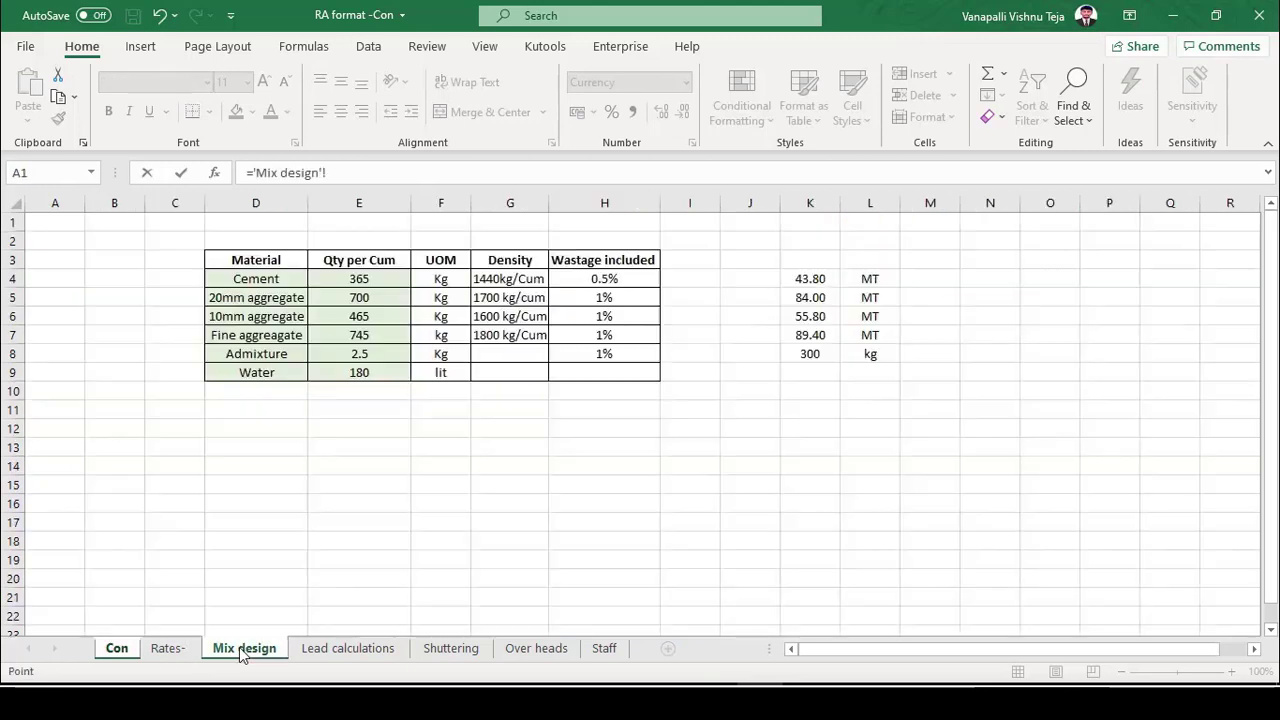
{"action": "left_click", "coordinate": [166, 648]}
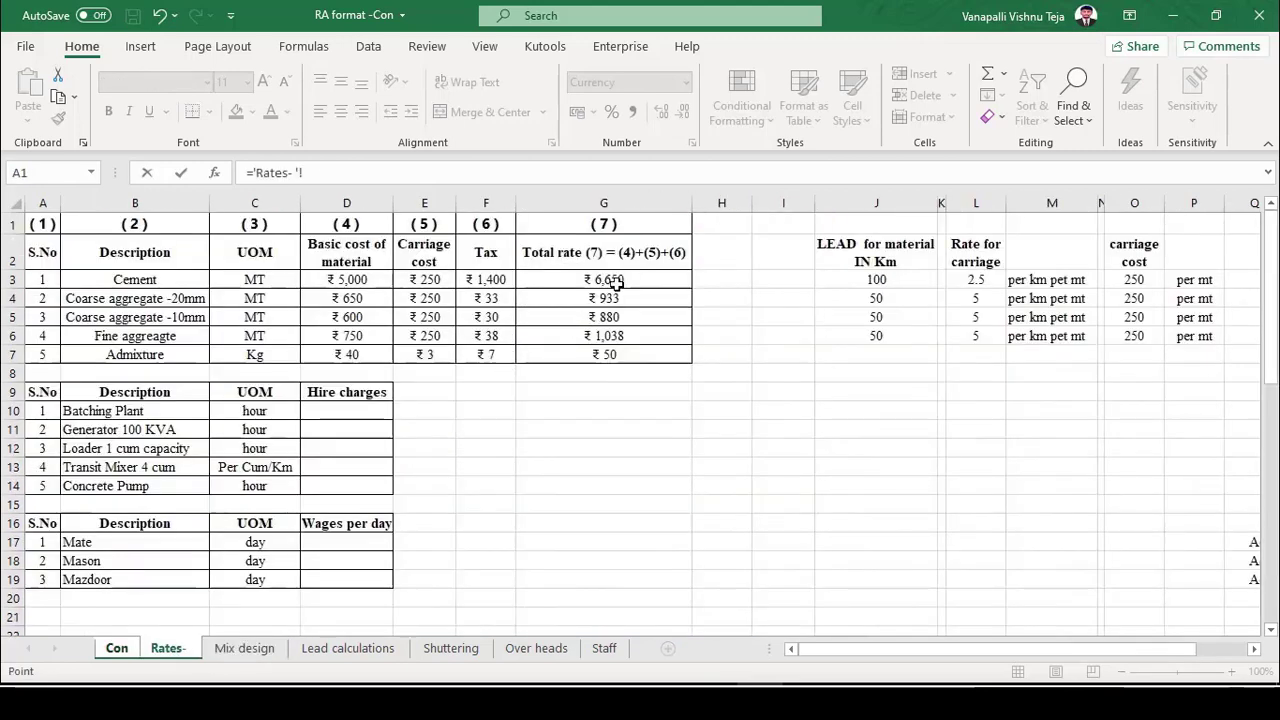
{"action": "left_click", "coordinate": [117, 648]}
{"action": "left_click", "coordinate": [166, 648]}
{"action": "left_click", "coordinate": [609, 282]}
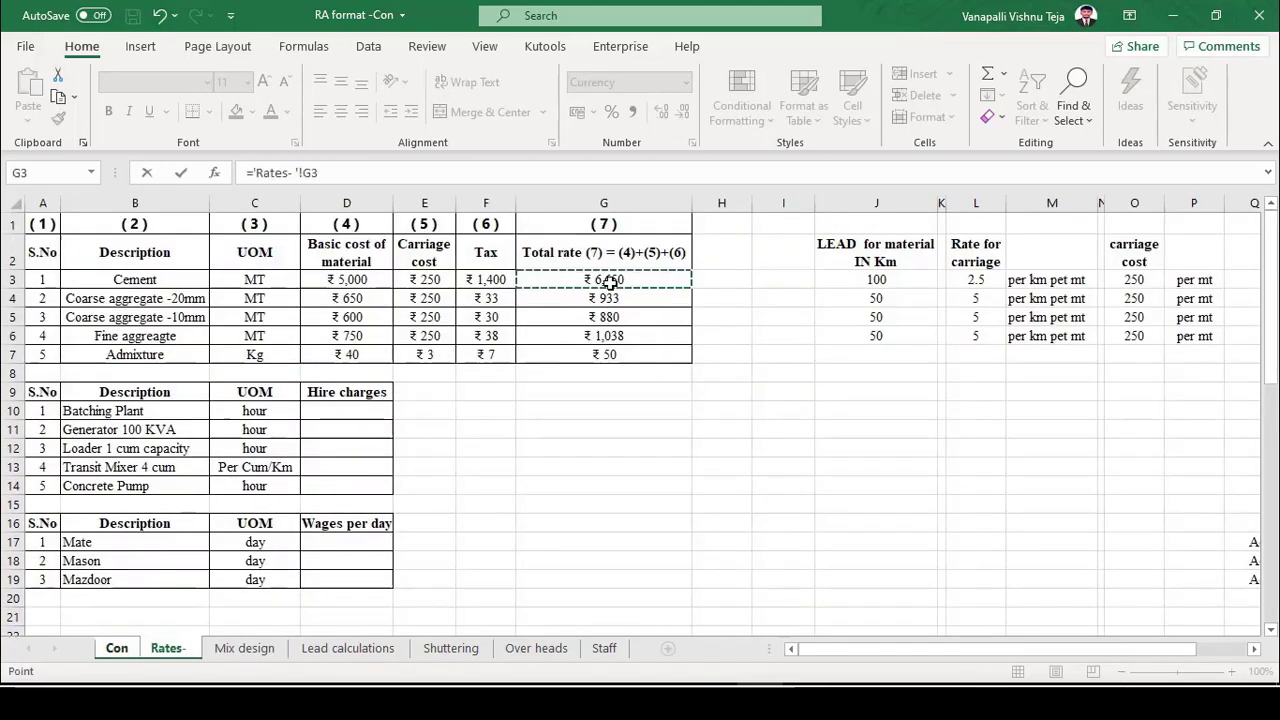
{"action": "key", "text": "Return"}
Link the 20mm and 10mm coarse aggregate rates in F5 and F6 to G4 and G5 of the Rates- sheet.
{"action": "type", "text": "="}
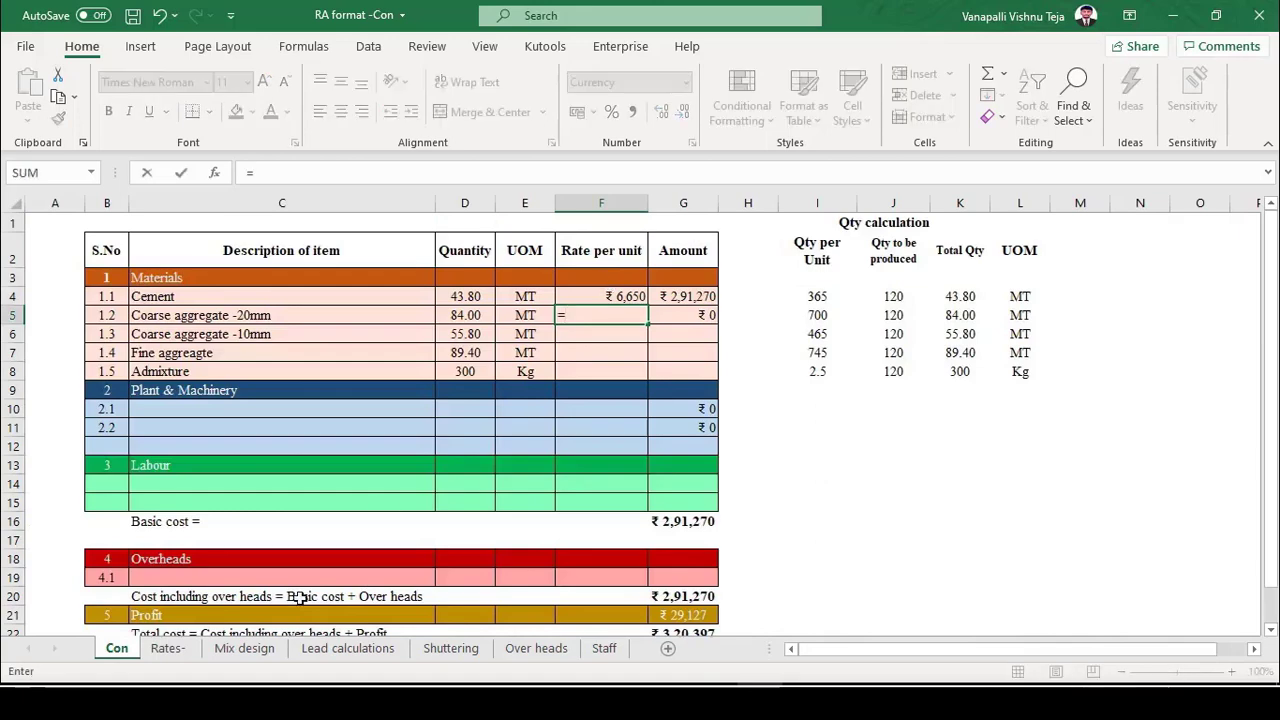
{"action": "left_click", "coordinate": [166, 648]}
{"action": "left_click", "coordinate": [643, 298]}
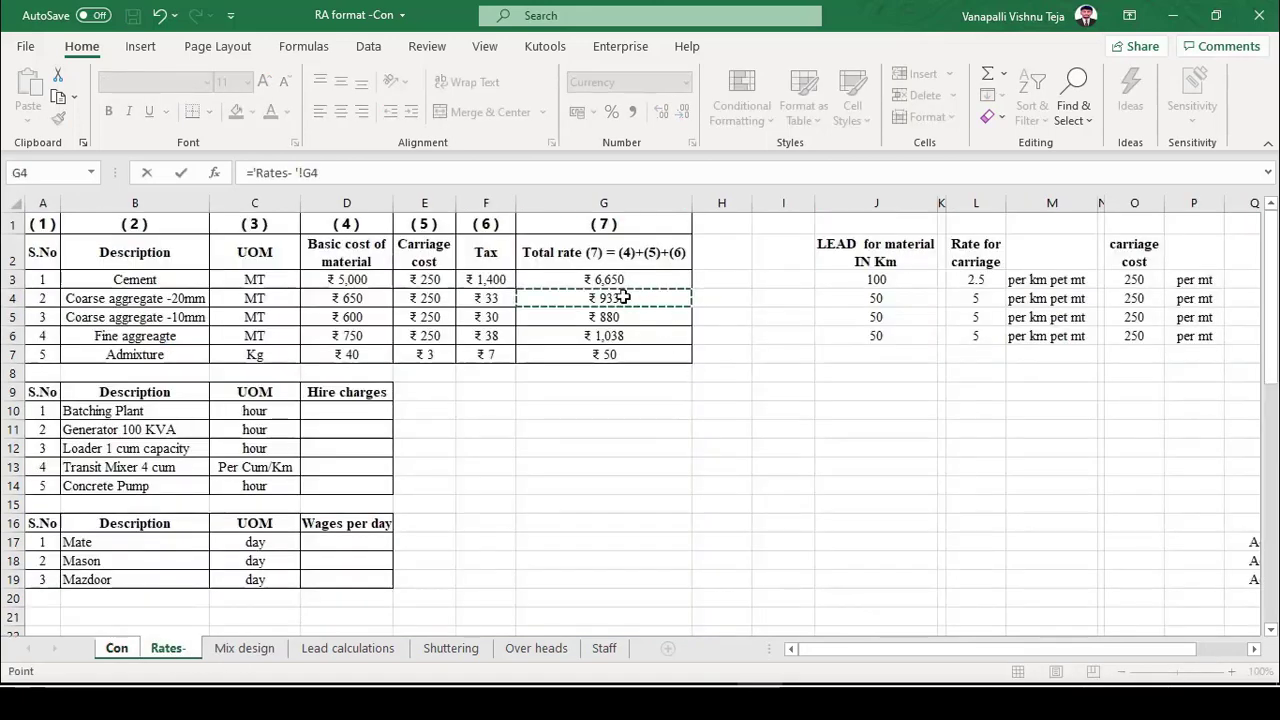
{"action": "key", "text": "Return"}
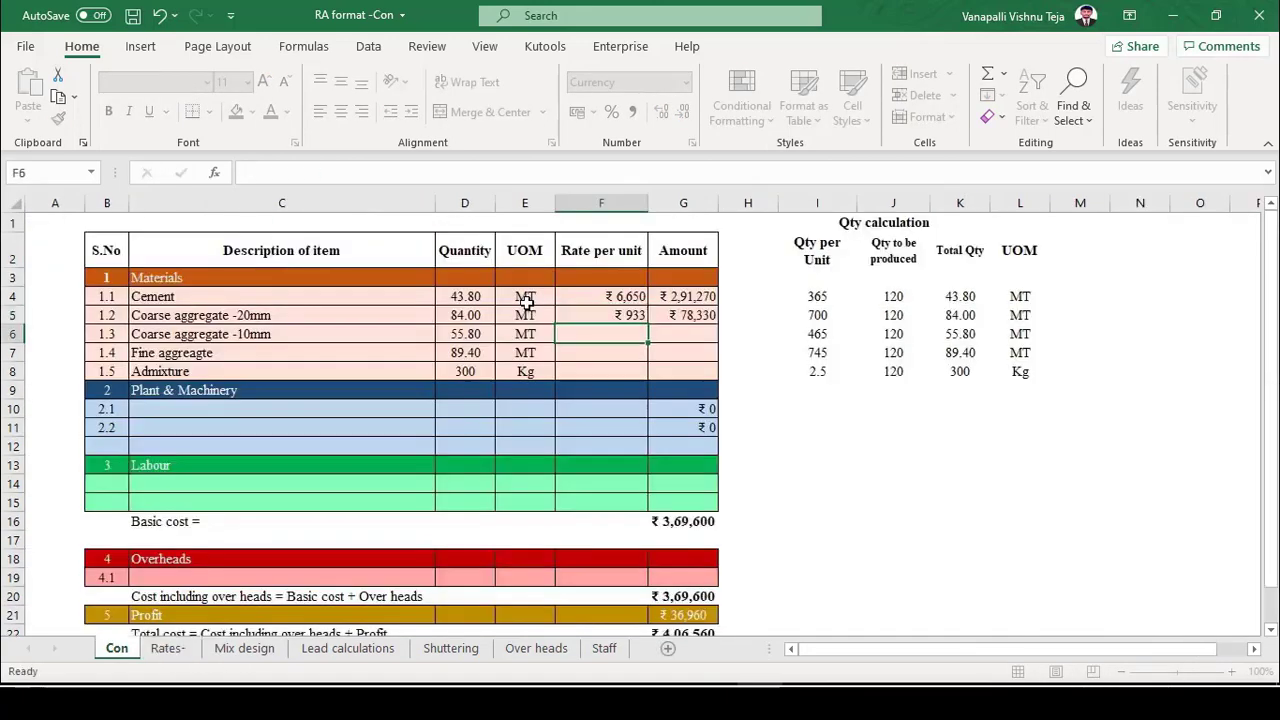
{"action": "type", "text": "="}
{"action": "left_click", "coordinate": [166, 648]}
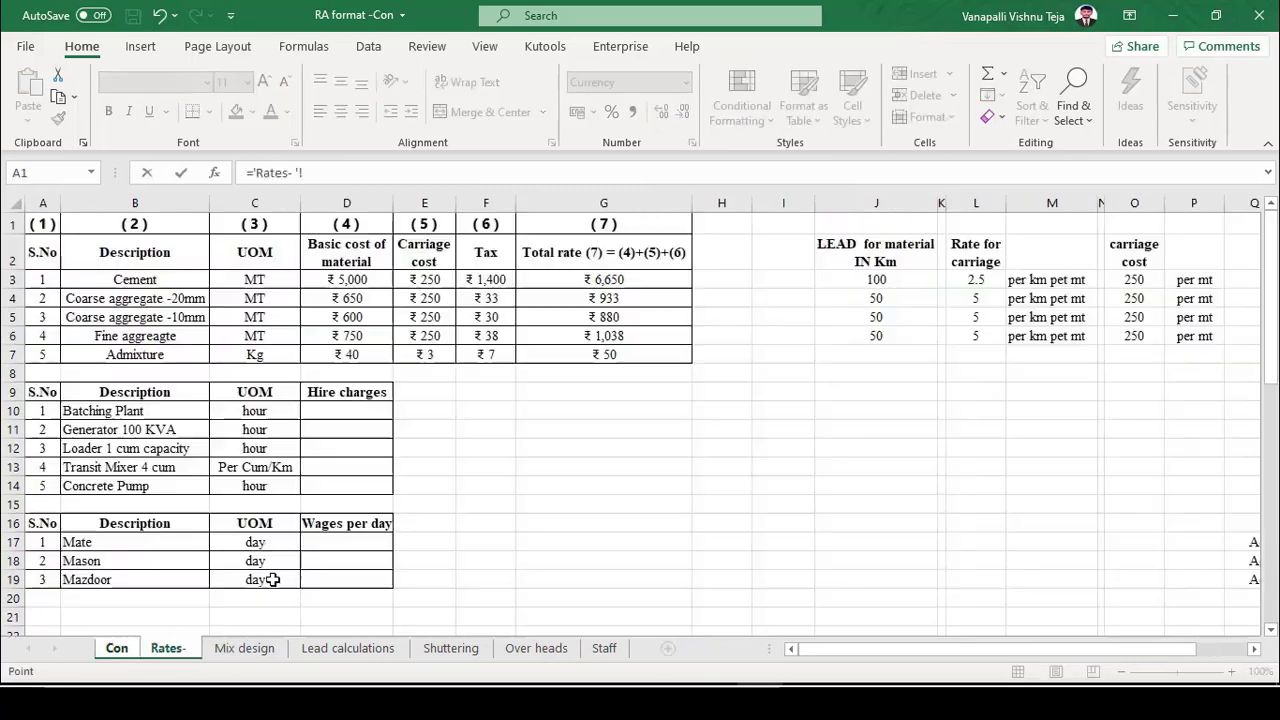
{"action": "left_click", "coordinate": [626, 317]}
{"action": "key", "text": "Return"}
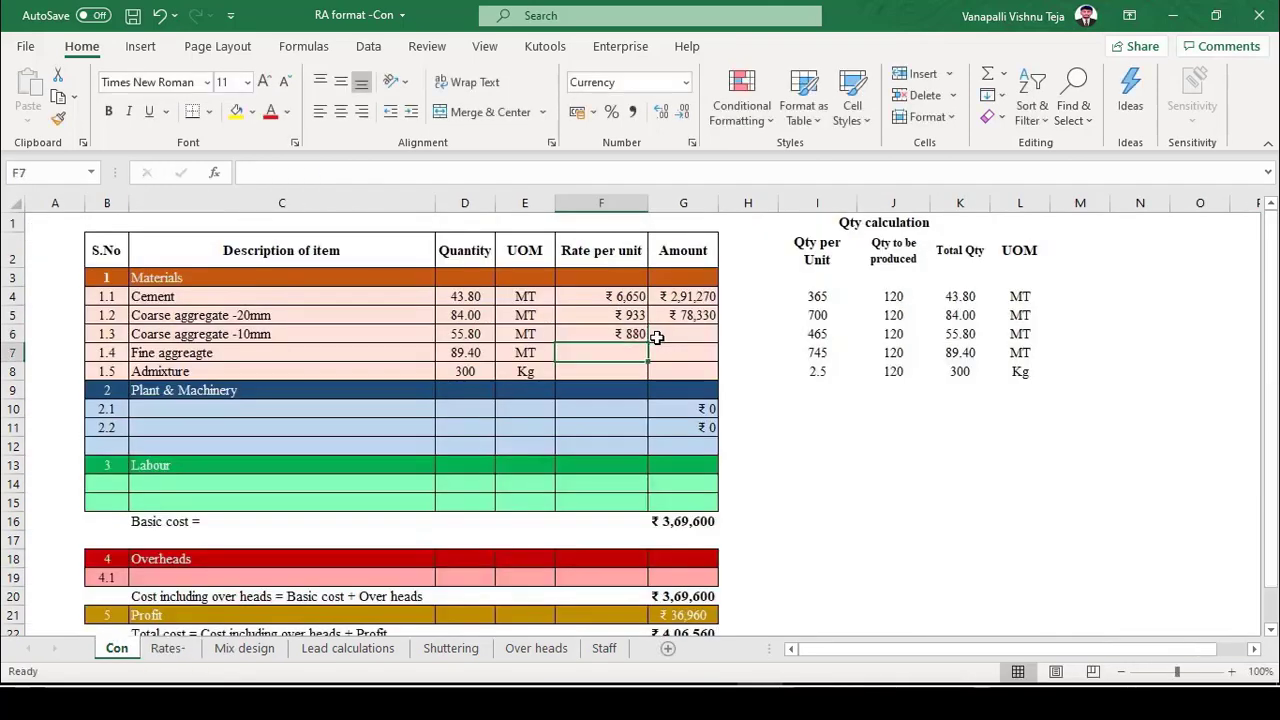
Link the fine aggregate and admixture rates in F7 and F8 to G6 and G7 of the Rates- sheet.
{"action": "type", "text": "="}
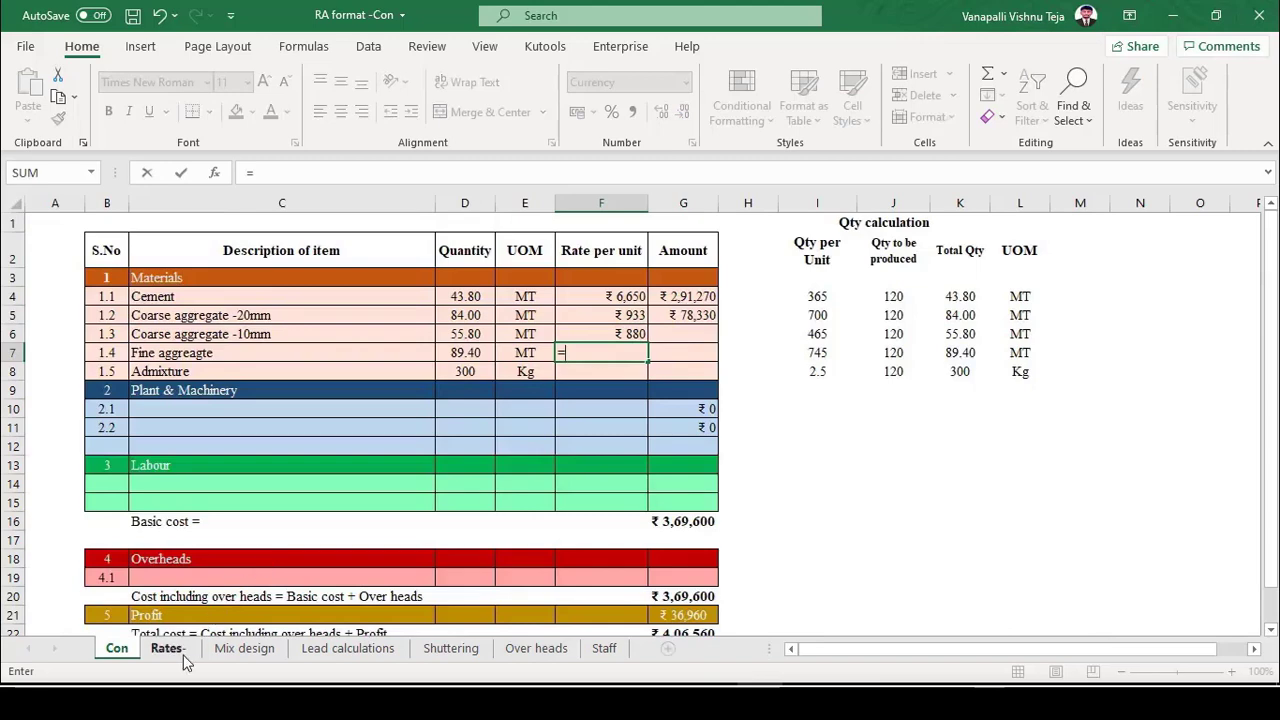
{"action": "left_click", "coordinate": [168, 648]}
{"action": "left_click", "coordinate": [648, 335]}
{"action": "key", "text": "Return"}
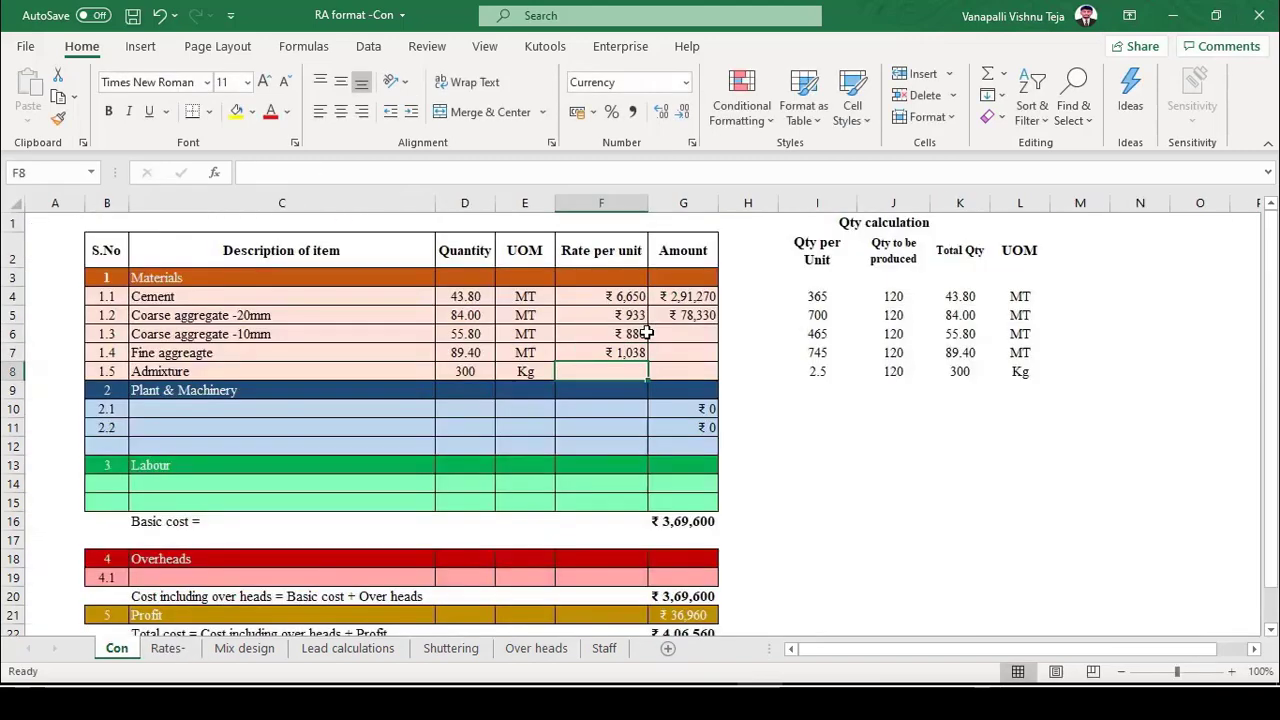
{"action": "type", "text": "="}
{"action": "left_click", "coordinate": [168, 648]}
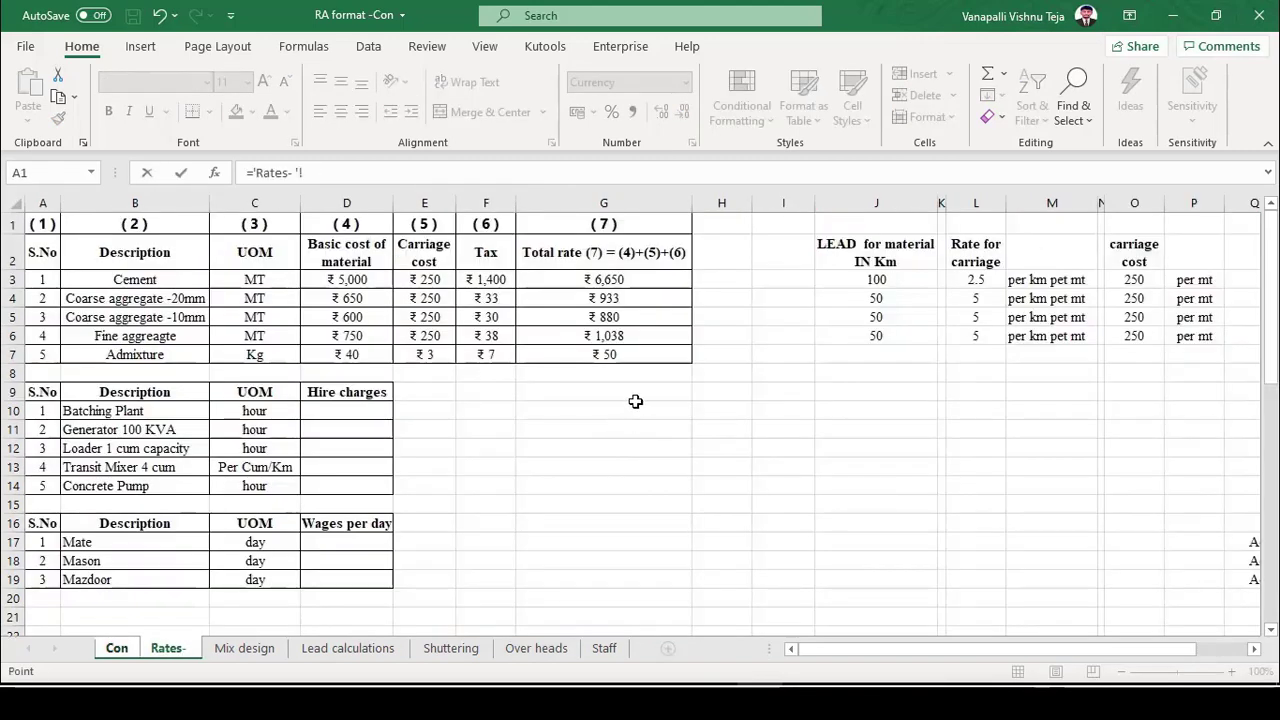
{"action": "left_click", "coordinate": [626, 358]}
{"action": "key", "text": "Return"}
Calculate the cement amount in G4 from quantity and rate with the formula =D4*F4.
{"action": "left_click", "coordinate": [683, 296]}
{"action": "type", "text": "=D4*"}
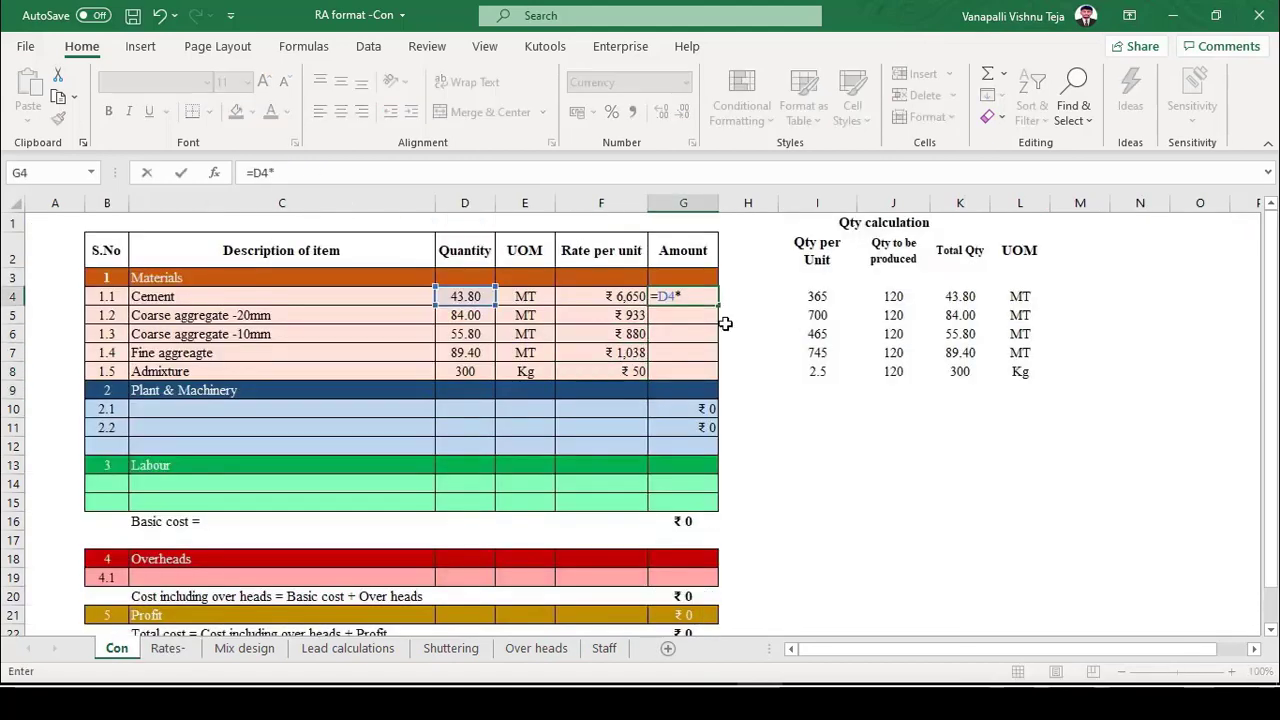
{"action": "key", "text": "Escape"}
{"action": "type", "text": "="}
{"action": "key", "text": "Left"}
{"action": "key", "text": "Left"}
{"action": "key", "text": "Left"}
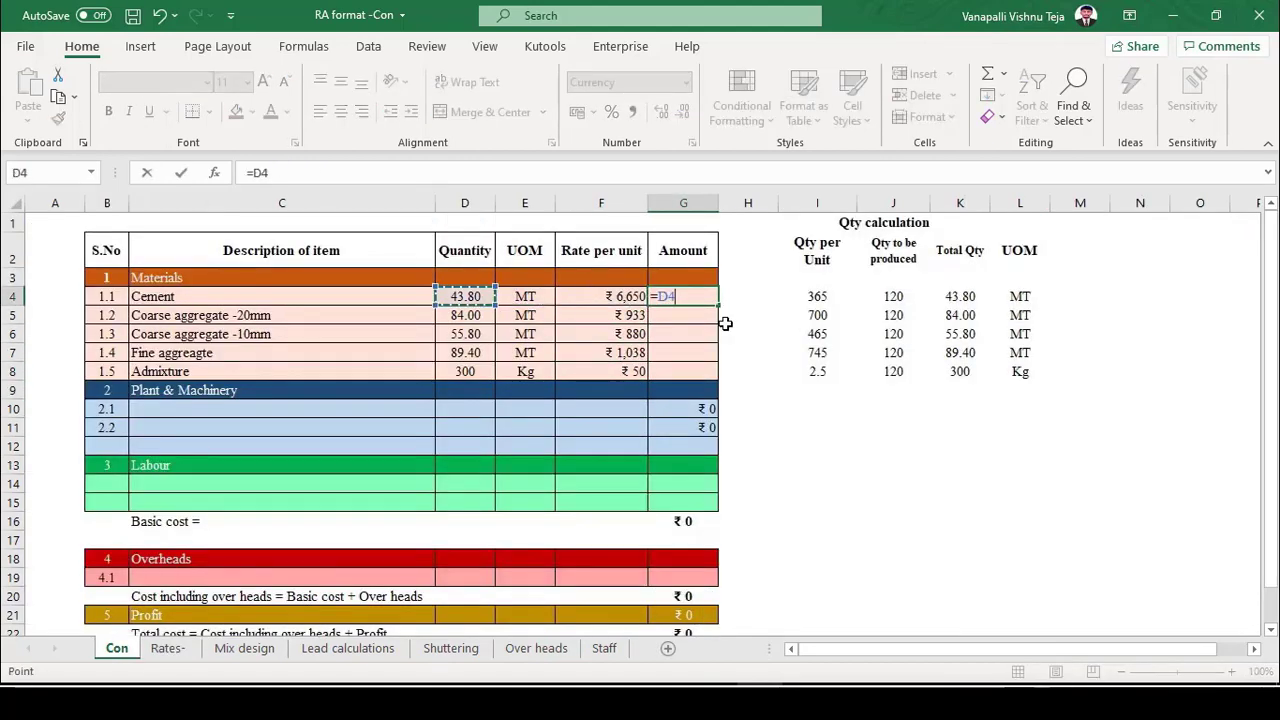
{"action": "type", "text": "*"}
{"action": "key", "text": "Left"}
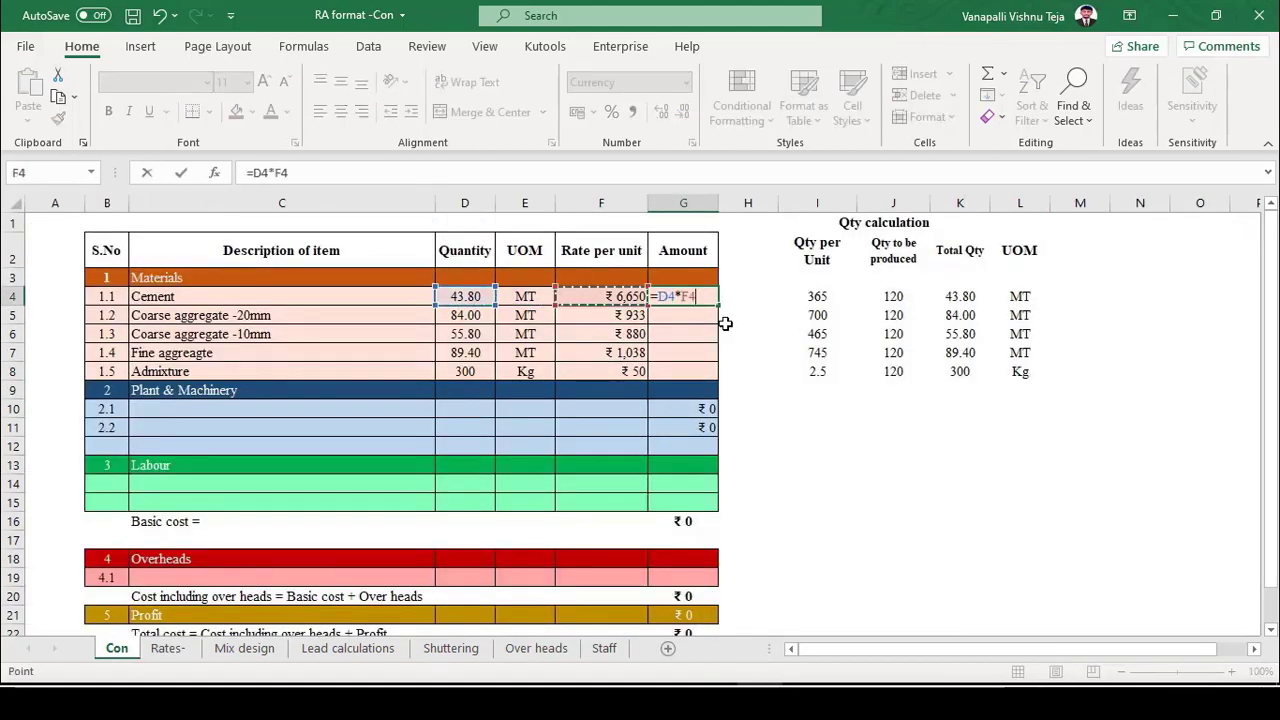
{"action": "key", "text": "ctrl+Return"}
Fill the amount formula in G4 down to the admixture row in G8.
{"action": "key", "text": "shift+Down"}
{"action": "key", "text": "shift+Down"}
{"action": "key", "text": "shift+Down"}
{"action": "key", "text": "shift+Down"}
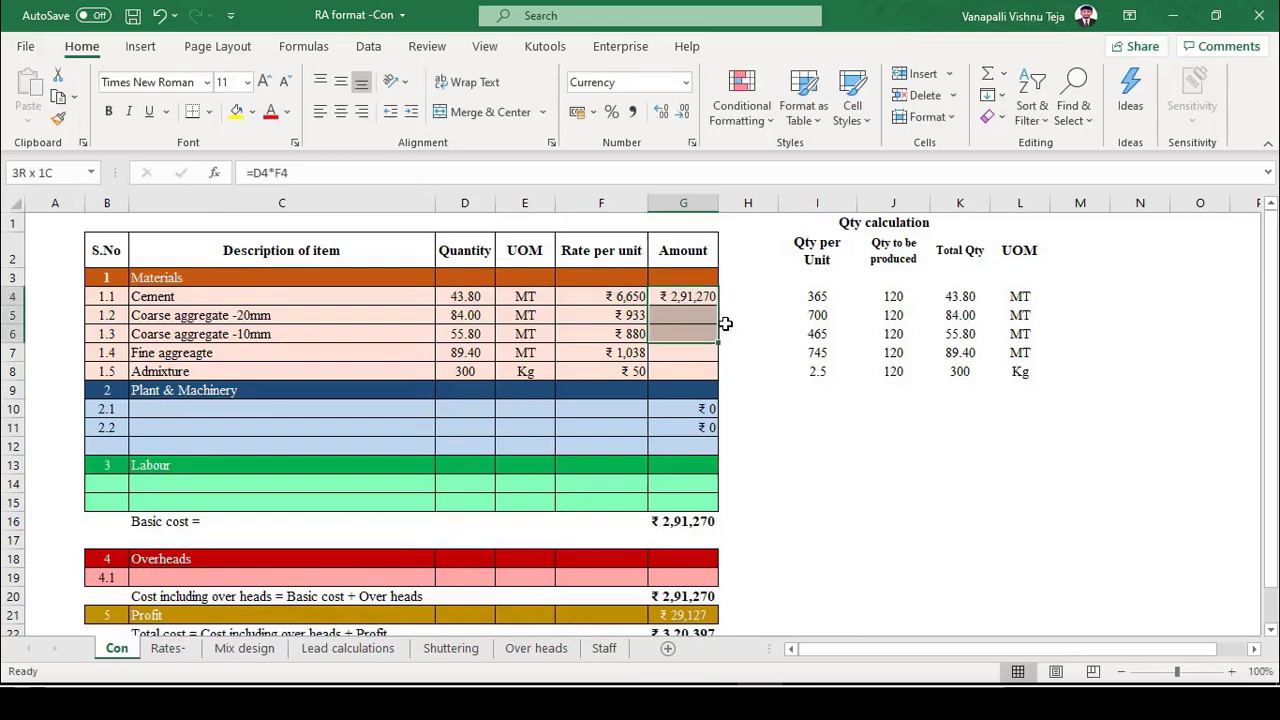
{"action": "key", "text": "ctrl+d"}
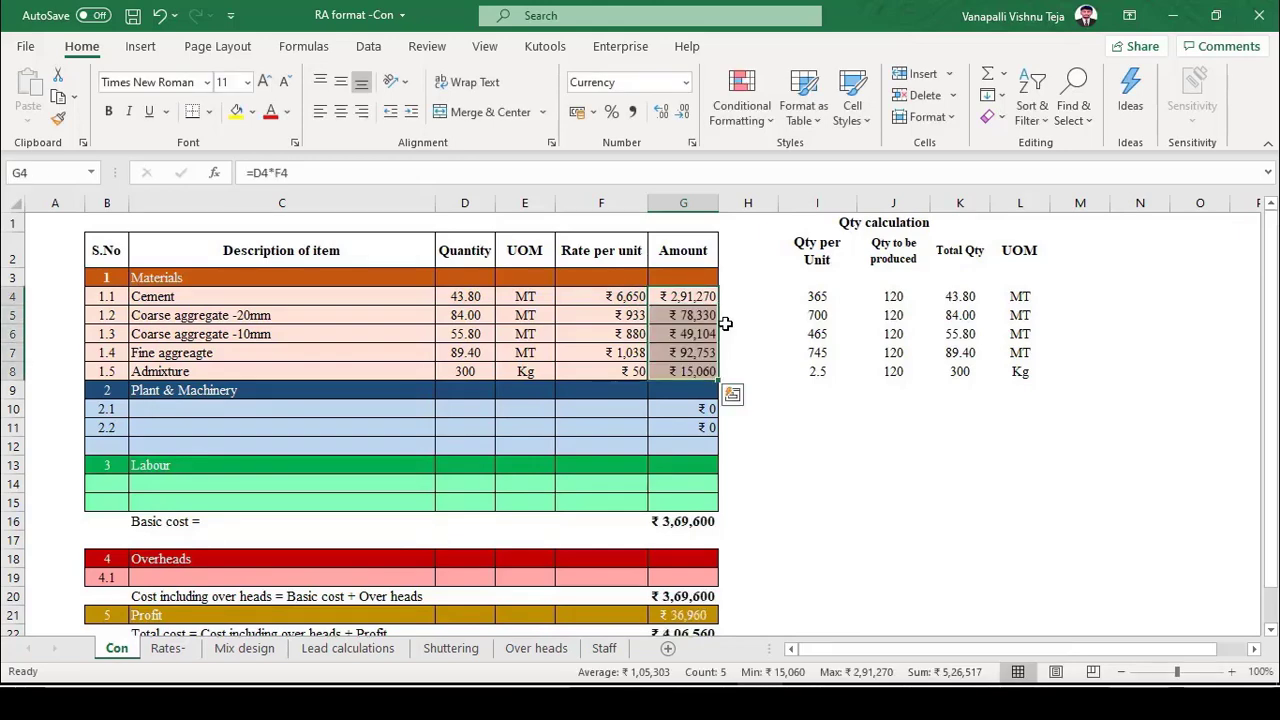
Center the material rates and amounts in F4:G8 and save the workbook.
{"action": "key", "text": "shift+Left"}
{"action": "left_click", "coordinate": [133, 15]}
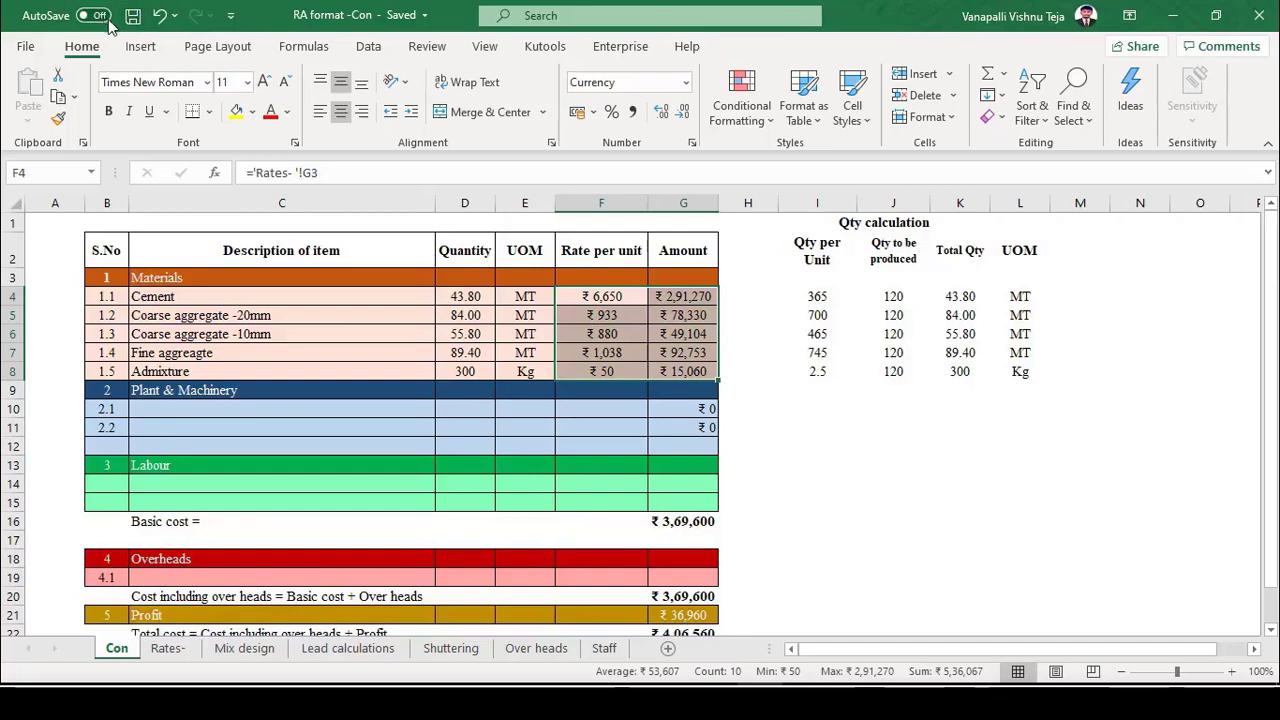
Examine the plant and machinery items and their units of measure on the Rates- sheet, from the batching plant to the concrete pump.
{"action": "key", "text": "ctrl+Page_Down"}
{"action": "left_click", "coordinate": [150, 418]}
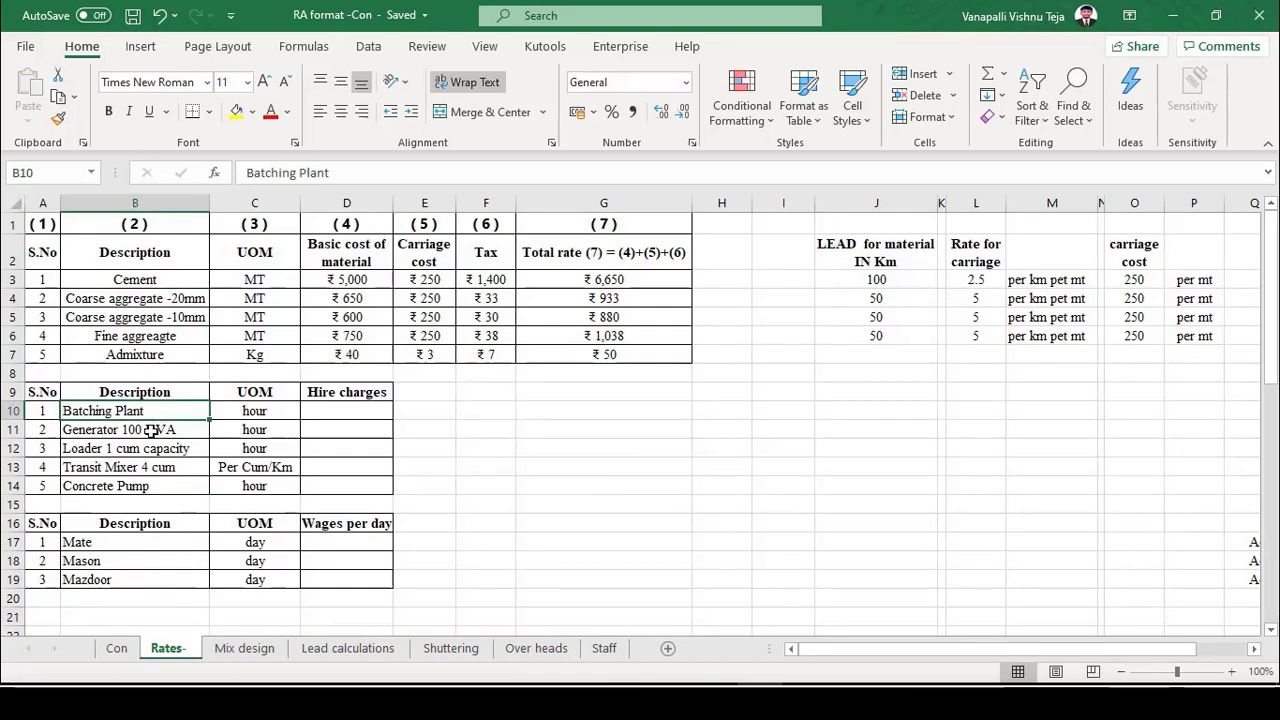
{"action": "left_click", "coordinate": [150, 430]}
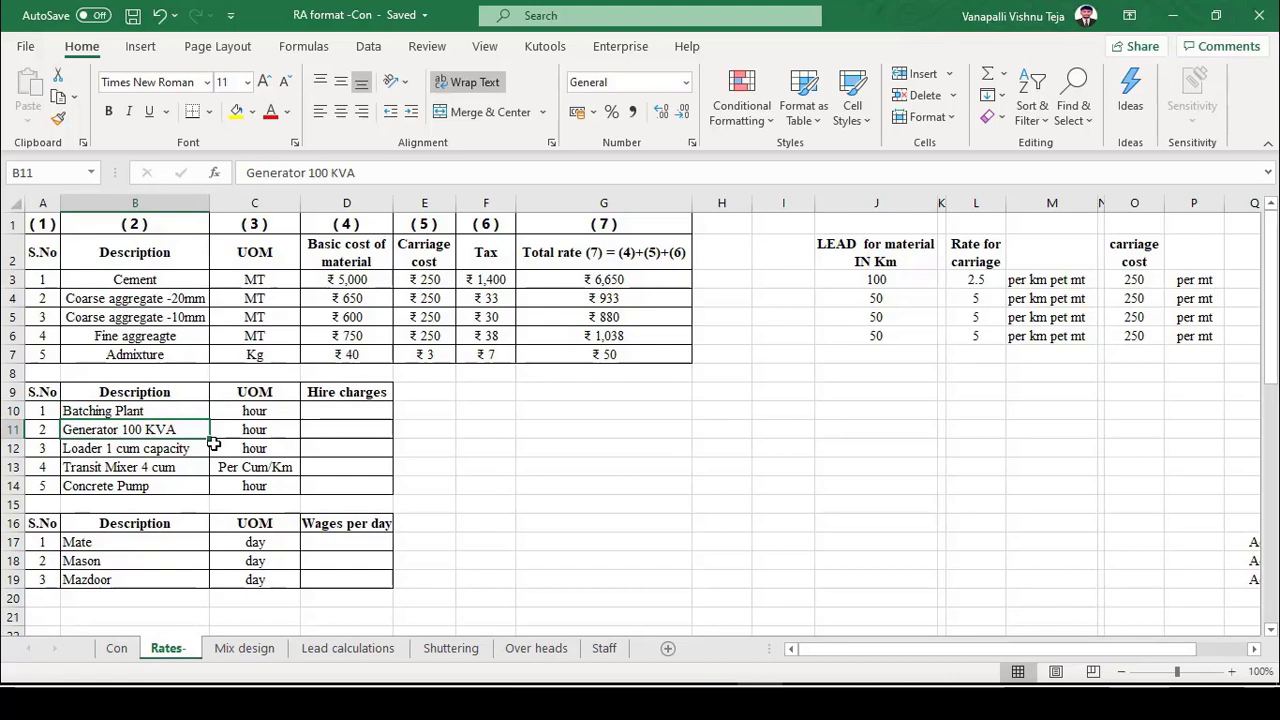
{"action": "left_click", "coordinate": [160, 450]}
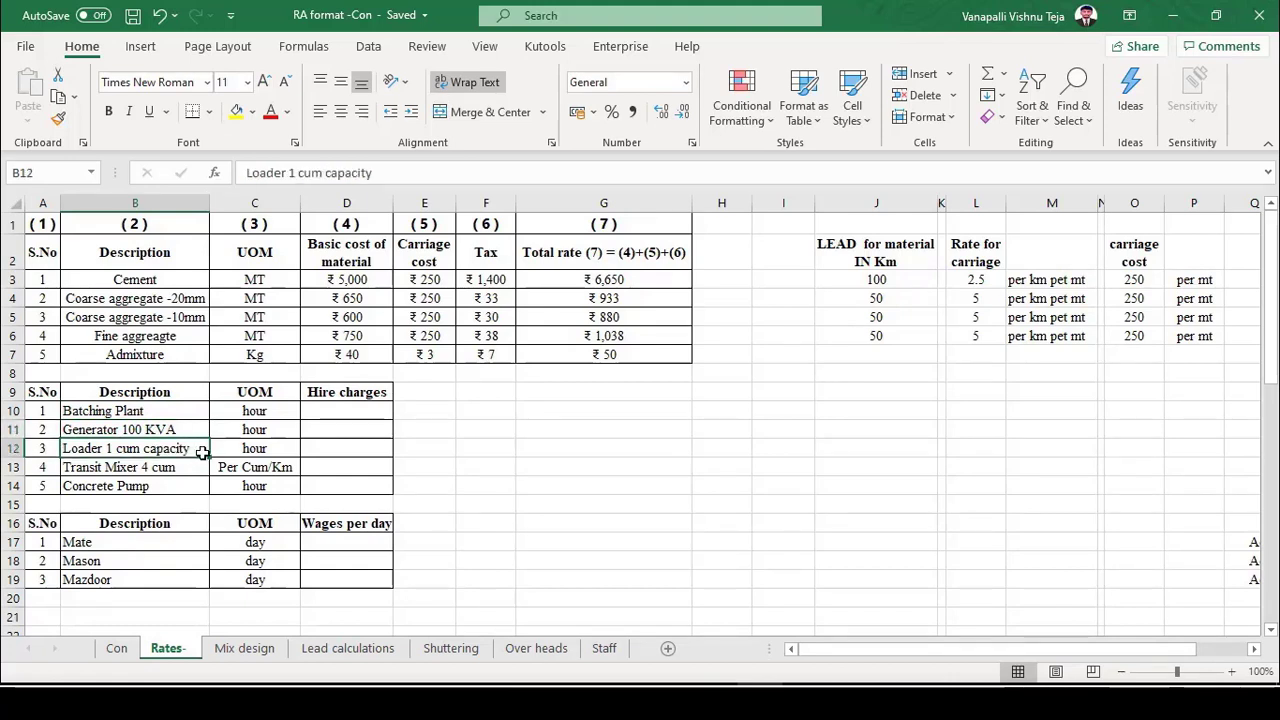
{"action": "left_click", "coordinate": [172, 466]}
{"action": "left_click", "coordinate": [155, 479]}
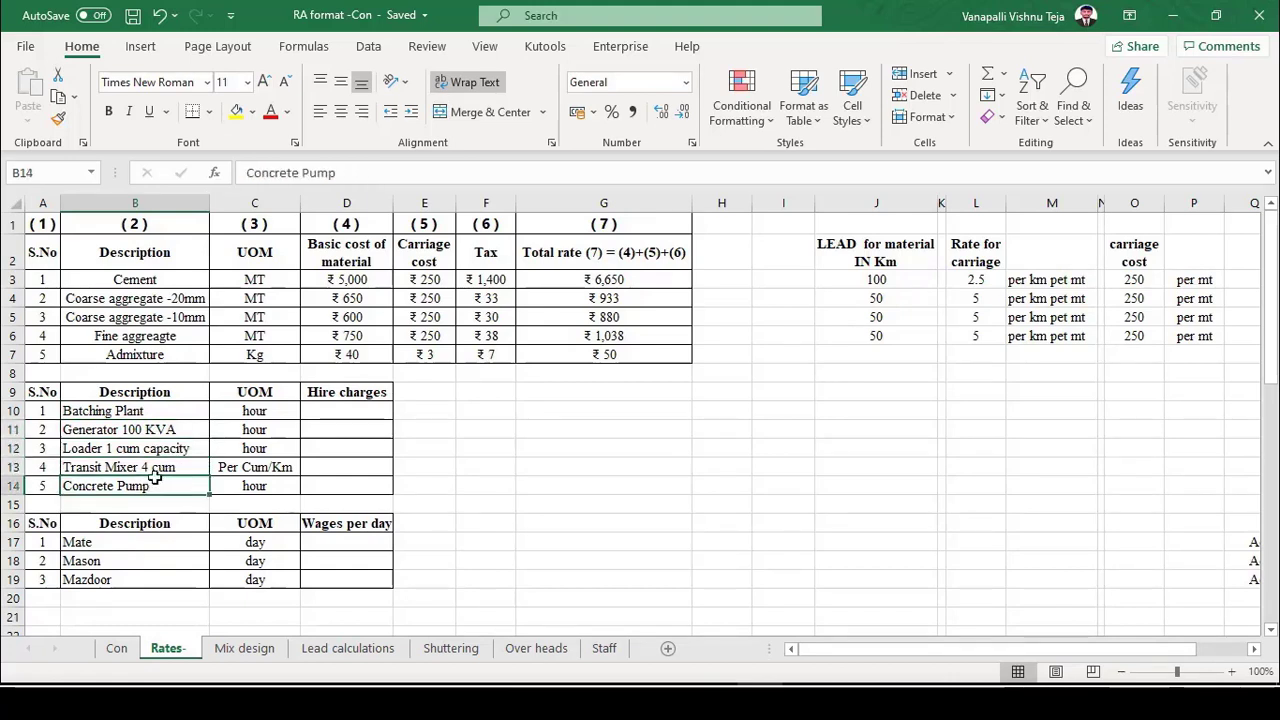
{"action": "left_click", "coordinate": [131, 15]}
{"action": "left_click_drag", "start_coordinate": [282, 408], "coordinate": [272, 450]}
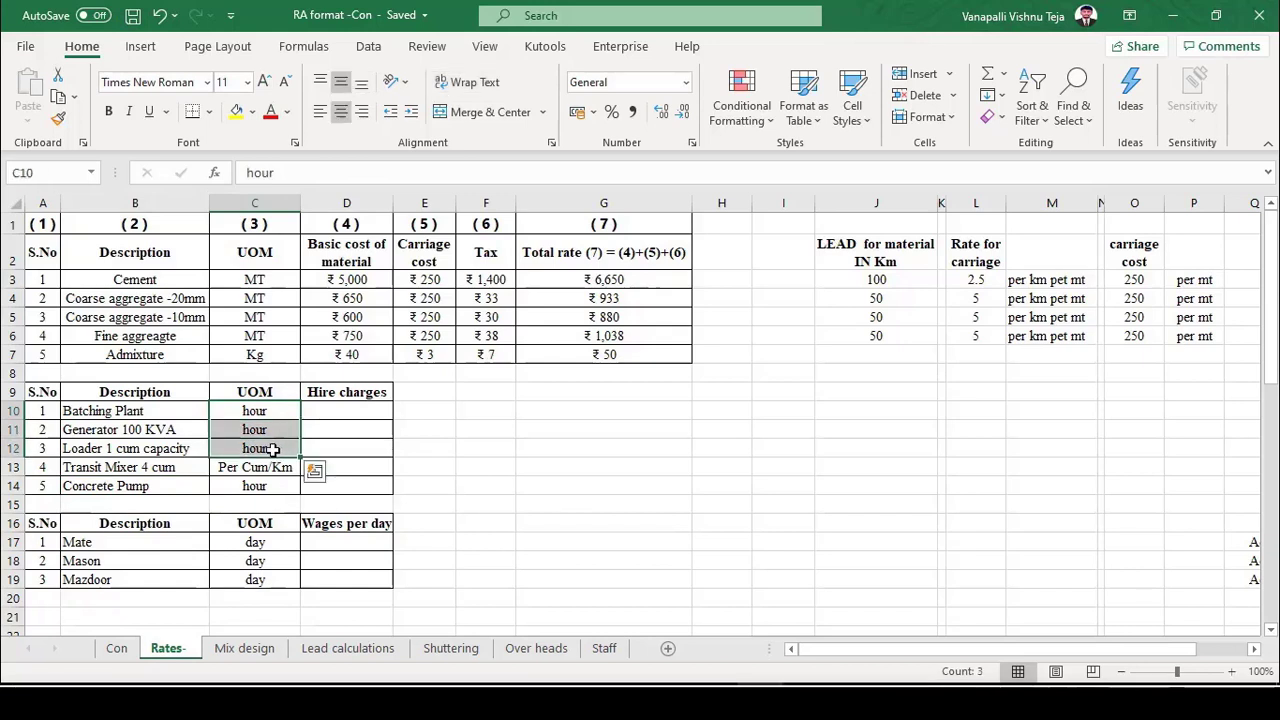
{"action": "left_click", "coordinate": [196, 468]}
{"action": "left_click", "coordinate": [273, 467]}
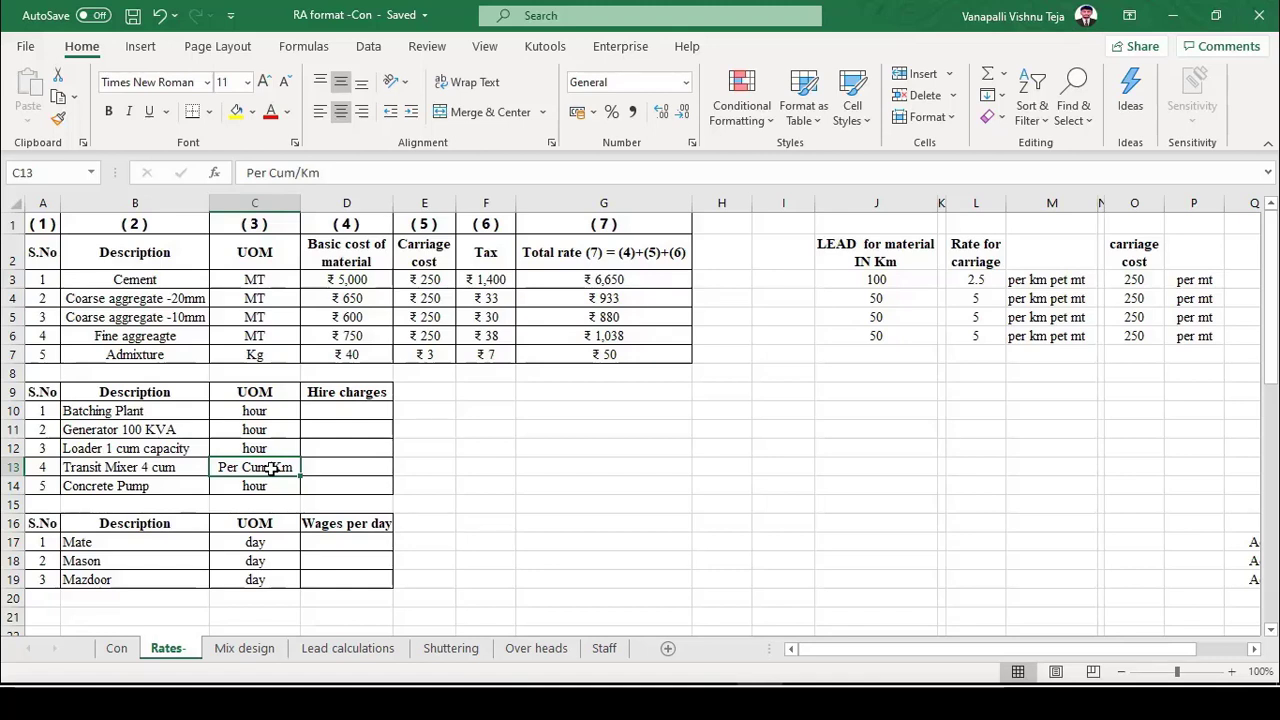
{"action": "left_click", "coordinate": [343, 467]}
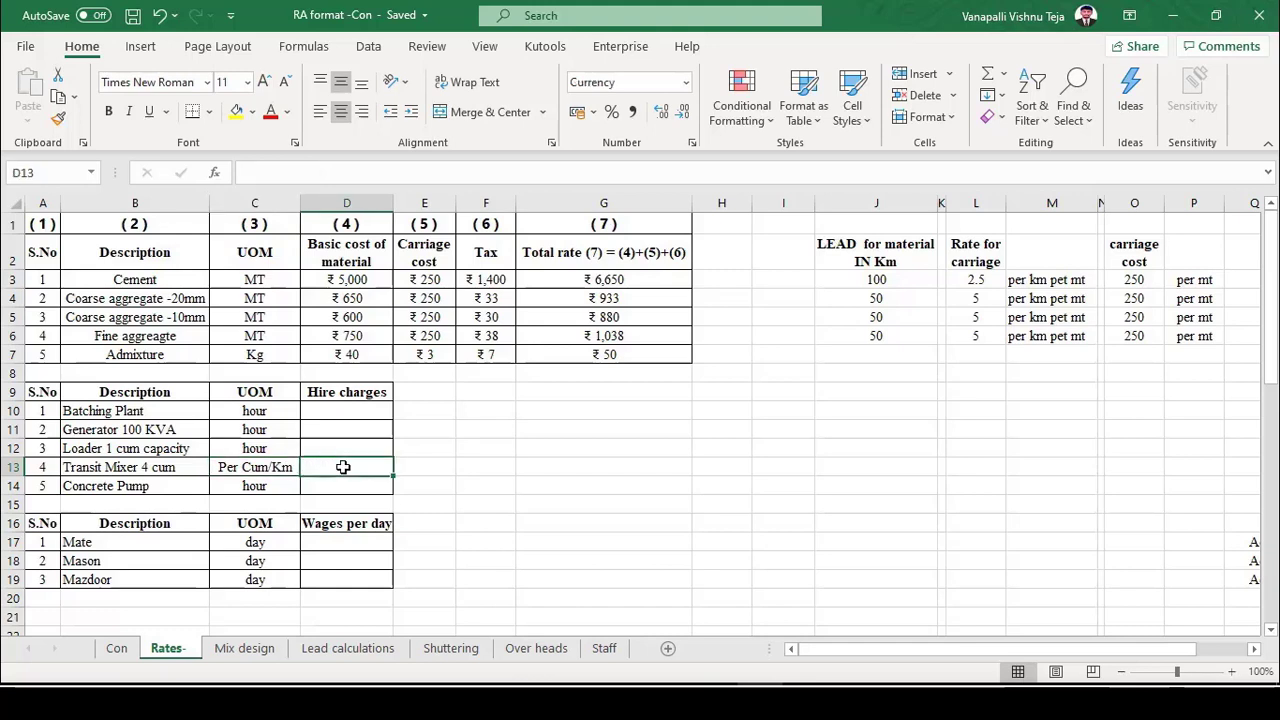
{"action": "left_click", "coordinate": [250, 467]}
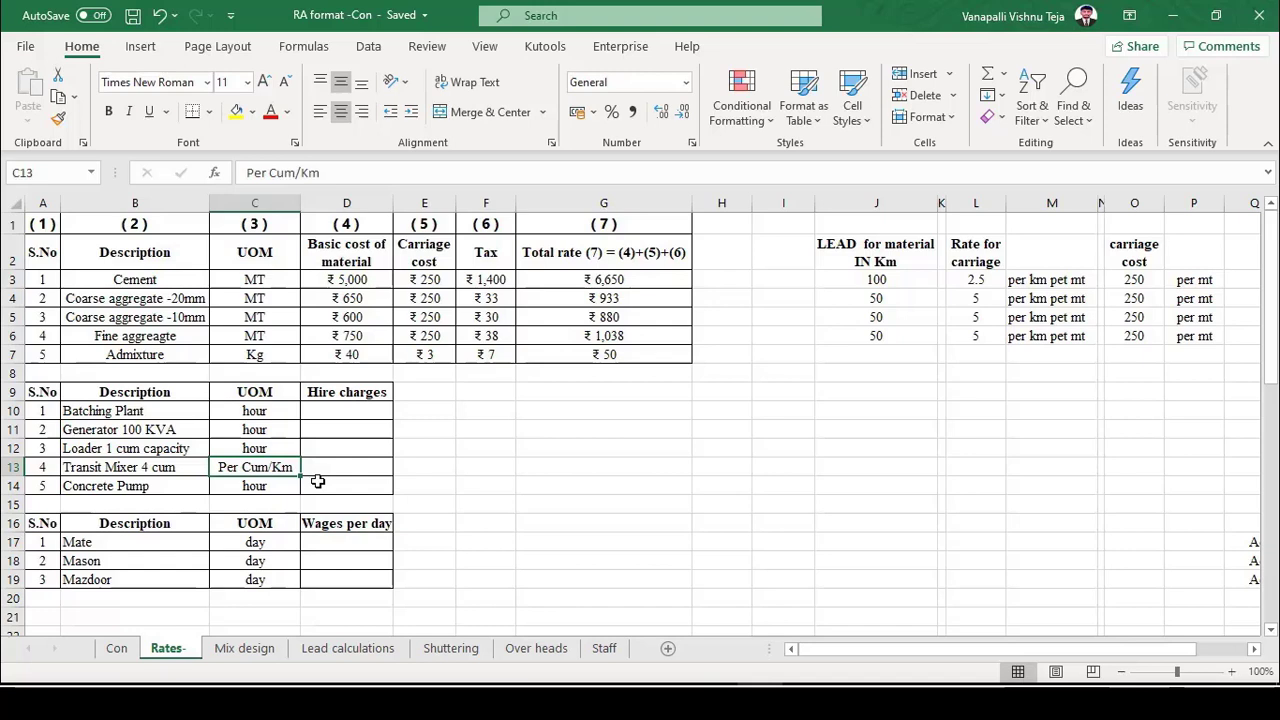
Enter hire charges of 2200 for the batching plant, 500 for the generator and 700 for the loader in D10:D12.
{"action": "left_click", "coordinate": [362, 408]}
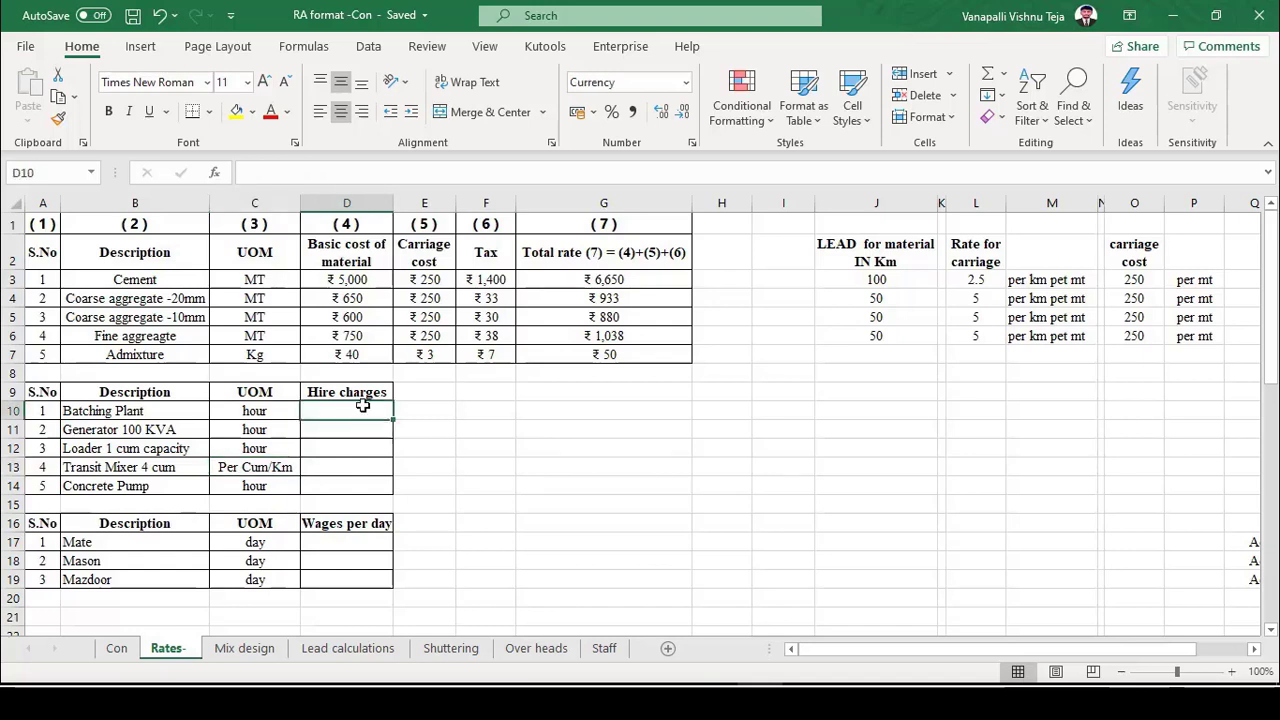
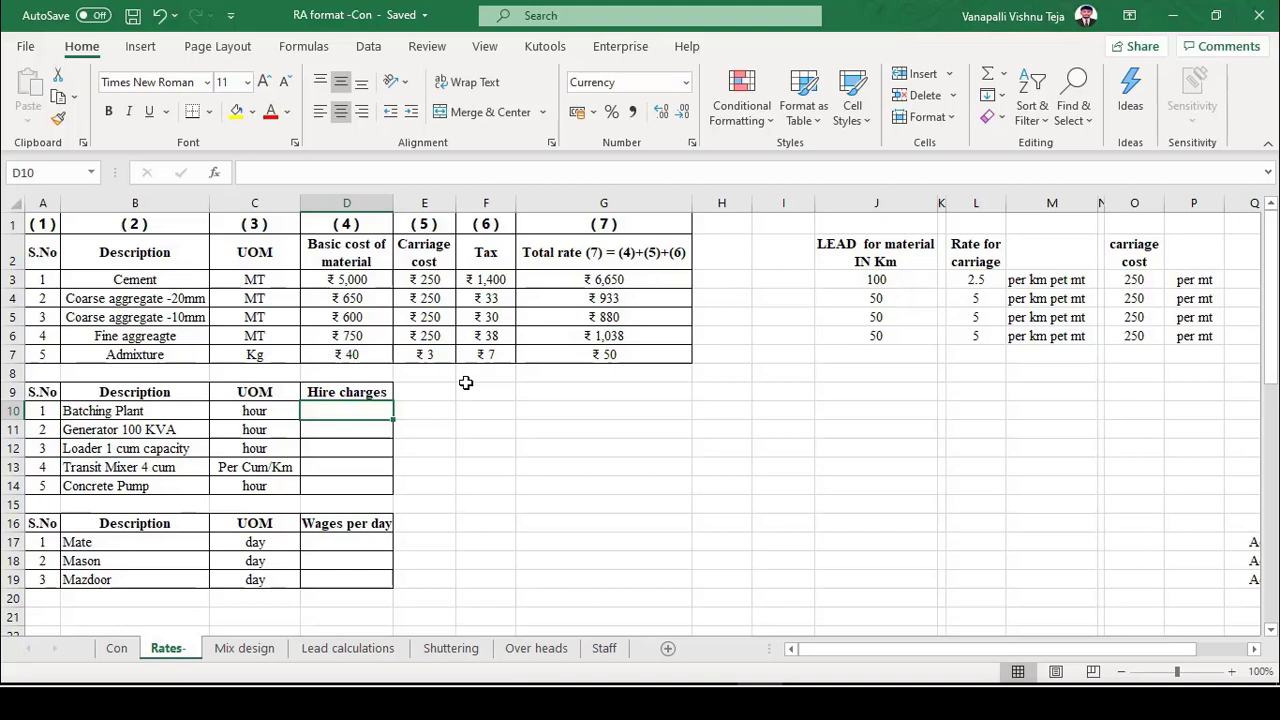
{"action": "type", "text": "2200"}
{"action": "key", "text": "Return"}
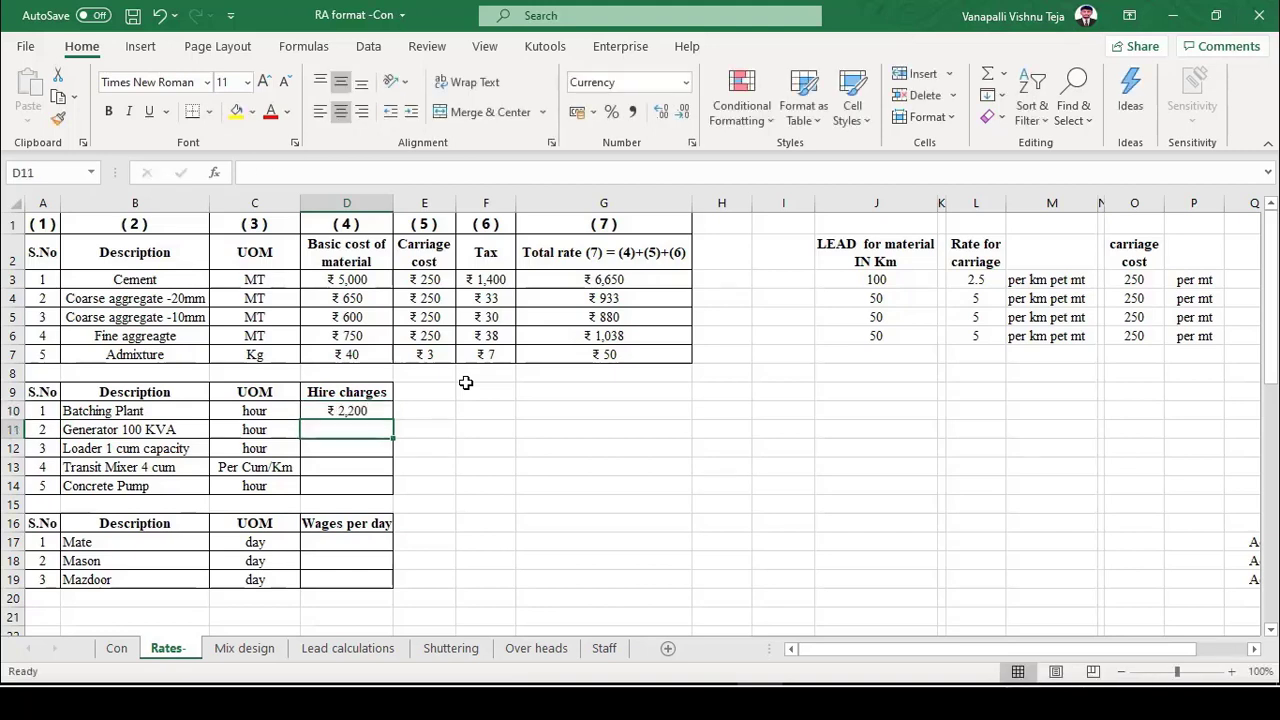
{"action": "type", "text": "500"}
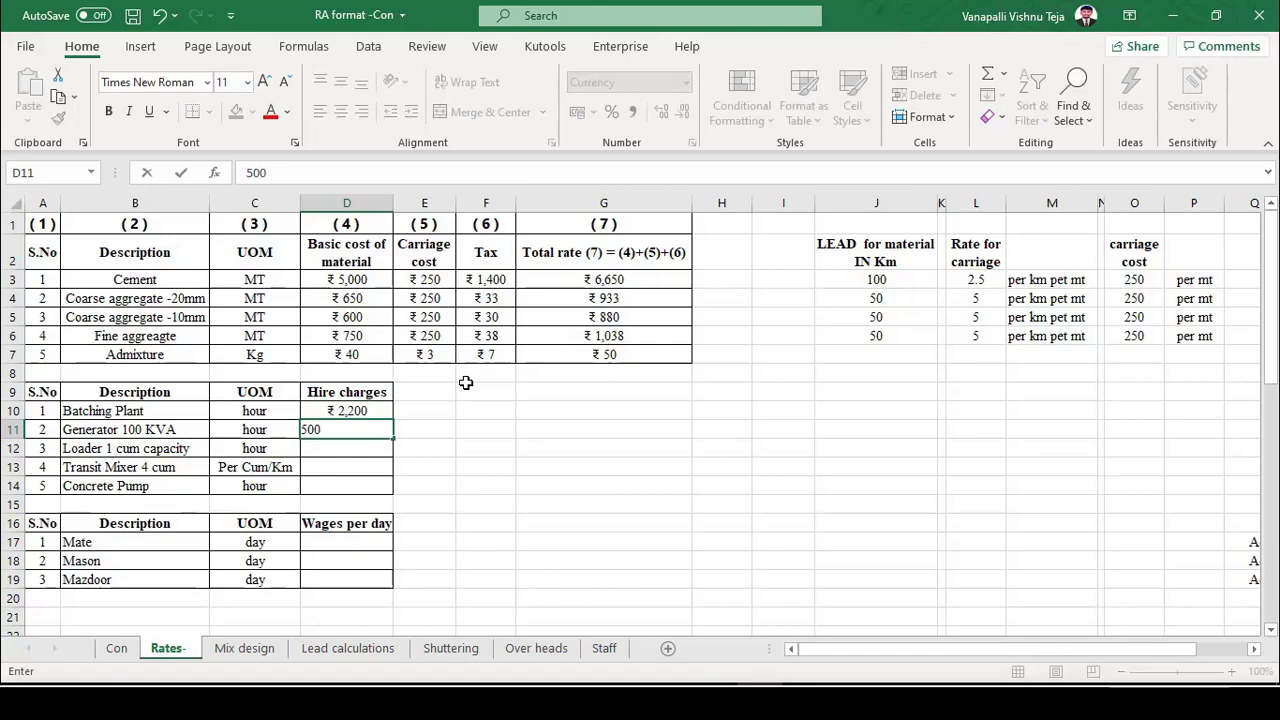
{"action": "key", "text": "Return"}
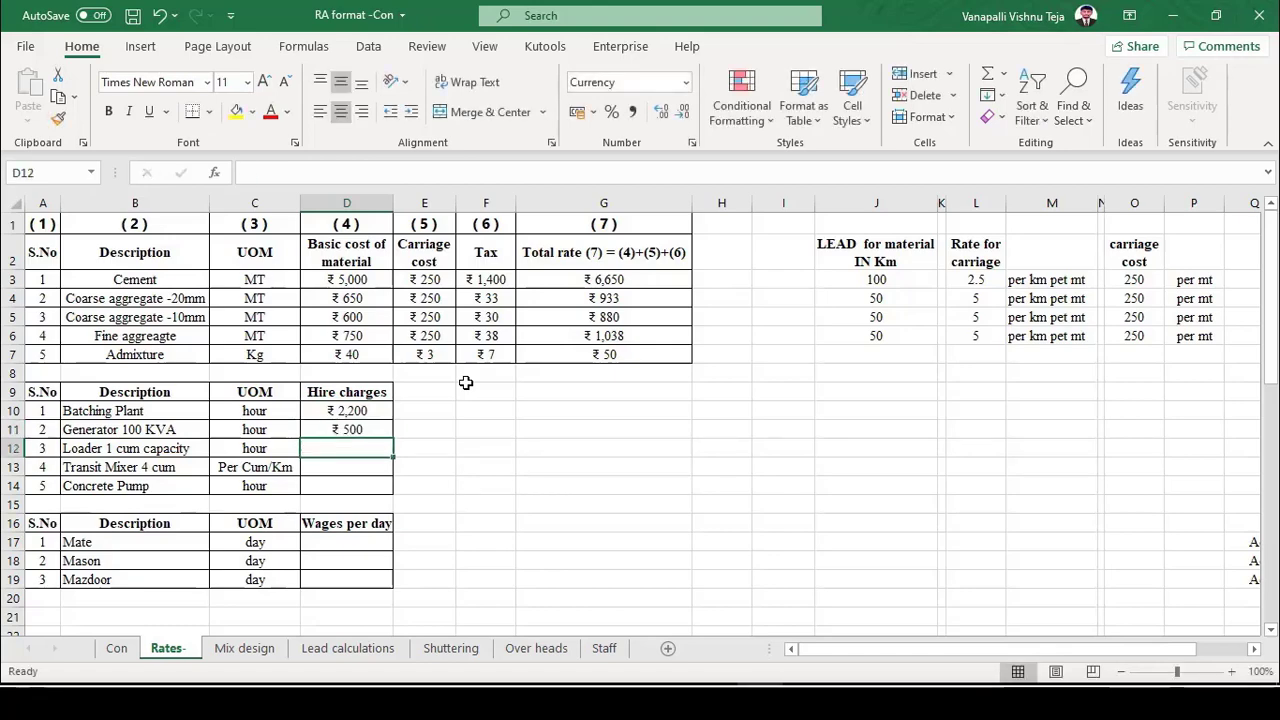
{"action": "type", "text": "700"}
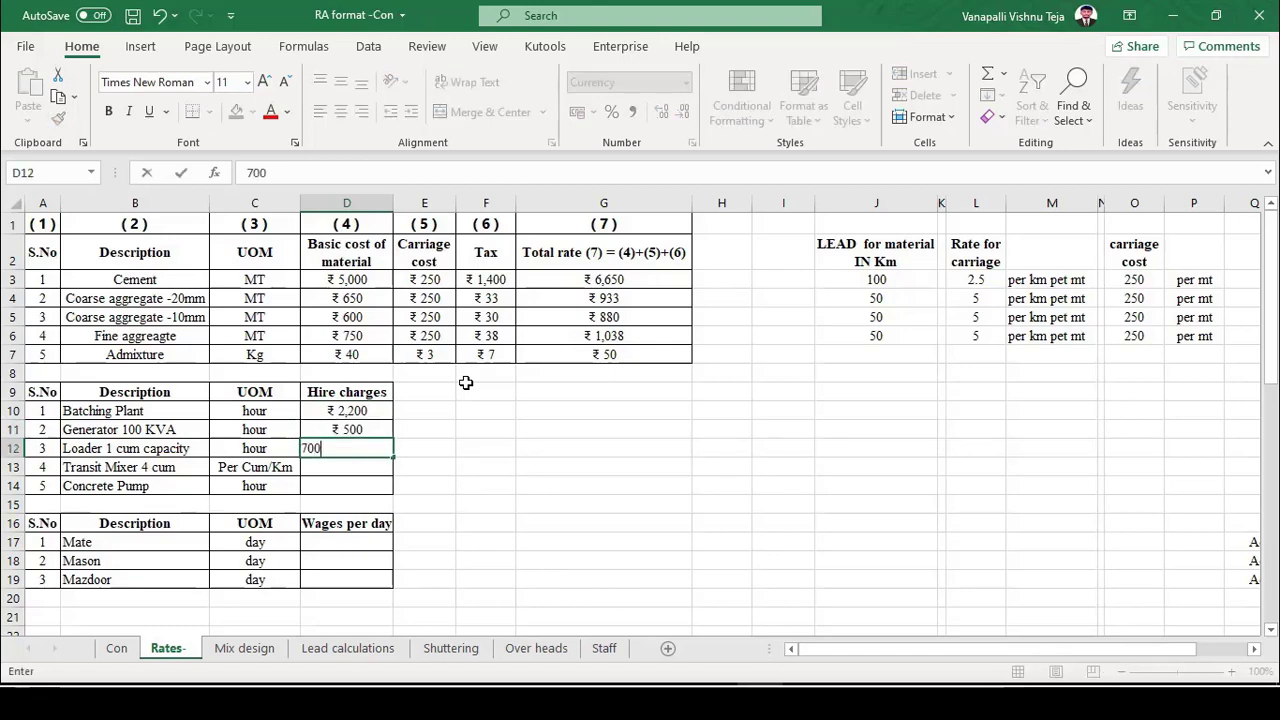
{"action": "key", "text": "Return"}
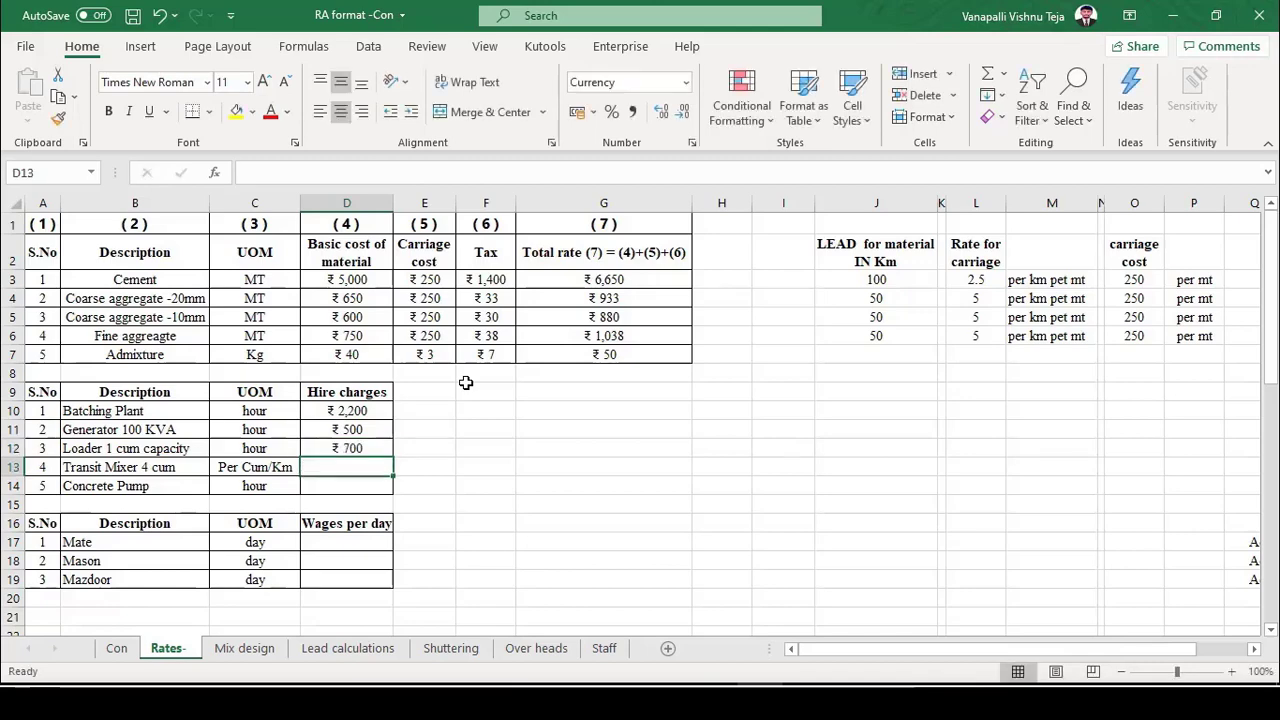
Enter hire charges of 30 for the transit mixer and 300 for the concrete pump, and save the workbook.
{"action": "type", "text": "3"}
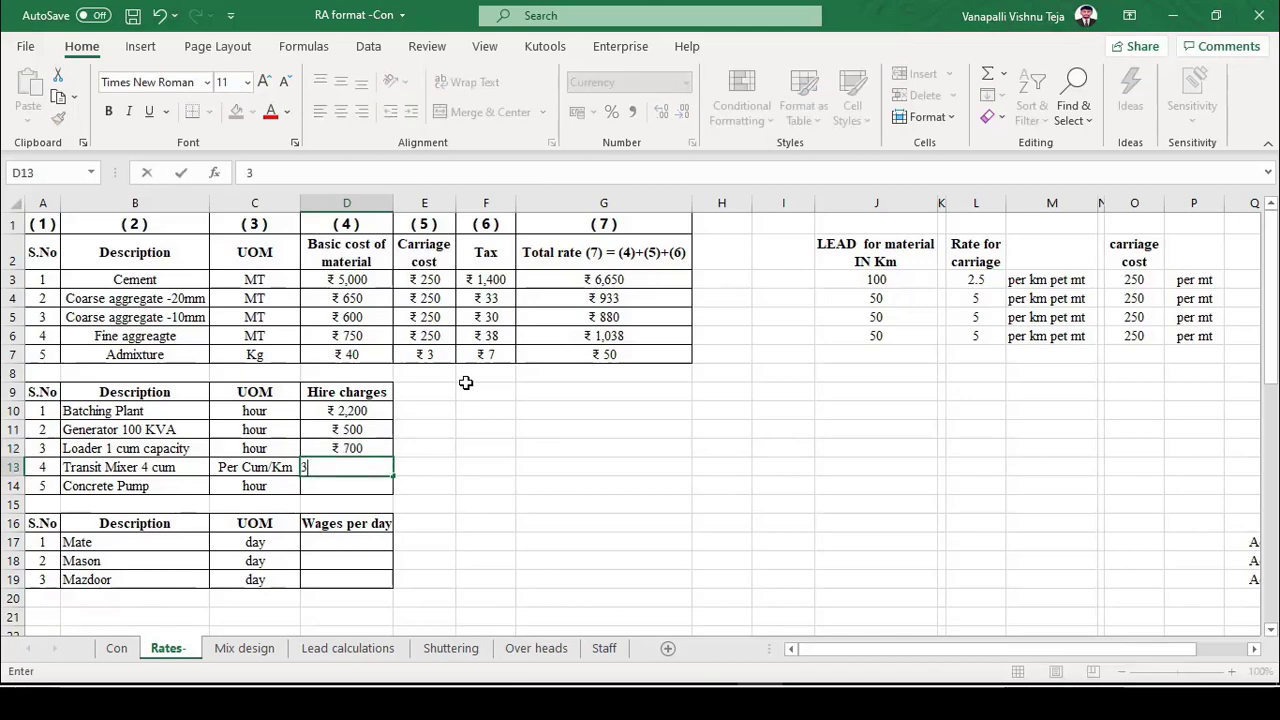
{"action": "type", "text": "0"}
{"action": "key", "text": "Return"}
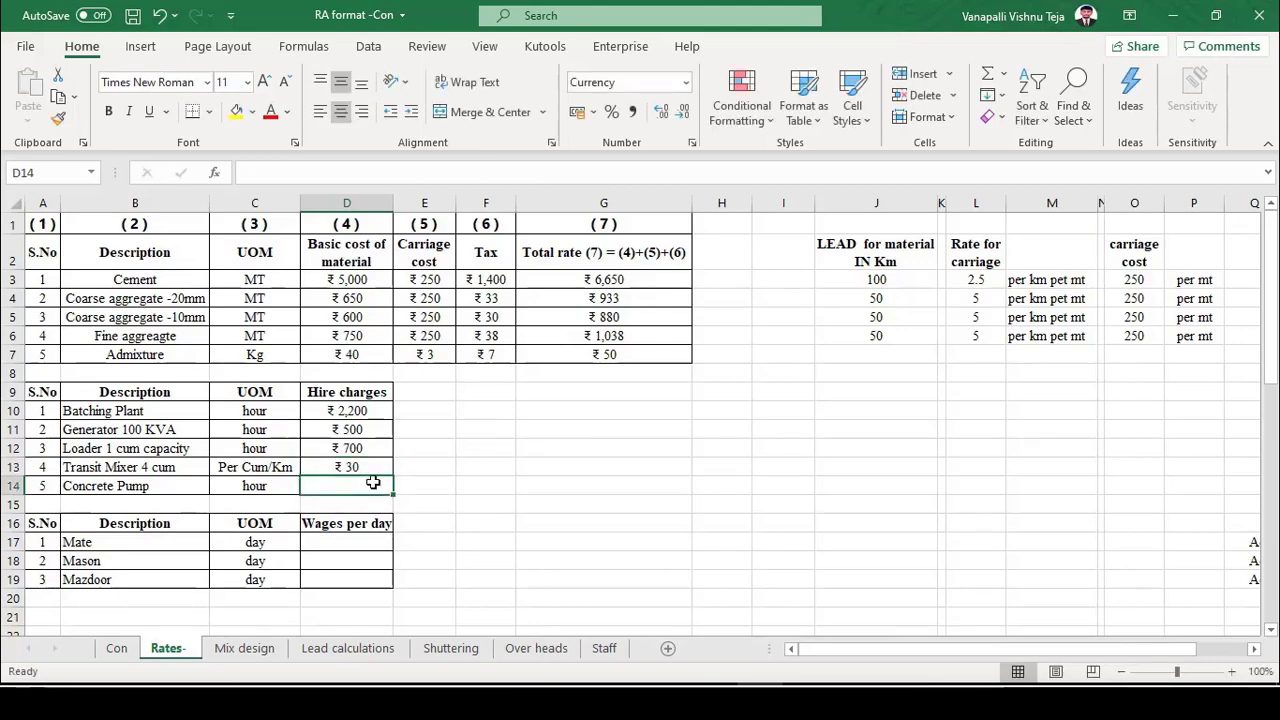
{"action": "type", "text": "300"}
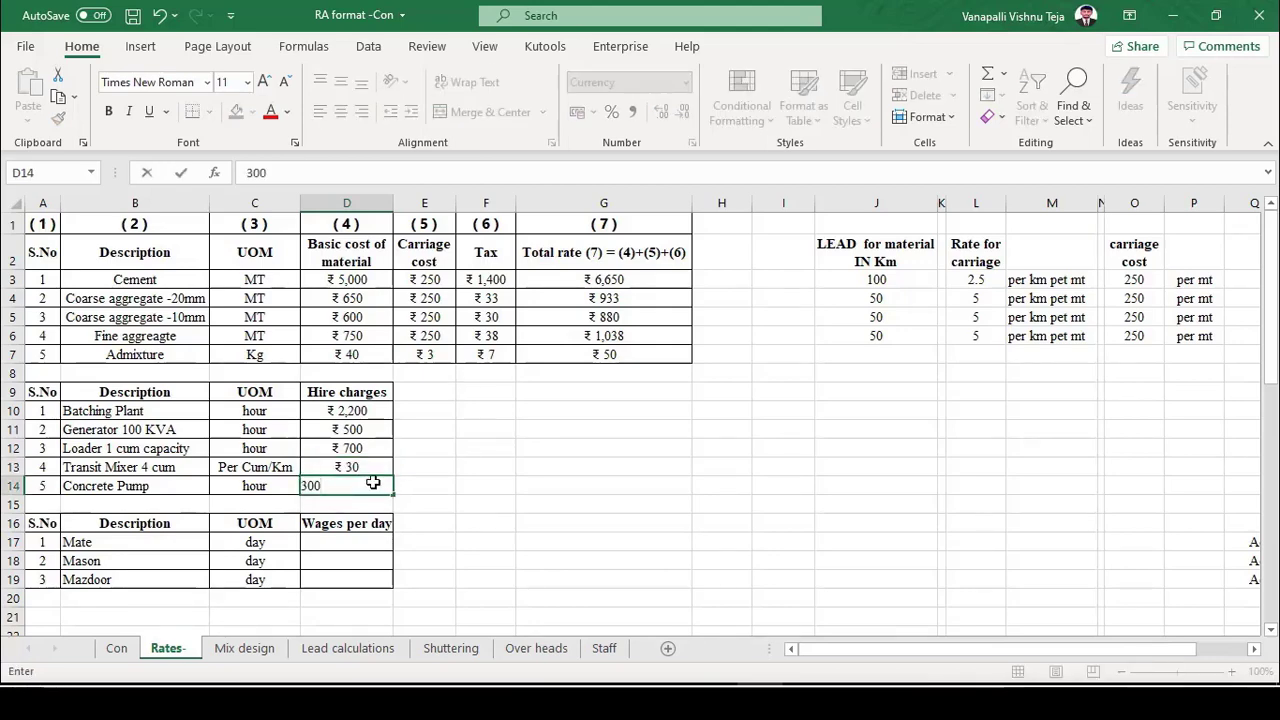
{"action": "key", "text": "Return"}
{"action": "left_click", "coordinate": [132, 15]}
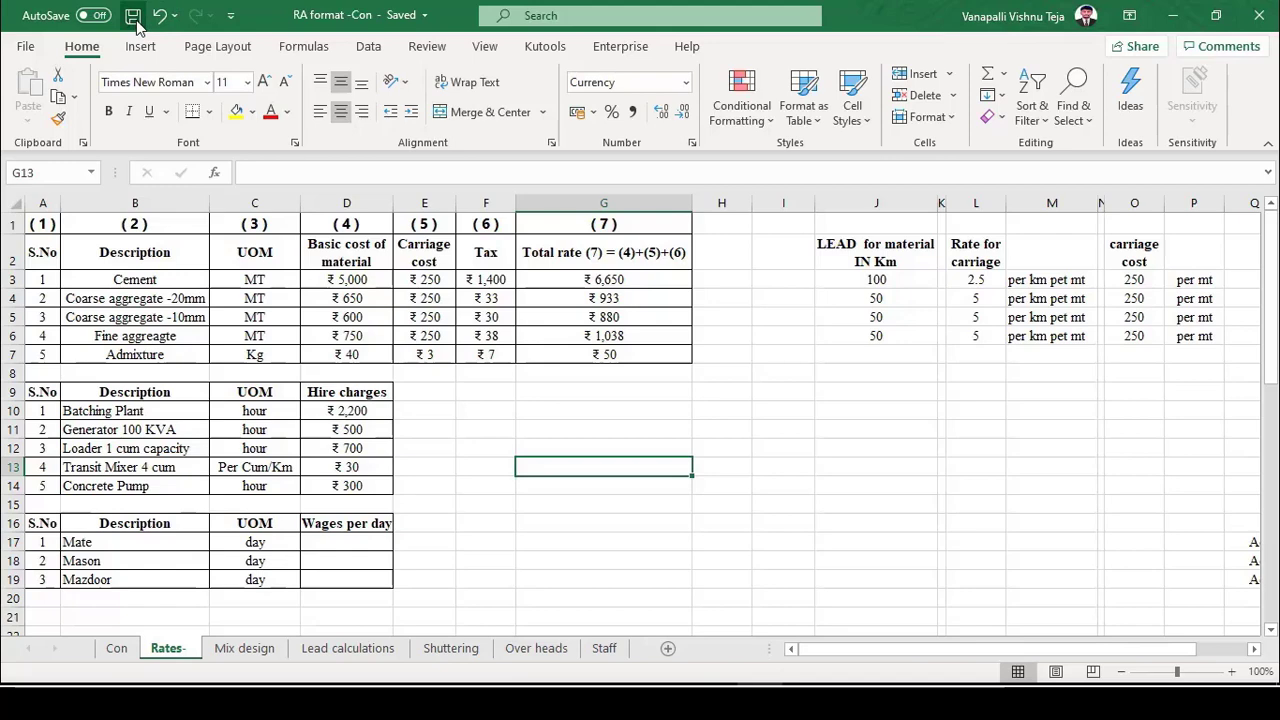
Check the concrete quantity on the Shuttering sheet and the plant hire units and charges on the Rates- sheet, then return to Con.
{"action": "left_click", "coordinate": [424, 429]}
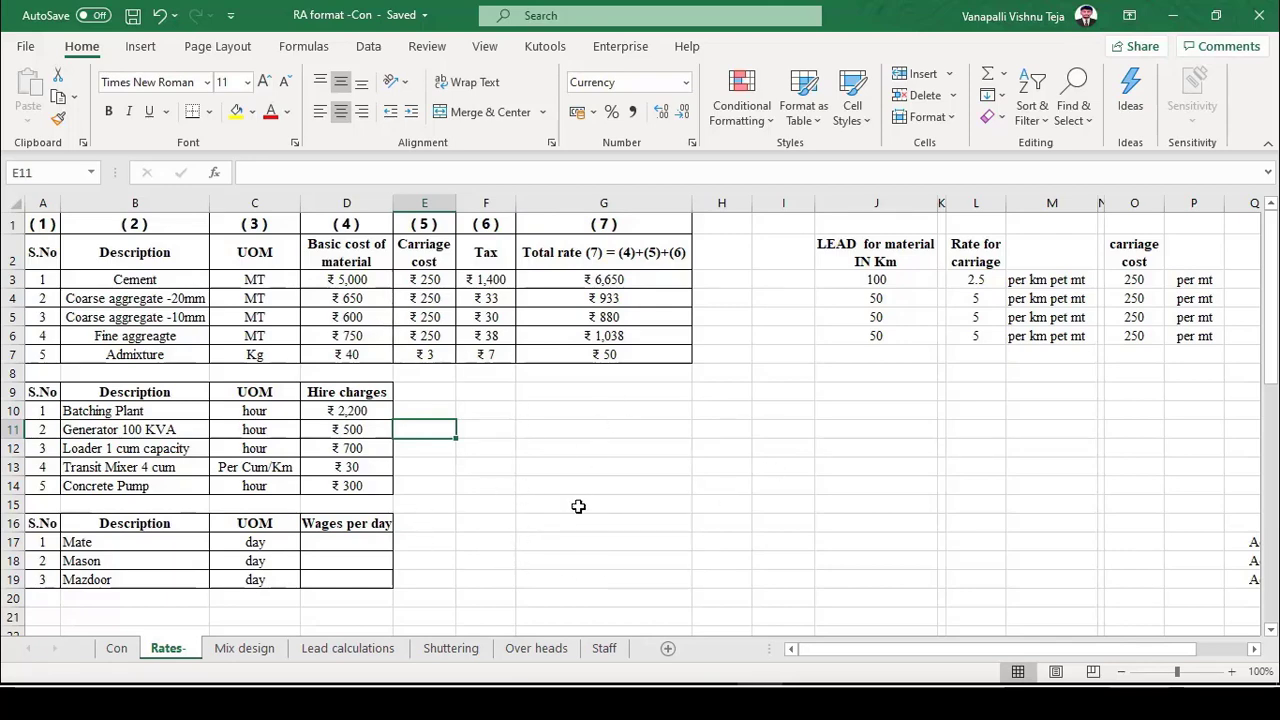
{"action": "left_click", "coordinate": [451, 648]}
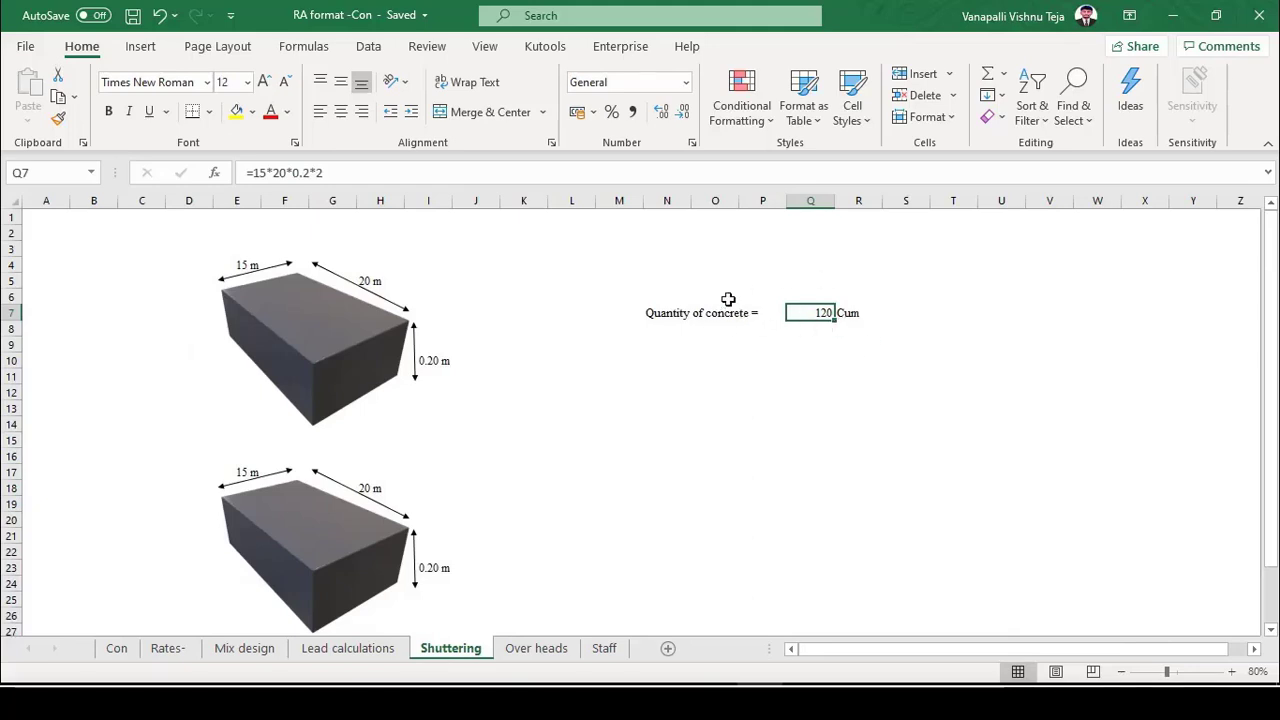
{"action": "left_click", "coordinate": [168, 648]}
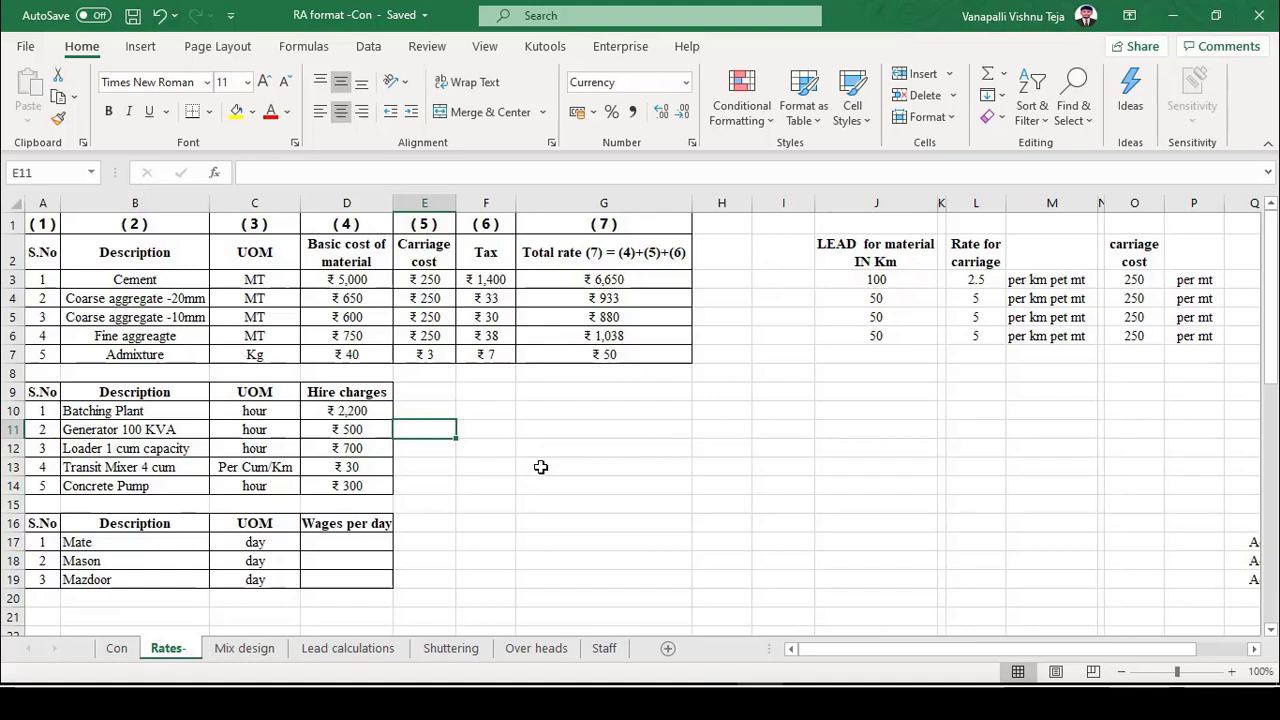
{"action": "left_click", "coordinate": [145, 406]}
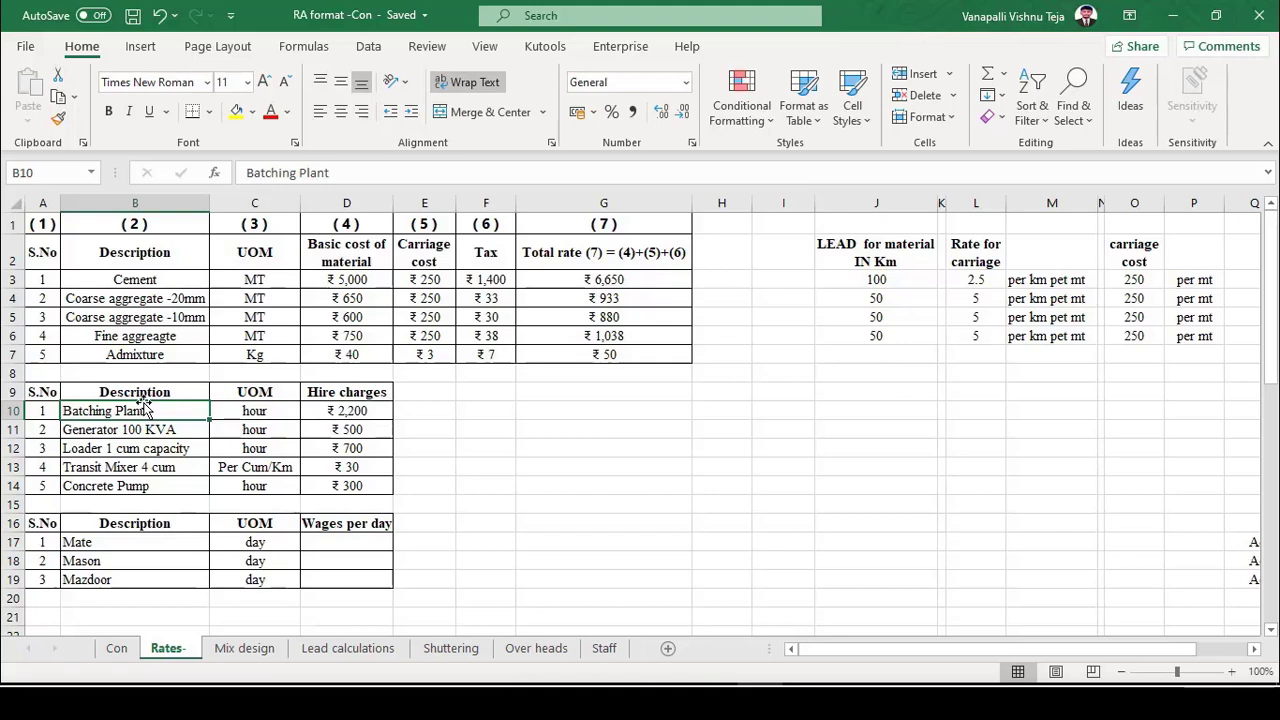
{"action": "left_click", "coordinate": [288, 411]}
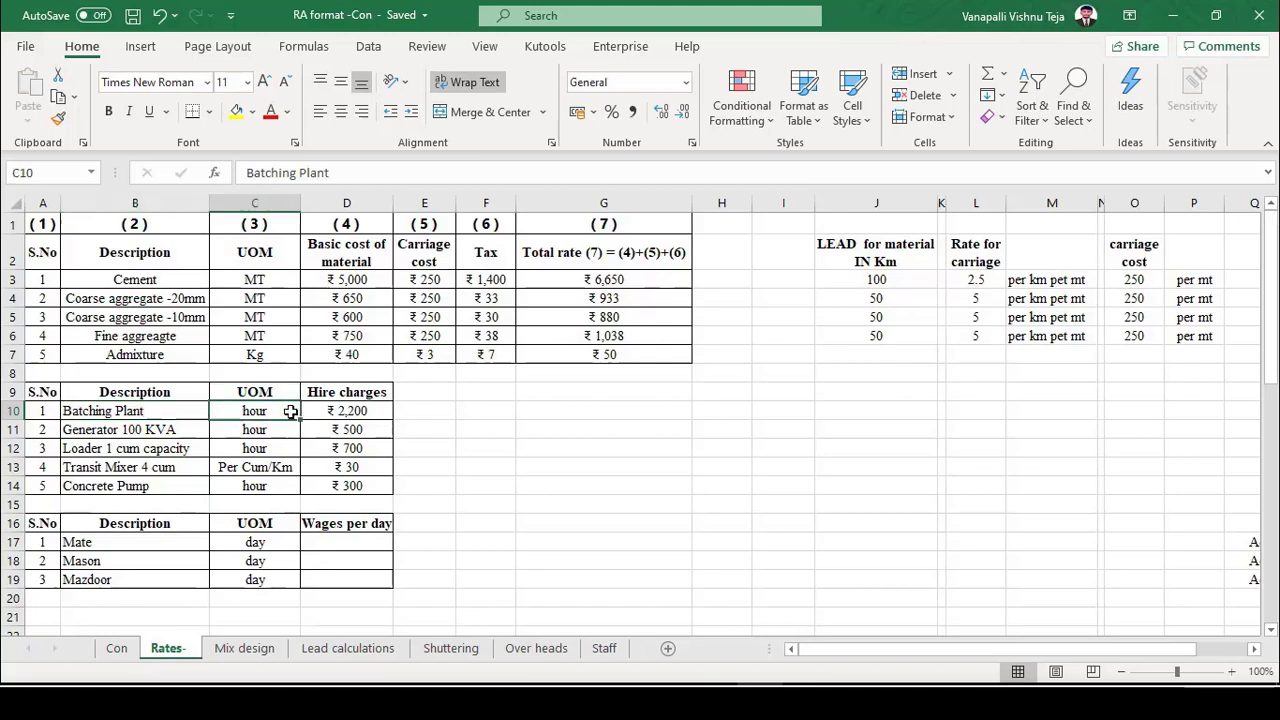
{"action": "left_click", "coordinate": [135, 15]}
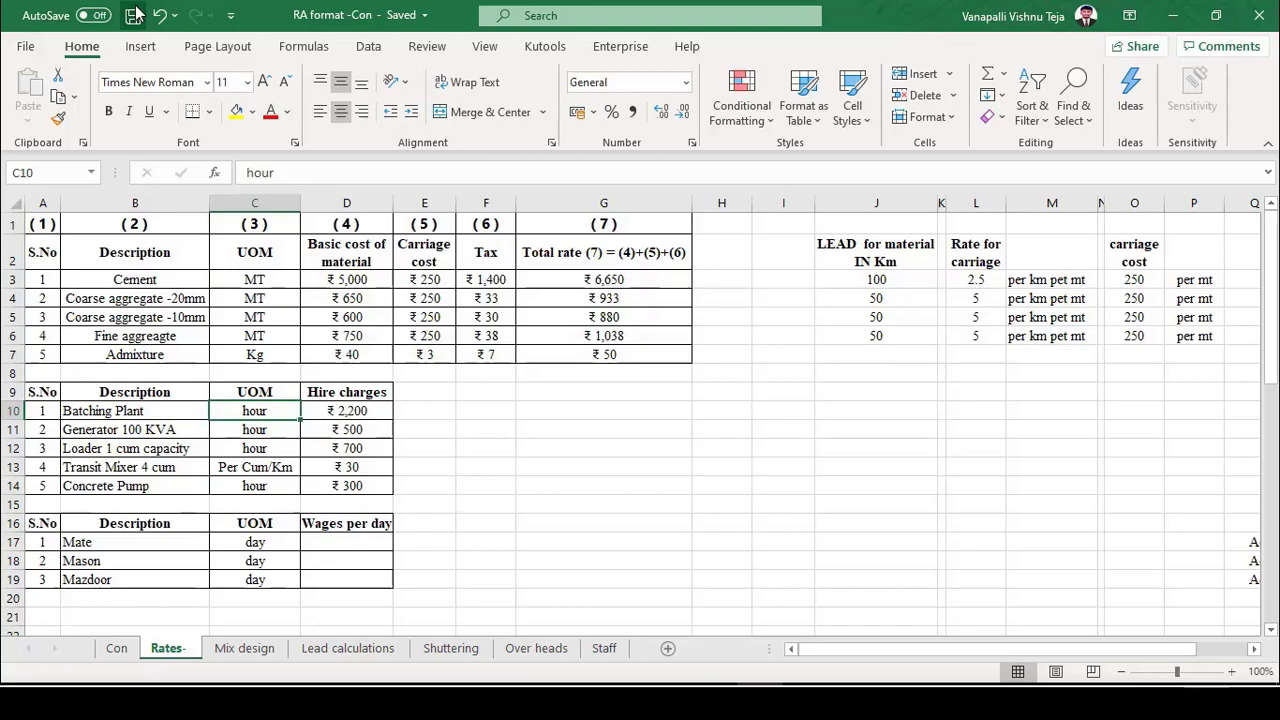
{"action": "left_click_drag", "start_coordinate": [346, 411], "coordinate": [346, 486]}
{"action": "left_click", "coordinate": [116, 648]}
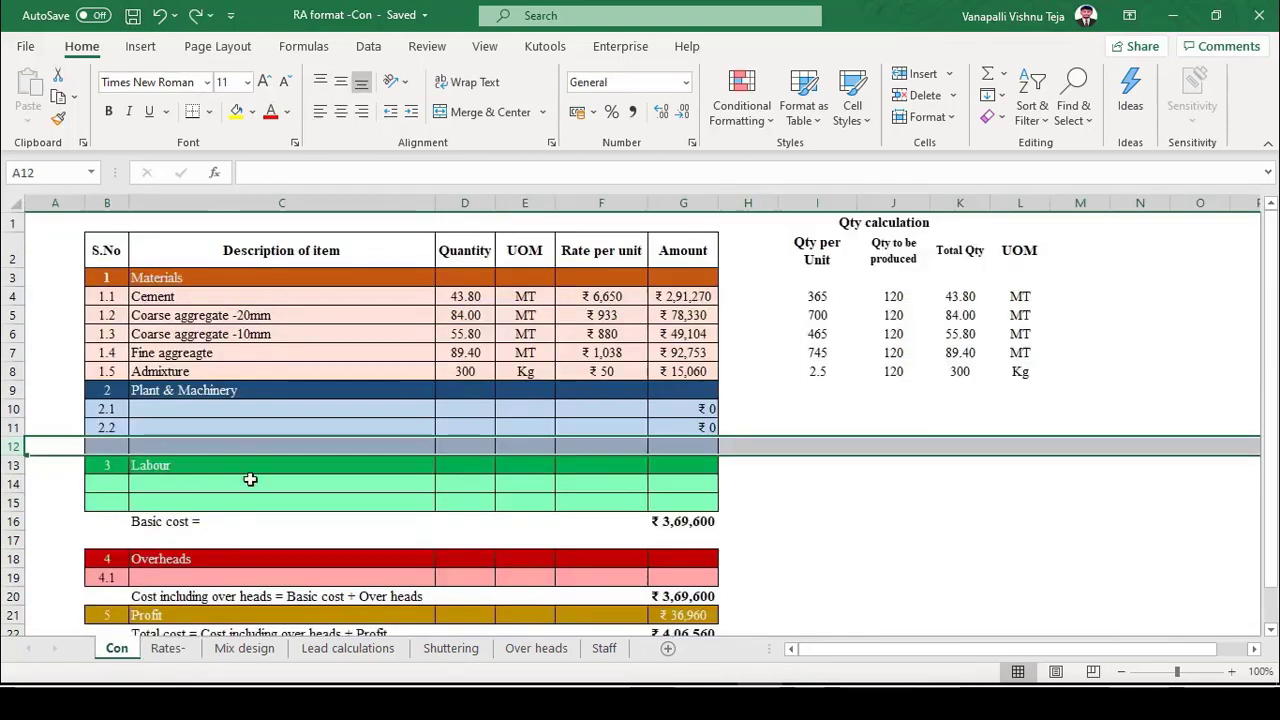
Insert blank rows under Plant & Machinery and copy the five machinery descriptions from the Rates- sheet into C10:C14, keeping the destination formatting.
{"action": "key", "text": "ctrl+shift+plus"}
{"action": "key", "text": "ctrl+shift+plus"}
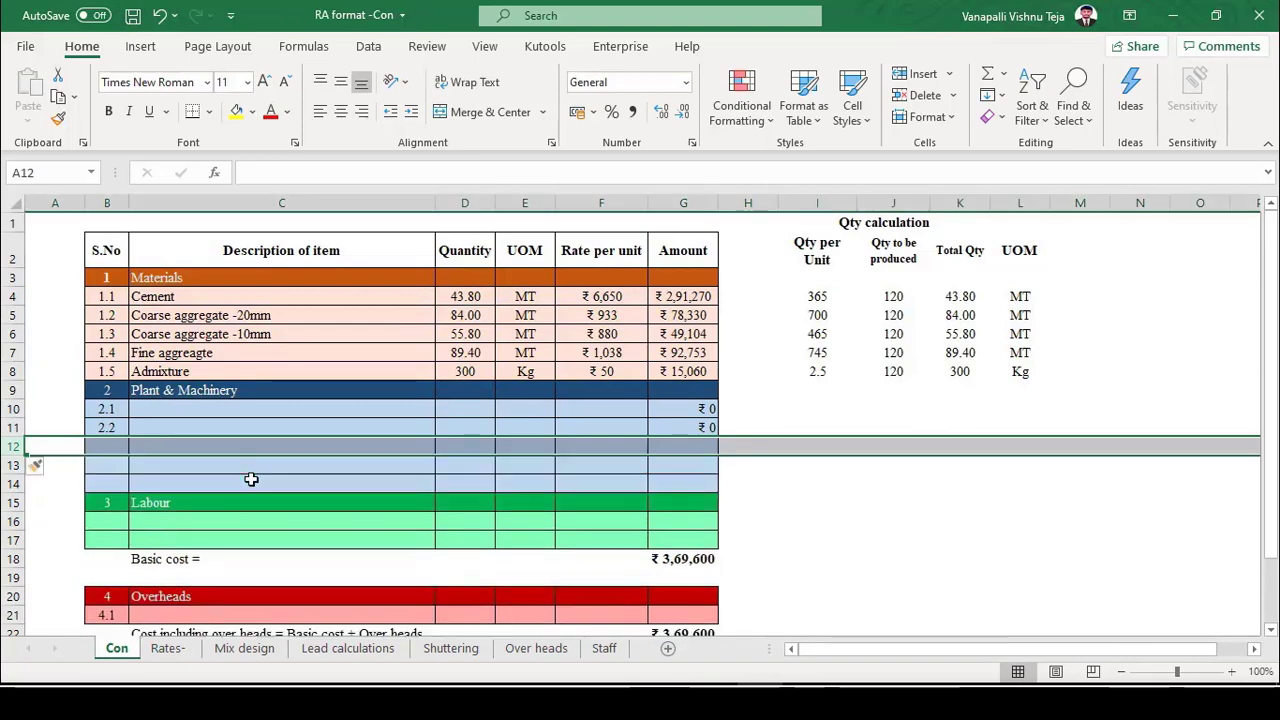
{"action": "left_click", "coordinate": [172, 649]}
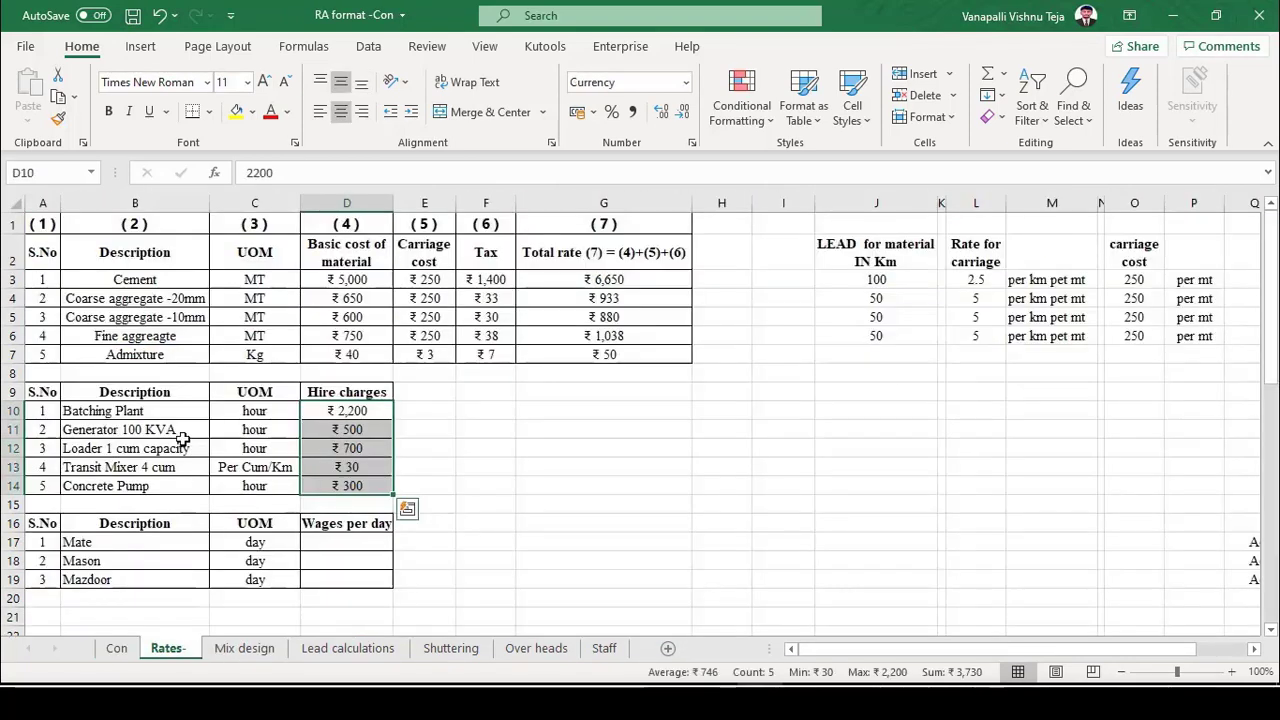
{"action": "left_click_drag", "start_coordinate": [150, 412], "coordinate": [150, 482]}
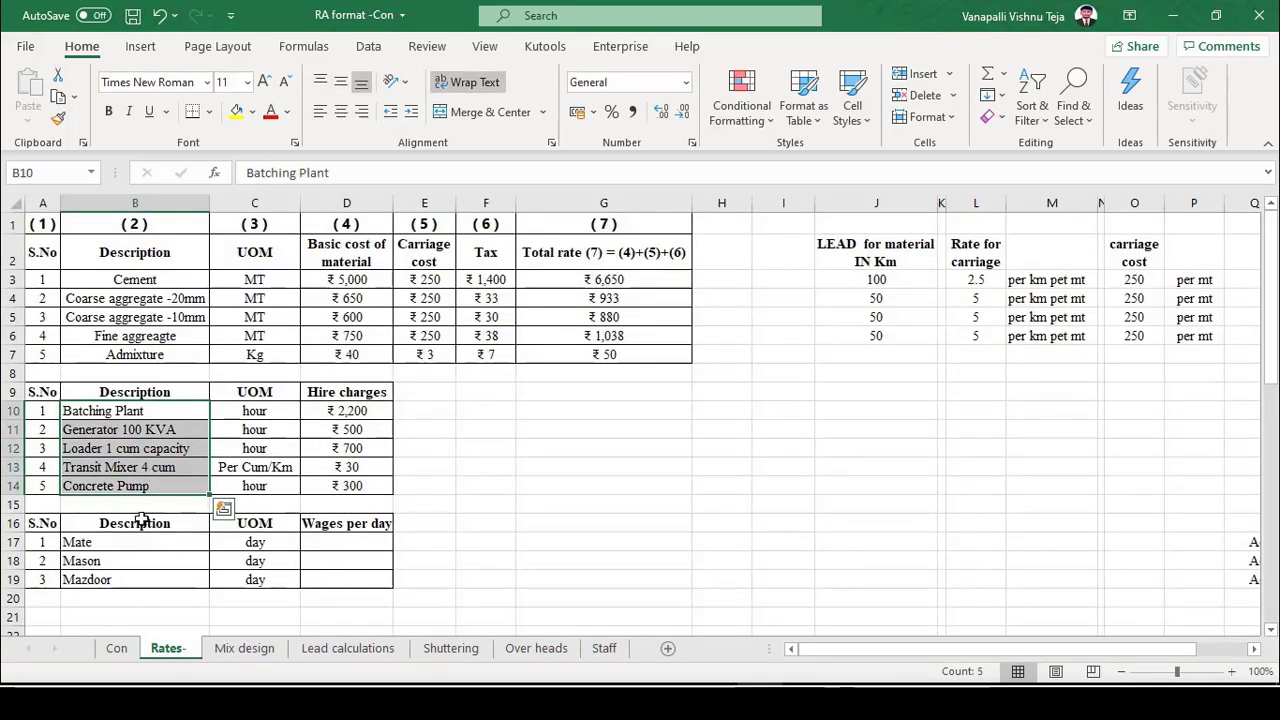
{"action": "key", "text": "ctrl+c"}
{"action": "left_click", "coordinate": [116, 648]}
{"action": "left_click", "coordinate": [186, 412]}
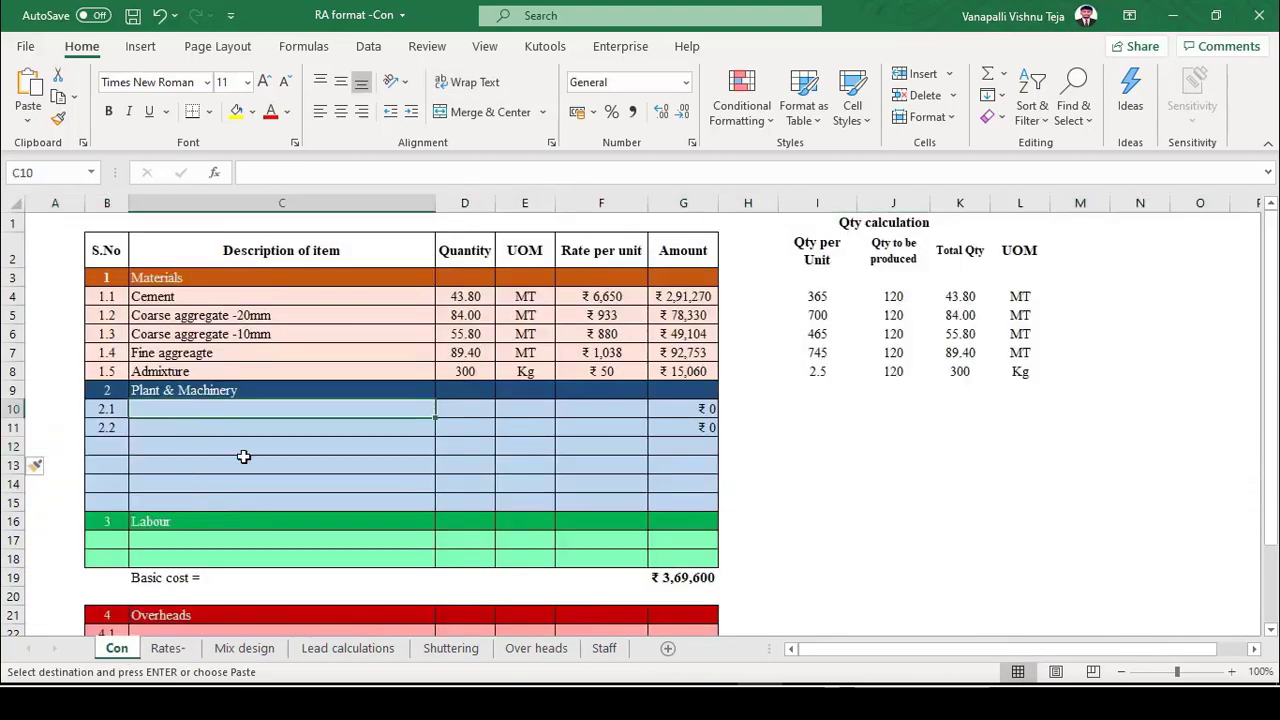
{"action": "key", "text": "ctrl+v"}
{"action": "left_click", "coordinate": [470, 506]}
{"action": "key", "text": "Escape"}
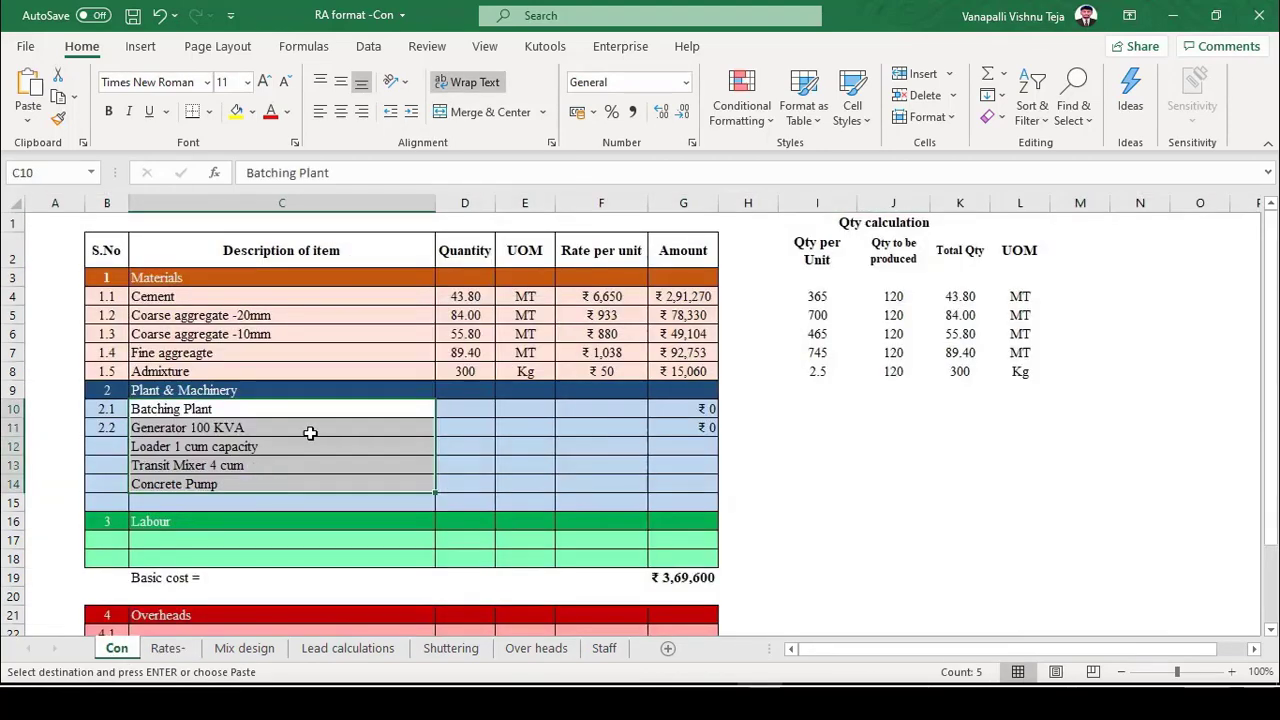
Extend the Plant & Machinery serial numbers through 2.5, delete the leftover blank row above Labour, and save the workbook.
{"action": "left_click_drag", "start_coordinate": [106, 411], "coordinate": [132, 492]}
{"action": "left_click", "coordinate": [134, 508]}
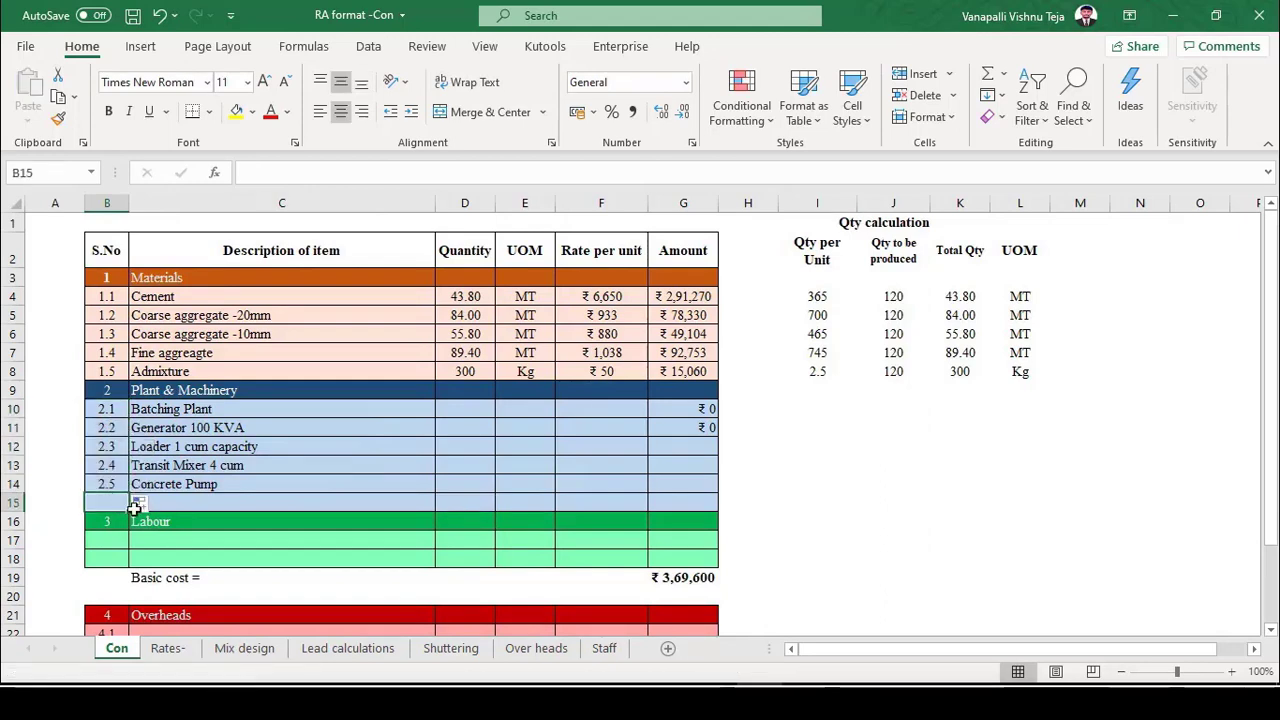
{"action": "key", "text": "shift+space"}
{"action": "key", "text": "ctrl+minus"}
{"action": "key", "text": "ctrl+s"}
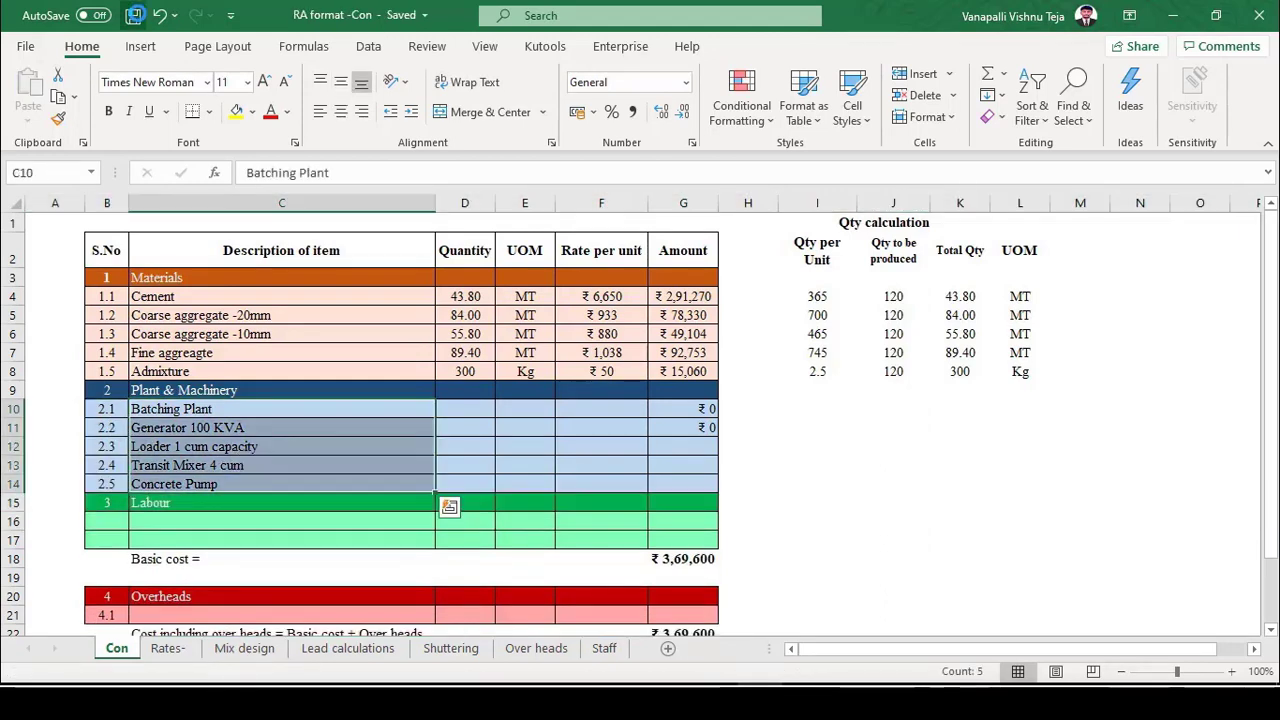
Link the Batching Plant UOM in E10 to cell C10 of the Rates- sheet.
{"action": "left_click", "coordinate": [535, 409]}
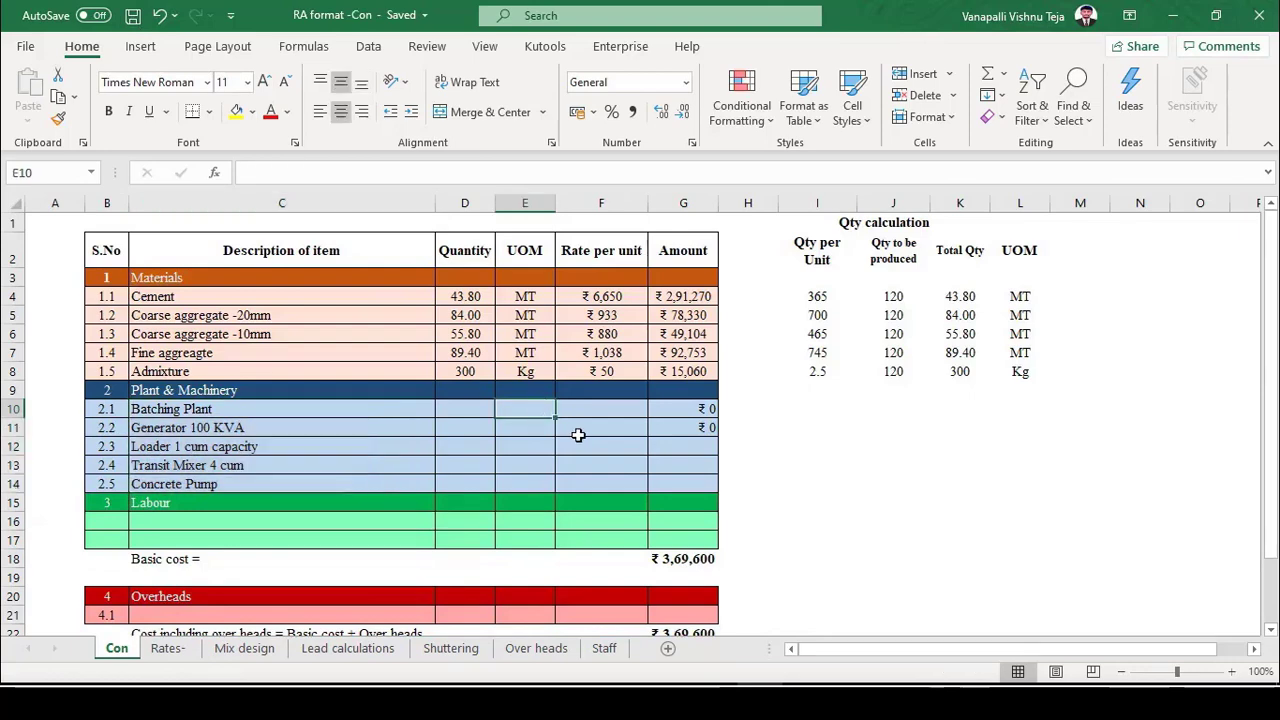
{"action": "type", "text": "="}
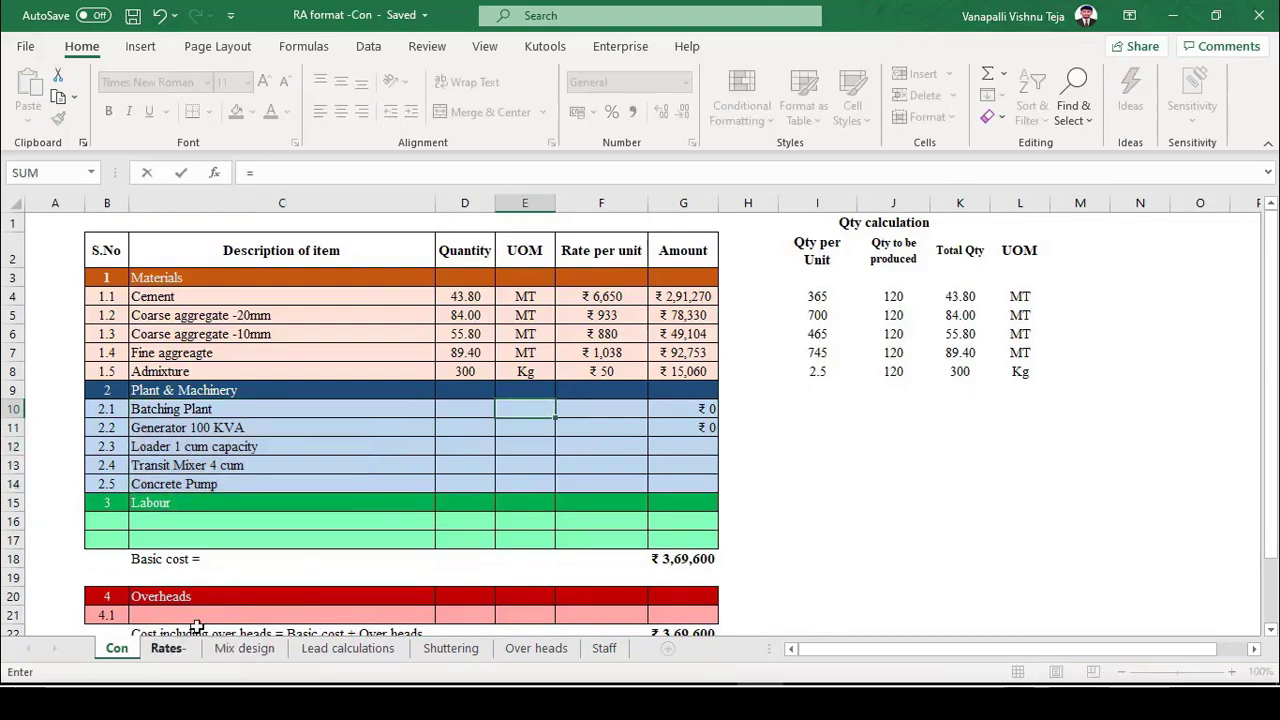
{"action": "left_click", "coordinate": [170, 648]}
{"action": "left_click", "coordinate": [258, 410]}
{"action": "key", "text": "Return"}
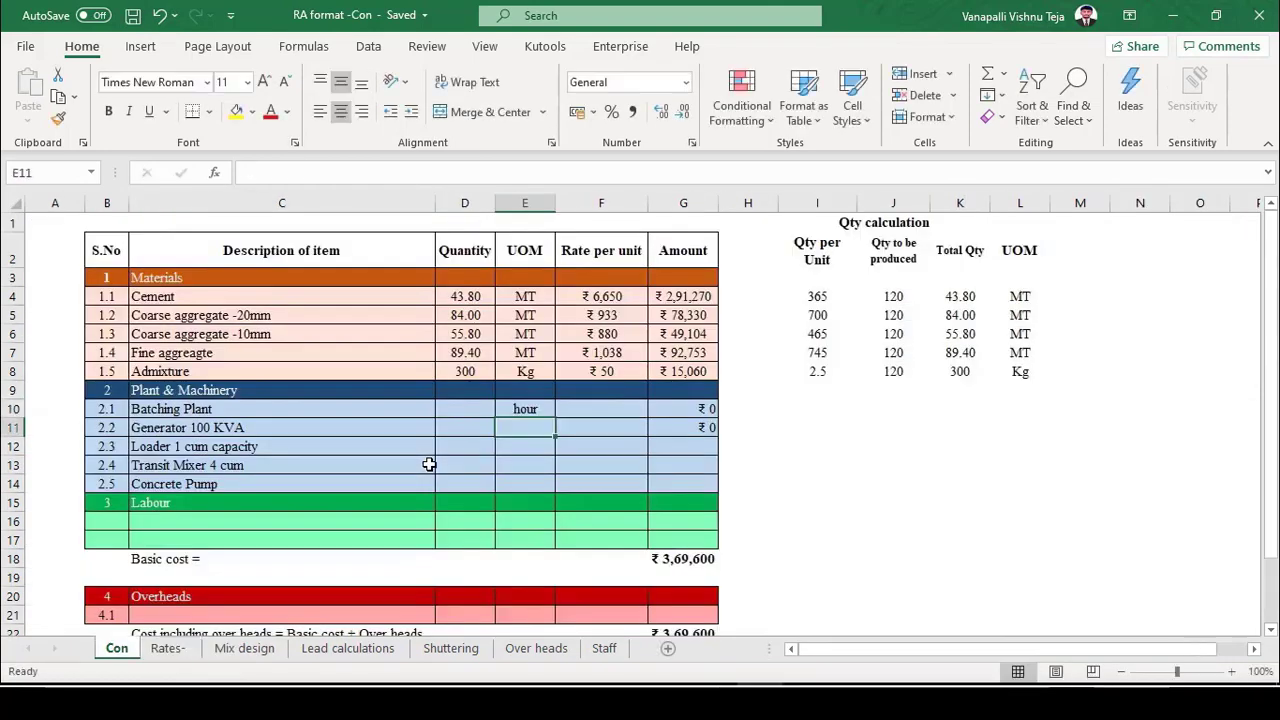
Fill the linked UOM down through E14, fit column E to its contents, and save the workbook.
{"action": "key", "text": "Up"}
{"action": "key", "text": "shift+Down"}
{"action": "key", "text": "shift+Down"}
{"action": "key", "text": "shift+Down"}
{"action": "key", "text": "shift+Down"}
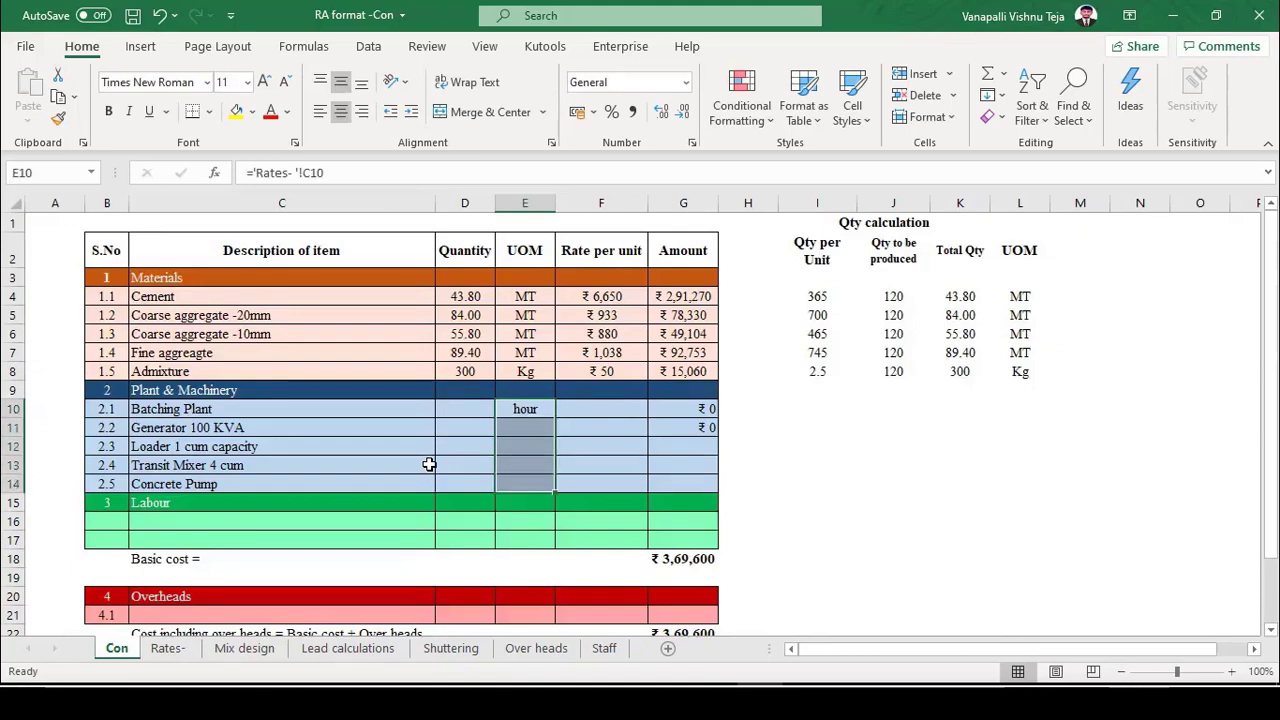
{"action": "key", "text": "ctrl+d"}
{"action": "double_click", "coordinate": [555, 203]}
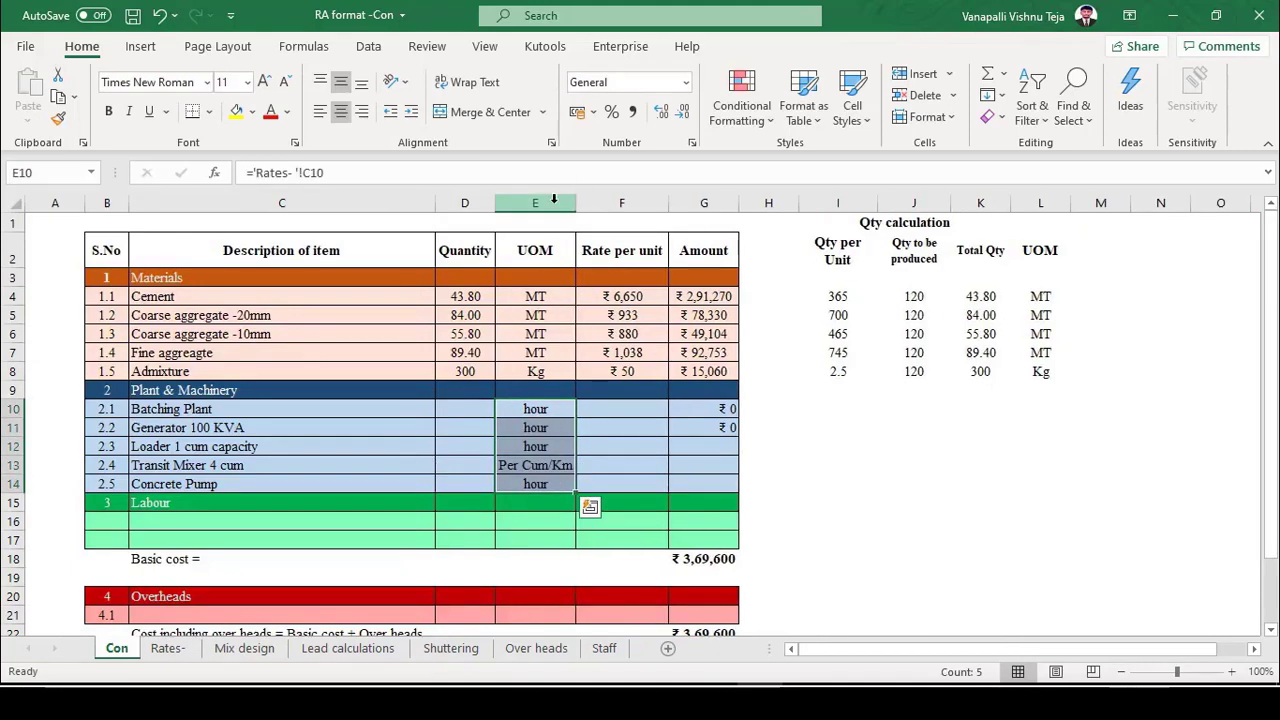
{"action": "left_click", "coordinate": [621, 449]}
{"action": "key", "text": "ctrl+s"}
Link the Batching Plant rate per unit in F10 to the hire charge in D10 of the Rates- sheet.
{"action": "left_click", "coordinate": [609, 410]}
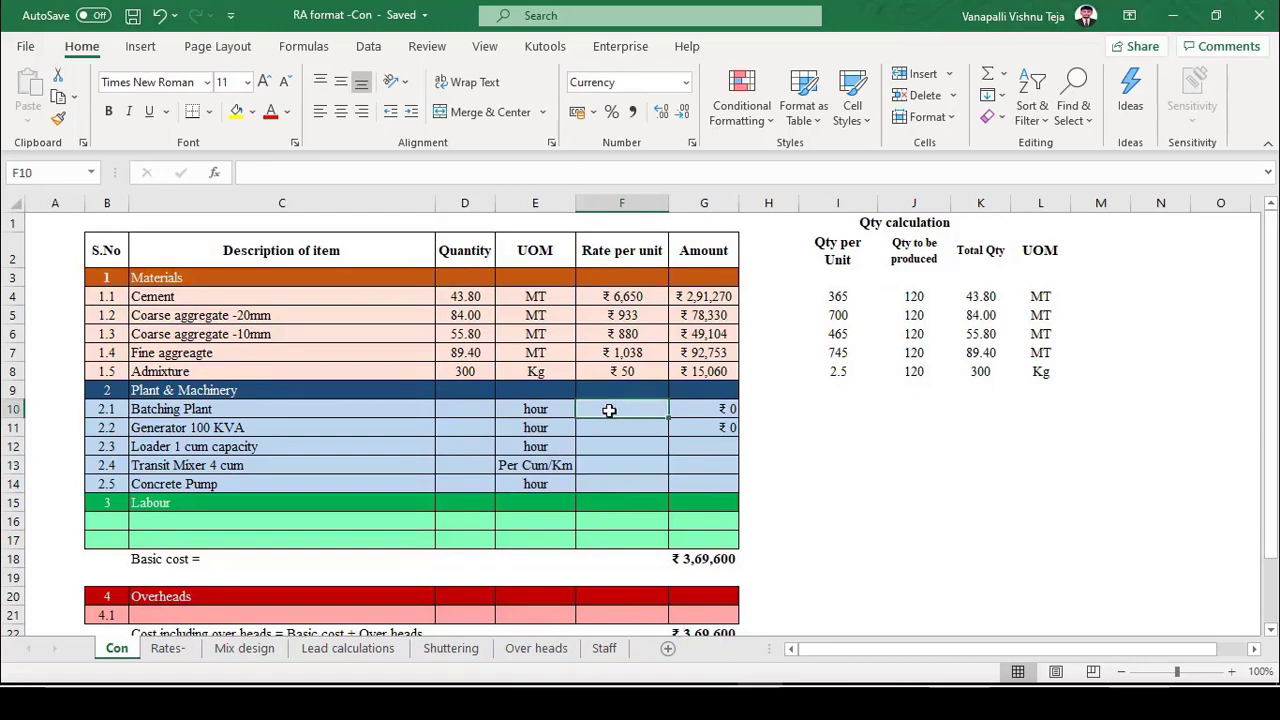
{"action": "type", "text": "="}
{"action": "left_click", "coordinate": [167, 648]}
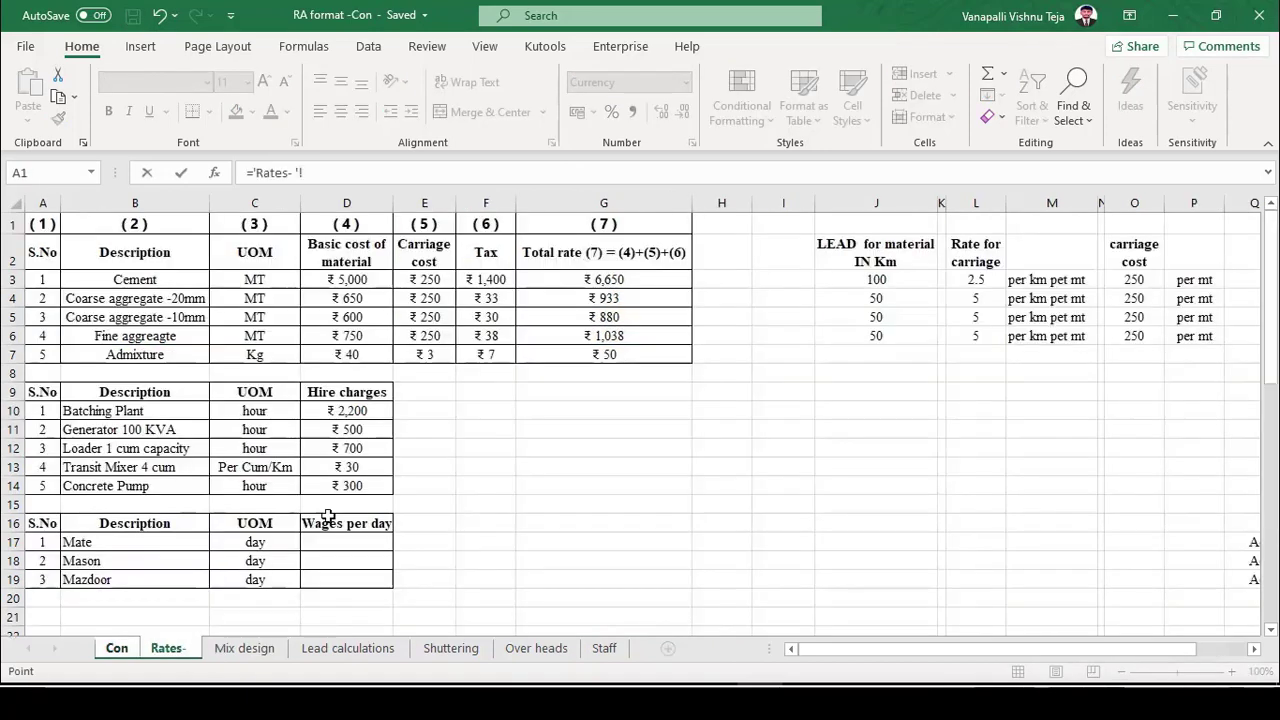
{"action": "left_click", "coordinate": [350, 411]}
{"action": "key", "text": "Return"}
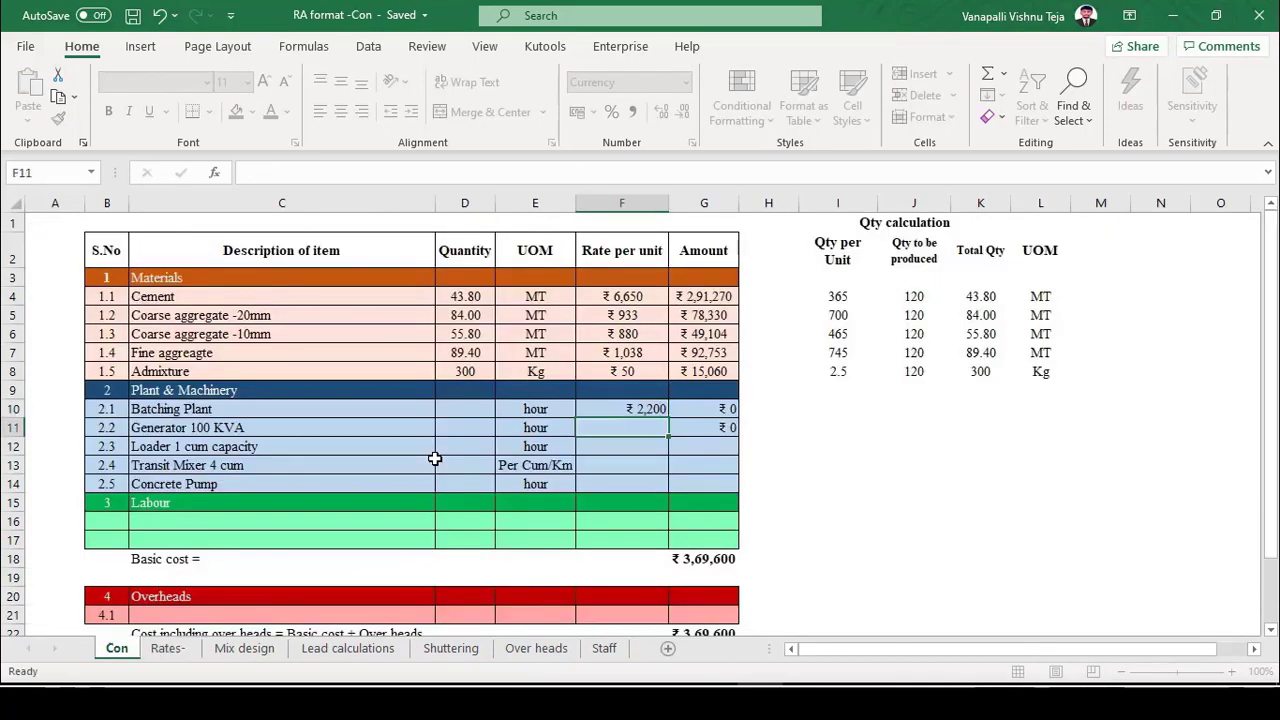
Fill the linked rate per unit down through F14 for the remaining machinery and save the workbook.
{"action": "key", "text": "Up"}
{"action": "key", "text": "shift+Down"}
{"action": "key", "text": "shift+Down"}
{"action": "key", "text": "shift+Down"}
{"action": "key", "text": "shift+Down"}
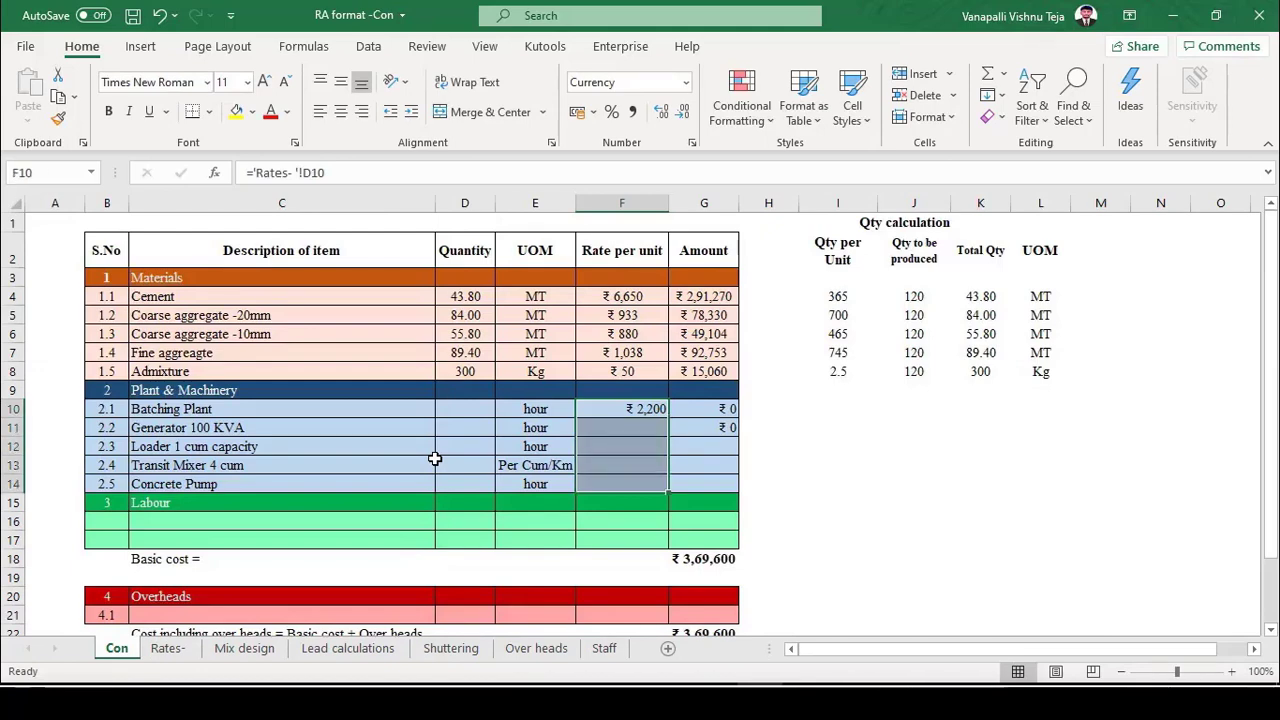
{"action": "key", "text": "ctrl+d"}
{"action": "left_click", "coordinate": [133, 15]}
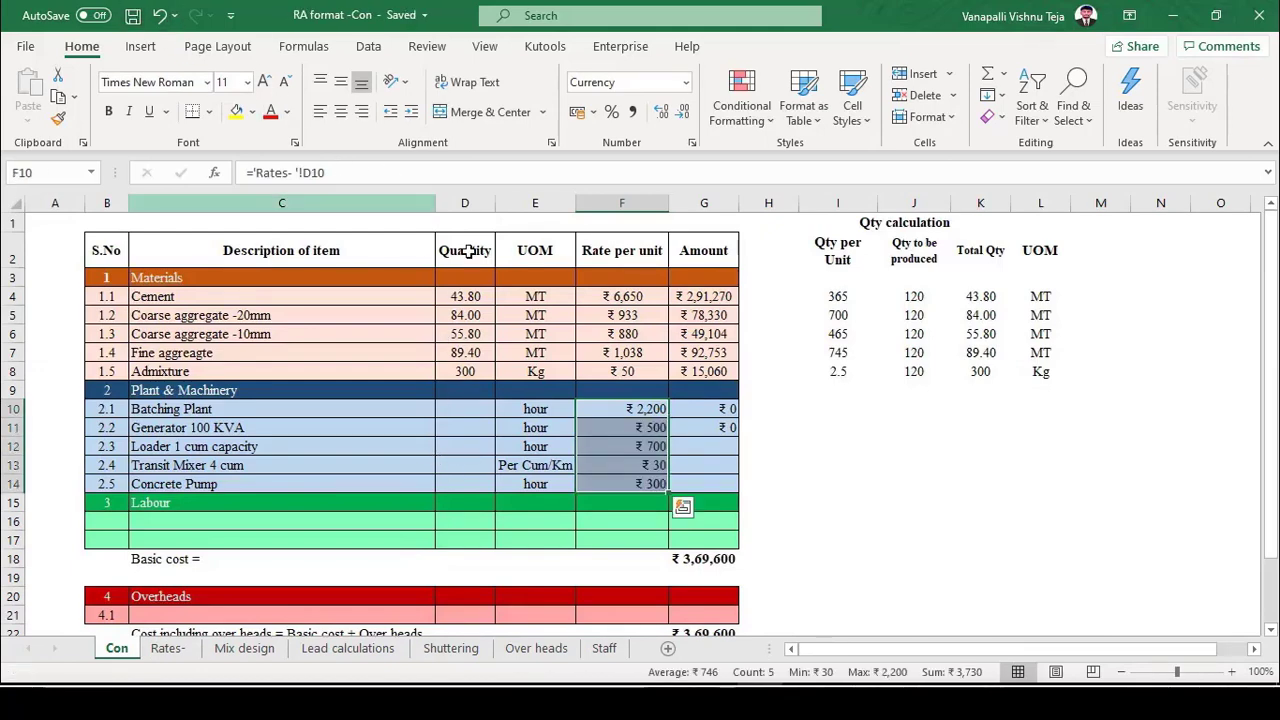
Check the linked rates of the generator, loader and transit mixer and the empty machinery quantity cells D10:D14.
{"action": "left_click", "coordinate": [650, 420]}
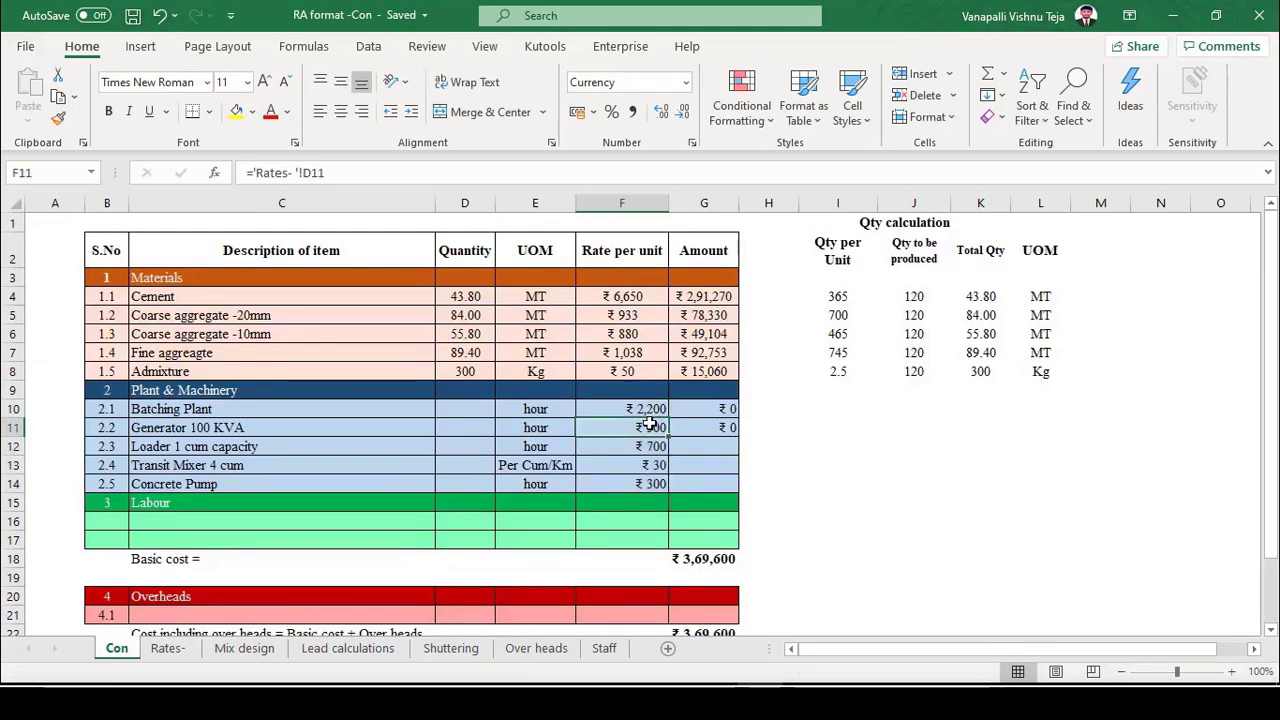
{"action": "left_click", "coordinate": [655, 447]}
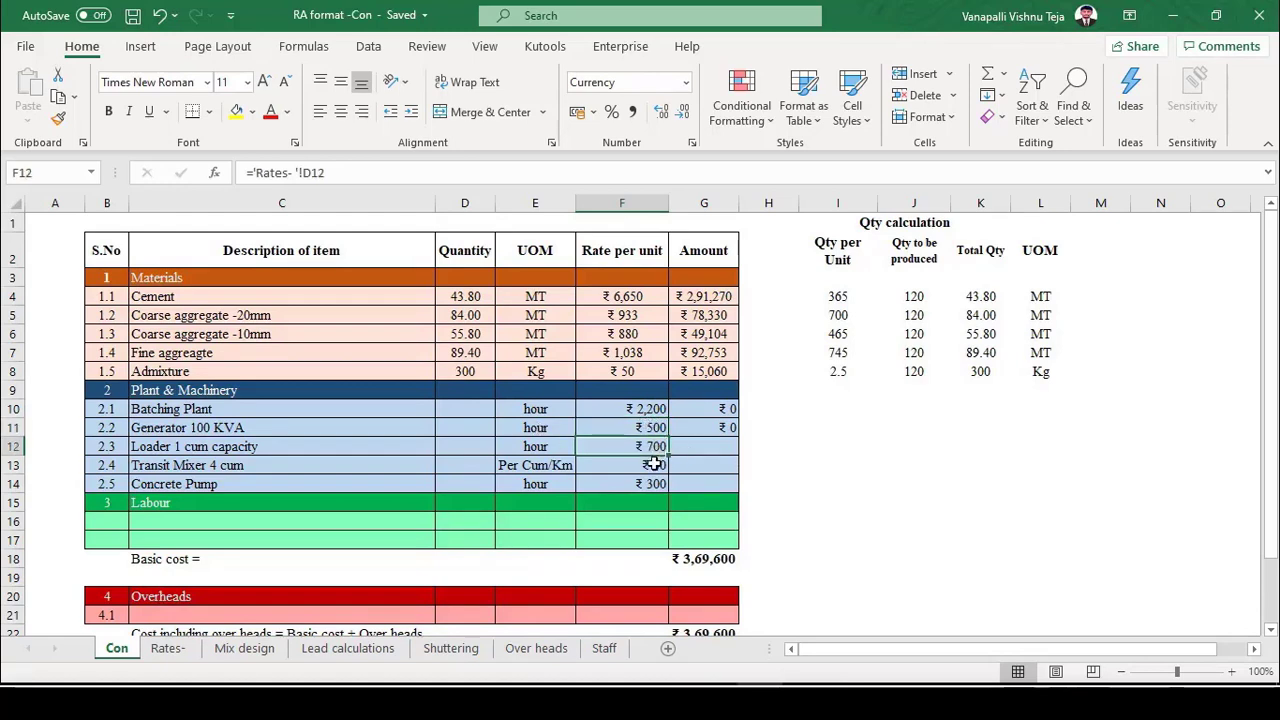
{"action": "double_click", "coordinate": [653, 464]}
{"action": "key", "text": "Escape"}
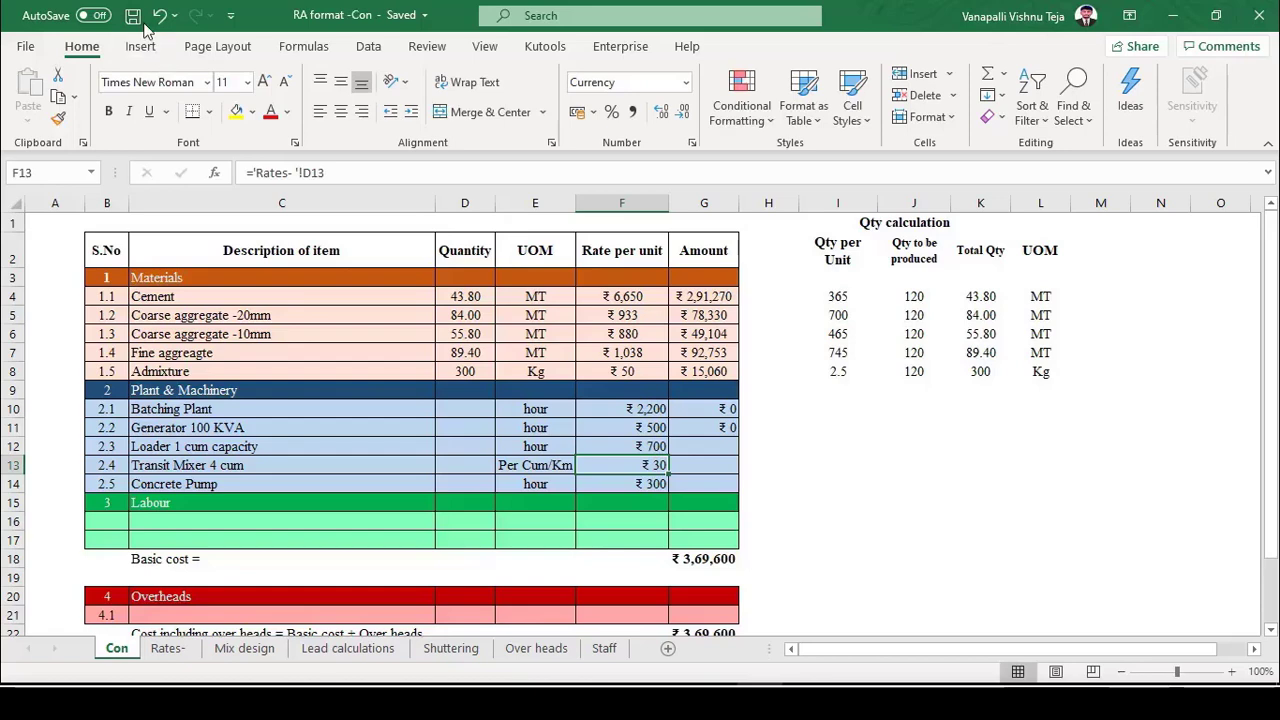
{"action": "left_click", "coordinate": [132, 15]}
{"action": "left_click_drag", "start_coordinate": [463, 410], "coordinate": [465, 481]}
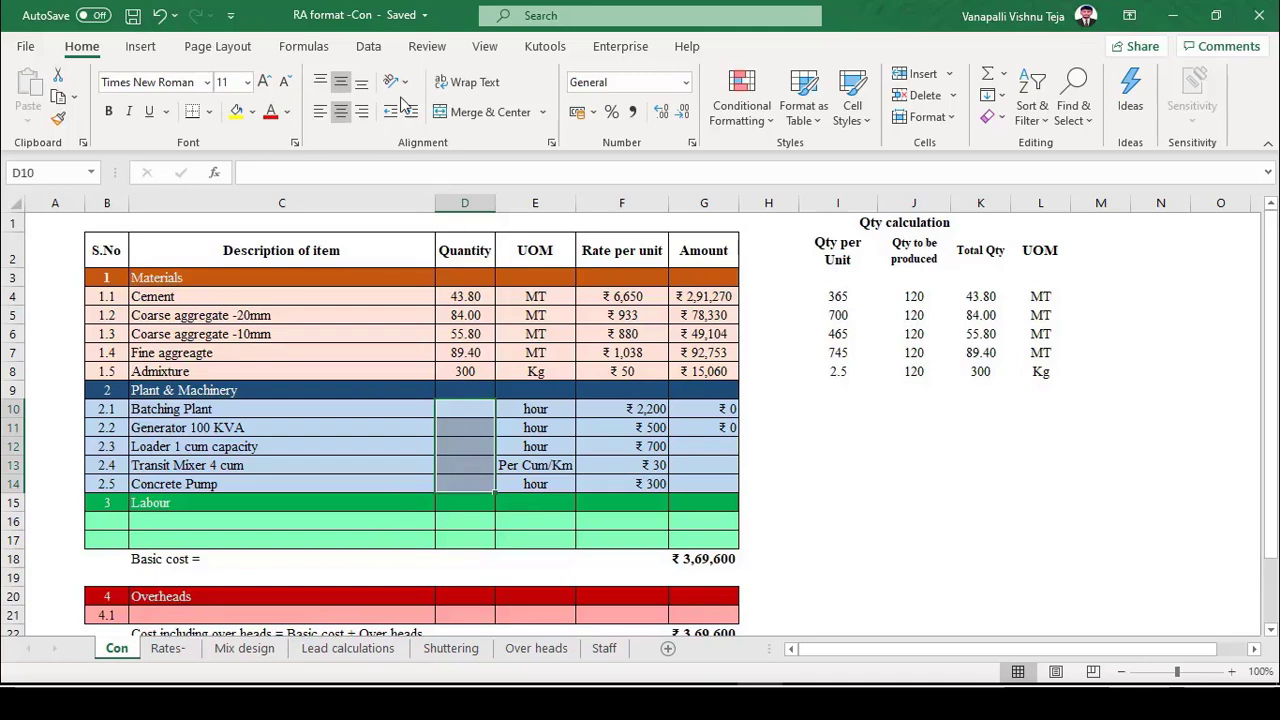
{"action": "left_click", "coordinate": [132, 15]}
{"action": "left_click", "coordinate": [40, 412]}
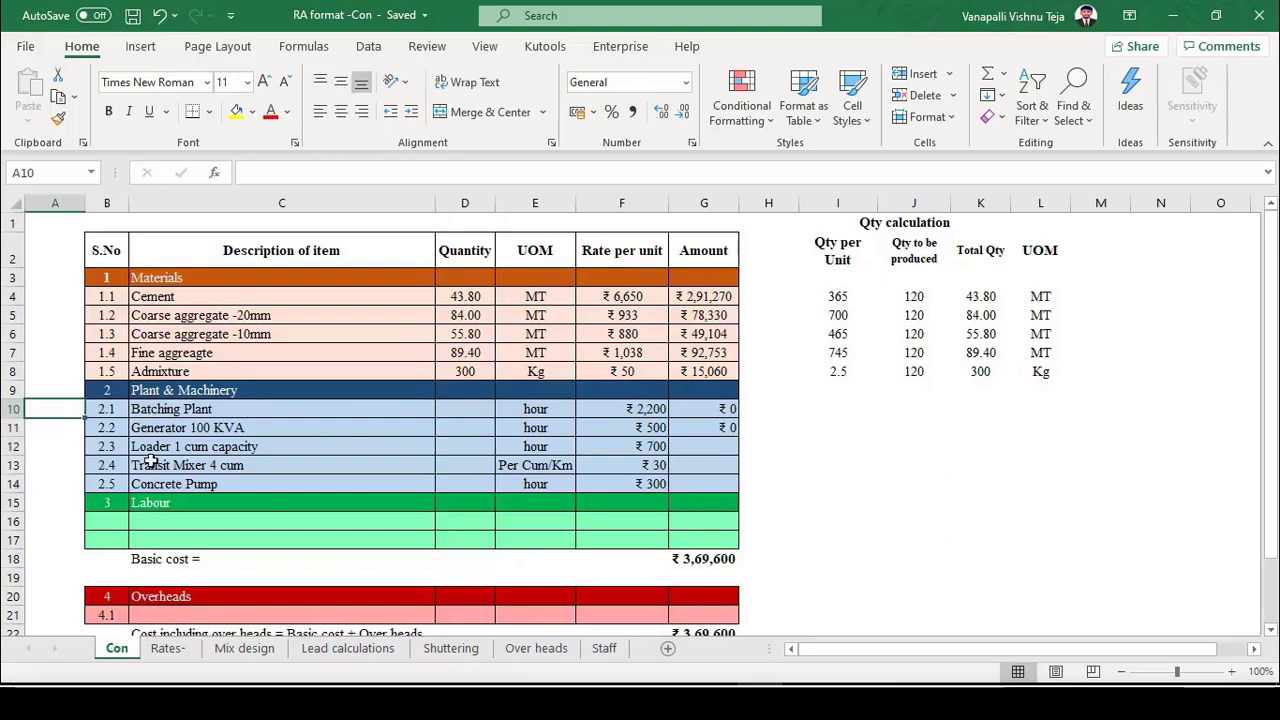
{"action": "type", "text": "CP 30"}
{"action": "key", "text": "ctrl+Return"}
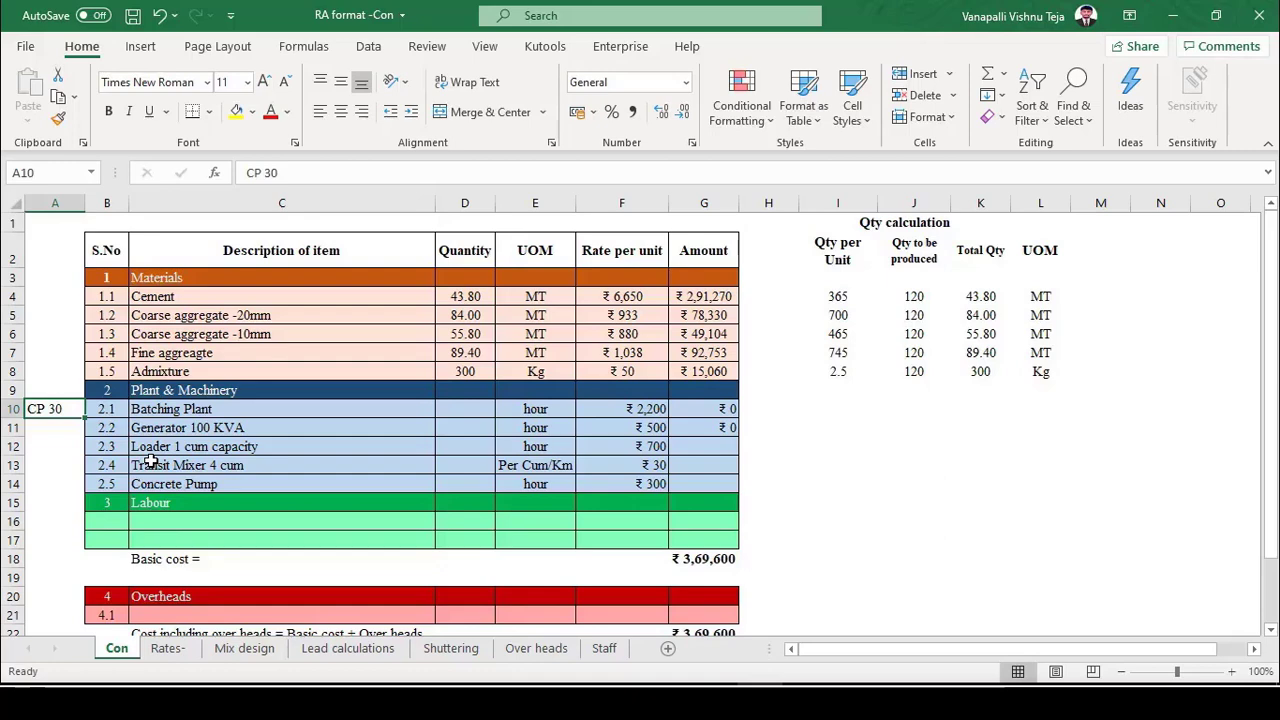
{"action": "key", "text": "Delete"}
{"action": "key", "text": "ctrl+s"}
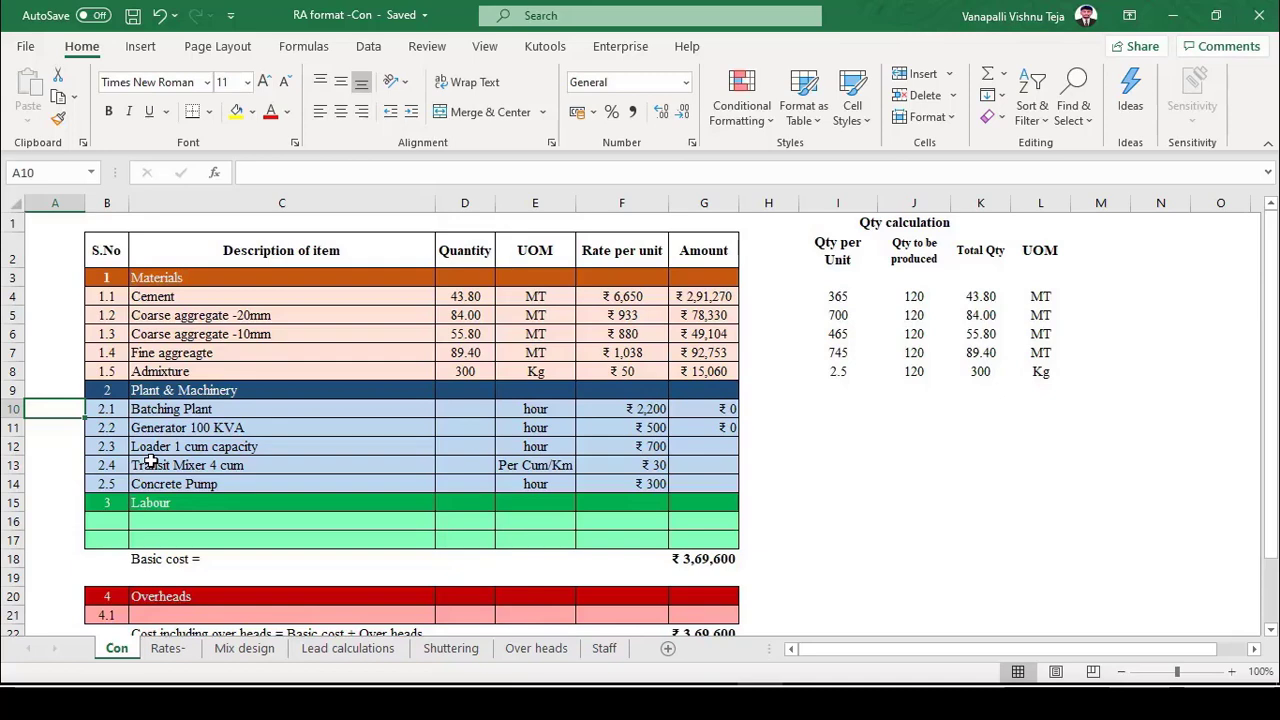
Review the Plant & Machinery items from the batching plant to the concrete pump against the quantity to be produced.
{"action": "left_click", "coordinate": [319, 405]}
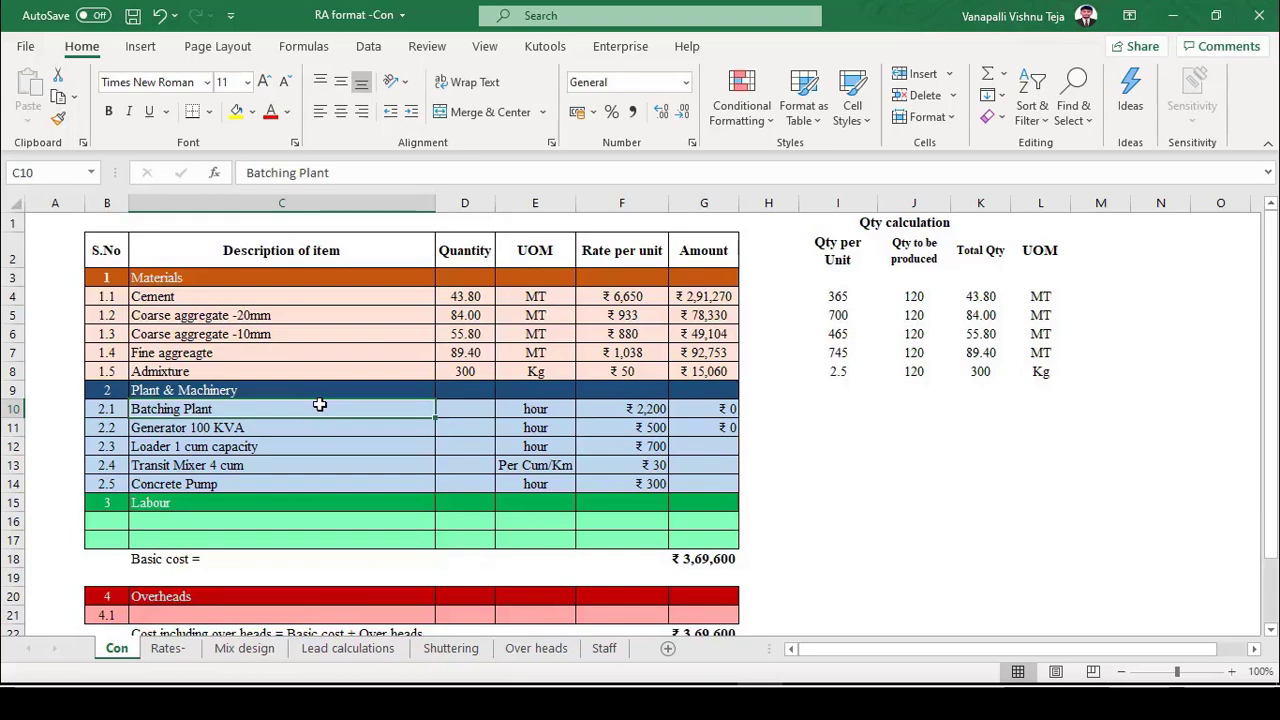
{"action": "left_click", "coordinate": [918, 203]}
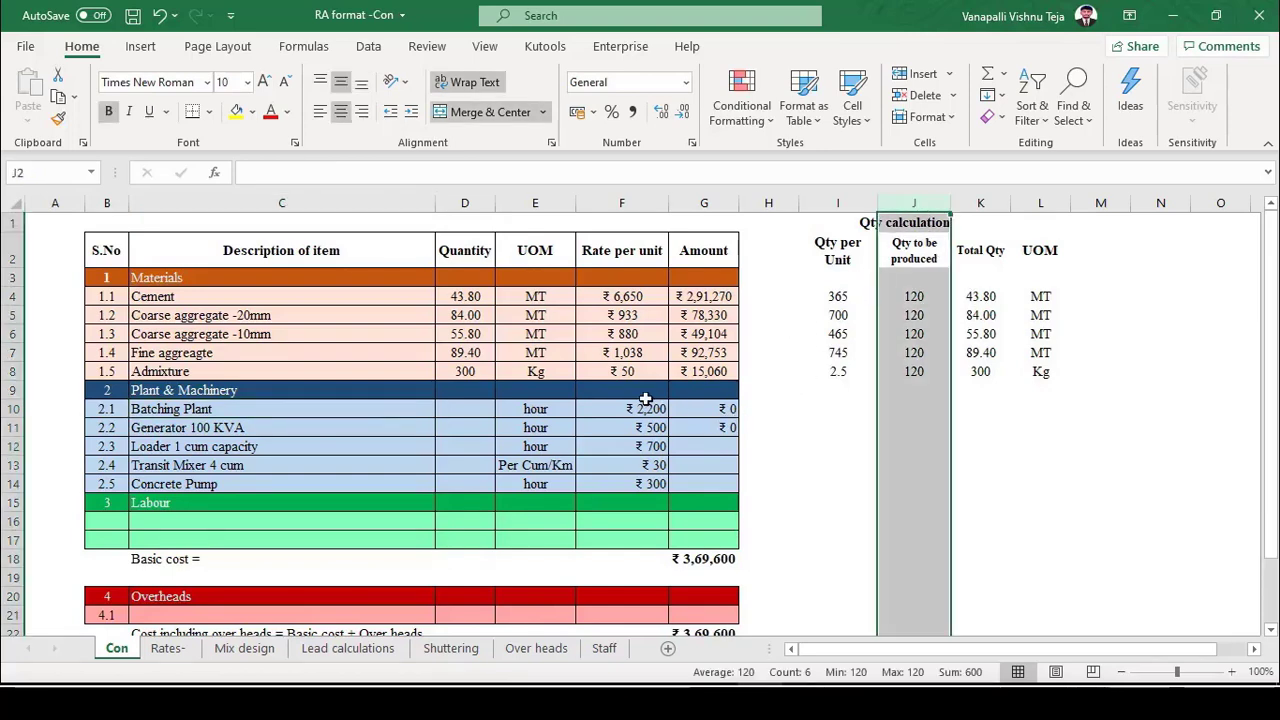
{"action": "left_click", "coordinate": [330, 405]}
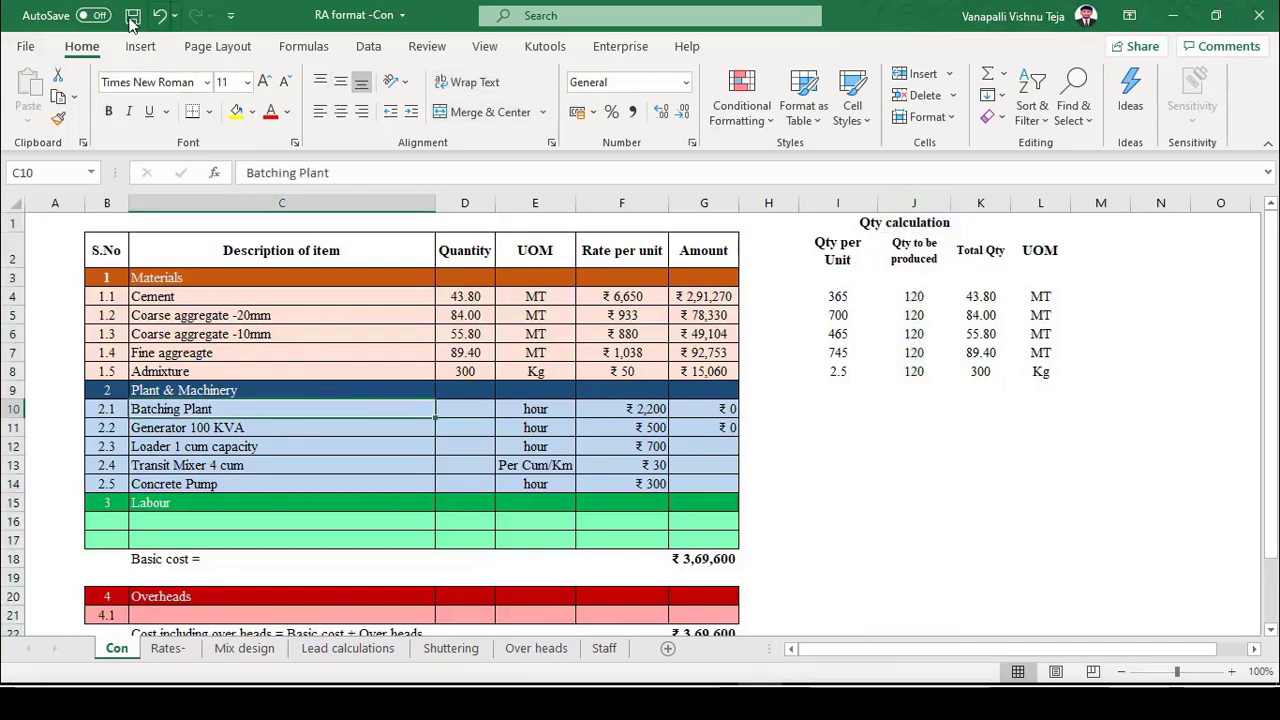
{"action": "key", "text": "ctrl+s"}
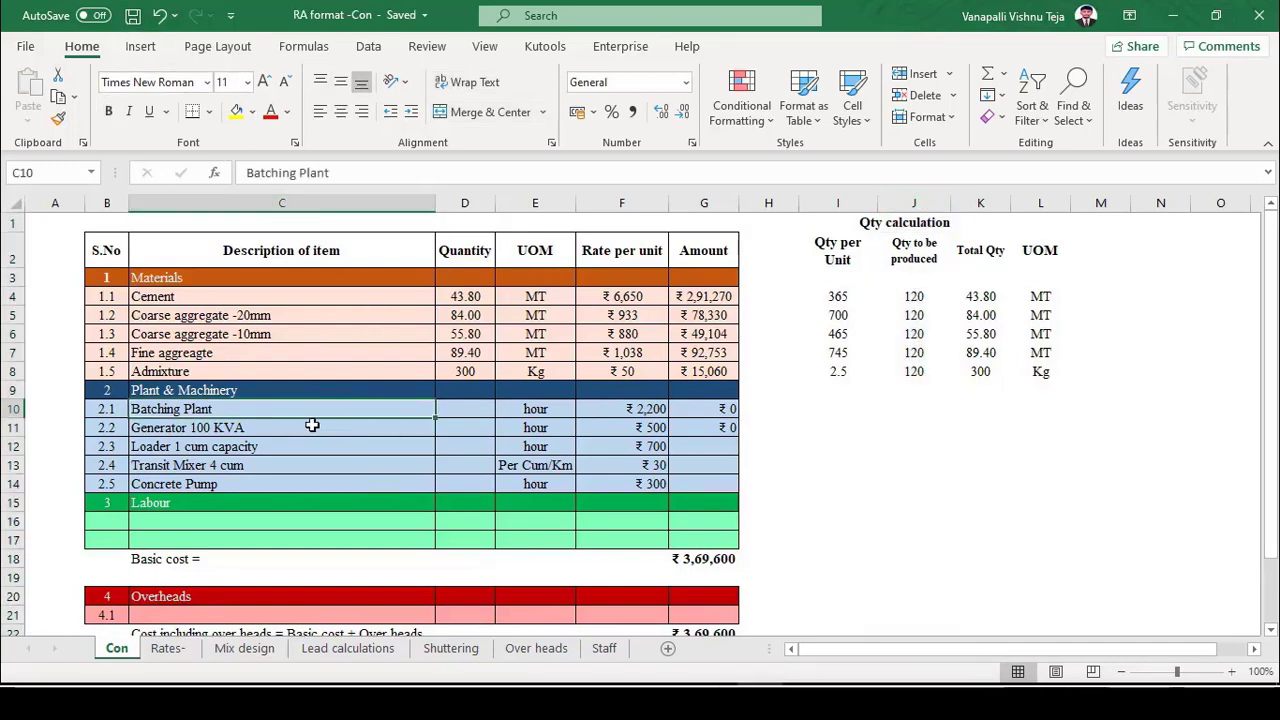
{"action": "left_click_drag", "start_coordinate": [260, 428], "coordinate": [264, 489]}
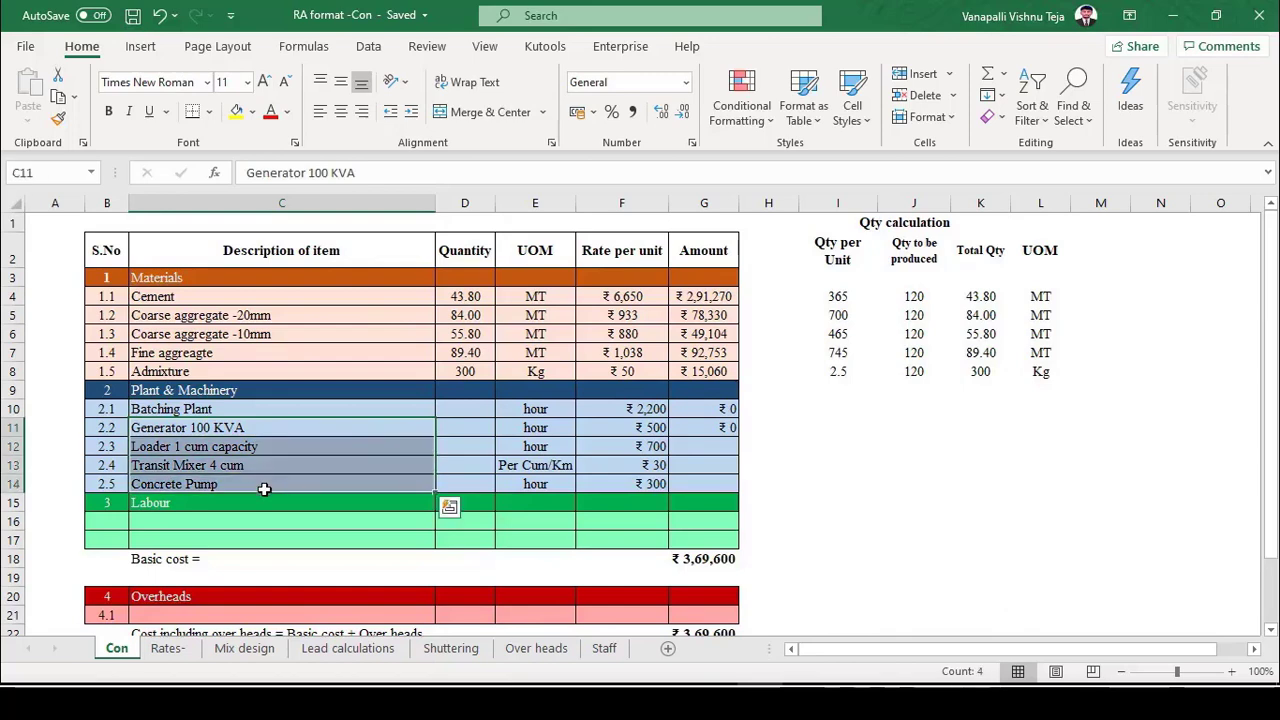
{"action": "left_click", "coordinate": [236, 428]}
{"action": "left_click_drag", "start_coordinate": [236, 428], "coordinate": [236, 478]}
{"action": "left_click", "coordinate": [231, 410]}
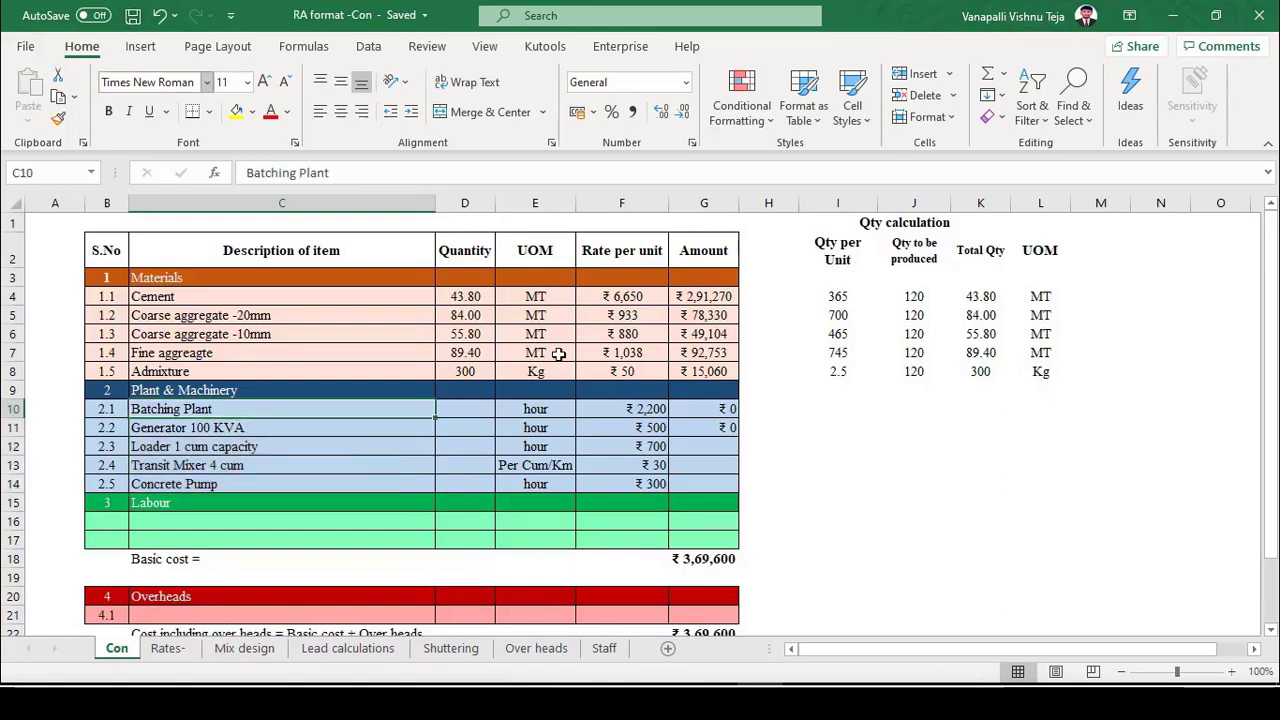
Enter 20 as the quantity per unit in I10 and 120 as the quantity to be produced in J10 for the Batching Plant.
{"action": "left_click", "coordinate": [842, 412]}
{"action": "type", "text": "20"}
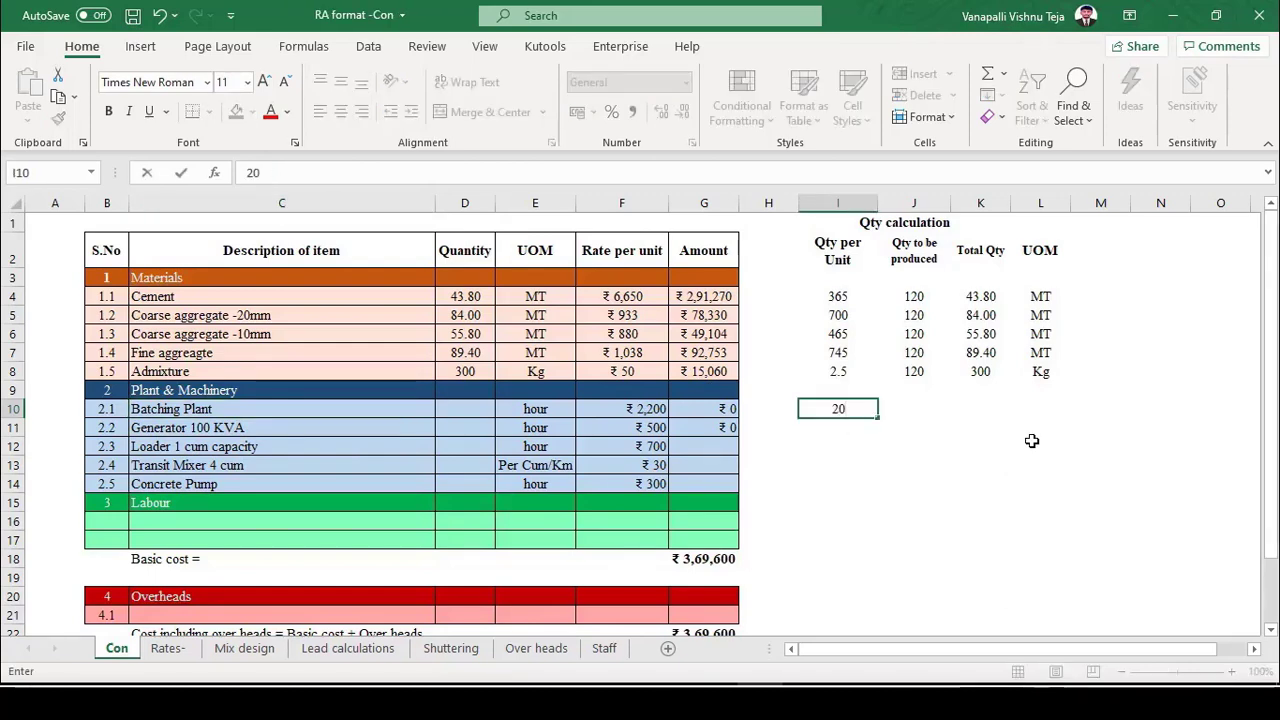
{"action": "key", "text": "Tab"}
{"action": "type", "text": "120"}
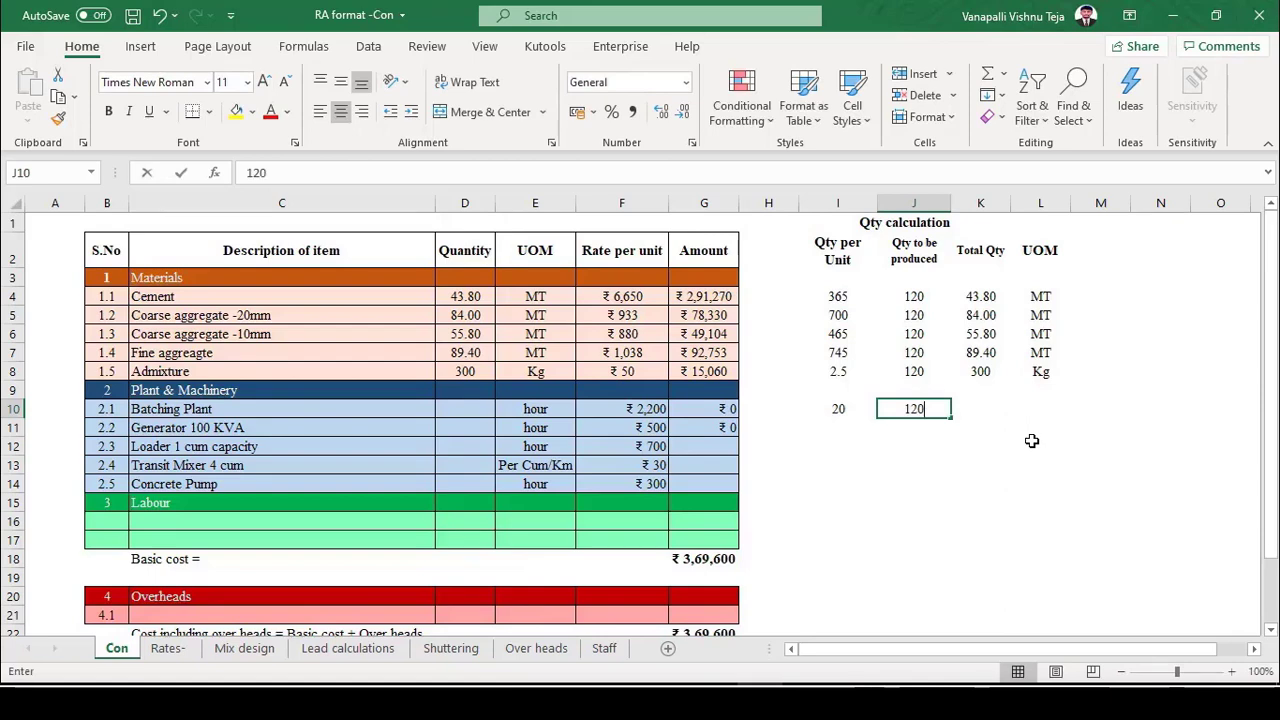
{"action": "key", "text": "Tab"}
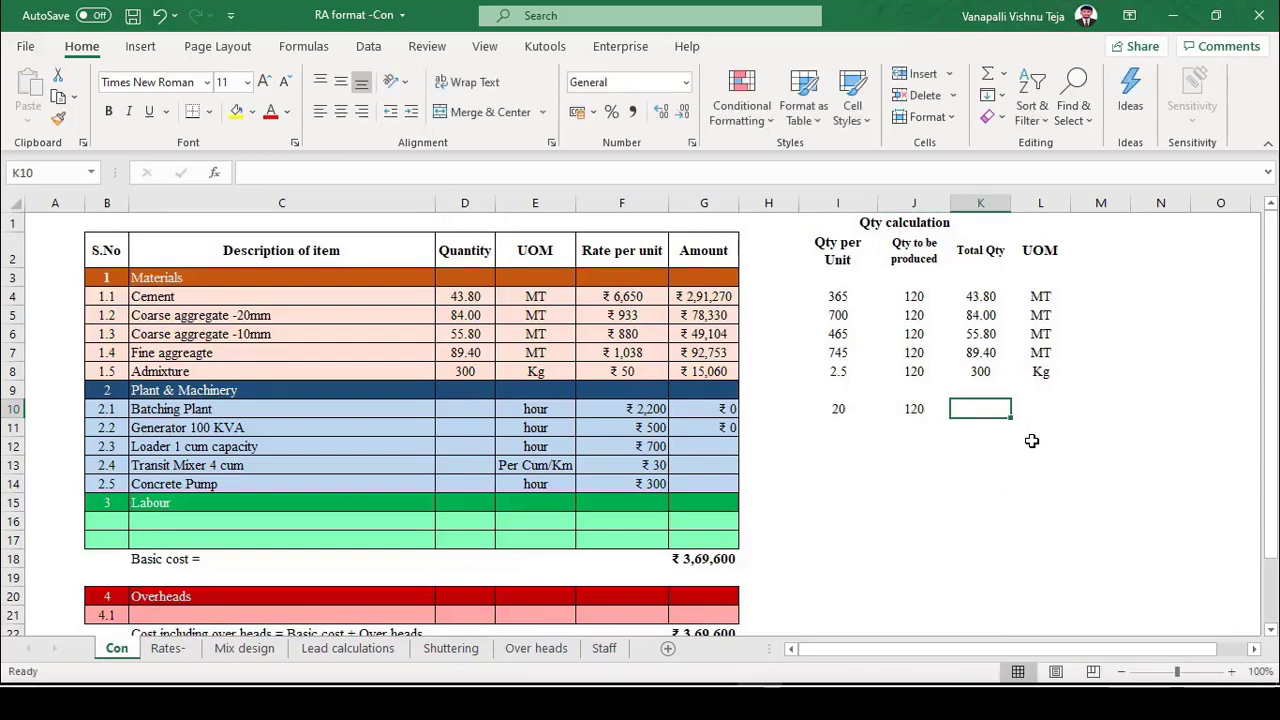
Calculate the Batching Plant's total quantity in K10 with the formula =J10/I10.
{"action": "type", "text": "="}
{"action": "key", "text": "Left"}
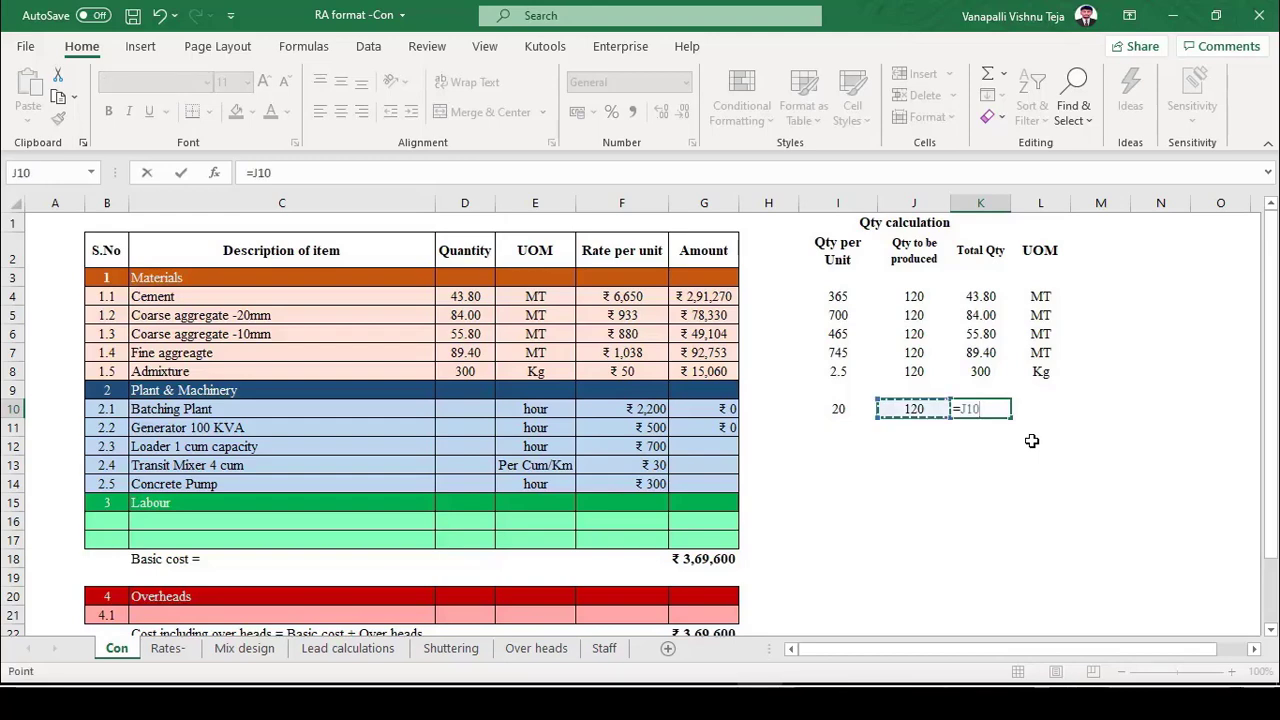
{"action": "type", "text": "/"}
{"action": "key", "text": "Left"}
{"action": "key", "text": "Left"}
{"action": "key", "text": "Return"}
{"action": "key", "text": "Right"}
{"action": "key", "text": "Right"}
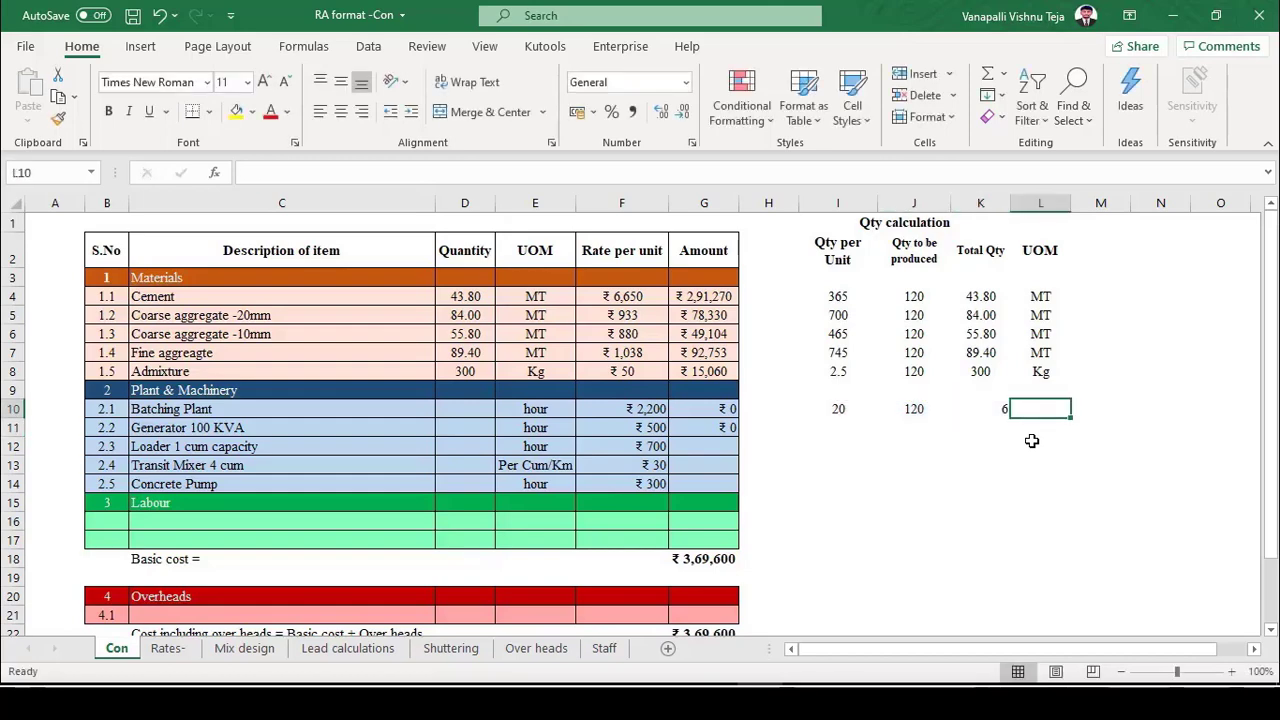
Enter hrs as the UOM in L10 for the Batching Plant's quantity calculation.
{"action": "type", "text": "hrs"}
{"action": "key", "text": "Return"}
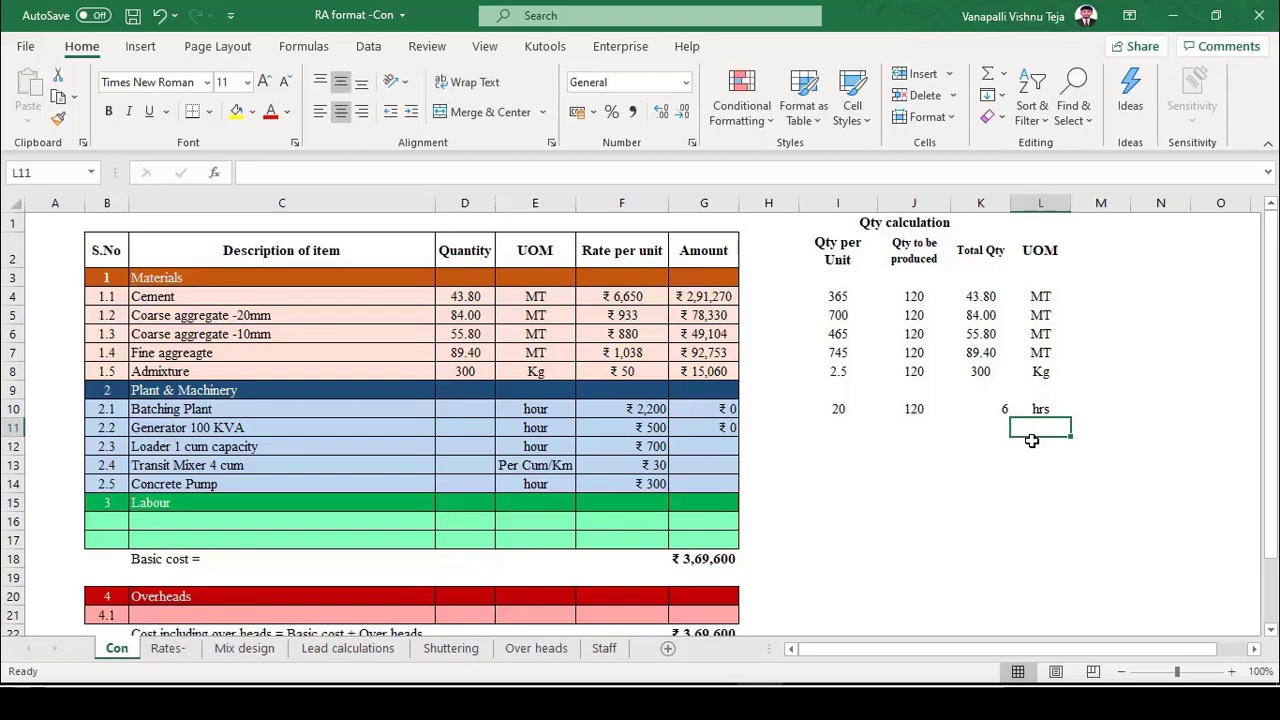
{"action": "key", "text": "Up"}
{"action": "key", "text": "Left"}
{"action": "key", "text": "Left"}
{"action": "key", "text": "Right"}
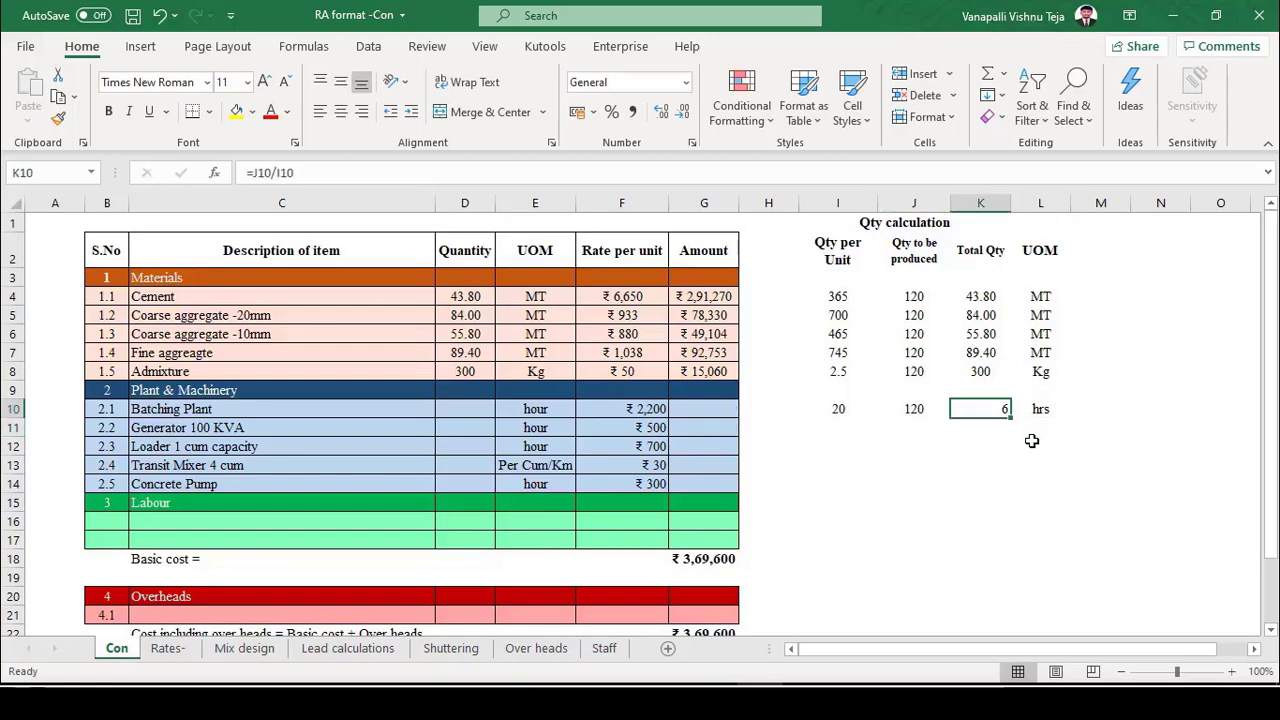
Link the Batching Plant's quantity in D10 to its calculated total quantity with =K10.
{"action": "key", "text": "Left"}
{"action": "key", "text": "Left"}
{"action": "key", "text": "Left"}
{"action": "key", "text": "Left"}
{"action": "key", "text": "Left"}
{"action": "key", "text": "Left"}
{"action": "key", "text": "Left"}
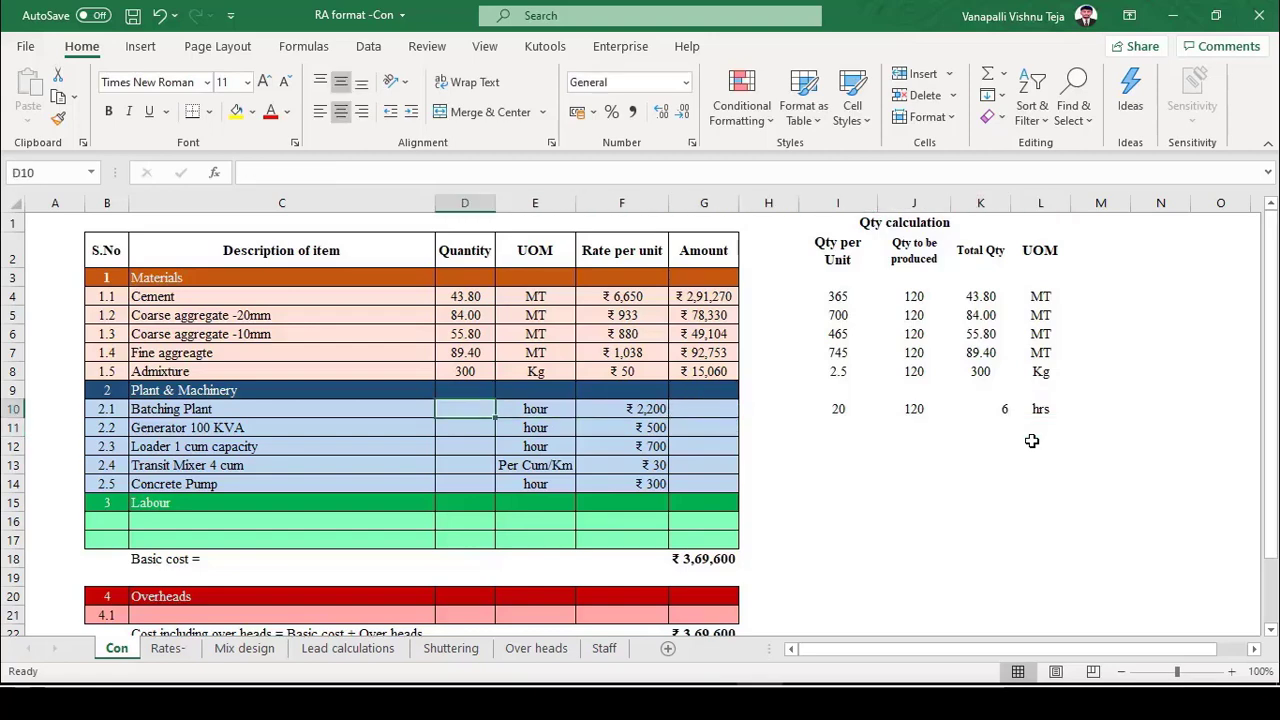
{"action": "type", "text": "="}
{"action": "key", "text": "Right"}
{"action": "key", "text": "Right"}
{"action": "key", "text": "Right"}
{"action": "key", "text": "Right"}
{"action": "key", "text": "Right"}
{"action": "key", "text": "Right"}
{"action": "key", "text": "Right"}
{"action": "key", "text": "Right"}
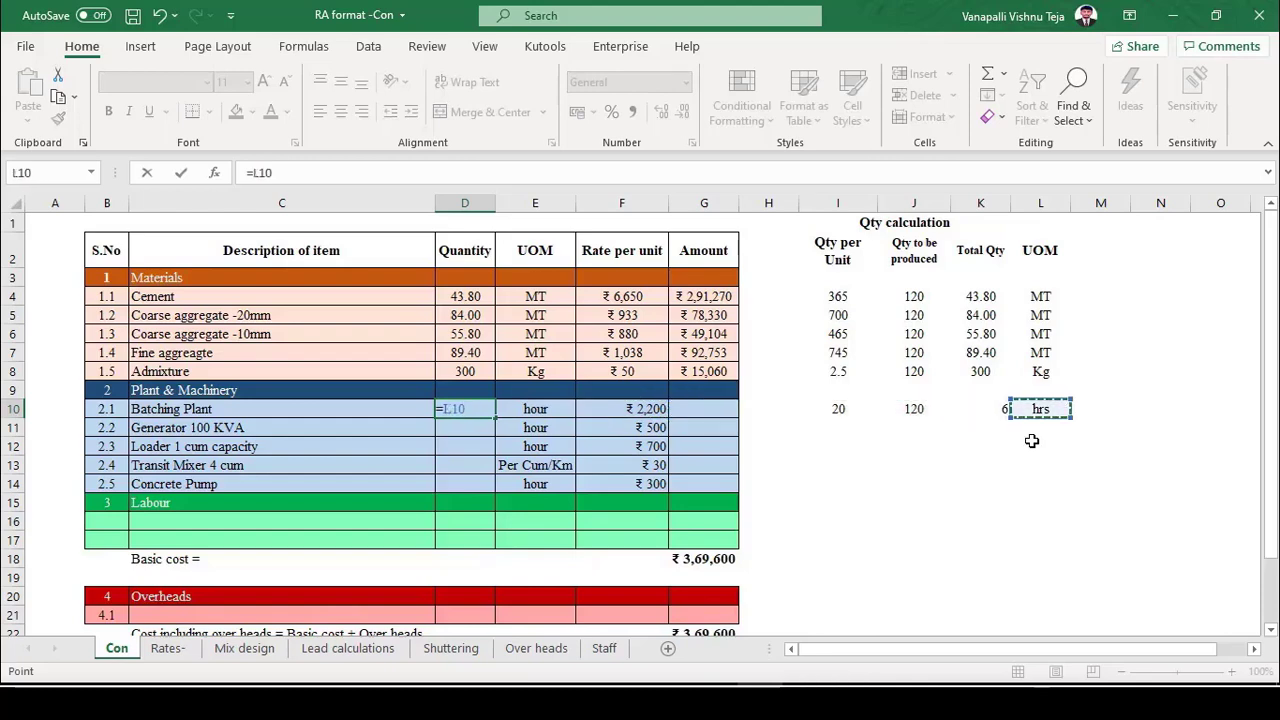
{"action": "key", "text": "Left"}
{"action": "key", "text": "ctrl+Return"}
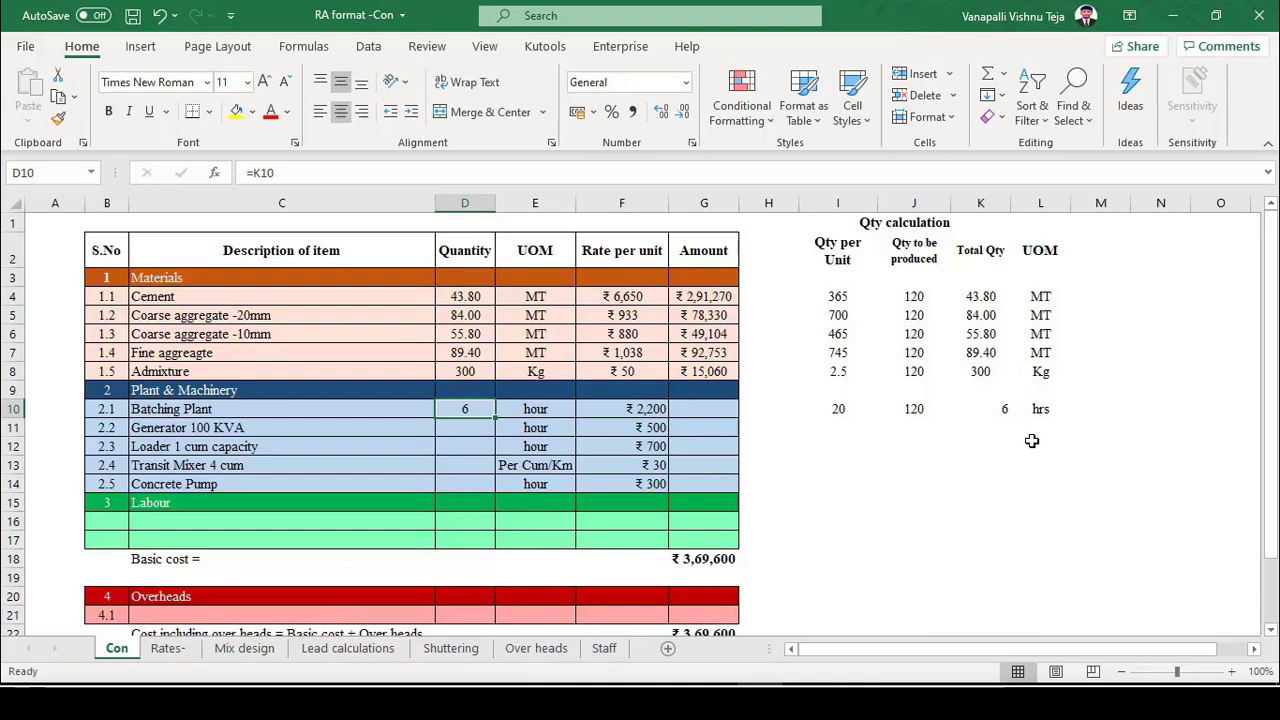
Link the Generator quantity in D11 to D10 and the Loader quantity in D12 to D11.
{"action": "key", "text": "Down"}
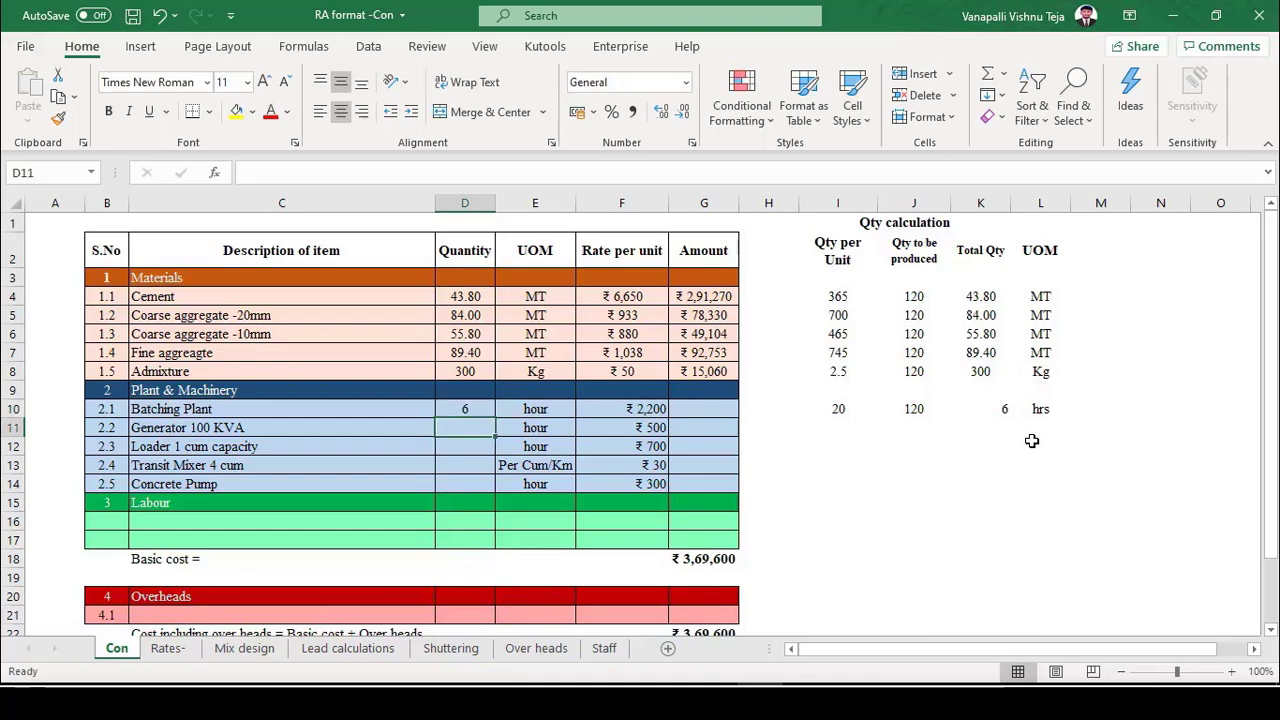
{"action": "type", "text": "="}
{"action": "key", "text": "Up"}
{"action": "key", "text": "Return"}
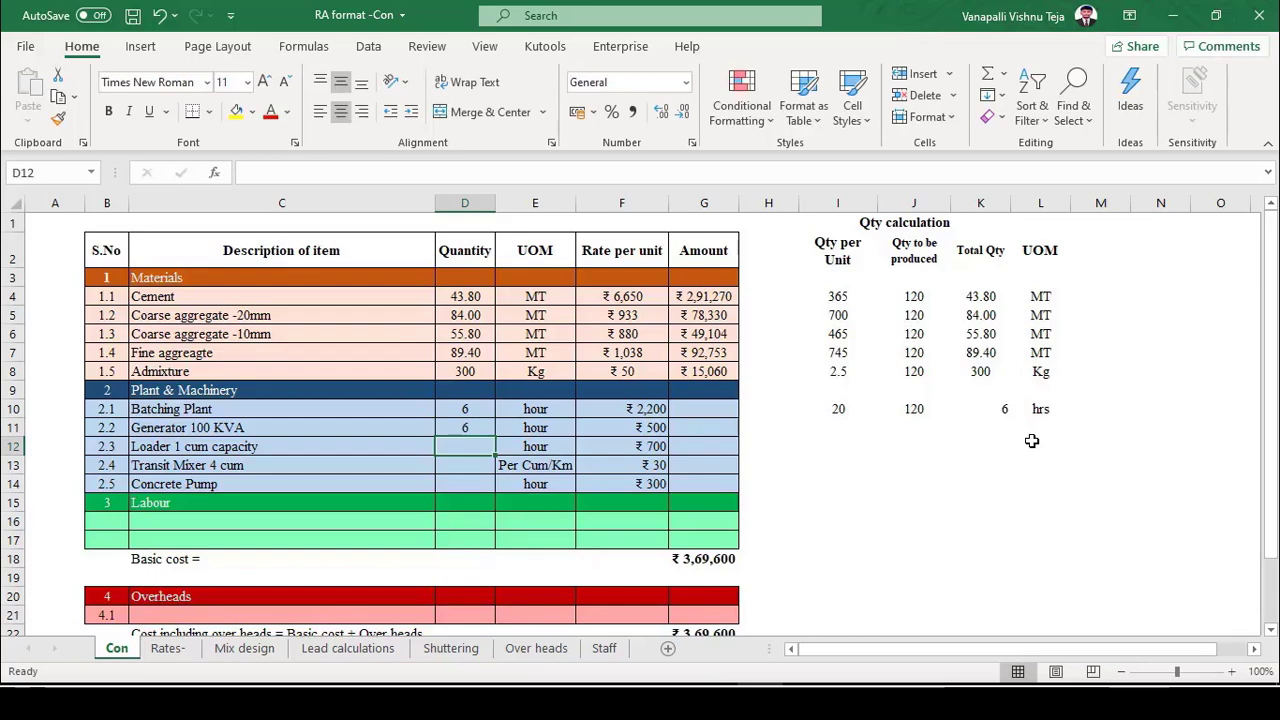
{"action": "type", "text": "="}
{"action": "key", "text": "Up"}
{"action": "key", "text": "Return"}
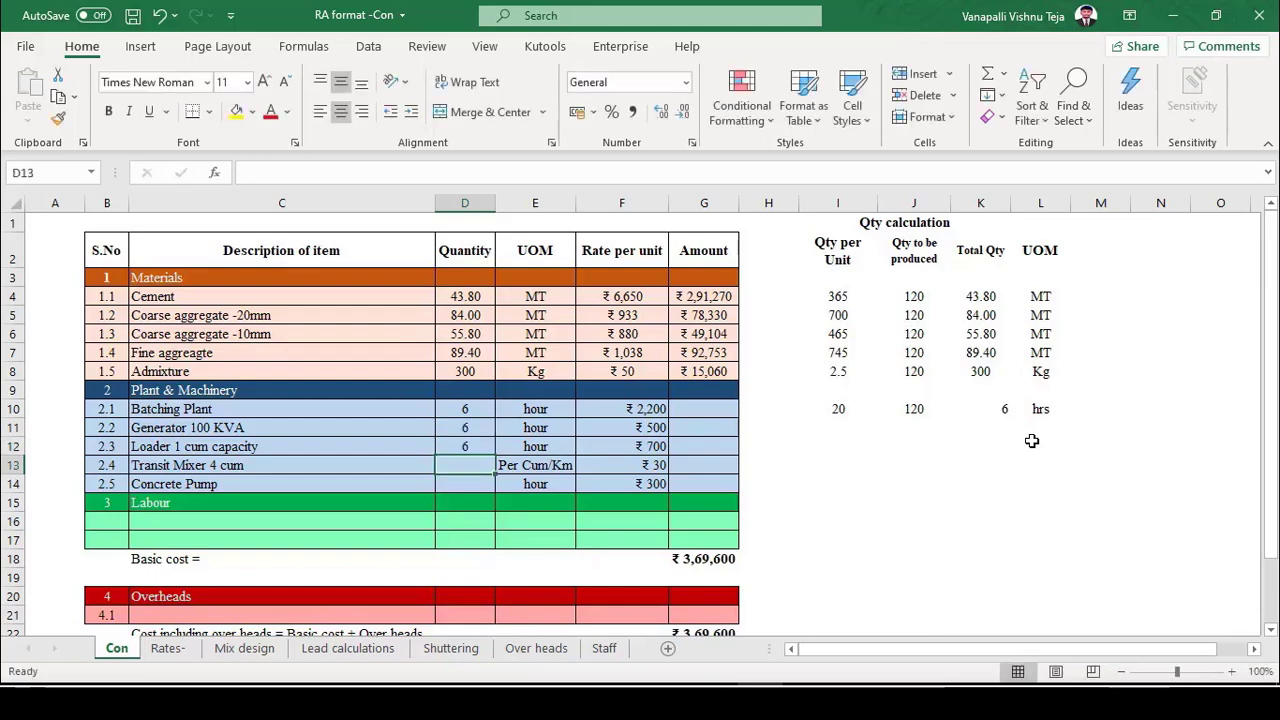
Link the Concrete Pump quantity in D14 to the Loader quantity with =D12, and save the workbook.
{"action": "key", "text": "Down"}
{"action": "type", "text": "="}
{"action": "key", "text": "Up"}
{"action": "key", "text": "Up"}
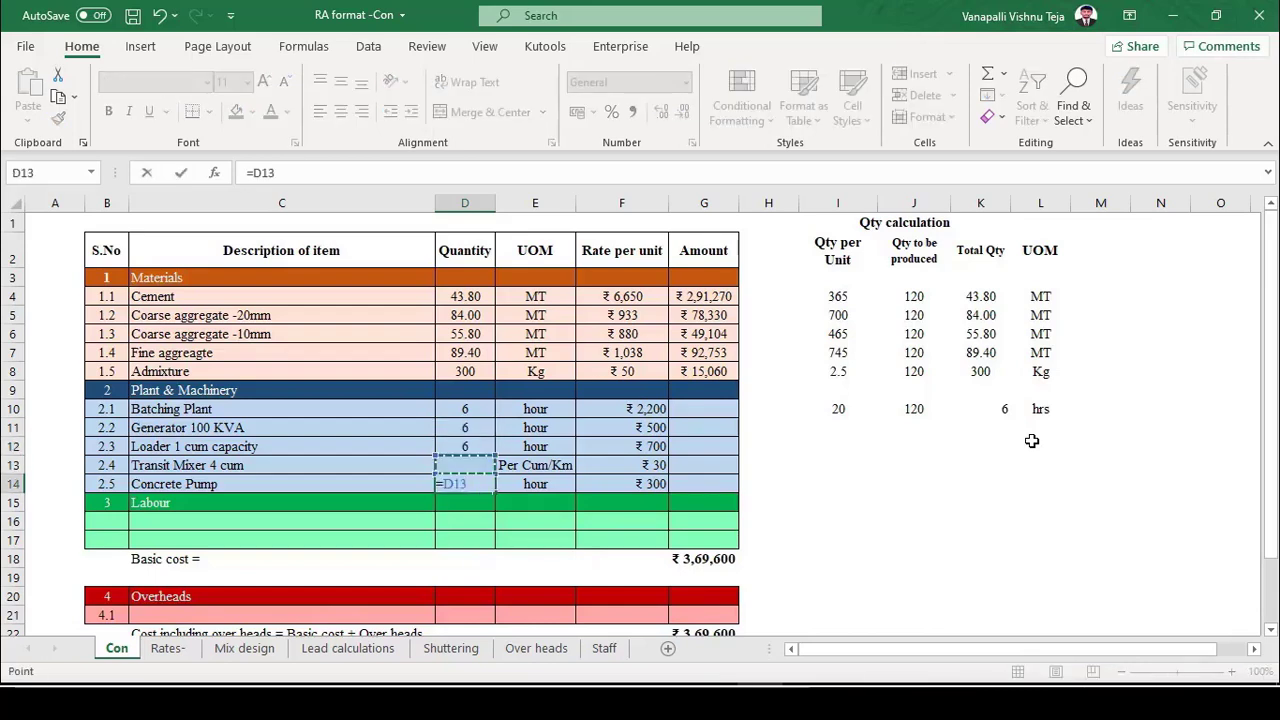
{"action": "key", "text": "Return"}
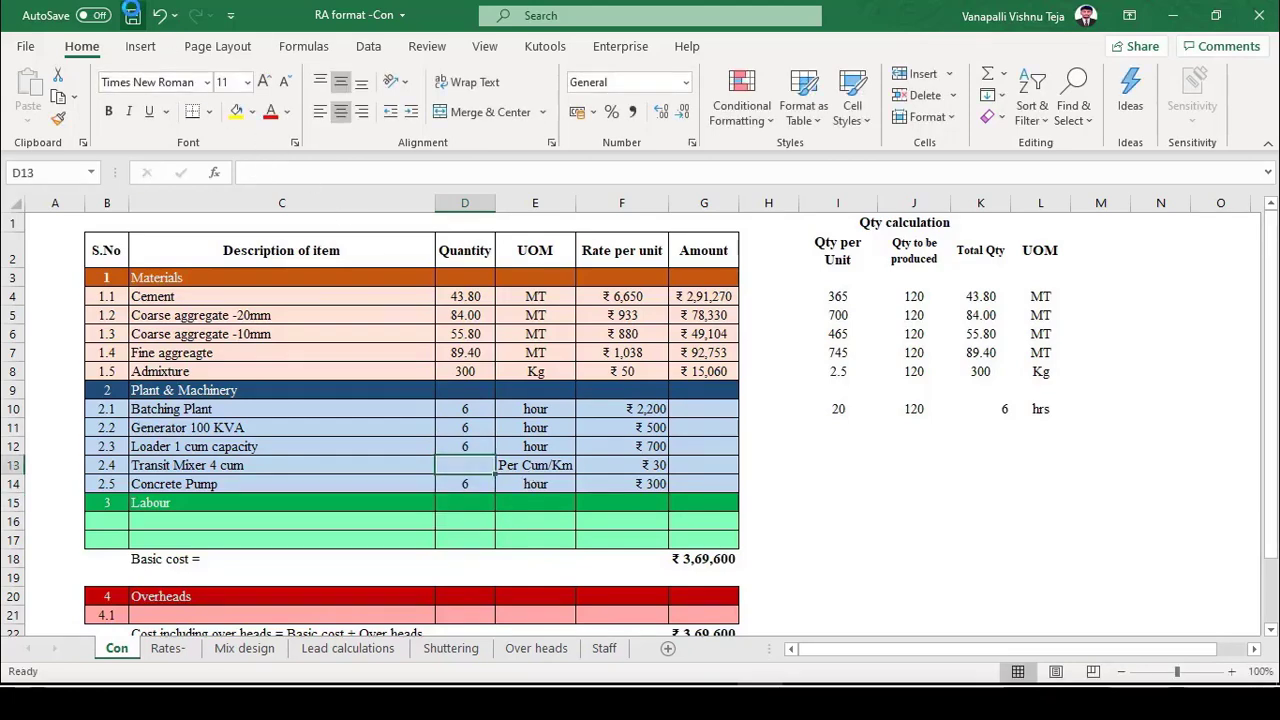
{"action": "left_click", "coordinate": [132, 14]}
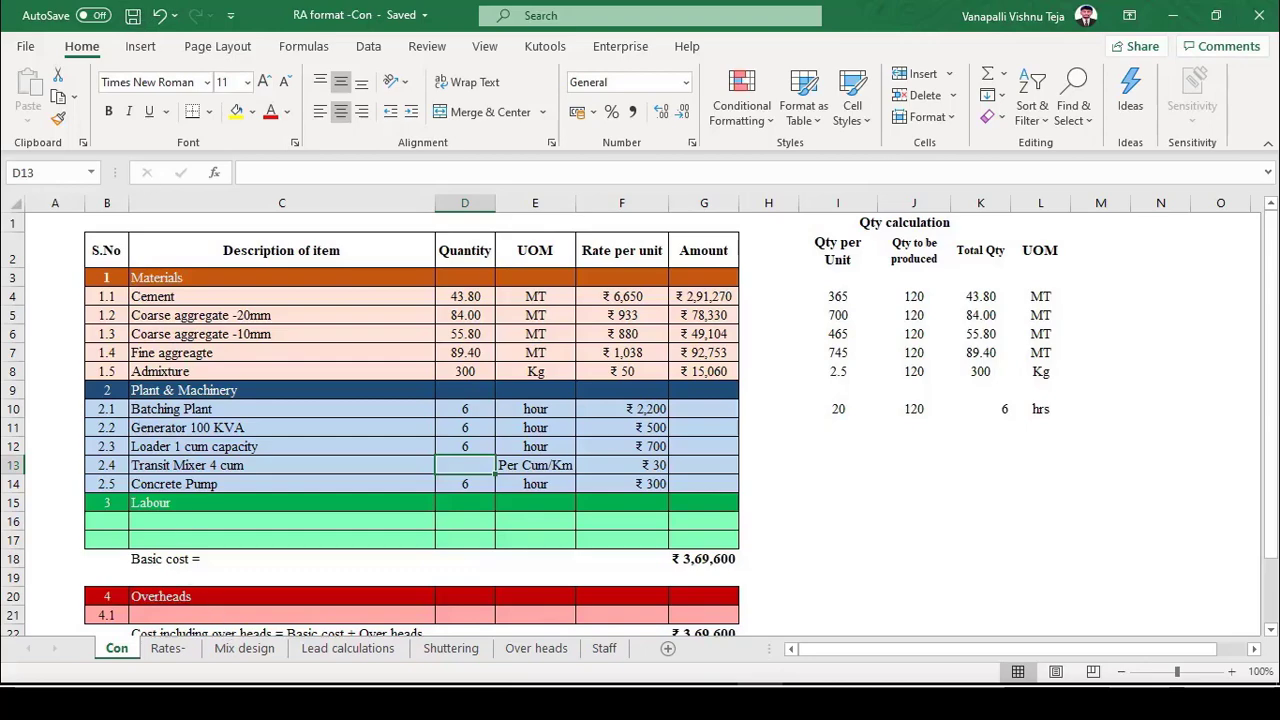
Enter 15 as the Transit Mixer's quantity in D13 and save the workbook.
{"action": "left_click", "coordinate": [1137, 634]}
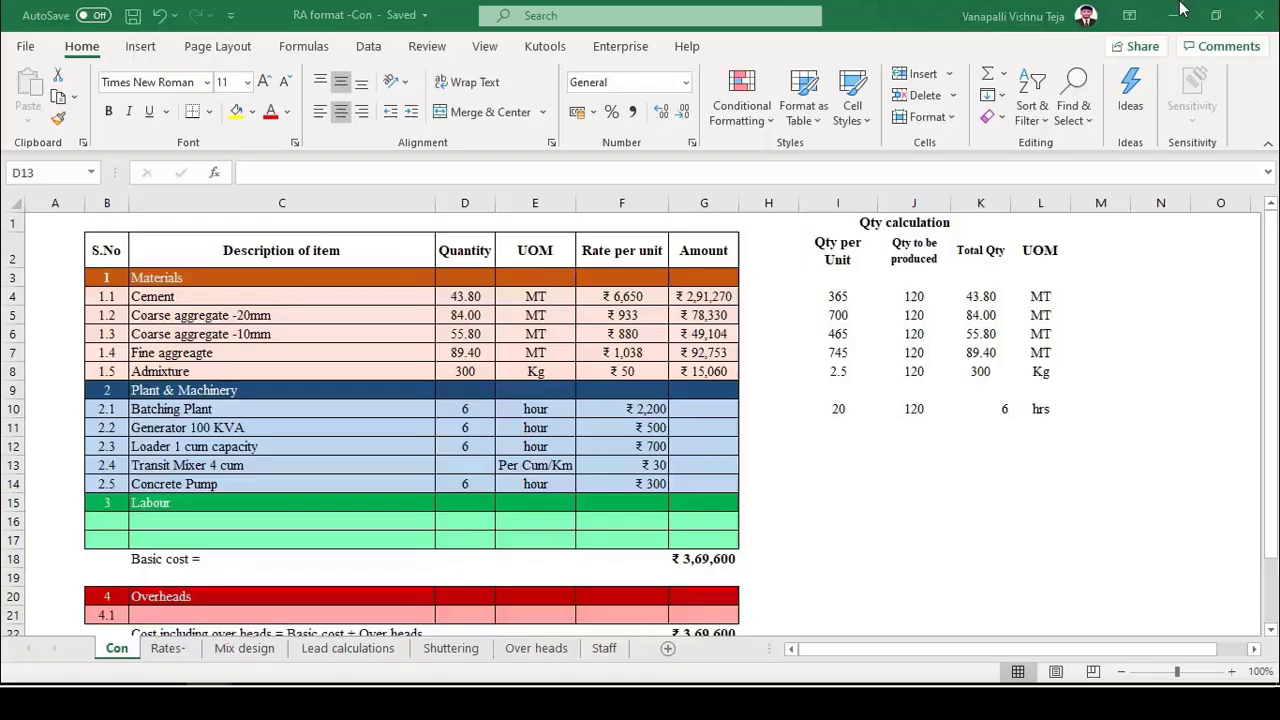
{"action": "left_click", "coordinate": [1172, 10]}
{"action": "type", "text": "15"}
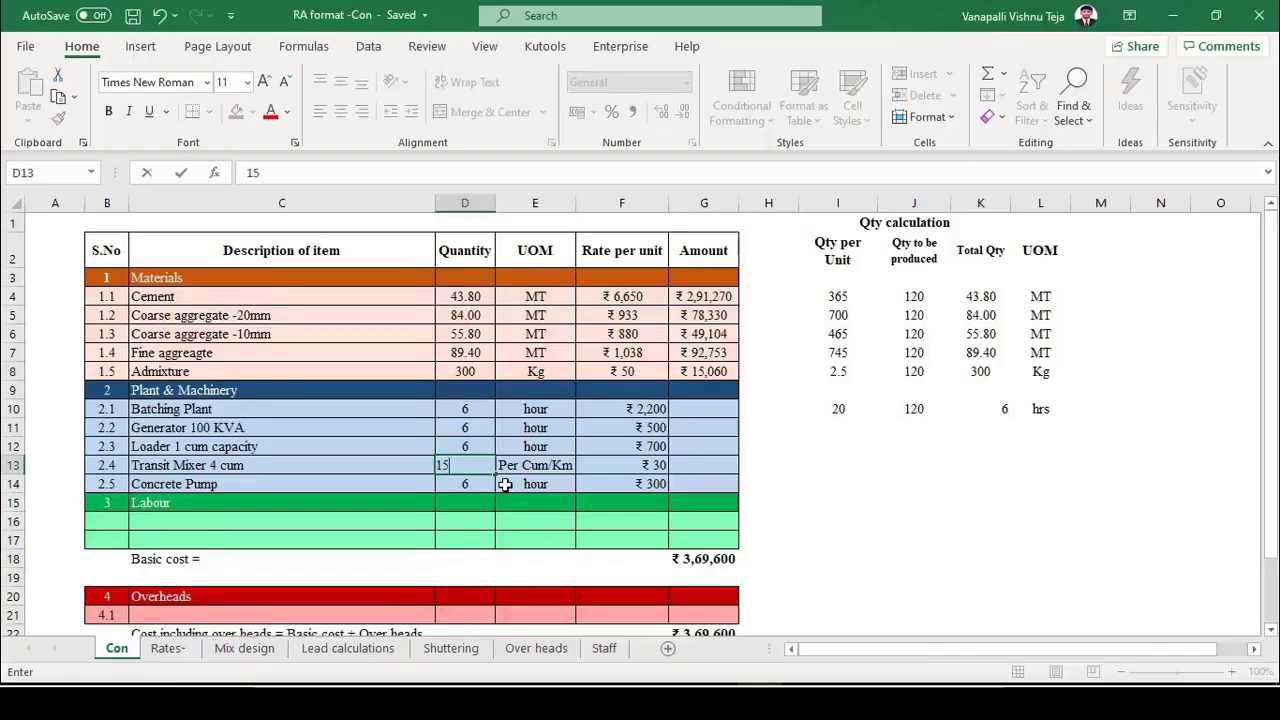
{"action": "key", "text": "Return"}
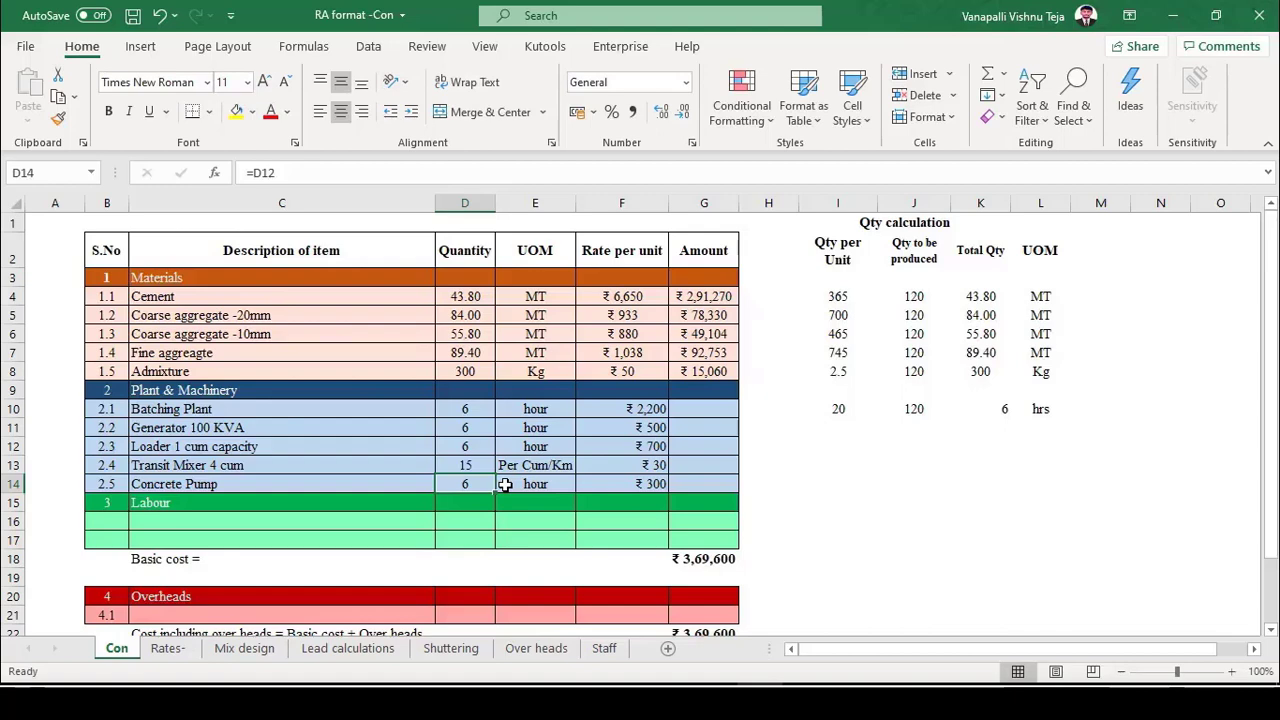
{"action": "key", "text": "Up"}
{"action": "key", "text": "Right"}
{"action": "key", "text": "Right"}
{"action": "key", "text": "Right"}
{"action": "key", "text": "ctrl+s"}
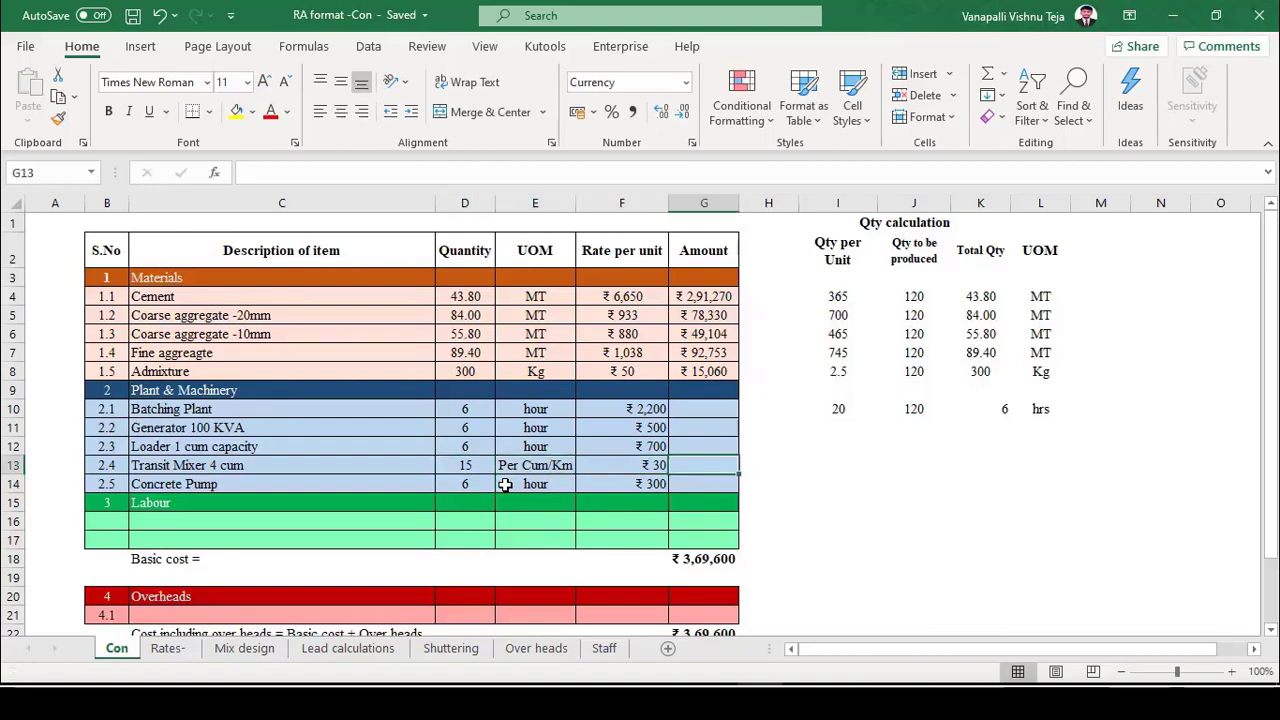
Calculate the Batching Plant's amount in G10 with the formula =D10*F10.
{"action": "key", "text": "Up"}
{"action": "key", "text": "Up"}
{"action": "key", "text": "Up"}
{"action": "type", "text": "="}
{"action": "key", "text": "Left"}
{"action": "key", "text": "Left"}
{"action": "key", "text": "Left"}
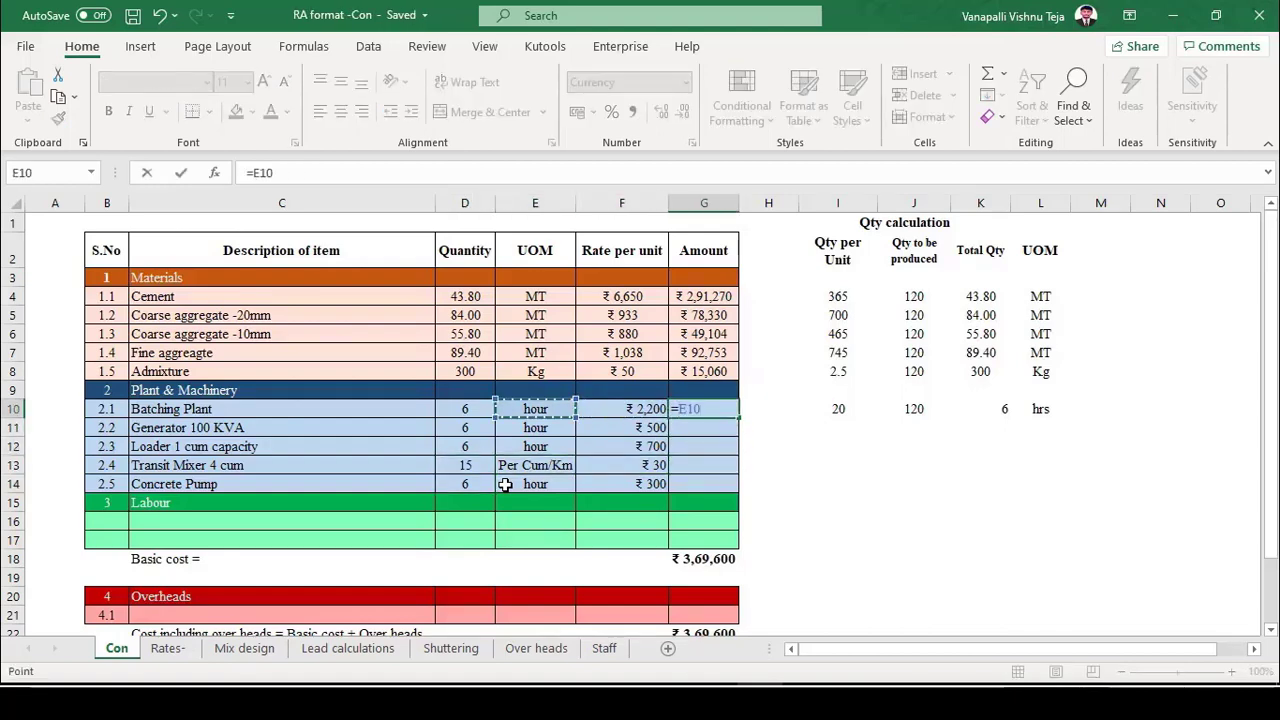
{"action": "type", "text": "*"}
{"action": "key", "text": "Left"}
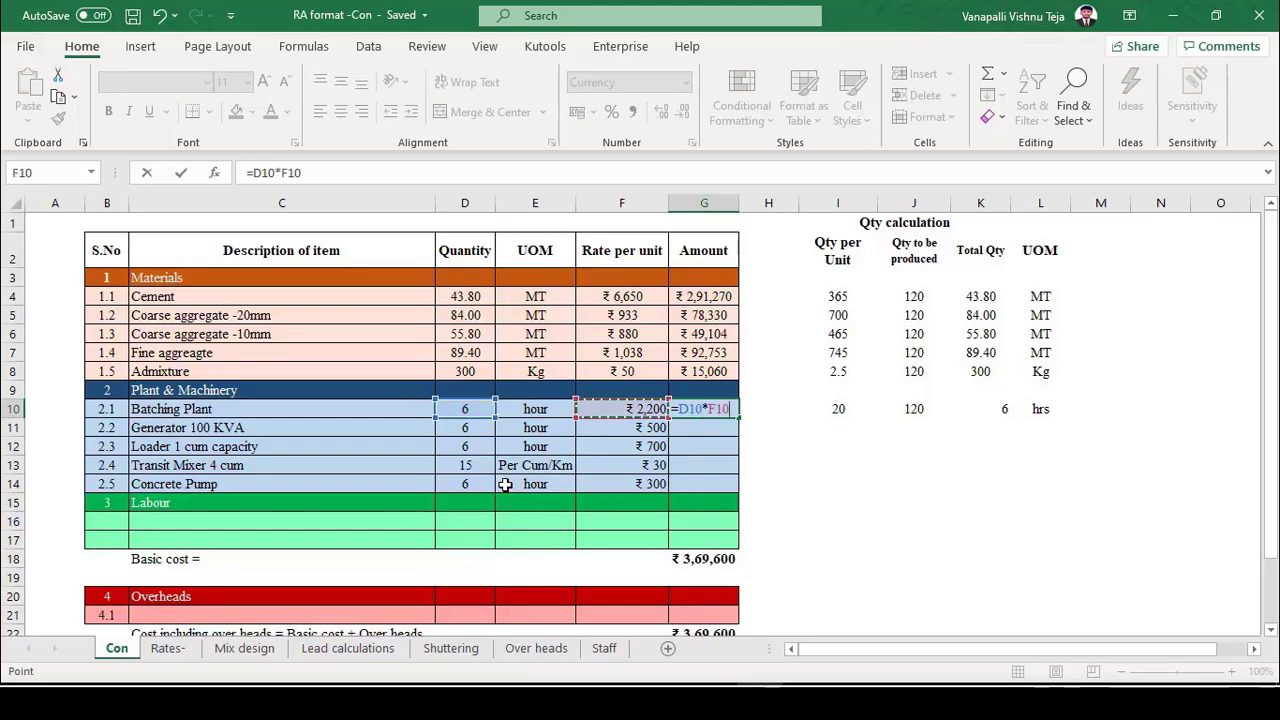
{"action": "key", "text": "Return"}
{"action": "key", "text": "Up"}
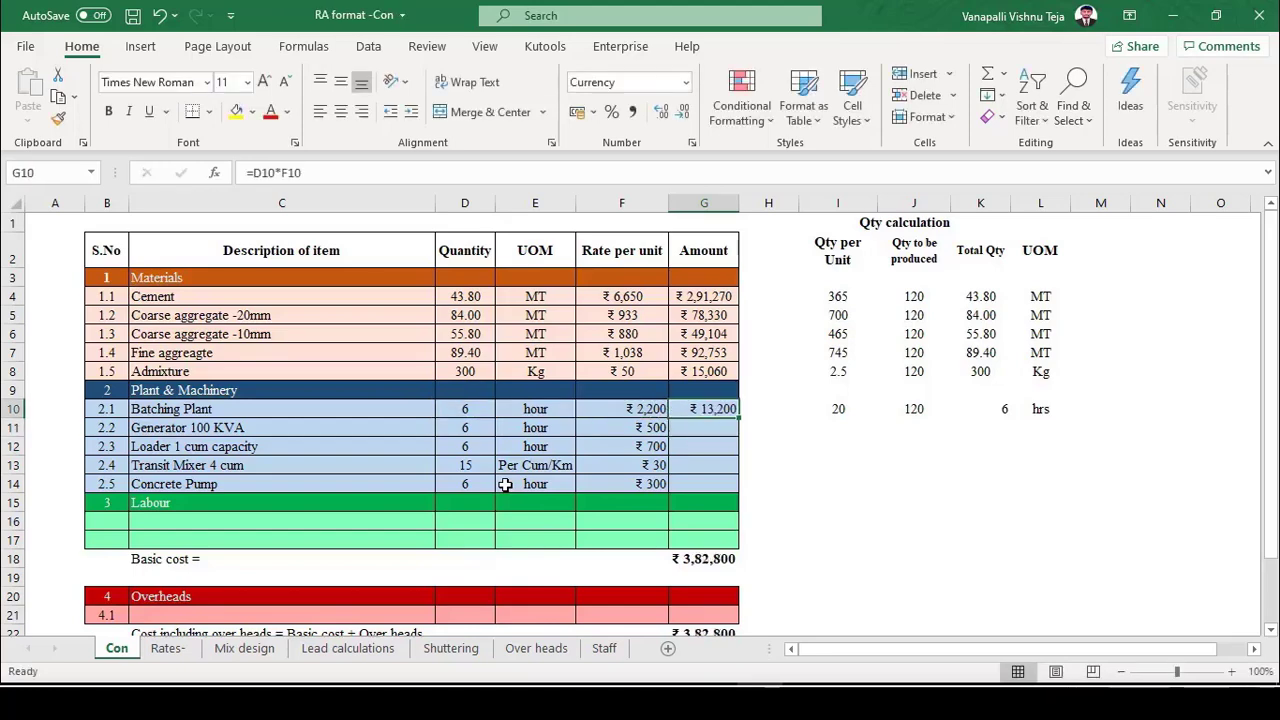
Fill the amount formula from G10 down to G14 for the remaining machinery items and save the workbook.
{"action": "key", "text": "shift+Down"}
{"action": "key", "text": "shift+Down"}
{"action": "key", "text": "shift+Down"}
{"action": "key", "text": "shift+Down"}
{"action": "key", "text": "ctrl+d"}
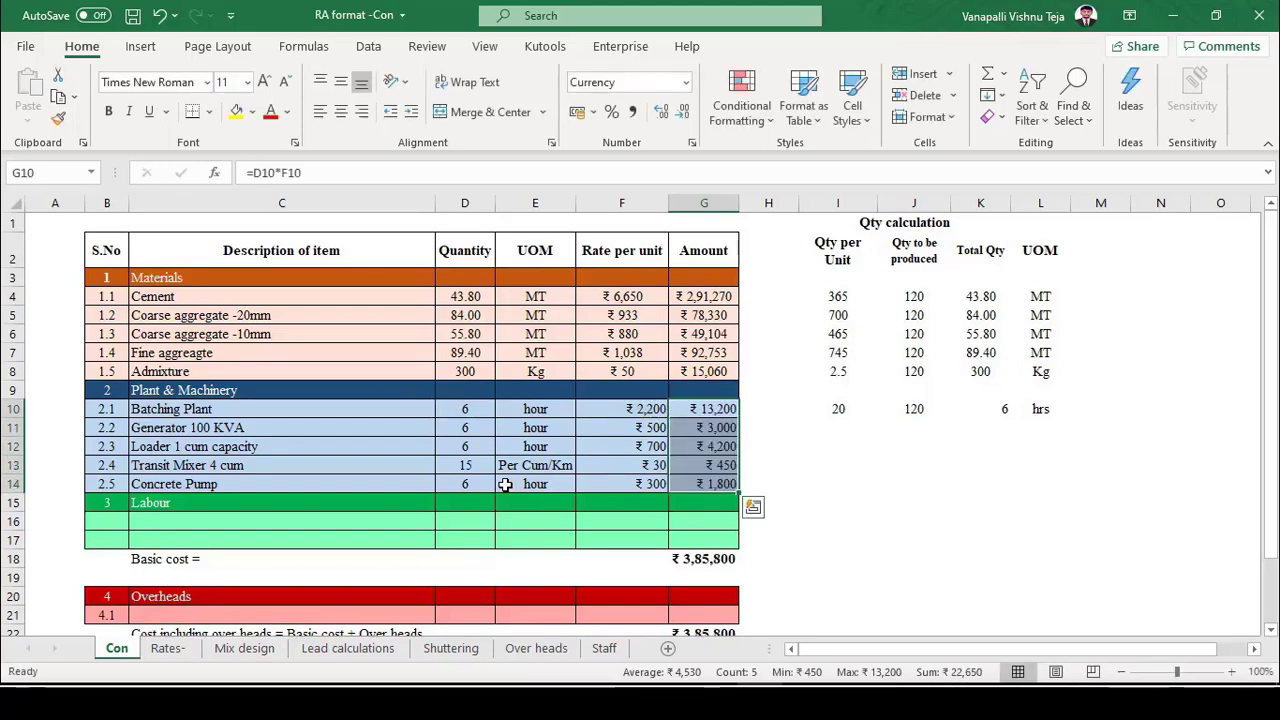
{"action": "left_click", "coordinate": [132, 15]}
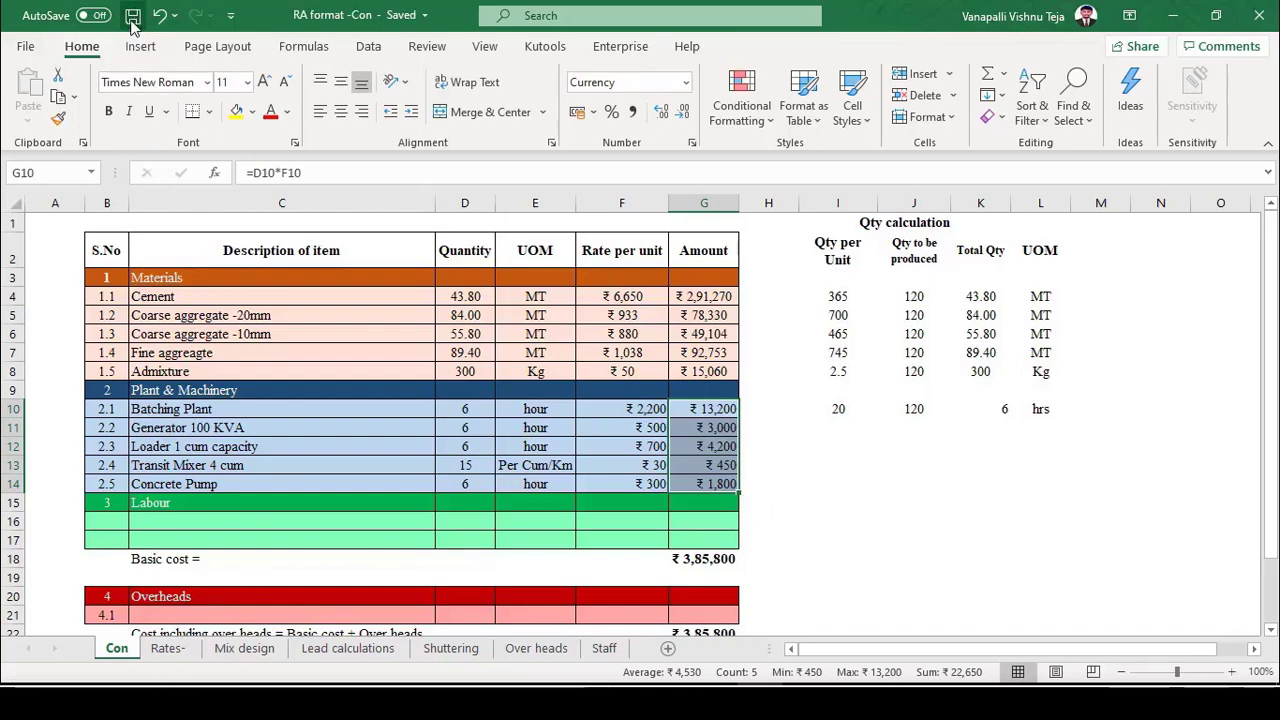
On the Rates- sheet, enter daily wages of 500 for Mate, 600 for Mason and 400 for Mazdoor in D17:D19, and save.
{"action": "left_click", "coordinate": [168, 648]}
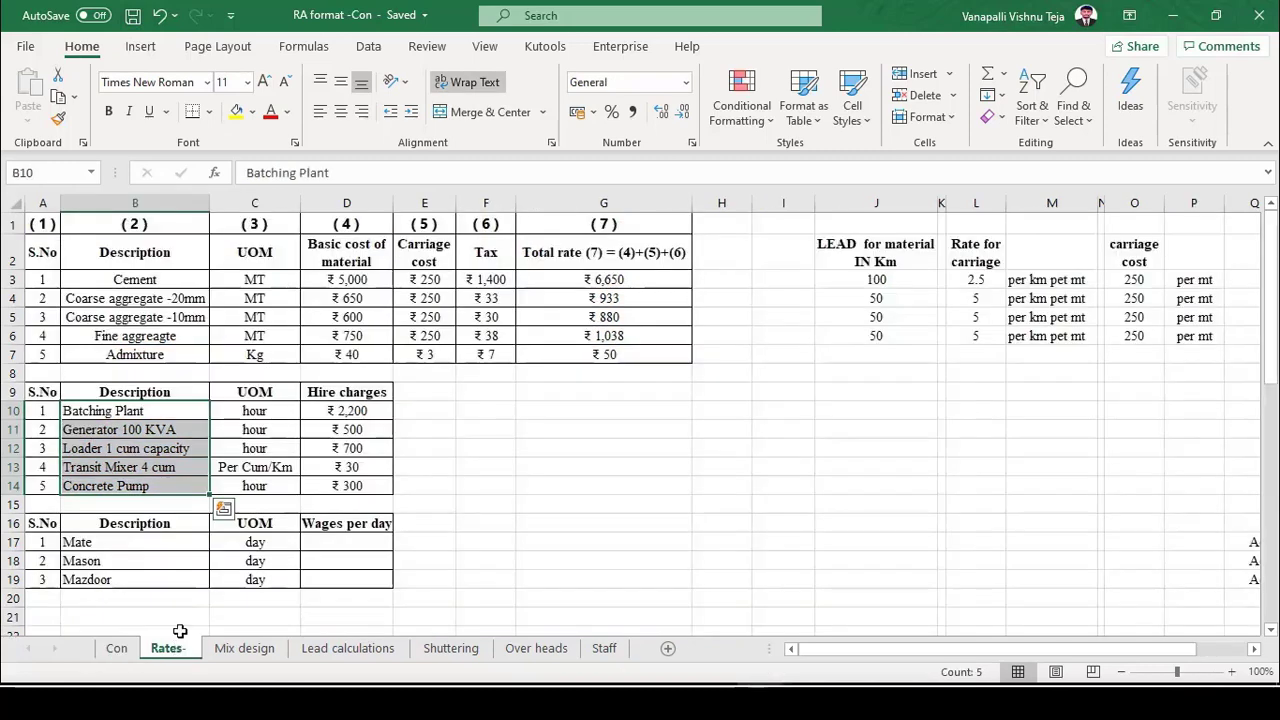
{"action": "left_click", "coordinate": [132, 15]}
{"action": "left_click", "coordinate": [330, 542]}
{"action": "type", "text": "500"}
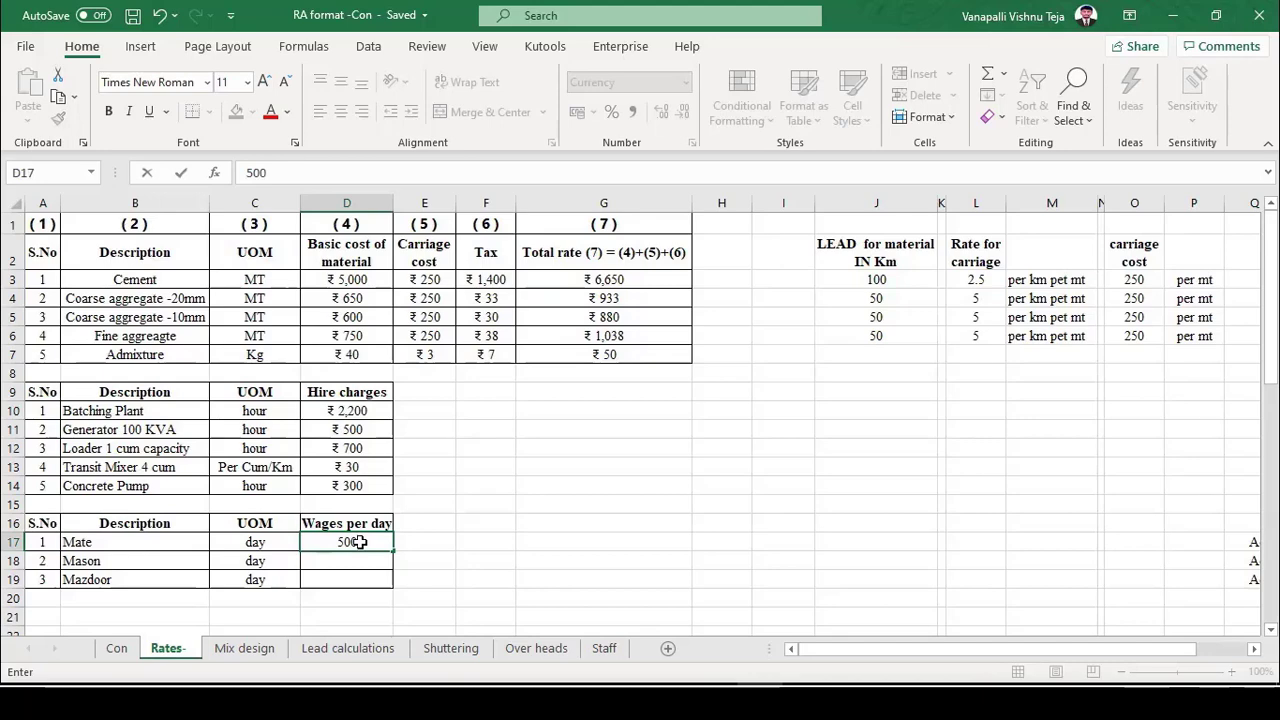
{"action": "key", "text": "Return"}
{"action": "type", "text": "600"}
{"action": "key", "text": "Return"}
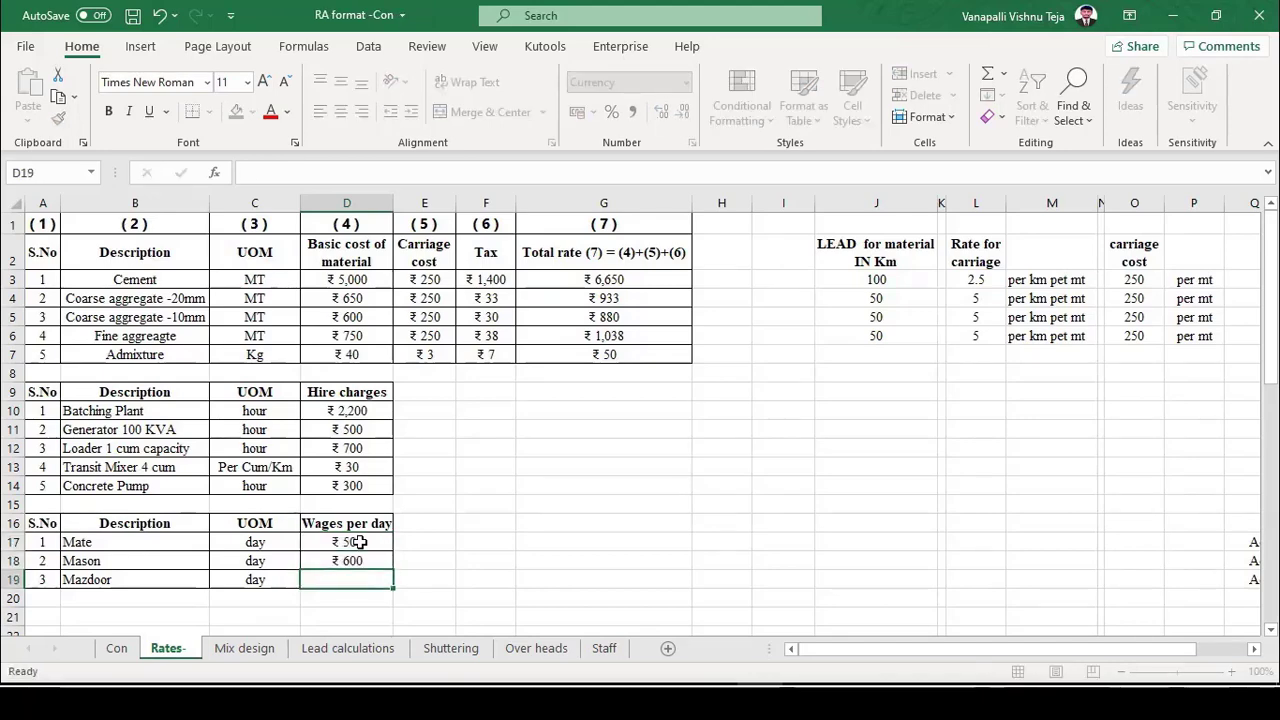
{"action": "type", "text": "400"}
{"action": "key", "text": "Return"}
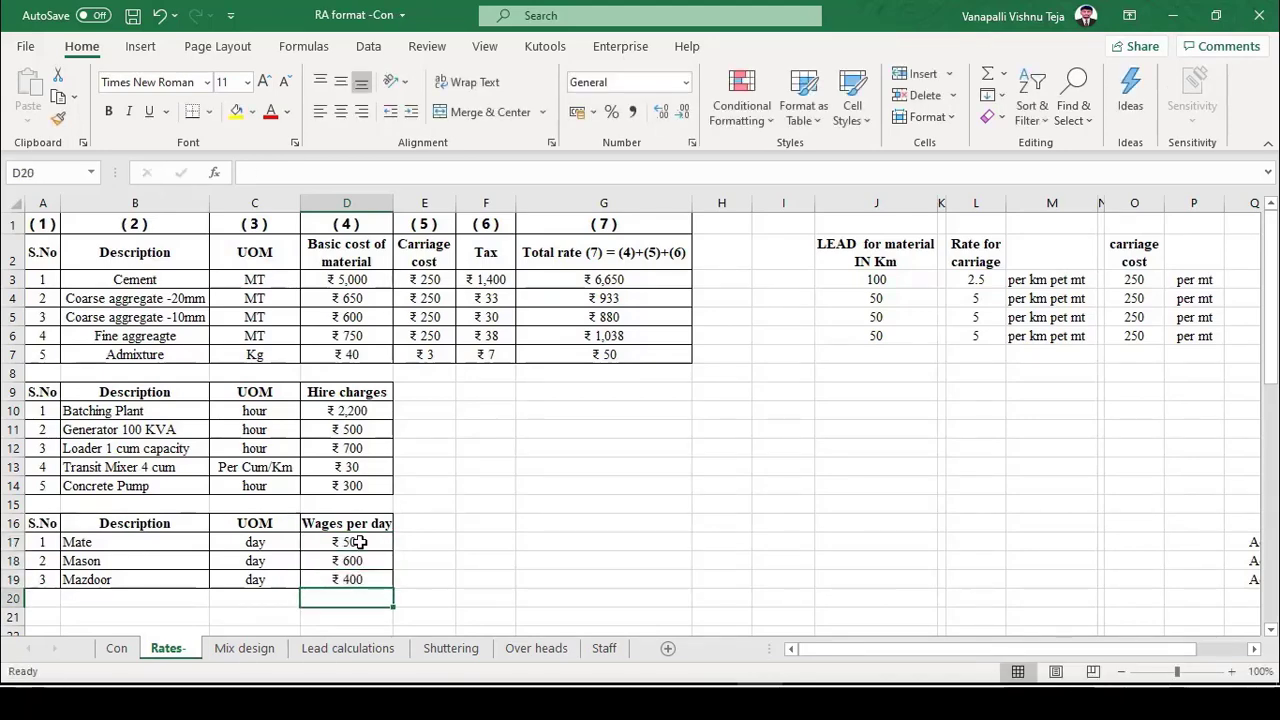
{"action": "key", "text": "ctrl+s"}
{"action": "key", "text": "Up"}
{"action": "key", "text": "Up"}
{"action": "key", "text": "Right"}
{"action": "key", "text": "Right"}
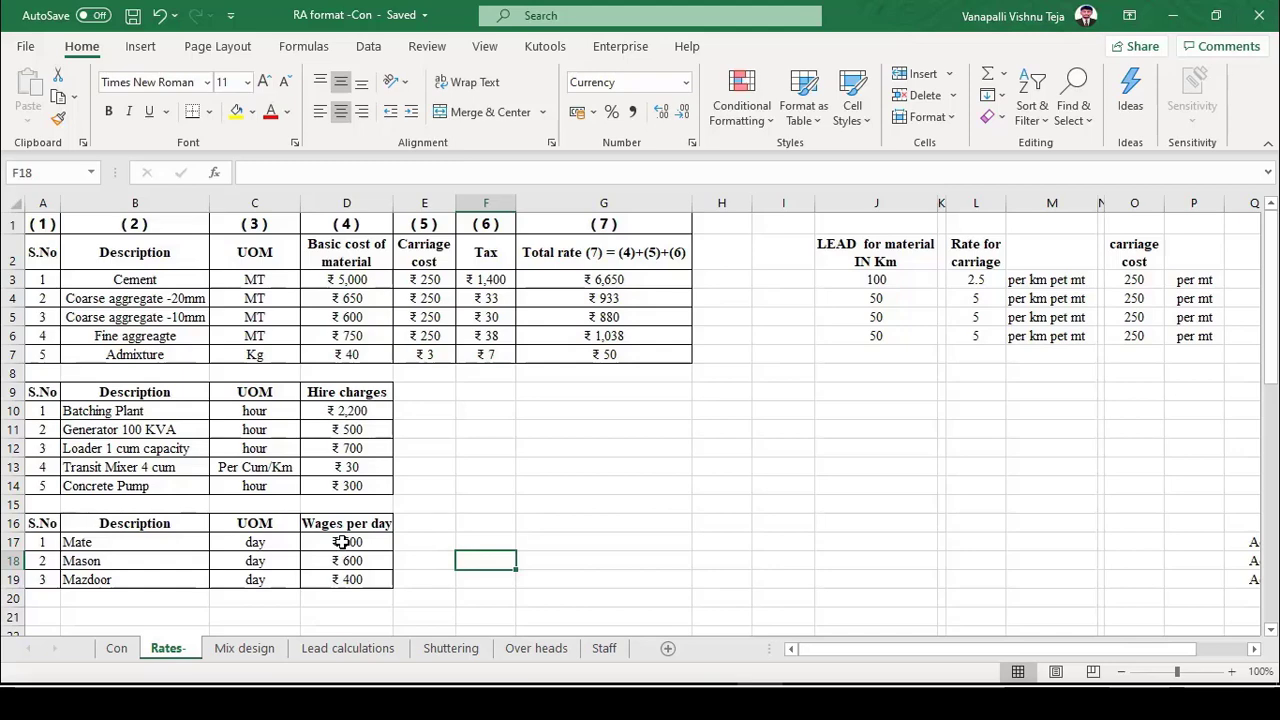
{"action": "left_click_drag", "start_coordinate": [342, 541], "coordinate": [346, 579]}
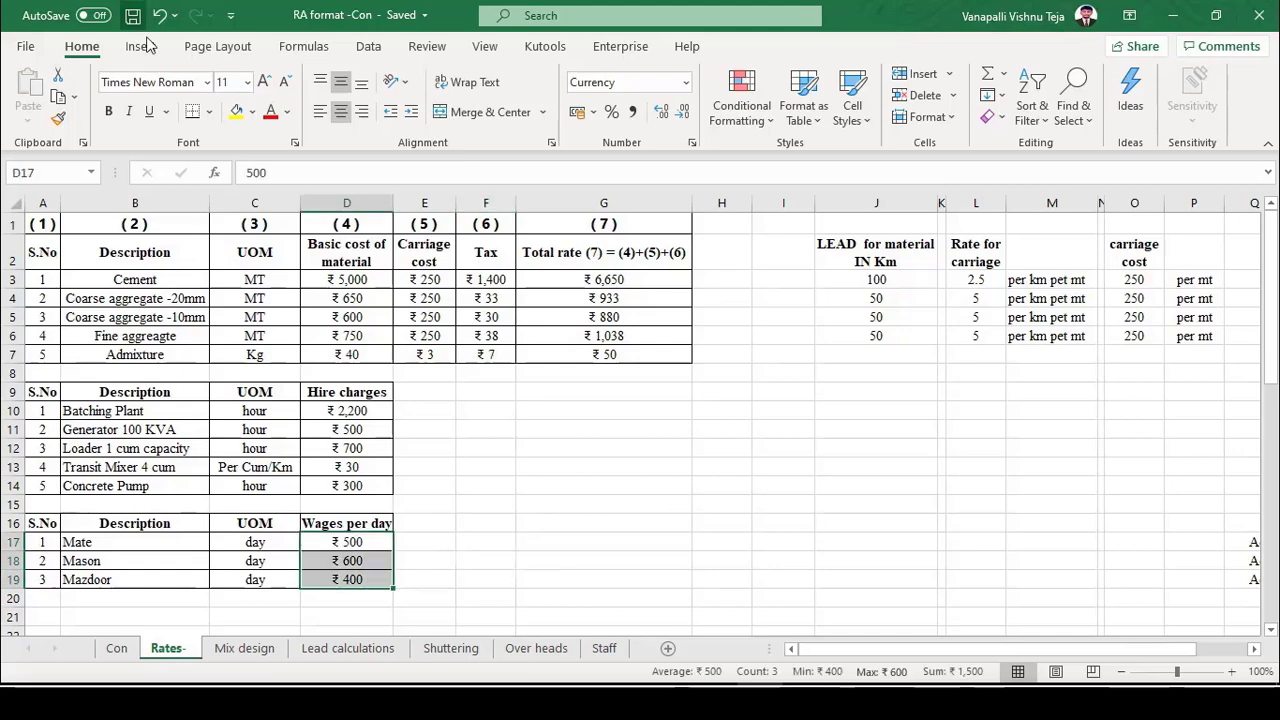
On the Con sheet, number the Labour rows in B16:B18 as 3.1, 3.2 and 3.3.
{"action": "left_click", "coordinate": [117, 648]}
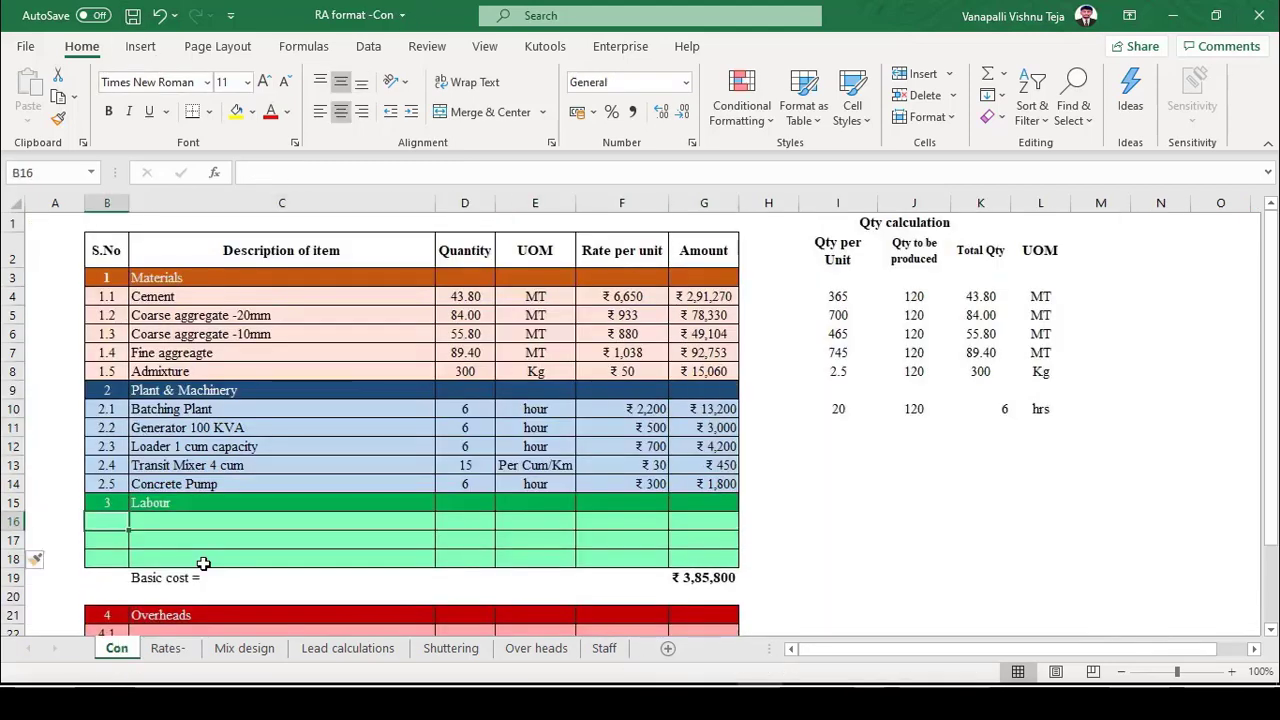
{"action": "type", "text": "3.1"}
{"action": "key", "text": "Return"}
{"action": "type", "text": "3.2"}
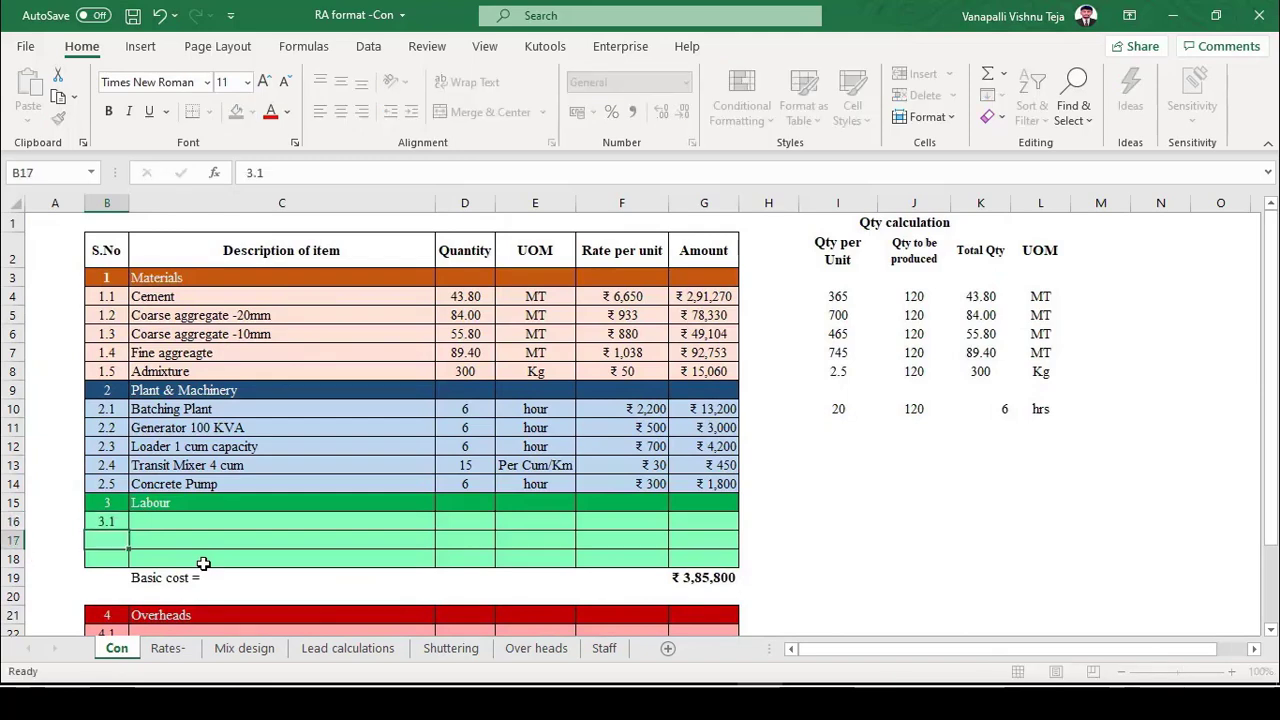
{"action": "key", "text": "Return"}
{"action": "type", "text": "3.3"}
{"action": "key", "text": "Return"}
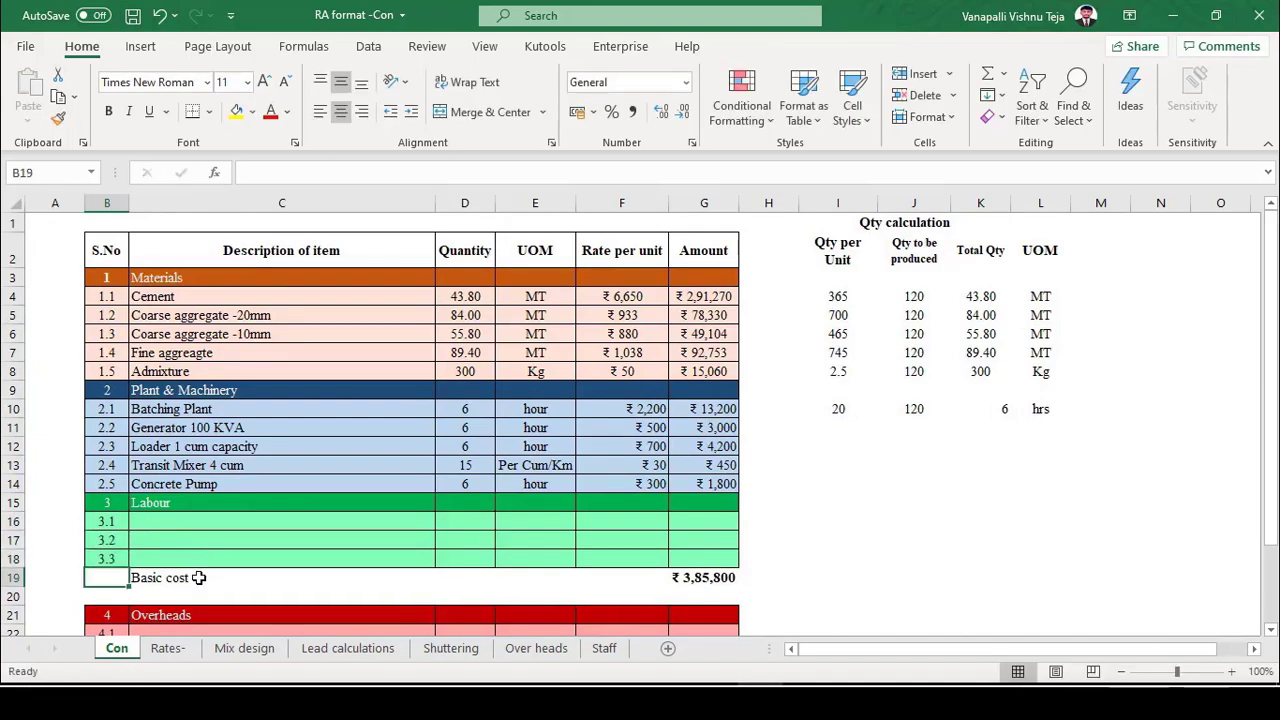
Copy Mate, Mason and Mazdoor from B17:B19 of the Rates- sheet into C16:C18 of the Con sheet, keeping the green fill.
{"action": "left_click", "coordinate": [181, 652]}
{"action": "left_click_drag", "start_coordinate": [200, 538], "coordinate": [166, 578]}
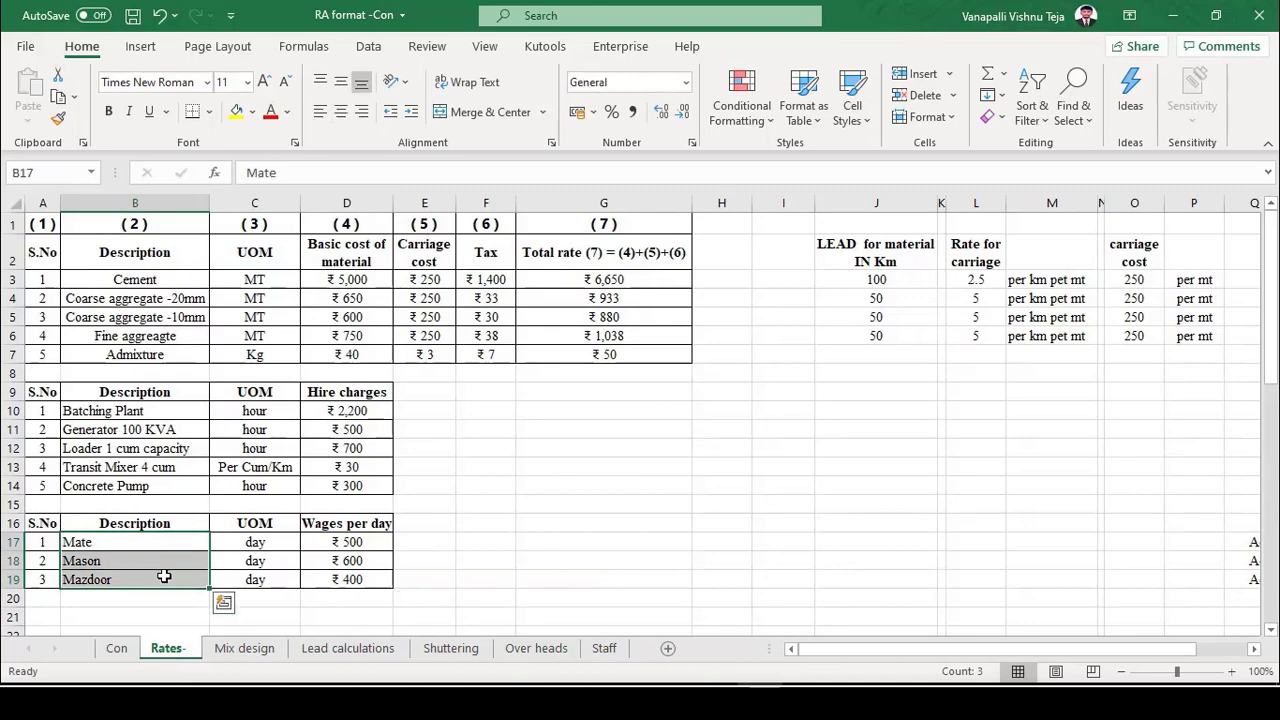
{"action": "key", "text": "ctrl+c"}
{"action": "left_click", "coordinate": [117, 648]}
{"action": "left_click", "coordinate": [183, 521]}
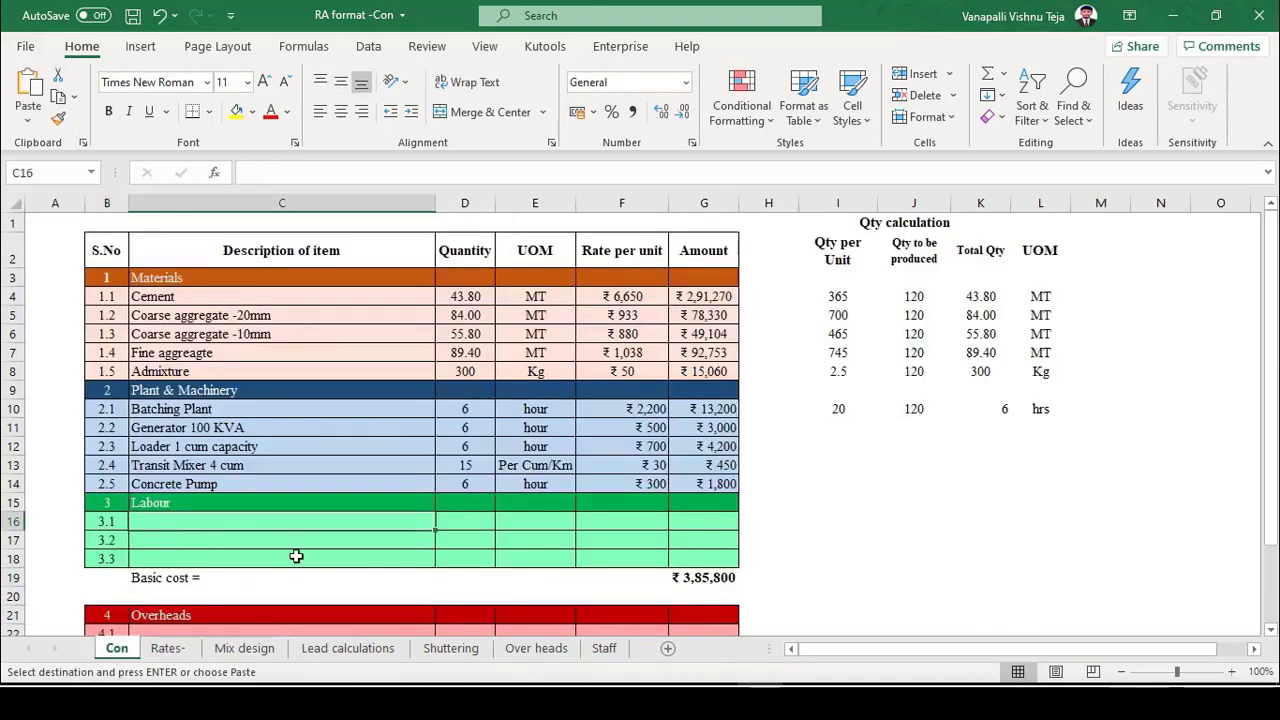
{"action": "key", "text": "ctrl+v"}
{"action": "left_click", "coordinate": [489, 583]}
{"action": "left_click", "coordinate": [528, 528]}
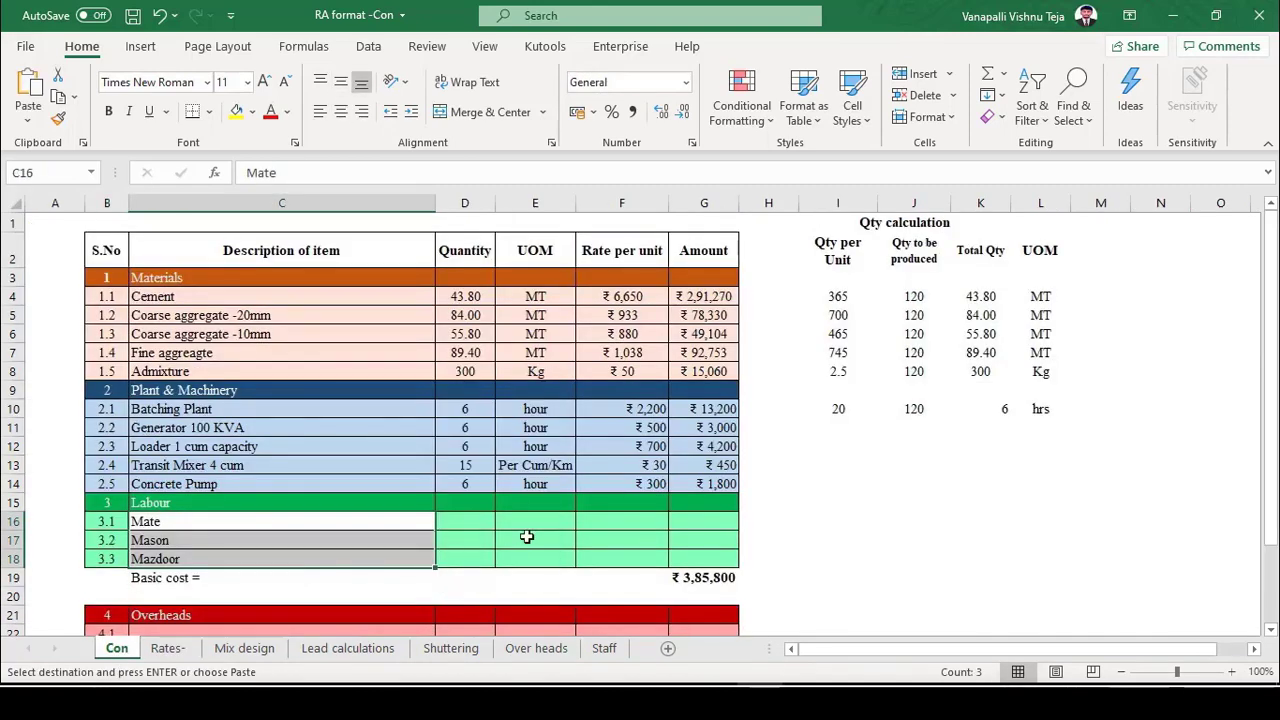
Set the UOM of all three Labour items in E16:E18 to day.
{"action": "left_click", "coordinate": [534, 522]}
{"action": "type", "text": "day"}
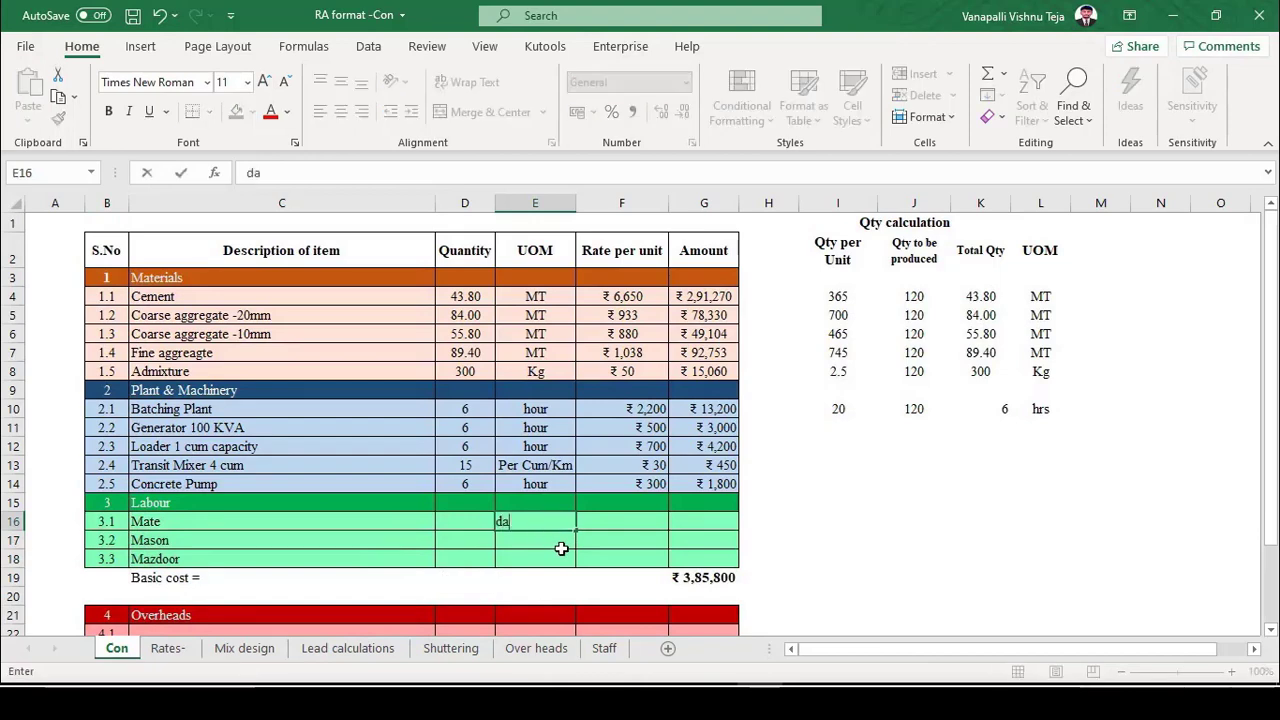
{"action": "key", "text": "Return"}
{"action": "key", "text": "Up"}
{"action": "key", "text": "shift+Down"}
{"action": "key", "text": "shift+Down"}
{"action": "key", "text": "ctrl+d"}
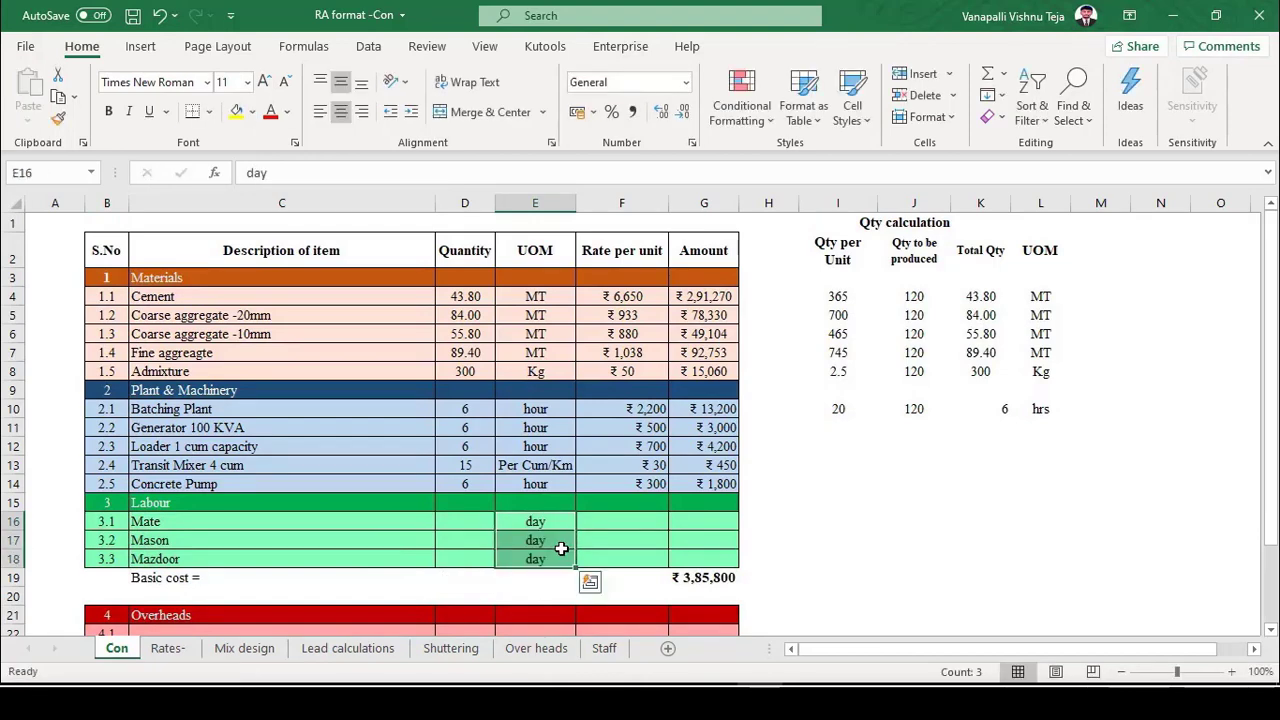
Link the Mate rate in F16 to D17 of the Rates- sheet, fill it down to F18, and save the workbook.
{"action": "key", "text": "Right"}
{"action": "type", "text": "="}
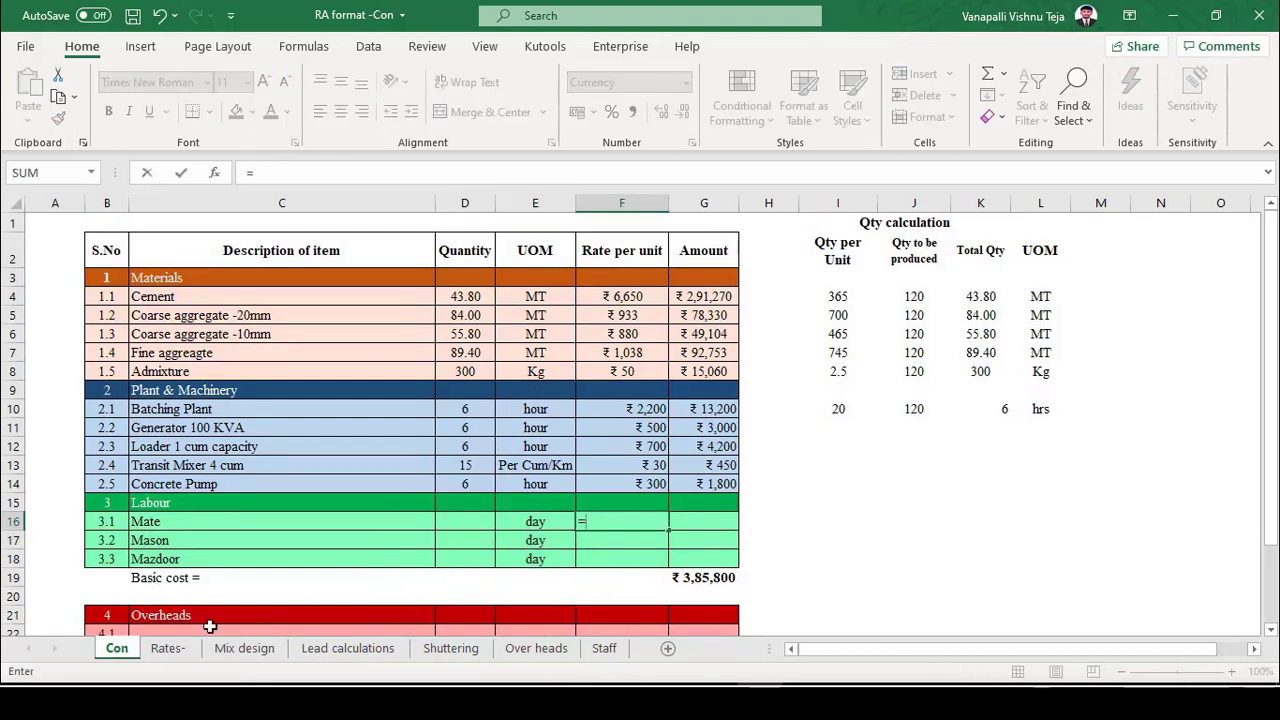
{"action": "left_click", "coordinate": [185, 649]}
{"action": "left_click", "coordinate": [347, 542]}
{"action": "key", "text": "Return"}
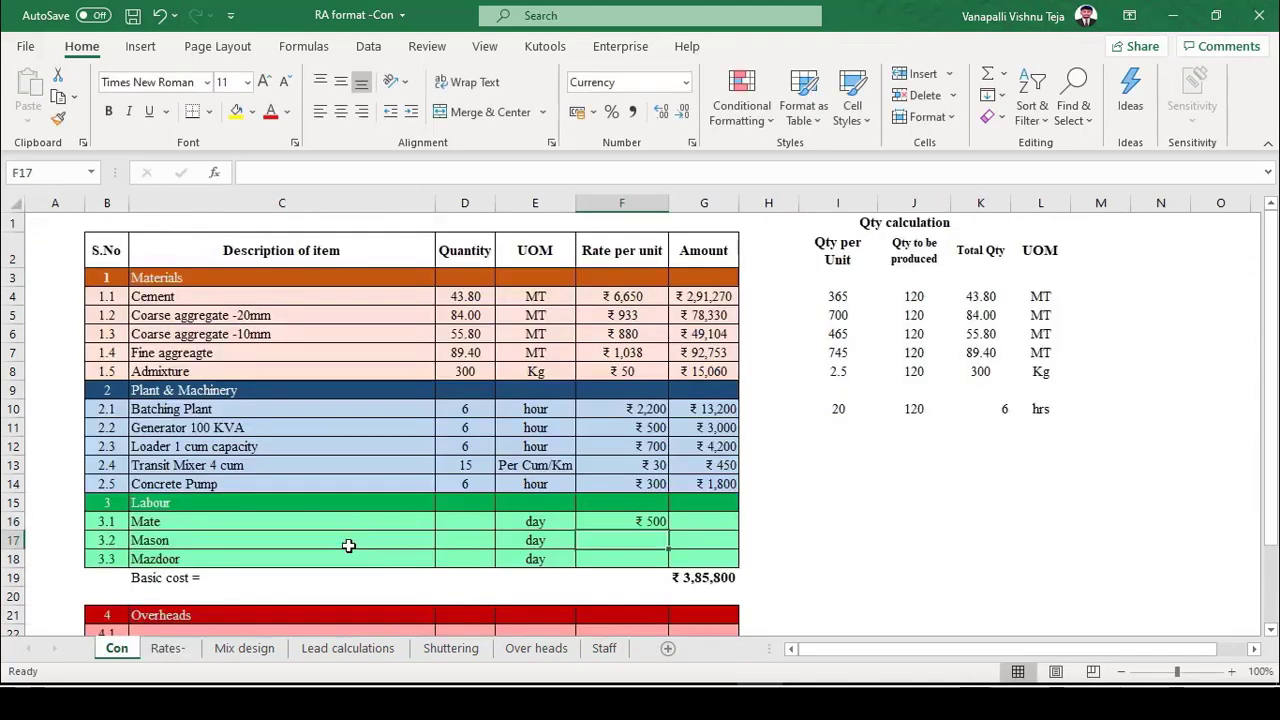
{"action": "key", "text": "Up"}
{"action": "key", "text": "shift+Down"}
{"action": "key", "text": "shift+Down"}
{"action": "key", "text": "ctrl+d"}
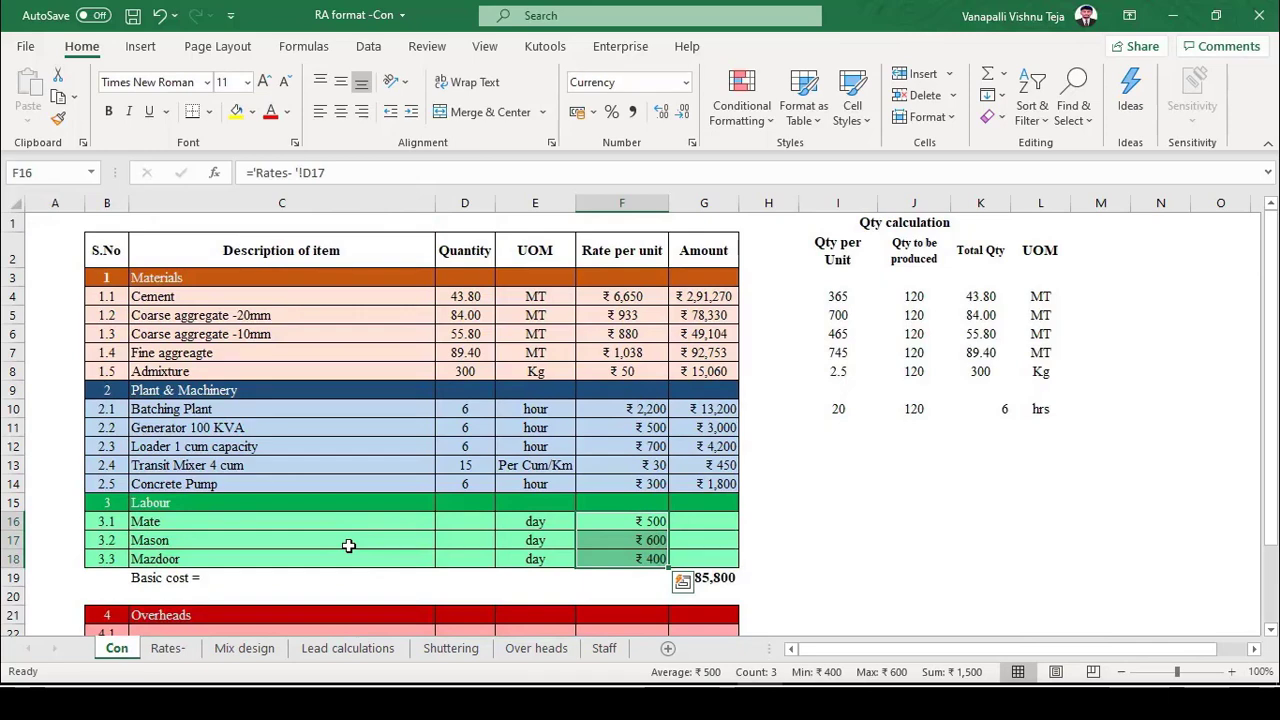
{"action": "left_click", "coordinate": [466, 521]}
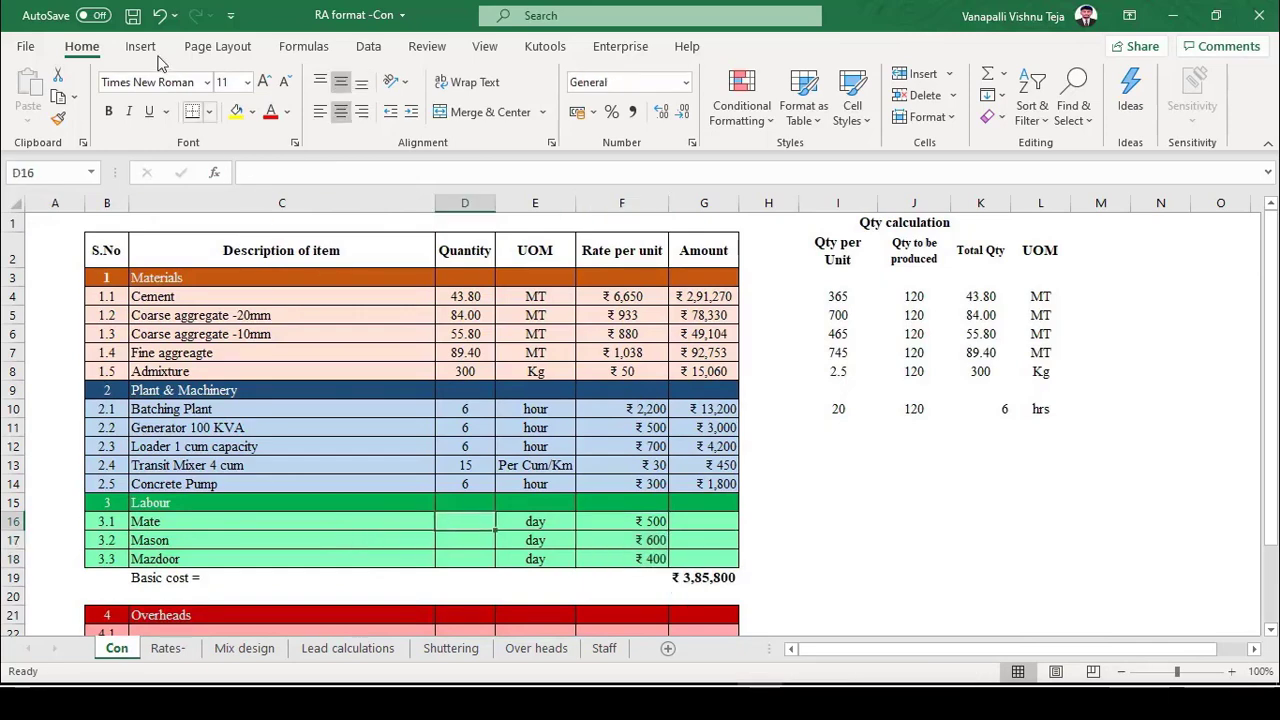
{"action": "left_click", "coordinate": [133, 15]}
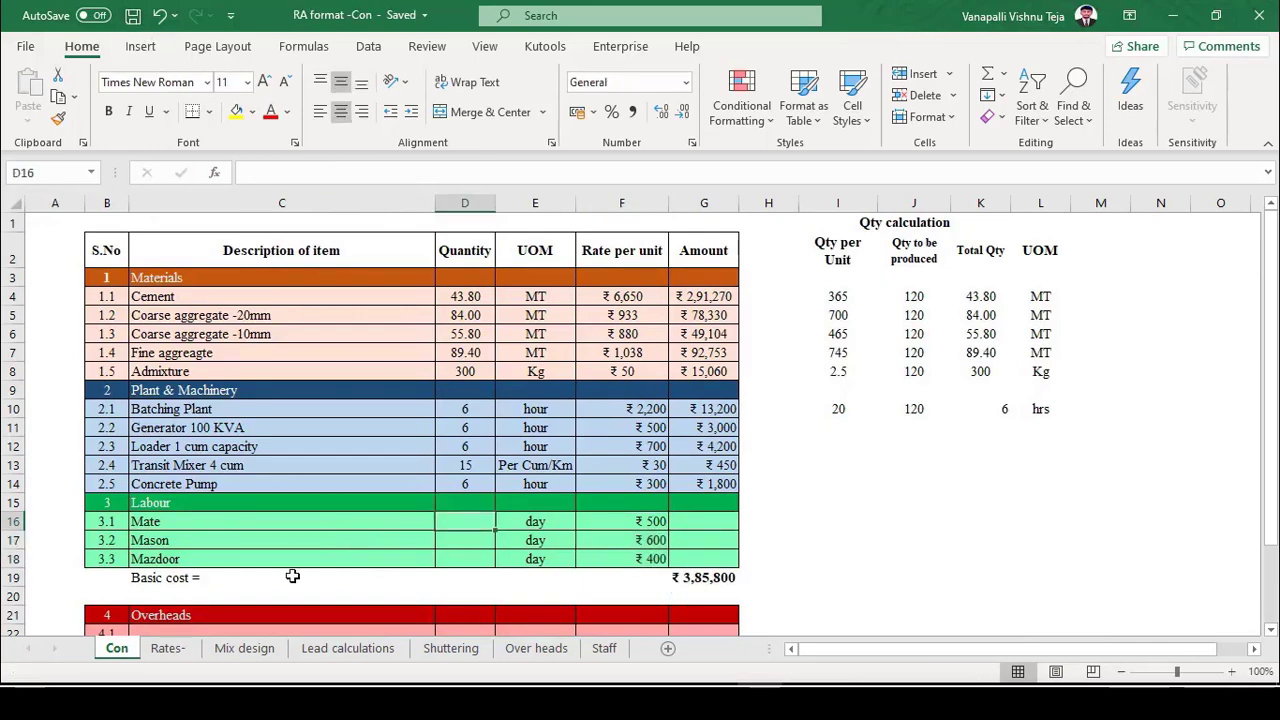
{"action": "left_click_drag", "start_coordinate": [244, 524], "coordinate": [246, 558]}
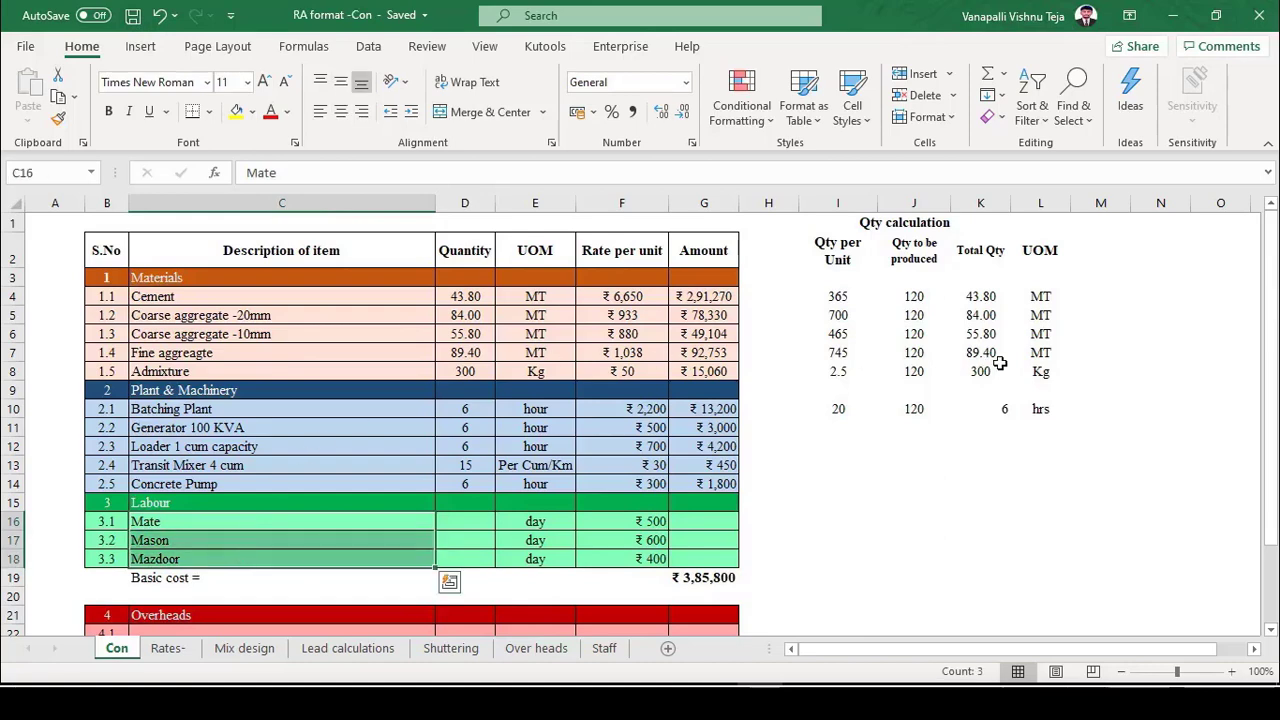
{"action": "left_click_drag", "start_coordinate": [913, 296], "coordinate": [913, 355]}
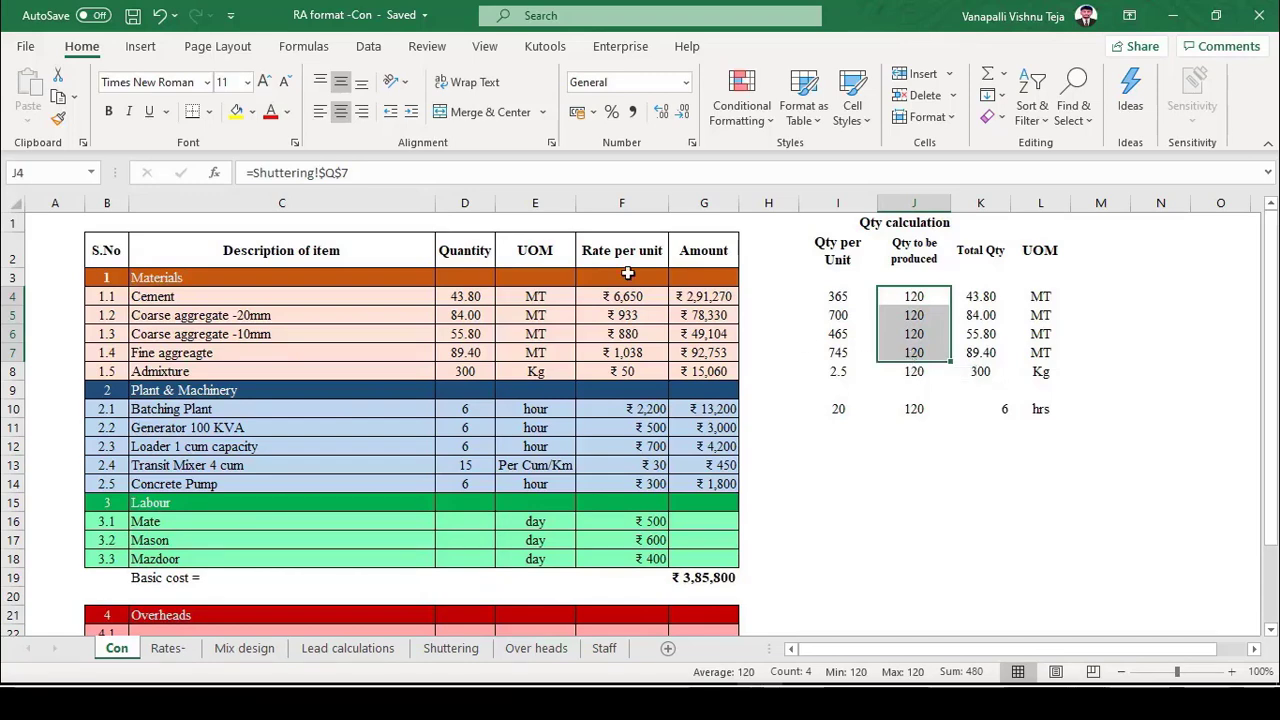
{"action": "left_click", "coordinate": [135, 17]}
Switch to DAR(Civil)I.pdf in Acrobat and examine the concrete work labour quantities, the cover page and the foreword.
{"action": "left_click", "coordinate": [205, 700]}
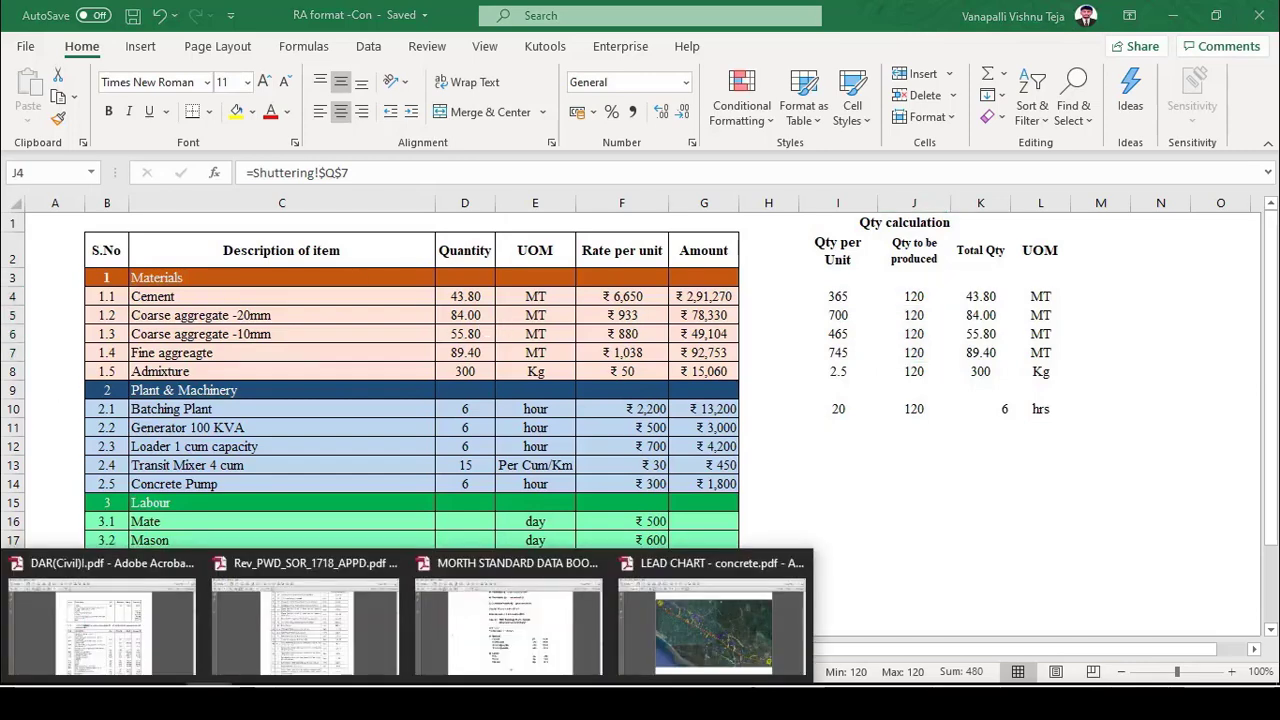
{"action": "left_click", "coordinate": [100, 625]}
{"action": "scroll", "coordinate": [652, 400], "scroll_direction": "up", "scroll_amount": 5}
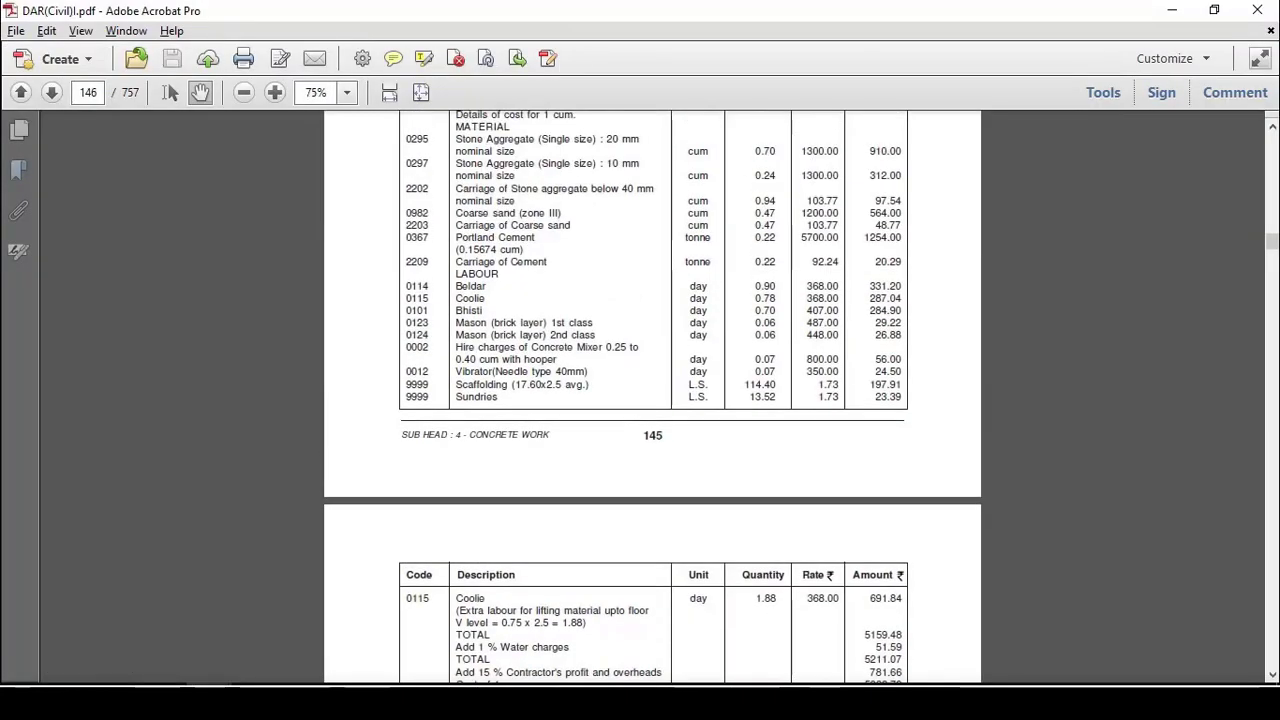
{"action": "left_click_drag", "start_coordinate": [1273, 244], "coordinate": [1272, 128]}
{"action": "scroll", "coordinate": [829, 329], "scroll_direction": "down", "scroll_amount": 3}
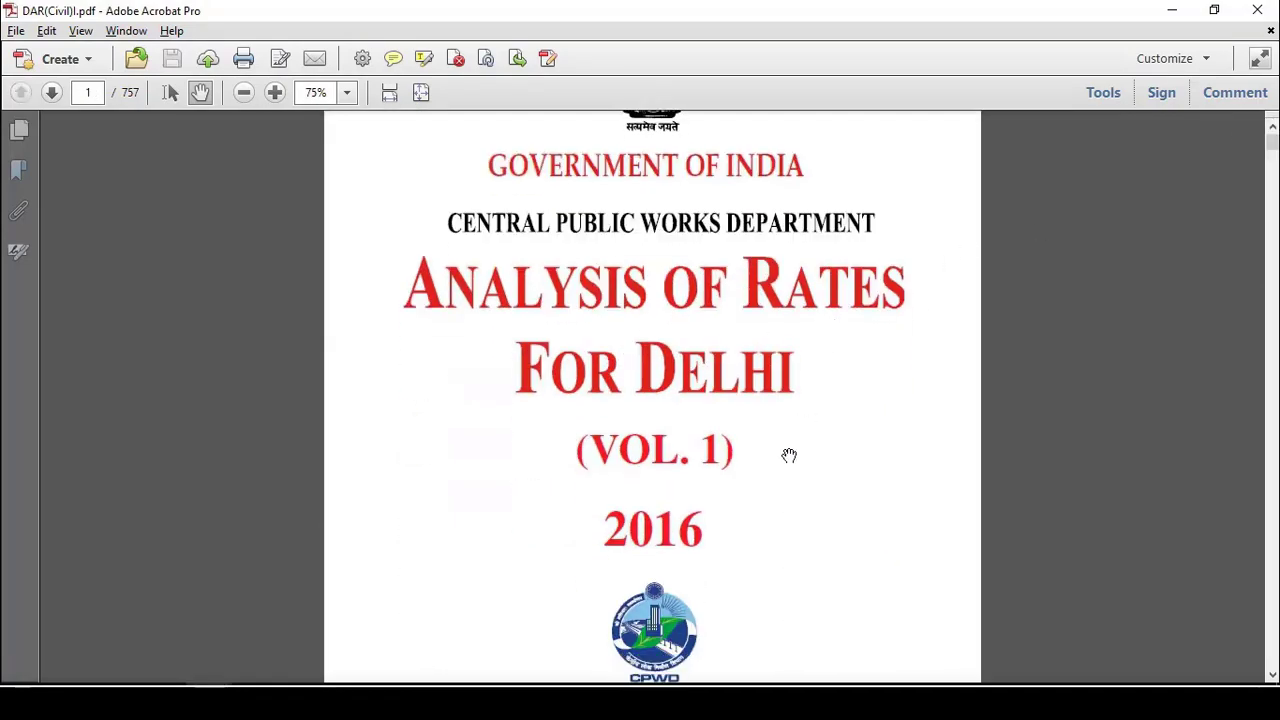
{"action": "scroll", "coordinate": [789, 455], "scroll_direction": "down", "scroll_amount": 10}
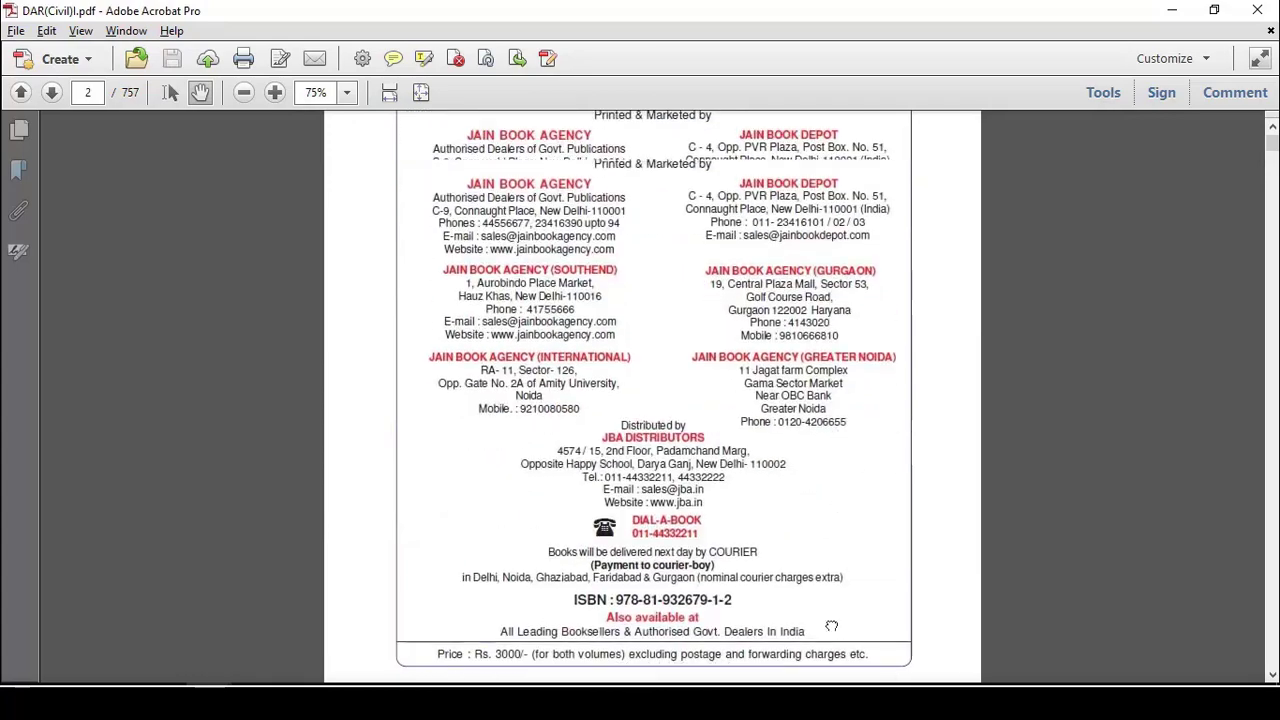
{"action": "scroll", "coordinate": [831, 626], "scroll_direction": "up", "scroll_amount": 10}
{"action": "scroll", "coordinate": [797, 374], "scroll_direction": "down", "scroll_amount": 12}
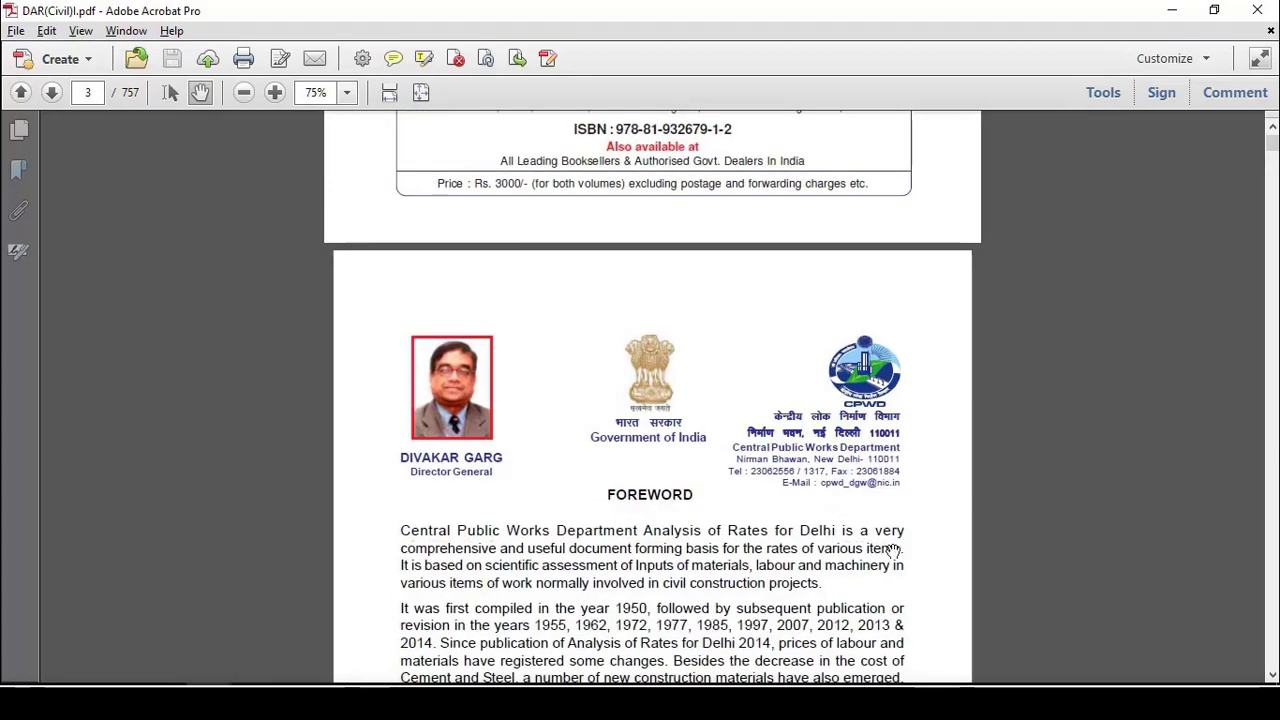
{"action": "scroll", "coordinate": [893, 550], "scroll_direction": "down", "scroll_amount": 4}
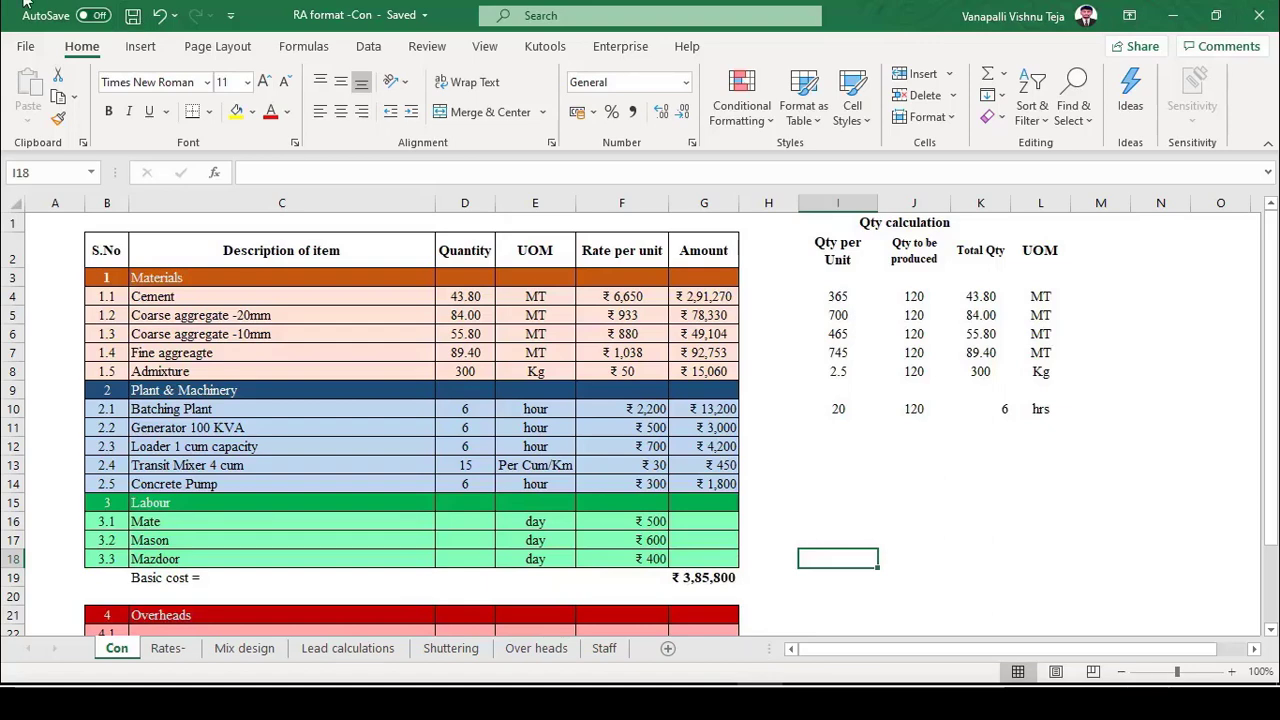
On the Con sheet, enter Labour quantities of 1 for Mate, 3 for Mason and 18 for Mazdoor in D16:D18.
{"action": "left_click", "coordinate": [132, 17]}
{"action": "left_click", "coordinate": [482, 522]}
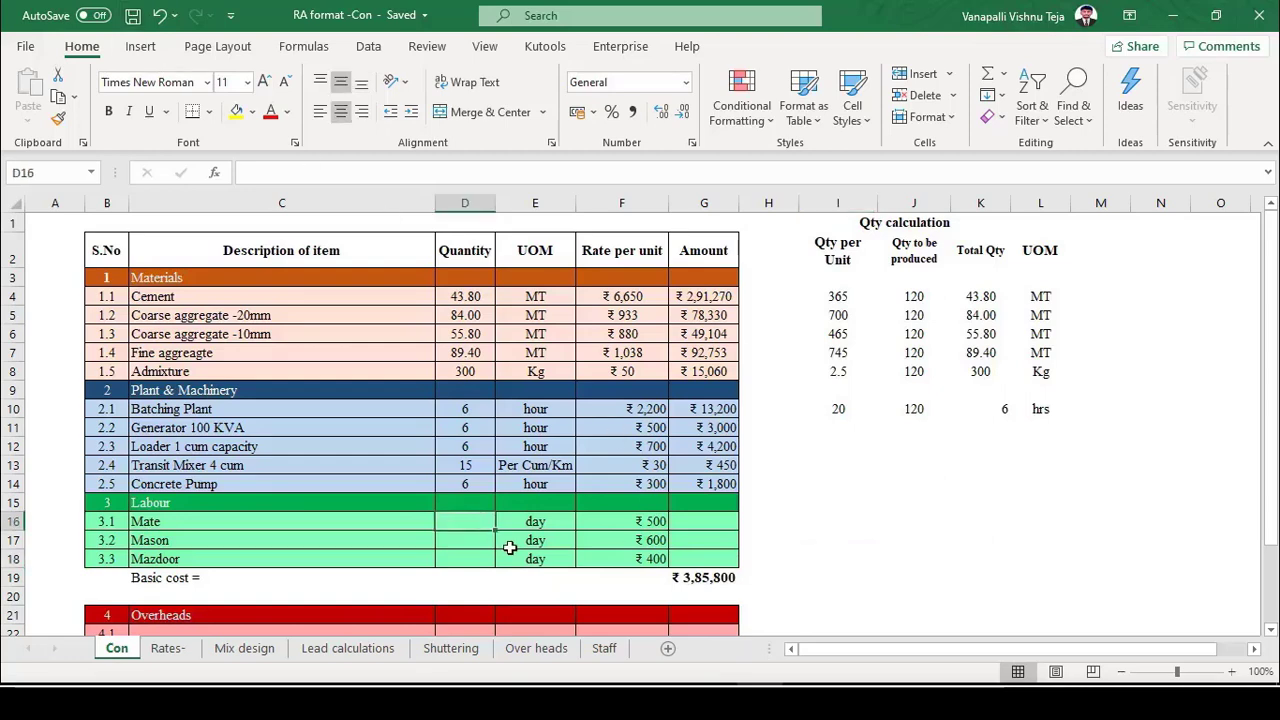
{"action": "type", "text": "1"}
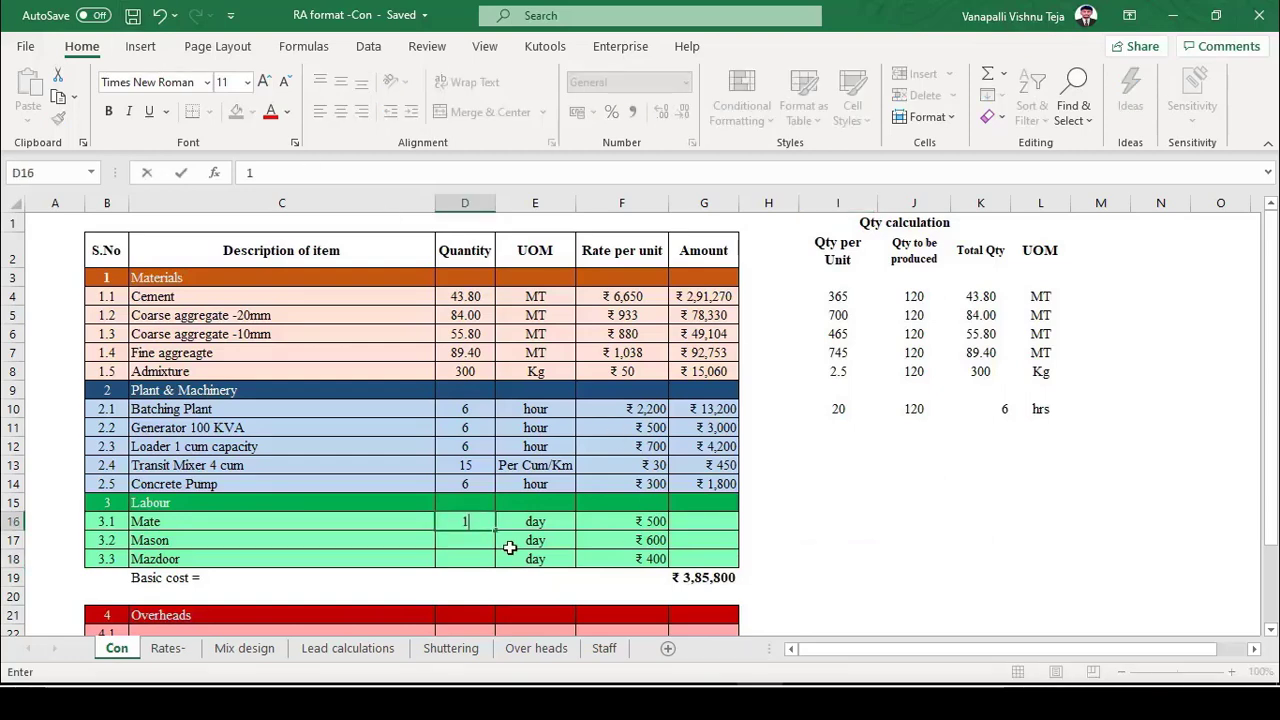
{"action": "key", "text": "Return"}
{"action": "type", "text": "3"}
{"action": "key", "text": "Return"}
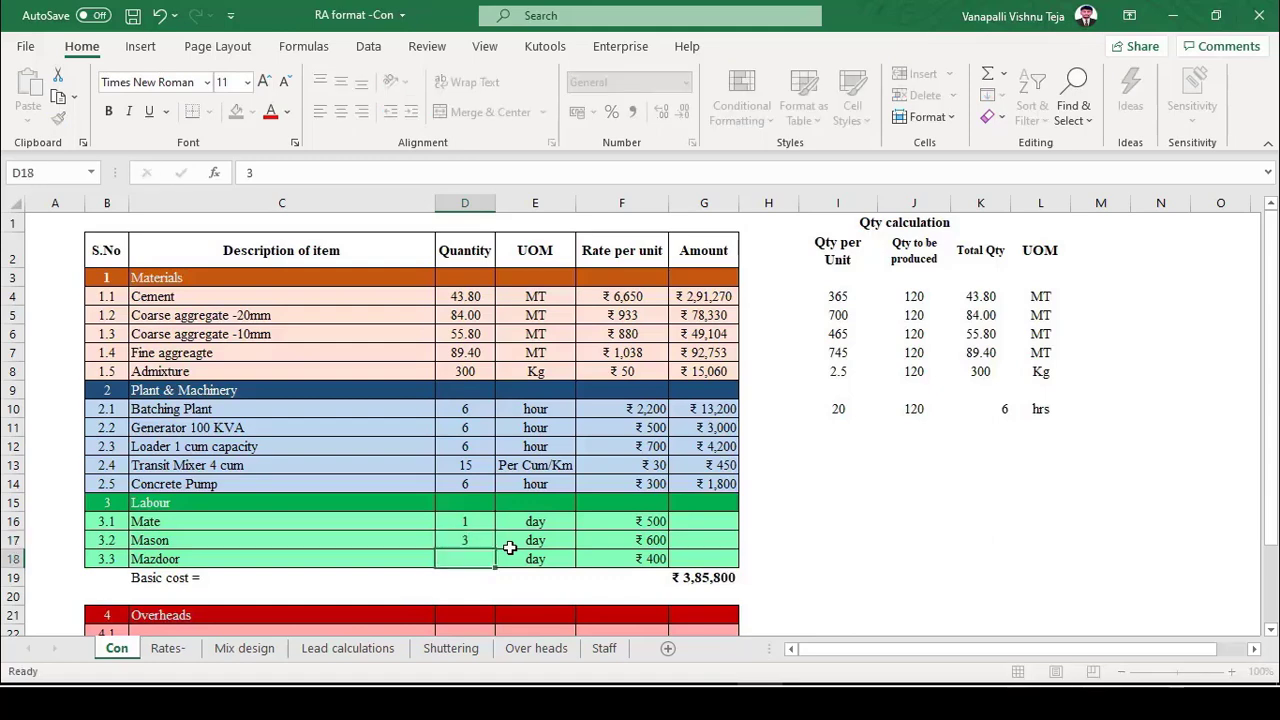
{"action": "type", "text": "18"}
{"action": "key", "text": "Return"}
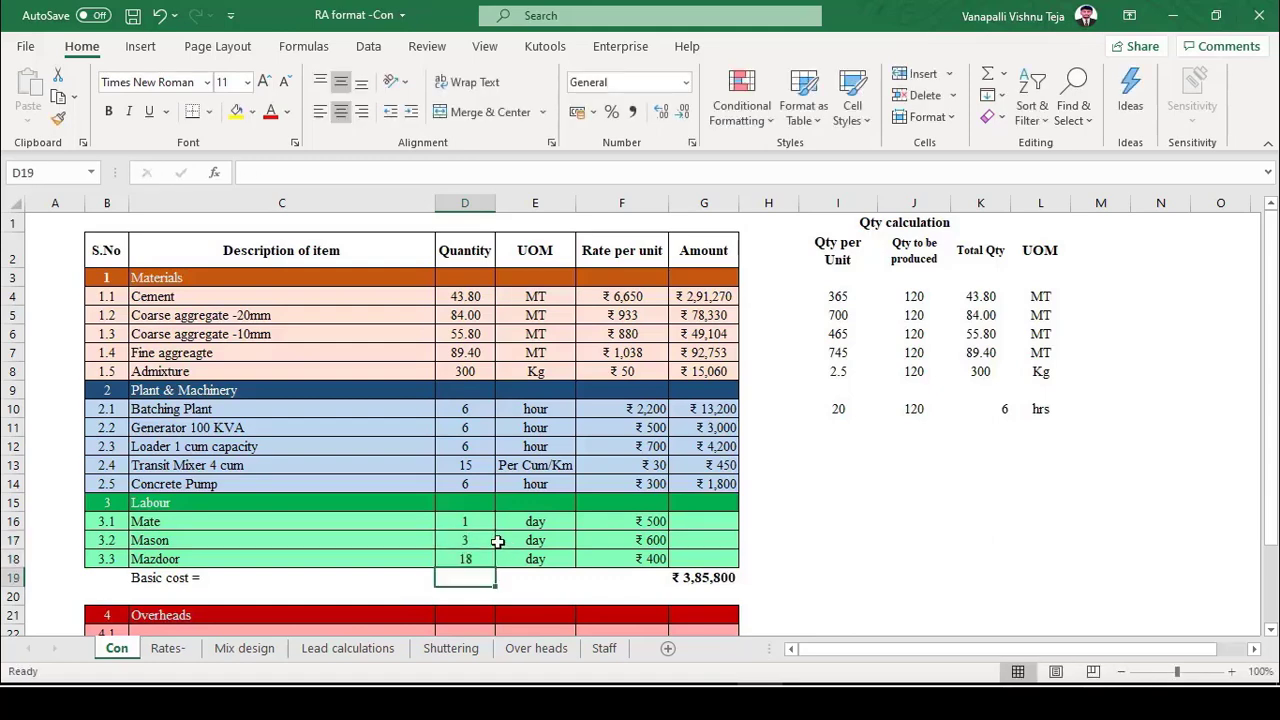
{"action": "left_click_drag", "start_coordinate": [470, 522], "coordinate": [476, 559]}
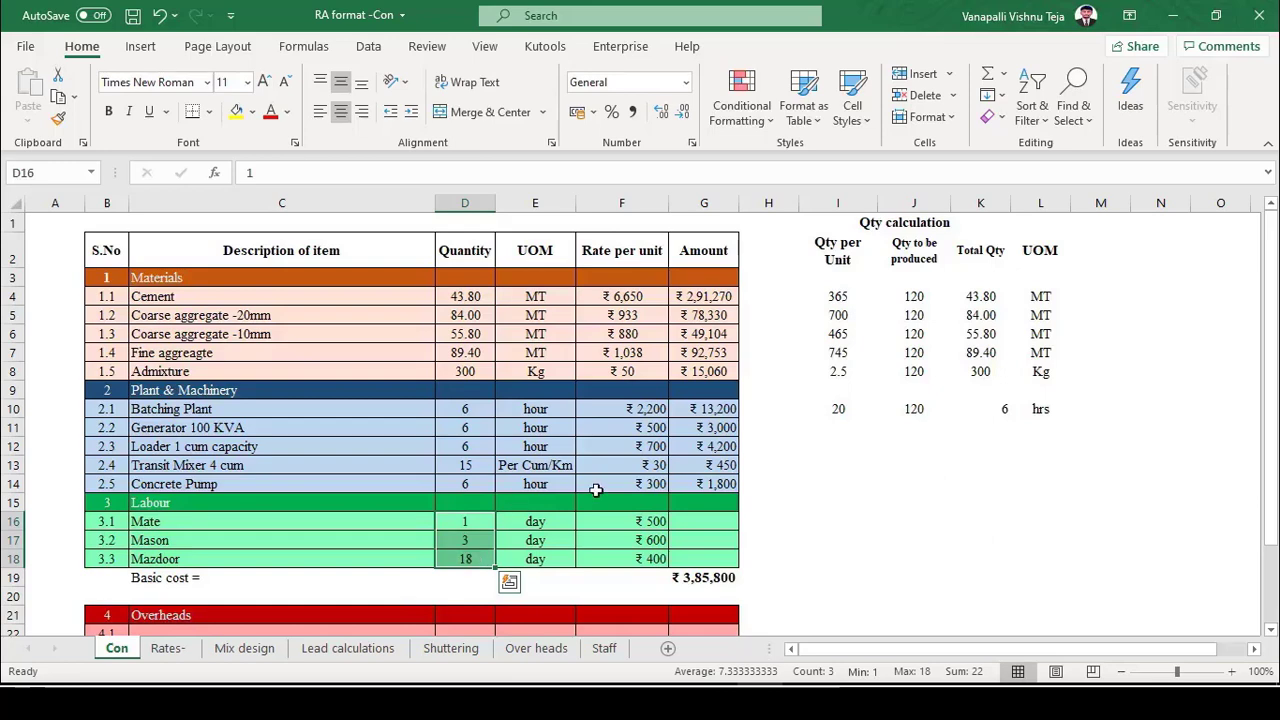
Calculate the Mate amount in G16 as =D16*F16 and fill the formula down to G18.
{"action": "left_click", "coordinate": [706, 521]}
{"action": "type", "text": "="}
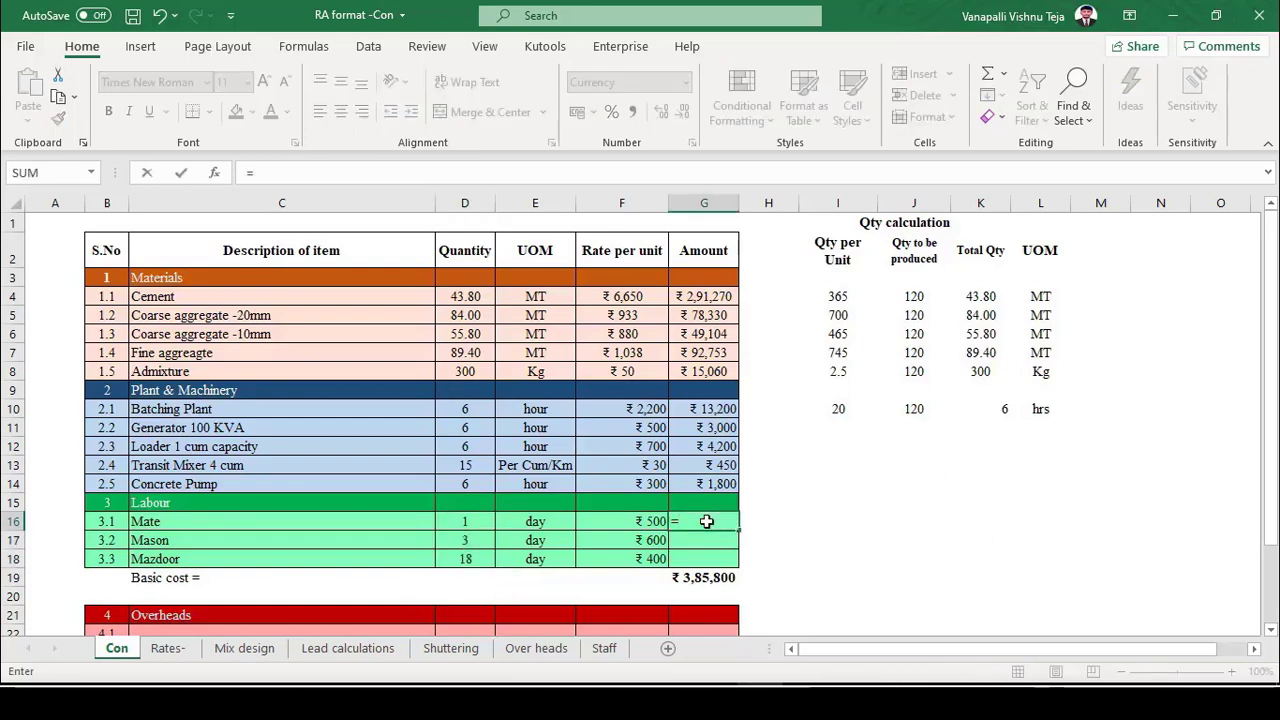
{"action": "key", "text": "Left"}
{"action": "key", "text": "Left"}
{"action": "key", "text": "Left"}
{"action": "type", "text": "*"}
{"action": "key", "text": "Left"}
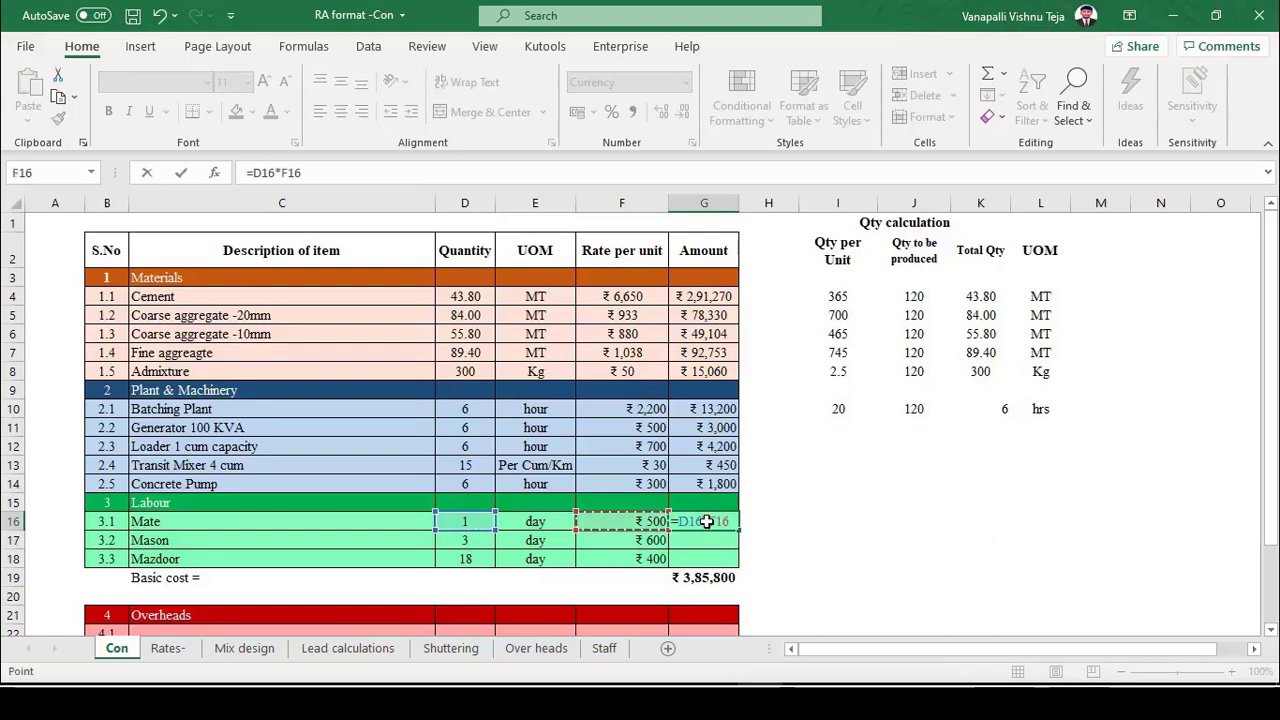
{"action": "key", "text": "Return"}
{"action": "key", "text": "Up"}
{"action": "left_click_drag", "start_coordinate": [738, 530], "coordinate": [738, 568]}
Replace the basic cost formula in G19 with =SUM(G4:G8,G10:G14,G16:G18) and save the workbook.
{"action": "left_click", "coordinate": [733, 580]}
{"action": "key", "text": "Delete"}
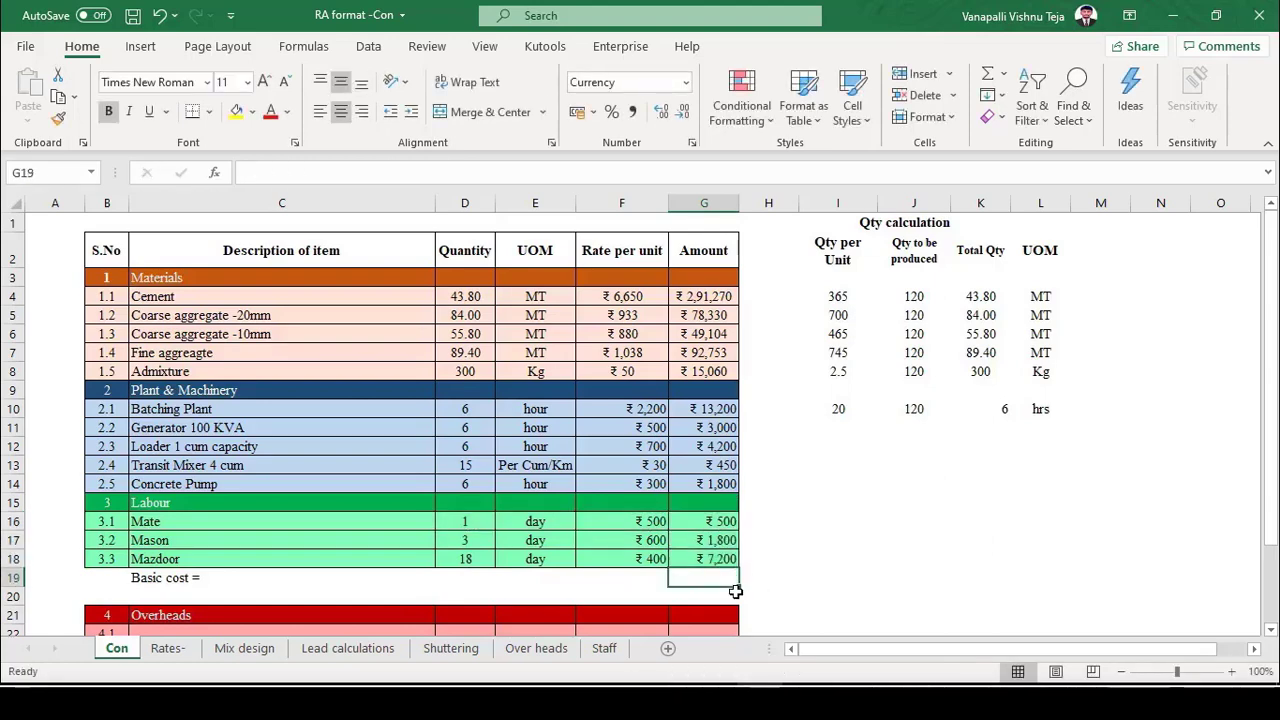
{"action": "type", "text": "=sum("}
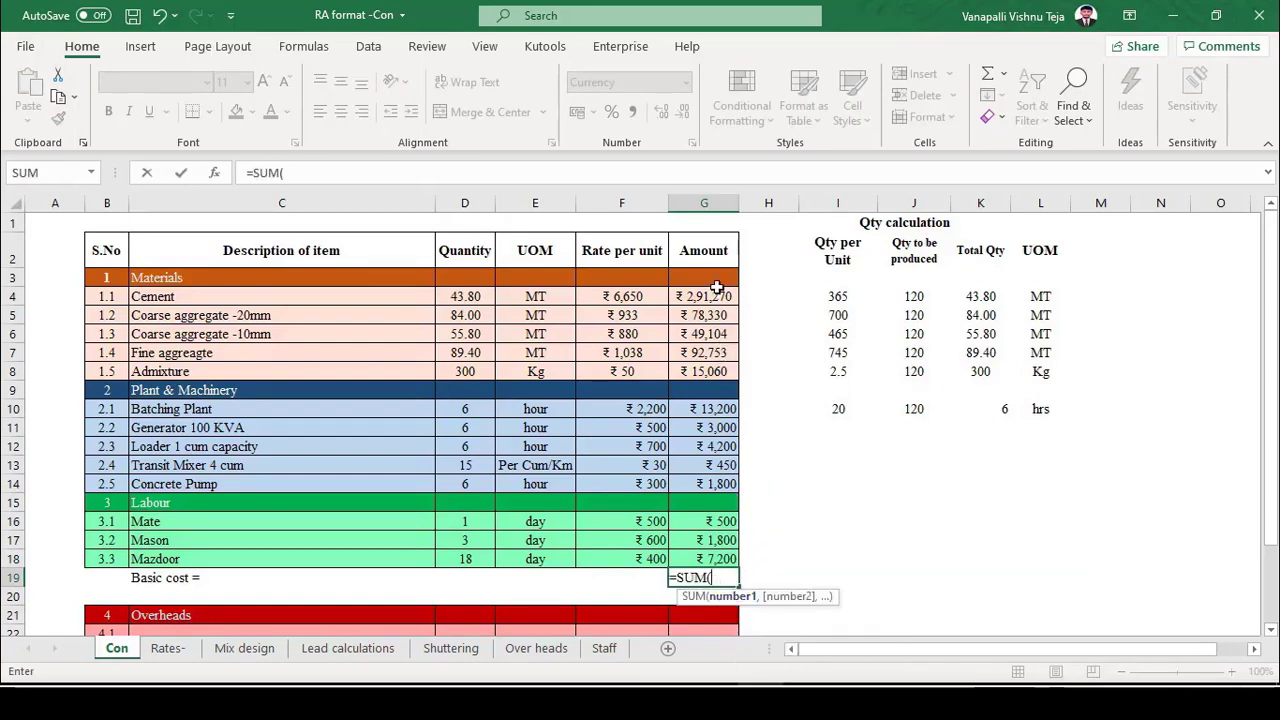
{"action": "left_click_drag", "start_coordinate": [718, 294], "coordinate": [703, 553]}
{"action": "type", "text": ","}
{"action": "type", "text": ","}
{"action": "type", "text": ")"}
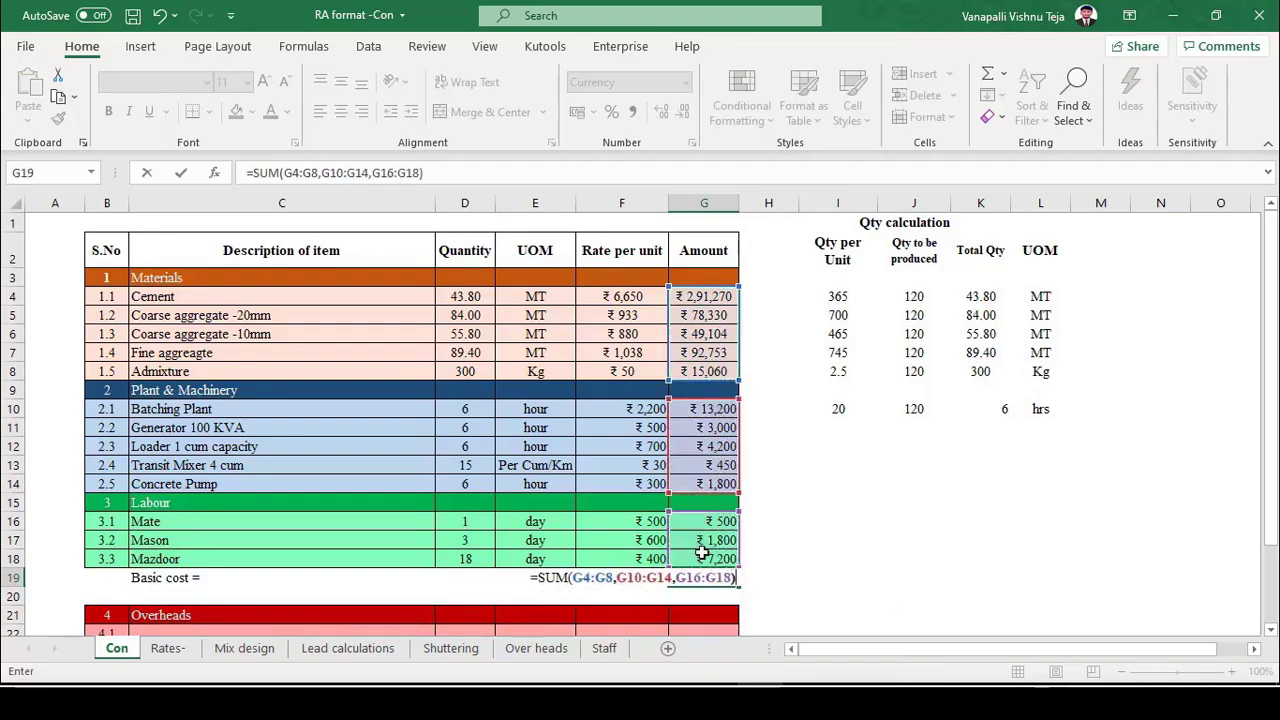
{"action": "key", "text": "Return"}
{"action": "key", "text": "Up"}
{"action": "key", "text": "F2"}
{"action": "key", "text": "Escape"}
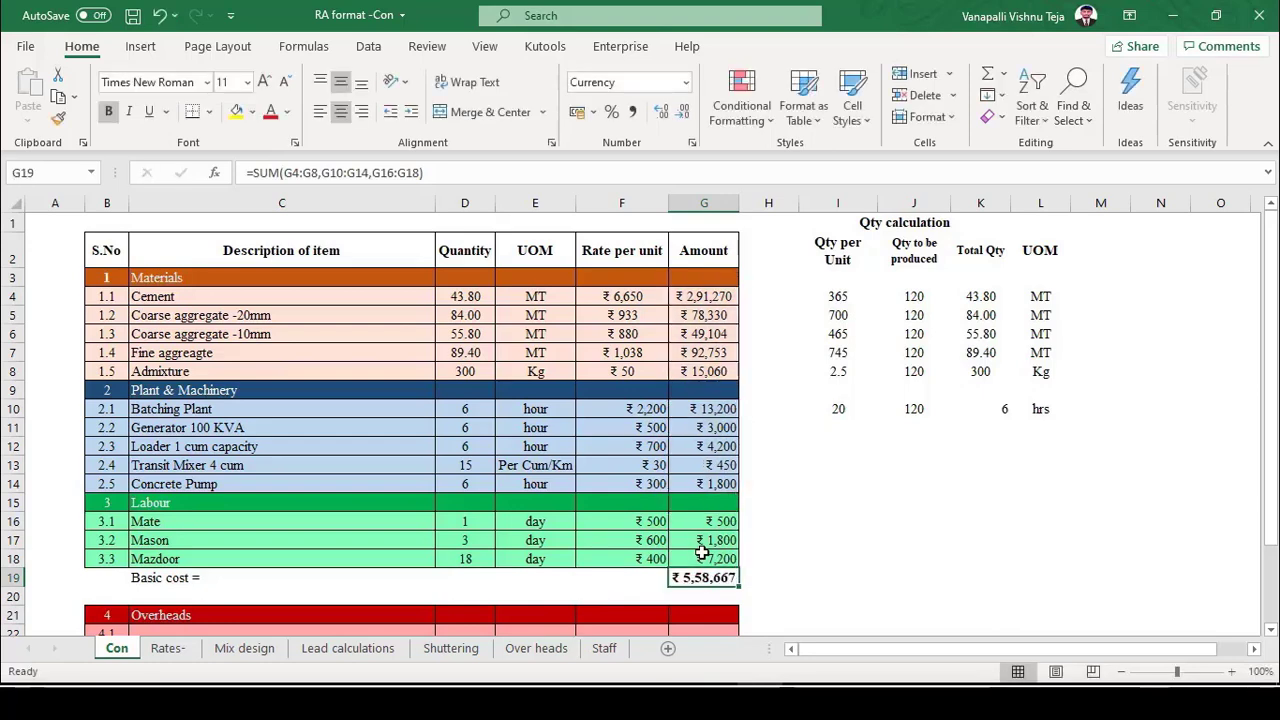
{"action": "key", "text": "Down"}
{"action": "key", "text": "shift+space"}
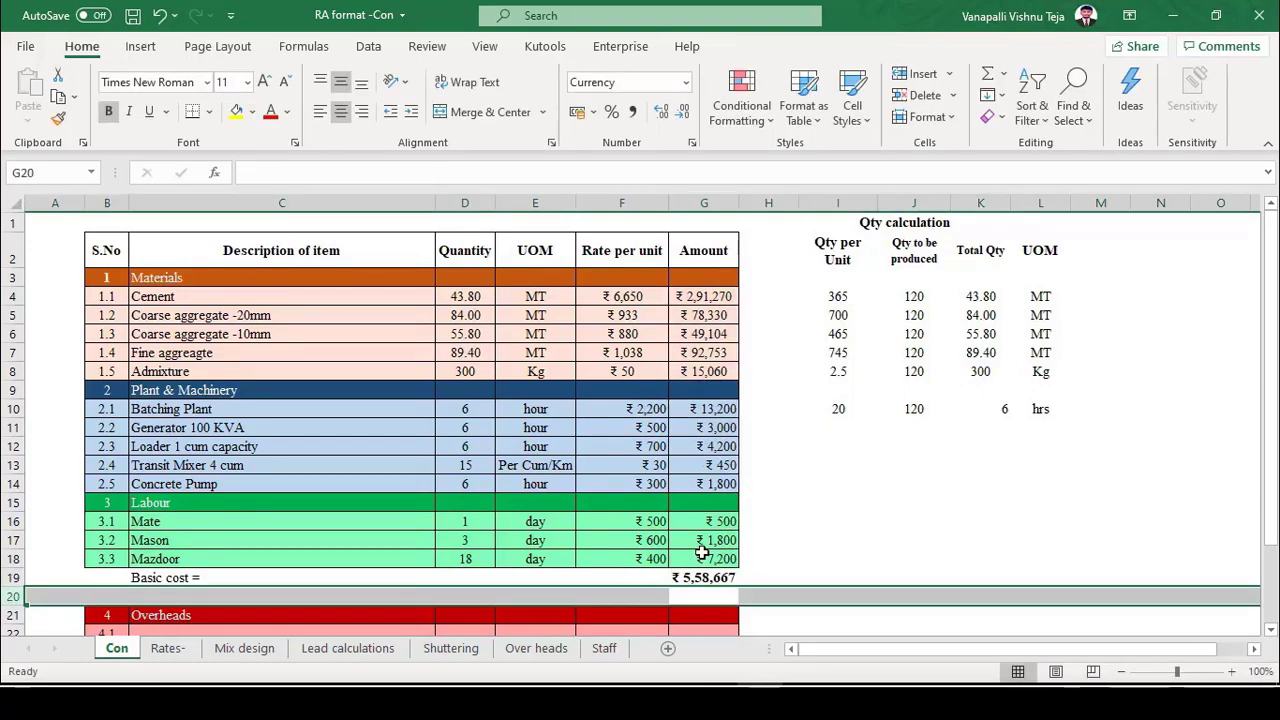
{"action": "left_click", "coordinate": [132, 15]}
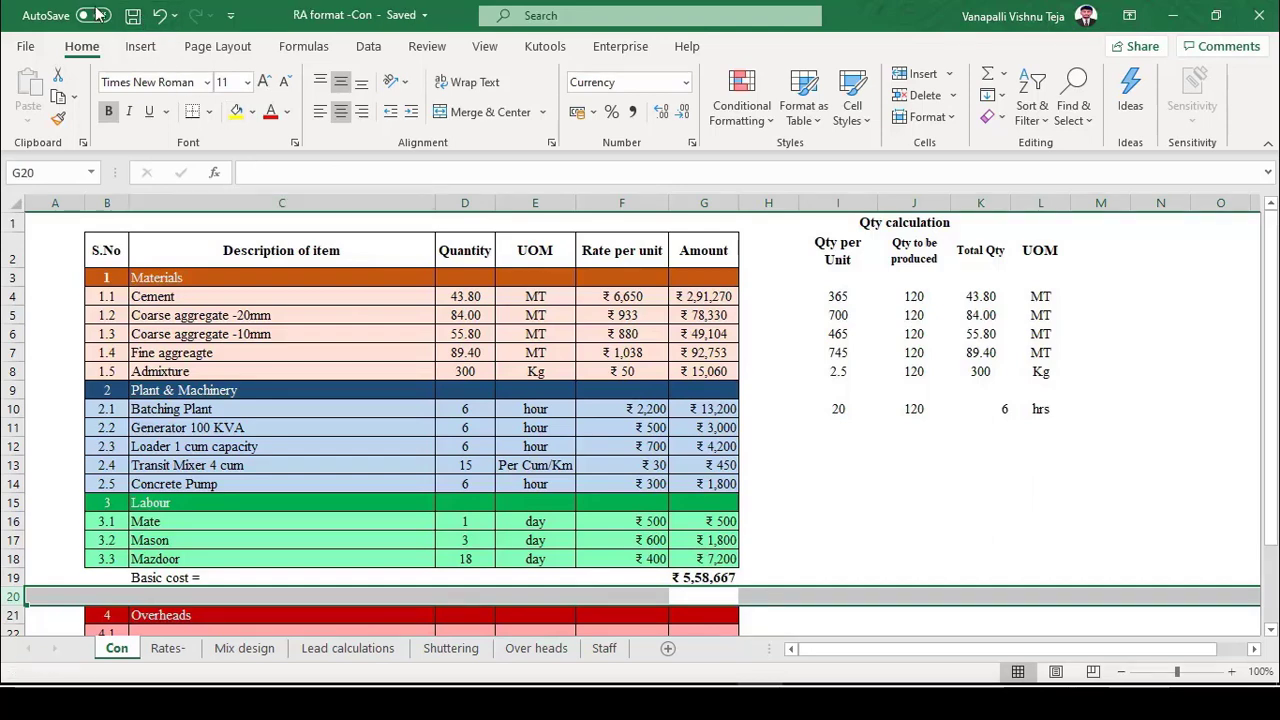
Add the label "Shuttering cost =" in C20 below the basic cost and save the workbook.
{"action": "left_click", "coordinate": [300, 597]}
{"action": "type", "text": "Su"}
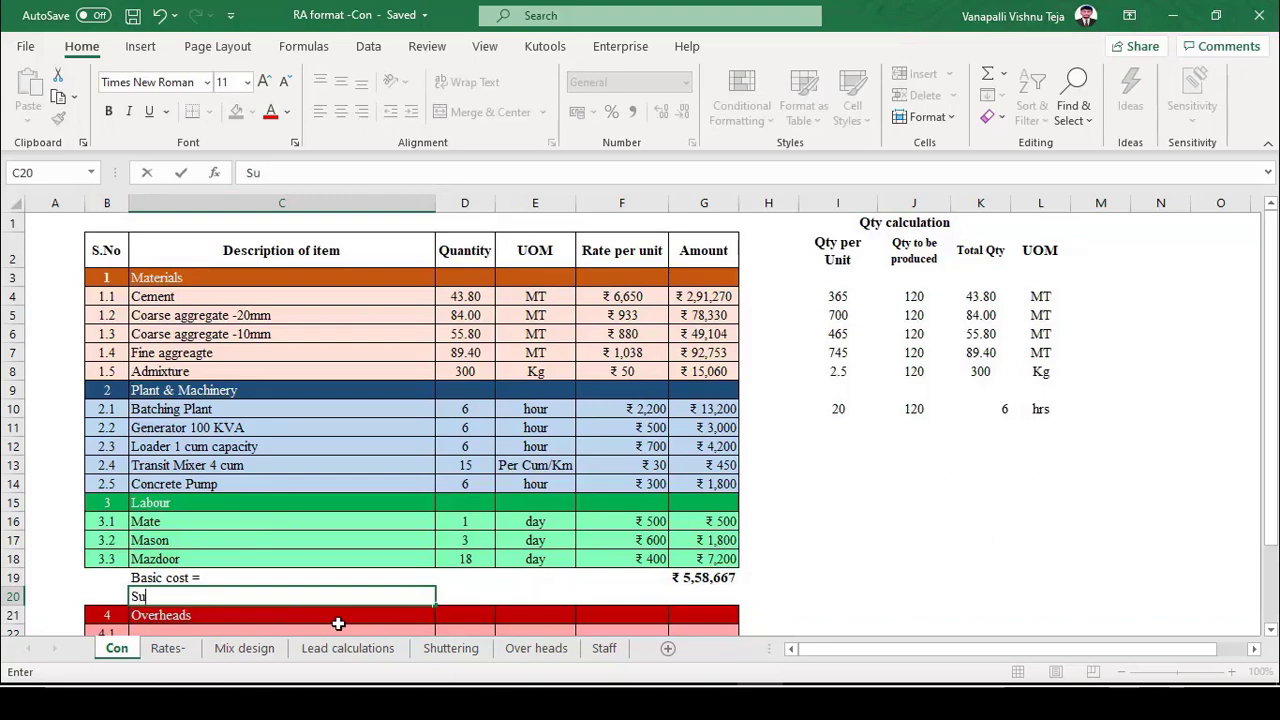
{"action": "key", "text": "BackSpace"}
{"action": "type", "text": "huttering"}
{"action": "key", "text": "Return"}
{"action": "key", "text": "Up"}
{"action": "key", "text": "F2"}
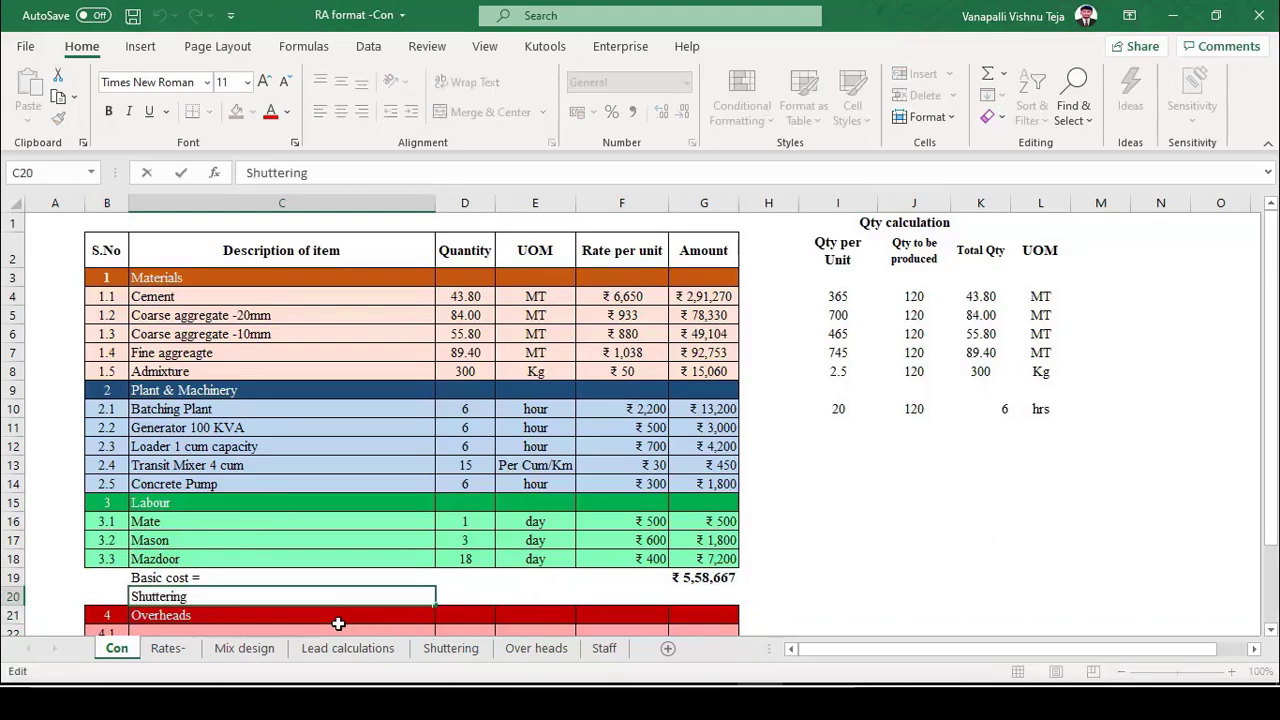
{"action": "type", "text": "cost ="}
{"action": "key", "text": "Return"}
{"action": "key", "text": "Up"}
{"action": "key", "text": "Right"}
{"action": "key", "text": "Right"}
{"action": "key", "text": "Right"}
{"action": "key", "text": "Right"}
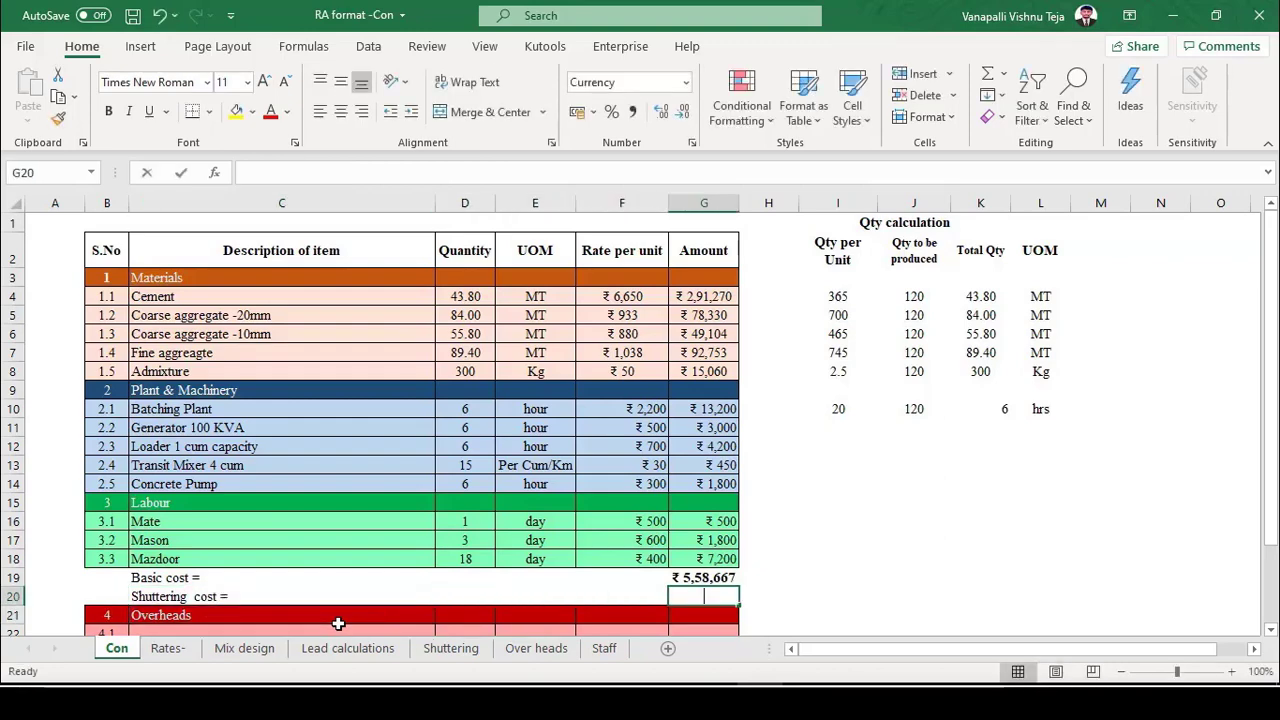
{"action": "key", "text": "Escape"}
{"action": "key", "text": "ctrl+s"}
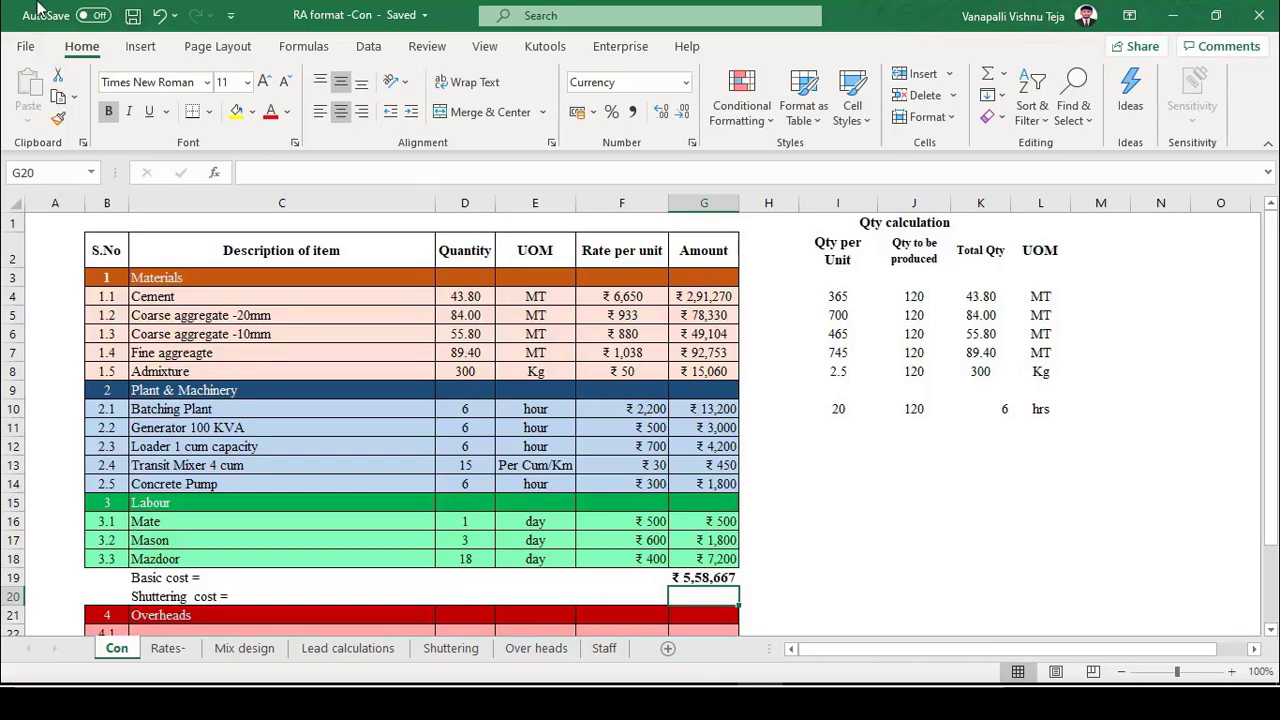
{"action": "left_click", "coordinate": [133, 24]}
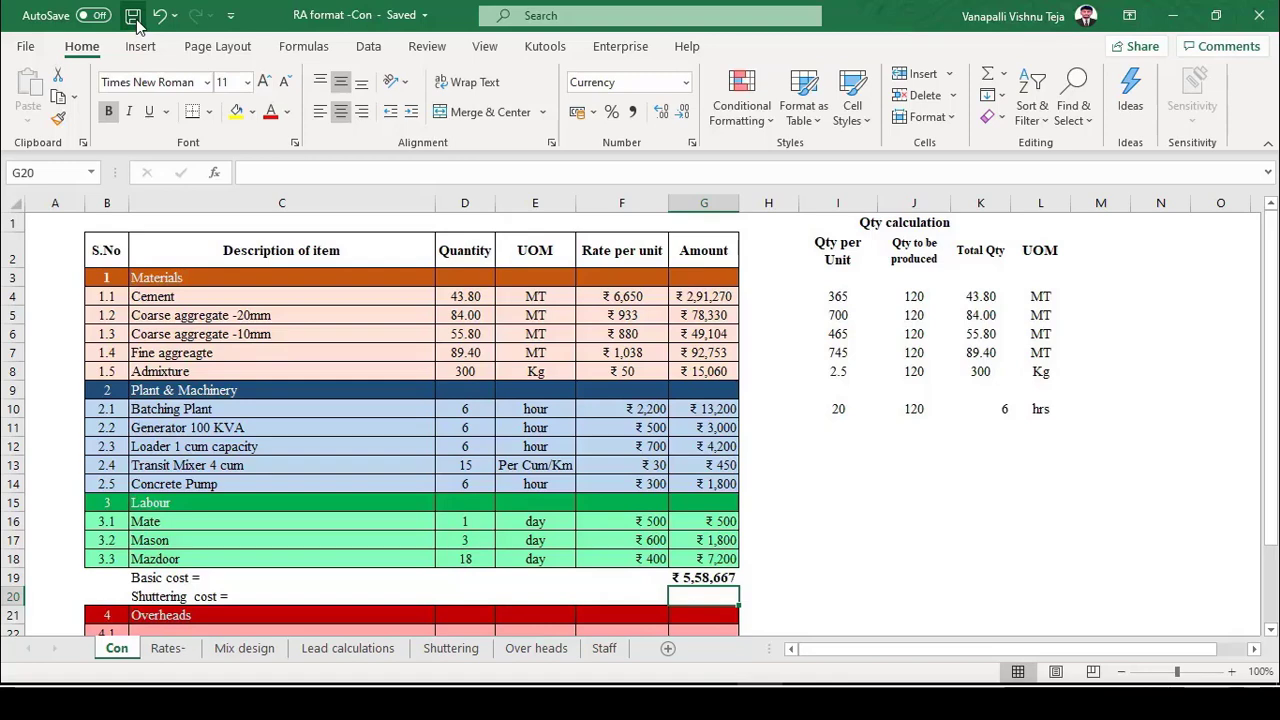
{"action": "left_click", "coordinate": [136, 22]}
Remove the extra space in the shuttering cost label in C20, select the amount cell G20, and save.
{"action": "double_click", "coordinate": [193, 596]}
{"action": "key", "text": "BackSpace"}
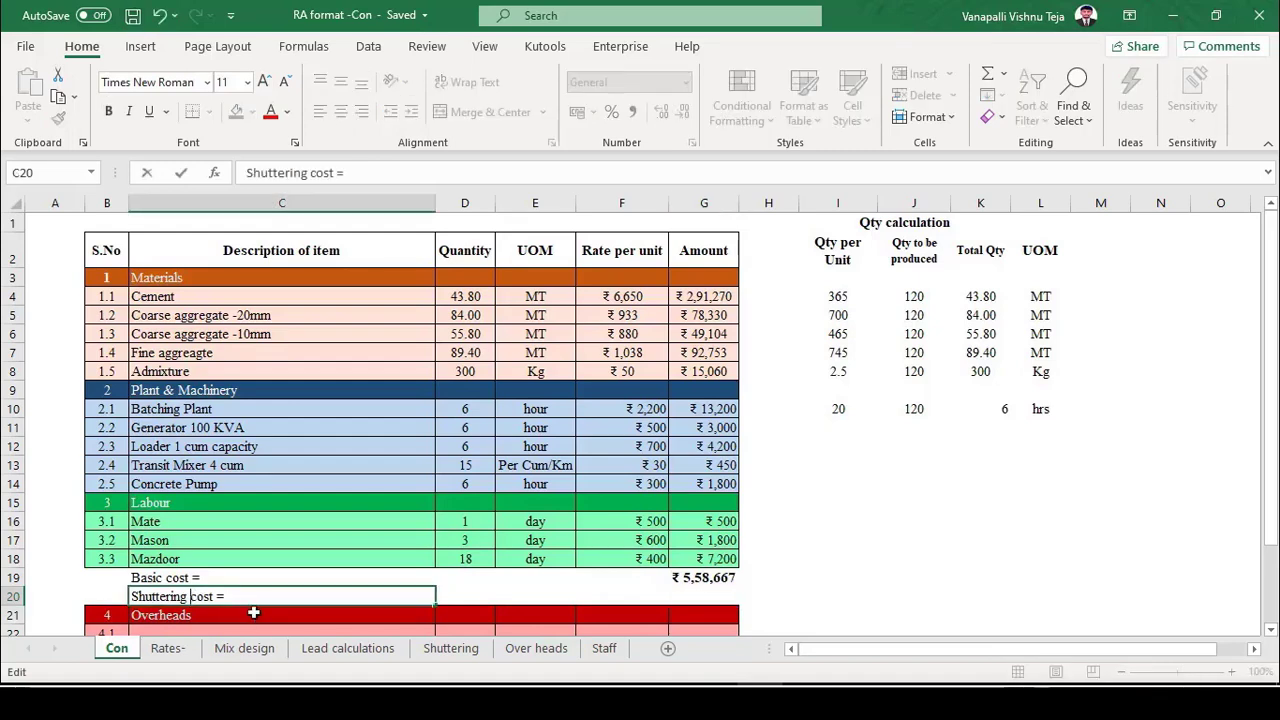
{"action": "key", "text": "ctrl+Return"}
{"action": "key", "text": "Right"}
{"action": "key", "text": "Right"}
{"action": "key", "text": "Right"}
{"action": "key", "text": "Right"}
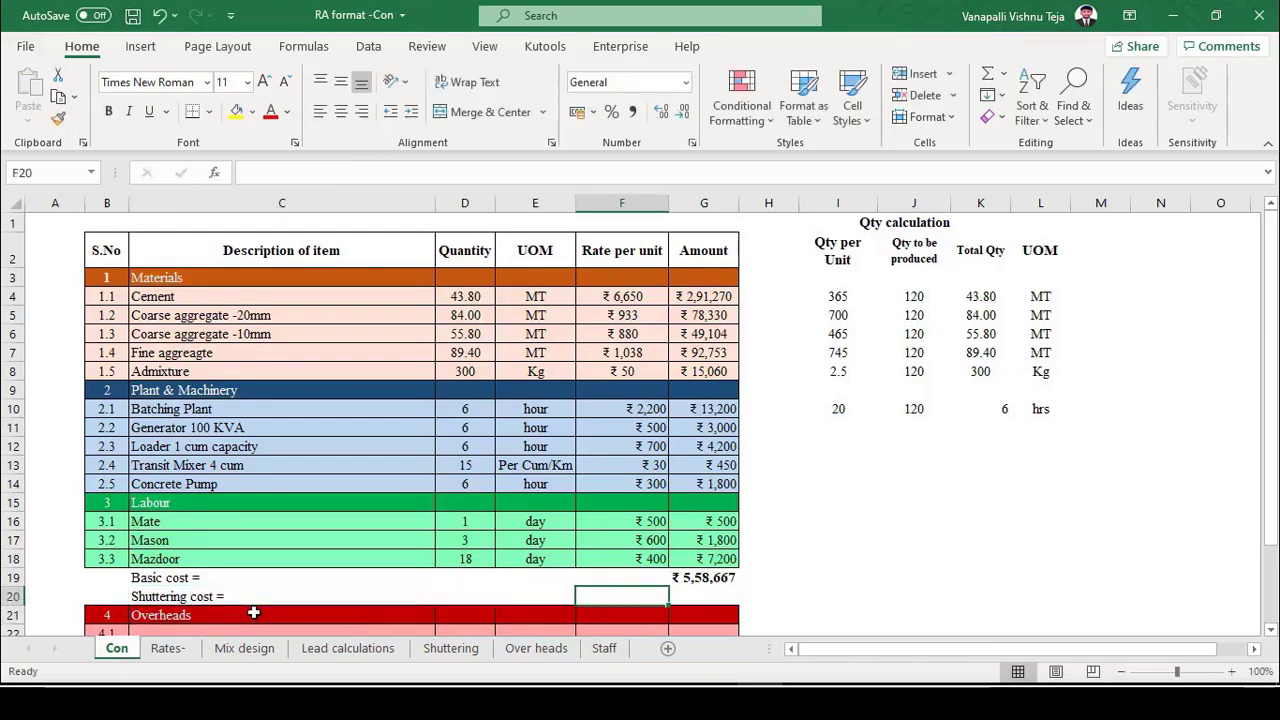
{"action": "left_click", "coordinate": [132, 15]}
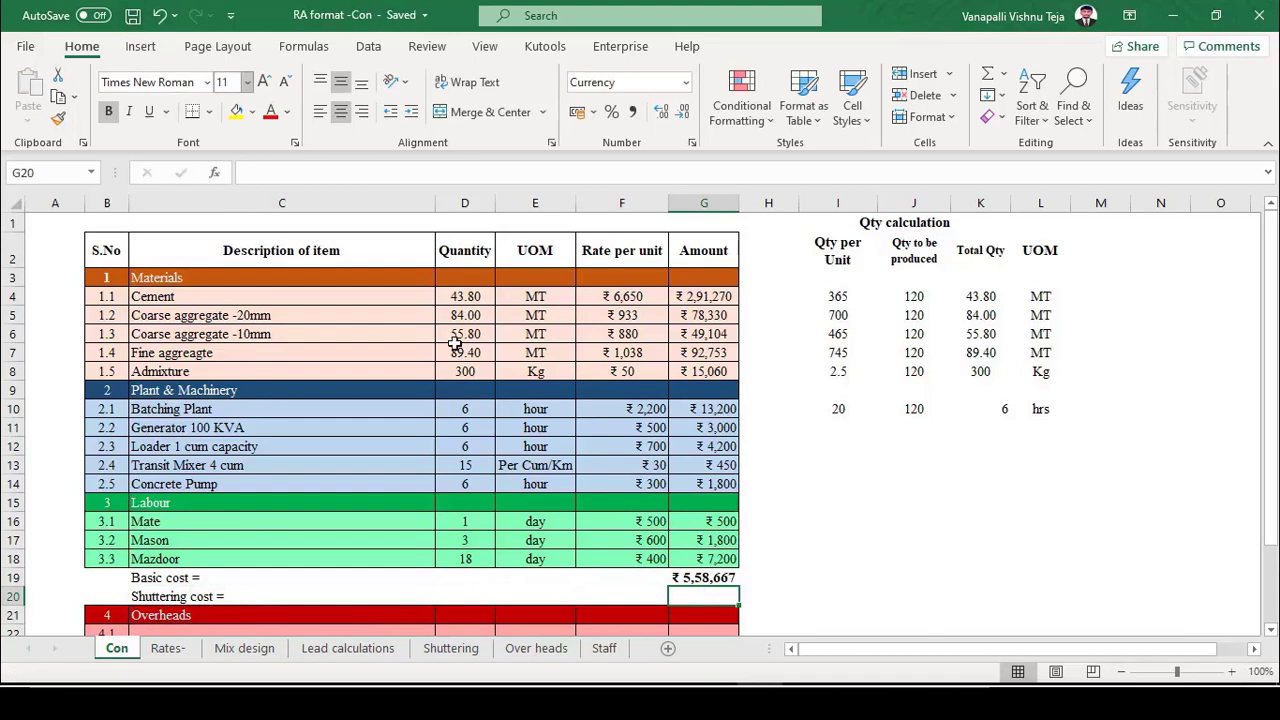
On the Shuttering sheet, add the label "Shuttering quantity =" in N12 and the unit "Sqm" in R12.
{"action": "left_click", "coordinate": [474, 652]}
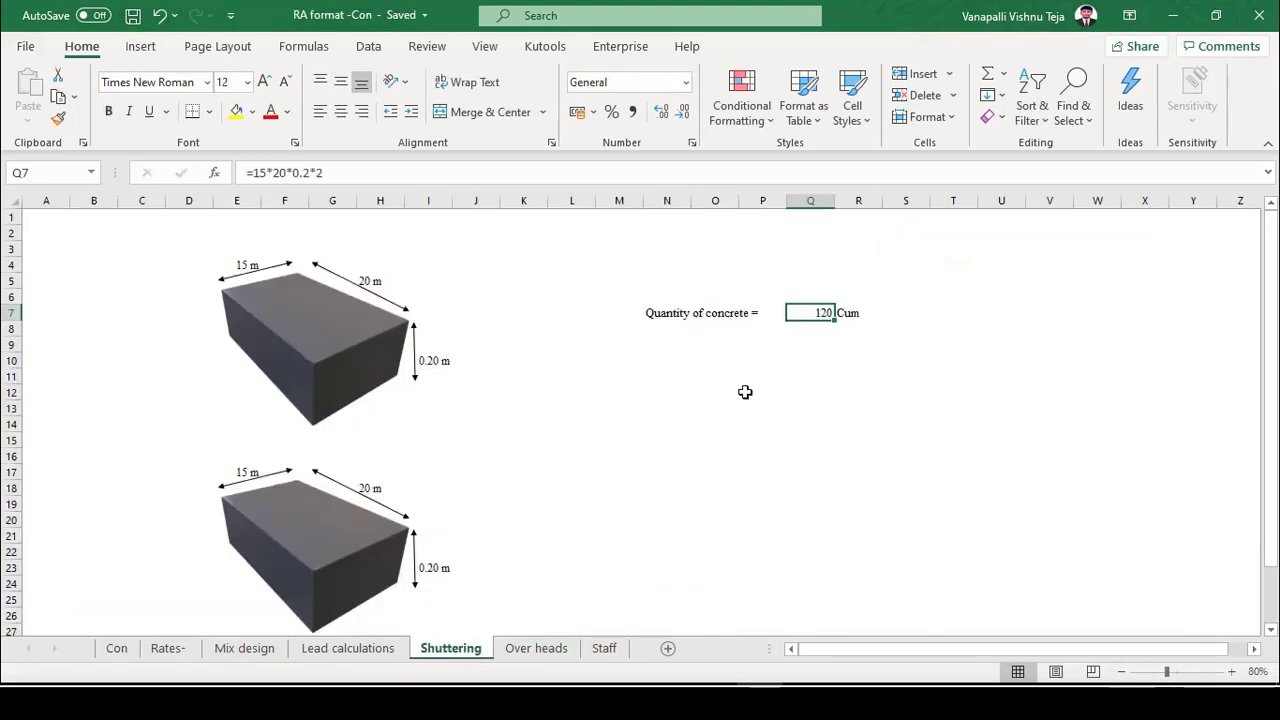
{"action": "left_click", "coordinate": [682, 391]}
{"action": "type", "text": "Shut"}
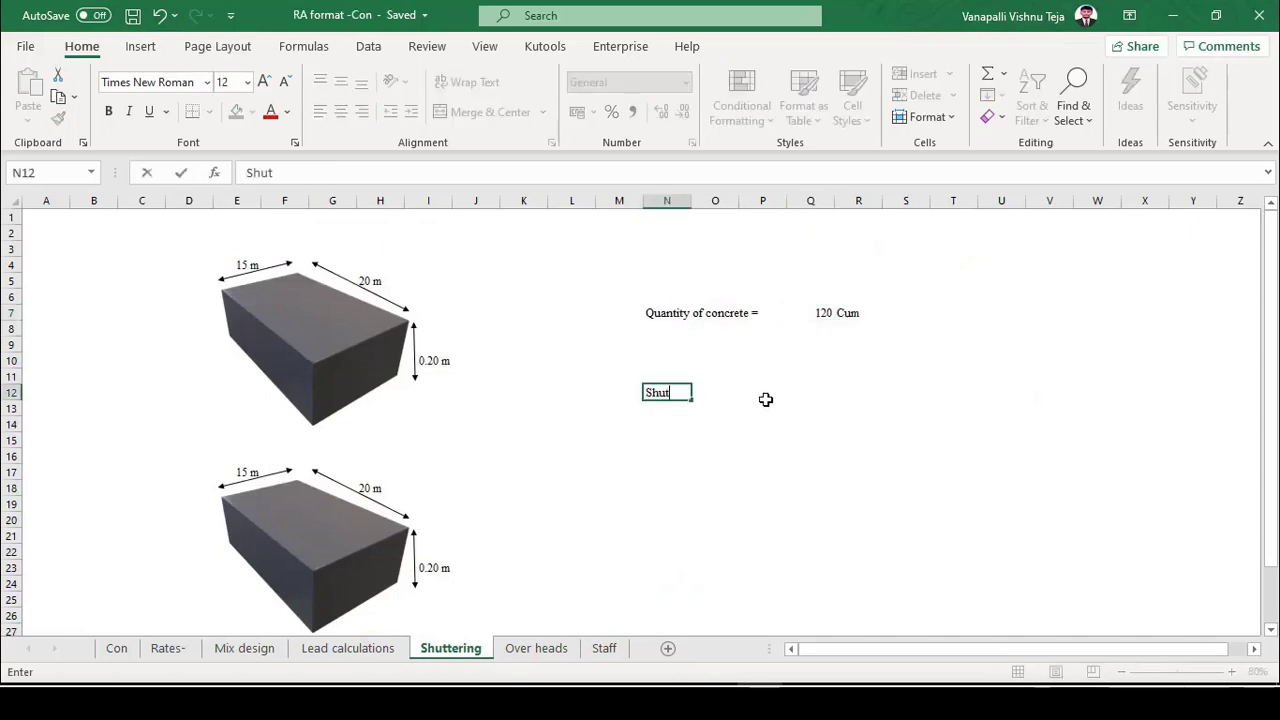
{"action": "type", "text": "tering quantity"}
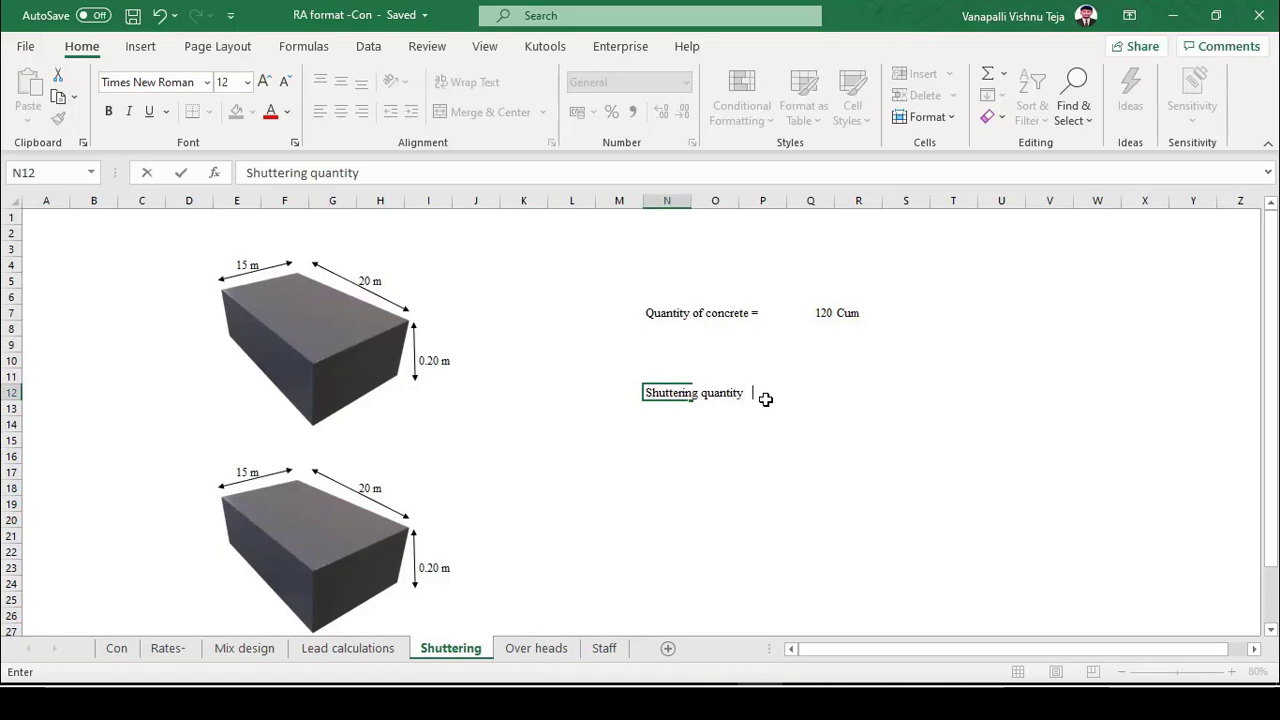
{"action": "type", "text": " ="}
{"action": "key", "text": "Return"}
{"action": "key", "text": "Right"}
{"action": "key", "text": "Right"}
{"action": "key", "text": "Right"}
{"action": "key", "text": "Up"}
{"action": "key", "text": "Right"}
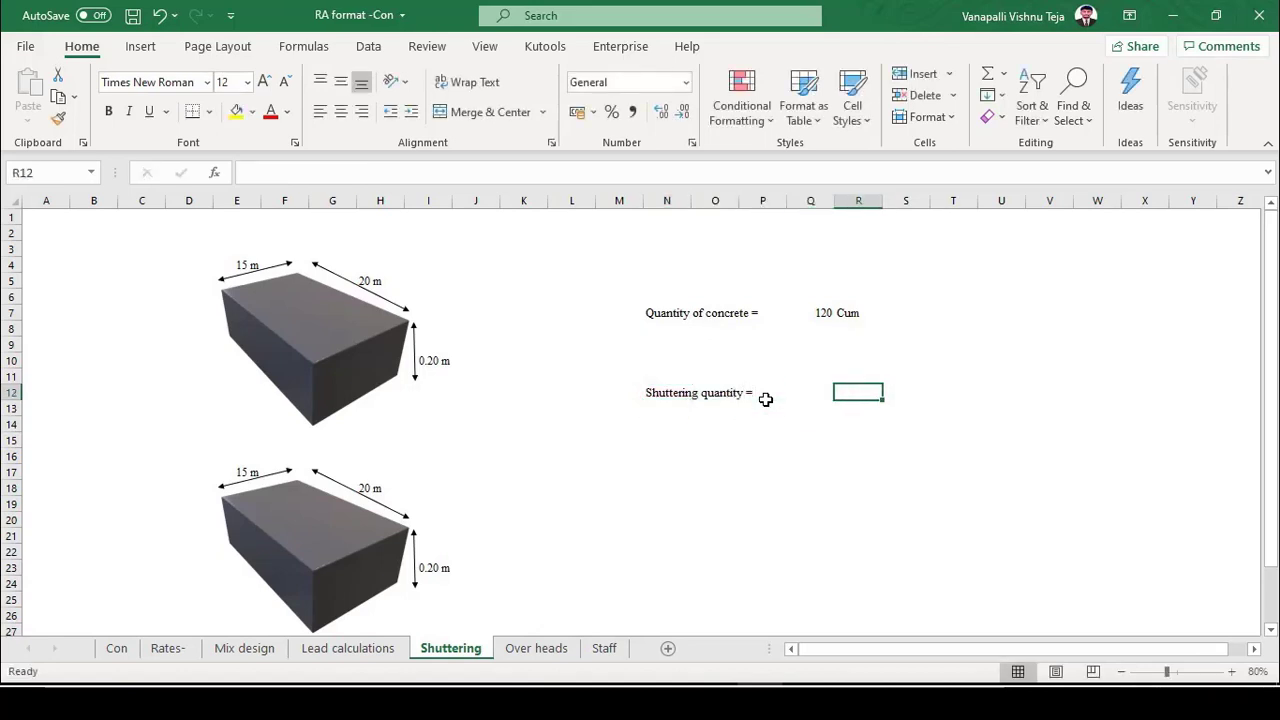
{"action": "type", "text": "Sqm"}
{"action": "key", "text": "Left"}
Calculate the shuttering quantity in Q12 as =(15*2+20*2)*0.2*2 and save the workbook.
{"action": "type", "text": "="}
{"action": "key", "text": "Escape"}
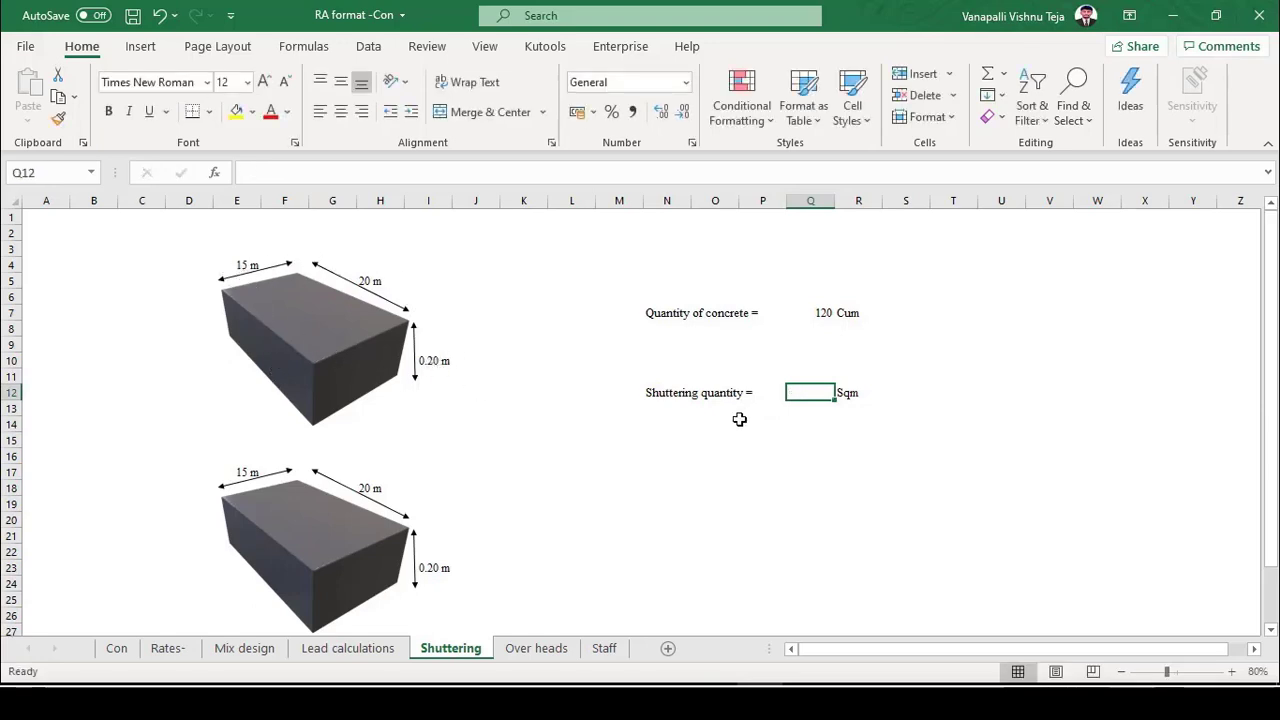
{"action": "type", "text": "=("}
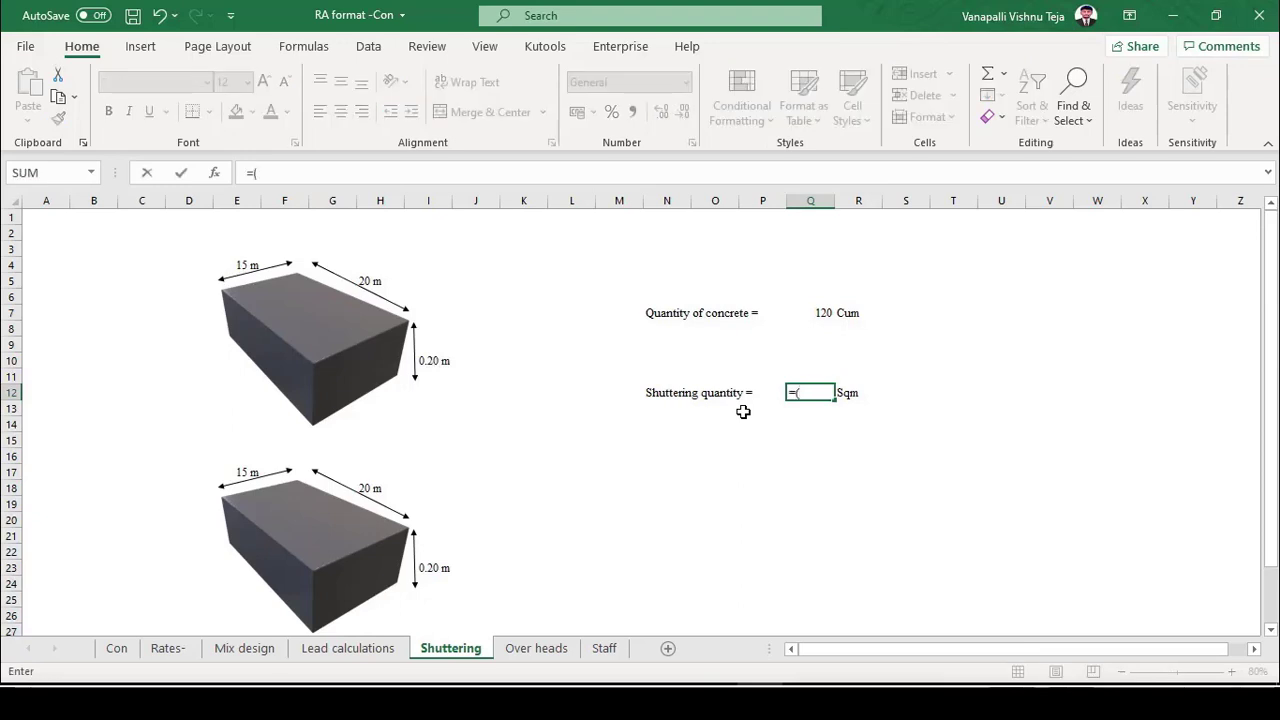
{"action": "type", "text": "15*2+20*"}
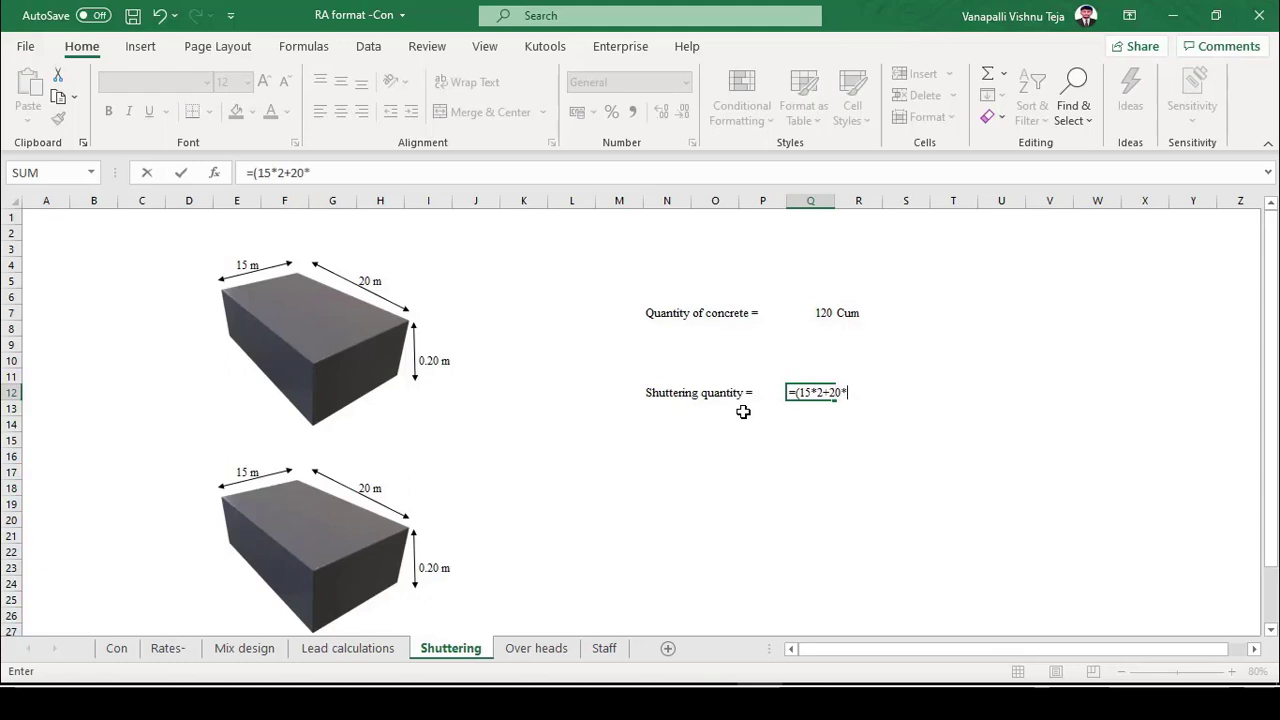
{"action": "type", "text": "2)*0."}
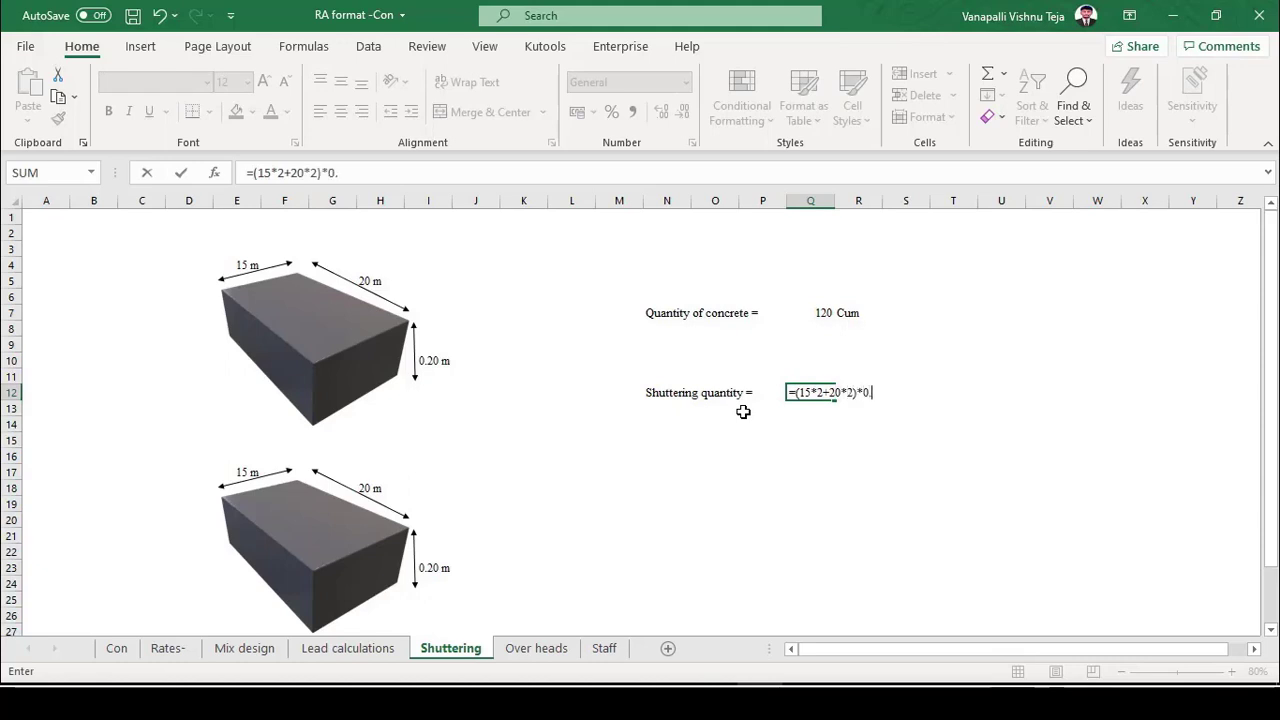
{"action": "type", "text": "2*2"}
{"action": "key", "text": "Return"}
{"action": "key", "text": "Up"}
{"action": "key", "text": "F2"}
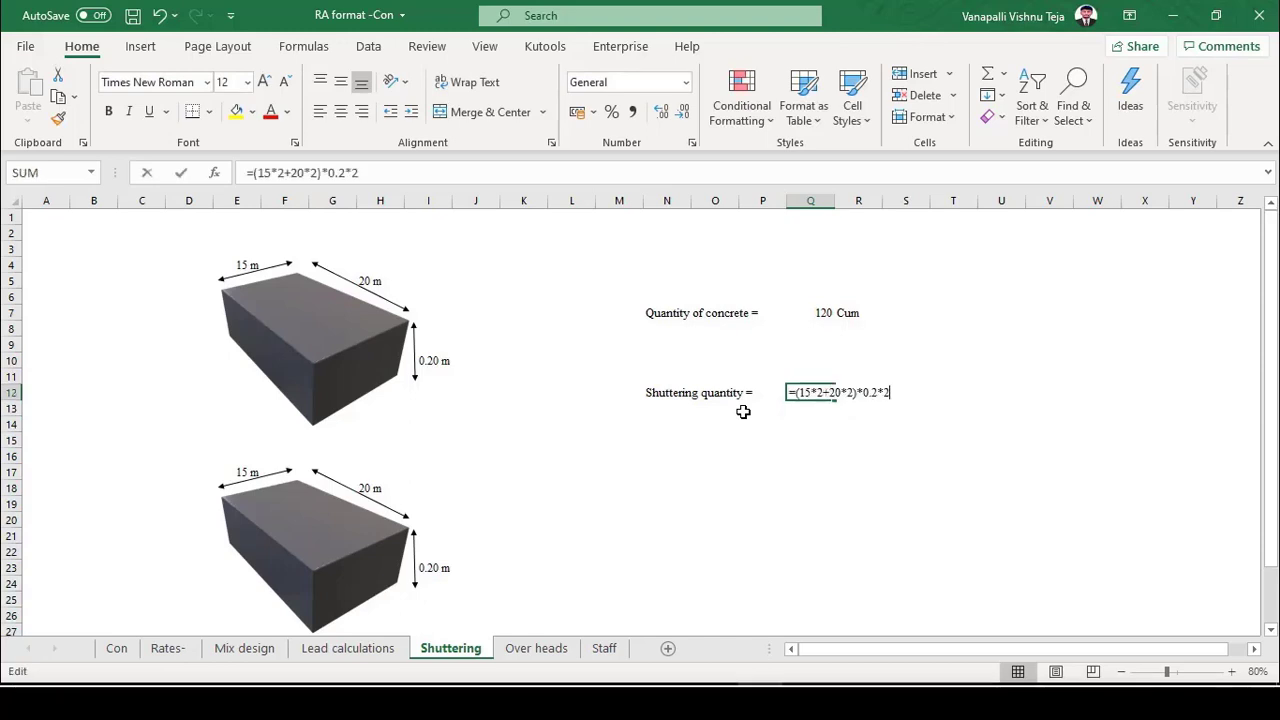
{"action": "key", "text": "Escape"}
{"action": "key", "text": "Return"}
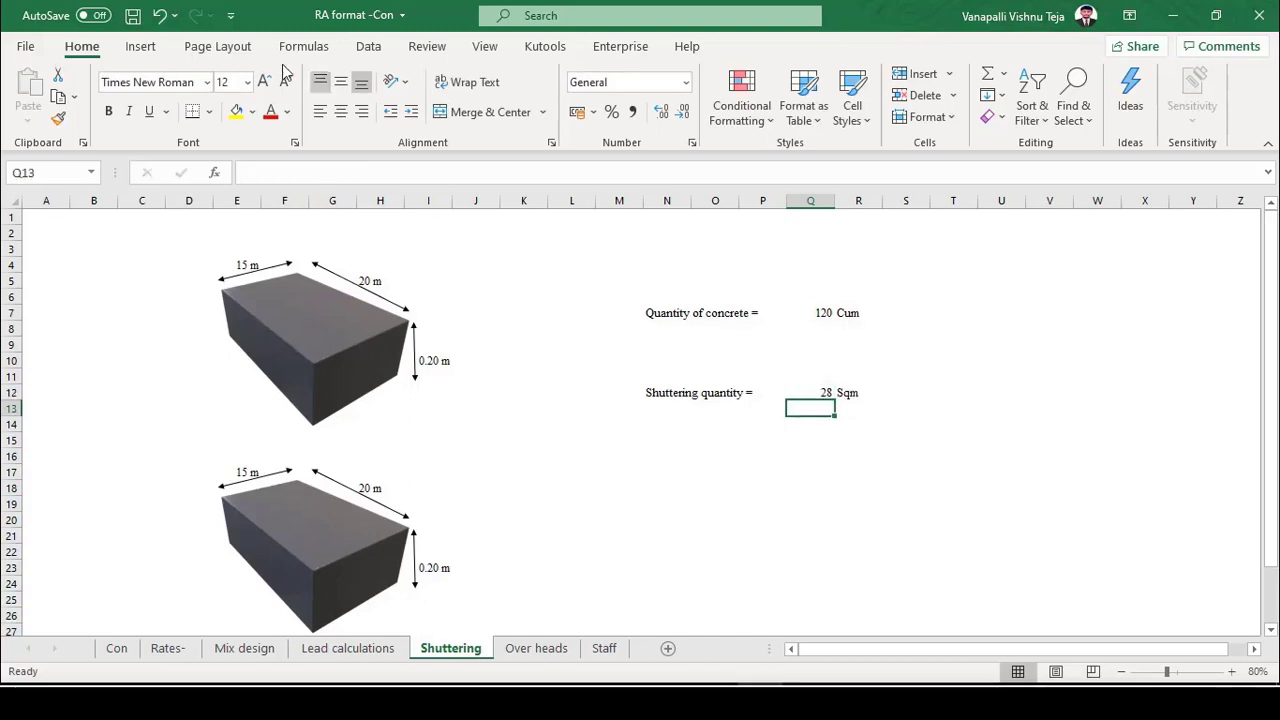
{"action": "left_click", "coordinate": [138, 15]}
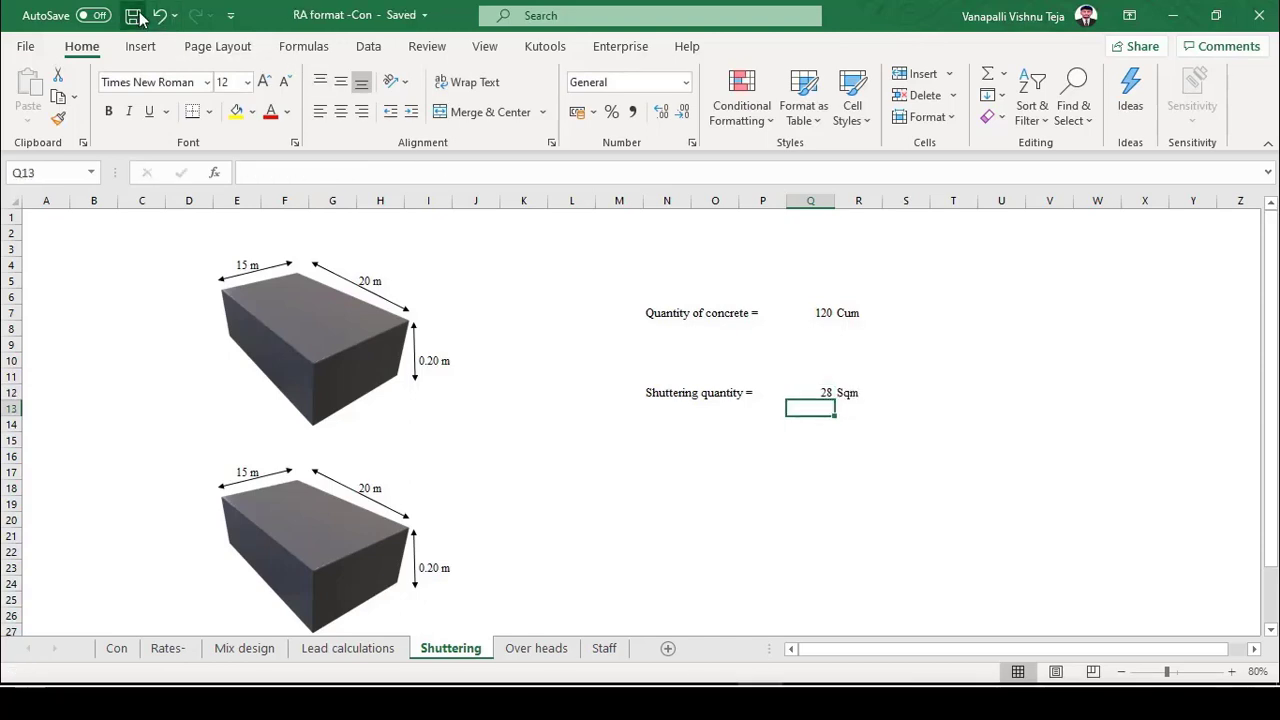
Add the label "rate of shuttering" in N17 with an equals sign in P17.
{"action": "left_click", "coordinate": [858, 550]}
{"action": "left_click", "coordinate": [668, 470]}
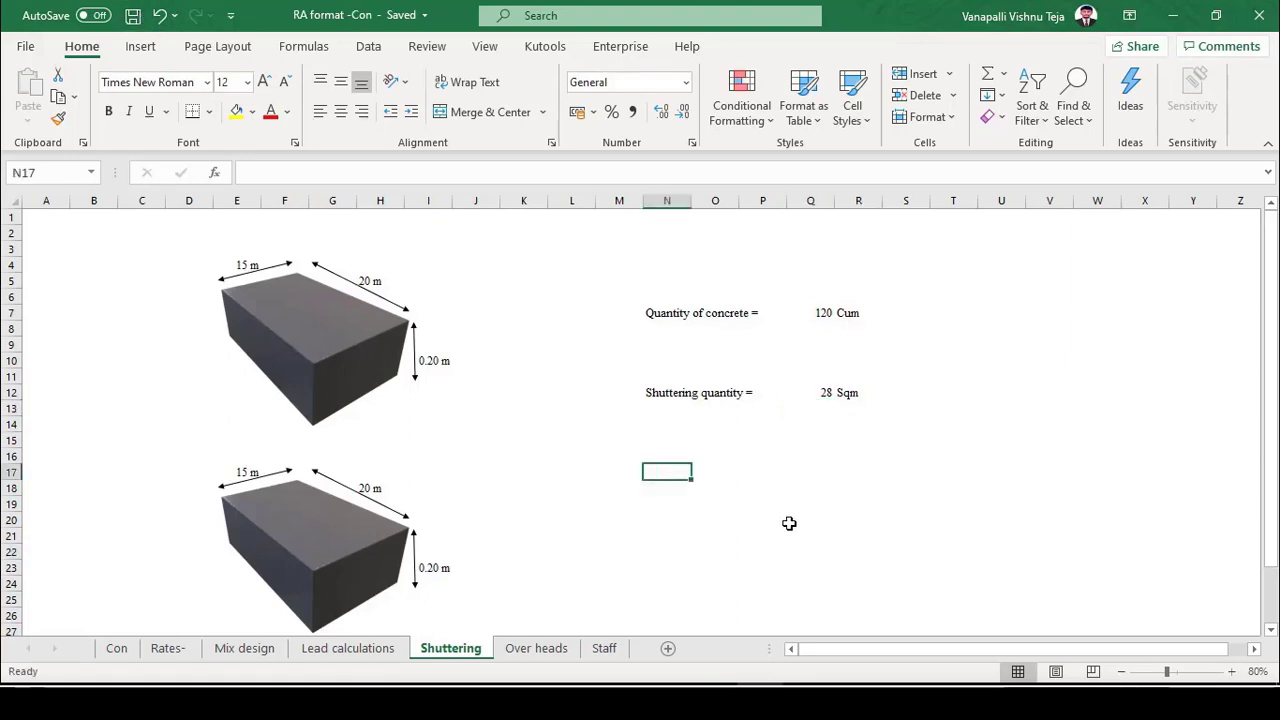
{"action": "type", "text": "rate of sh"}
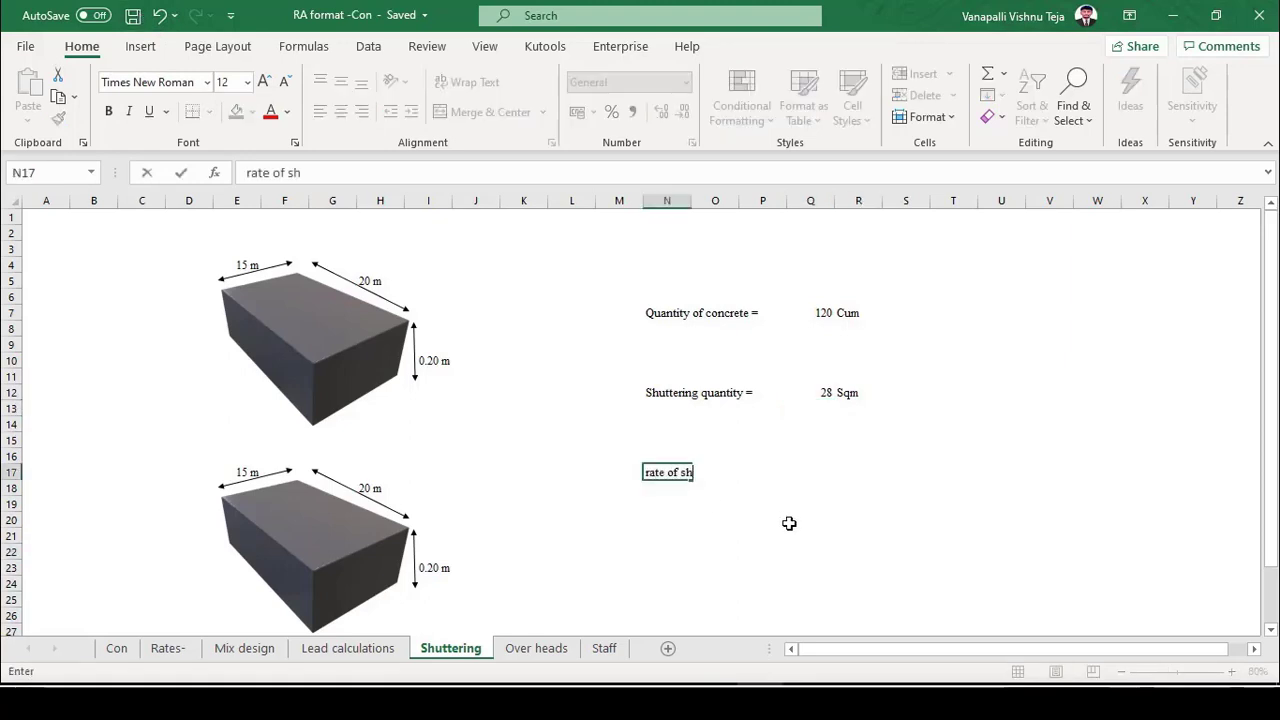
{"action": "type", "text": "uttering"}
{"action": "key", "text": "ctrl+Return"}
{"action": "key", "text": "Right"}
{"action": "key", "text": "Right"}
{"action": "type", "text": "="}
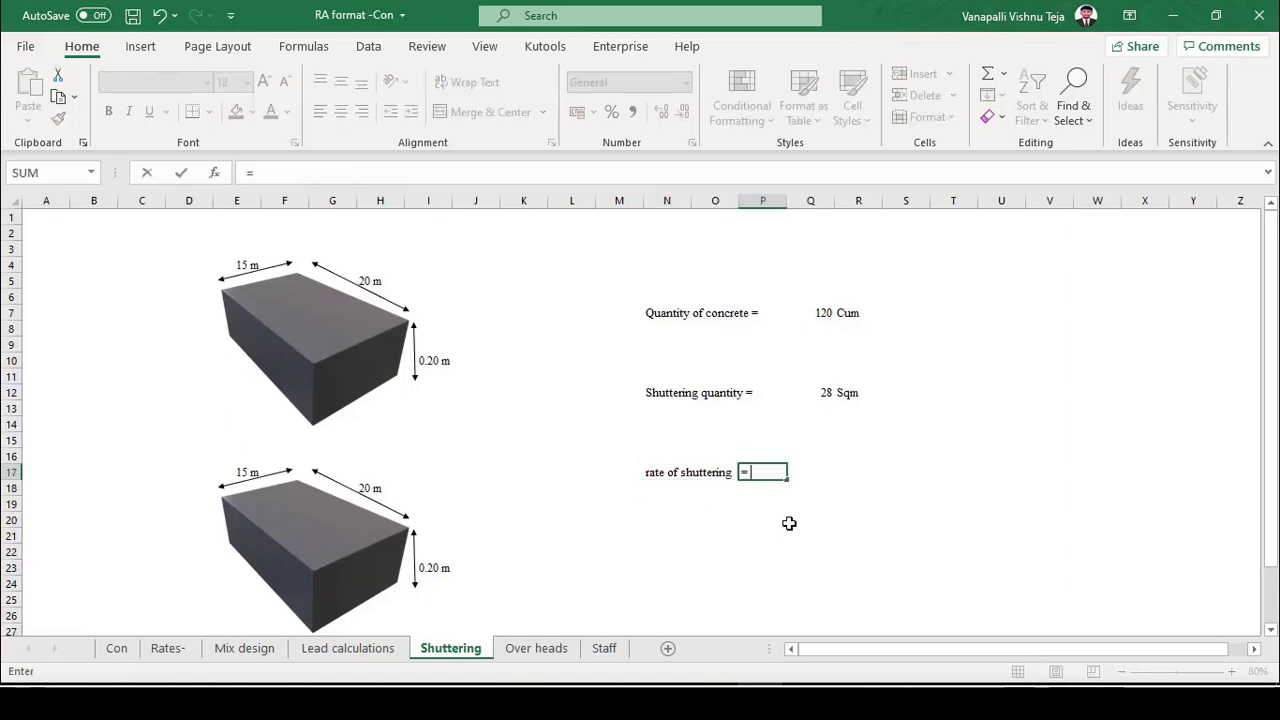
{"action": "key", "text": "Return"}
{"action": "key", "text": "Up"}
Enter the shuttering rate 350 in Q17 with the unit "per sqm" in R17.
{"action": "key", "text": "Right"}
{"action": "type", "text": "350"}
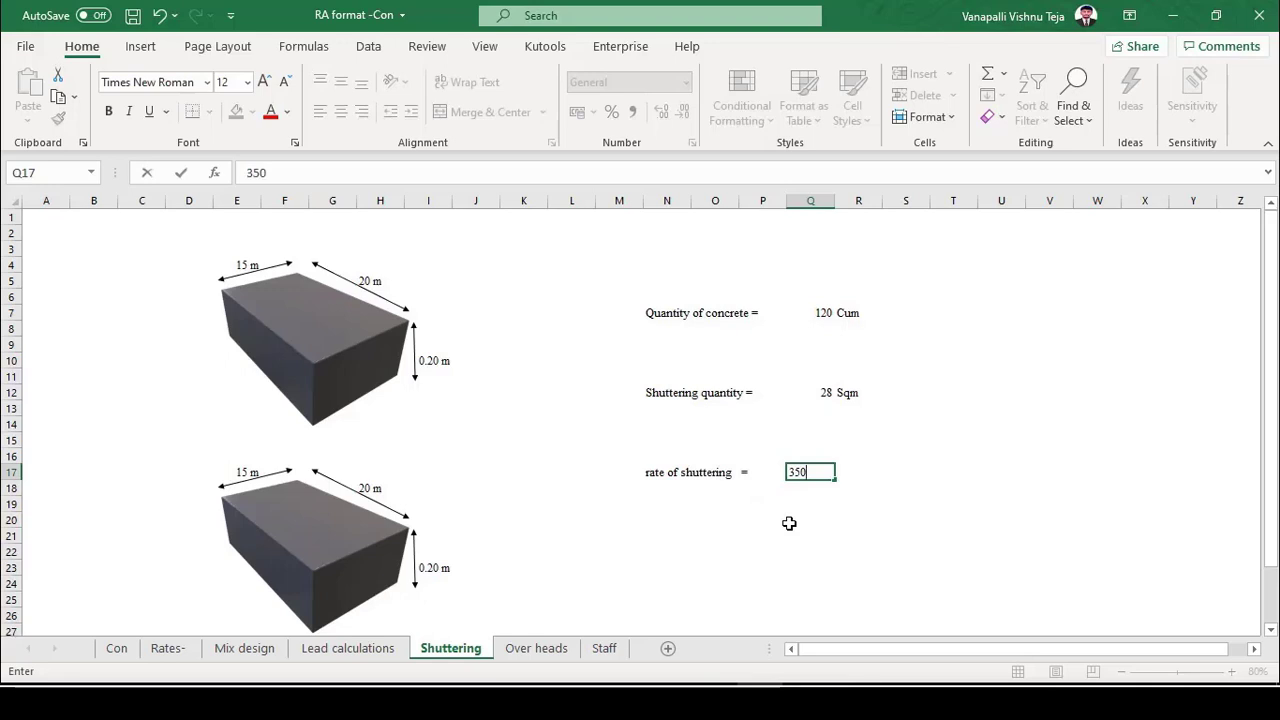
{"action": "key", "text": "Tab"}
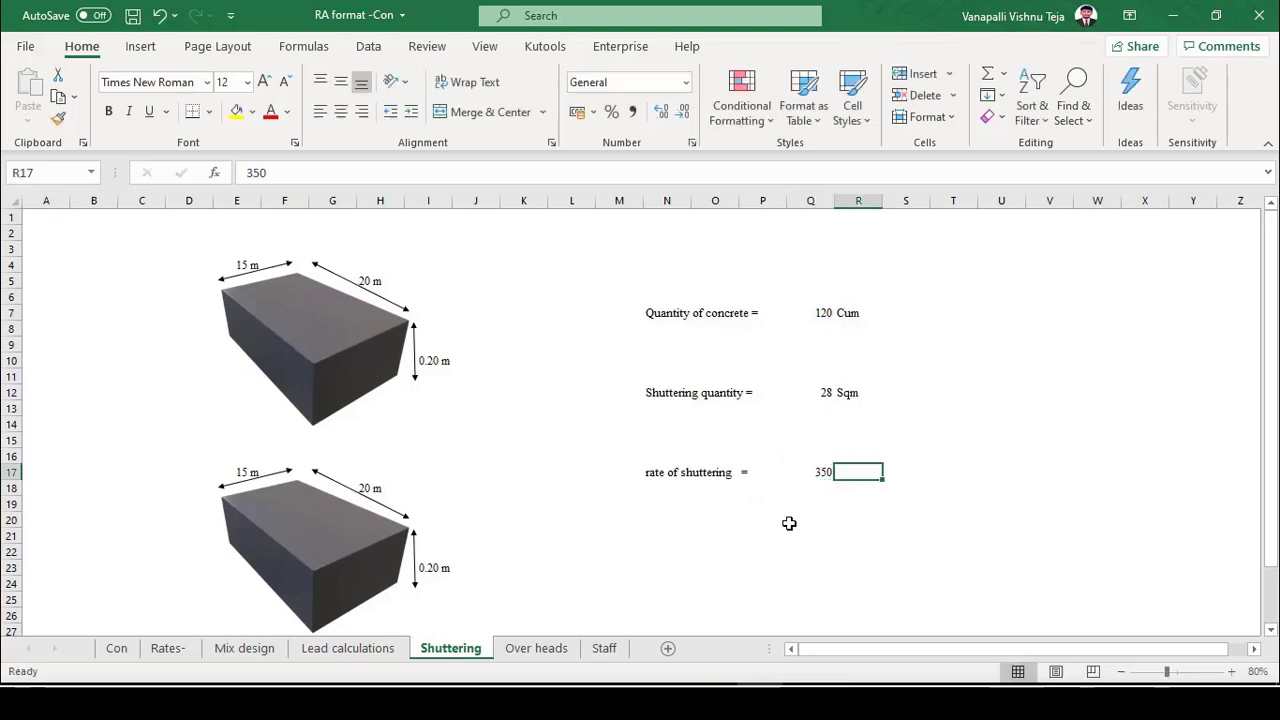
{"action": "type", "text": "per sq"}
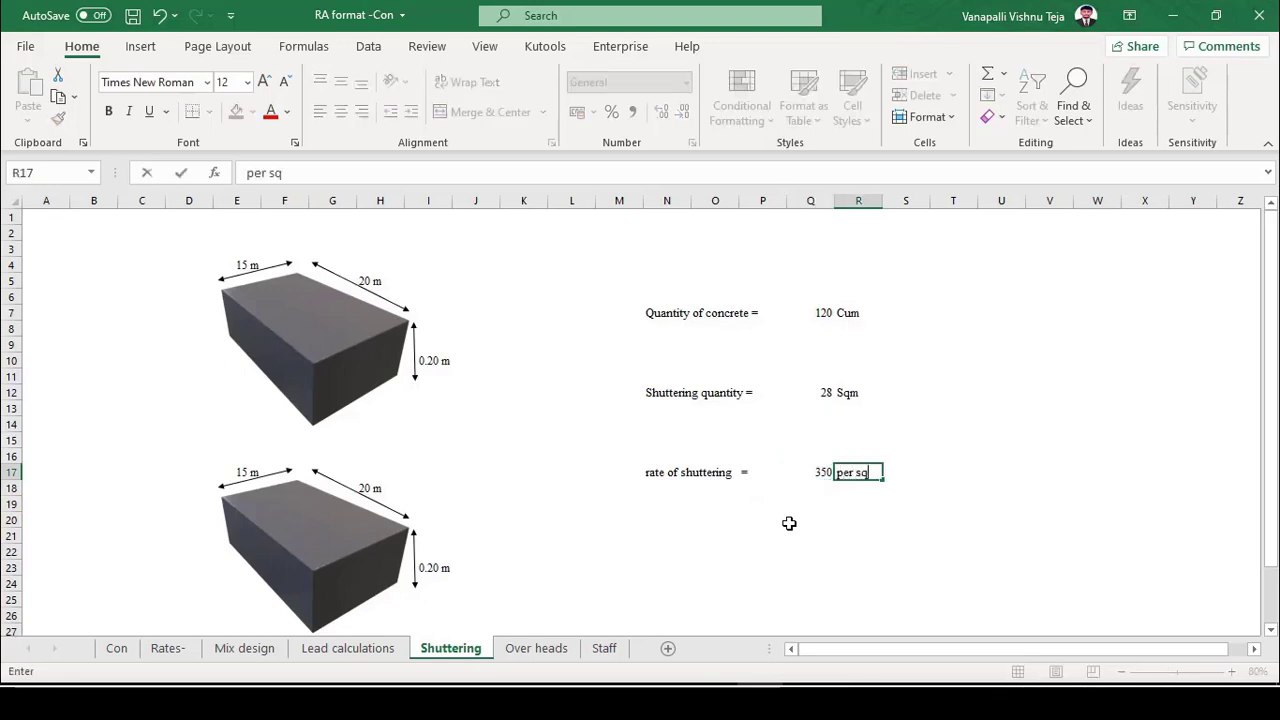
{"action": "type", "text": "m"}
{"action": "key", "text": "Return"}
{"action": "key", "text": "Up"}
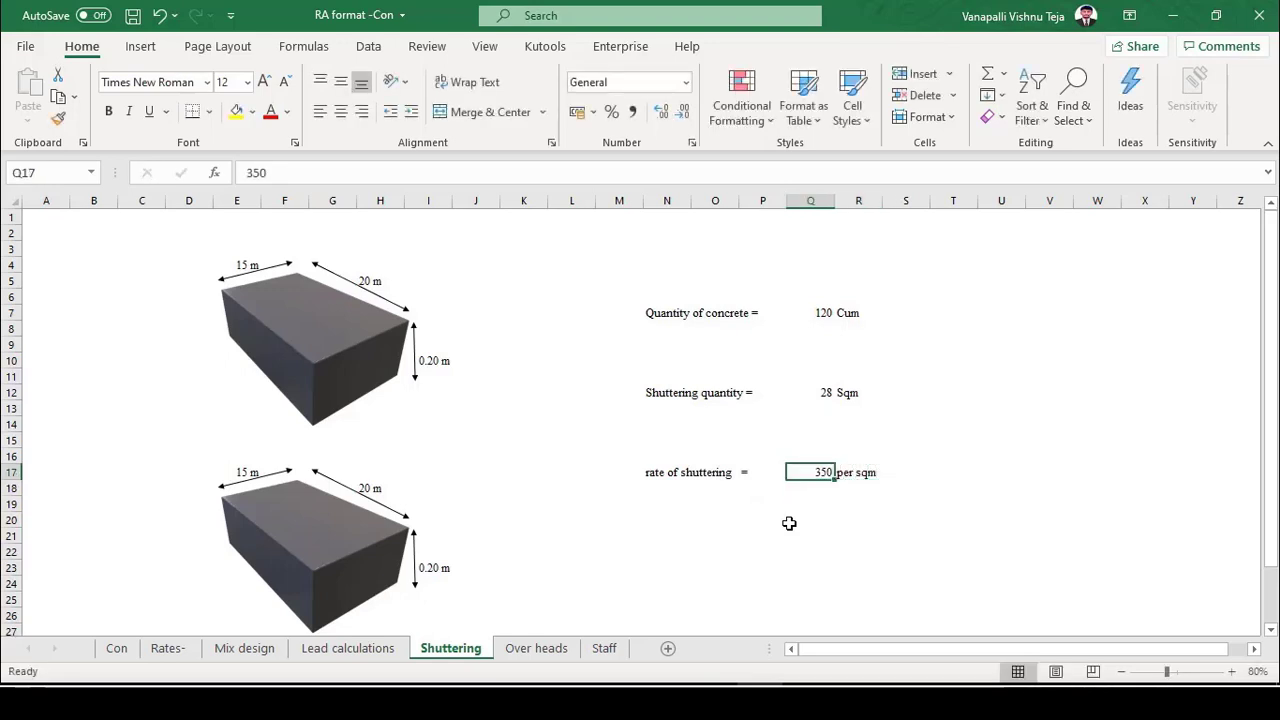
Add the note "foundation works" in S17 beside the shuttering rate and save the workbook.
{"action": "key", "text": "Right"}
{"action": "key", "text": "Right"}
{"action": "type", "text": "fou"}
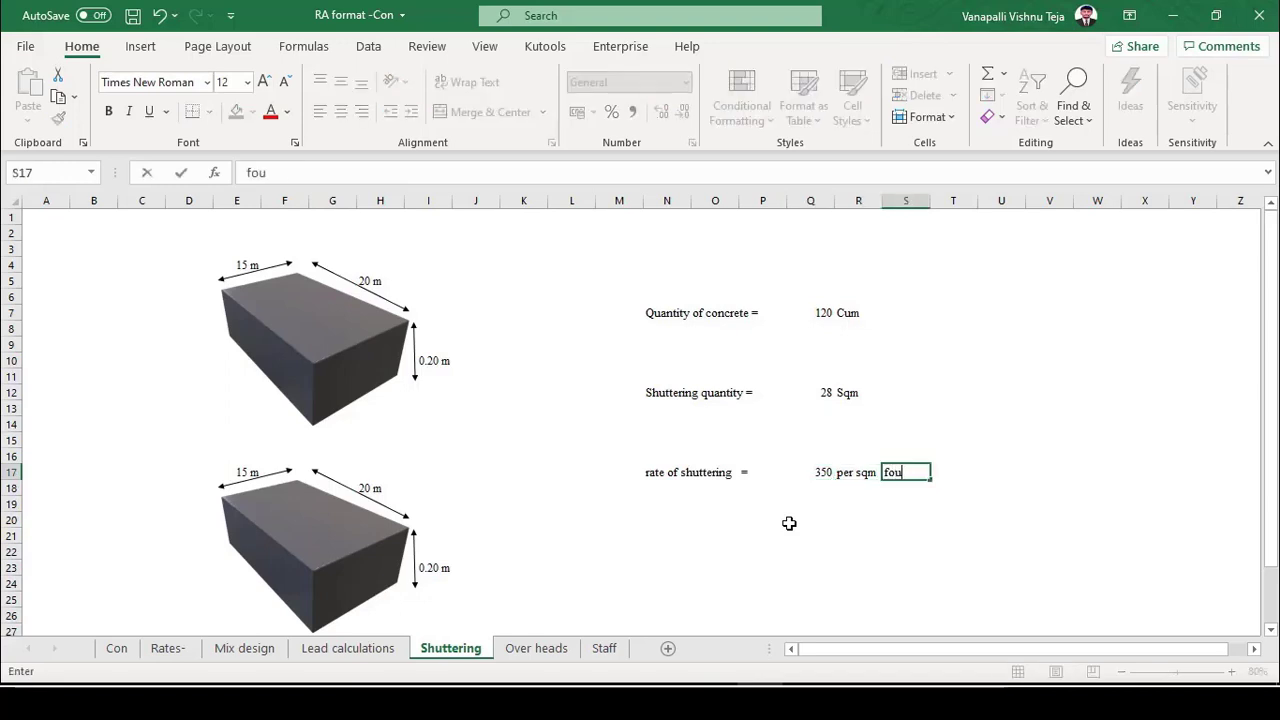
{"action": "type", "text": "ndation works"}
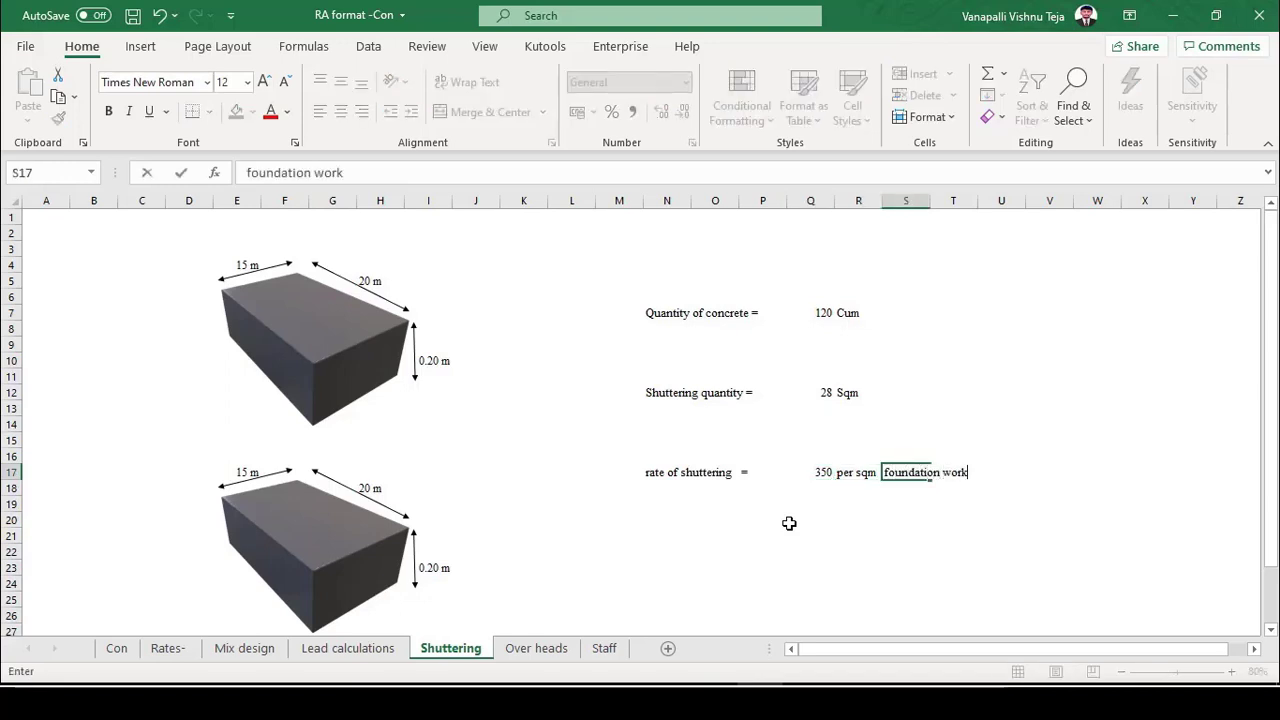
{"action": "key", "text": "ctrl+s"}
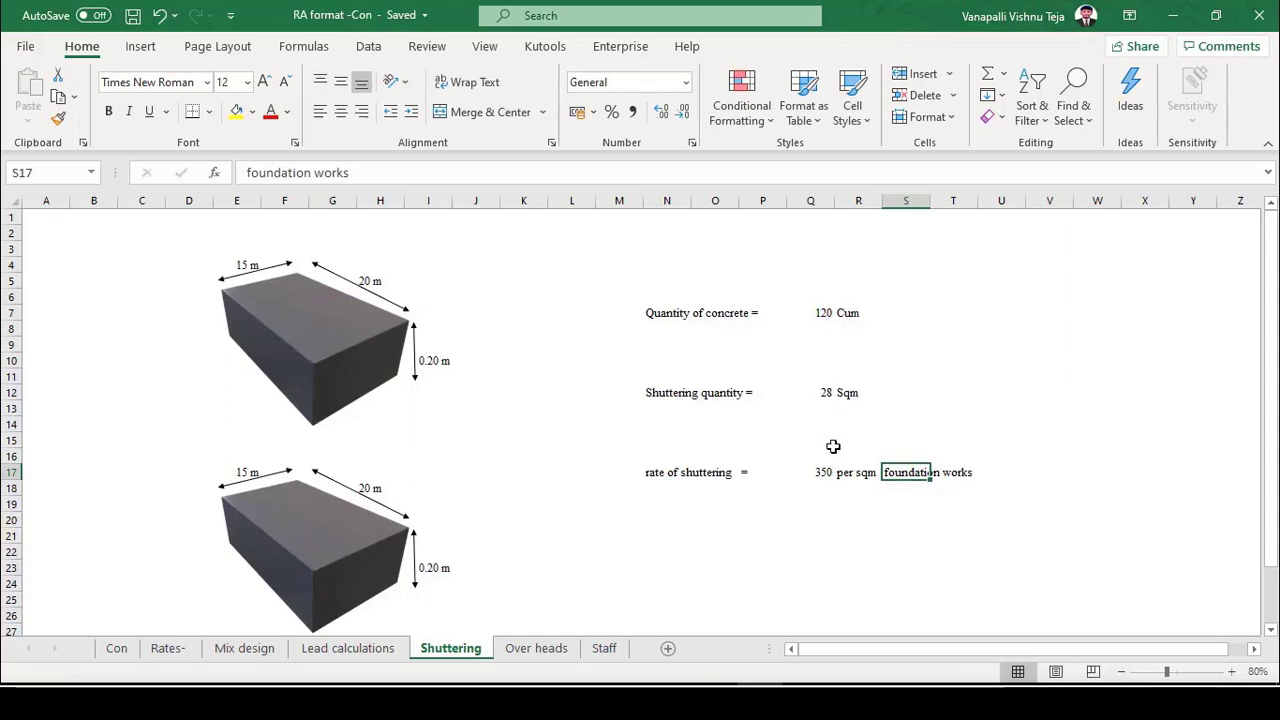
{"action": "left_click", "coordinate": [118, 650]}
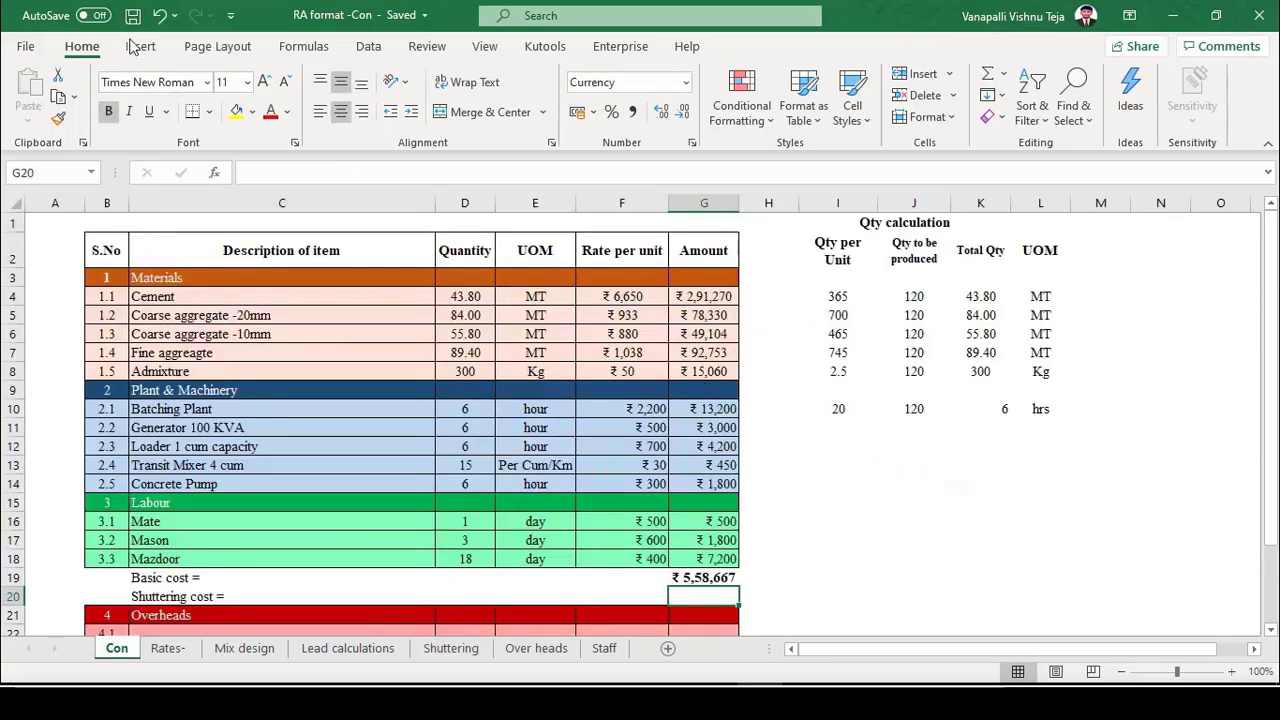
{"action": "left_click", "coordinate": [447, 650]}
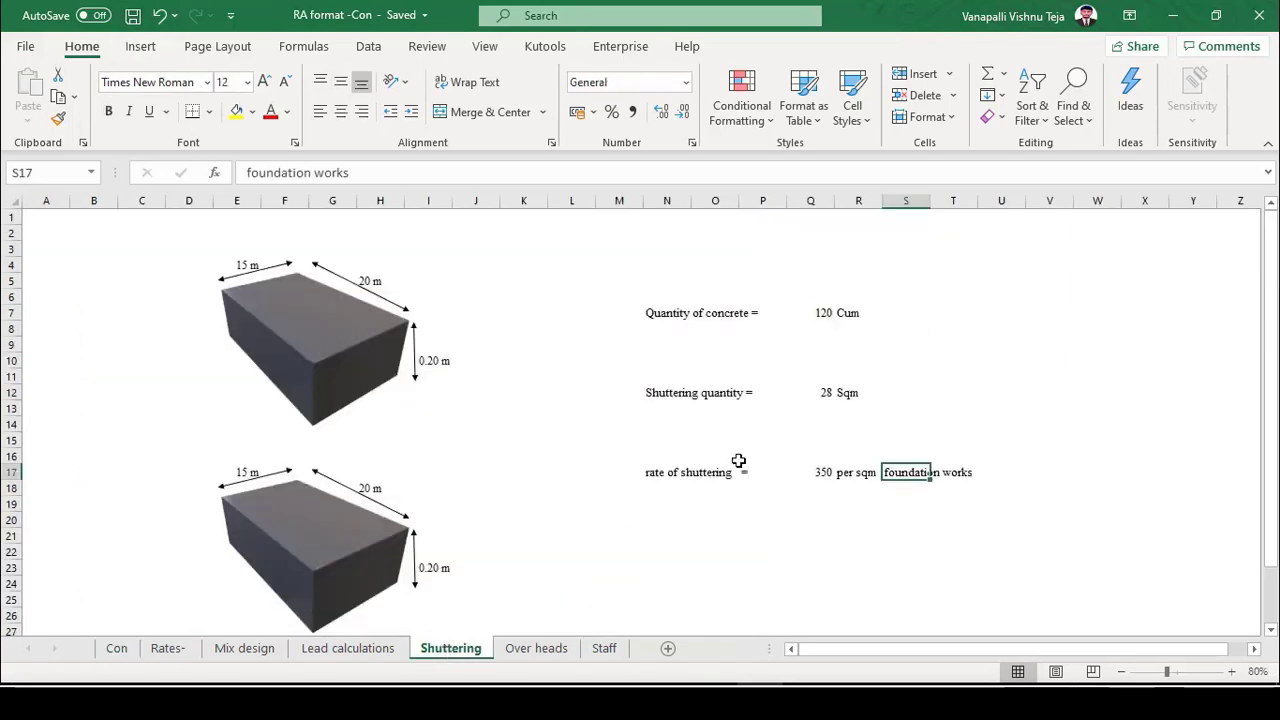
{"action": "left_click", "coordinate": [820, 476]}
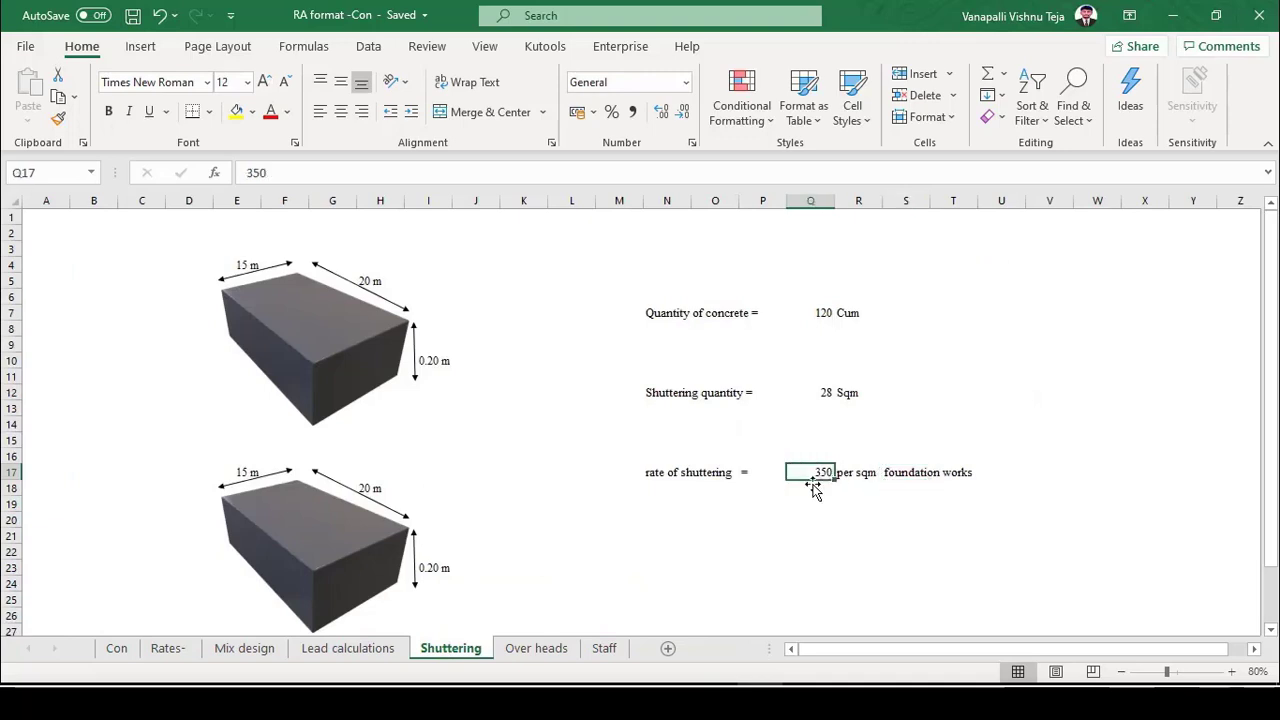
Add the label "Shuttering factor" in N20 with an equals sign in P20.
{"action": "left_click", "coordinate": [697, 520]}
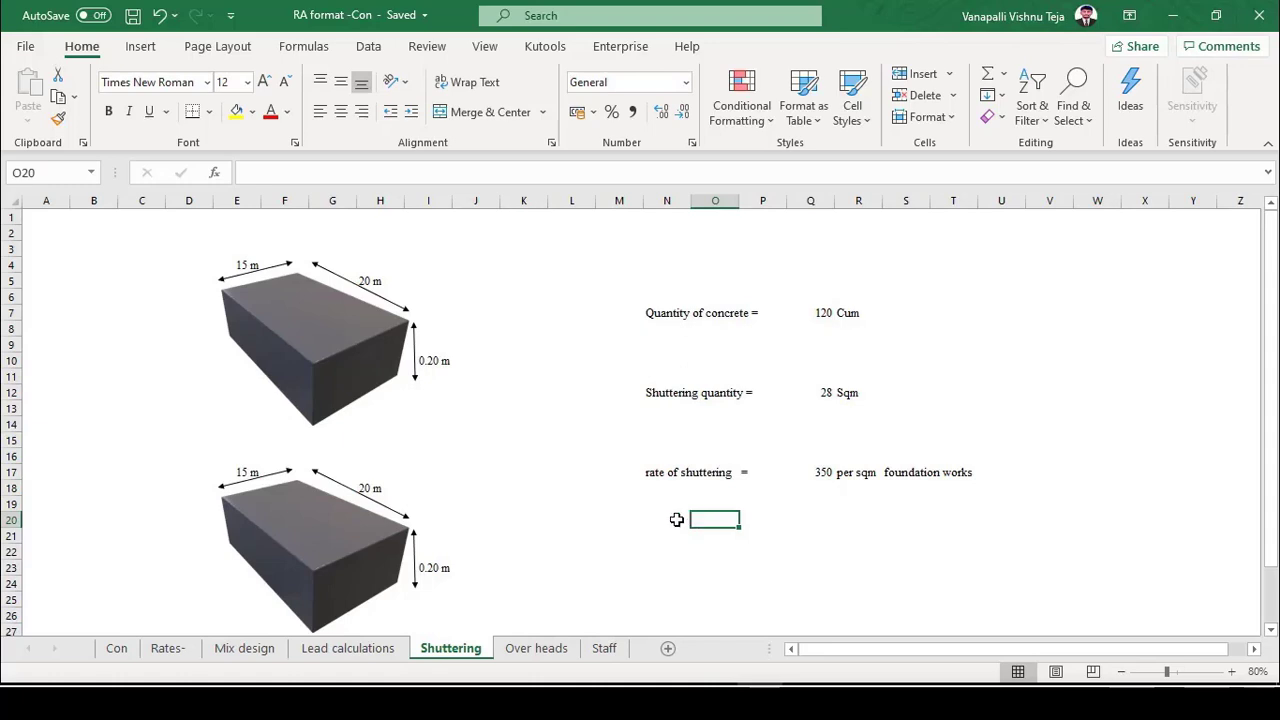
{"action": "left_click", "coordinate": [672, 520]}
{"action": "type", "text": "Shutt"}
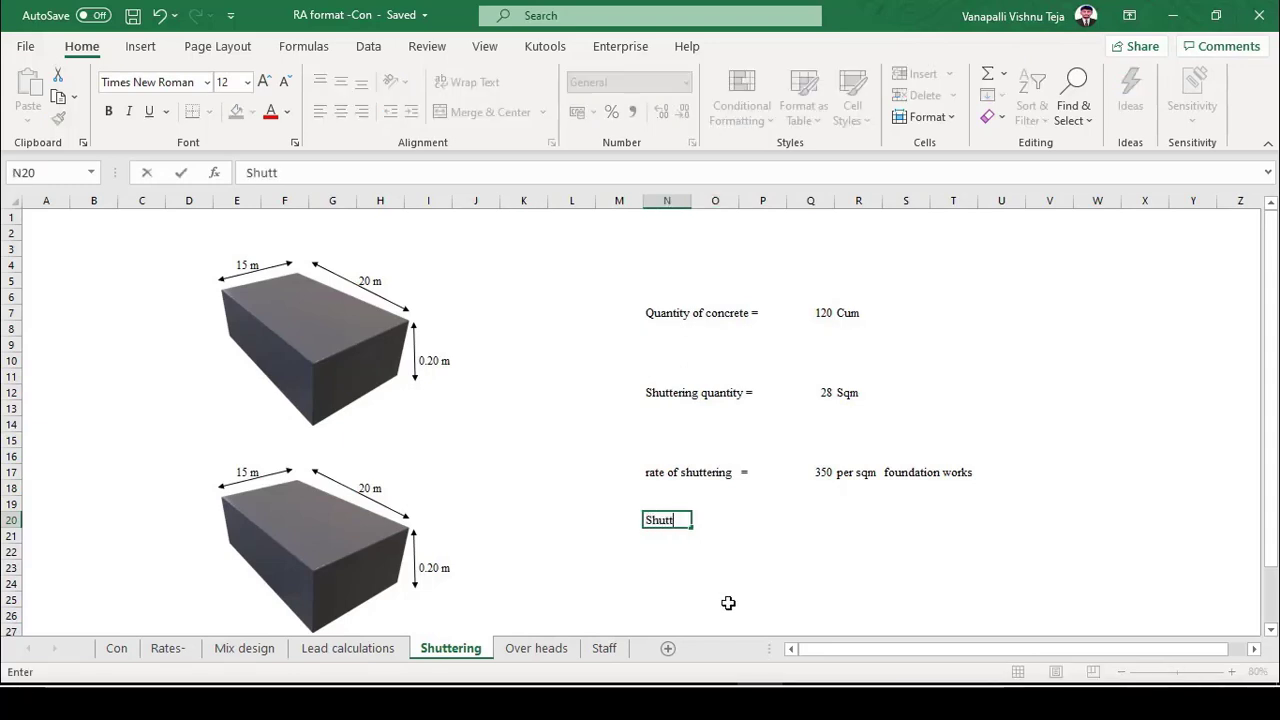
{"action": "type", "text": "reing"}
{"action": "key", "text": "BackSpace"}
{"action": "key", "text": "BackSpace"}
{"action": "key", "text": "BackSpace"}
{"action": "key", "text": "BackSpace"}
{"action": "type", "text": "ing factor"}
{"action": "key", "text": "Return"}
{"action": "key", "text": "Up"}
{"action": "key", "text": "Right"}
{"action": "key", "text": "Right"}
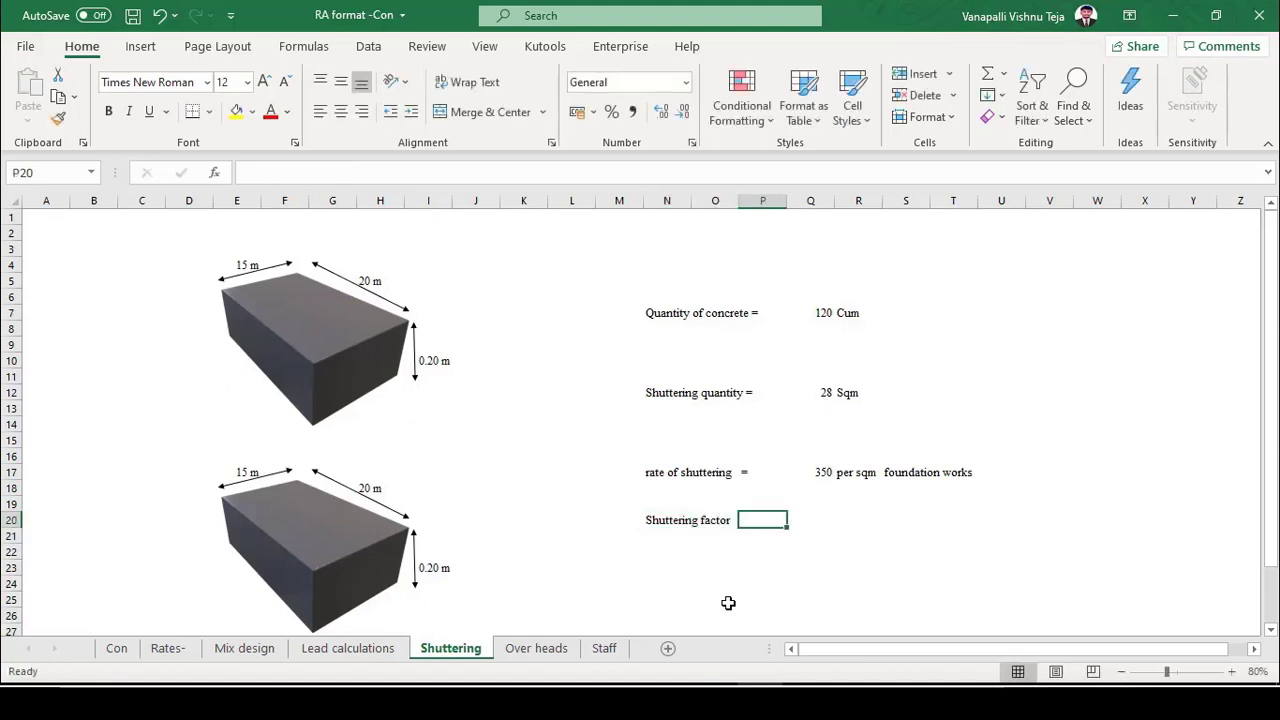
{"action": "type", "text": "="}
{"action": "key", "text": "Right"}
{"action": "key", "text": "Escape"}
{"action": "type", "text": "="}
{"action": "key", "text": "Right"}
Write the shuttering factor definition "Total shhuttering qty/ Total concrete qty" in Q20.
{"action": "type", "text": "T"}
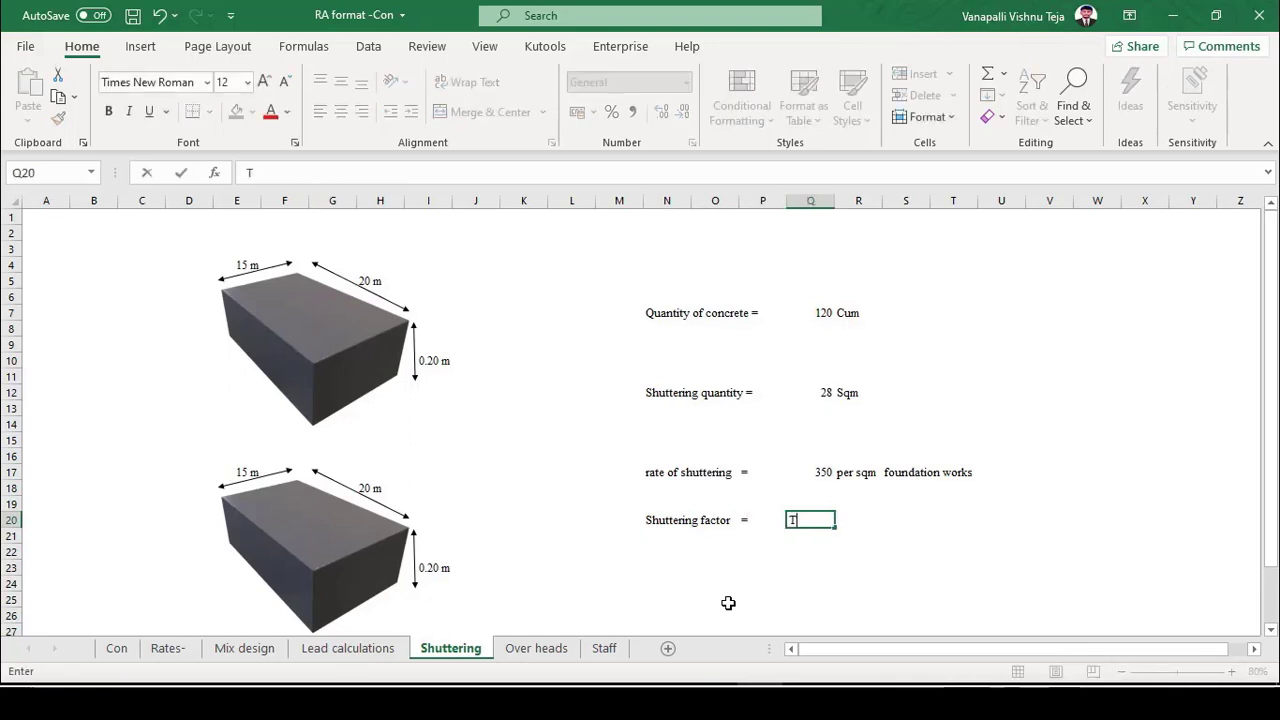
{"action": "type", "text": "otal shhutt"}
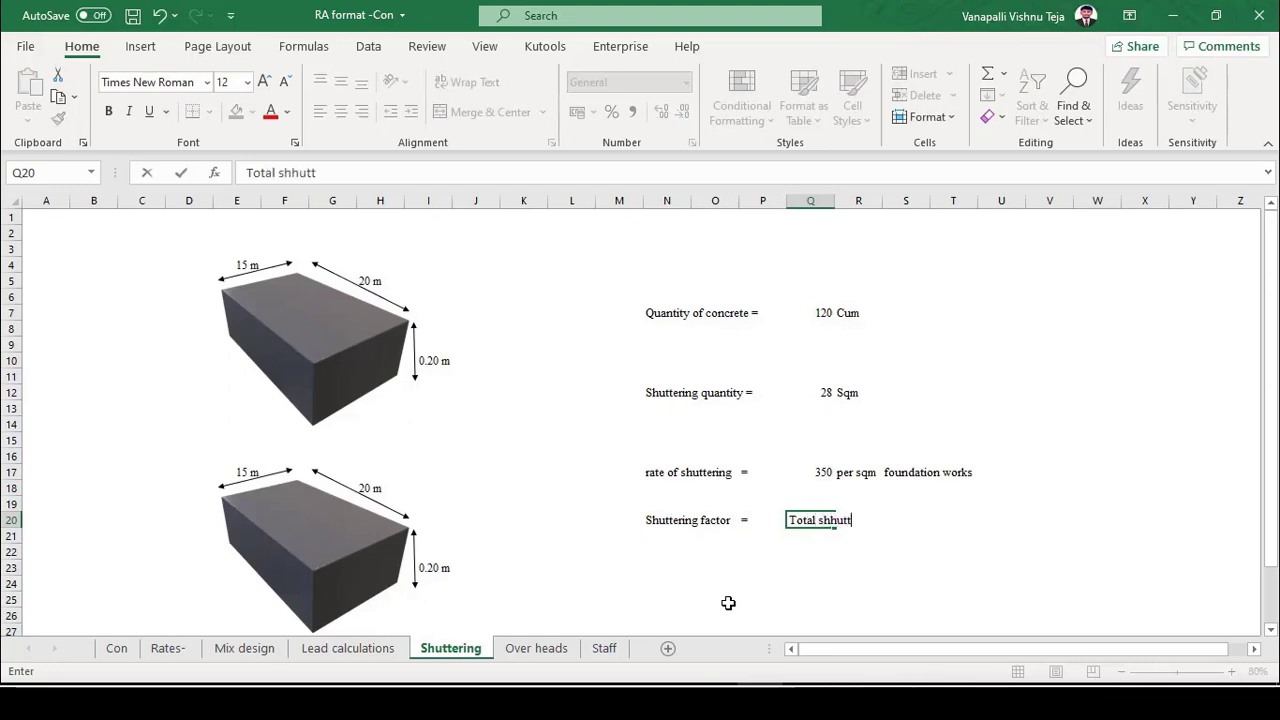
{"action": "type", "text": "ering qty/ Tootal"}
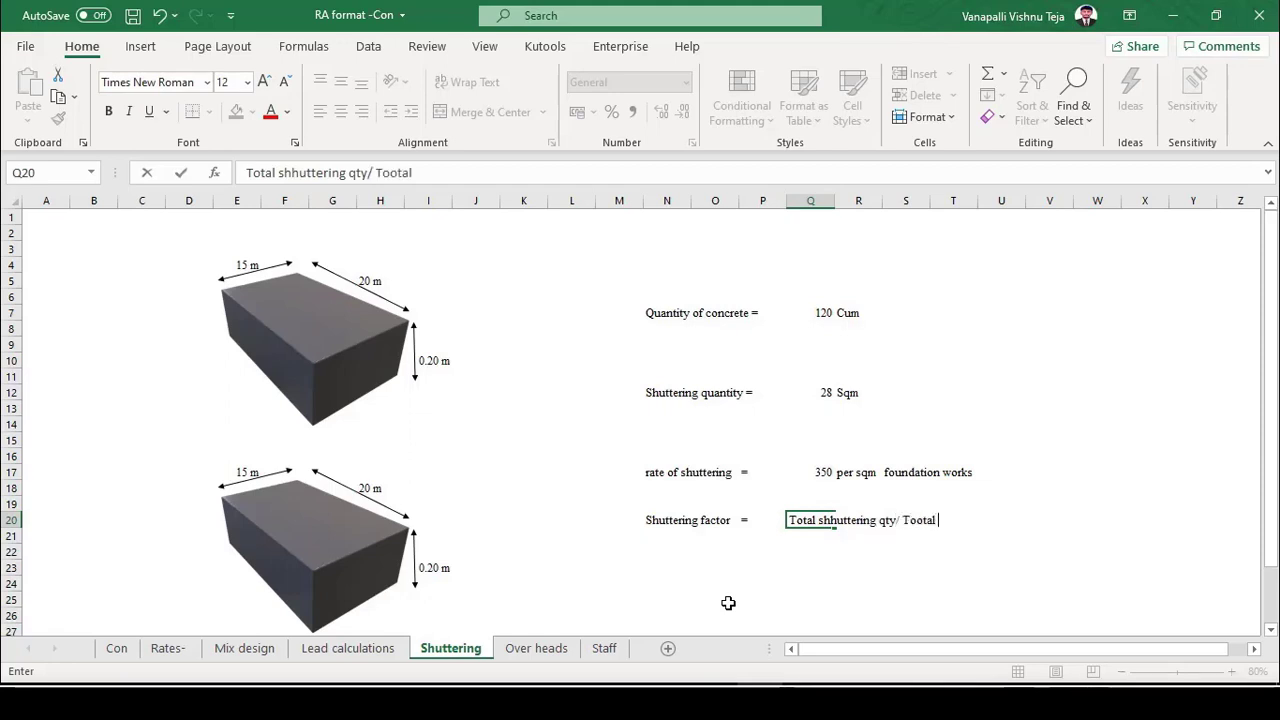
{"action": "key", "text": "BackSpace"}
{"action": "key", "text": "BackSpace"}
{"action": "key", "text": "BackSpace"}
{"action": "key", "text": "BackSpace"}
{"action": "key", "text": "BackSpace"}
{"action": "type", "text": "tal concrete qty"}
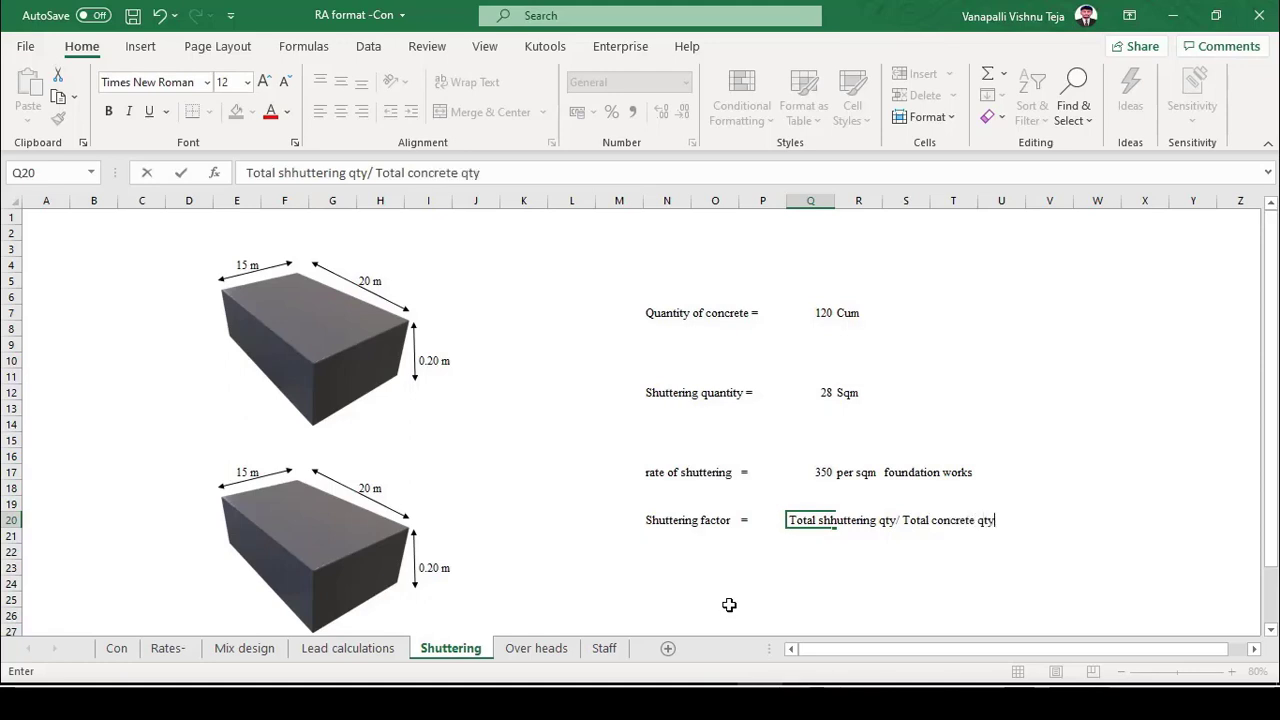
{"action": "key", "text": "Left"}
{"action": "key", "text": "Left"}
{"action": "key", "text": "Left"}
{"action": "key", "text": "Right"}
{"action": "key", "text": "Right"}
{"action": "key", "text": "Right"}
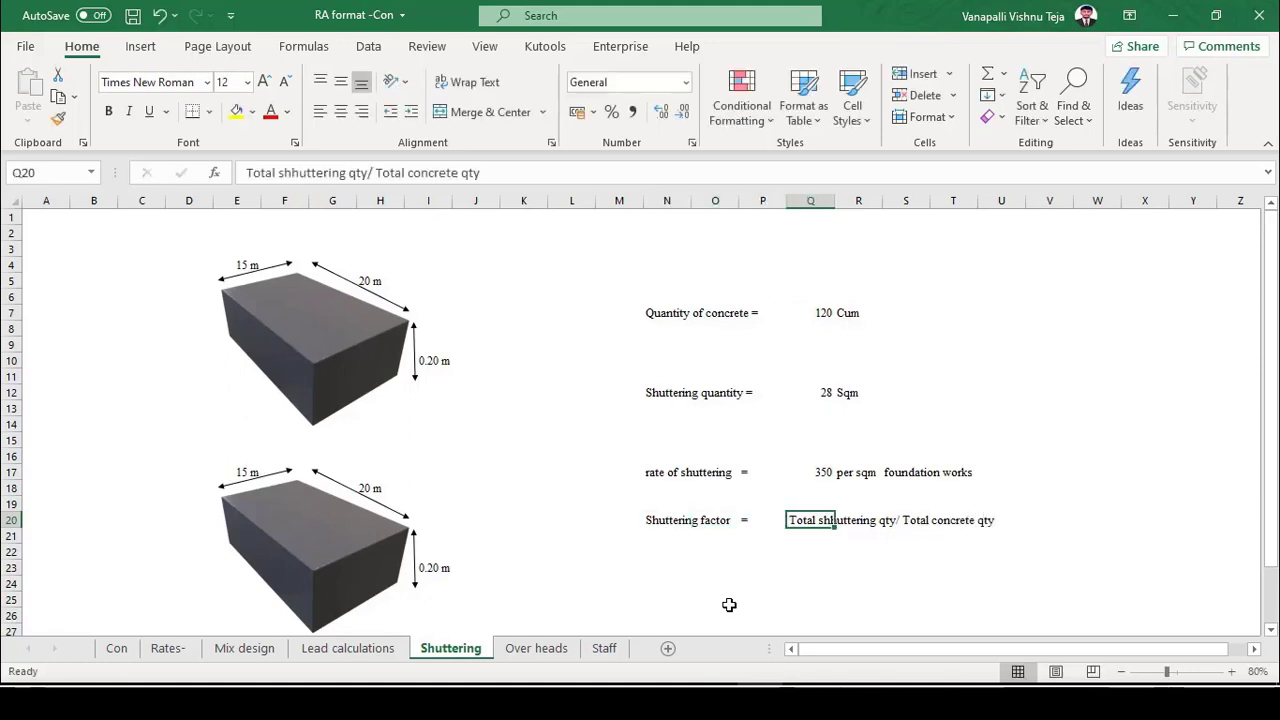
Calculate the shuttering factor in Q22 by dividing the shuttering quantity by the concrete quantity, =Q12/Q7.
{"action": "key", "text": "Down"}
{"action": "key", "text": "Left"}
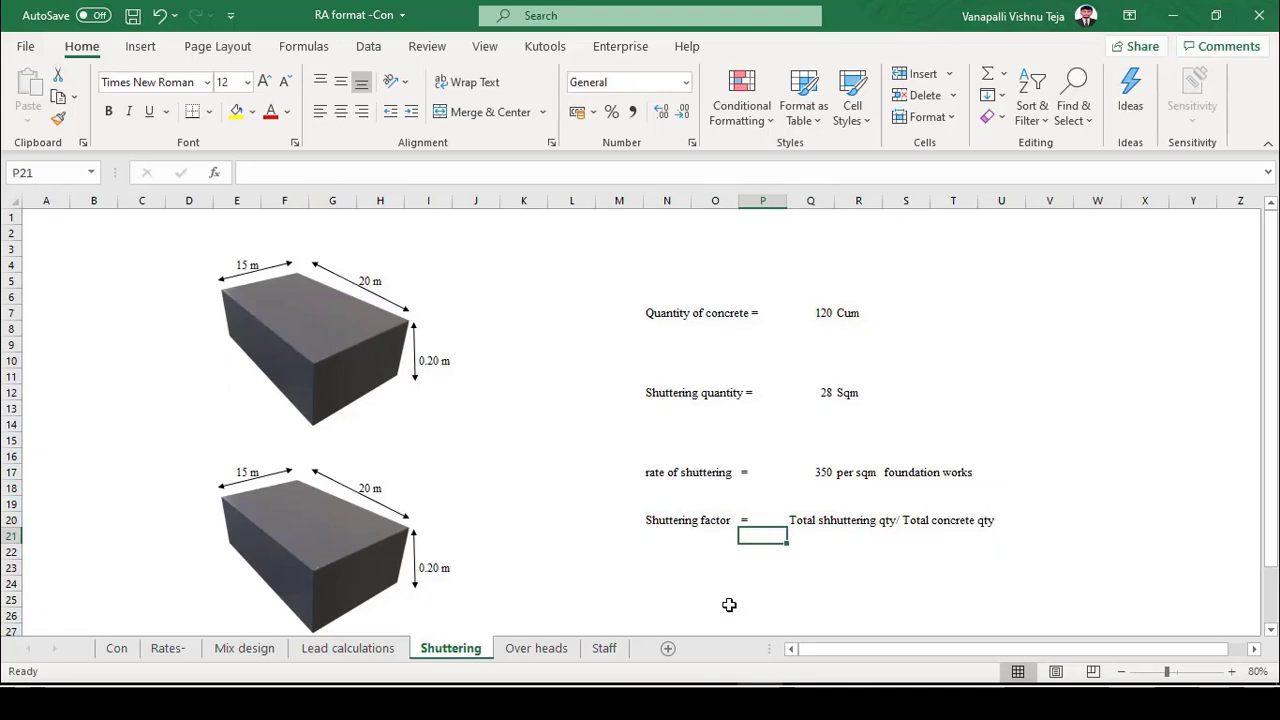
{"action": "key", "text": "Down"}
{"action": "key", "text": "Right"}
{"action": "type", "text": "="}
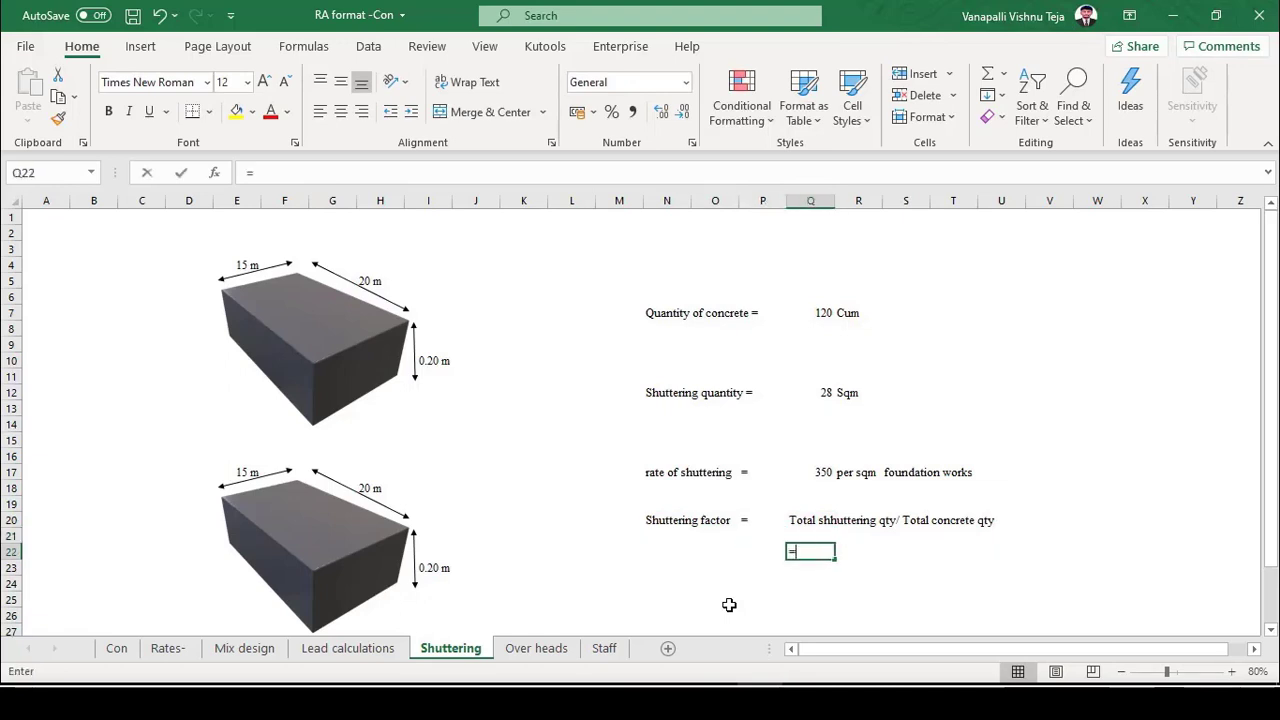
{"action": "left_click", "coordinate": [827, 392]}
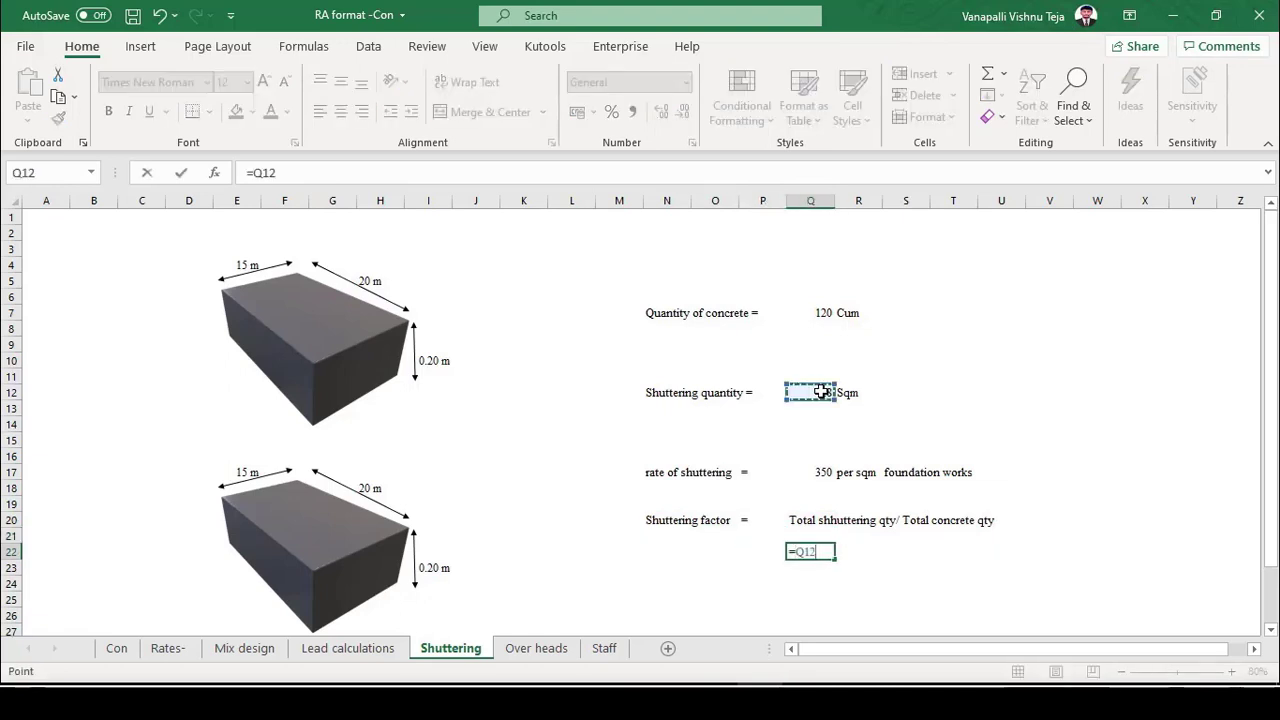
{"action": "type", "text": "/"}
{"action": "left_click", "coordinate": [822, 313]}
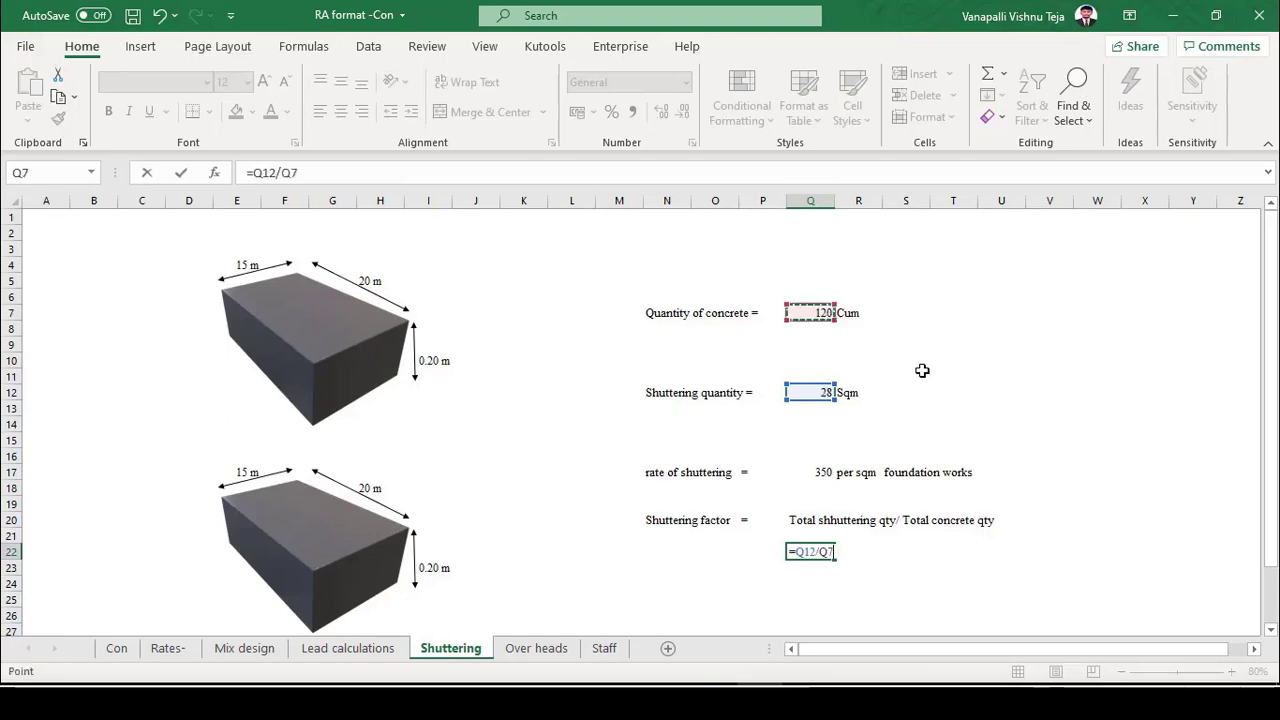
{"action": "key", "text": "Return"}
Enter the unit "sqm/cum" in R22 beside the shuttering factor and save the workbook.
{"action": "key", "text": "Up"}
{"action": "key", "text": "Right"}
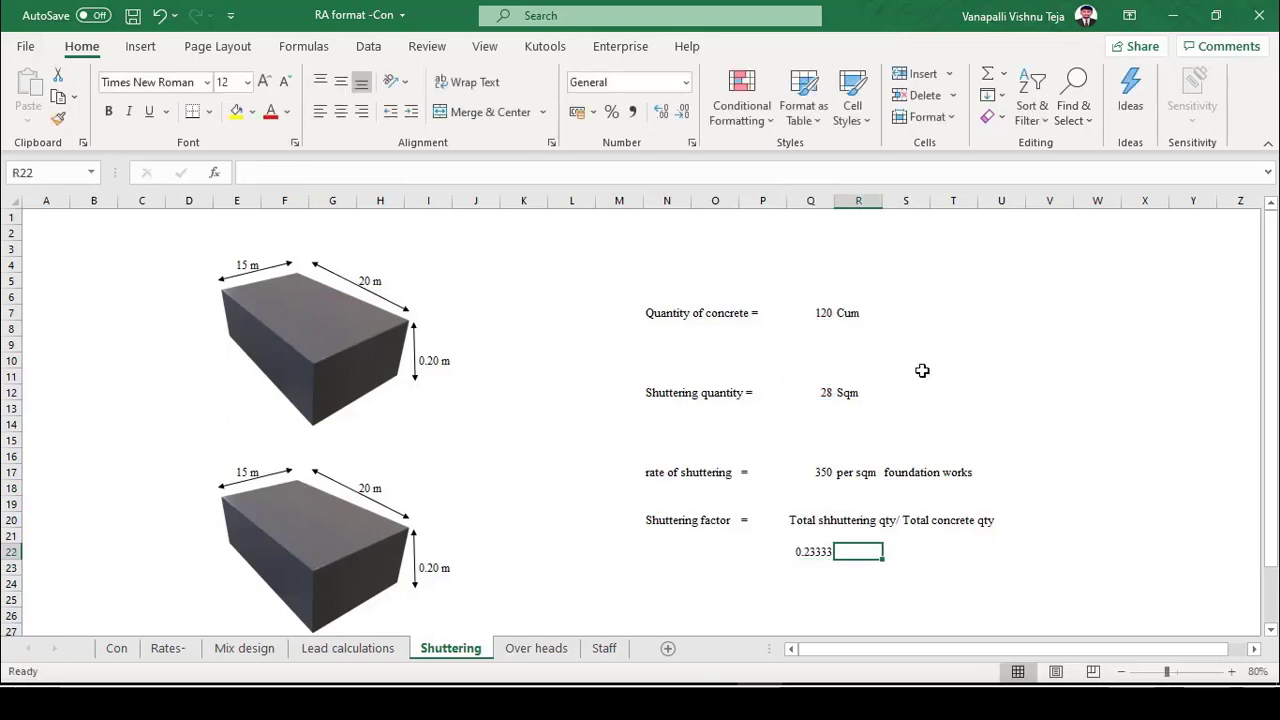
{"action": "type", "text": "="}
{"action": "key", "text": "Escape"}
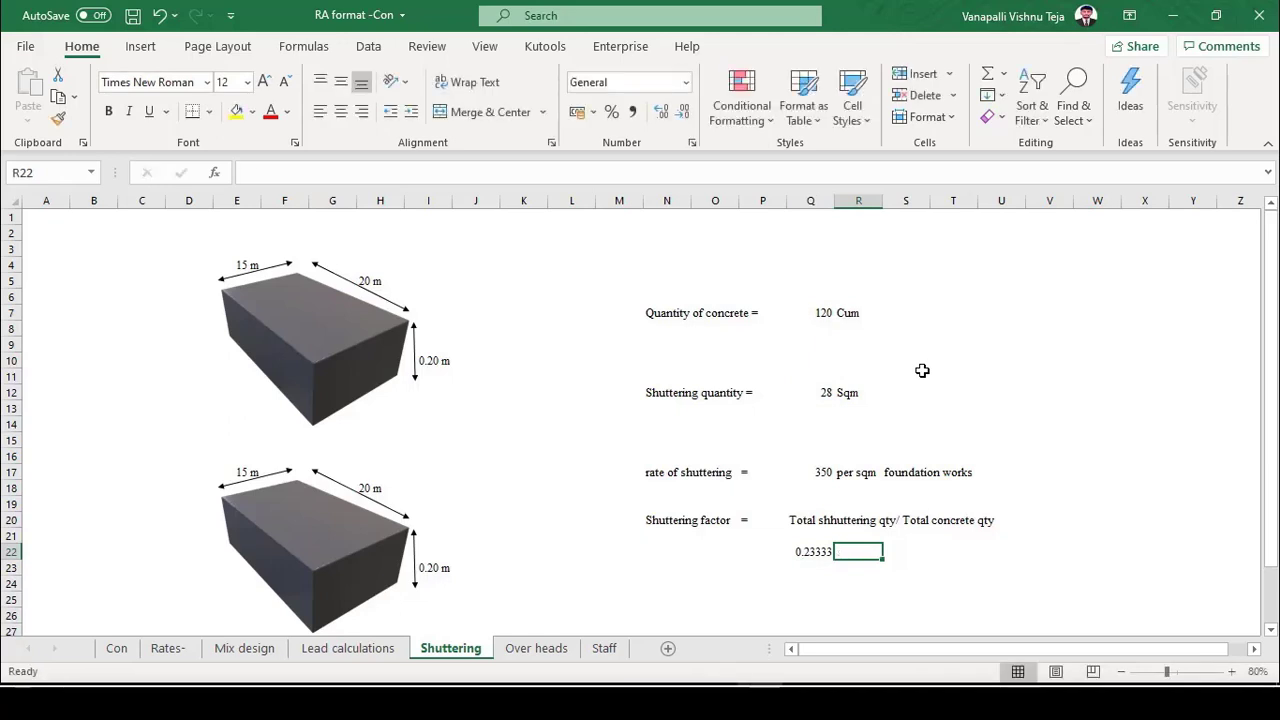
{"action": "type", "text": "sqm/c"}
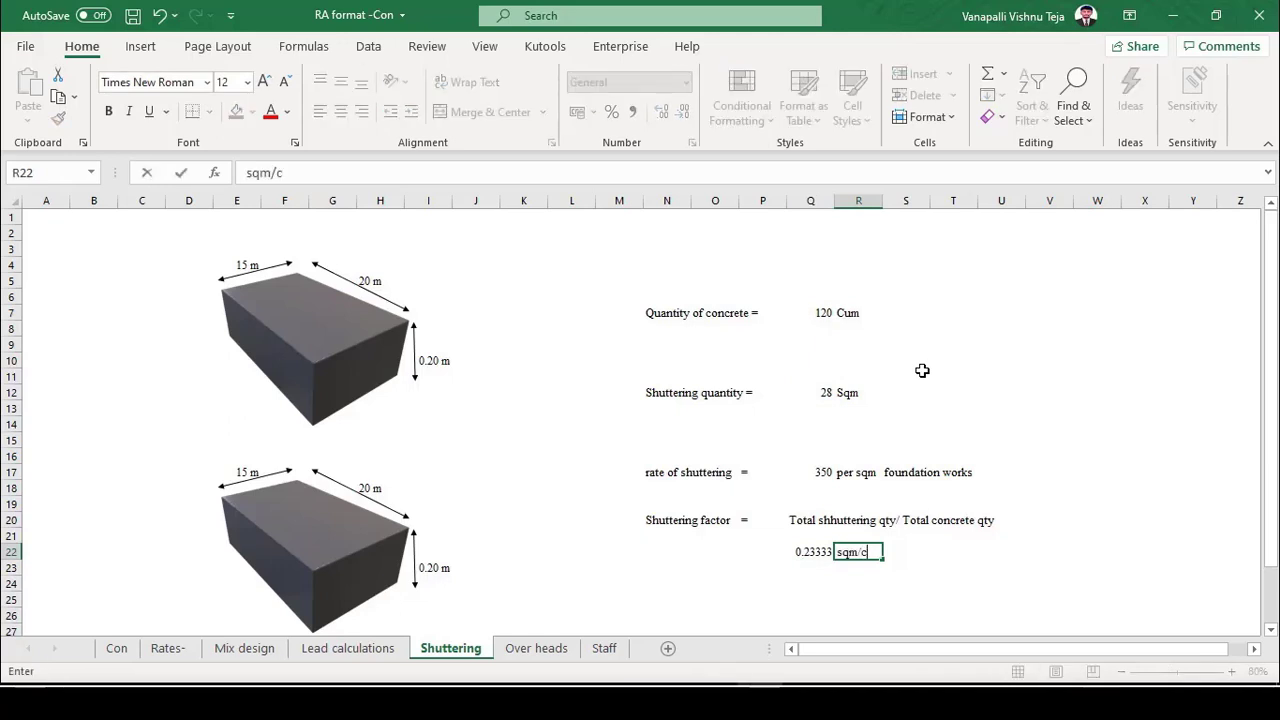
{"action": "type", "text": "um"}
{"action": "key", "text": "Left"}
{"action": "key", "text": "F2"}
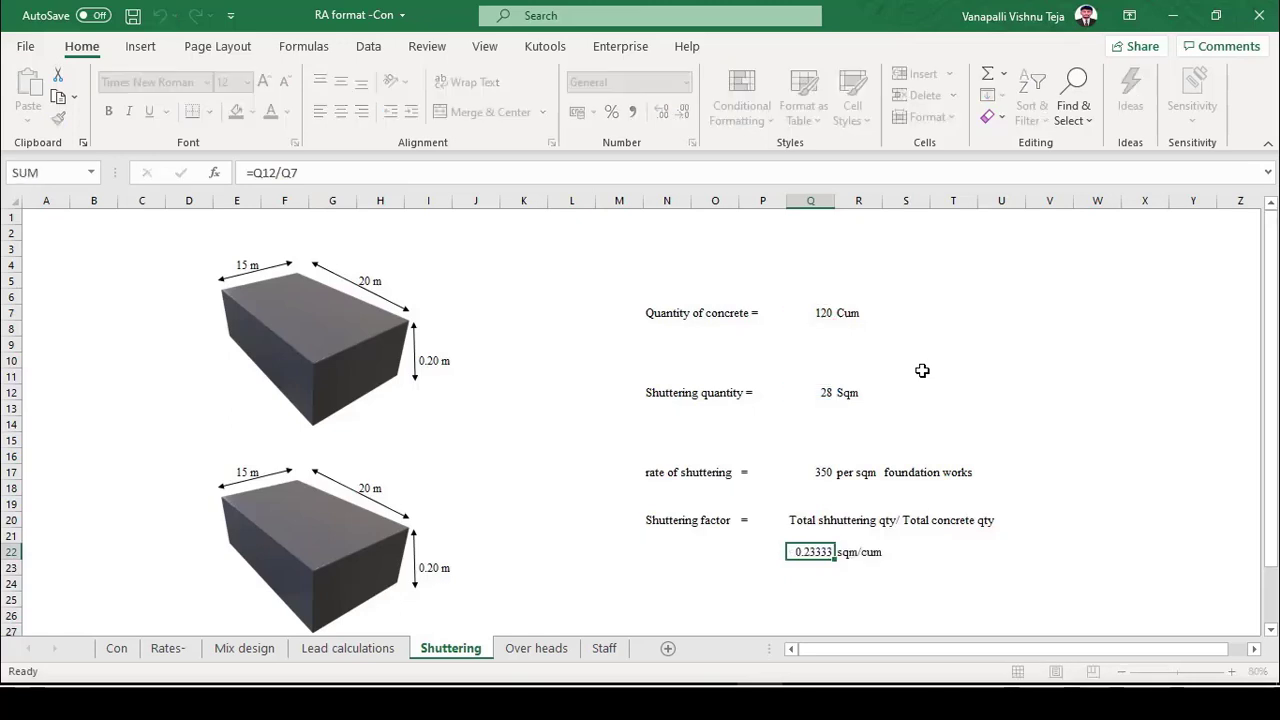
{"action": "key", "text": "Escape"}
{"action": "key", "text": "ctrl+s"}
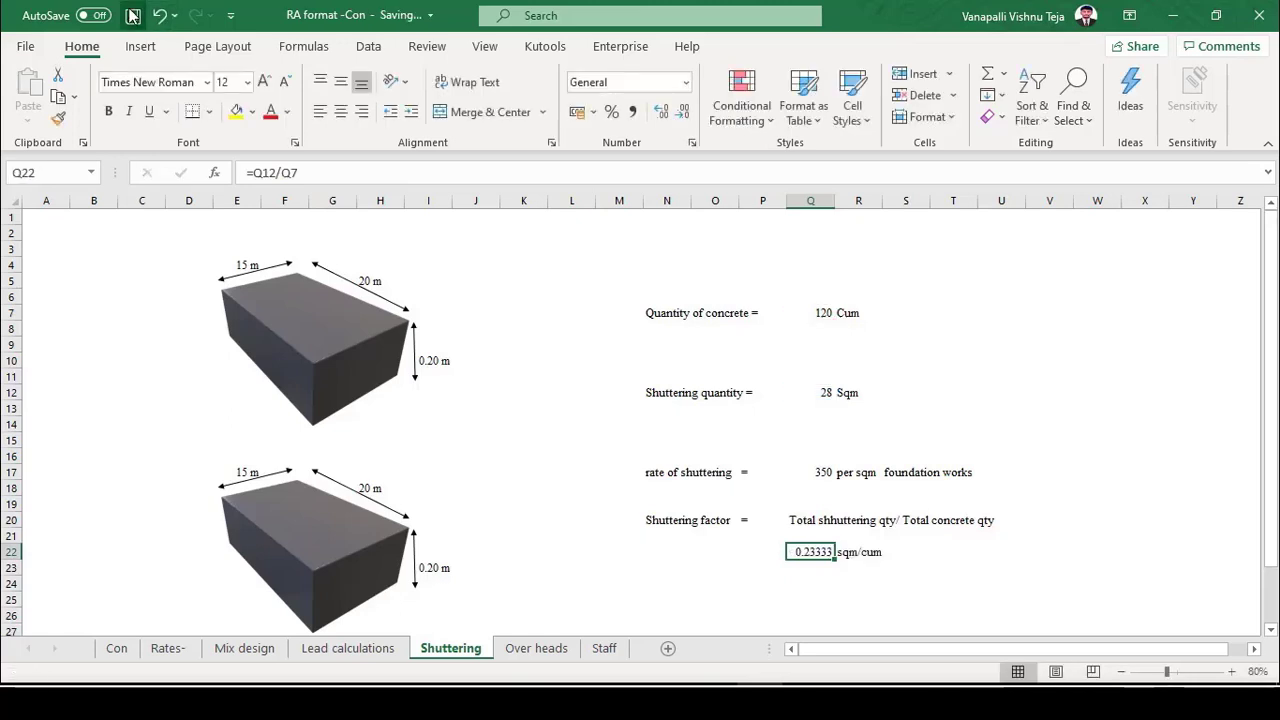
{"action": "double_click", "coordinate": [798, 550]}
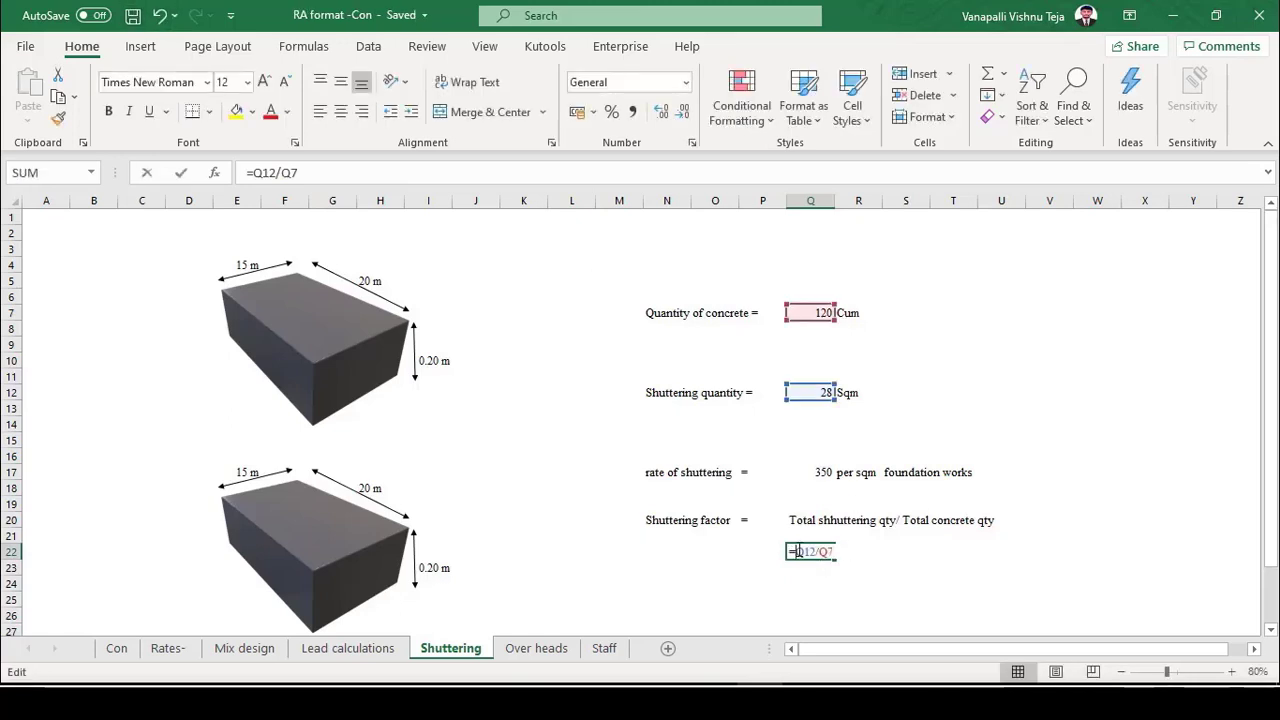
{"action": "key", "text": "Escape"}
{"action": "left_click", "coordinate": [820, 474]}
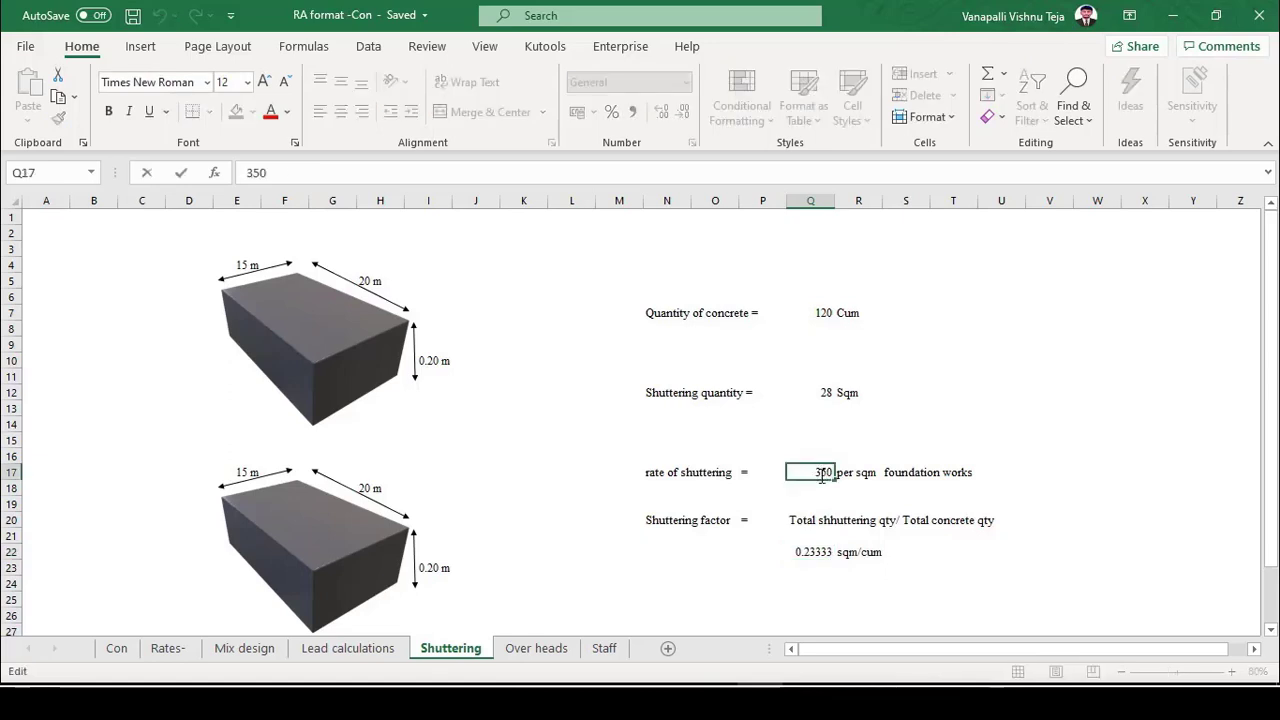
{"action": "double_click", "coordinate": [822, 552]}
{"action": "key", "text": "Escape"}
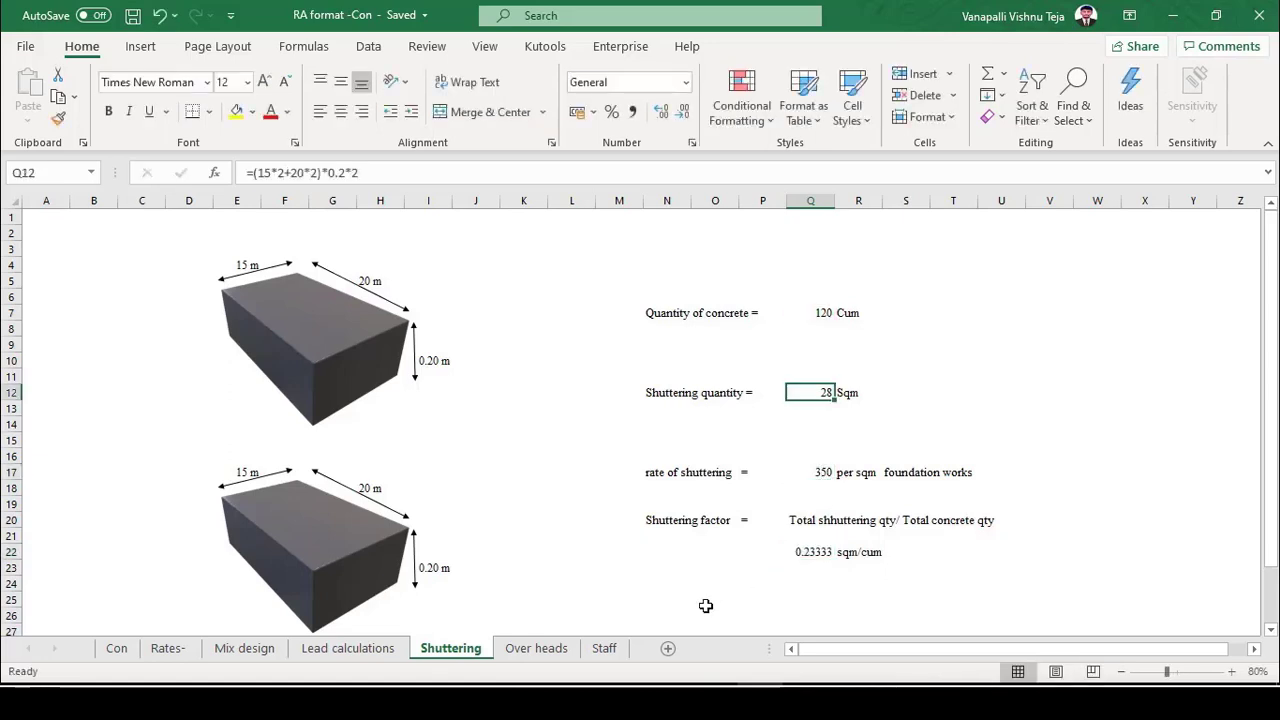
Add the label "Cost of shuttering" in N25 with an equals sign in P25.
{"action": "left_click", "coordinate": [680, 600]}
{"action": "type", "text": "Cost o"}
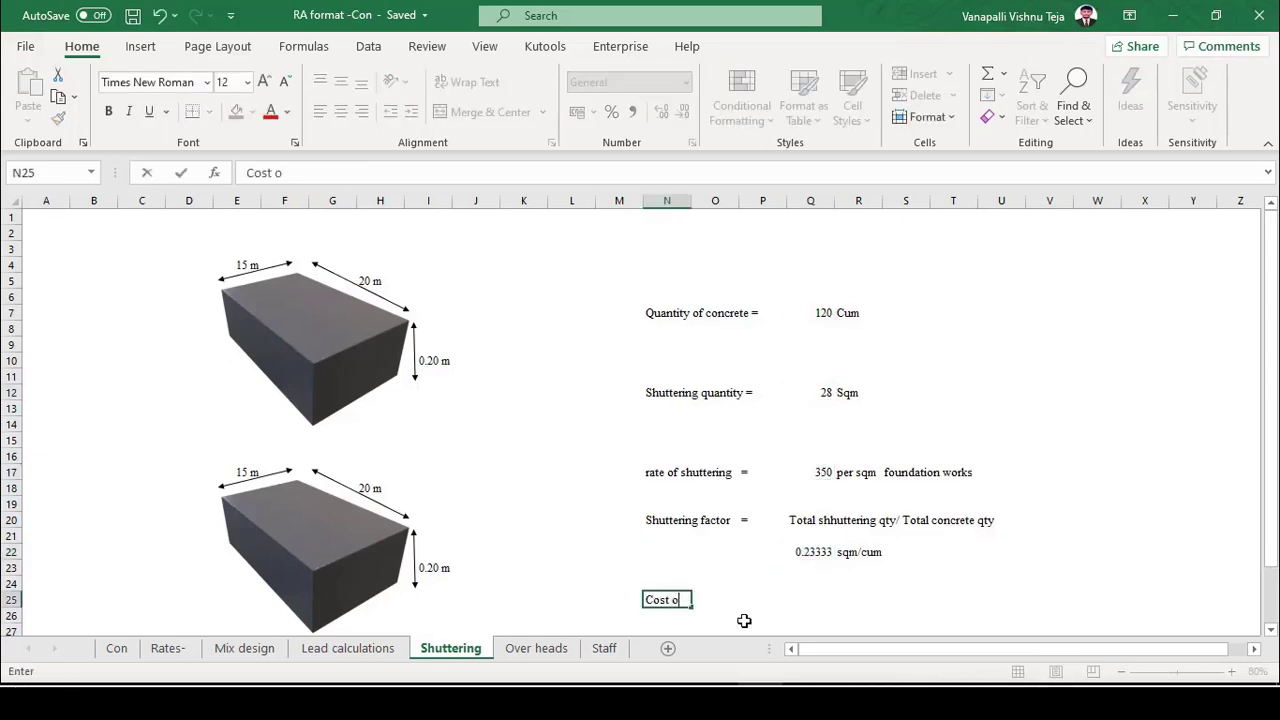
{"action": "type", "text": "f shuttering"}
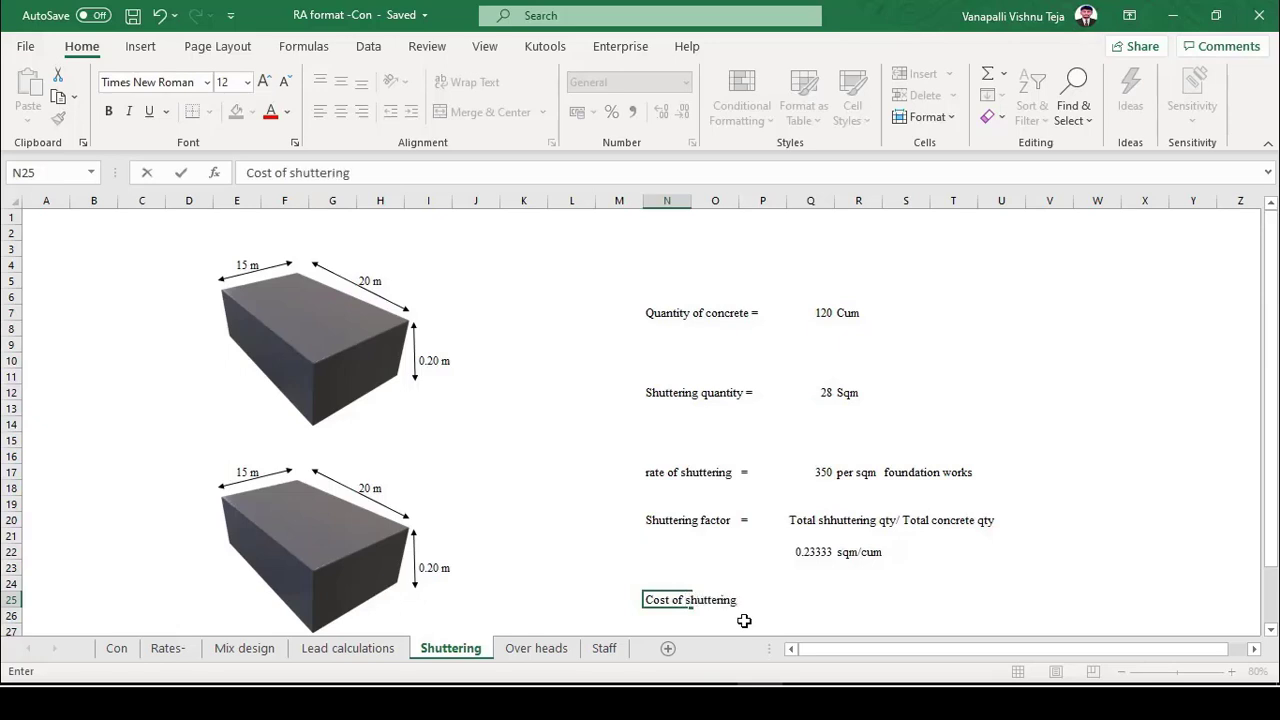
{"action": "key", "text": "Tab"}
{"action": "key", "text": "Tab"}
{"action": "type", "text": "="}
{"action": "key", "text": "Tab"}
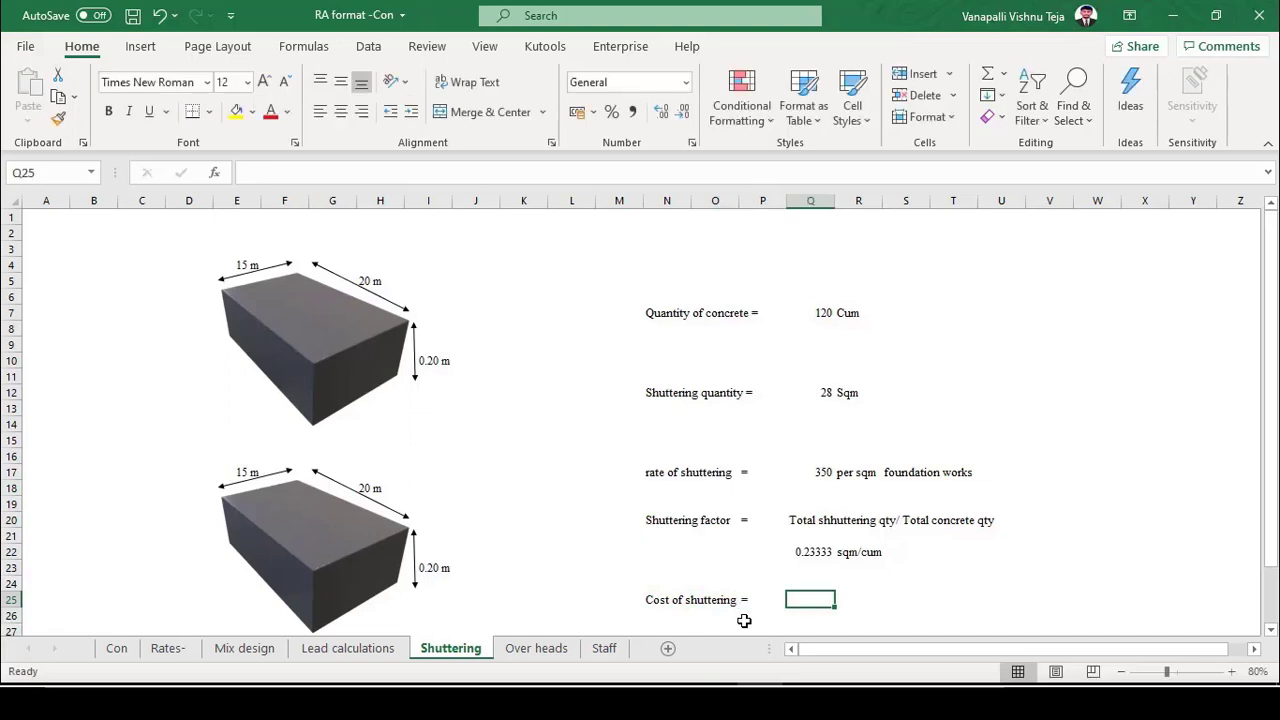
Calculate the shuttering cost in Q25 as shuttering quantity times shuttering rate, =Q12*Q17.
{"action": "type", "text": "="}
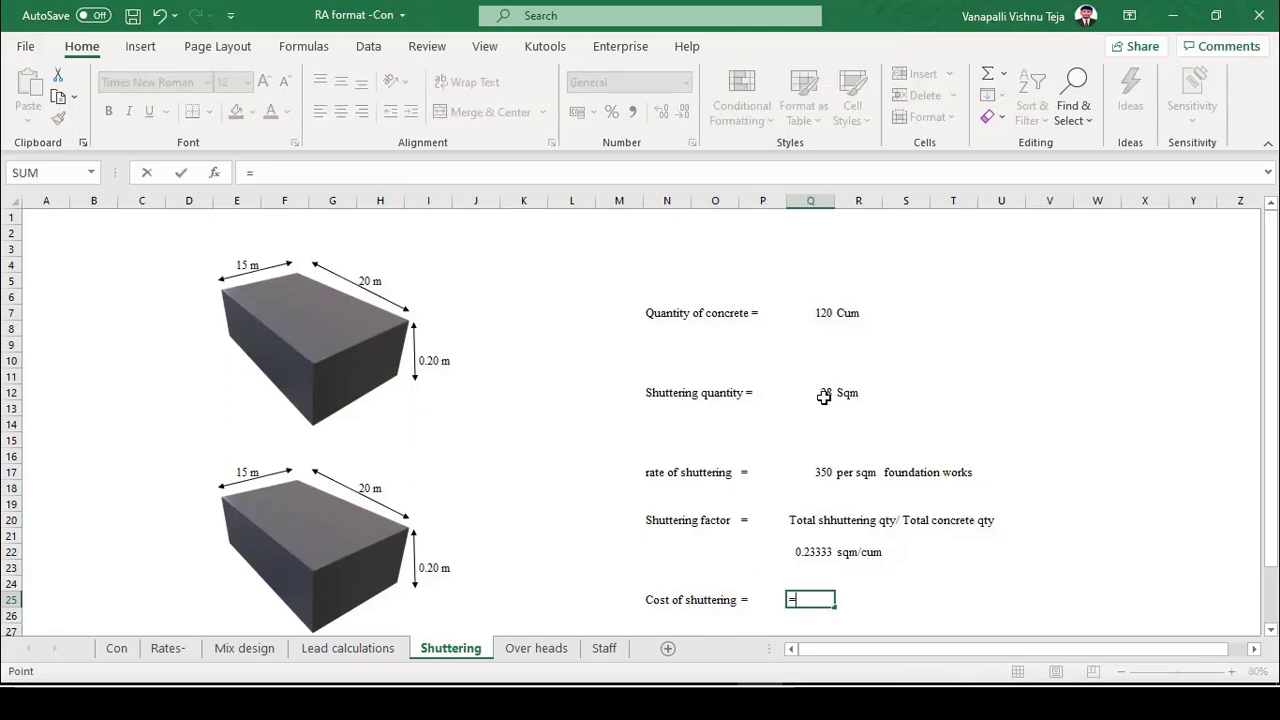
{"action": "left_click", "coordinate": [824, 394]}
{"action": "type", "text": "*"}
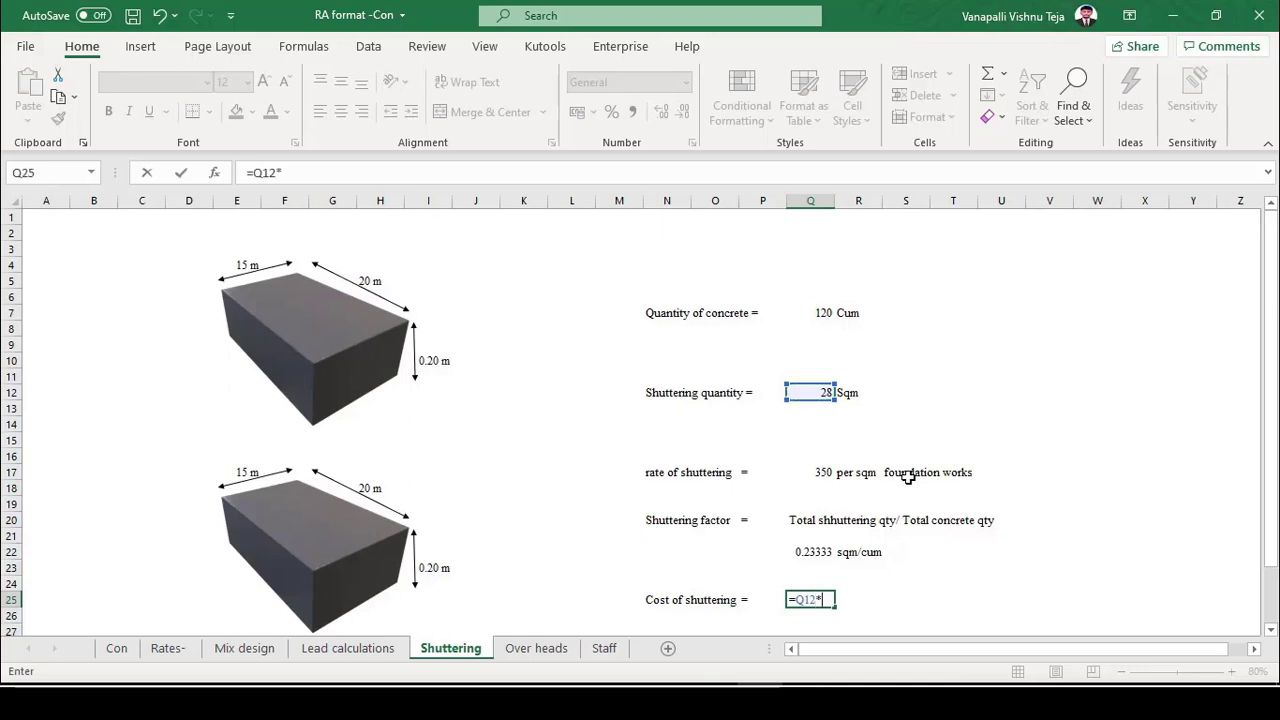
{"action": "left_click", "coordinate": [813, 470]}
{"action": "key", "text": "Return"}
Enter the unit "rs" in R25 beside the shuttering cost.
{"action": "key", "text": "Left"}
{"action": "key", "text": "Left"}
{"action": "key", "text": "Left"}
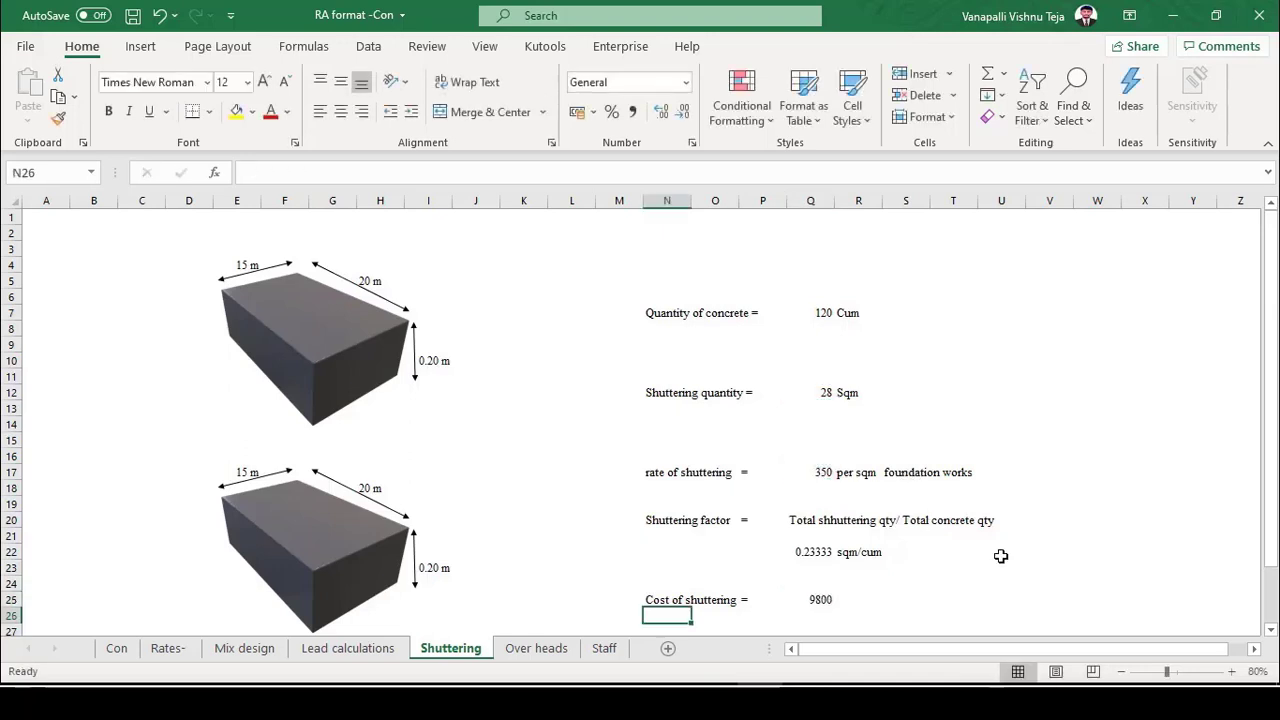
{"action": "key", "text": "Up"}
{"action": "key", "text": "Right"}
{"action": "key", "text": "Right"}
{"action": "key", "text": "Right"}
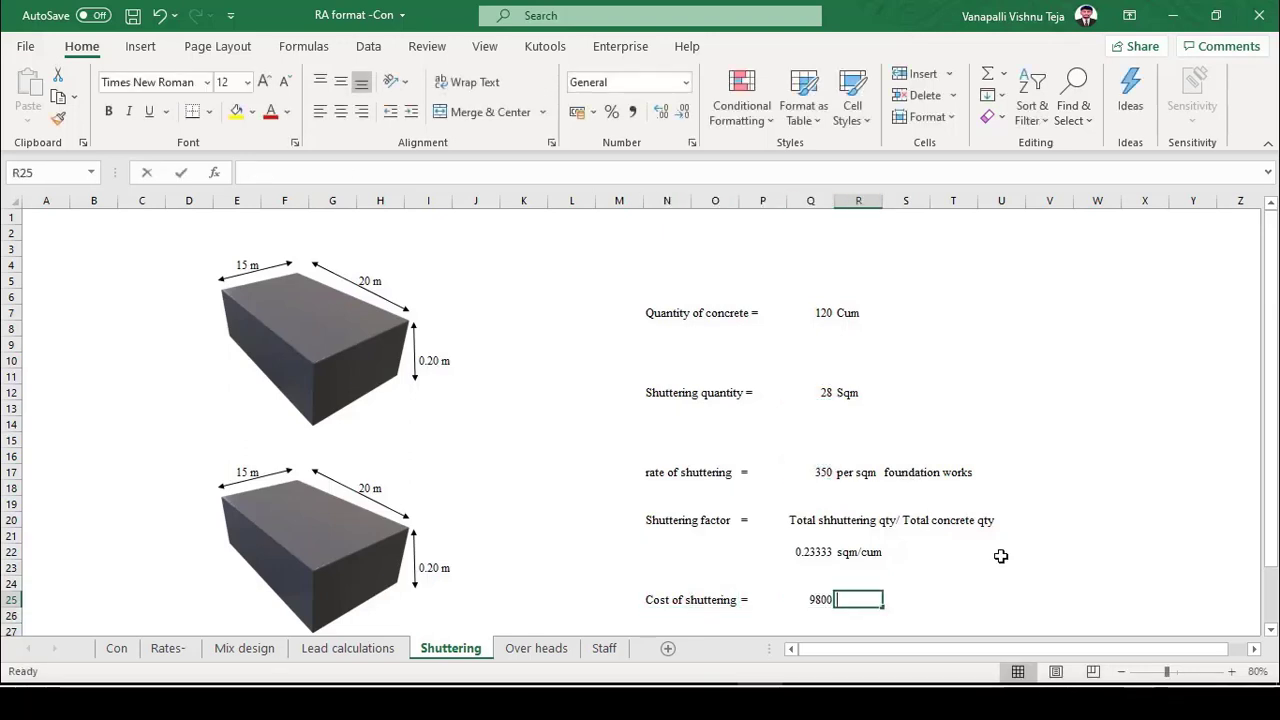
{"action": "type", "text": "rs4"}
{"action": "key", "text": "BackSpace"}
{"action": "key", "text": "Return"}
{"action": "key", "text": "Up"}
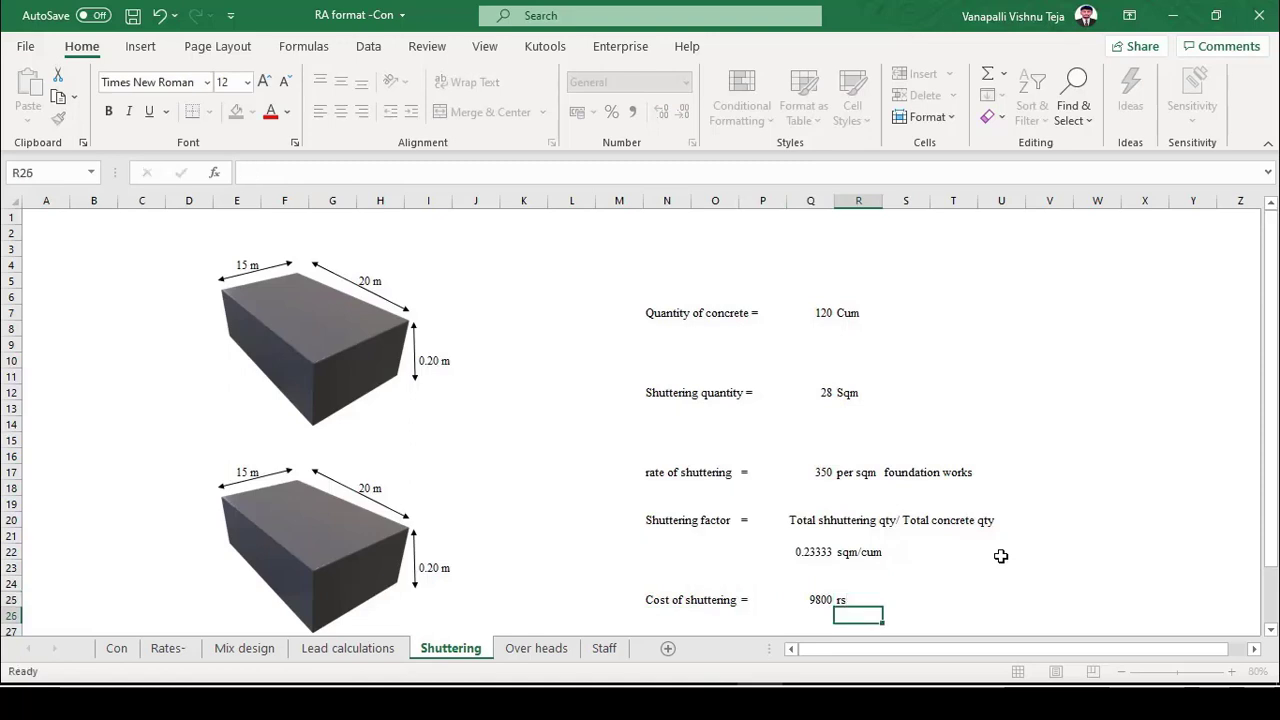
Format the shuttering cost in Q25 with a thousands separator and no decimals.
{"action": "key", "text": "Left"}
{"action": "key", "text": "ctrl+shift+1"}
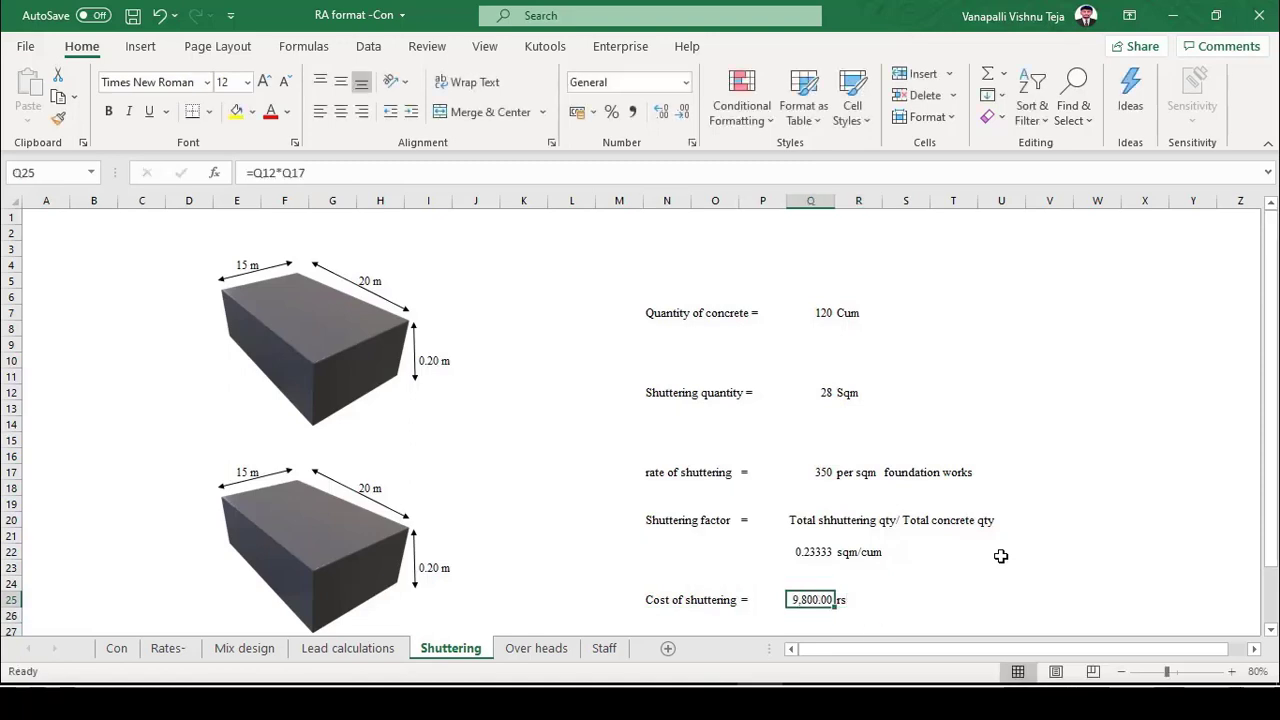
{"action": "key", "text": "ctrl+z"}
Calculate the shuttering cost in Q27 from the factor, concrete quantity and shuttering rate, =Q22*Q7*Q17.
{"action": "key", "text": "Down"}
{"action": "key", "text": "Down"}
{"action": "scroll", "coordinate": [808, 451], "scroll_direction": "down", "scroll_amount": 2}
{"action": "type", "text": "="}
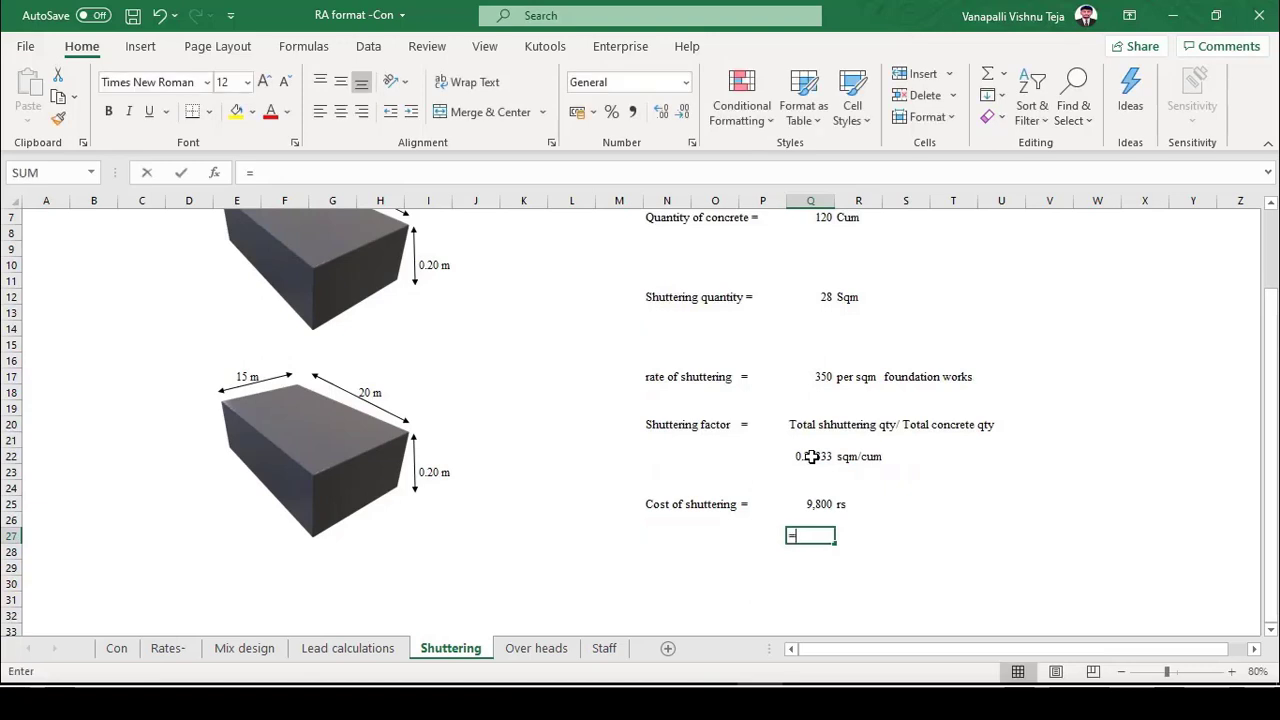
{"action": "left_click", "coordinate": [810, 456]}
{"action": "type", "text": "*"}
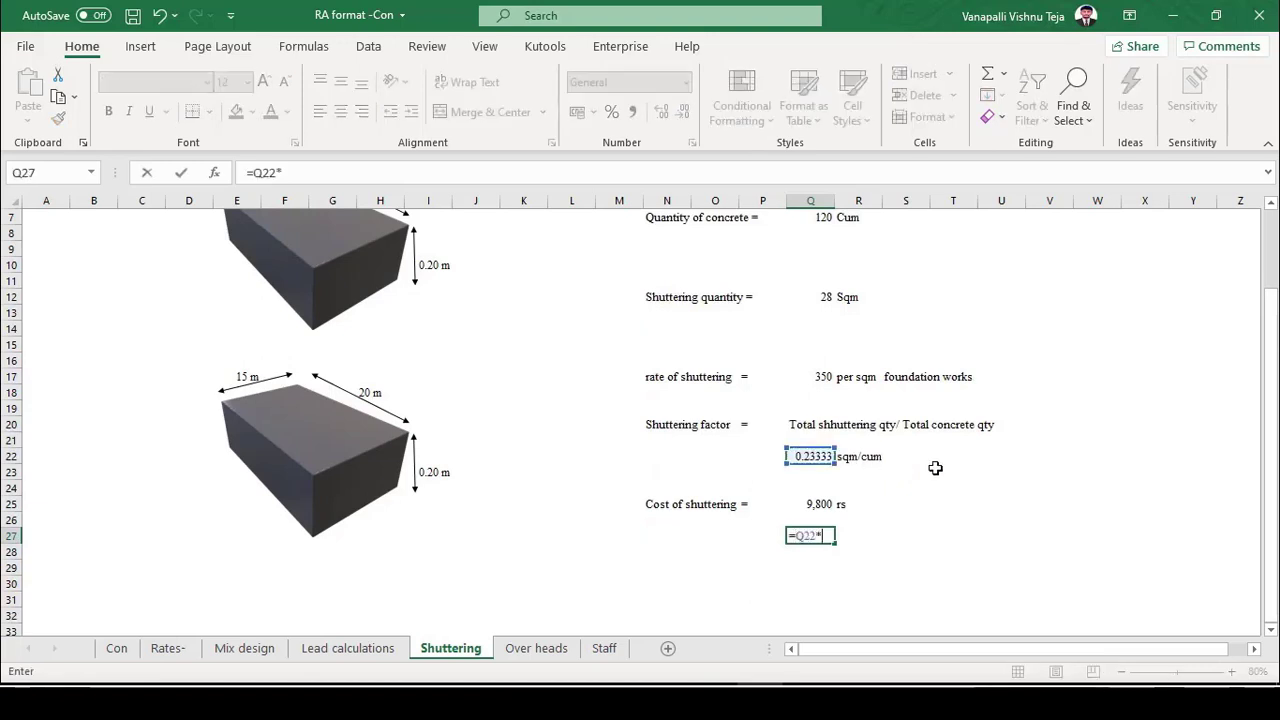
{"action": "left_click", "coordinate": [821, 221]}
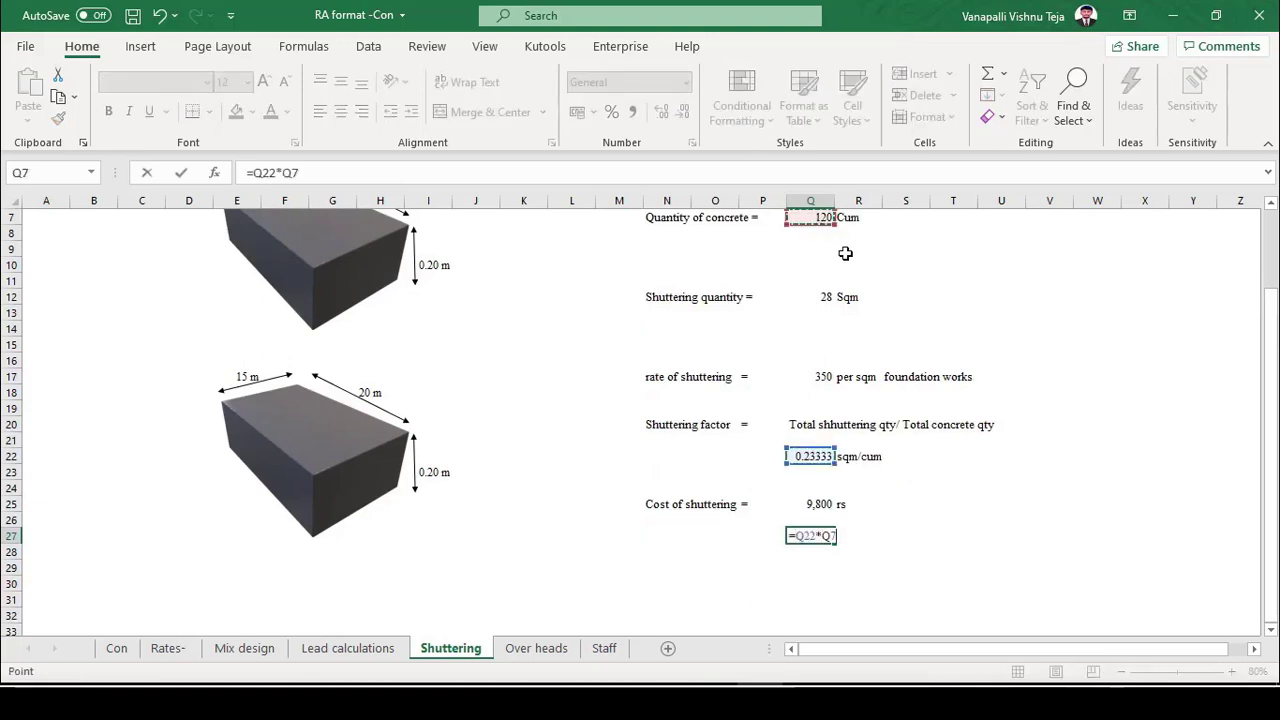
{"action": "type", "text": "*"}
{"action": "left_click", "coordinate": [804, 377]}
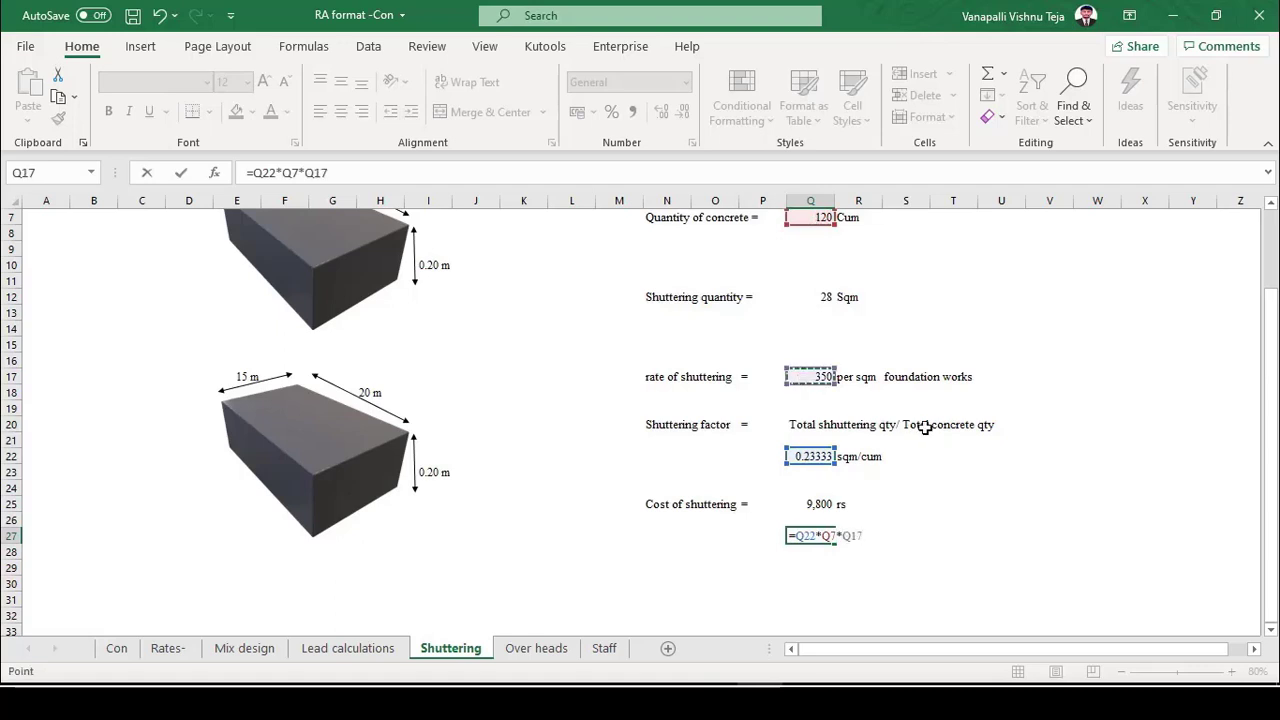
{"action": "key", "text": "Return"}
Enter the unit "rs" in R27 and check the formula behind the cost in Q25.
{"action": "key", "text": "Up"}
{"action": "key", "text": "Right"}
{"action": "type", "text": "rs"}
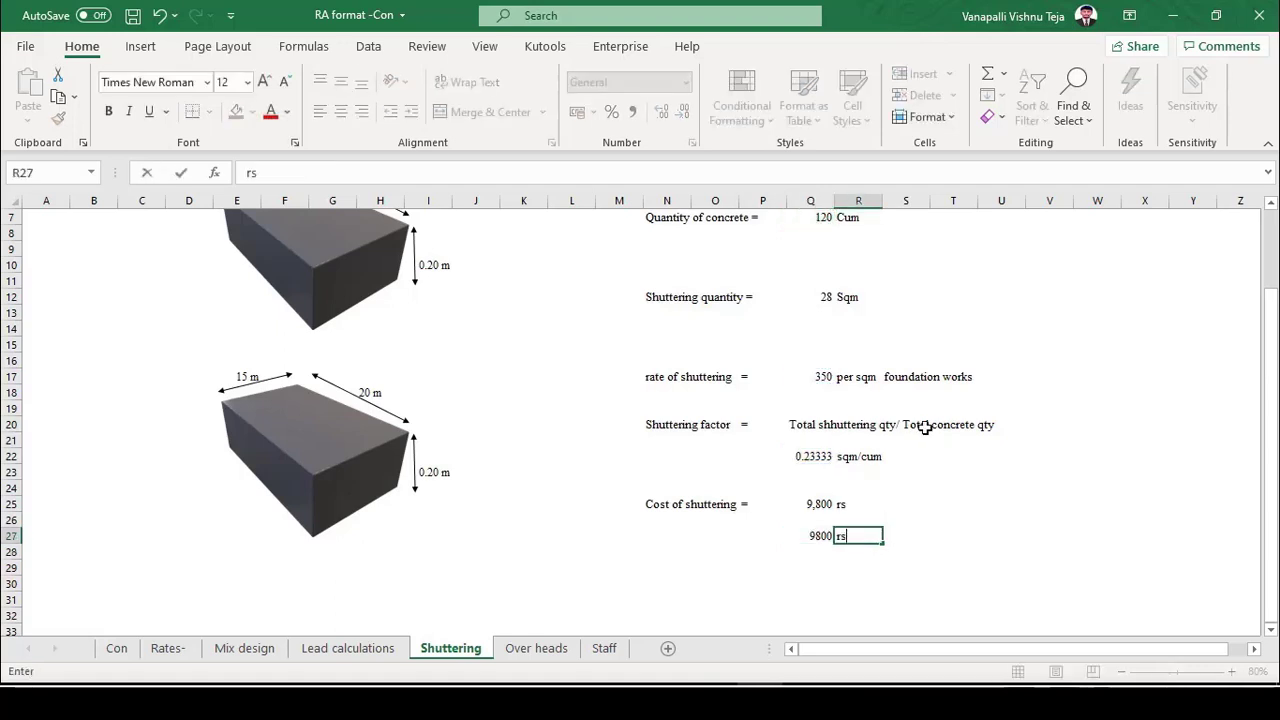
{"action": "key", "text": "Return"}
{"action": "key", "text": "Left"}
{"action": "key", "text": "Up"}
{"action": "key", "text": "Up"}
{"action": "key", "text": "Up"}
{"action": "key", "text": "F2"}
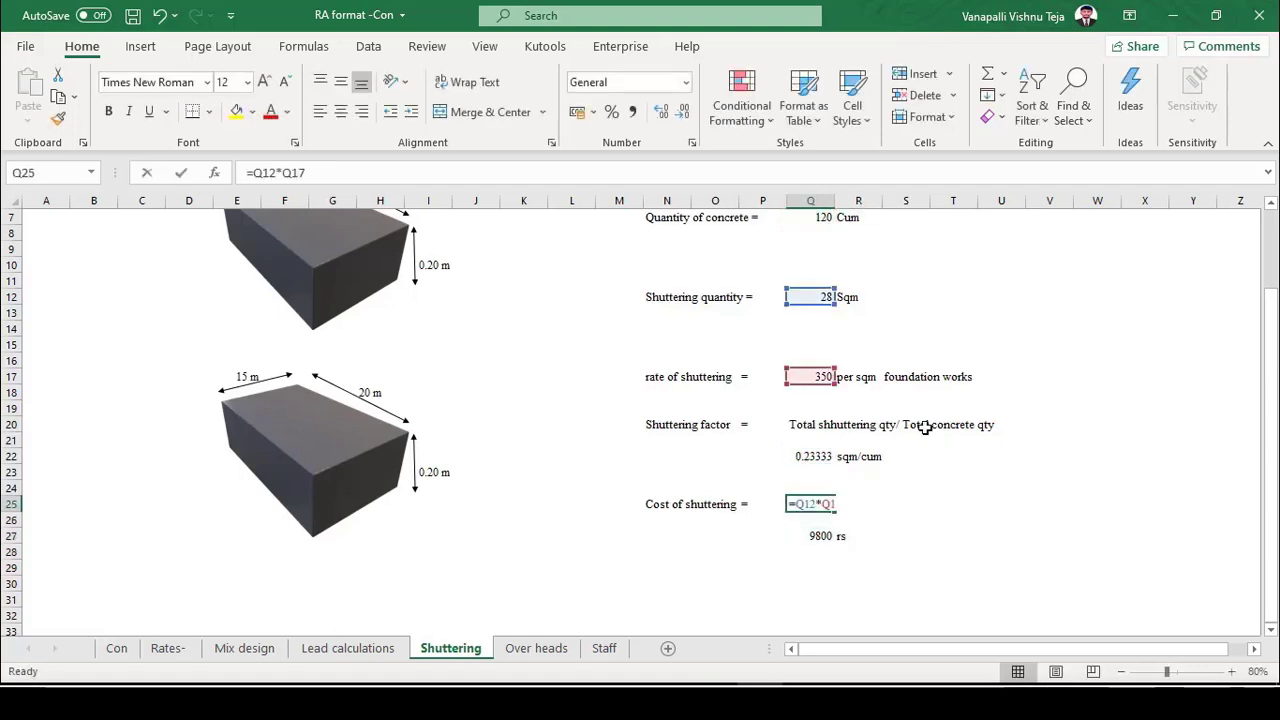
{"action": "key", "text": "Escape"}
Save the workbook and highlight the factor-based shuttering cost in Q27 with a yellow fill.
{"action": "left_click", "coordinate": [953, 551]}
{"action": "key", "text": "ctrl+s"}
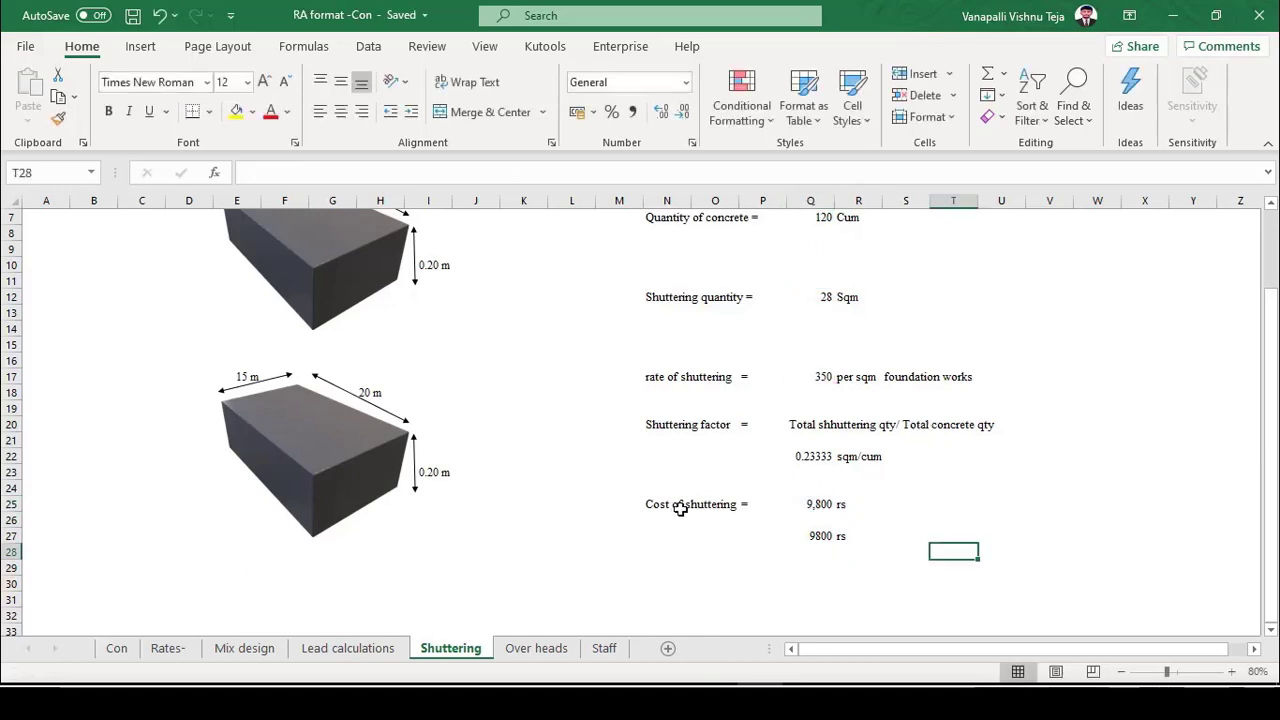
{"action": "left_click_drag", "start_coordinate": [675, 506], "coordinate": [878, 551]}
{"action": "left_click", "coordinate": [810, 536]}
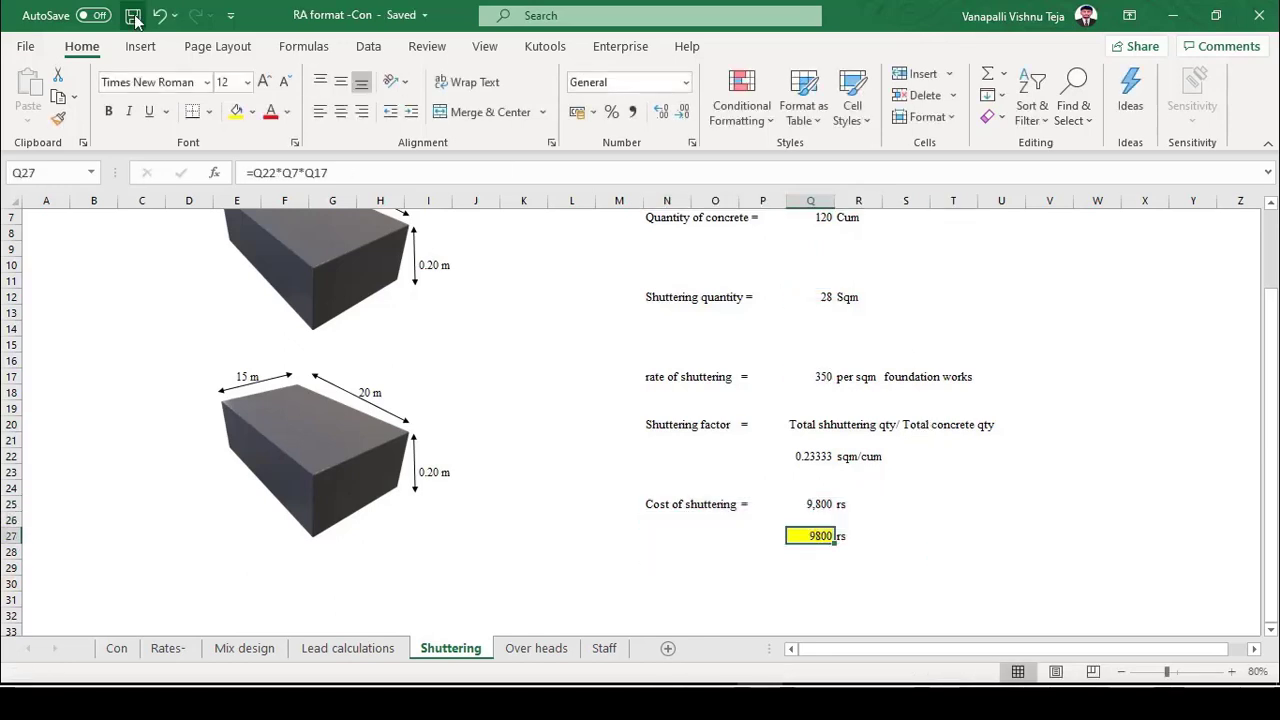
On the Con sheet, calculate the shuttering cost in G20 as 4% of the basic cost, =G19*4%.
{"action": "left_click", "coordinate": [116, 648]}
{"action": "left_click", "coordinate": [716, 595]}
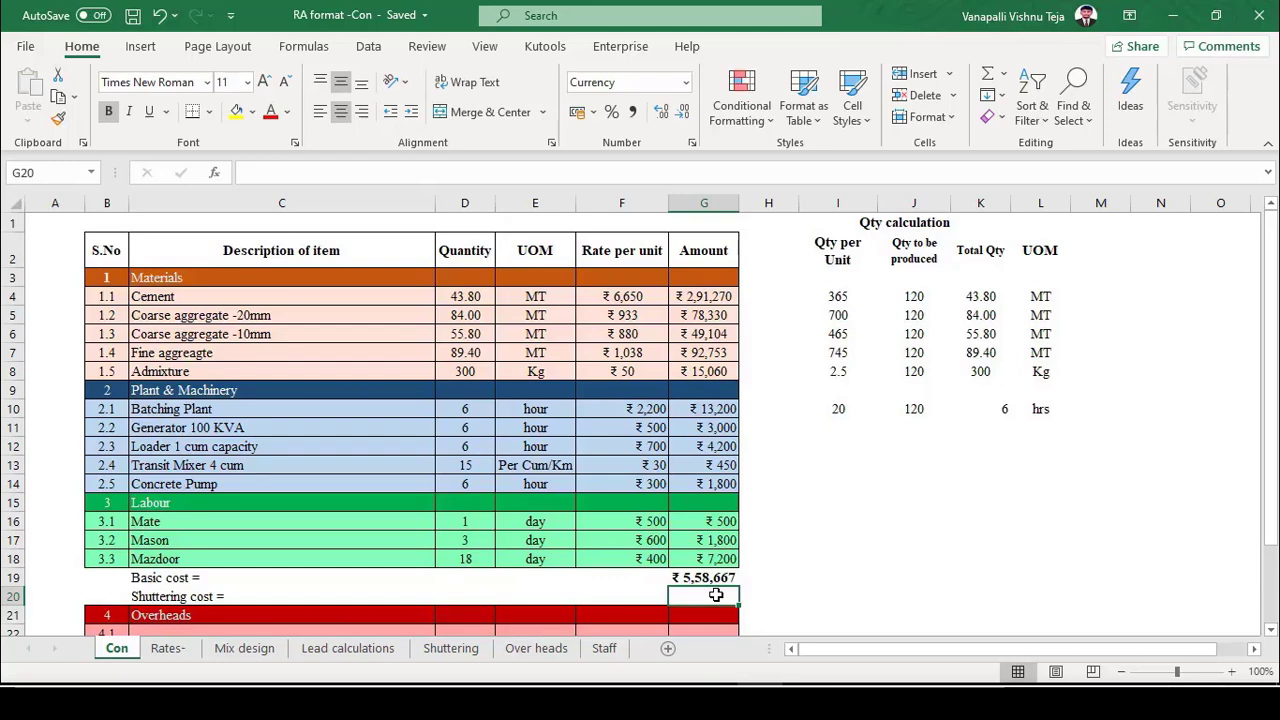
{"action": "type", "text": "="}
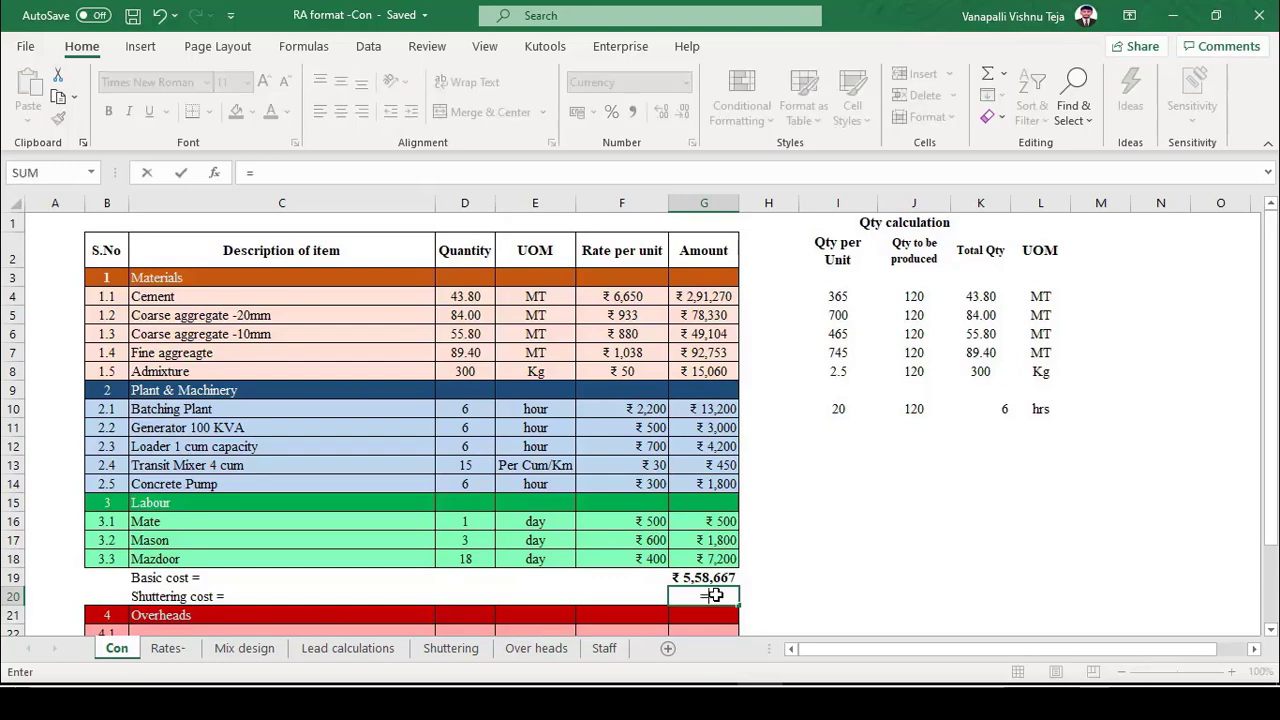
{"action": "key", "text": "Up"}
{"action": "type", "text": "*4"}
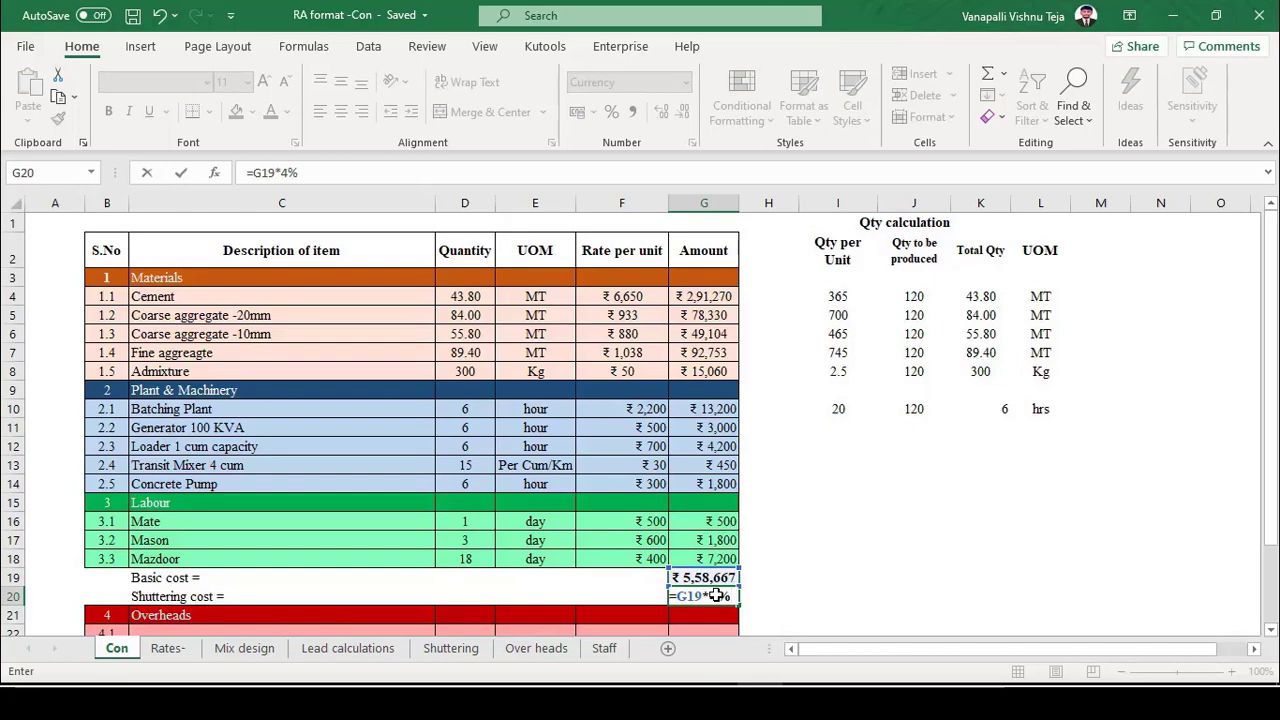
{"action": "type", "text": "%"}
{"action": "left_click", "coordinate": [181, 172]}
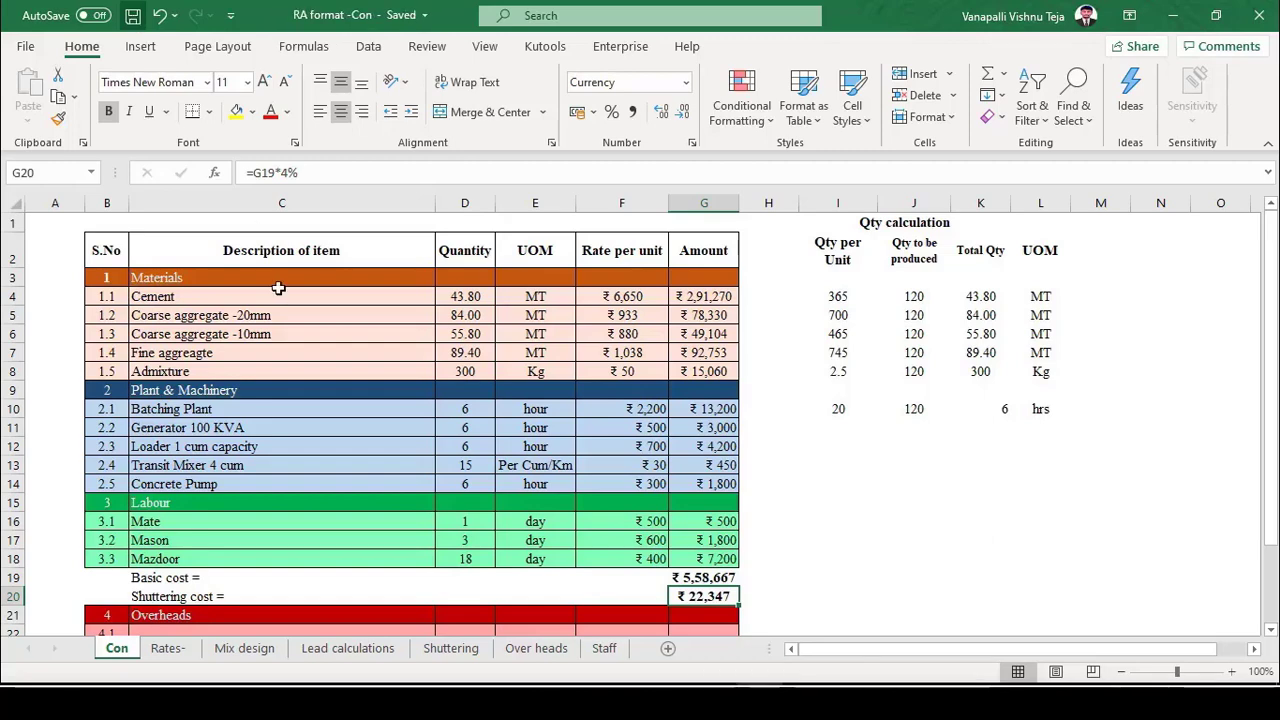
Look over the Overheads section of the Con sheet and select the overhead items E4:E13 on the Over heads sheet.
{"action": "scroll", "coordinate": [366, 349], "scroll_direction": "down", "scroll_amount": 3}
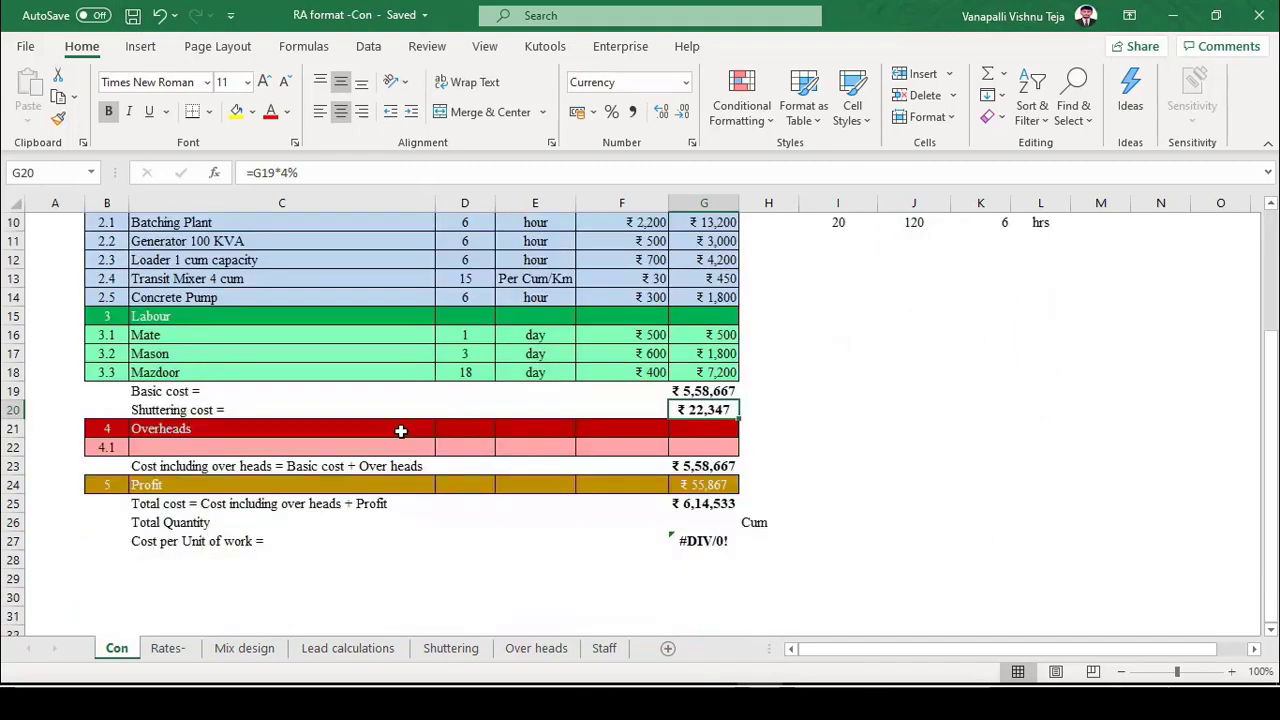
{"action": "left_click", "coordinate": [536, 650]}
{"action": "left_click_drag", "start_coordinate": [377, 278], "coordinate": [390, 445]}
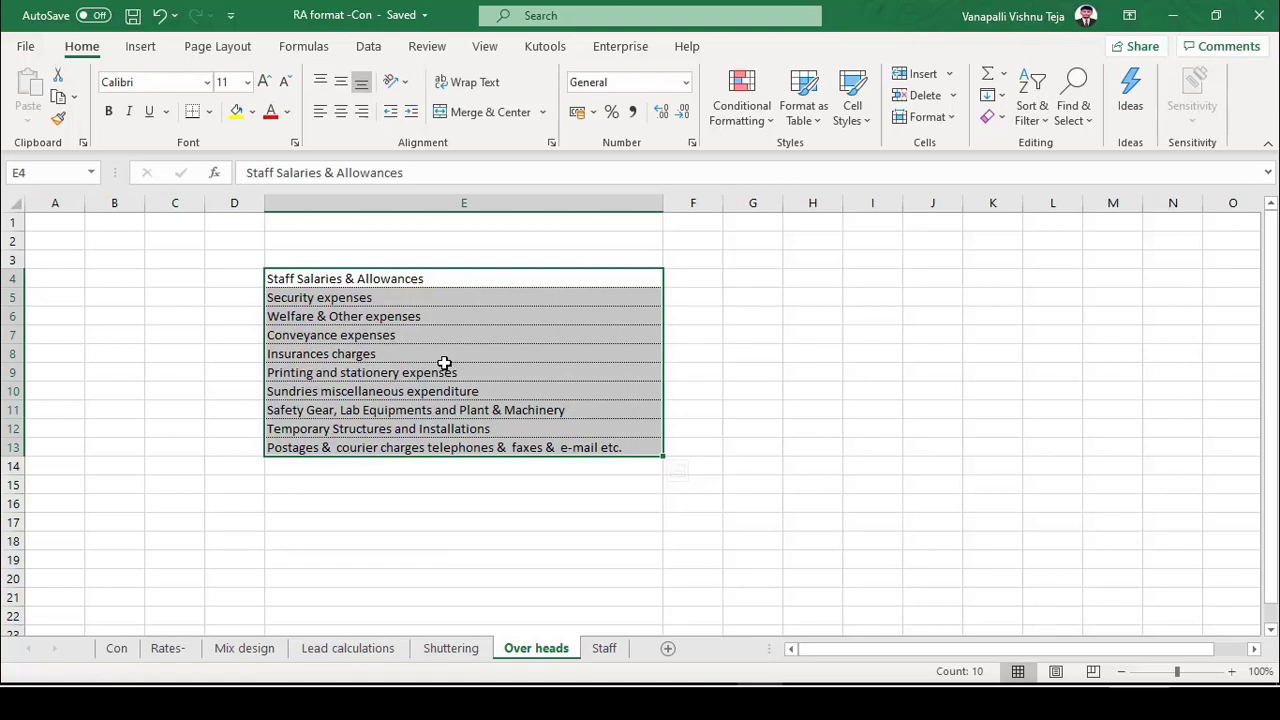
On the Staff sheet, review the designations, staff numbers, project duration and monthly compensation, and check the total cost formula in G3.
{"action": "left_click", "coordinate": [604, 649]}
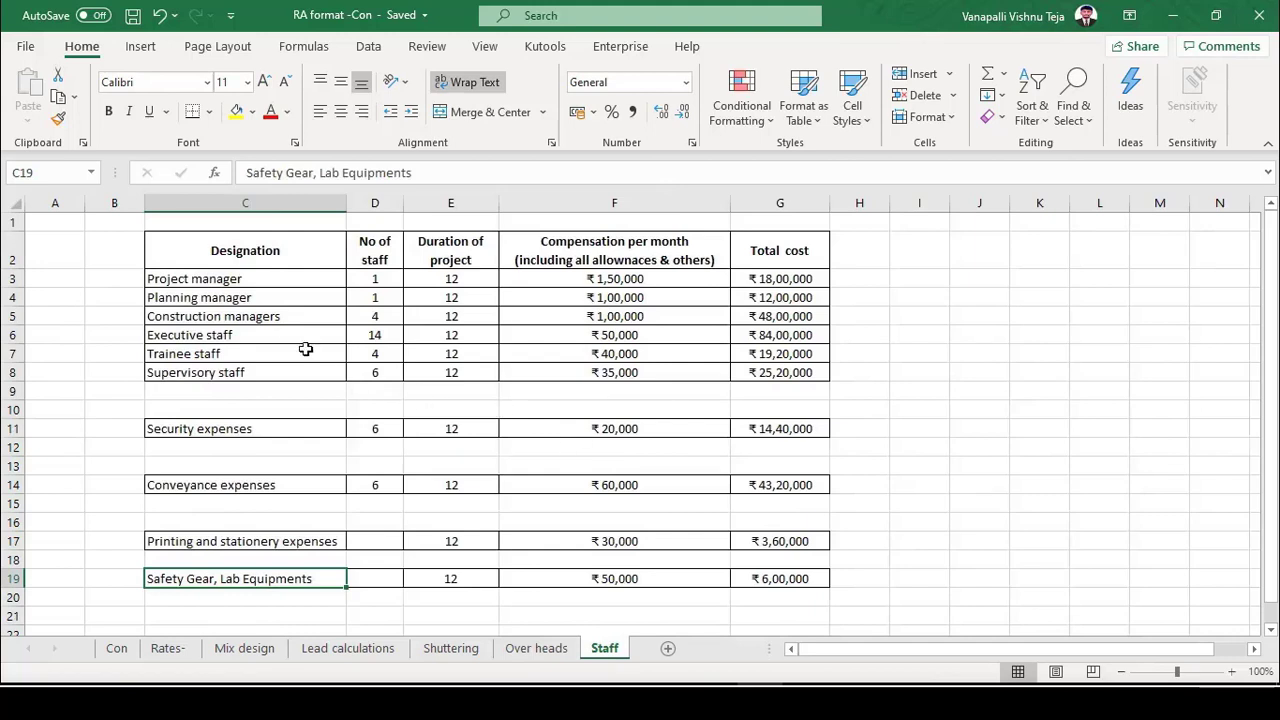
{"action": "left_click_drag", "start_coordinate": [262, 282], "coordinate": [269, 371]}
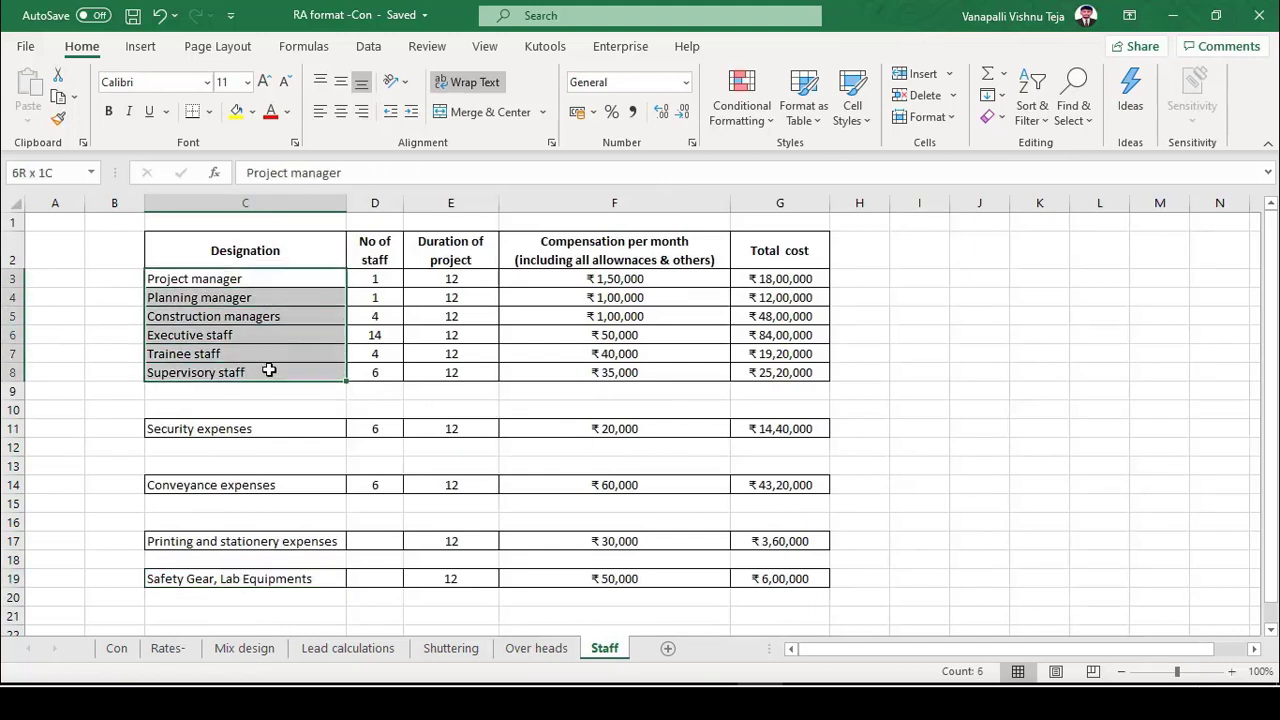
{"action": "left_click", "coordinate": [266, 252]}
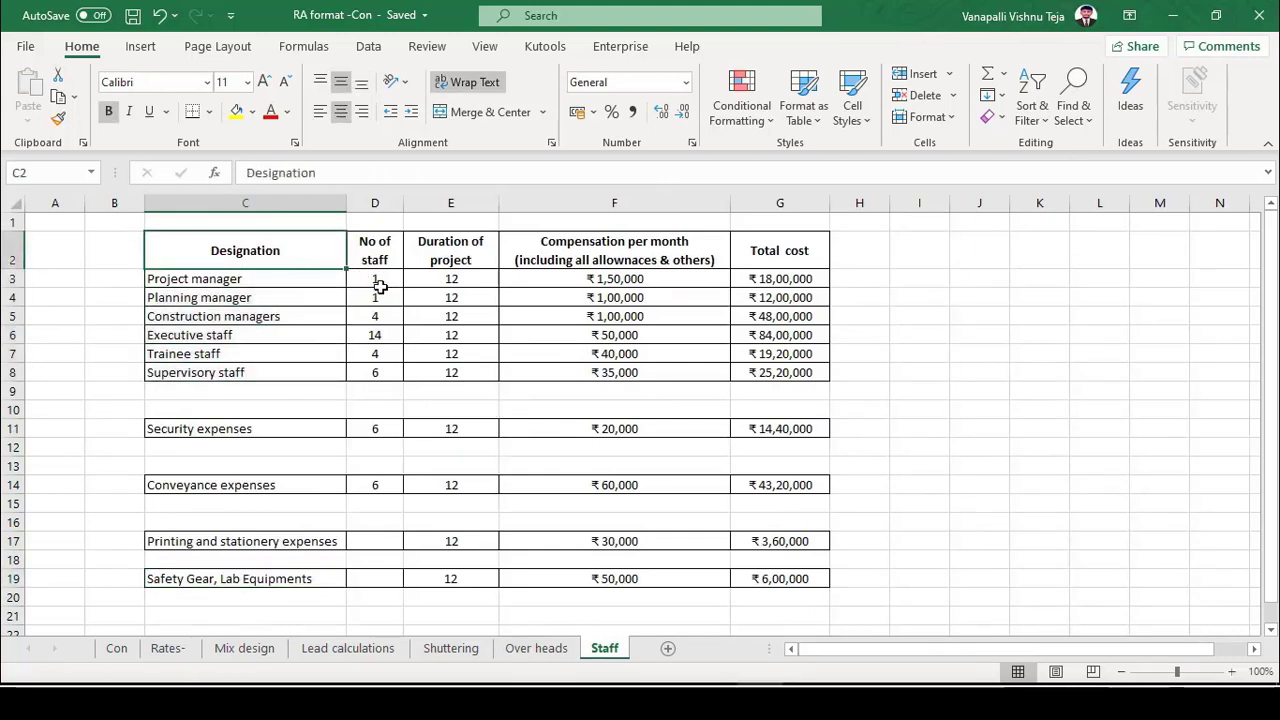
{"action": "left_click_drag", "start_coordinate": [380, 287], "coordinate": [382, 374]}
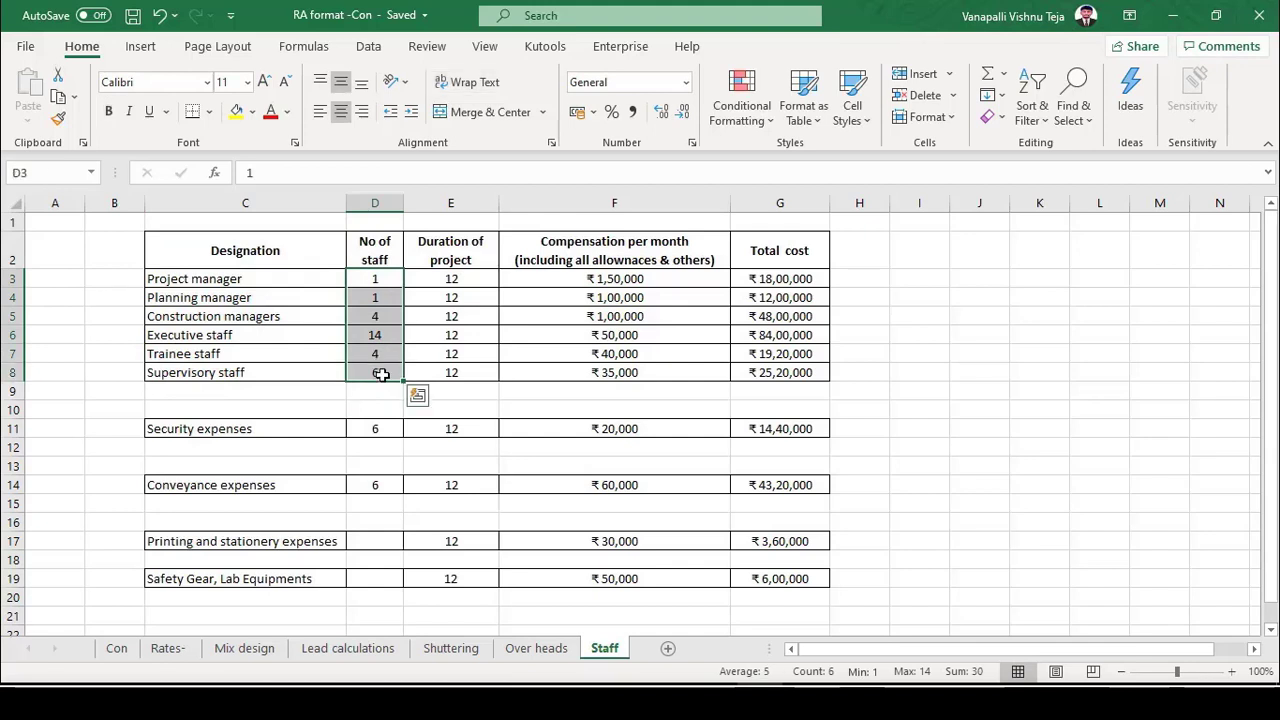
{"action": "left_click", "coordinate": [458, 281]}
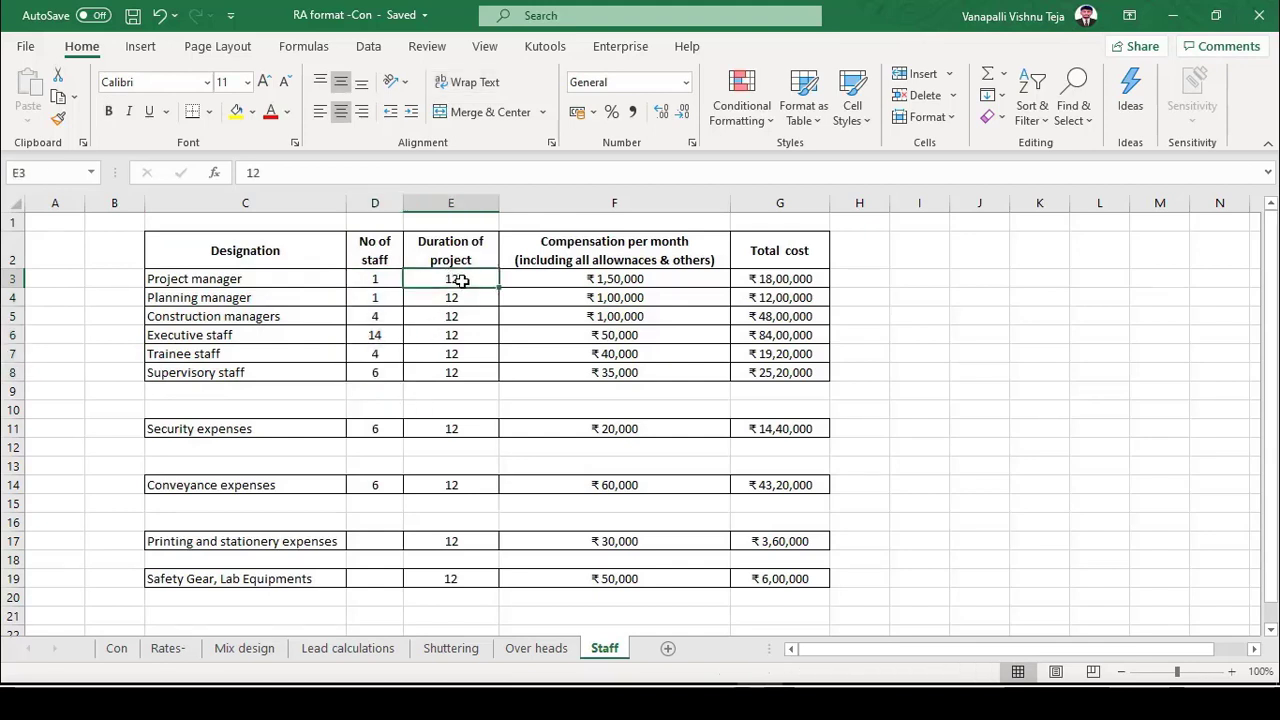
{"action": "left_click", "coordinate": [597, 281]}
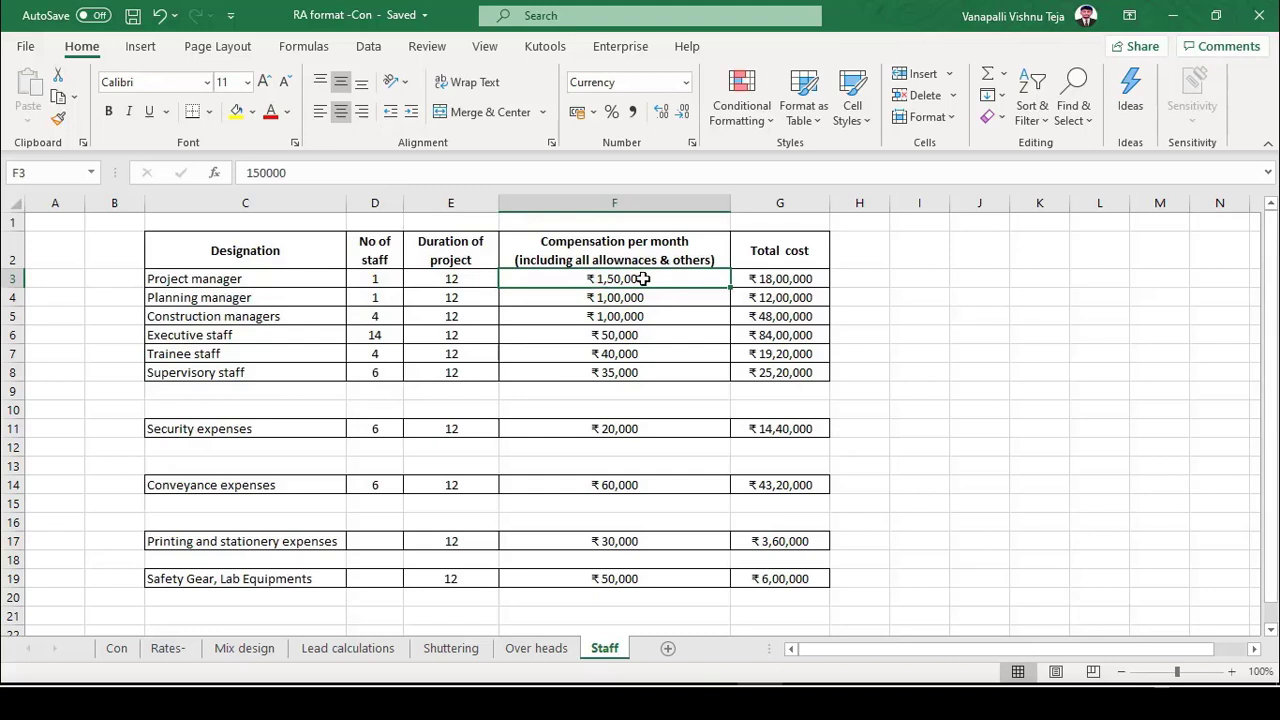
{"action": "double_click", "coordinate": [776, 279]}
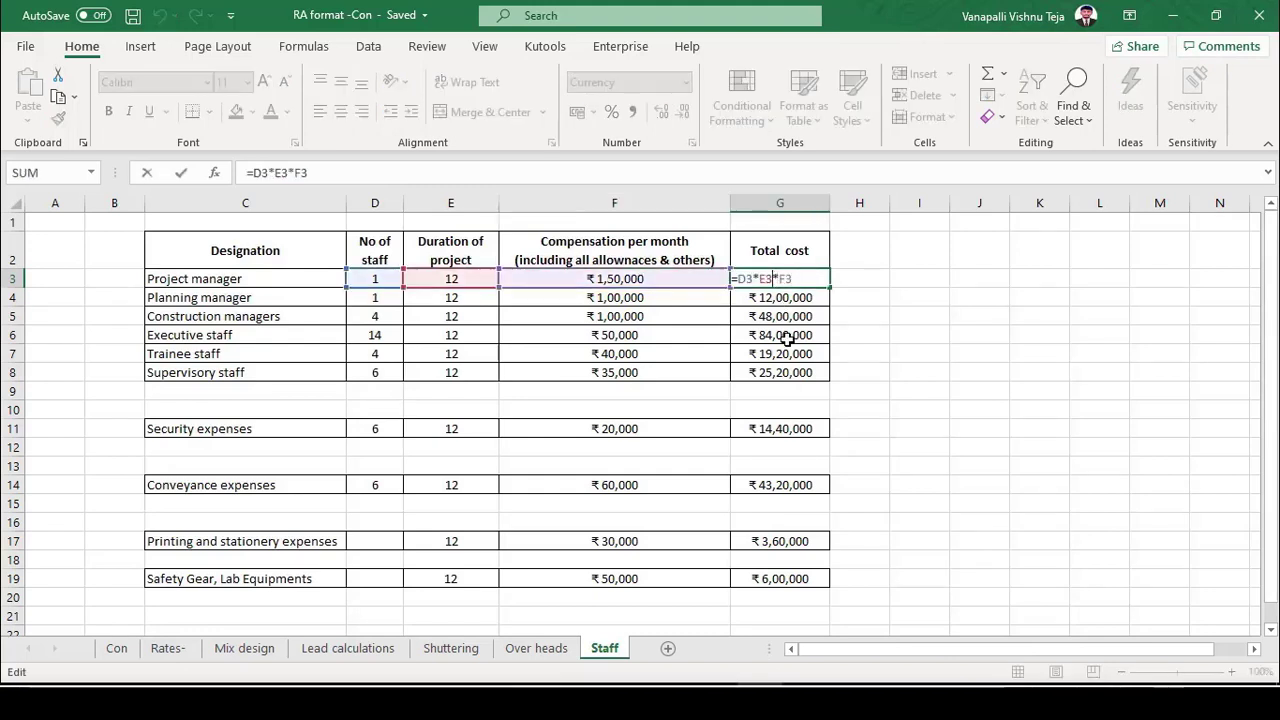
{"action": "key", "text": "Escape"}
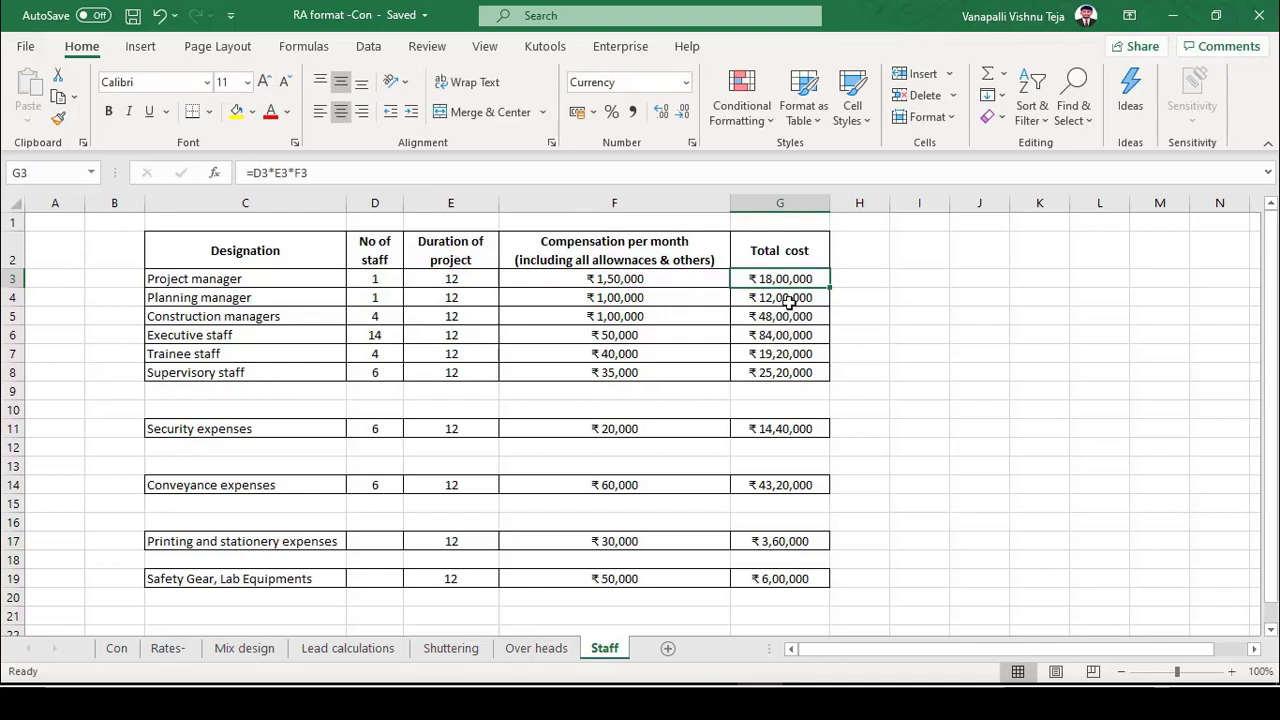
Trace the project manager's total cost in G3 back to D3, E3 and F3, and select the staff totals G3:G8.
{"action": "left_click_drag", "start_coordinate": [776, 280], "coordinate": [778, 336]}
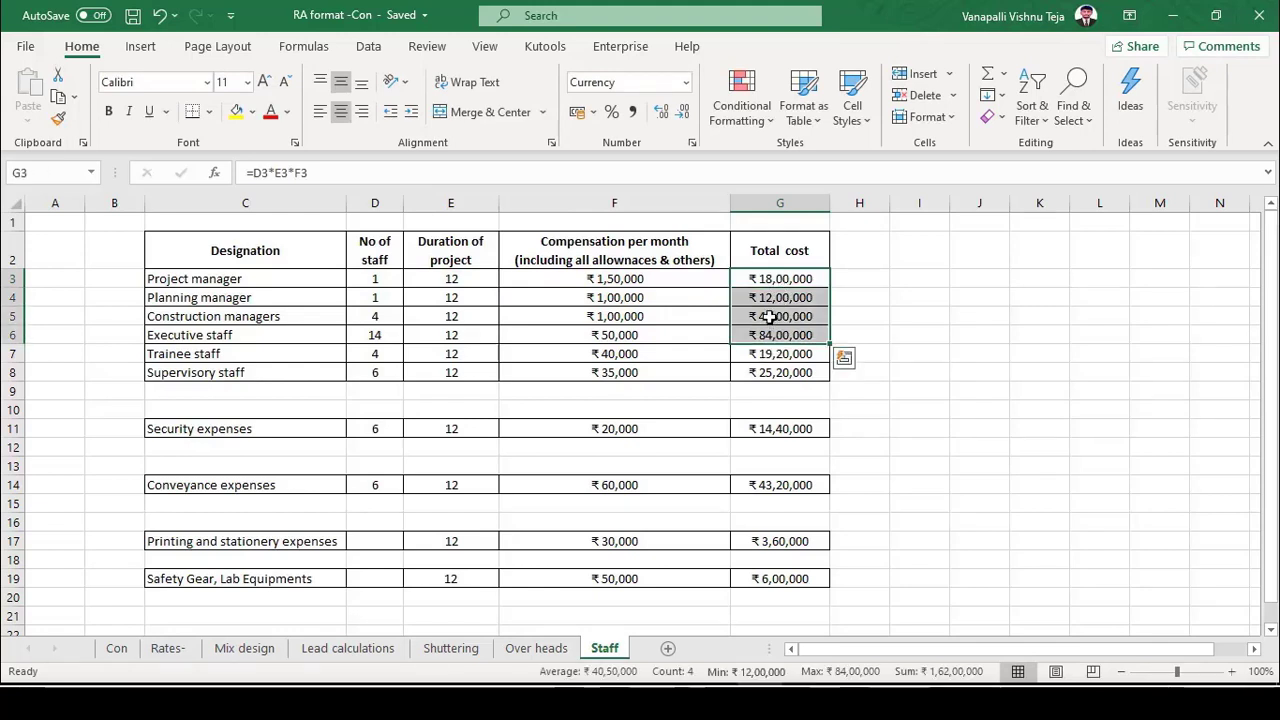
{"action": "double_click", "coordinate": [776, 282]}
{"action": "key", "text": "Escape"}
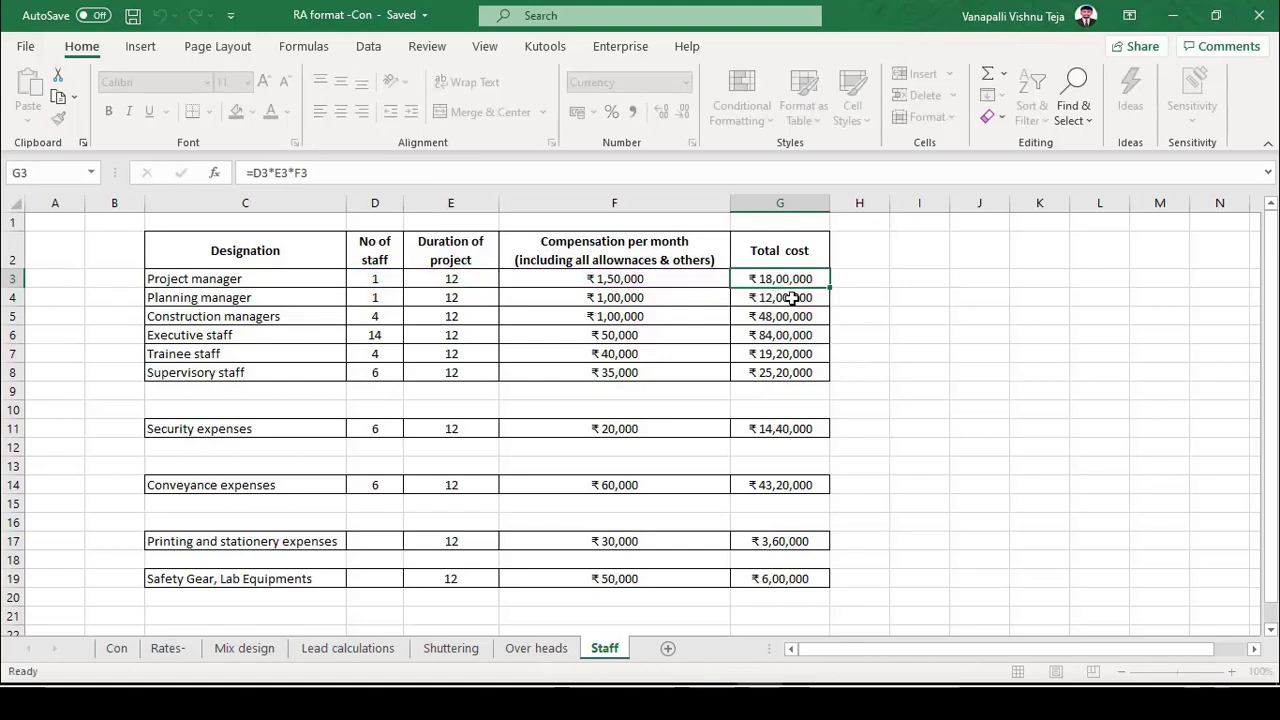
{"action": "left_click", "coordinate": [378, 280]}
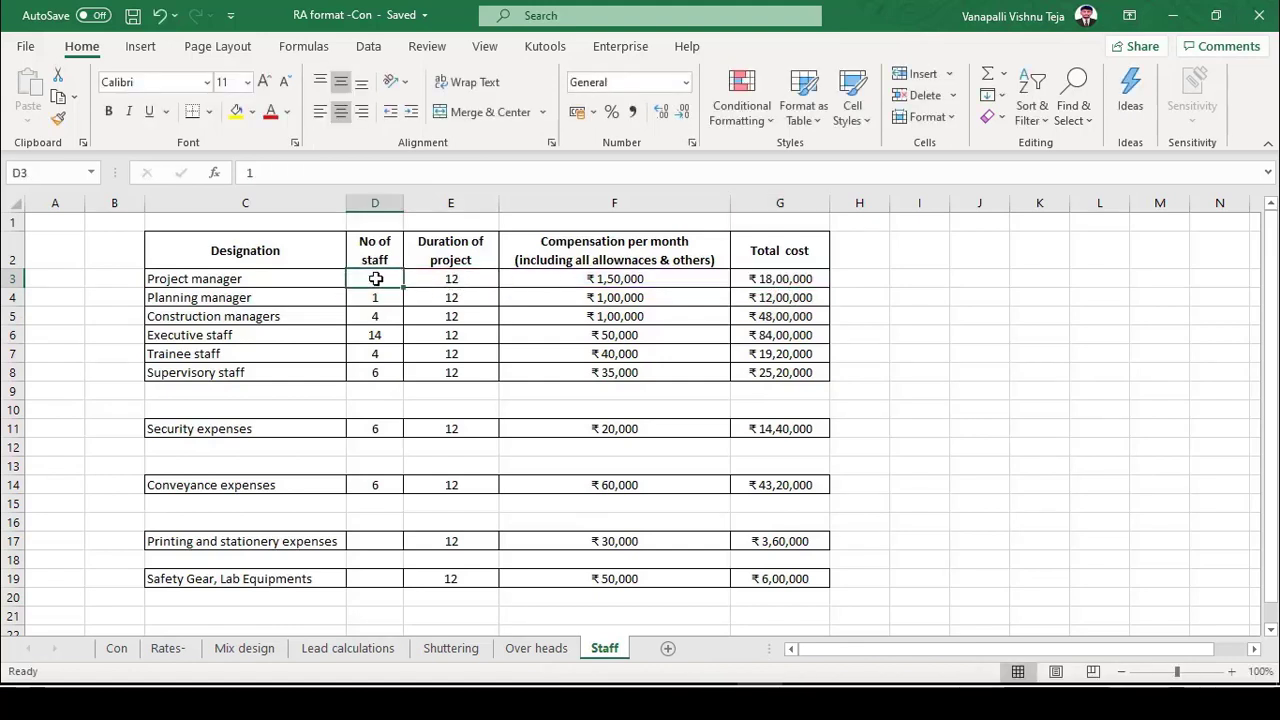
{"action": "left_click", "coordinate": [436, 284]}
{"action": "left_click", "coordinate": [614, 278]}
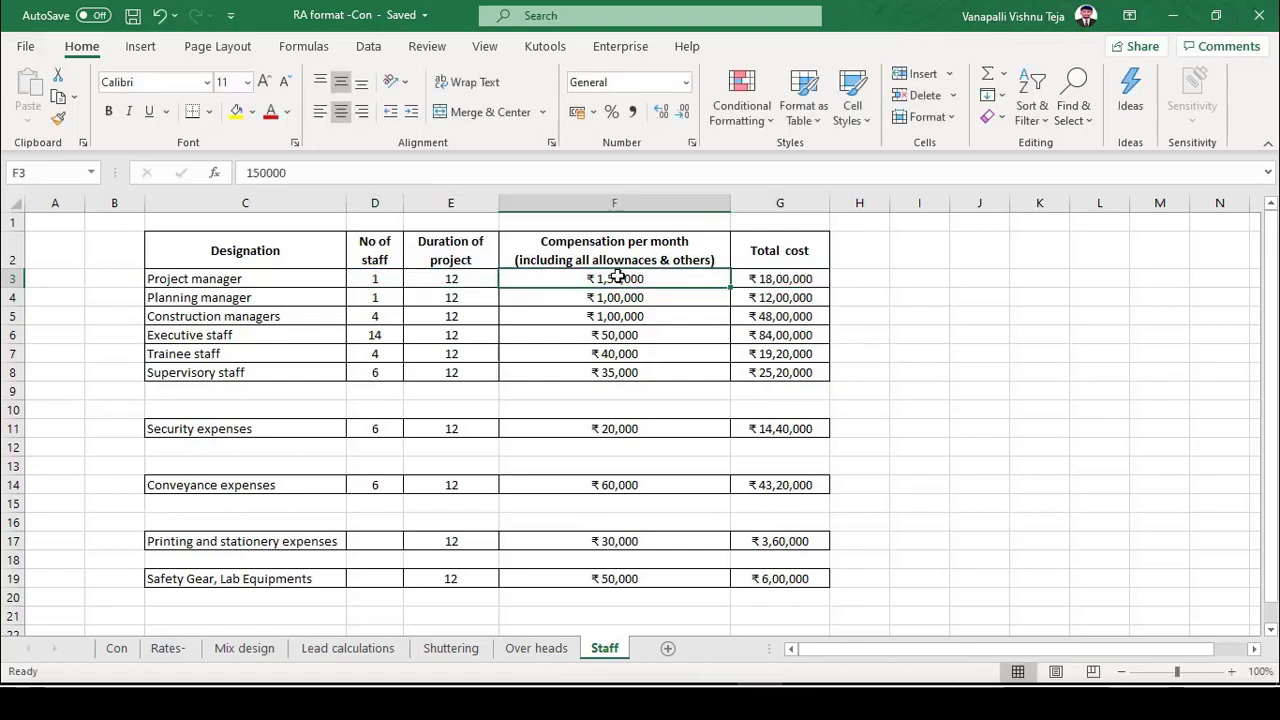
{"action": "left_click", "coordinate": [805, 280]}
{"action": "double_click", "coordinate": [805, 280]}
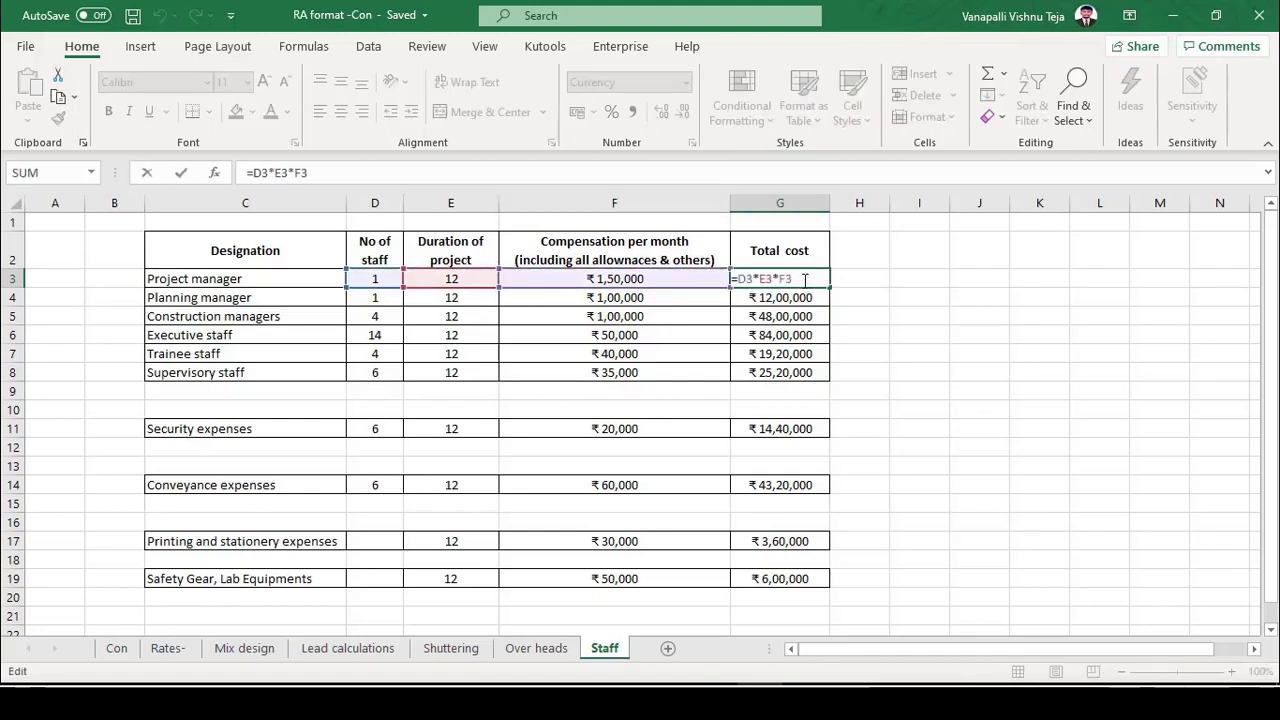
{"action": "key", "text": "Escape"}
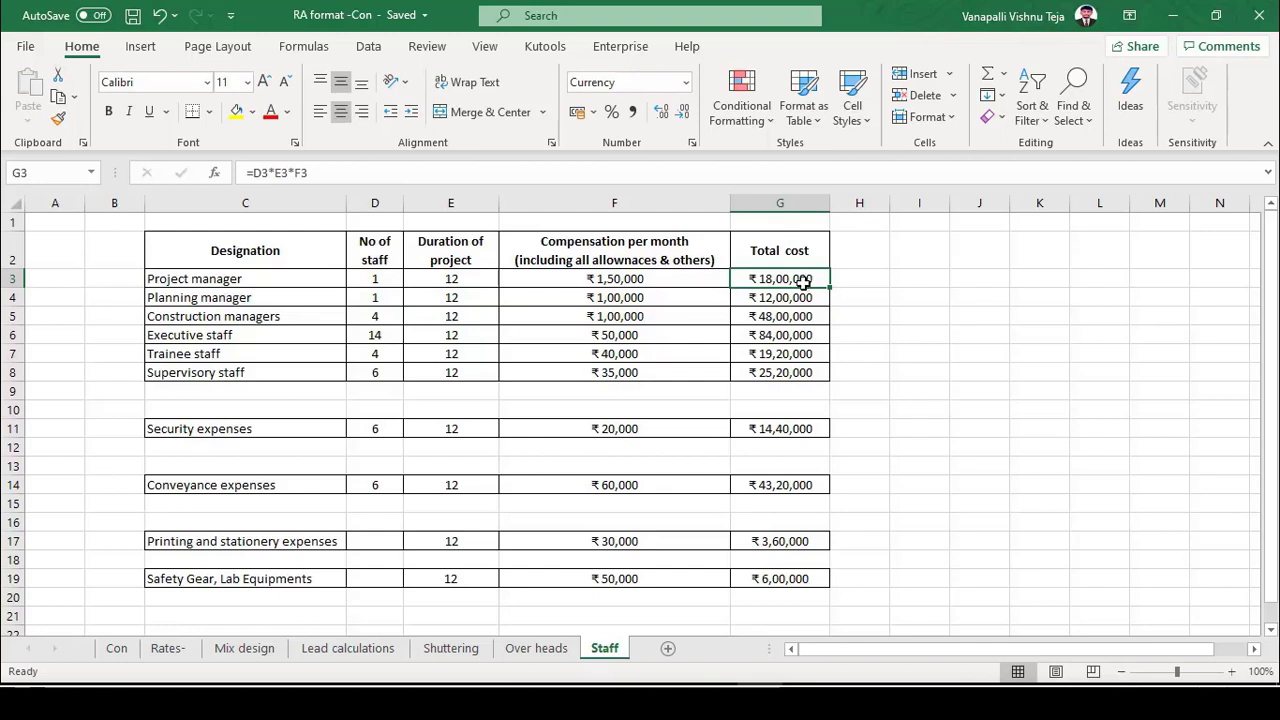
{"action": "left_click_drag", "start_coordinate": [805, 282], "coordinate": [802, 386]}
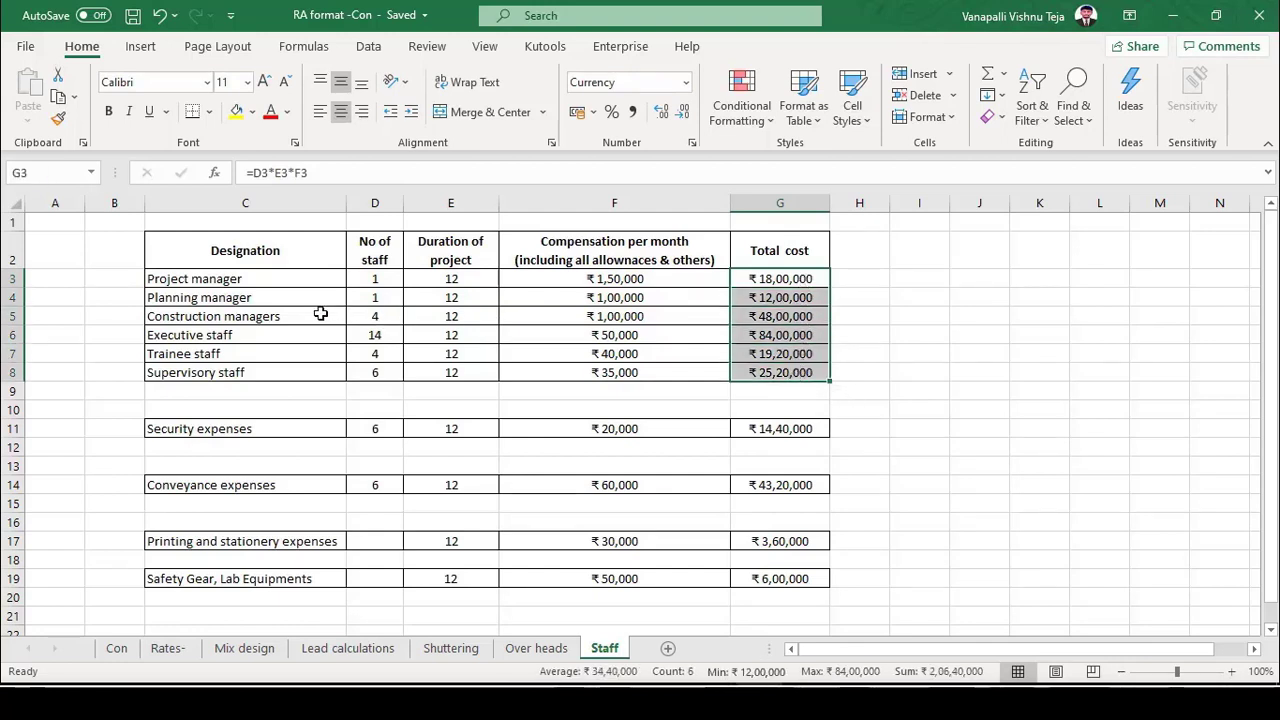
Review the security expenses in row 11, check the total cost formula in G11, and save the workbook.
{"action": "left_click", "coordinate": [288, 445]}
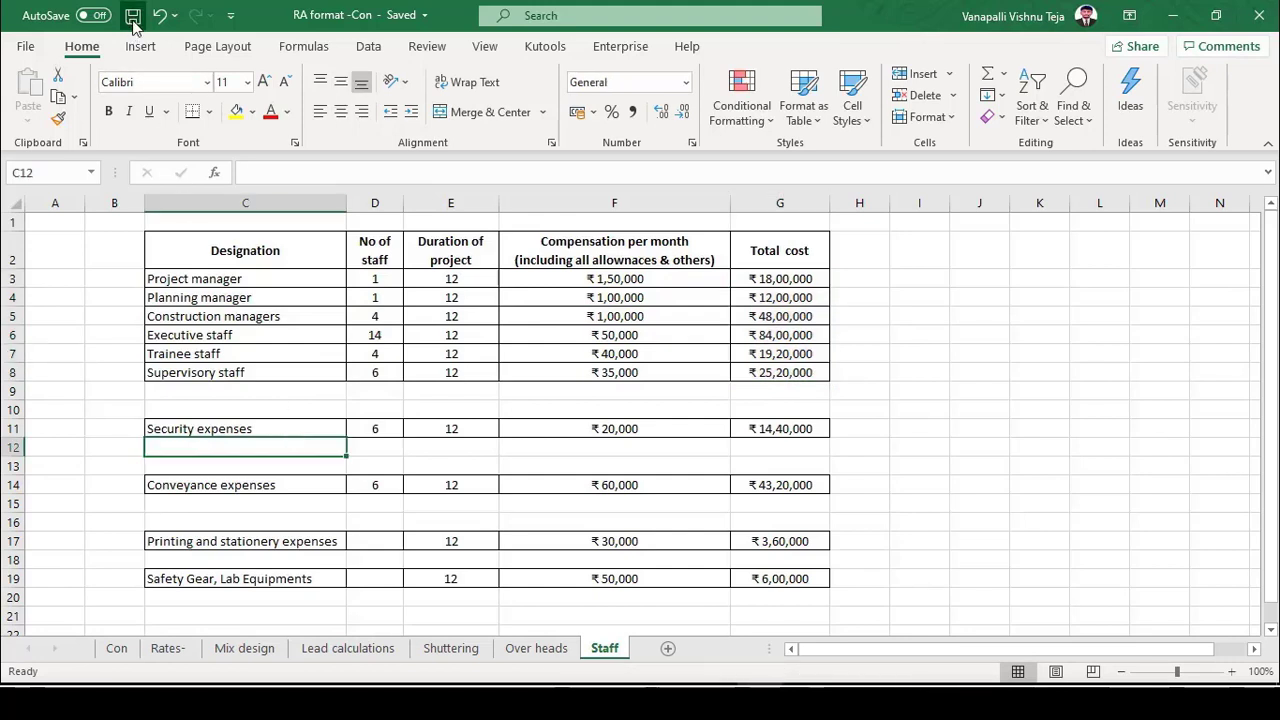
{"action": "left_click", "coordinate": [381, 431]}
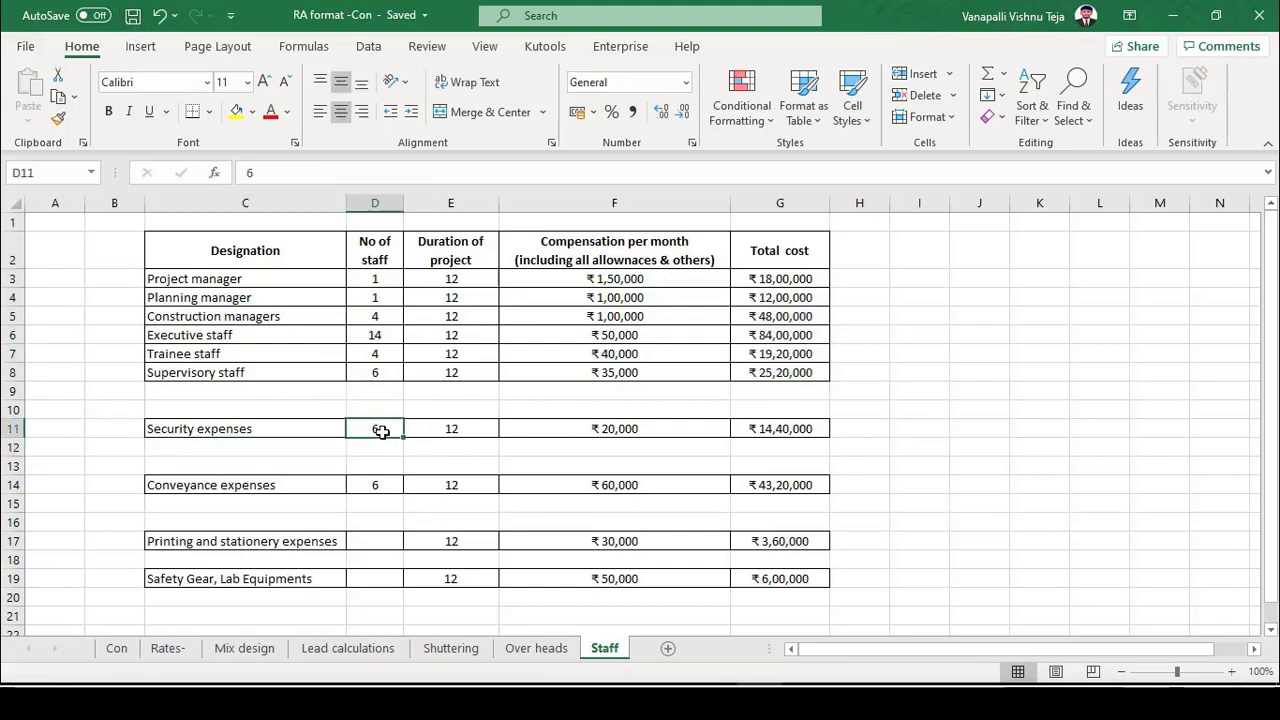
{"action": "left_click", "coordinate": [465, 428]}
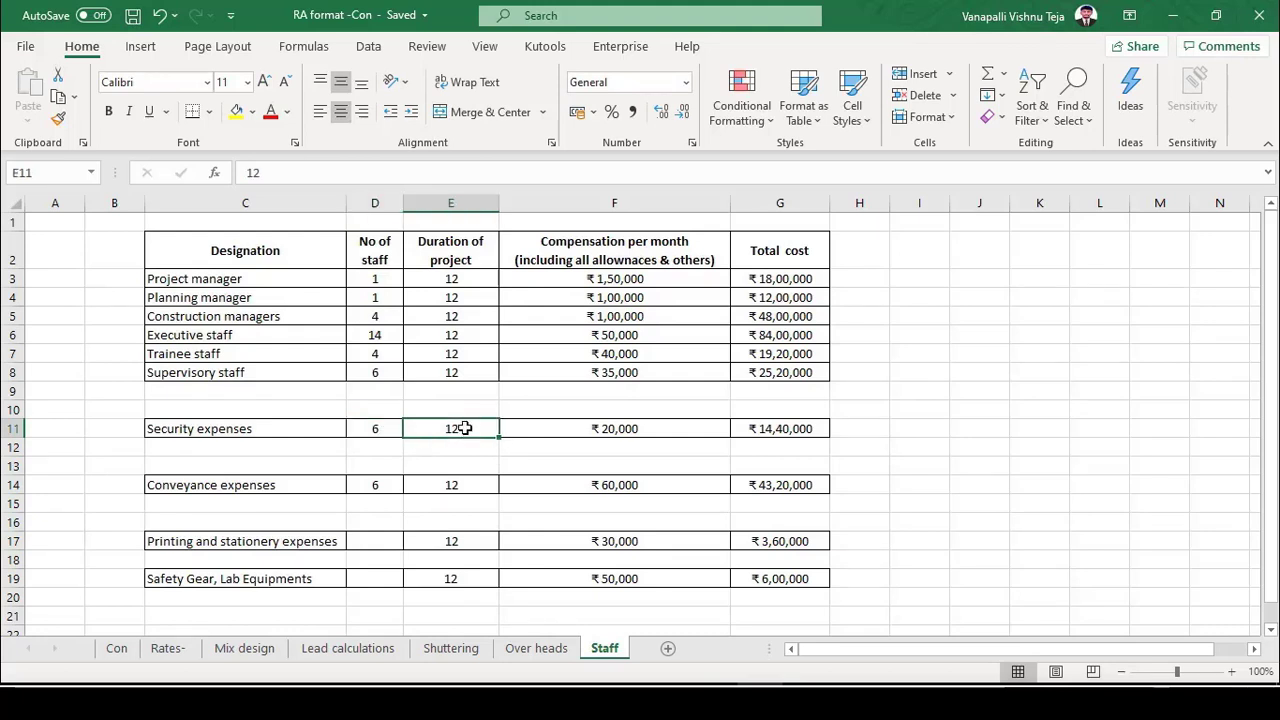
{"action": "left_click", "coordinate": [656, 427]}
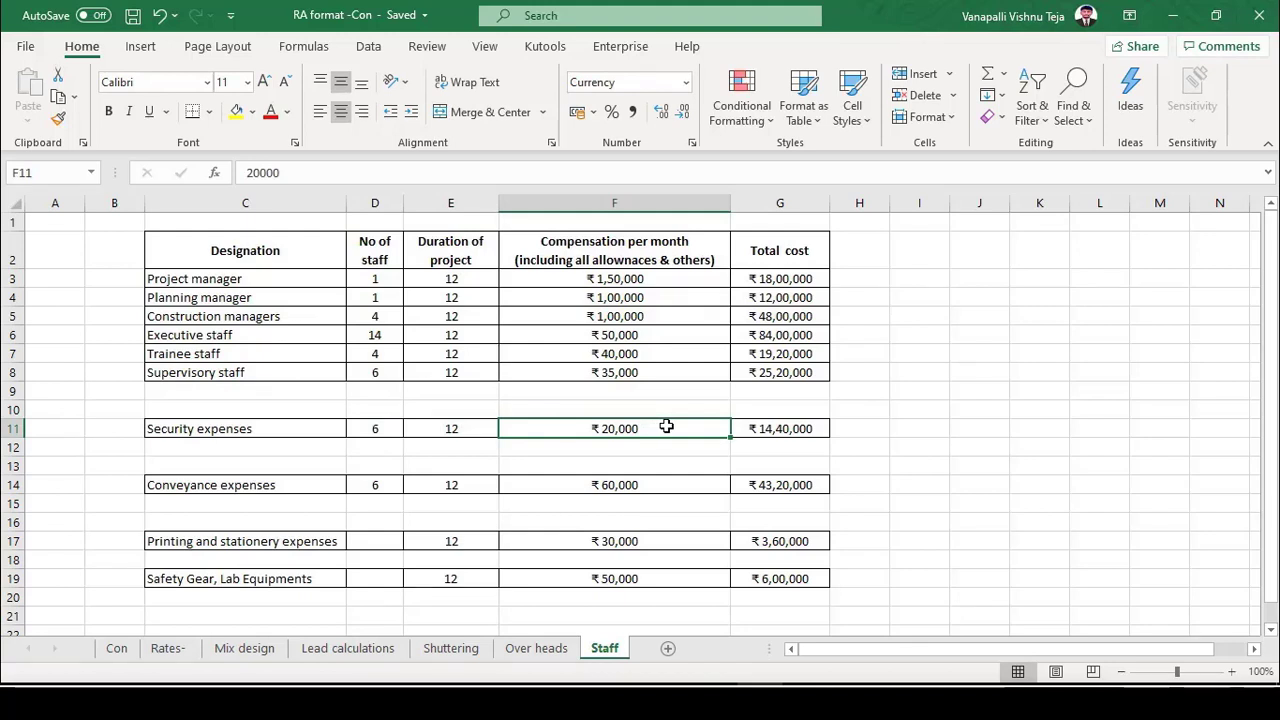
{"action": "double_click", "coordinate": [778, 431]}
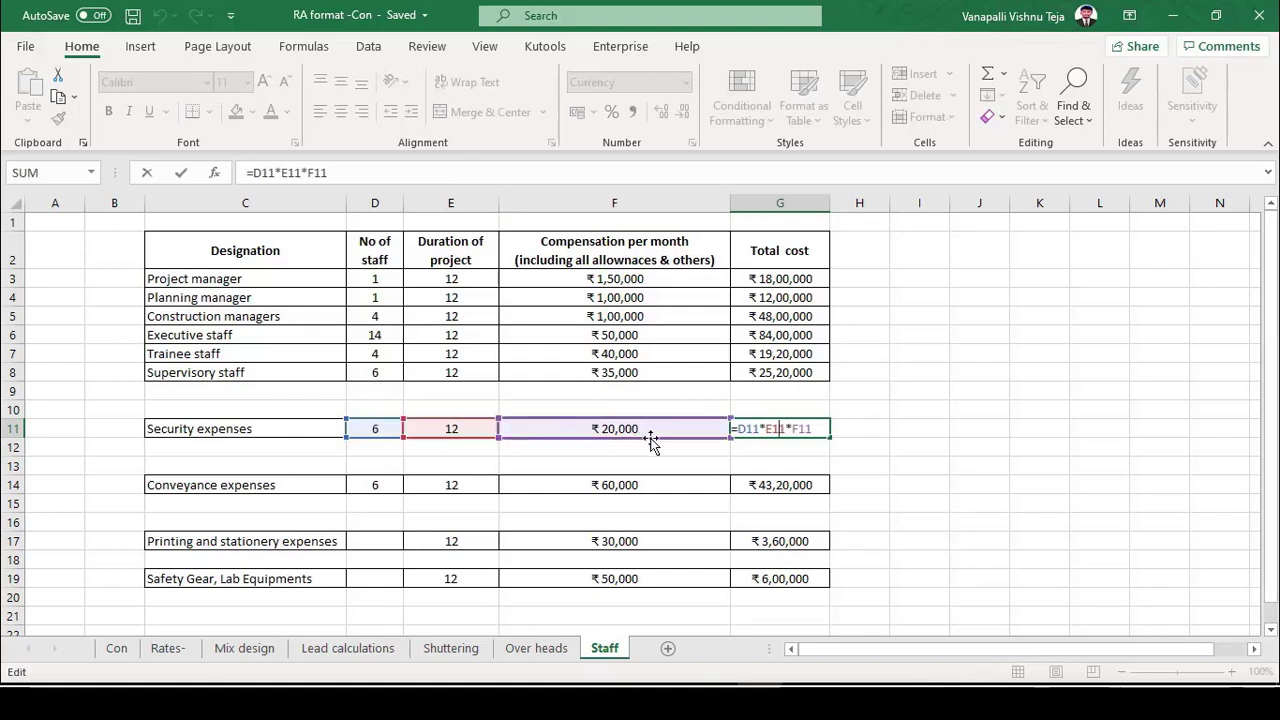
{"action": "key", "text": "Return"}
{"action": "key", "text": "Up"}
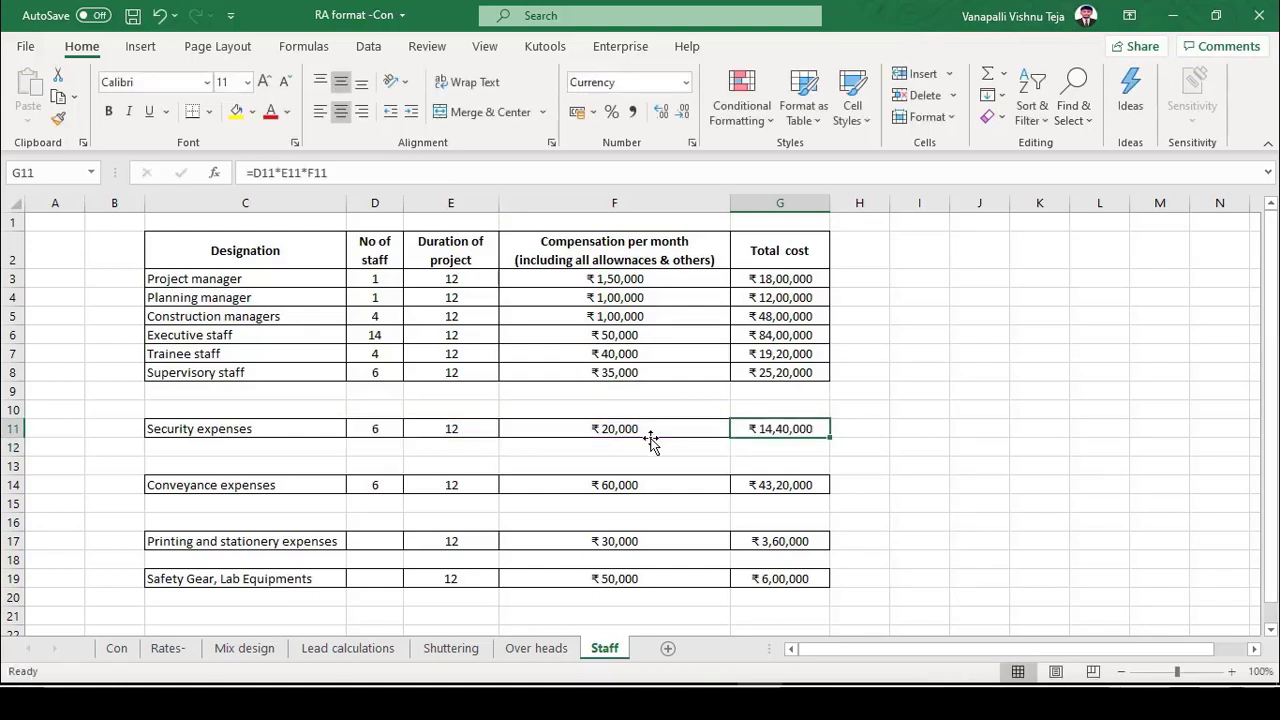
{"action": "key", "text": "ctrl+s"}
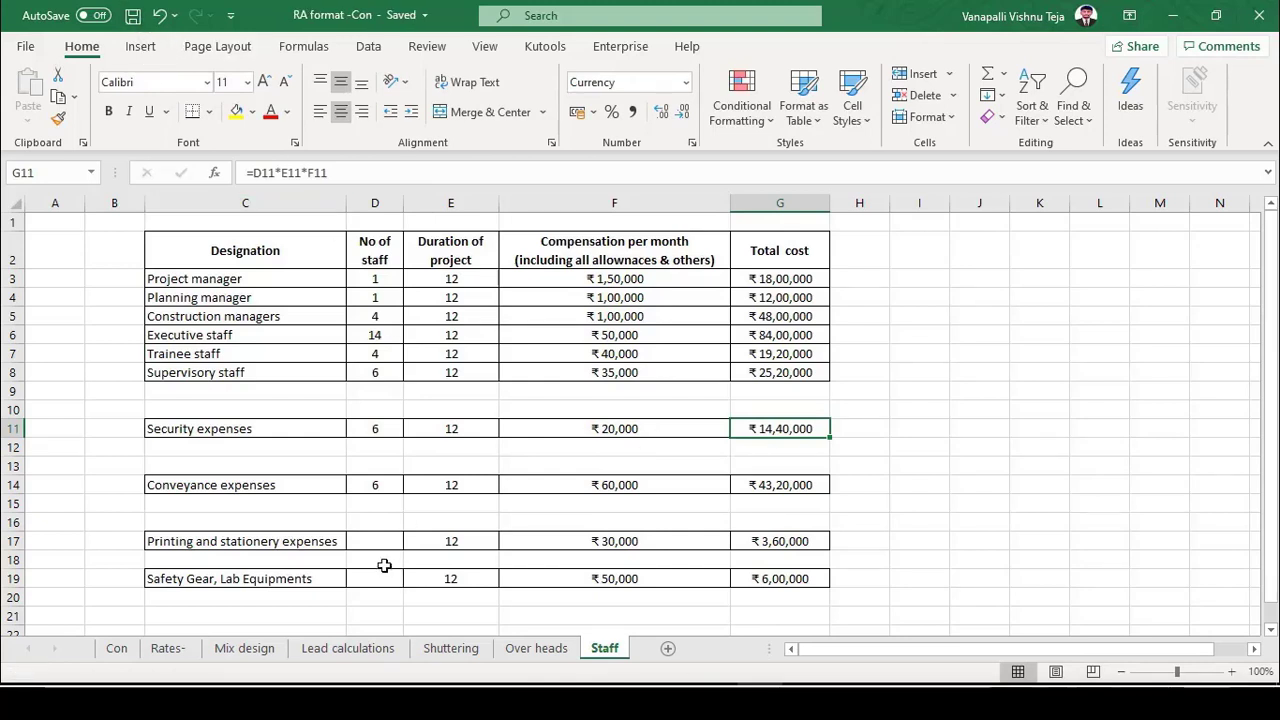
Review the conveyance expenses in row 14 from staff number to the total cost in G14, and save the workbook.
{"action": "left_click", "coordinate": [262, 487]}
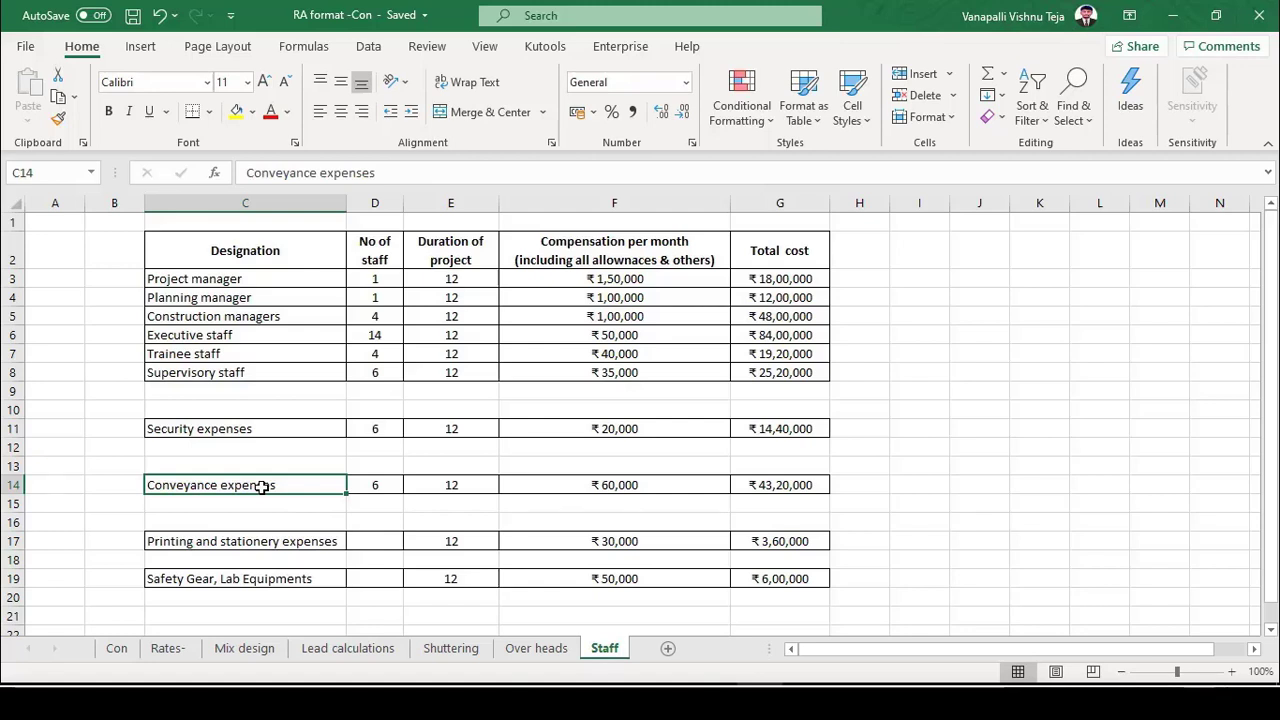
{"action": "left_click", "coordinate": [353, 484]}
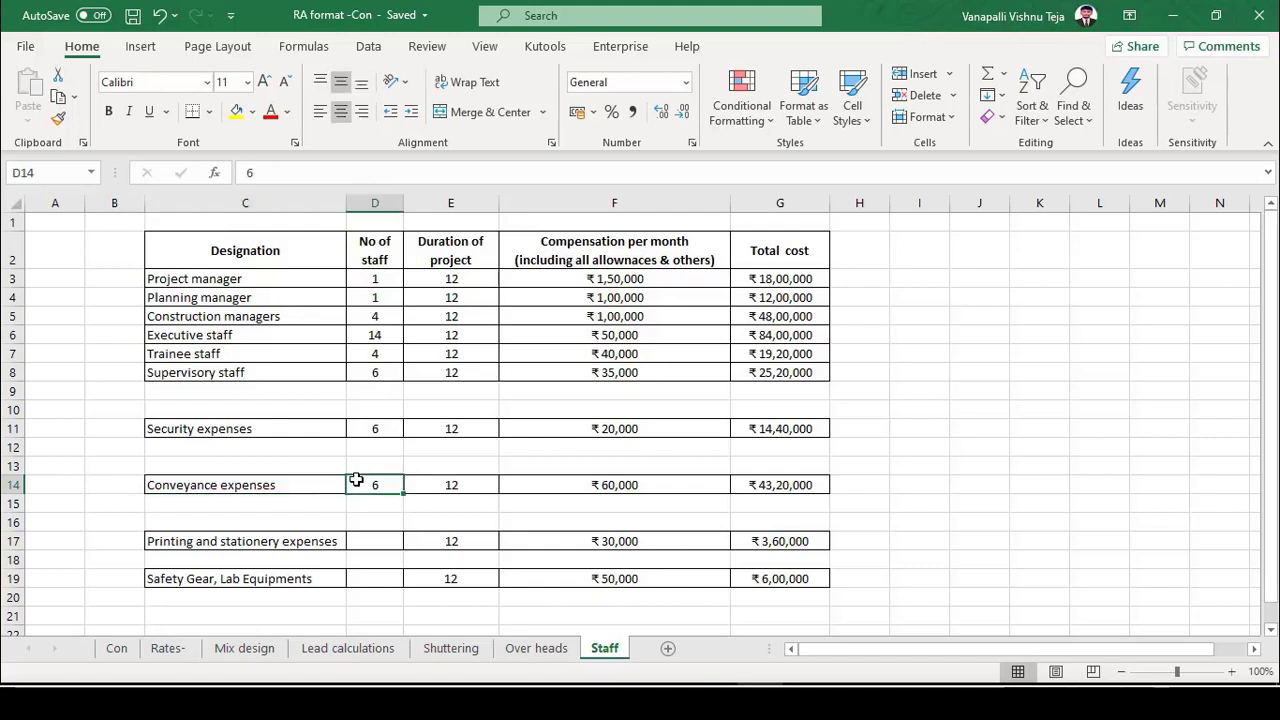
{"action": "left_click", "coordinate": [455, 484]}
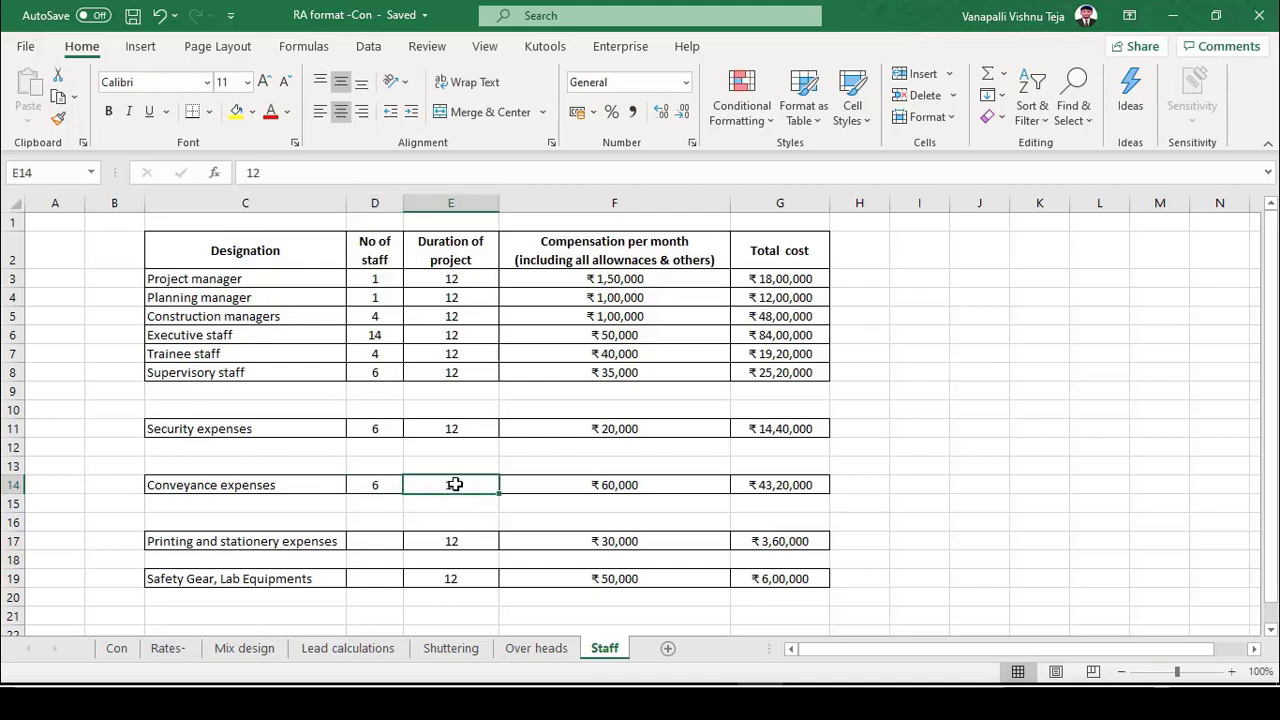
{"action": "double_click", "coordinate": [623, 485]}
{"action": "key", "text": "Escape"}
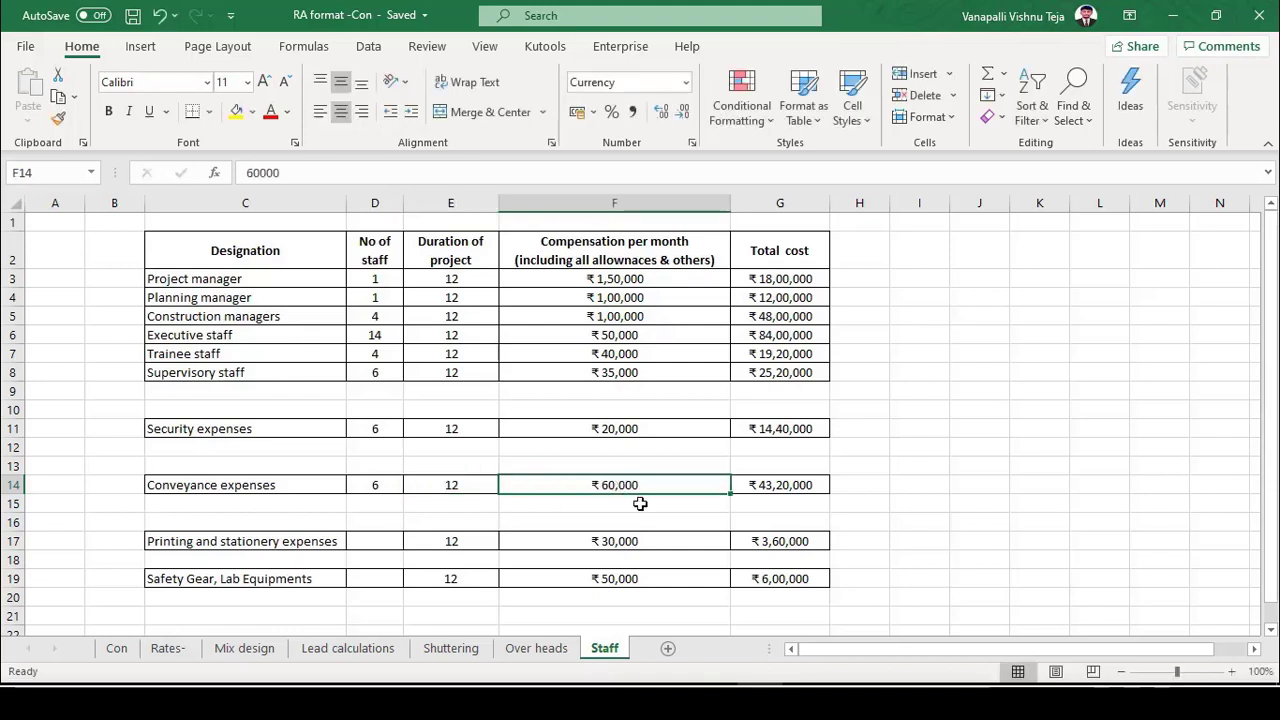
{"action": "left_click", "coordinate": [790, 488]}
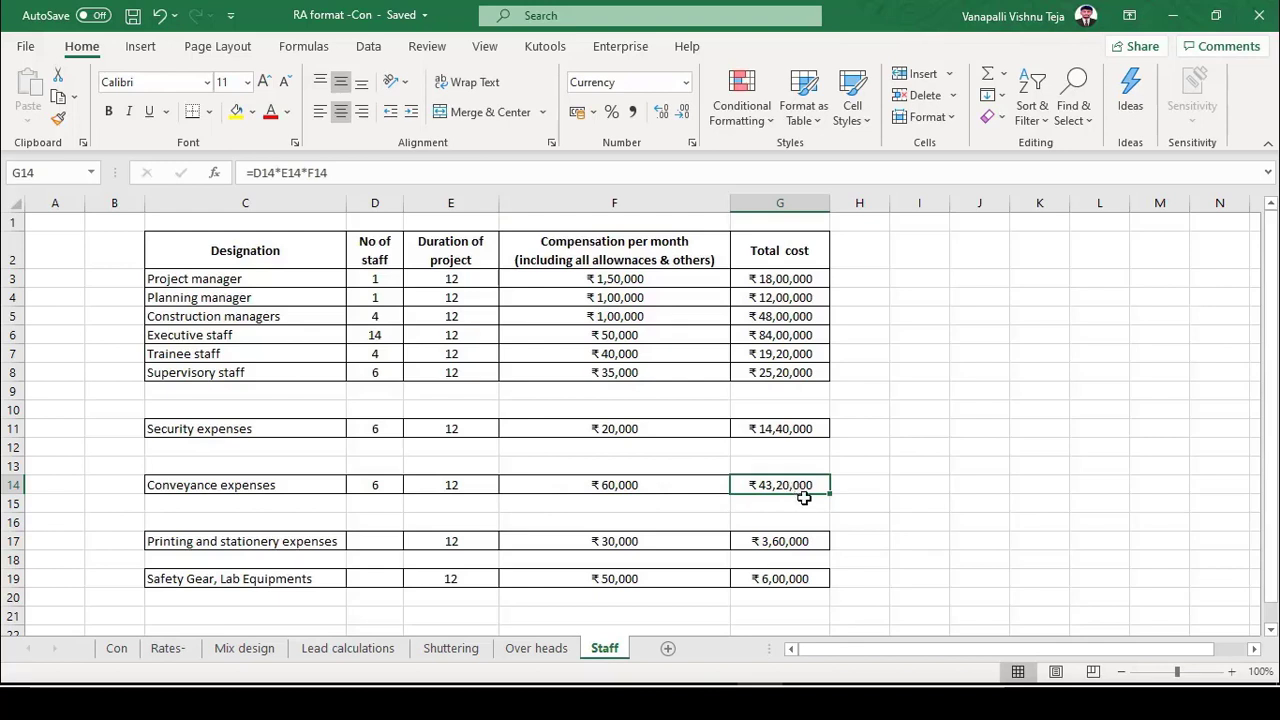
{"action": "left_click", "coordinate": [132, 15]}
Review the monthly amounts for printing and stationery in row 17 and for safety gear and lab equipment in row 19.
{"action": "left_click", "coordinate": [664, 545]}
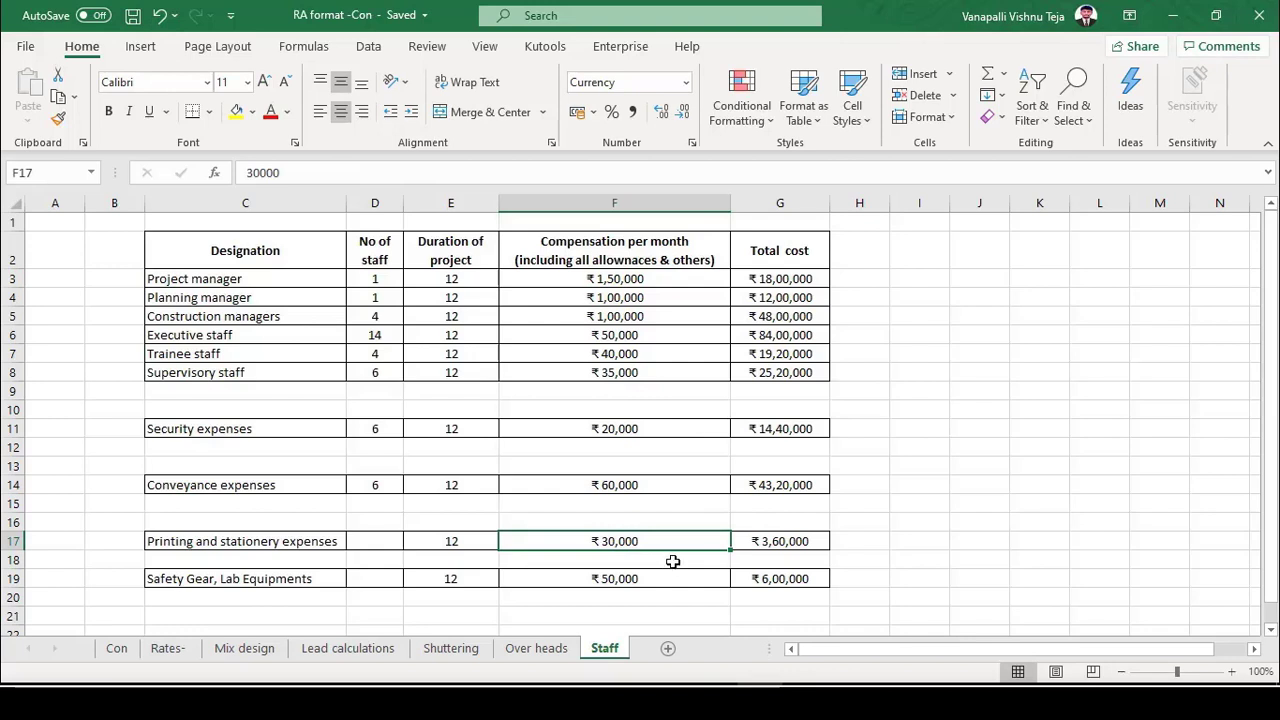
{"action": "left_click", "coordinate": [483, 542]}
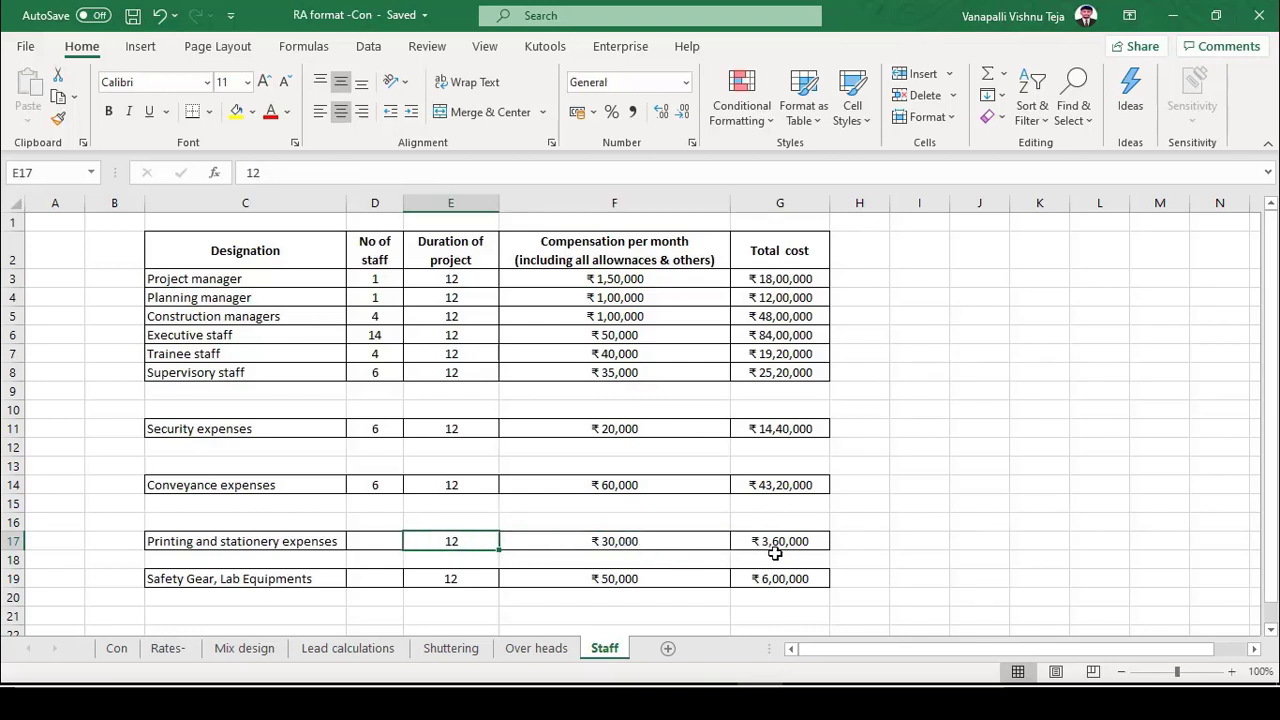
{"action": "left_click", "coordinate": [272, 581]}
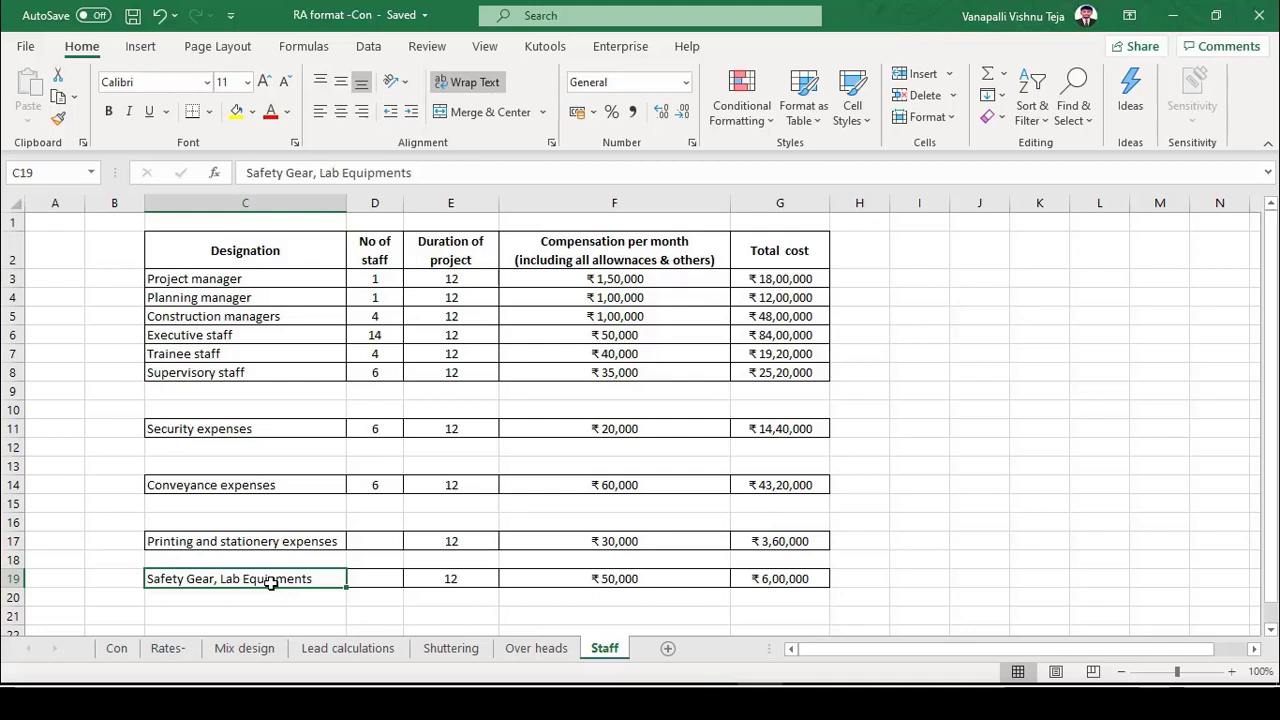
{"action": "left_click", "coordinate": [622, 580]}
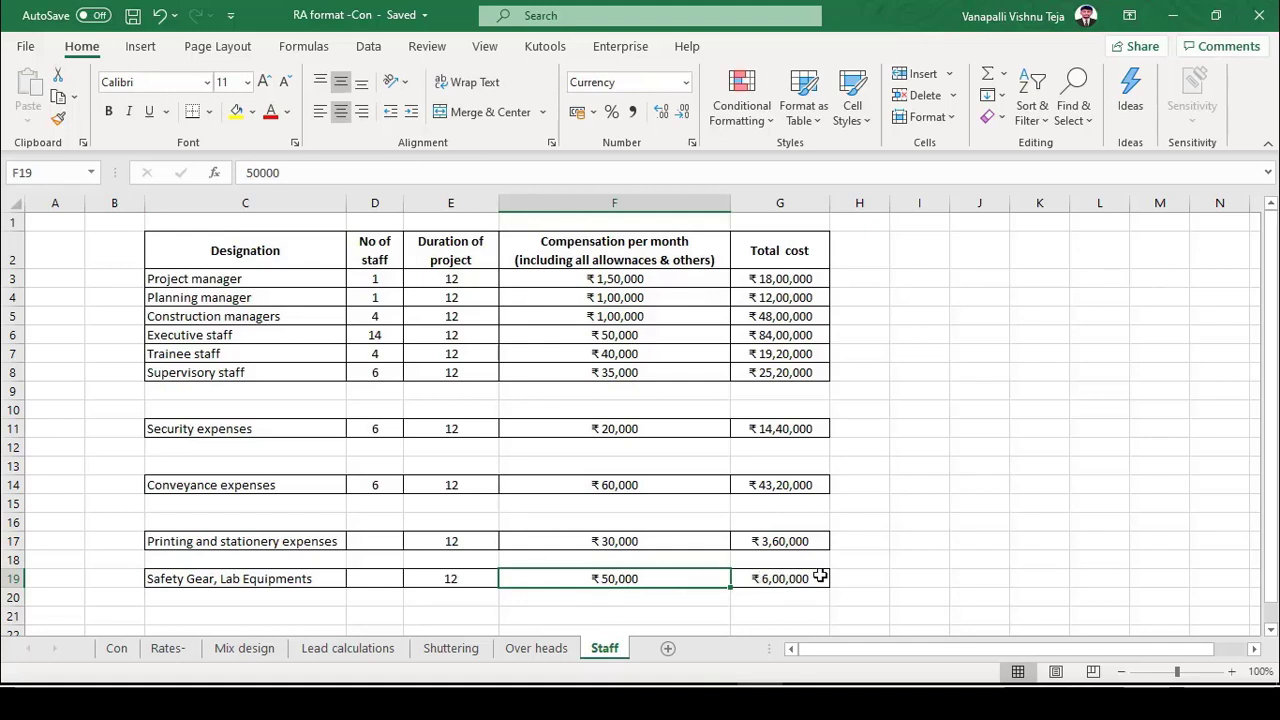
{"action": "left_click", "coordinate": [878, 560]}
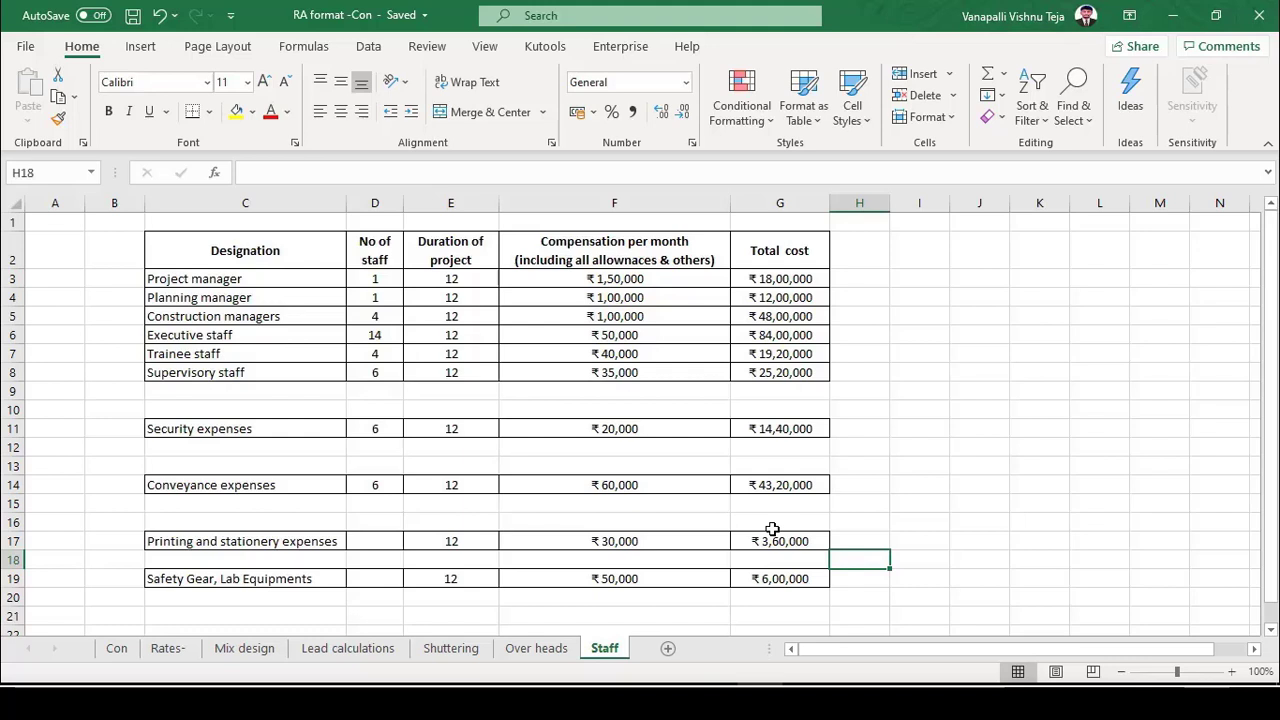
Review the quantities to be produced in J5:J10 on the Con sheet and select the total costs G3:G20 on the Staff sheet.
{"action": "left_click", "coordinate": [120, 650]}
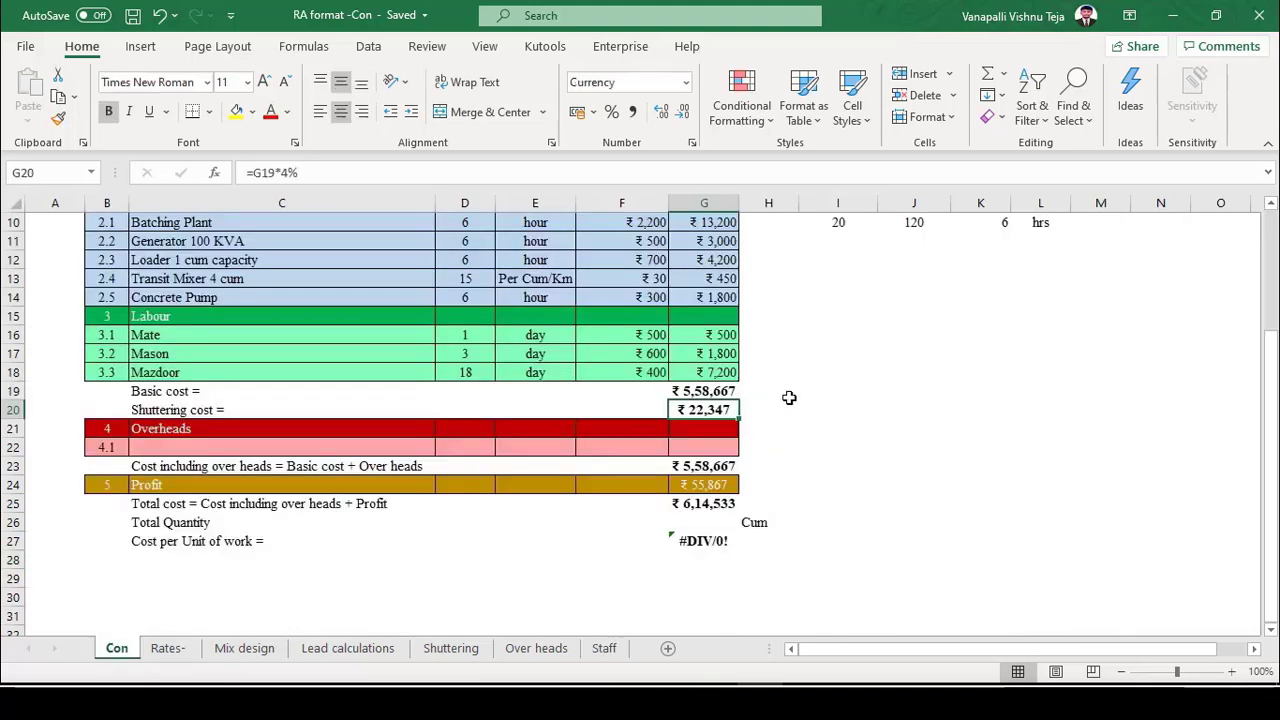
{"action": "scroll", "coordinate": [957, 333], "scroll_direction": "up", "scroll_amount": 3}
{"action": "left_click_drag", "start_coordinate": [914, 315], "coordinate": [918, 404]}
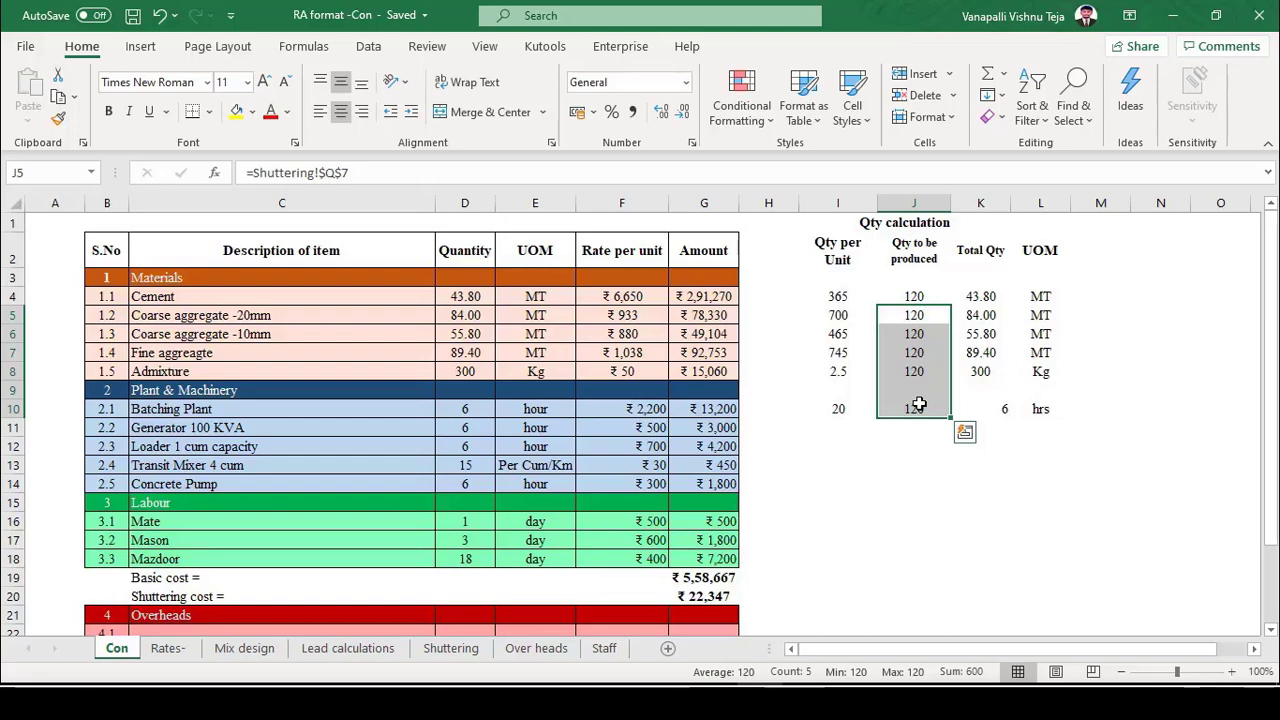
{"action": "left_click", "coordinate": [592, 650]}
{"action": "left_click_drag", "start_coordinate": [785, 276], "coordinate": [804, 599]}
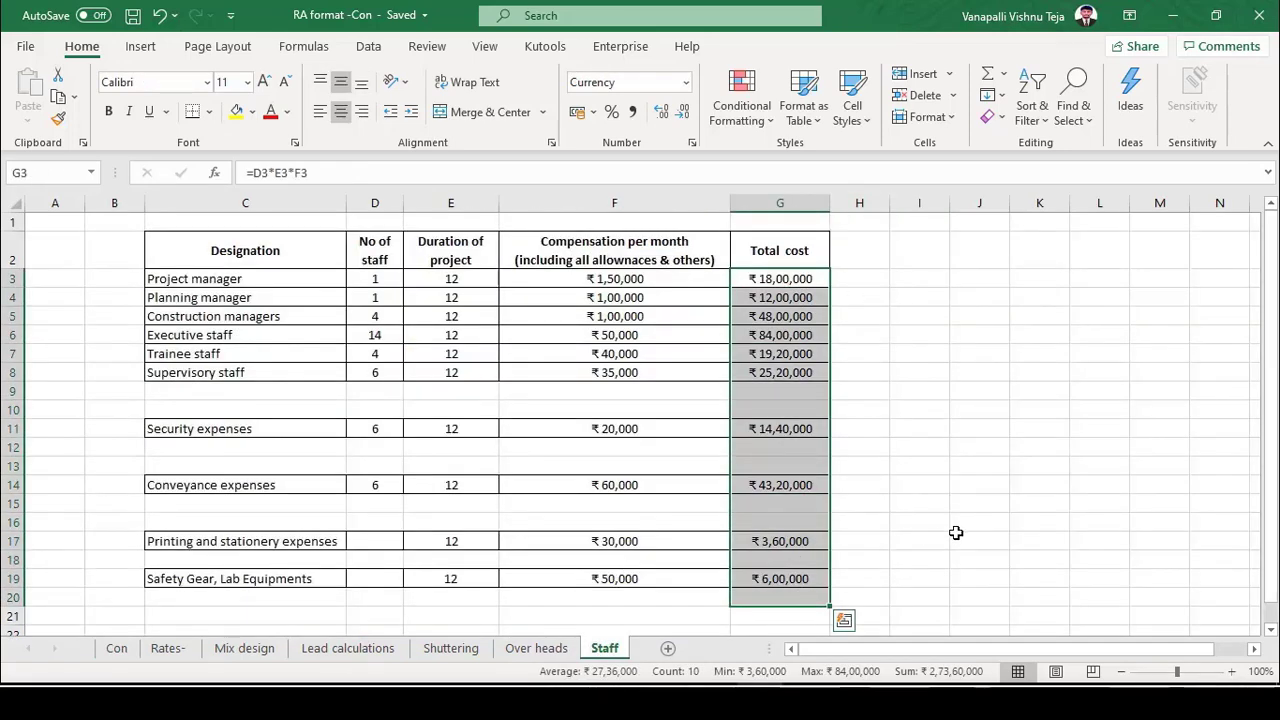
Reselect the total costs G3:G20 on the Staff sheet to check their sum, and save the workbook.
{"action": "left_click", "coordinate": [942, 486]}
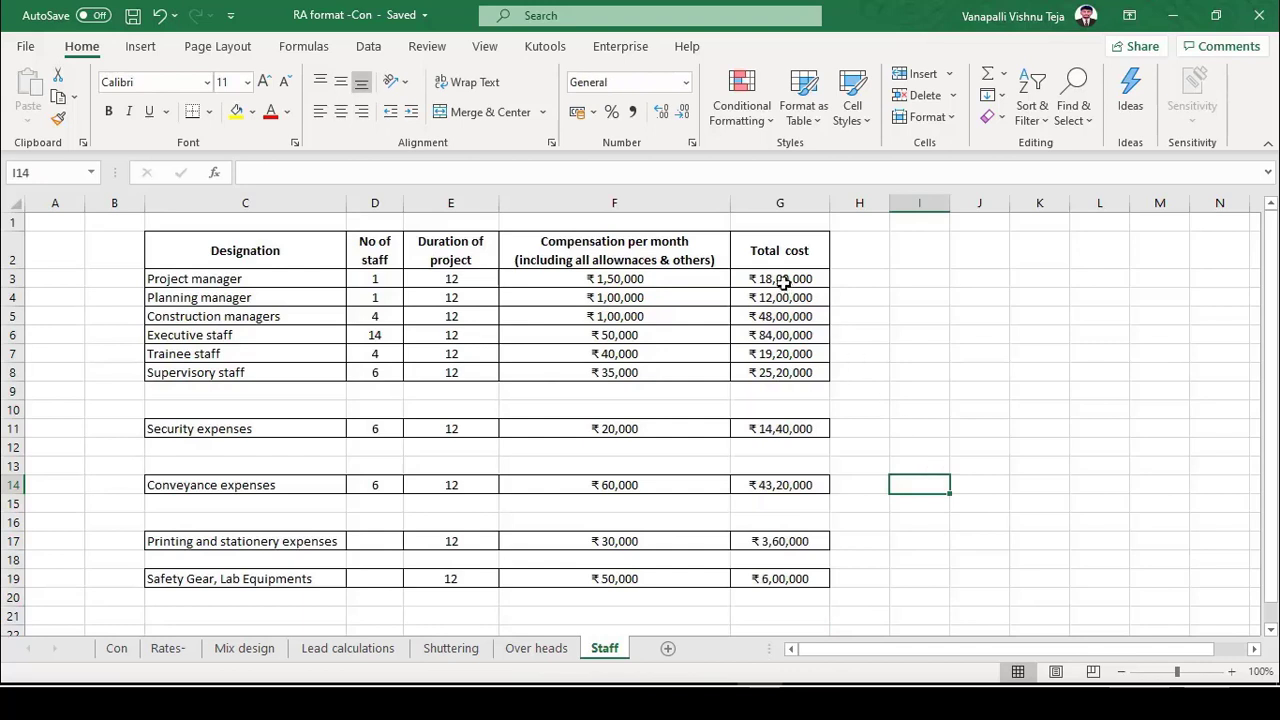
{"action": "left_click_drag", "start_coordinate": [785, 280], "coordinate": [805, 598]}
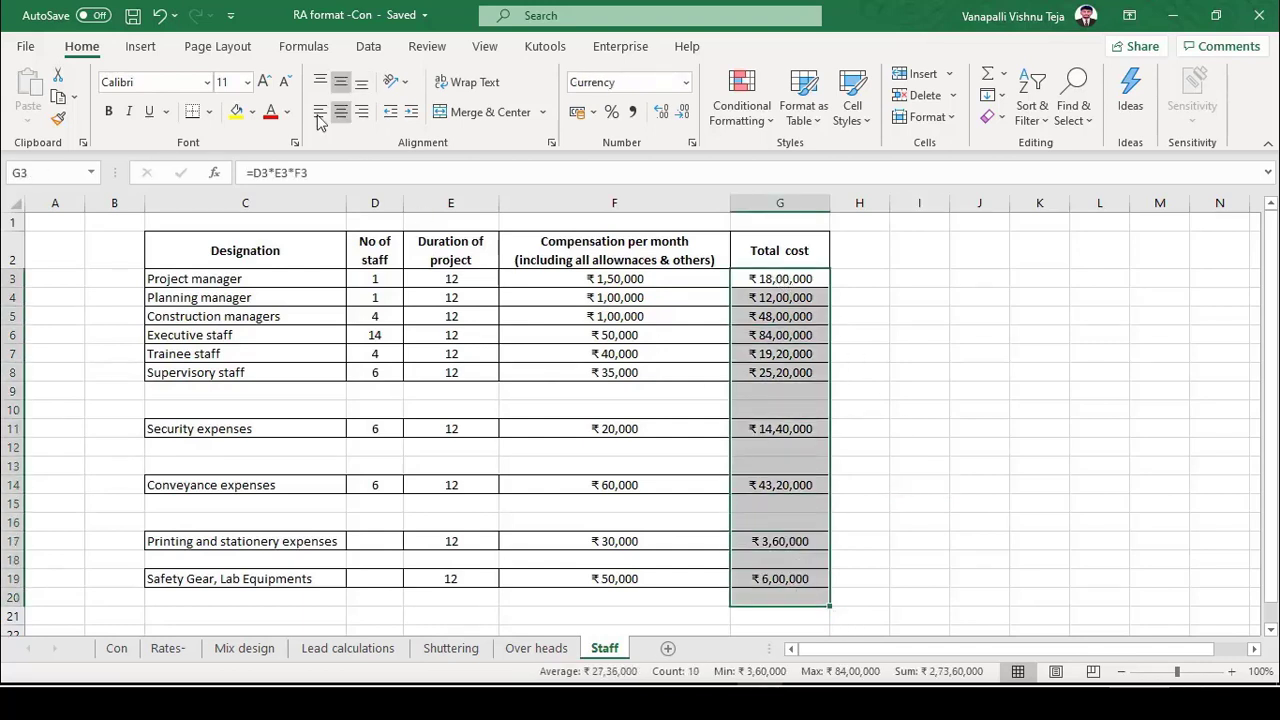
{"action": "left_click", "coordinate": [140, 16]}
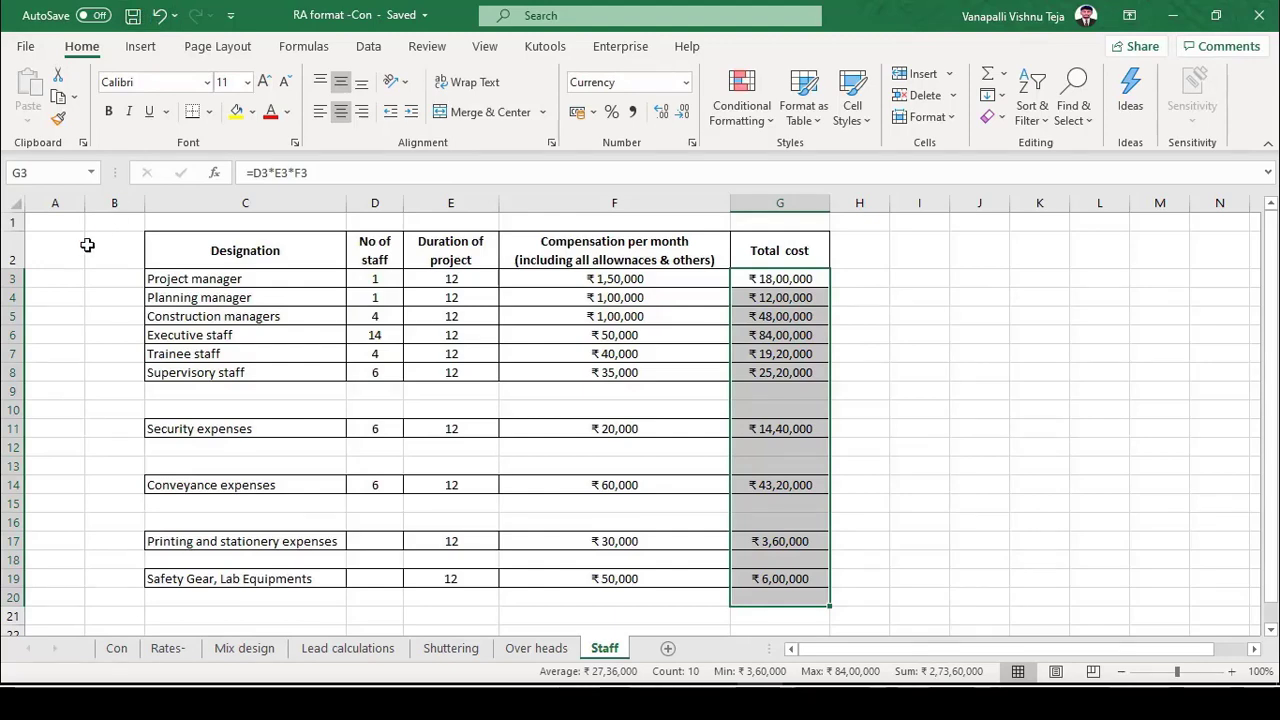
Calculate overheads in G21 of the Con sheet as 10% of the basic and shuttering costs with =SUM(G19:G20)*10%.
{"action": "left_click", "coordinate": [116, 648]}
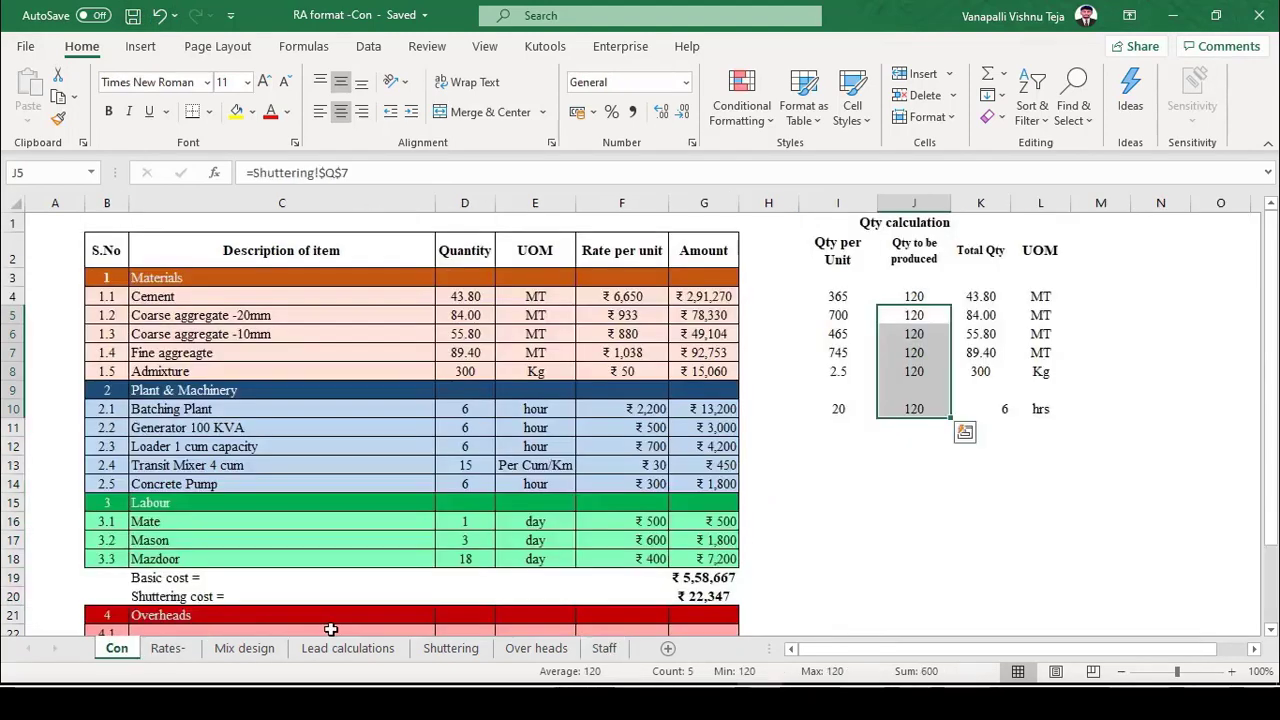
{"action": "scroll", "coordinate": [375, 576], "scroll_direction": "down", "scroll_amount": 2}
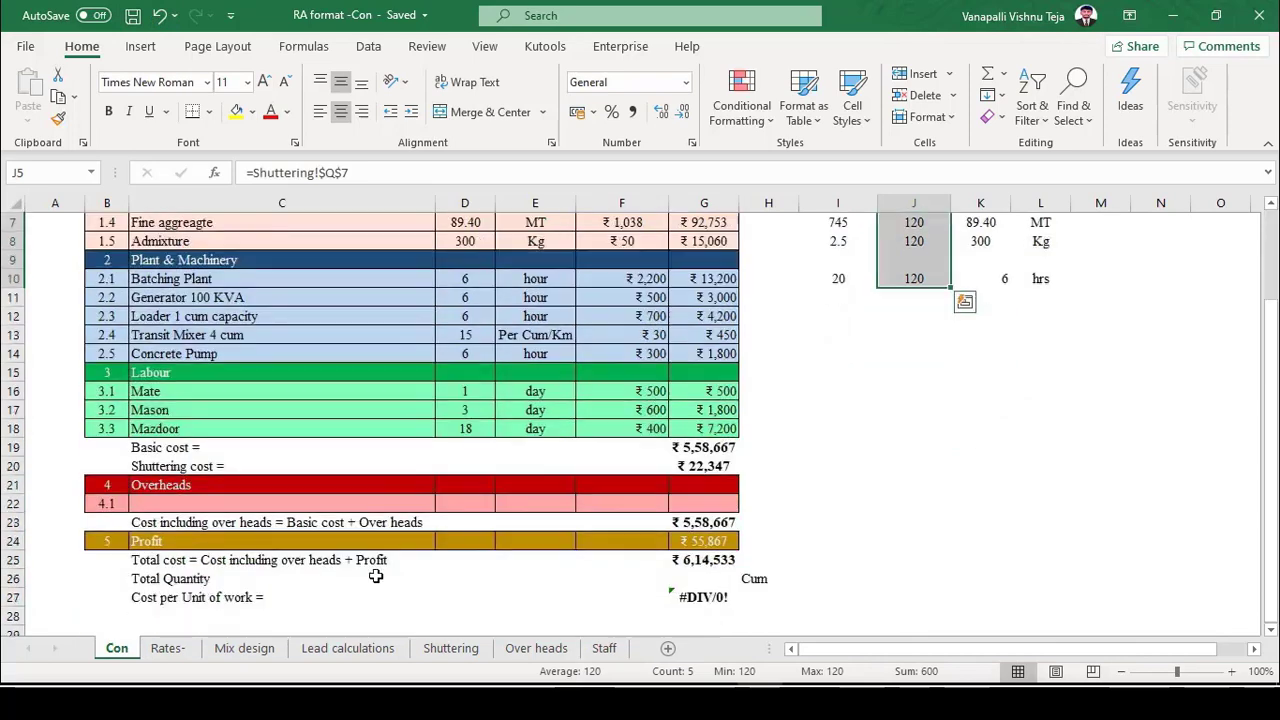
{"action": "left_click", "coordinate": [693, 487]}
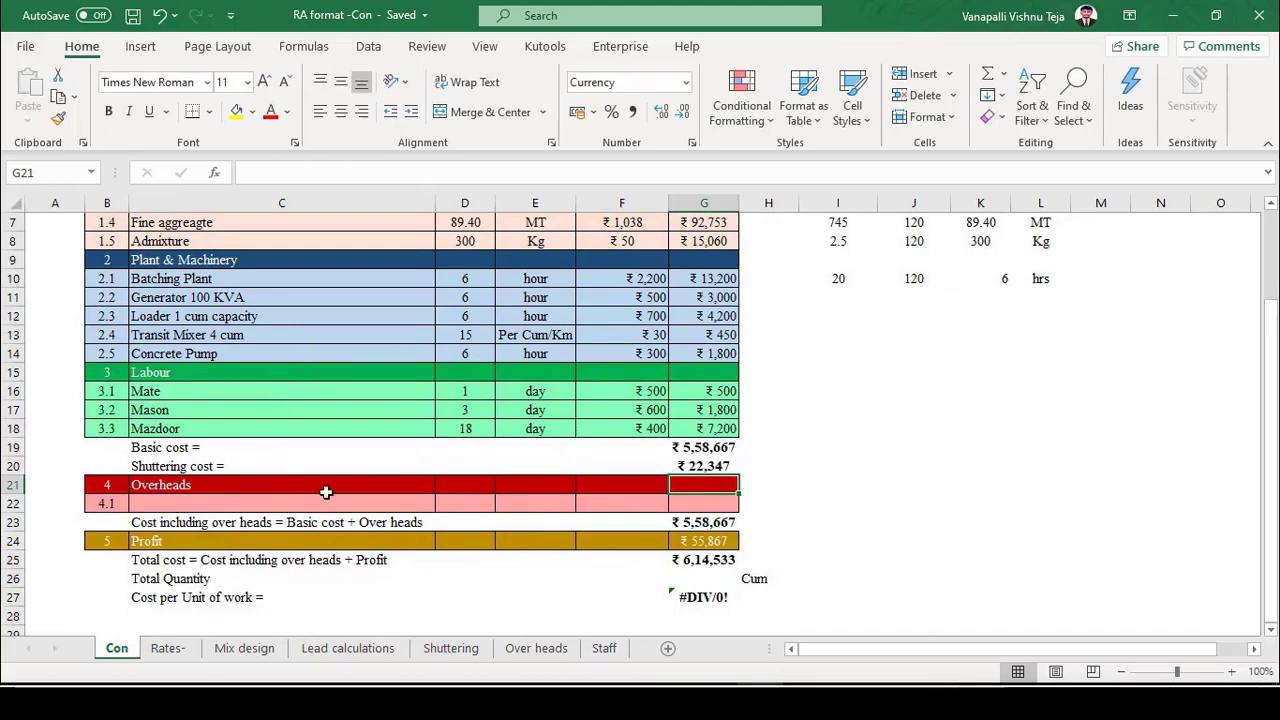
{"action": "type", "text": "=sum"}
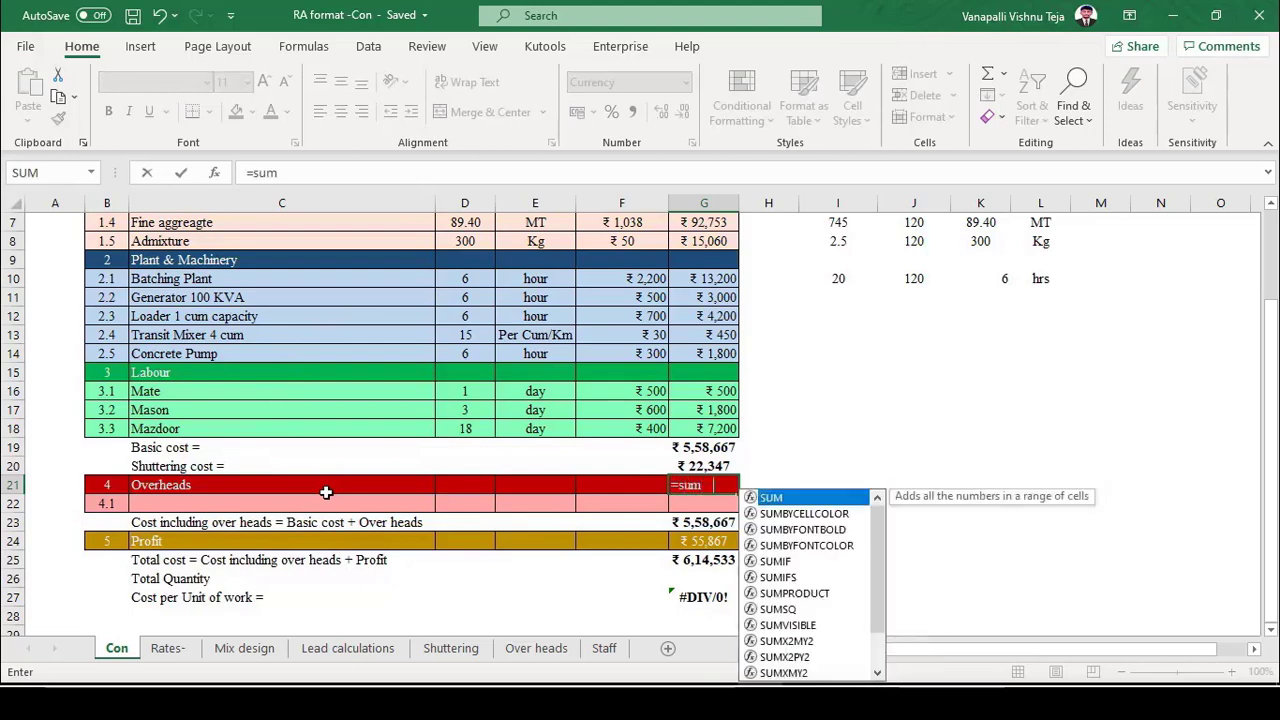
{"action": "key", "text": "Tab"}
{"action": "key", "text": "Up"}
{"action": "key", "text": "shift+Up"}
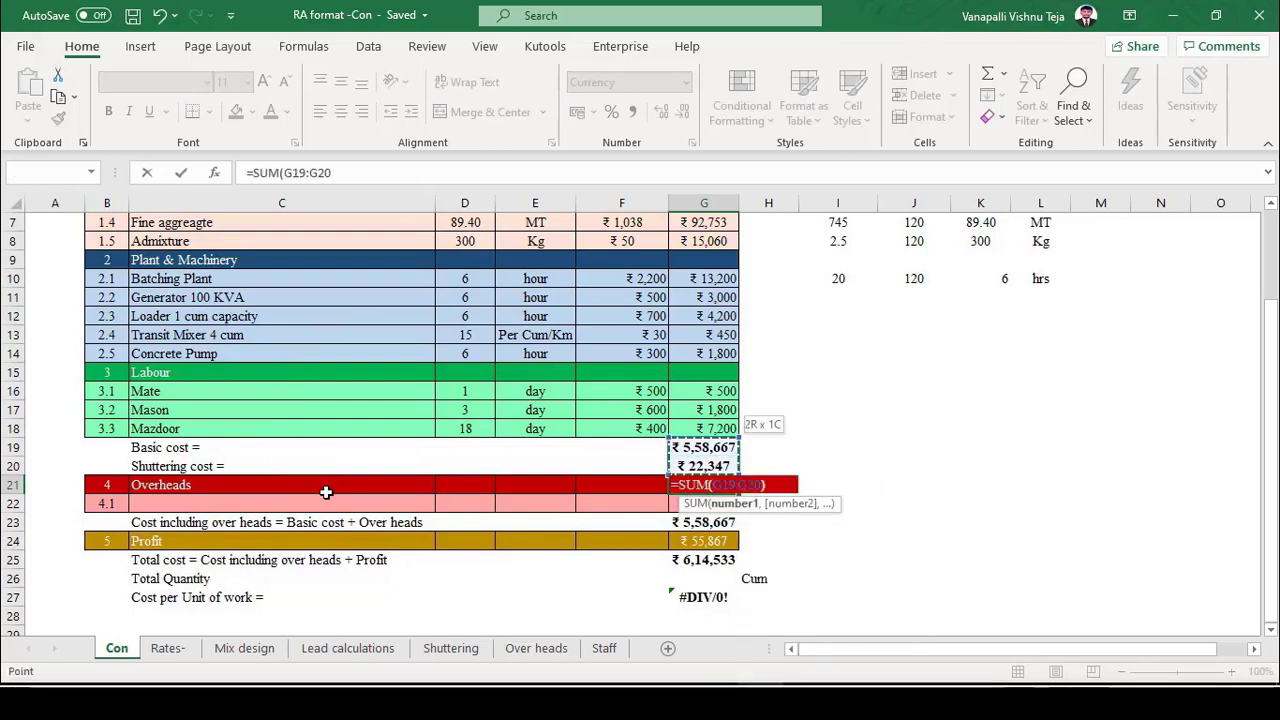
{"action": "type", "text": ")*10%"}
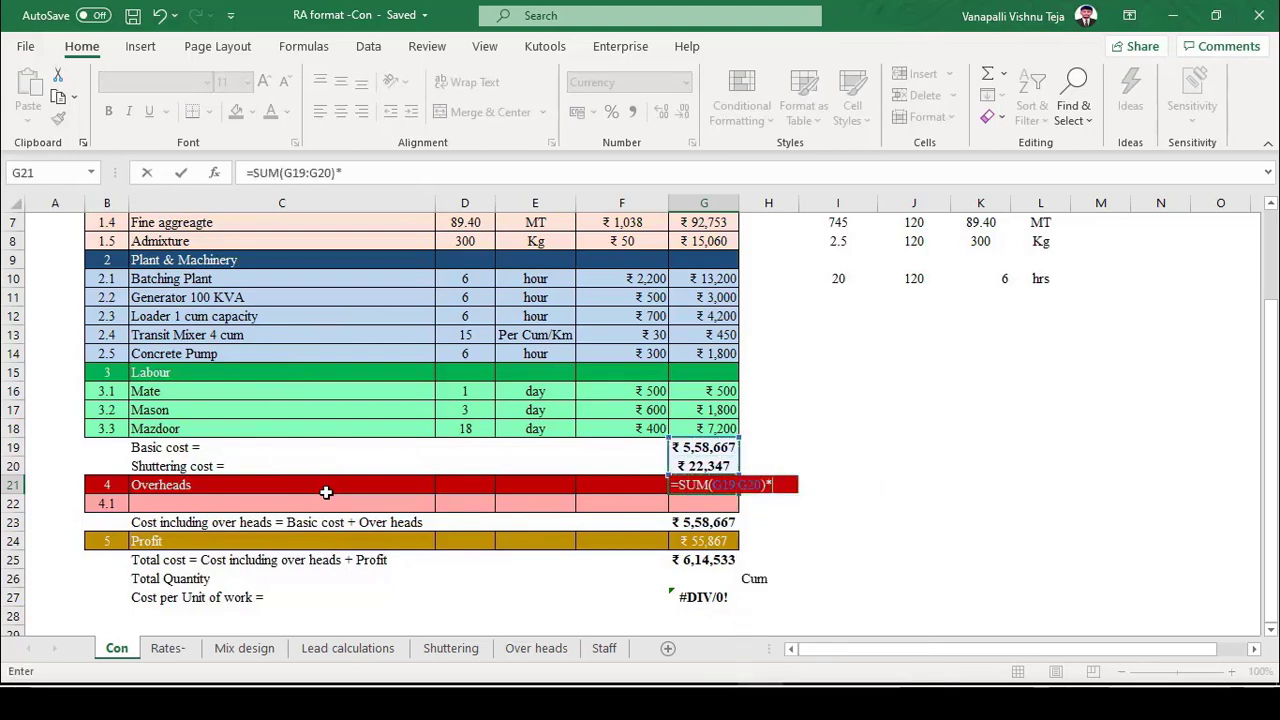
{"action": "key", "text": "Return"}
{"action": "key", "text": "Up"}
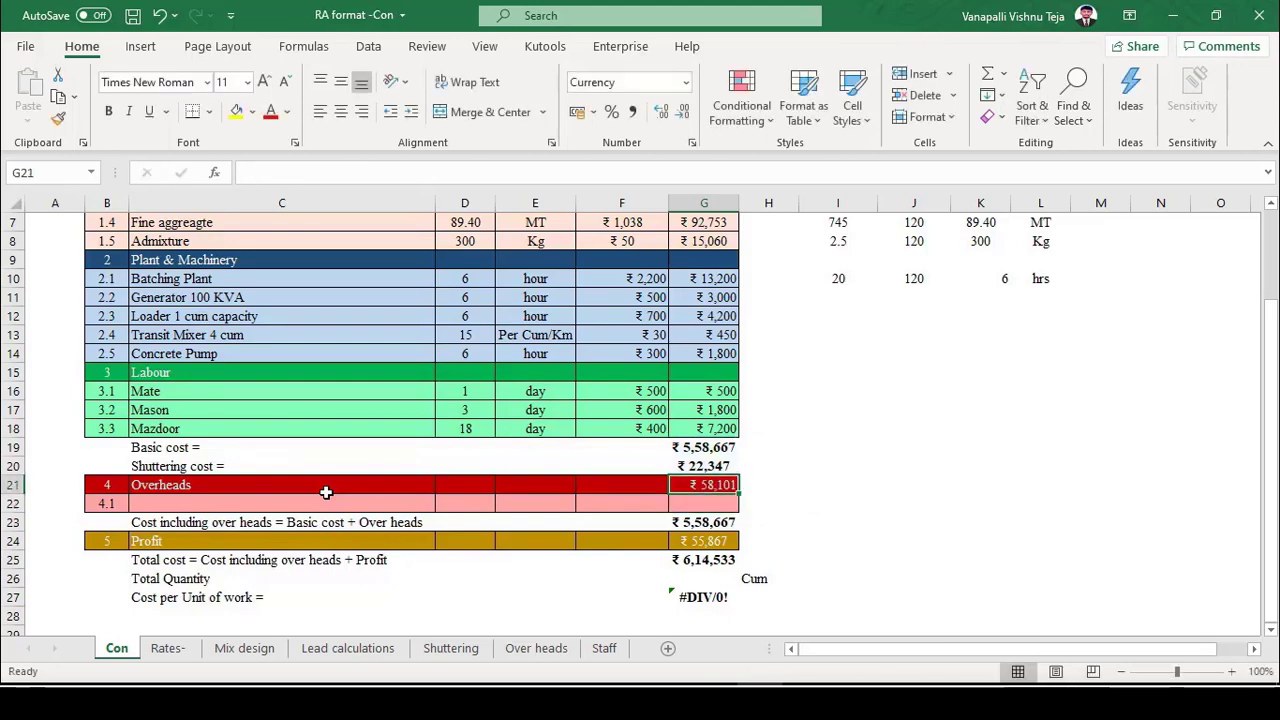
Centre the overheads amount in G21 horizontally and vertically, and check its formula.
{"action": "key", "text": "F2"}
{"action": "key", "text": "Escape"}
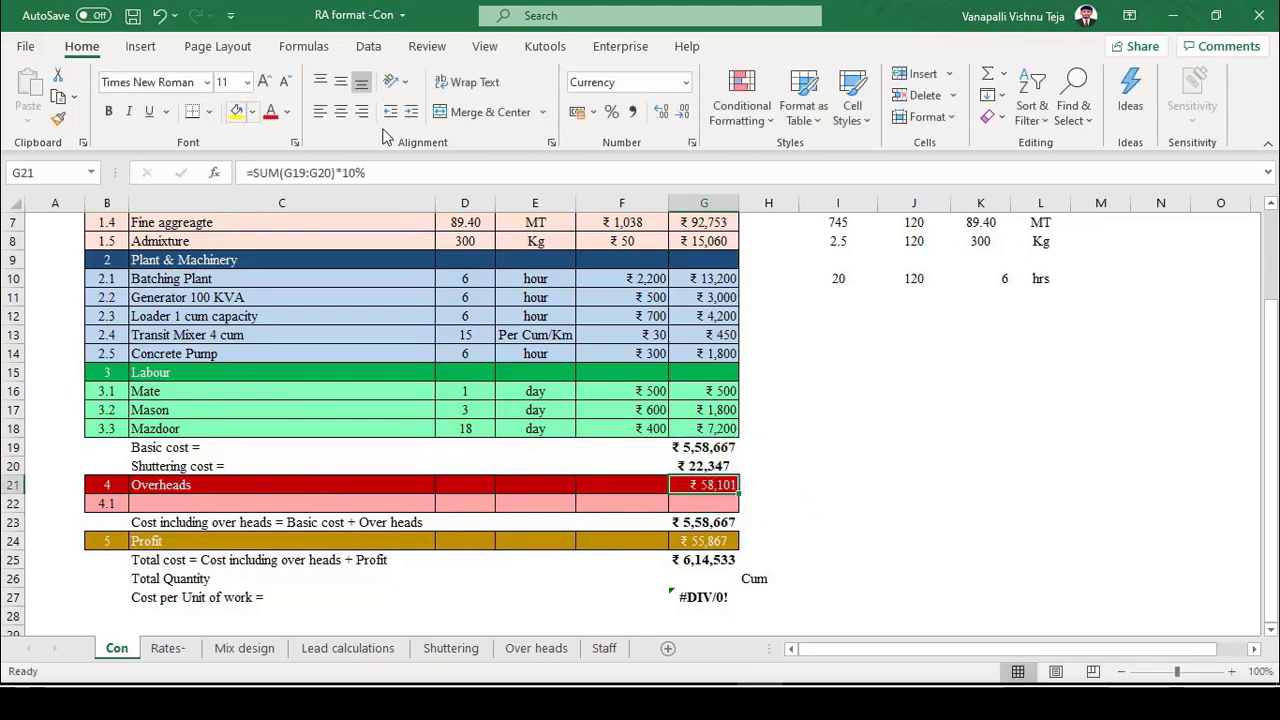
{"action": "left_click", "coordinate": [340, 111]}
{"action": "left_click", "coordinate": [340, 82]}
{"action": "key", "text": "F2"}
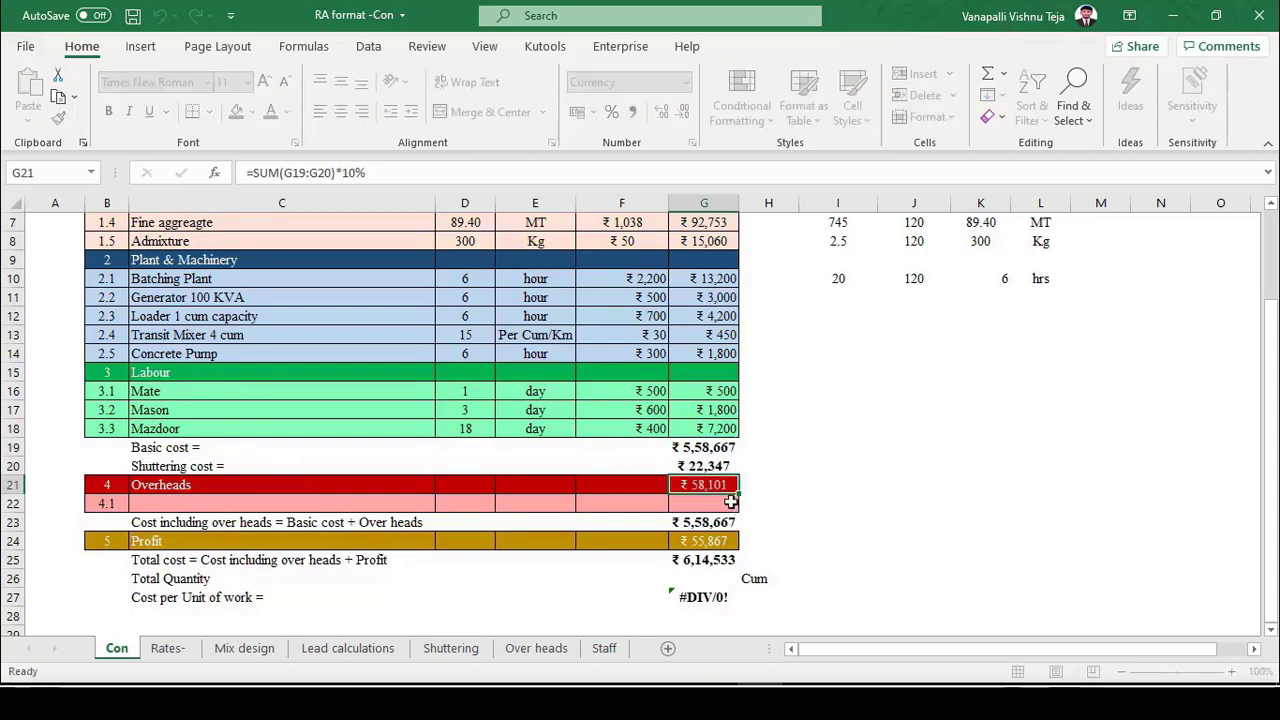
{"action": "key", "text": "Escape"}
{"action": "key", "text": "F2"}
{"action": "key", "text": "Escape"}
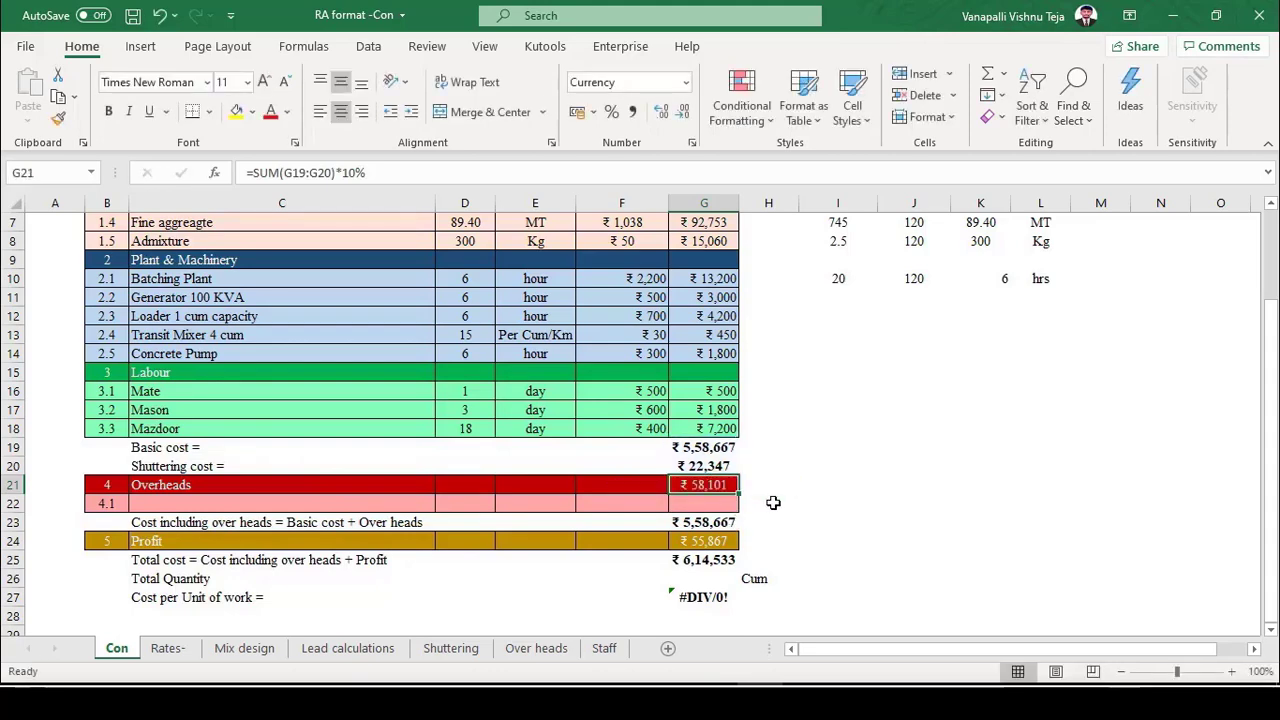
{"action": "key", "text": "F2"}
{"action": "key", "text": "Escape"}
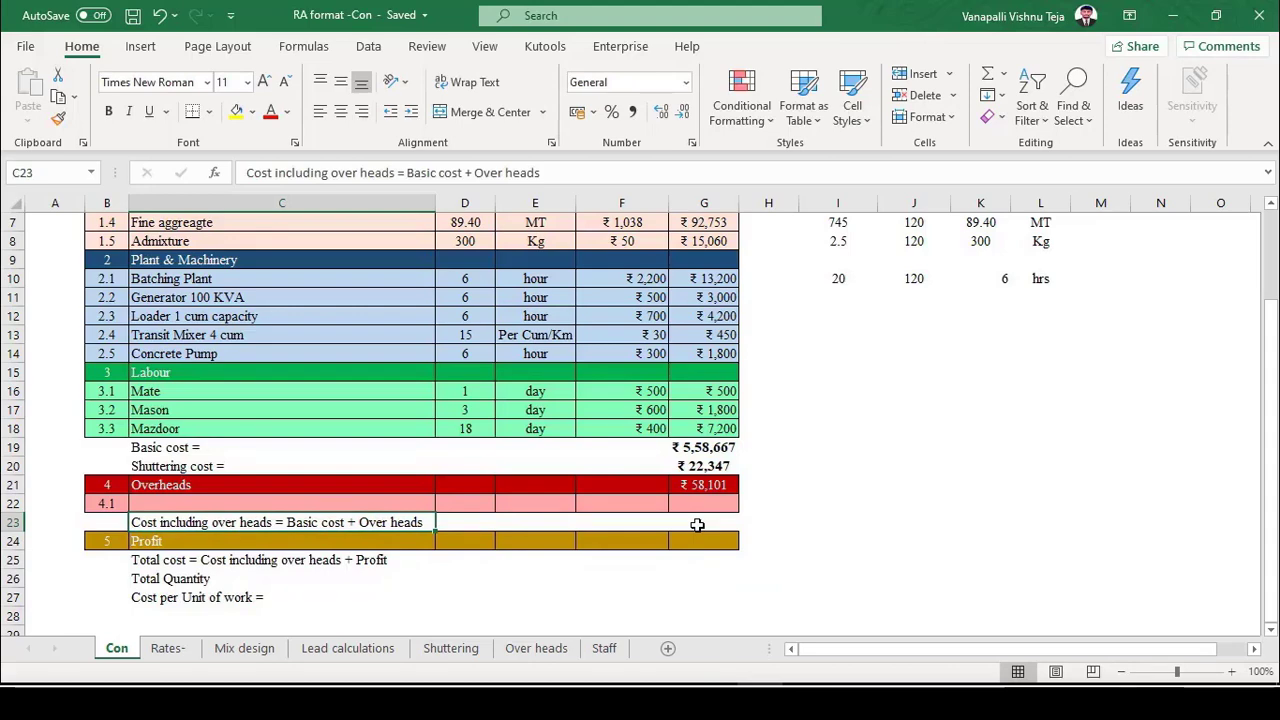
Calculate the cost including overheads in G23 with =SUM(G19:G21) and check the formula's range.
{"action": "left_click", "coordinate": [697, 524]}
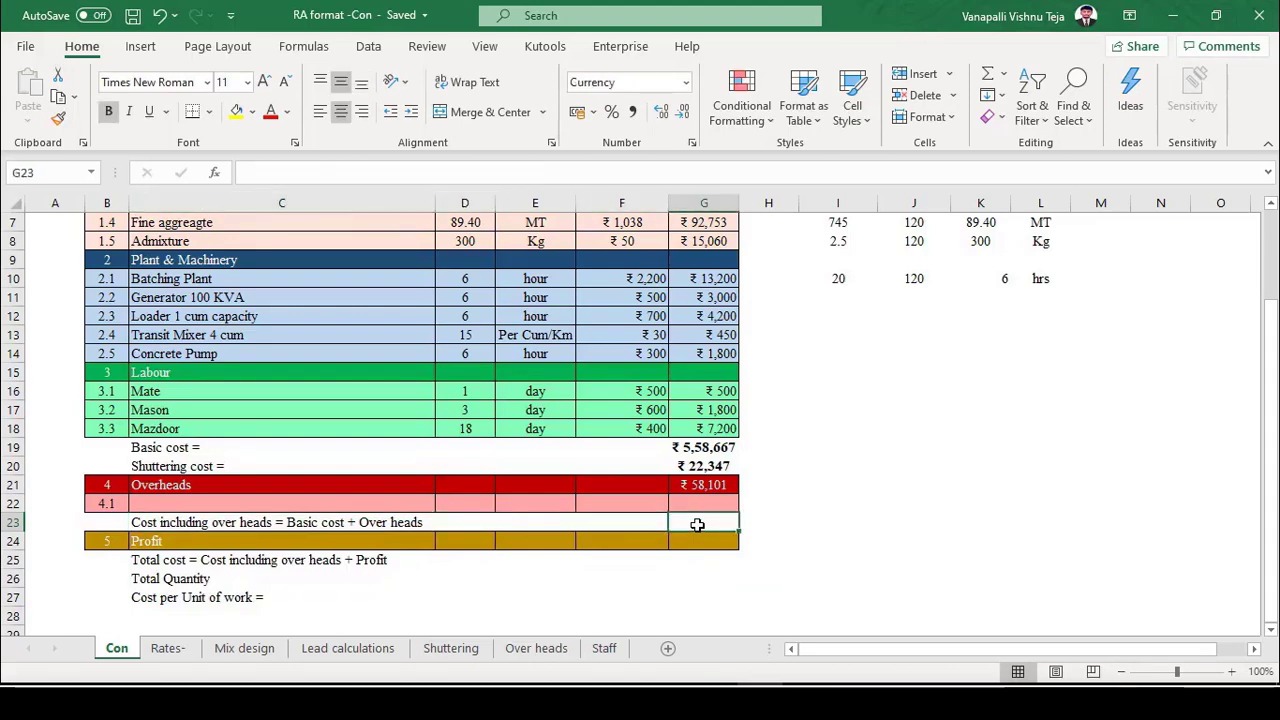
{"action": "type", "text": "=SUM("}
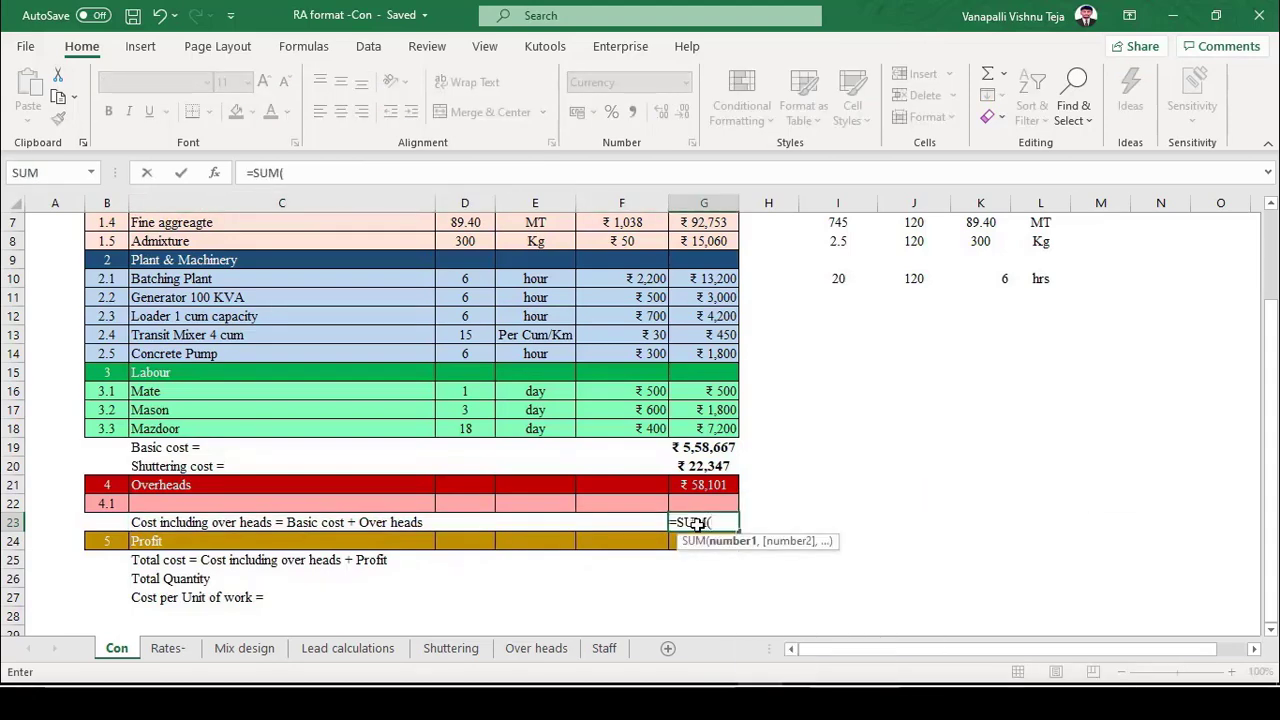
{"action": "key", "text": "Up"}
{"action": "key", "text": "Up"}
{"action": "key", "text": "shift+Up"}
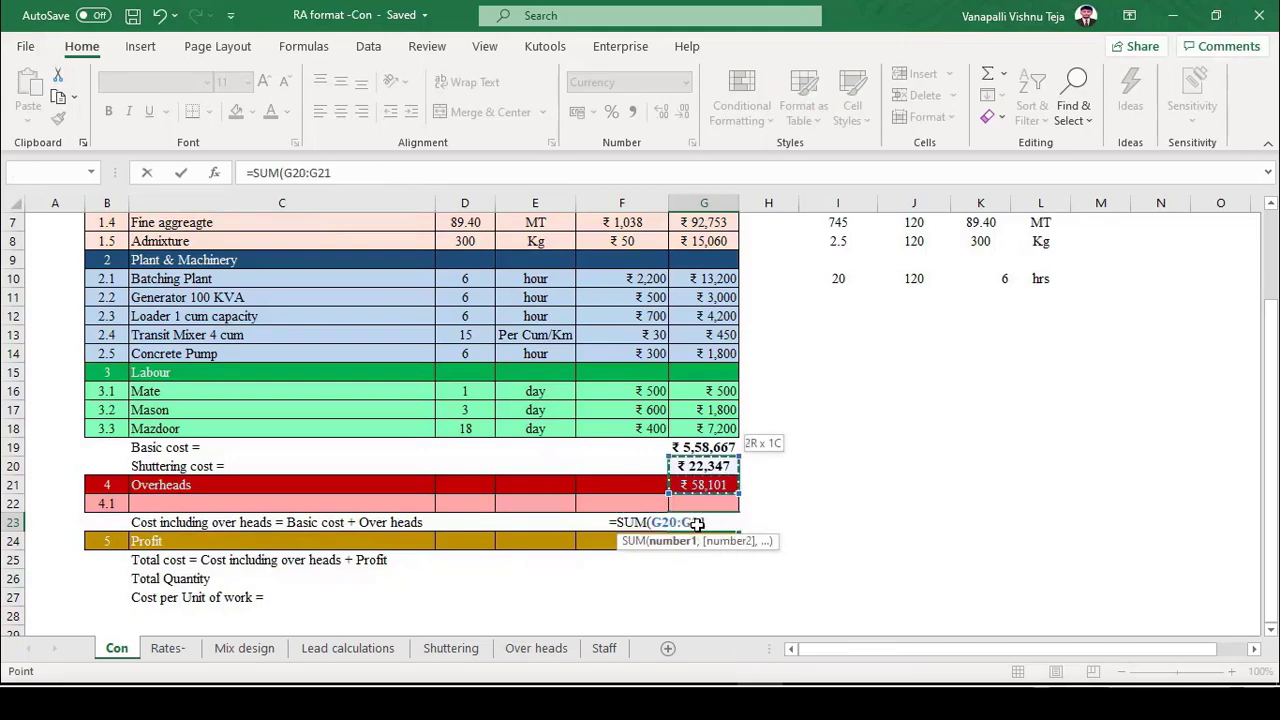
{"action": "key", "text": "shift+Up"}
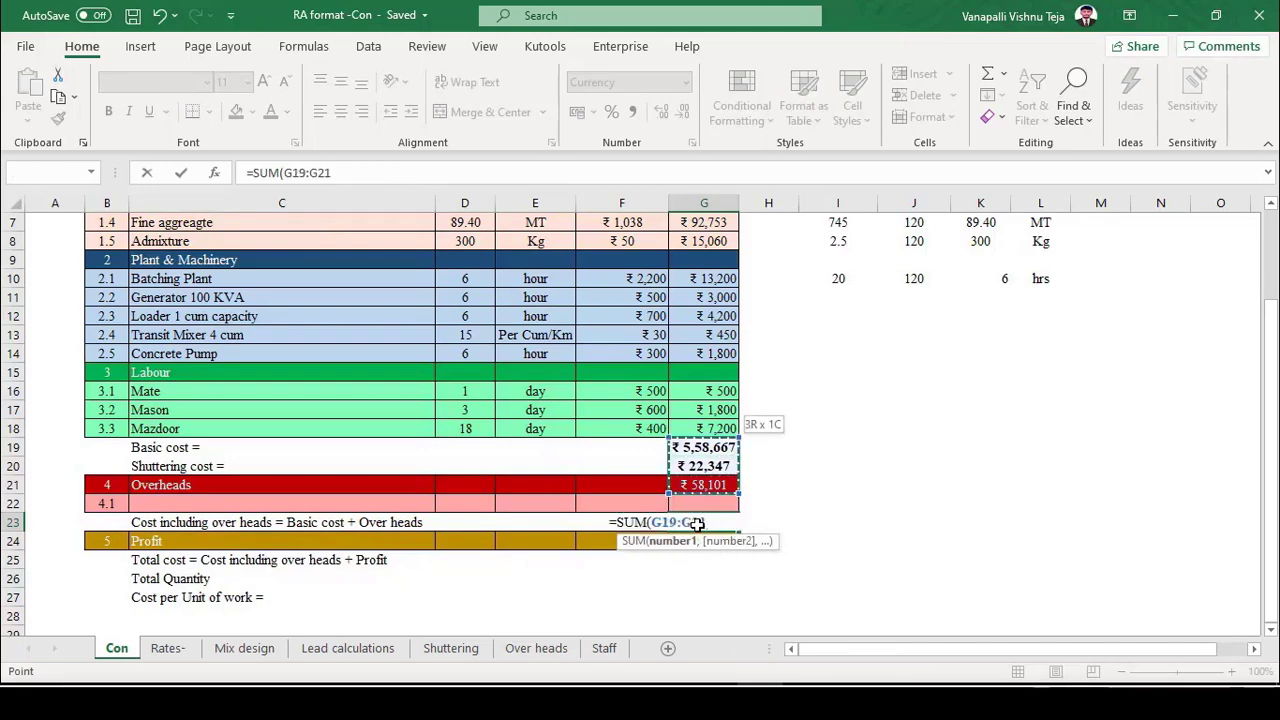
{"action": "type", "text": ")"}
{"action": "key", "text": "Return"}
{"action": "double_click", "coordinate": [697, 523]}
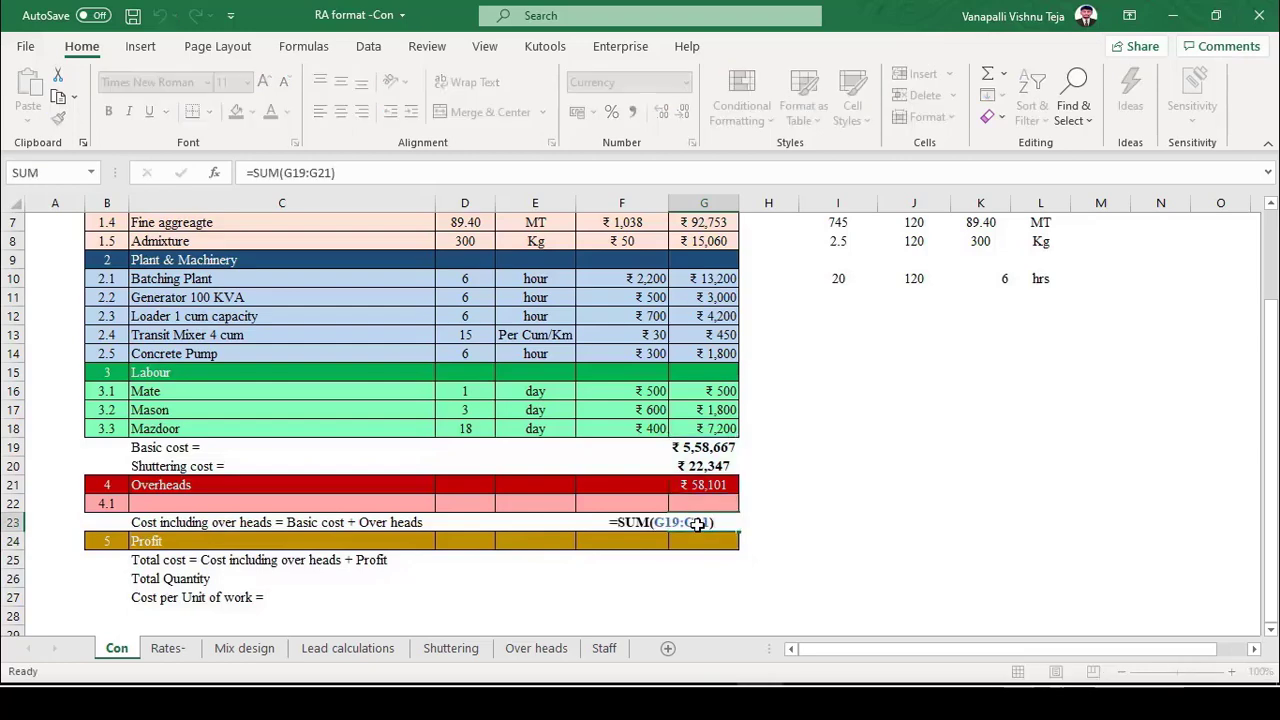
{"action": "key", "text": "Escape"}
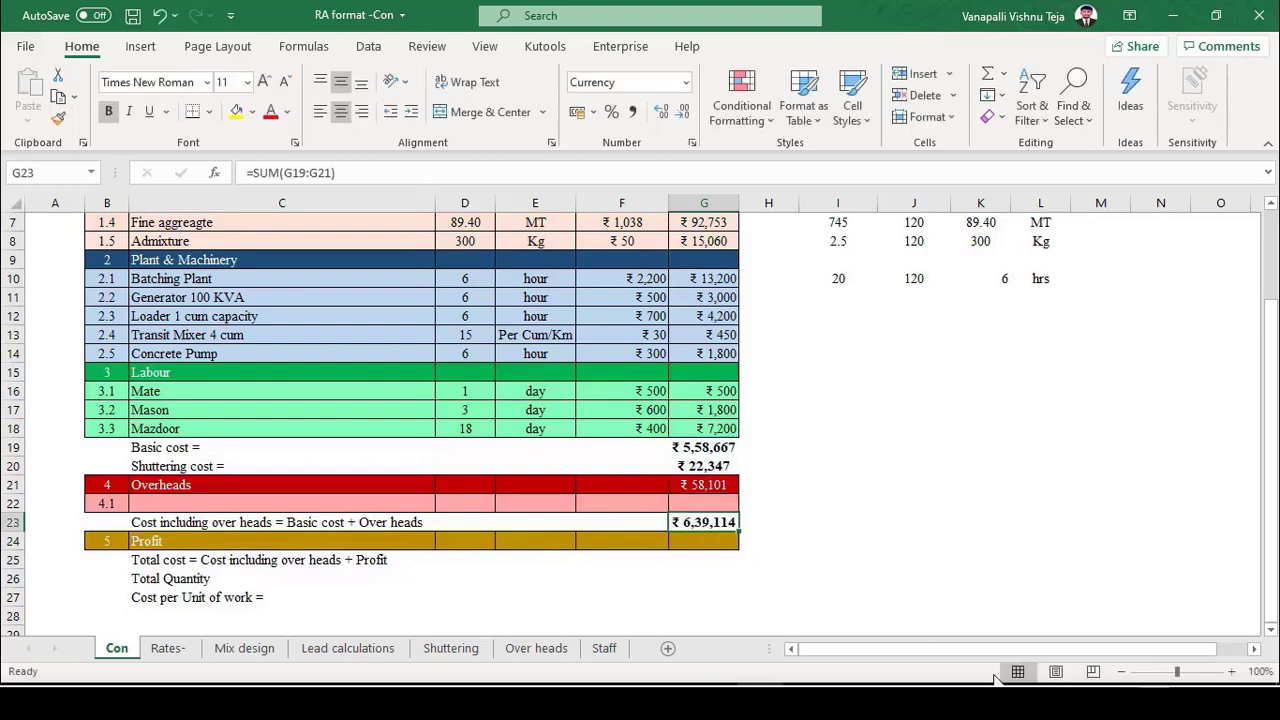
Run the stopwatch in Alarms & Clock from zero for about 15 seconds, pause it, and minimise its window.
{"action": "left_click", "coordinate": [697, 540]}
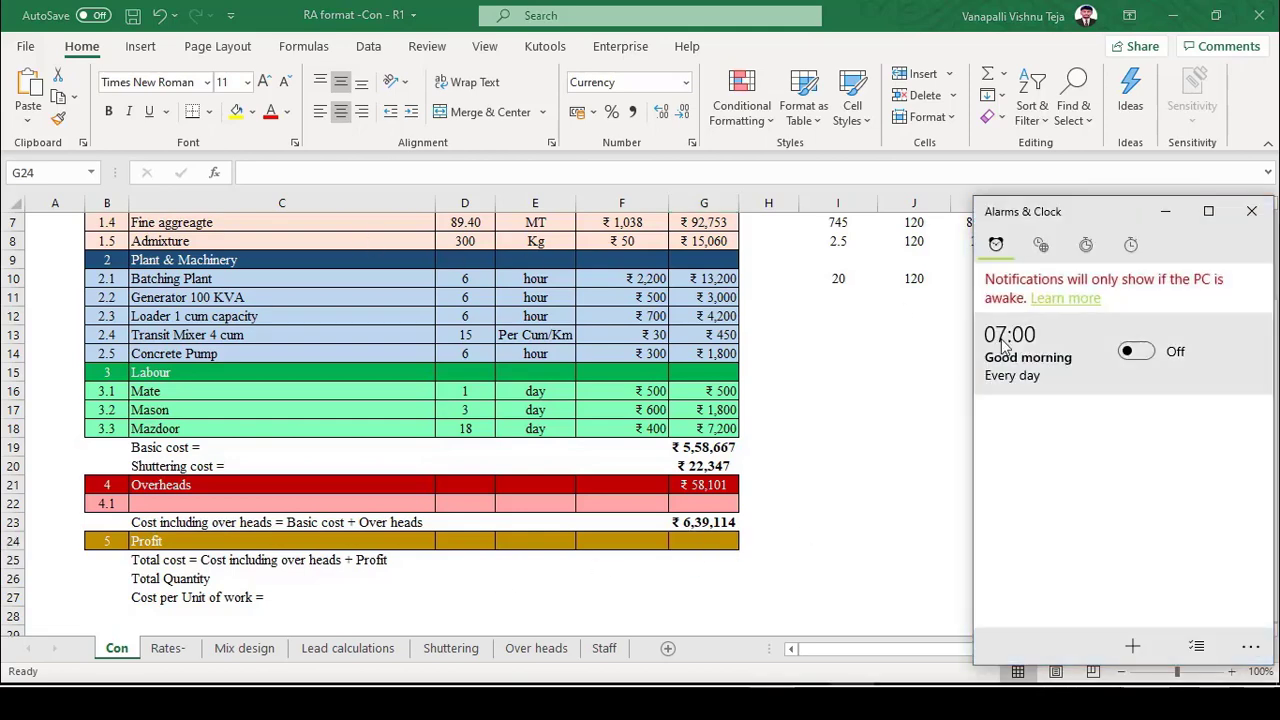
{"action": "left_click", "coordinate": [1118, 240]}
{"action": "left_click", "coordinate": [1046, 396]}
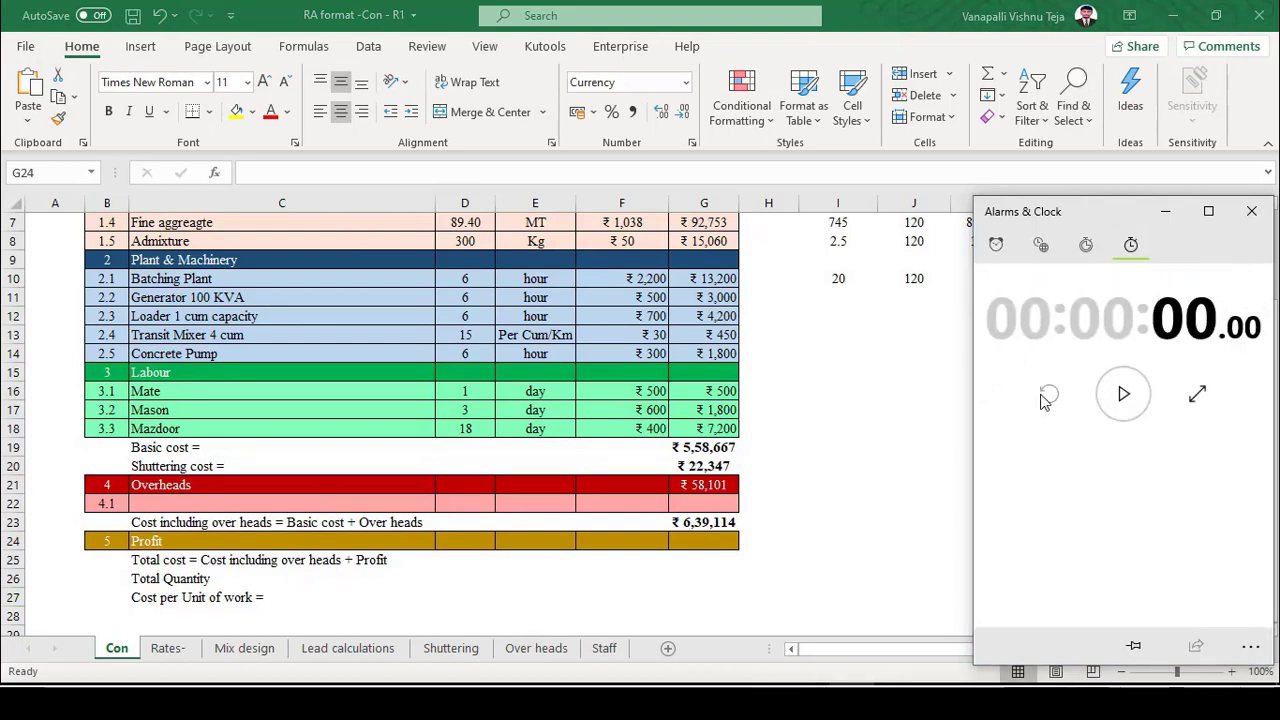
{"action": "left_click", "coordinate": [1120, 398]}
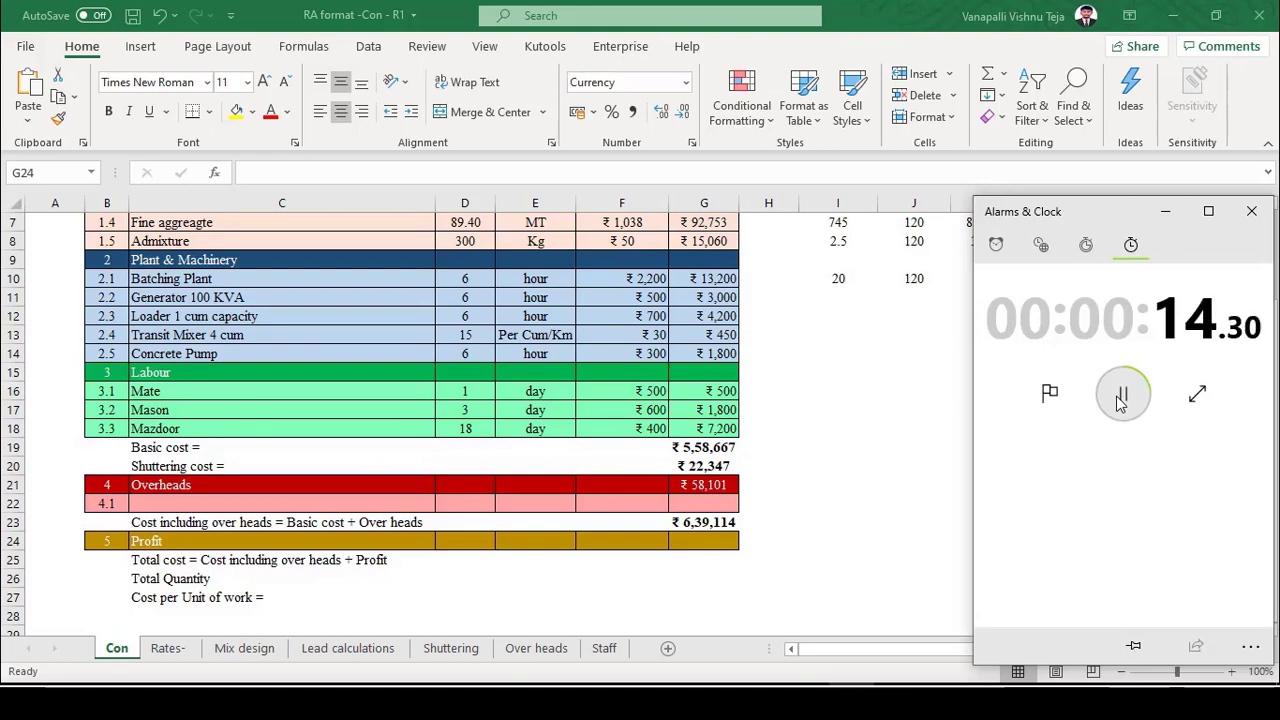
{"action": "left_click", "coordinate": [1121, 399]}
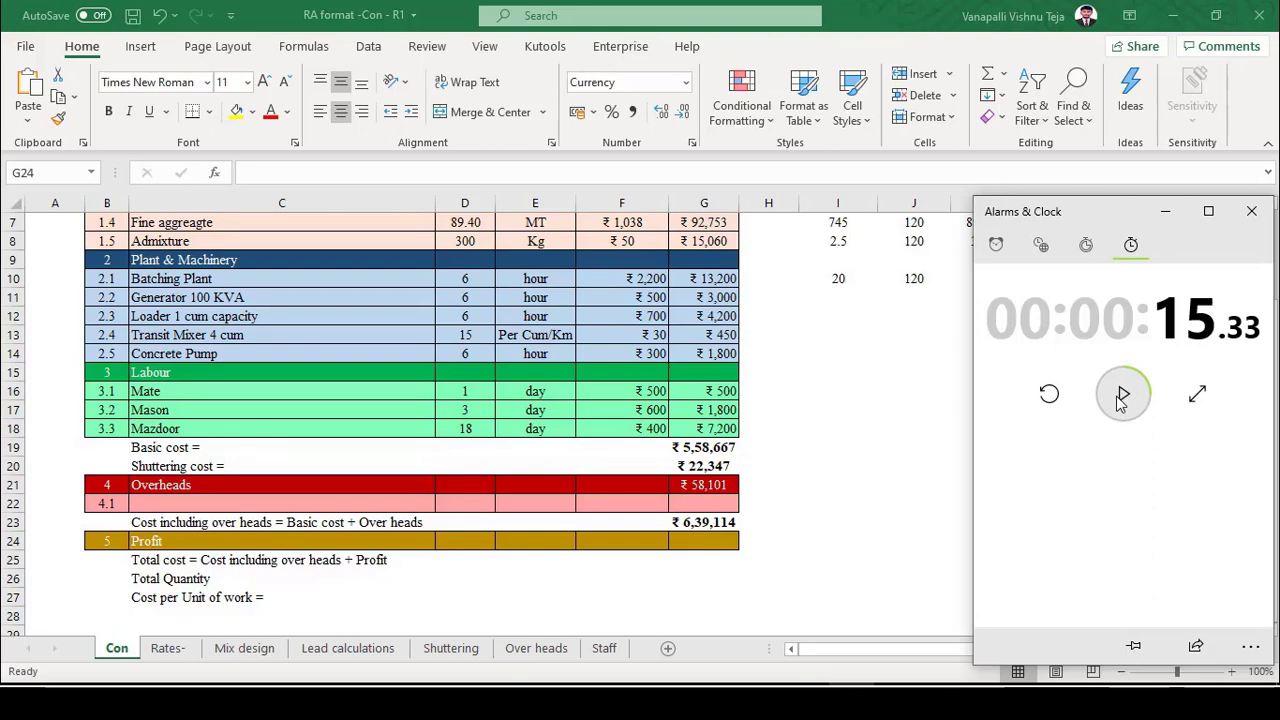
{"action": "left_click", "coordinate": [1166, 212]}
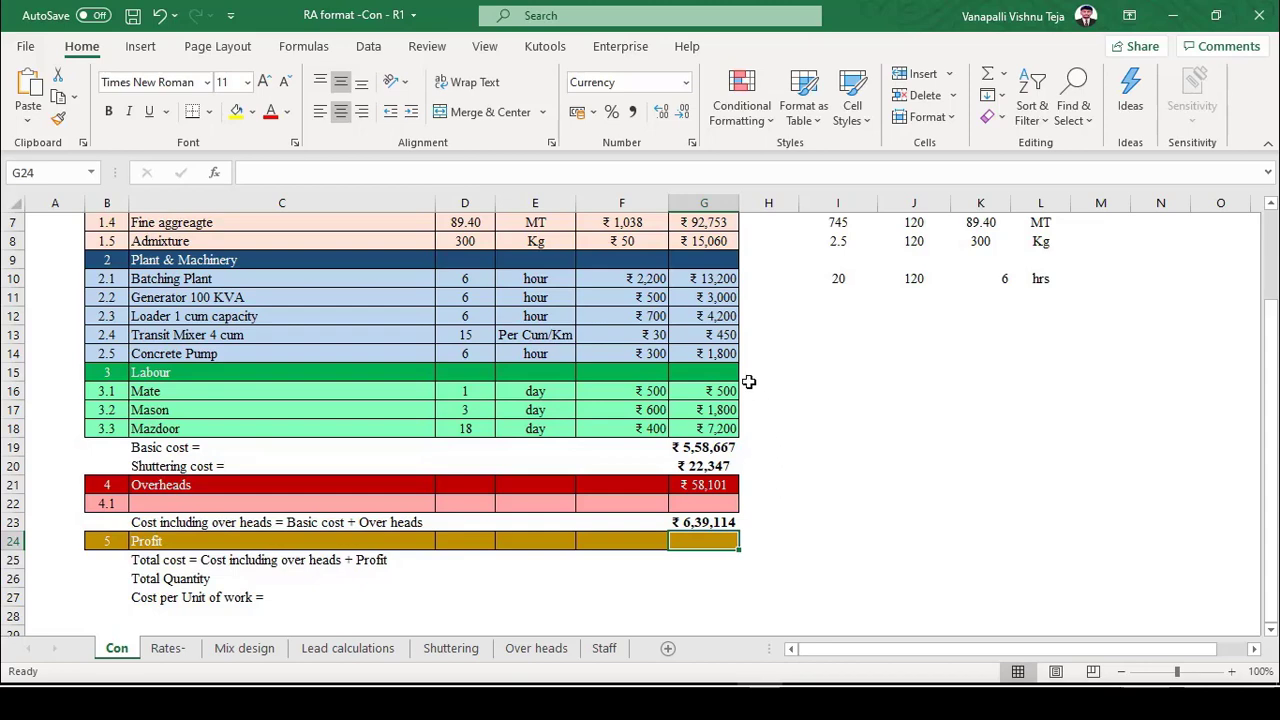
Review the transit mixer's amount formula in G13 without changing it.
{"action": "double_click", "coordinate": [718, 335]}
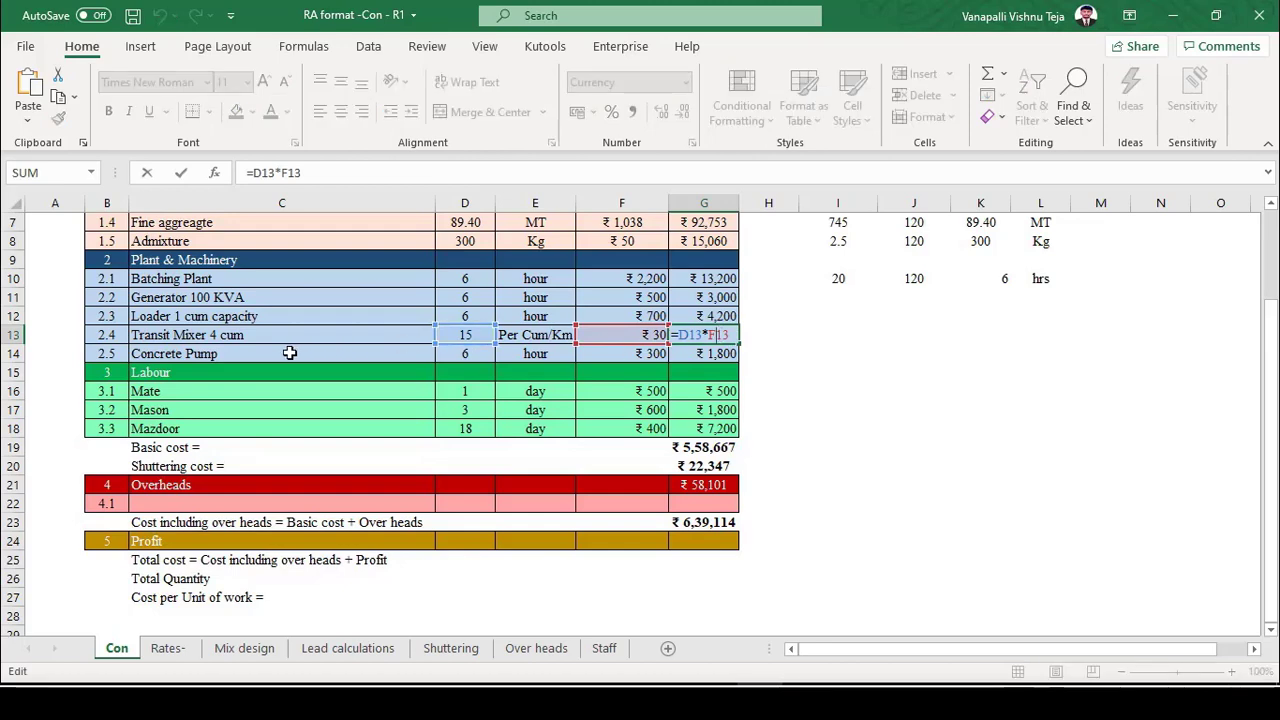
{"action": "left_click", "coordinate": [718, 336]}
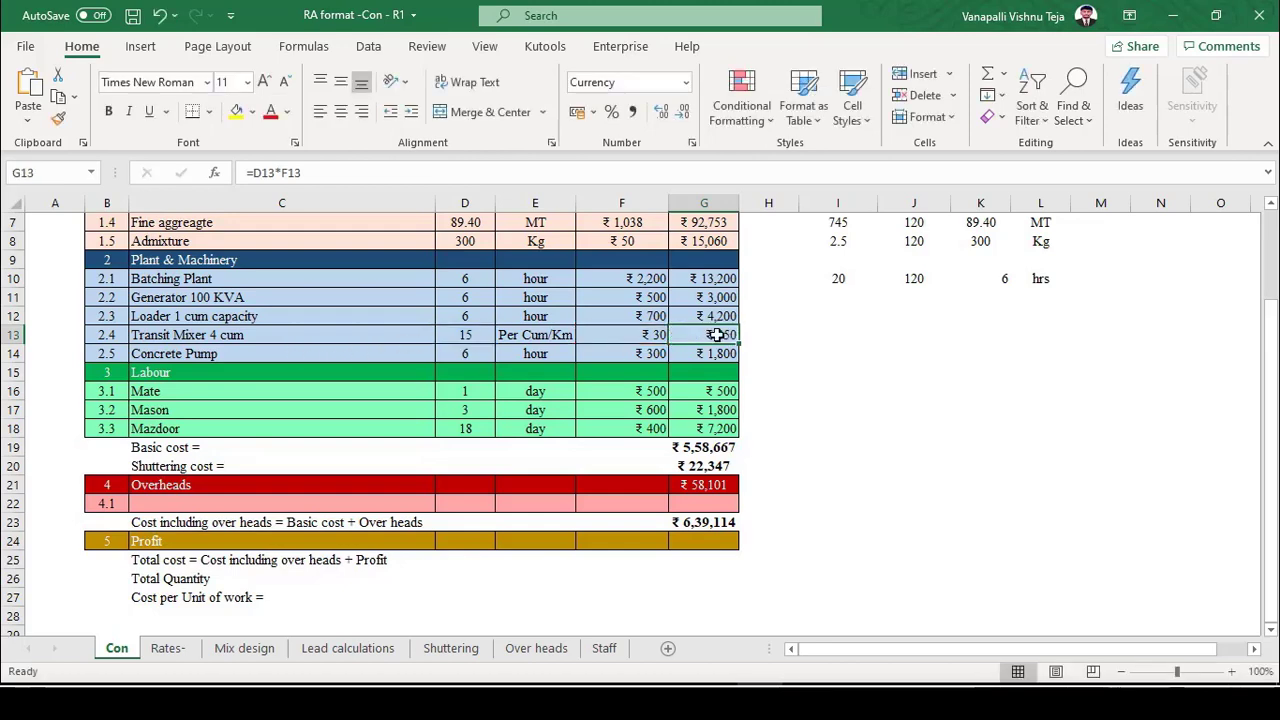
{"action": "left_click", "coordinate": [331, 176]}
{"action": "key", "text": "Escape"}
Review the cement carriage cost formula in E3 on the Rates- sheet and glance at the Mix design sheet.
{"action": "left_click", "coordinate": [167, 648]}
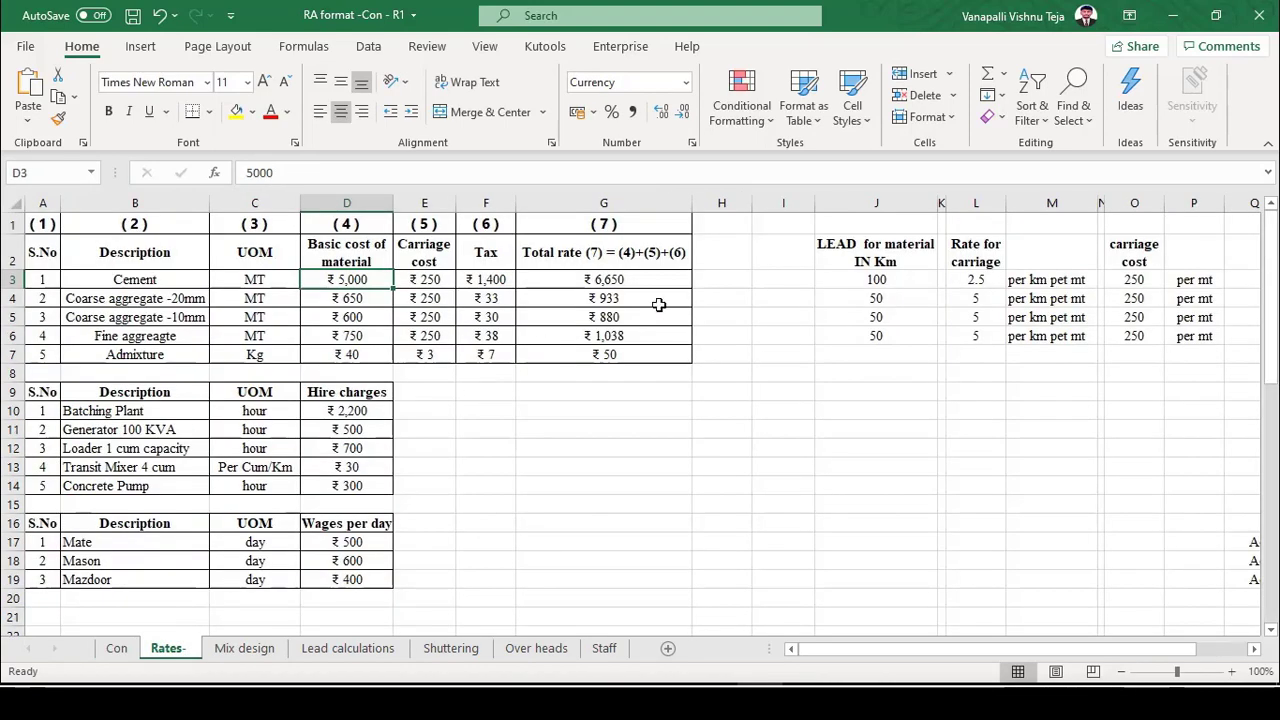
{"action": "left_click", "coordinate": [424, 280]}
{"action": "type", "text": "="}
{"action": "left_click", "coordinate": [1134, 281]}
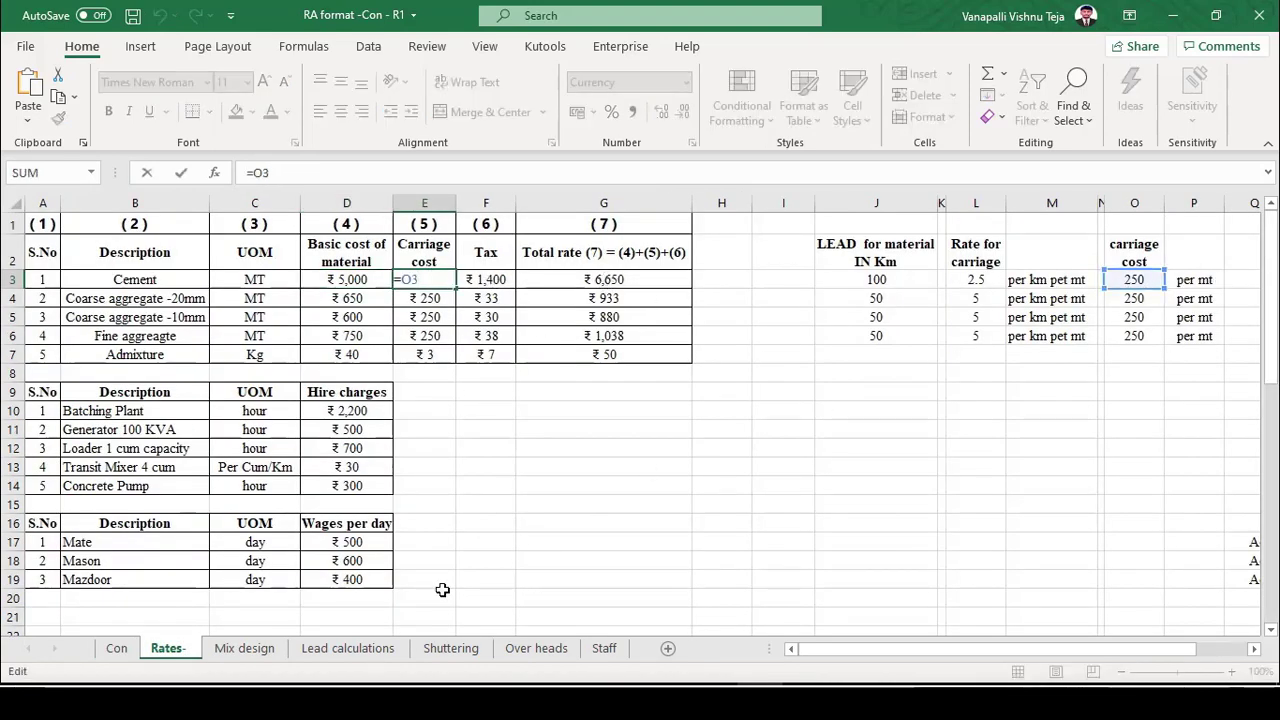
{"action": "key", "text": "Return"}
{"action": "left_click", "coordinate": [117, 650]}
{"action": "left_click", "coordinate": [212, 651]}
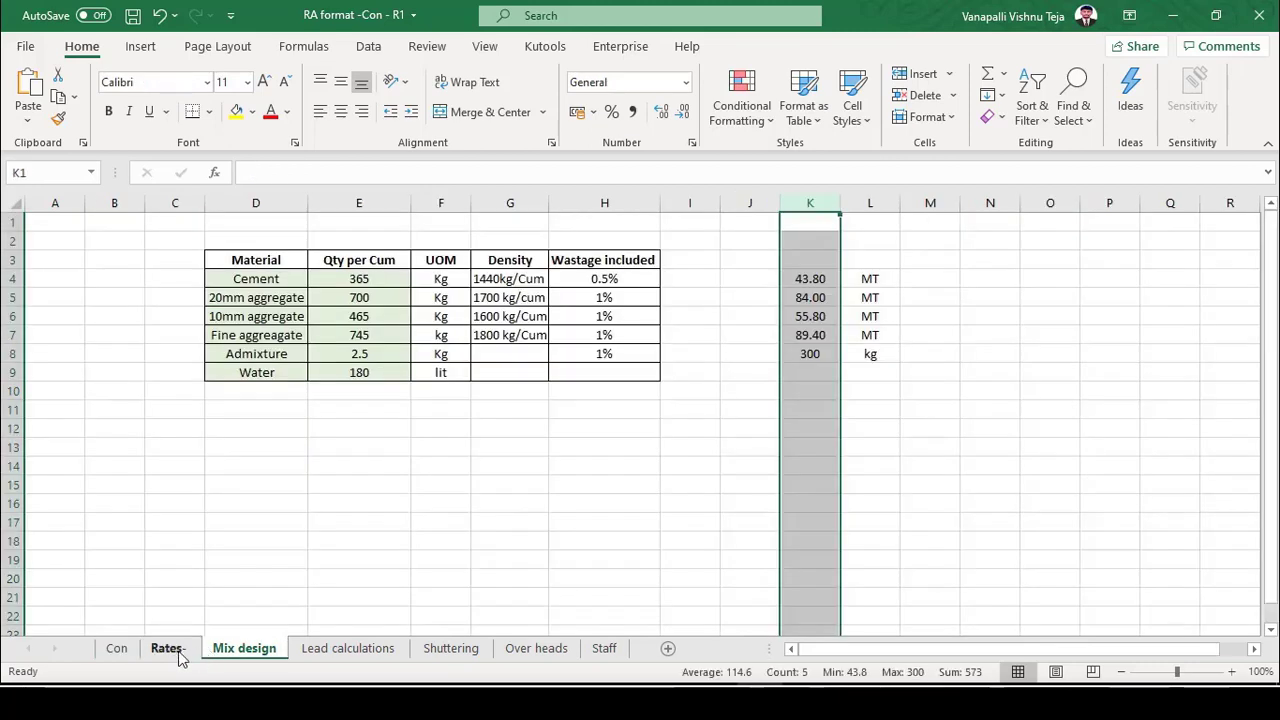
{"action": "left_click", "coordinate": [170, 649]}
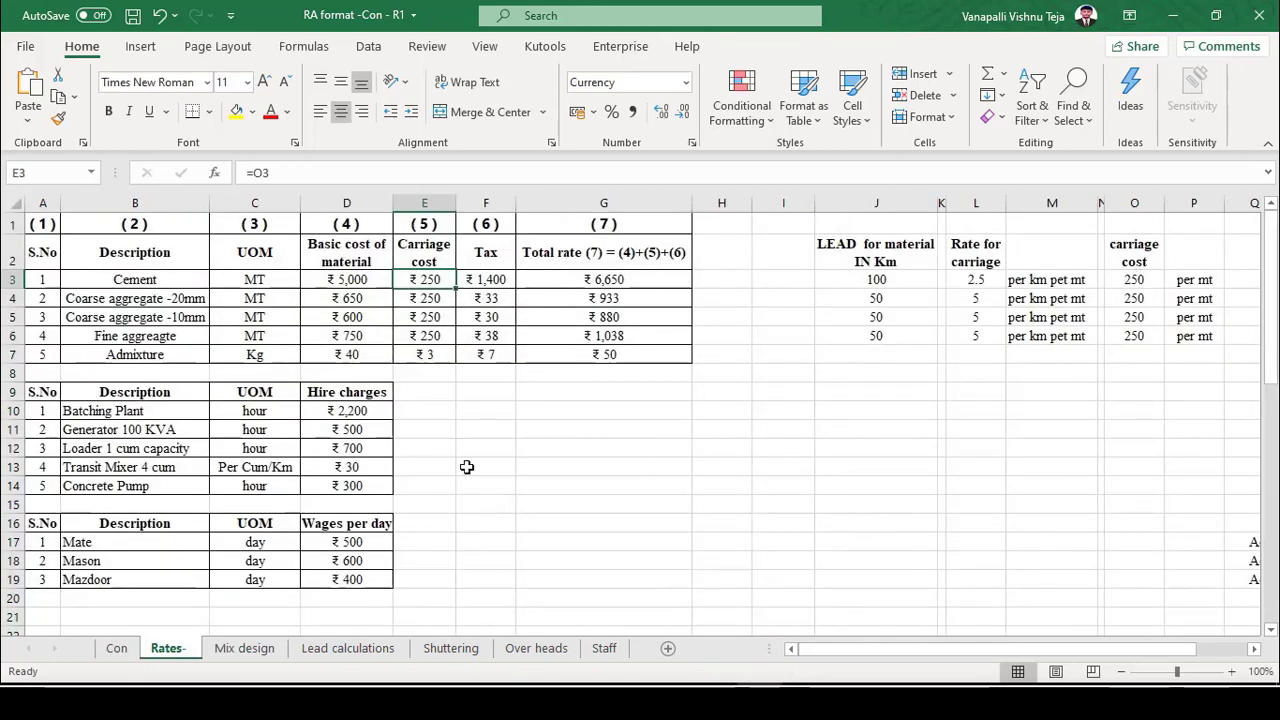
On the Con sheet, correct the transit mixer amount in G13 to =D13*F13*J4 so it includes the quantity to be produced.
{"action": "left_click", "coordinate": [117, 650]}
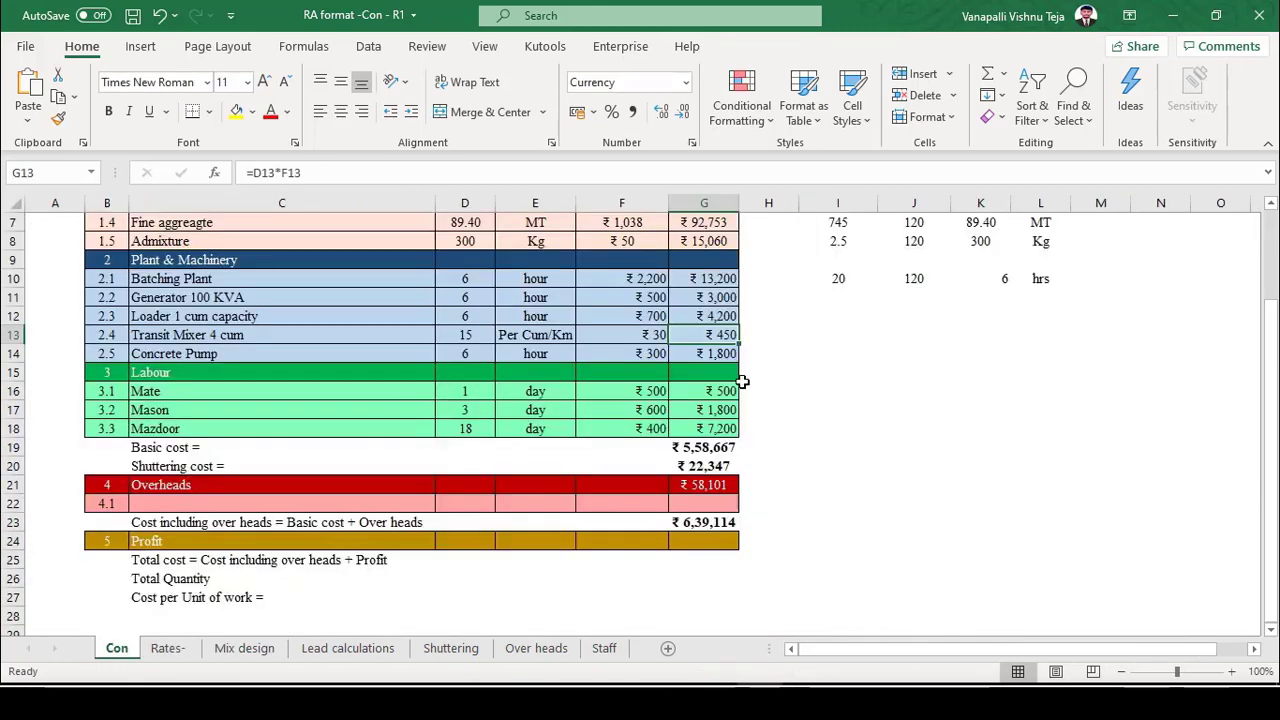
{"action": "double_click", "coordinate": [722, 335]}
{"action": "key", "text": "Escape"}
{"action": "left_click", "coordinate": [328, 173]}
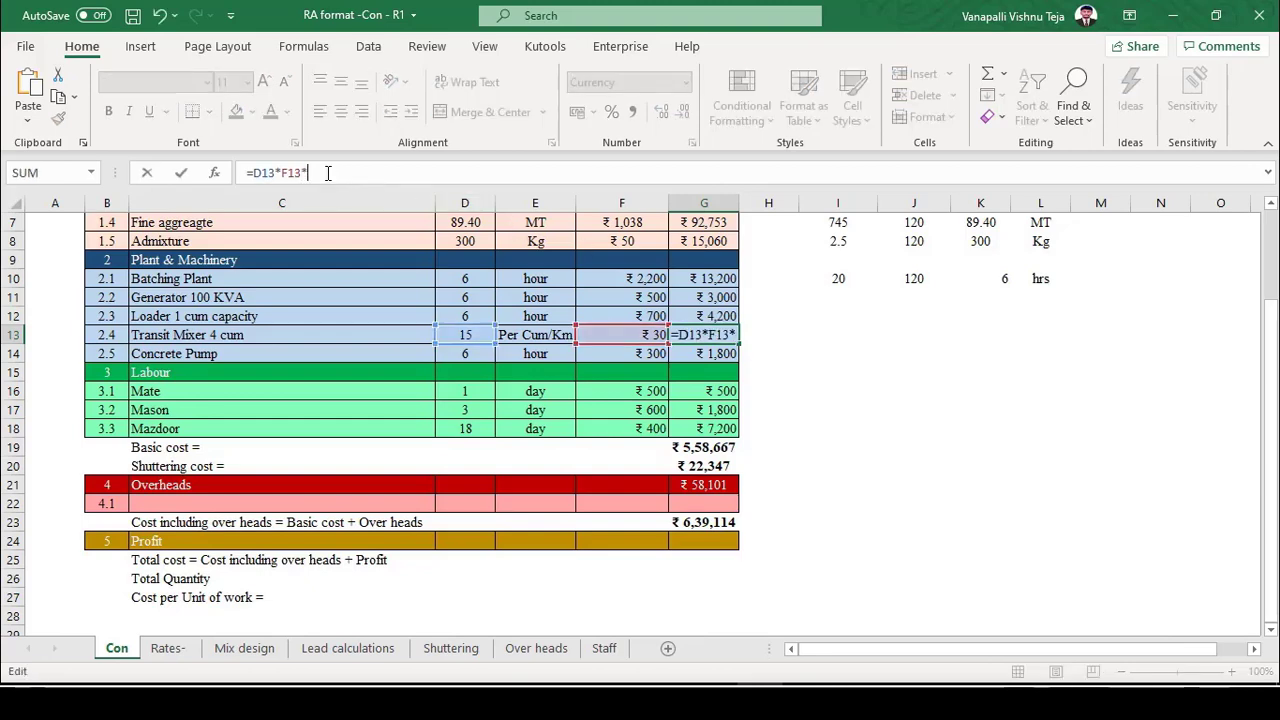
{"action": "type", "text": "*12"}
{"action": "key", "text": "BackSpace"}
{"action": "key", "text": "BackSpace"}
{"action": "scroll", "coordinate": [925, 300], "scroll_direction": "up", "scroll_amount": 2}
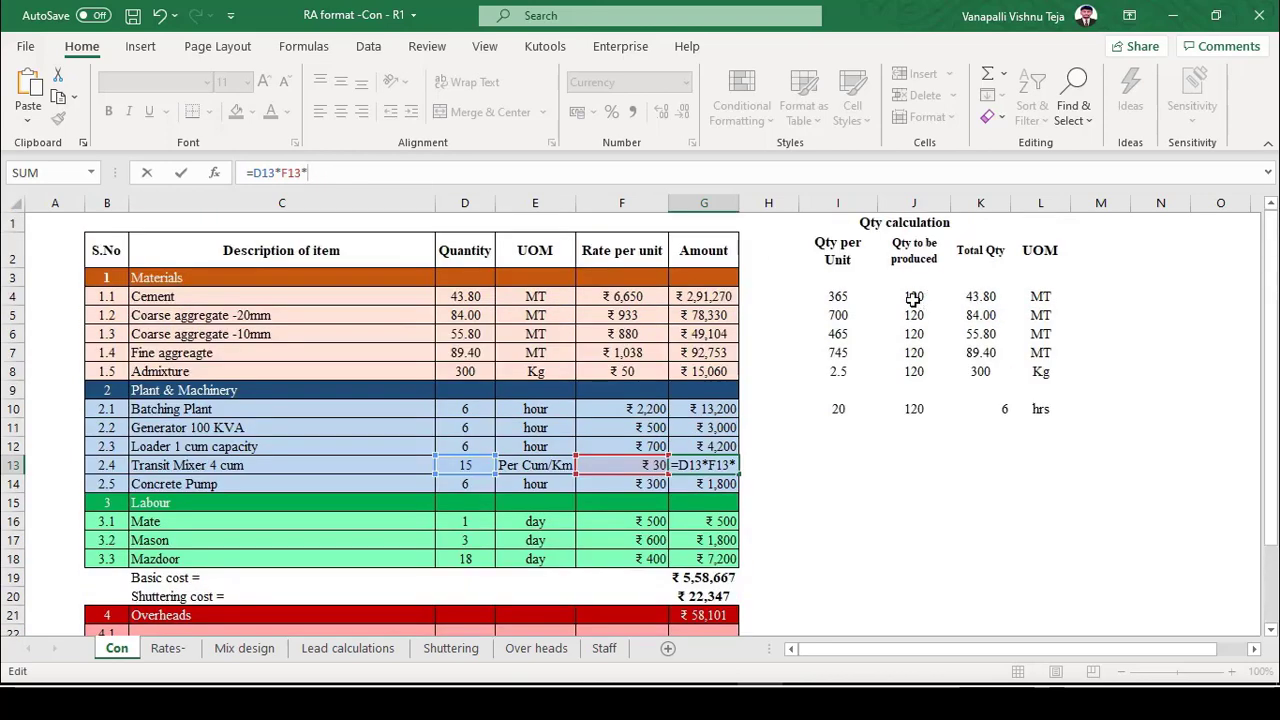
{"action": "left_click", "coordinate": [913, 297]}
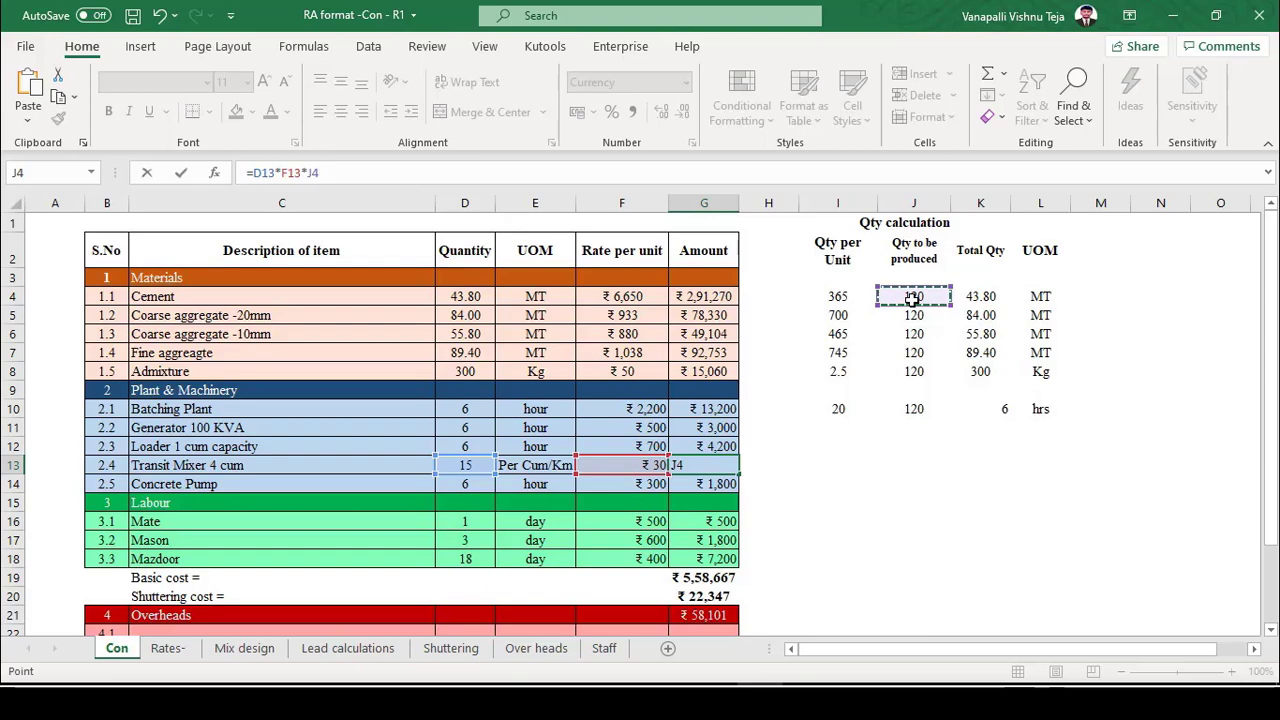
{"action": "key", "text": "ctrl+Return"}
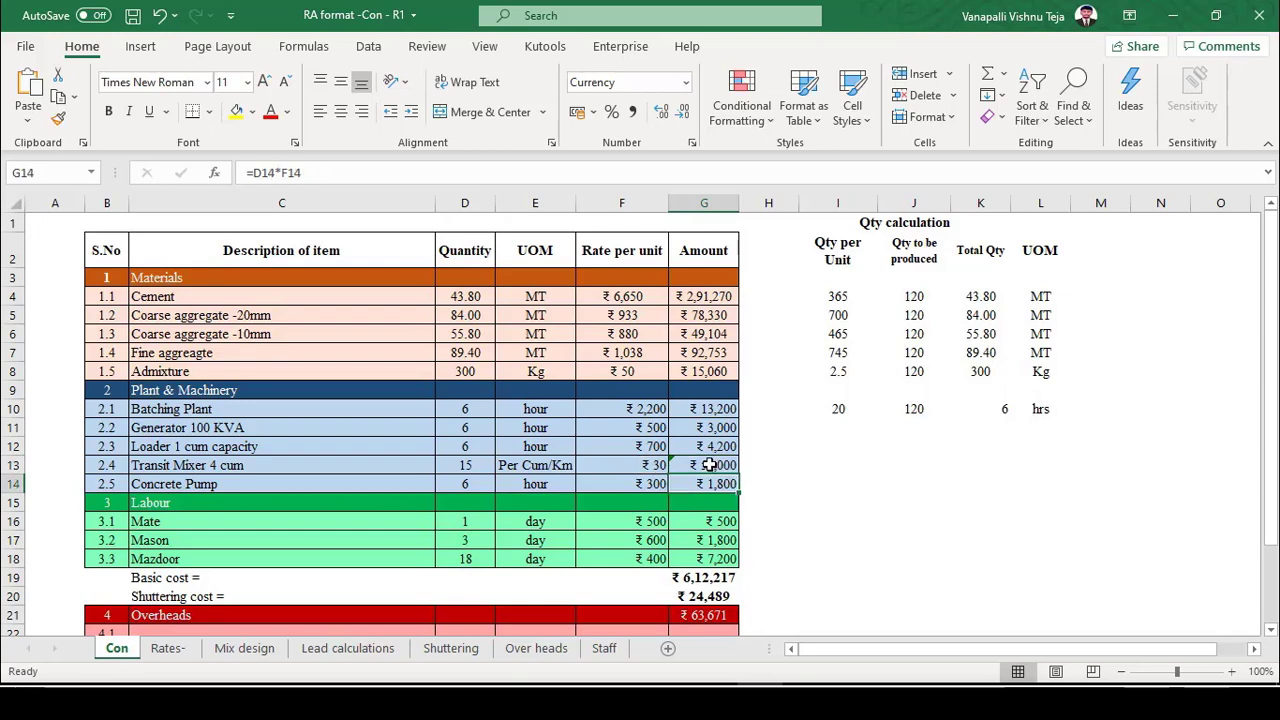
Review the formulas for basic cost, shuttering cost, overheads and cost including overheads in G19 to G23 without changing them.
{"action": "scroll", "coordinate": [770, 458], "scroll_direction": "down", "scroll_amount": 1}
{"action": "scroll", "coordinate": [780, 457], "scroll_direction": "down", "scroll_amount": 1}
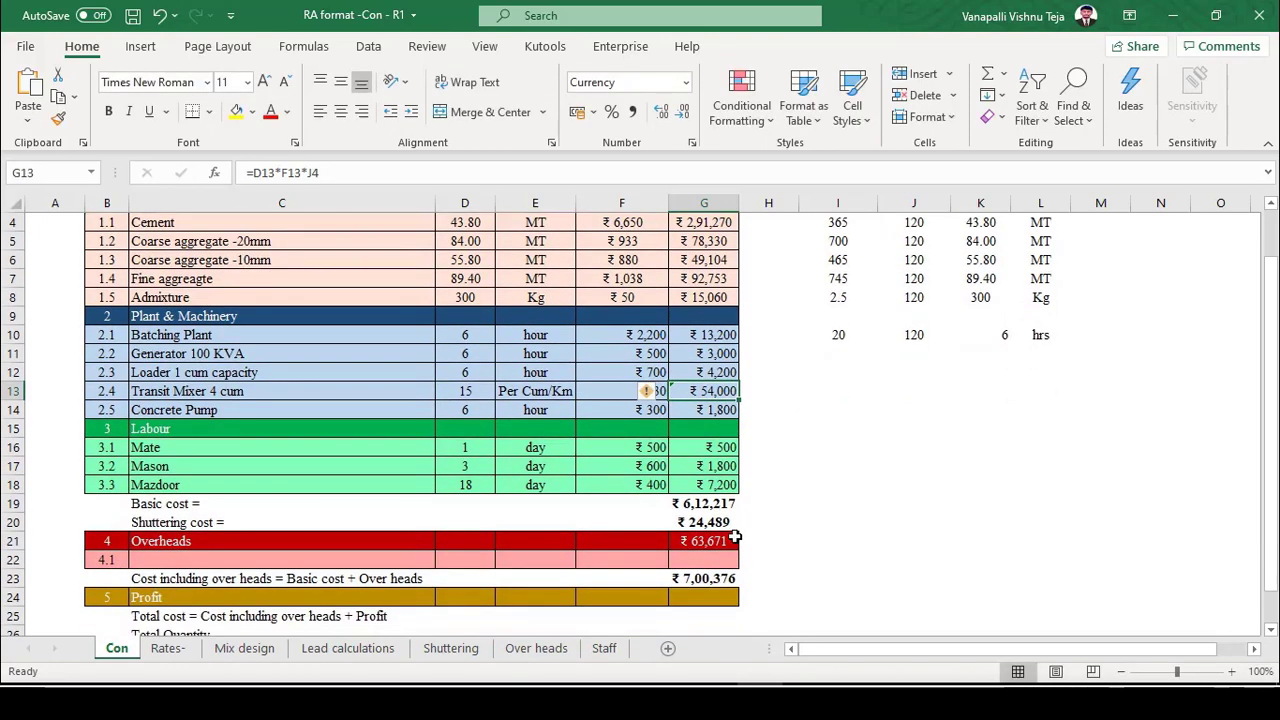
{"action": "left_click", "coordinate": [705, 503]}
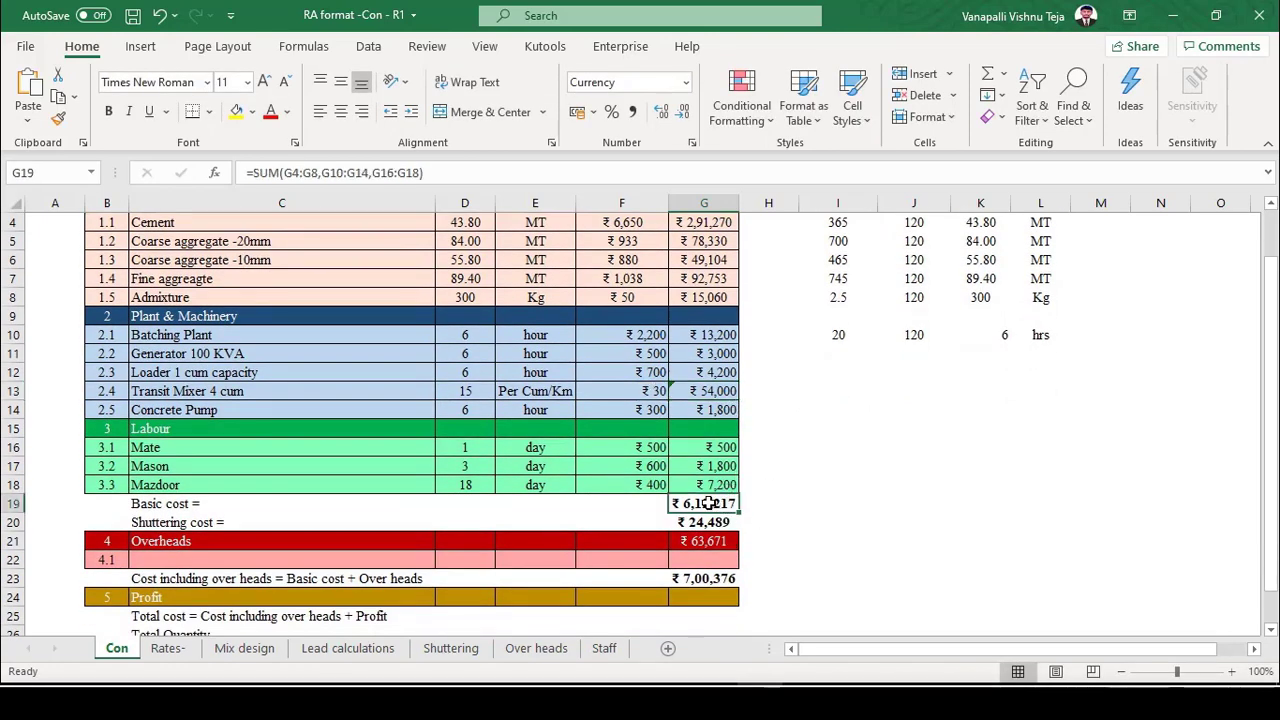
{"action": "double_click", "coordinate": [705, 503]}
{"action": "key", "text": "Escape"}
{"action": "double_click", "coordinate": [707, 522]}
{"action": "key", "text": "Return"}
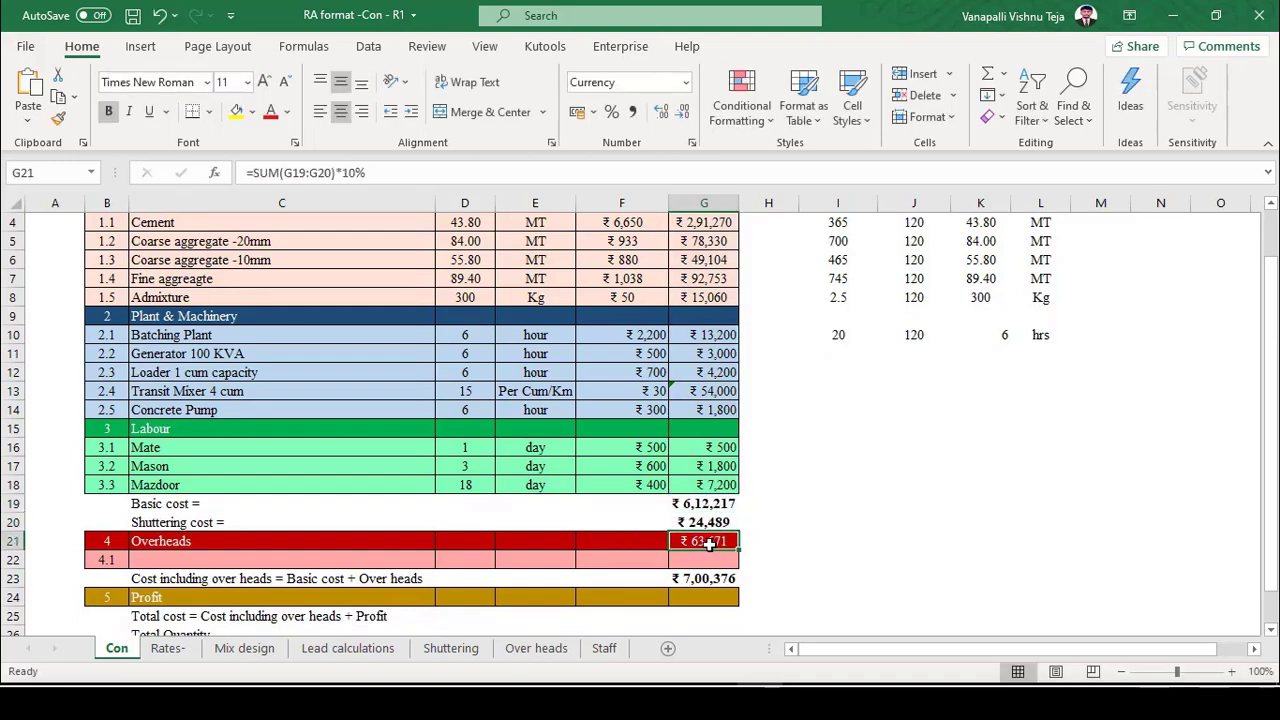
{"action": "double_click", "coordinate": [705, 541]}
{"action": "key", "text": "Escape"}
{"action": "double_click", "coordinate": [704, 580]}
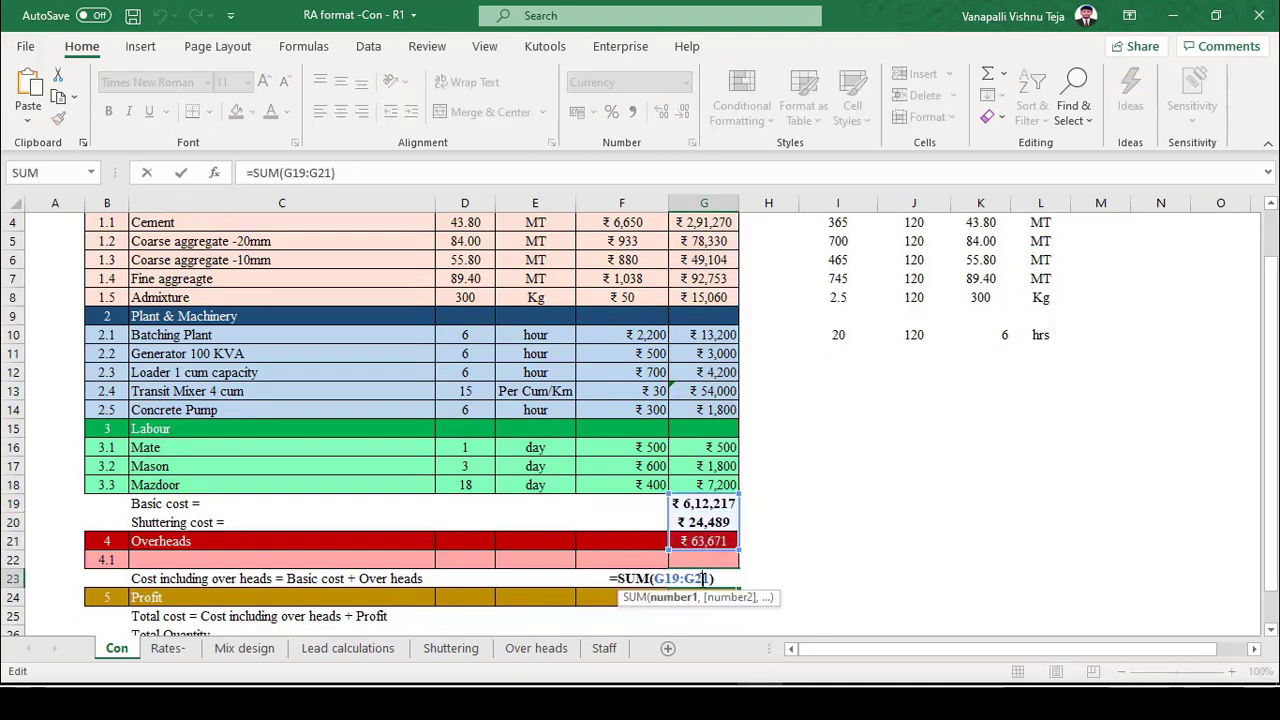
{"action": "key", "text": "Escape"}
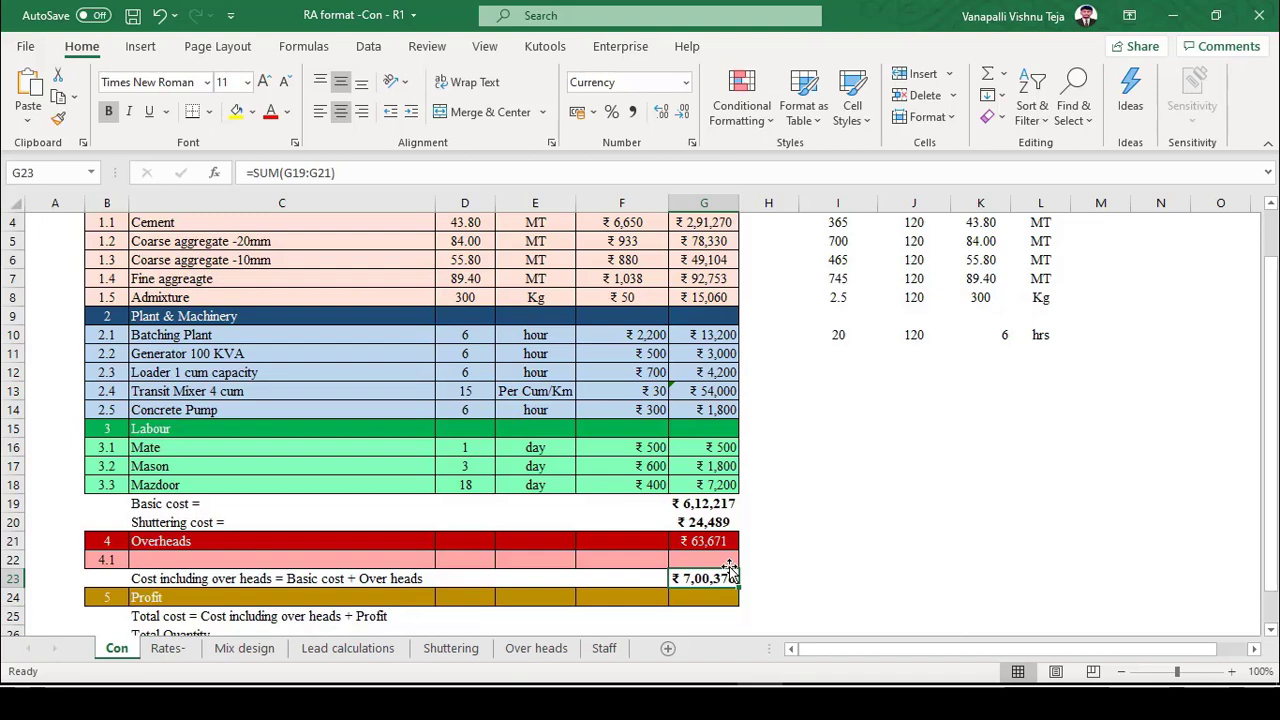
Calculate the profit in G24 as 10% of the cost including overheads in G23.
{"action": "left_click", "coordinate": [225, 591]}
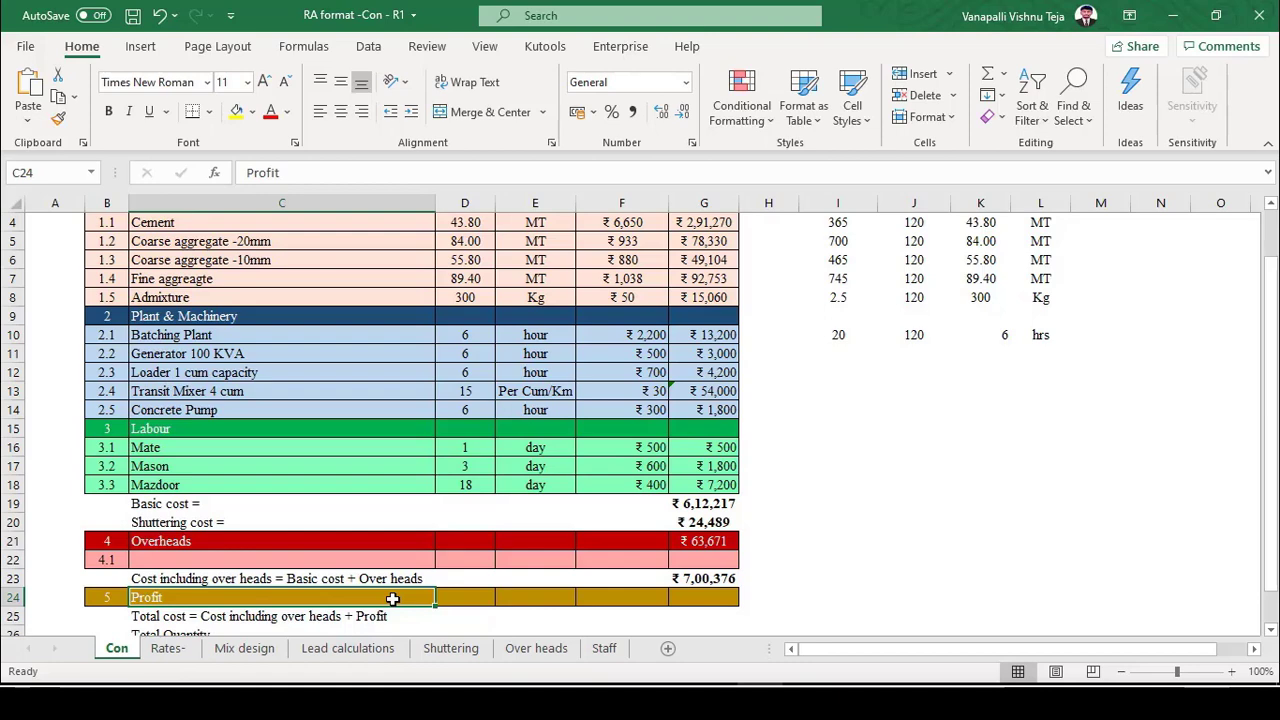
{"action": "left_click", "coordinate": [709, 599]}
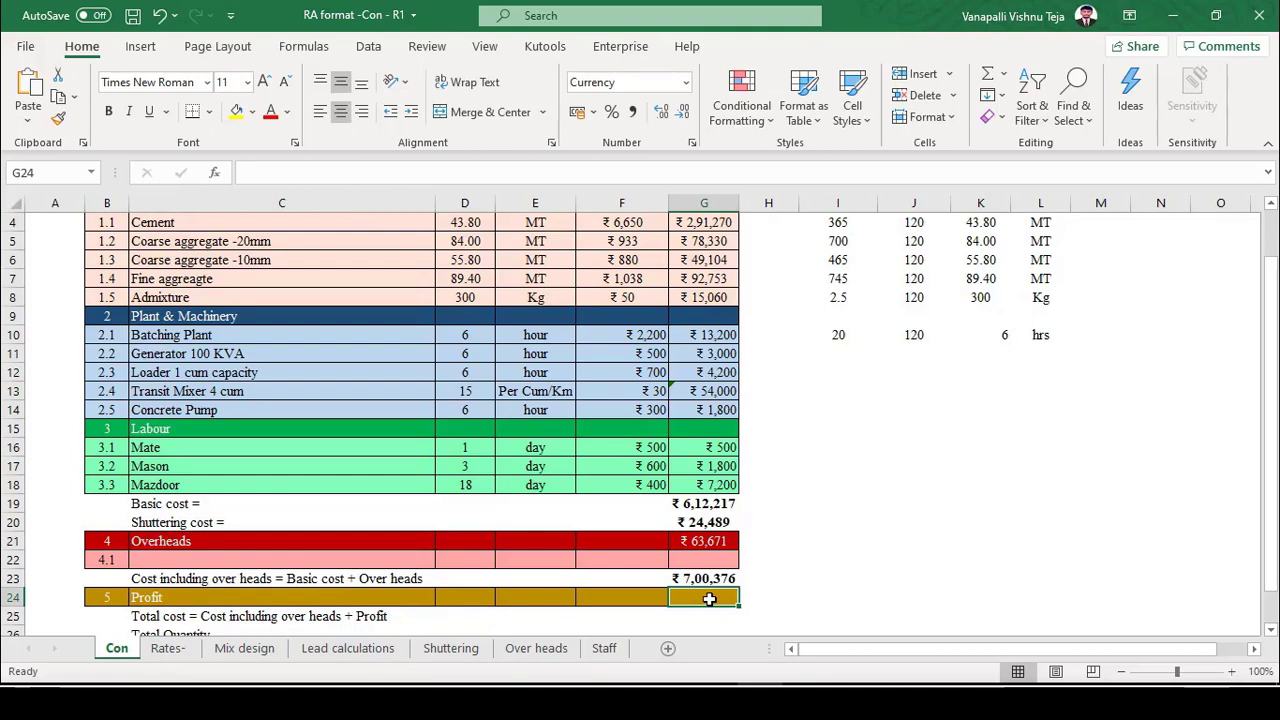
{"action": "type", "text": "="}
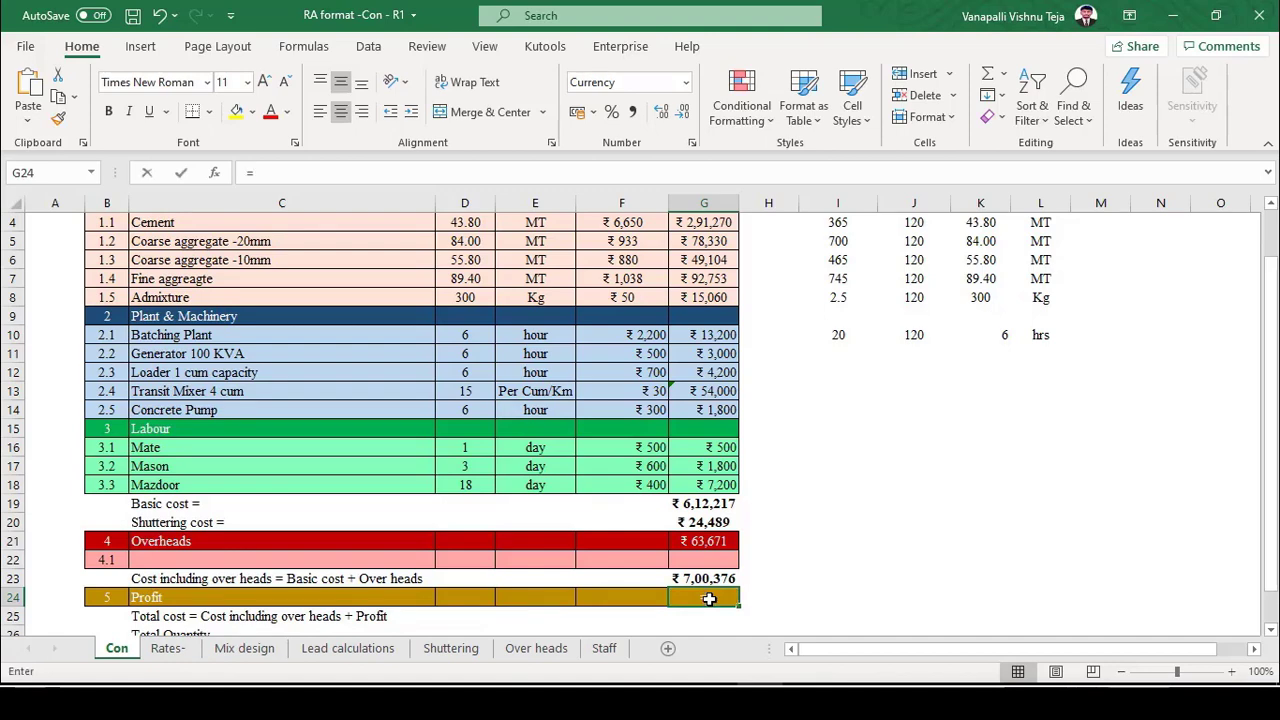
{"action": "key", "text": "Up"}
{"action": "type", "text": "*10"}
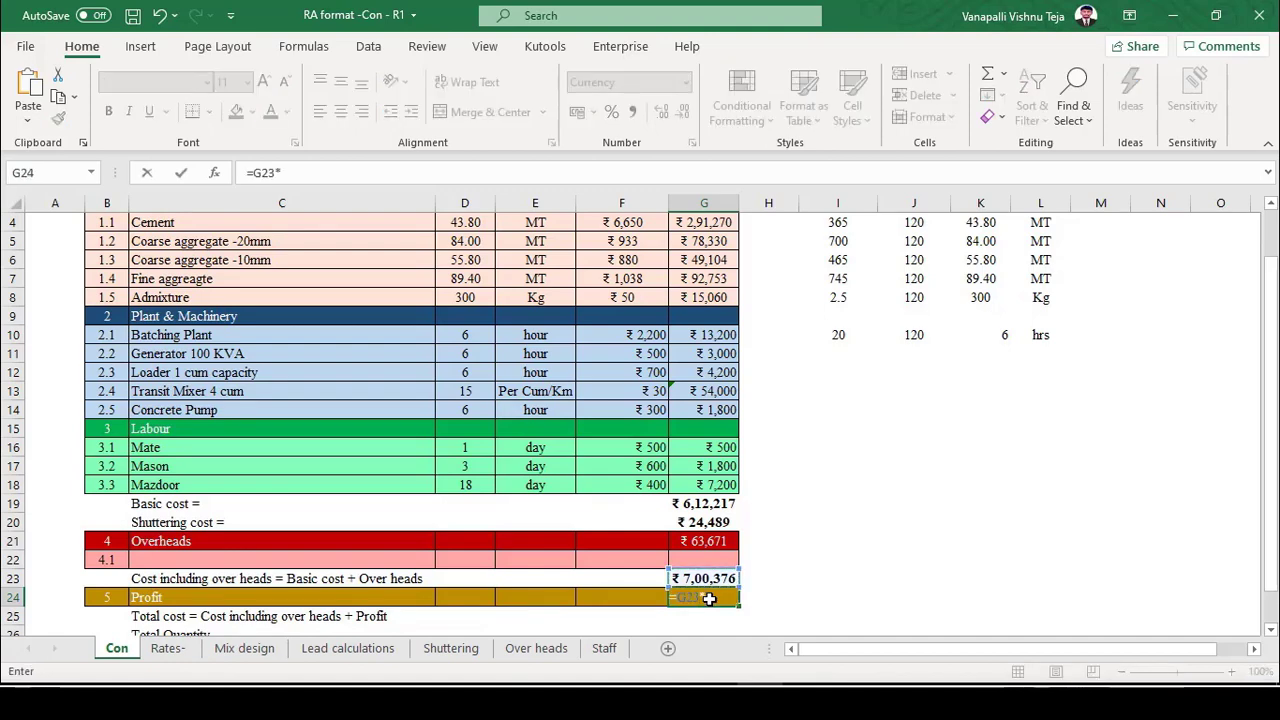
{"action": "key", "text": "Return"}
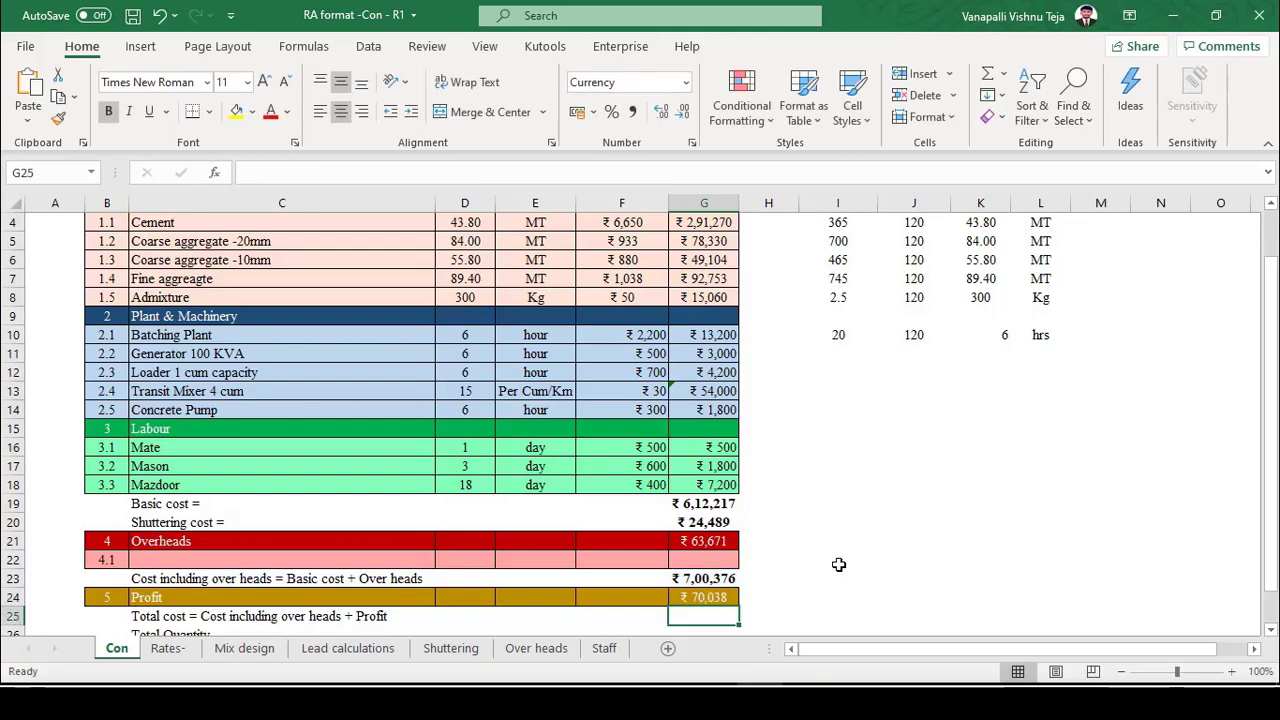
Calculate the total cost in G25 with =SUM(G23:G24) and check the formula's range.
{"action": "left_click", "coordinate": [280, 578]}
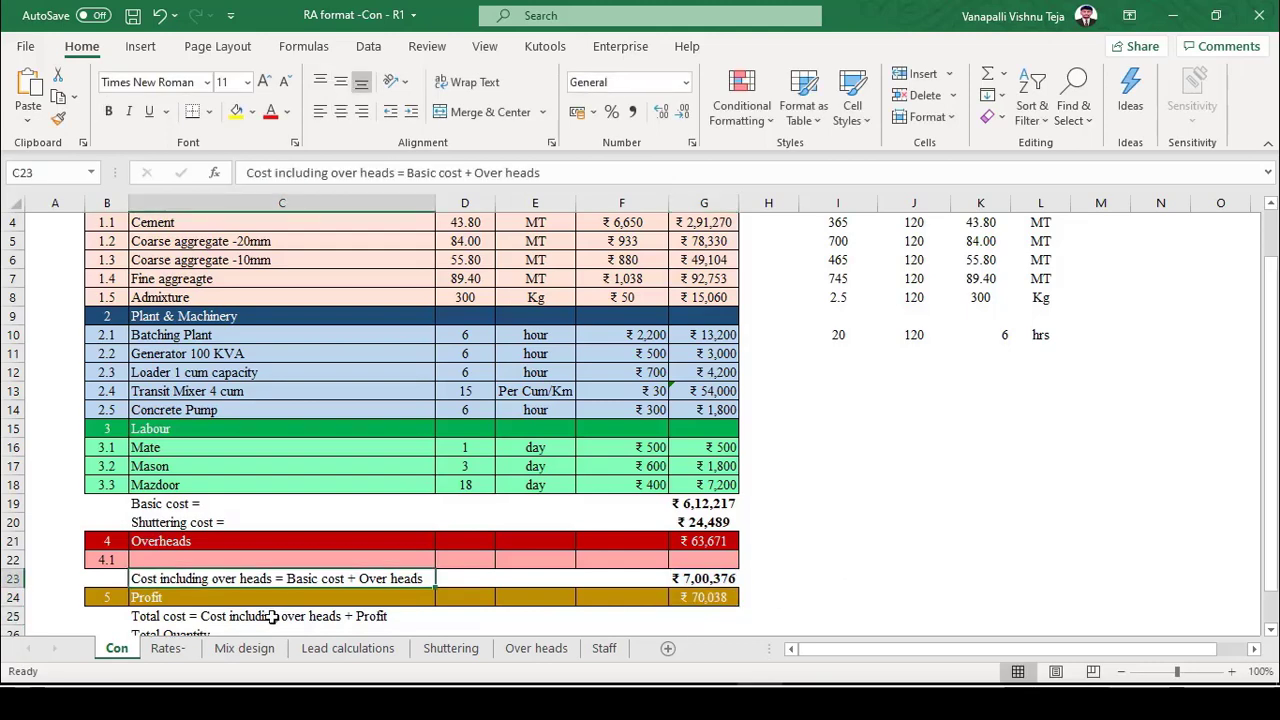
{"action": "left_click", "coordinate": [268, 615]}
{"action": "left_click", "coordinate": [271, 580]}
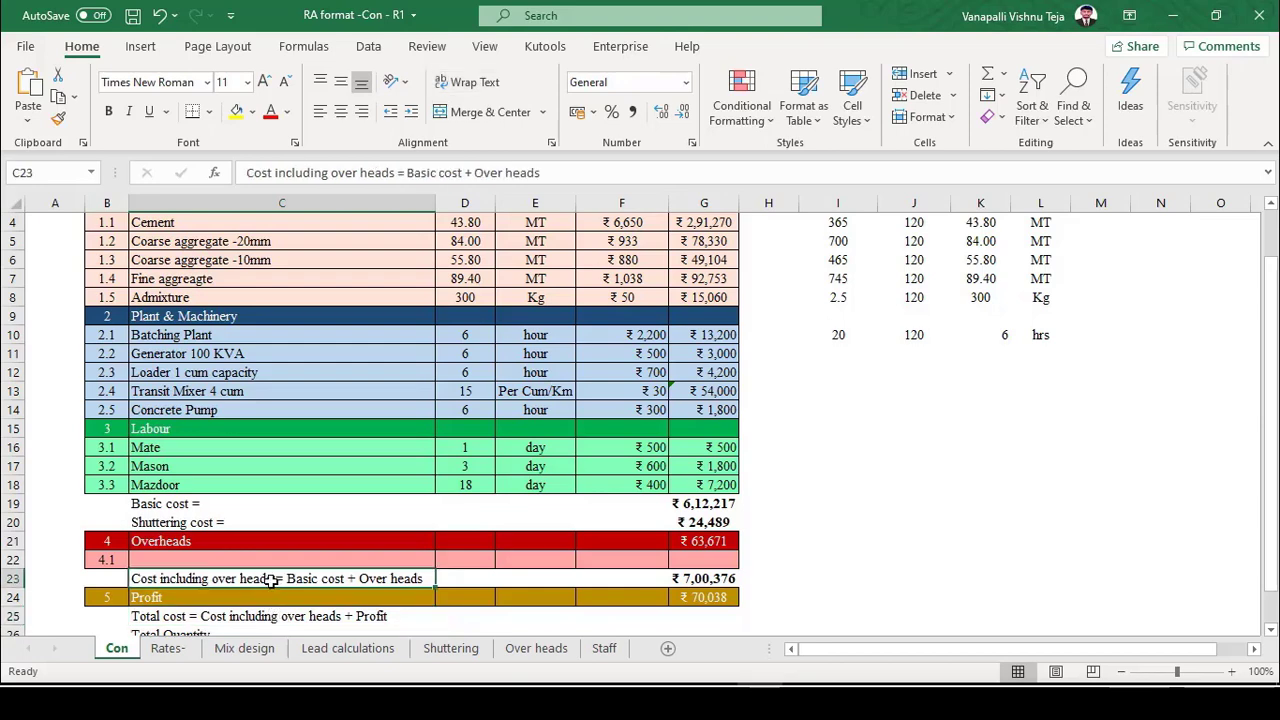
{"action": "left_click", "coordinate": [268, 597], "text": "ctrl"}
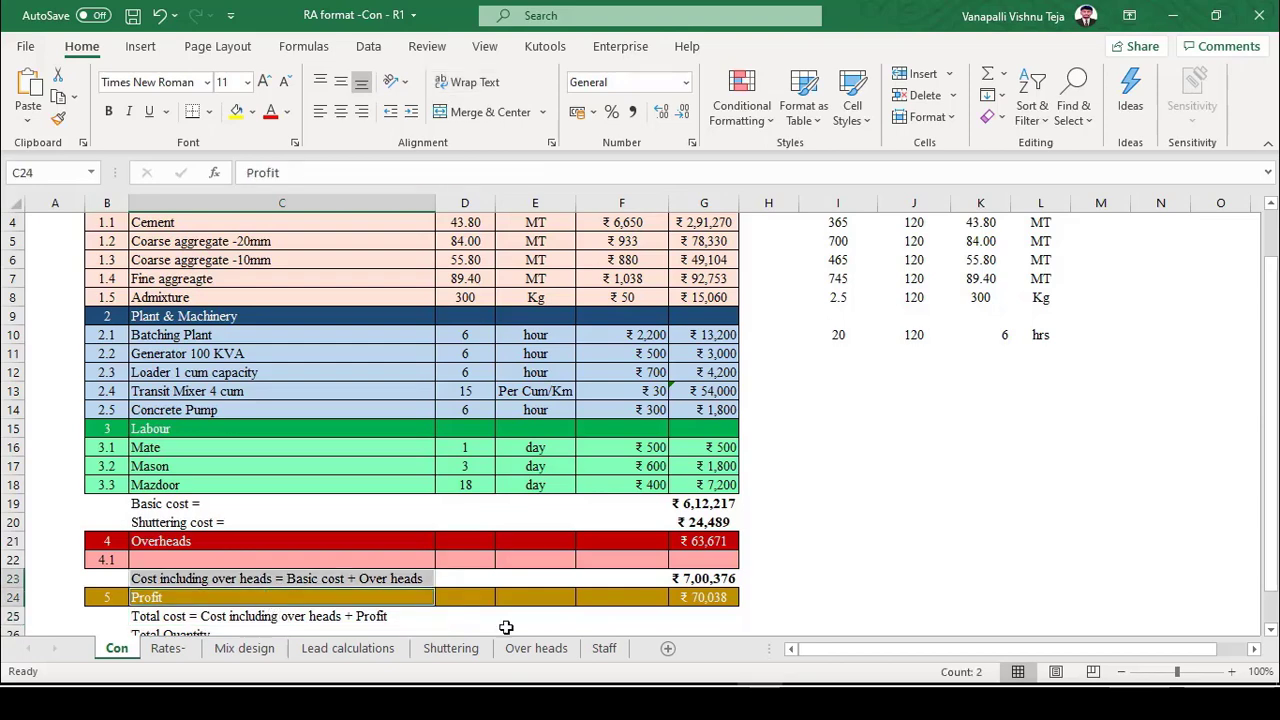
{"action": "left_click", "coordinate": [709, 618]}
{"action": "type", "text": "=su"}
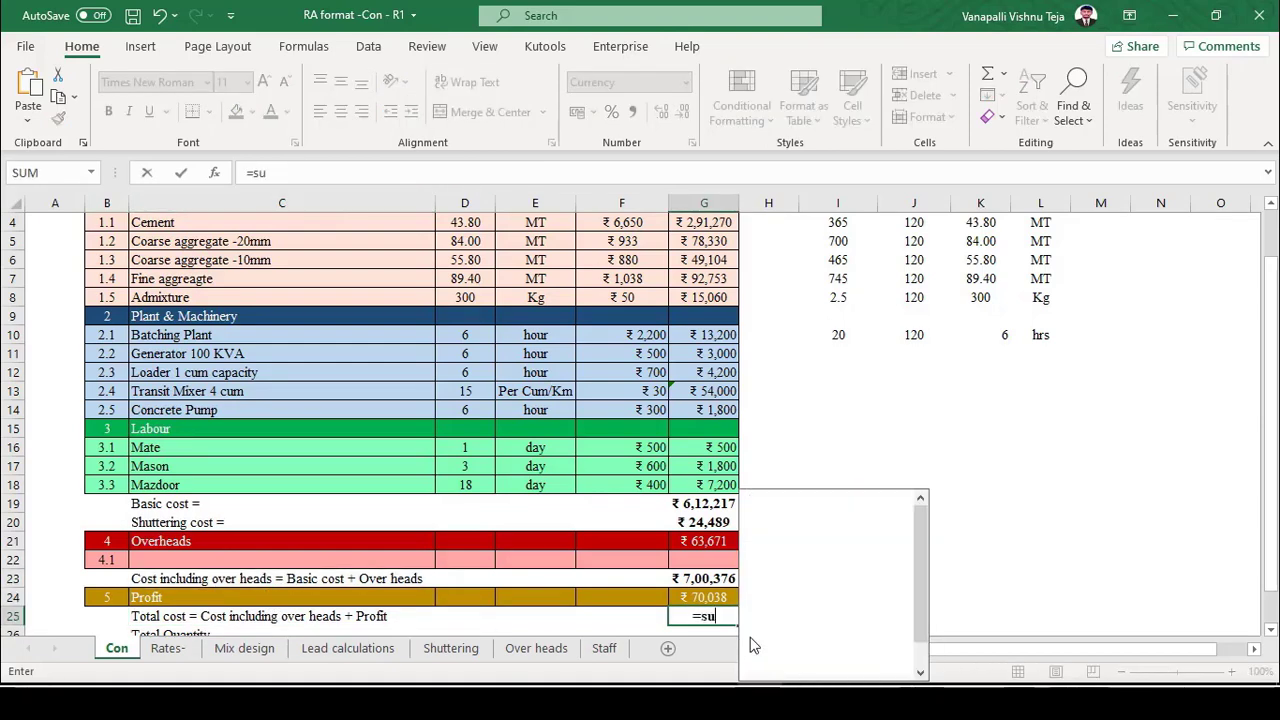
{"action": "key", "text": "Tab"}
{"action": "key", "text": "Up"}
{"action": "key", "text": "shift+Up"}
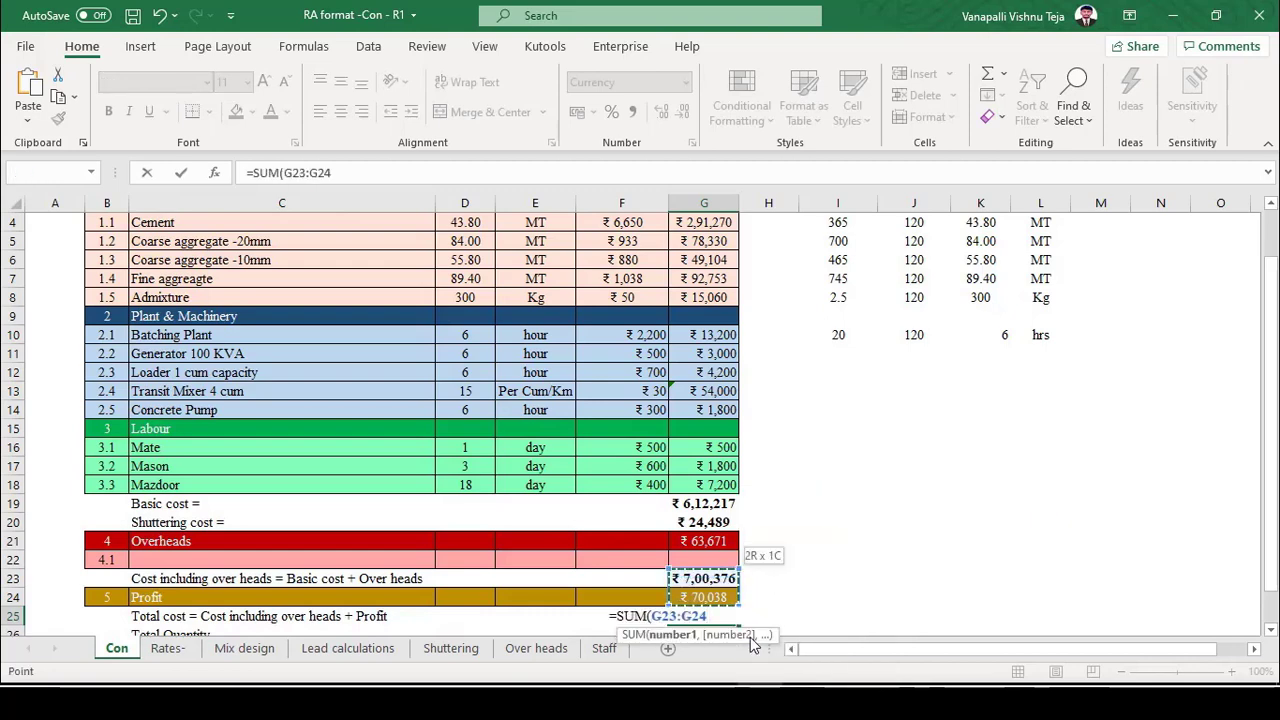
{"action": "key", "text": "ctrl+Return"}
{"action": "key", "text": "F2"}
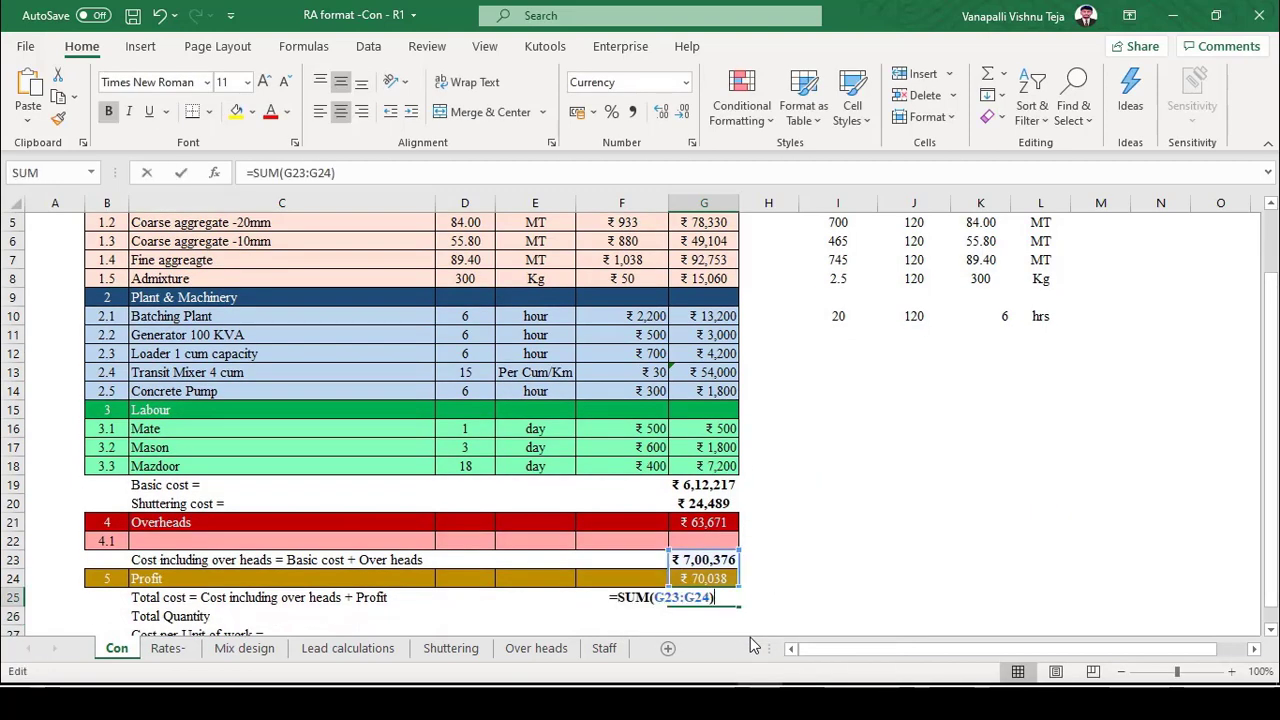
{"action": "key", "text": "Escape"}
{"action": "key", "text": "Return"}
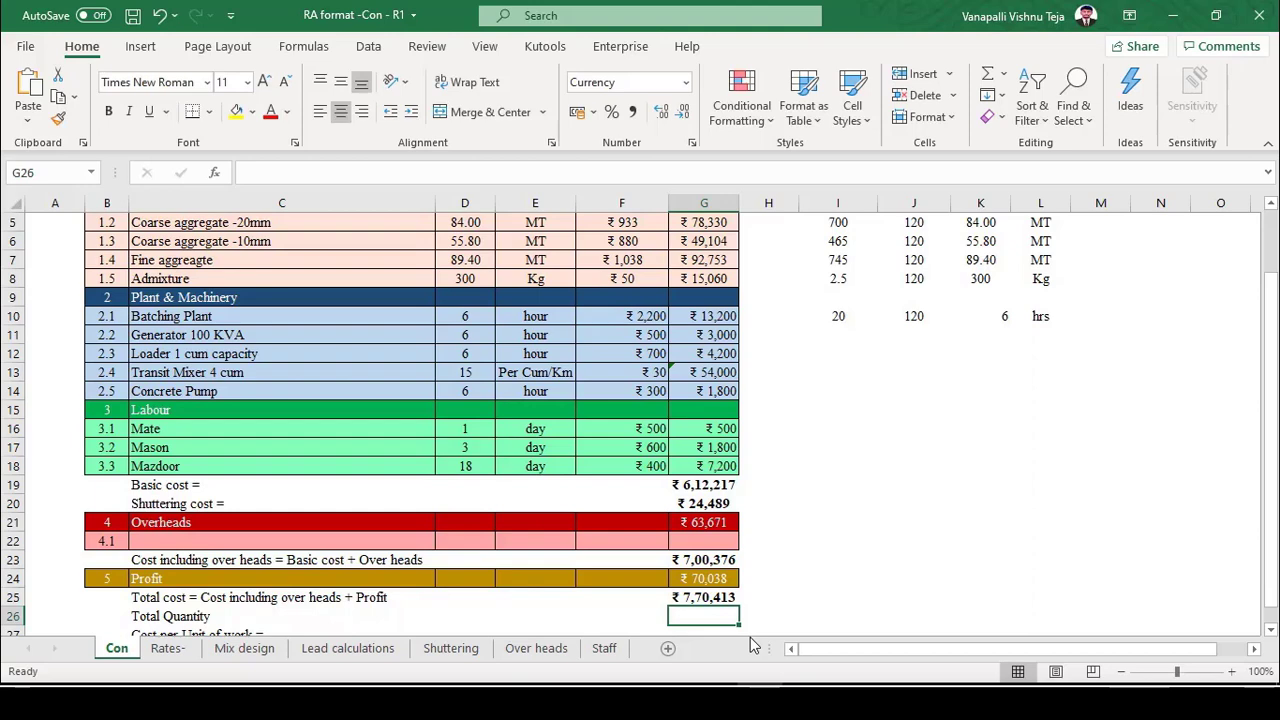
{"action": "key", "text": "Up"}
{"action": "key", "text": "Down"}
{"action": "type", "text": "="}
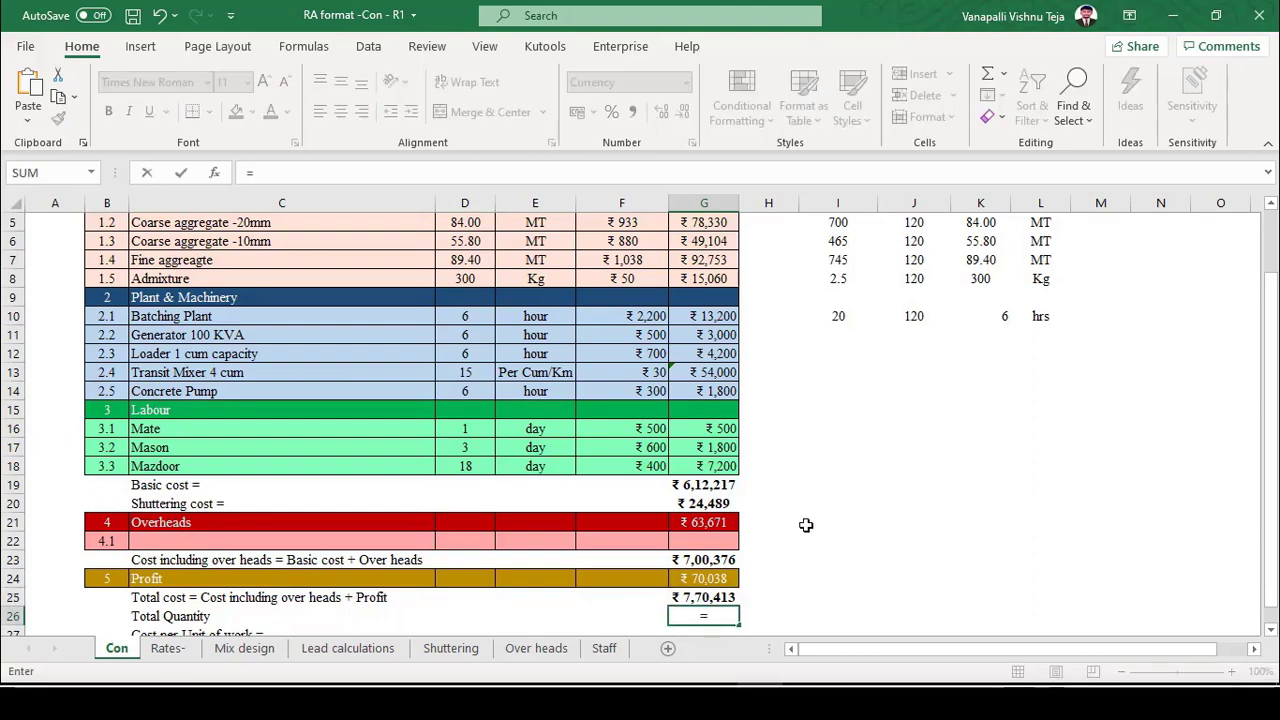
{"action": "scroll", "coordinate": [795, 520], "scroll_direction": "down", "scroll_amount": 1}
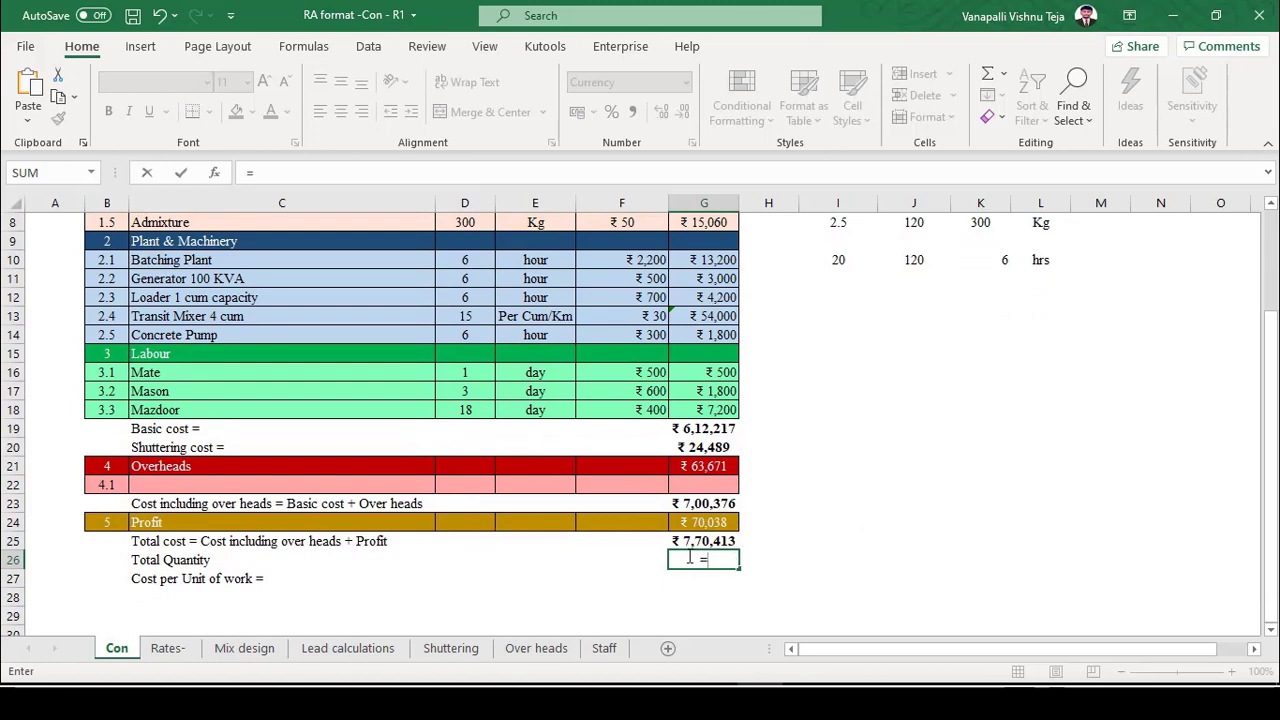
{"action": "key", "text": "Escape"}
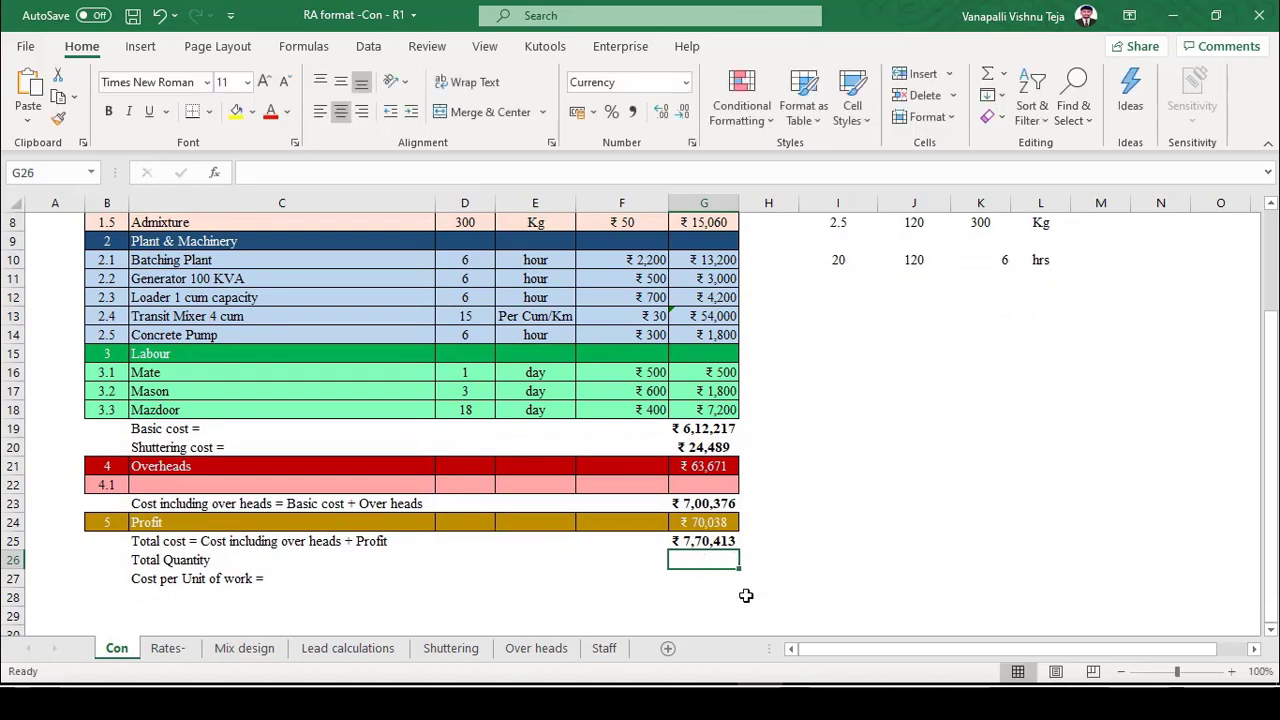
Link the total quantity in G26 to the cement row's quantity to be produced in J4.
{"action": "type", "text": "="}
{"action": "scroll", "coordinate": [874, 390], "scroll_direction": "up", "scroll_amount": 3}
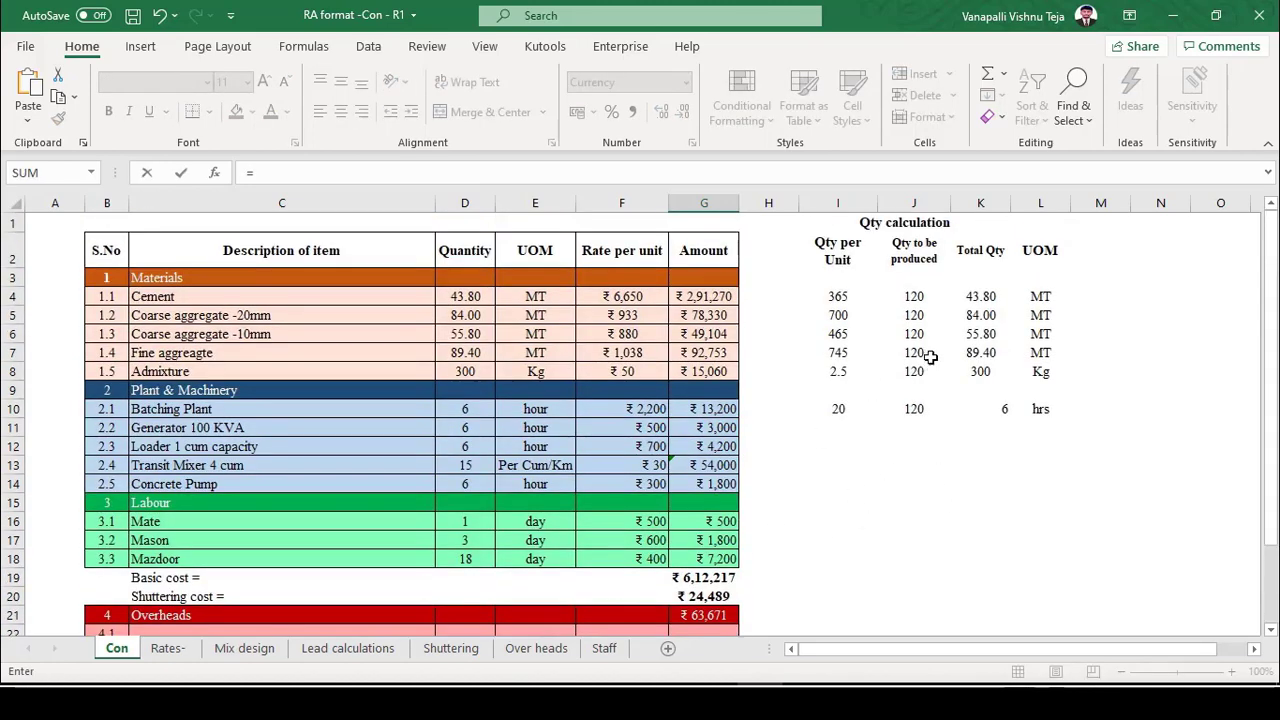
{"action": "left_click", "coordinate": [906, 300]}
{"action": "key", "text": "Return"}
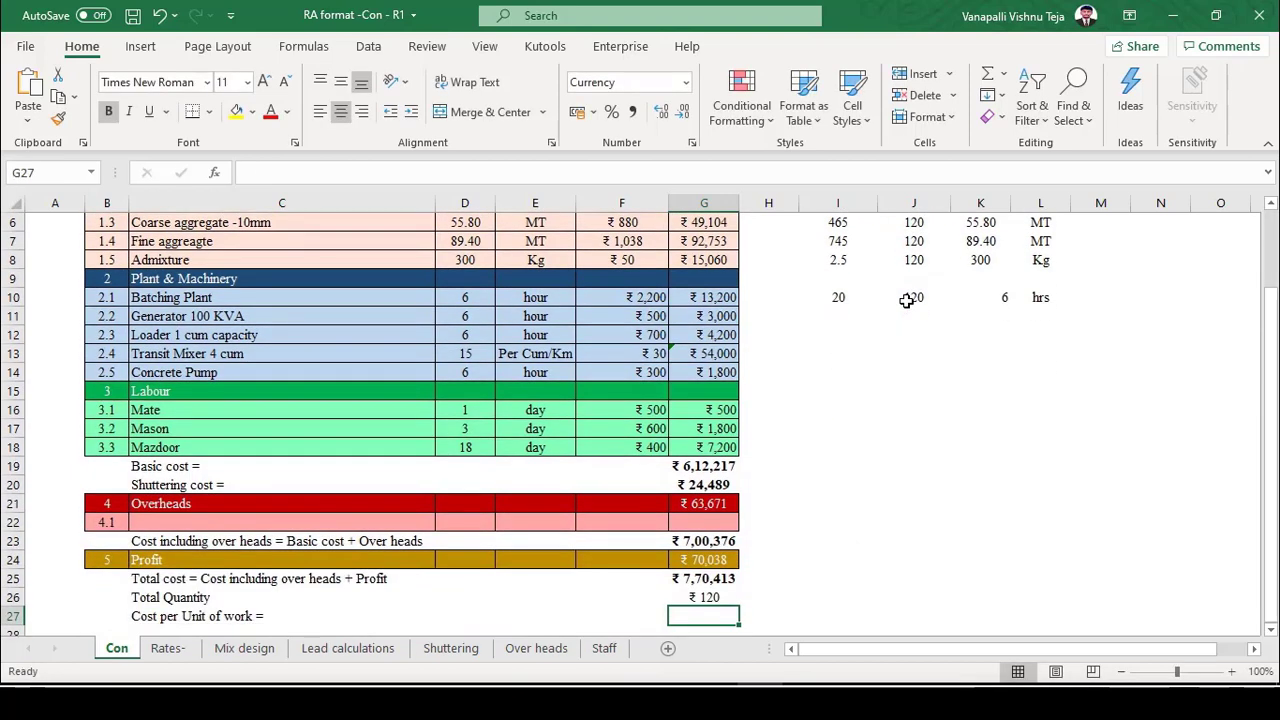
Calculate the cost per unit of work in G27 with =G25/G26.
{"action": "type", "text": "="}
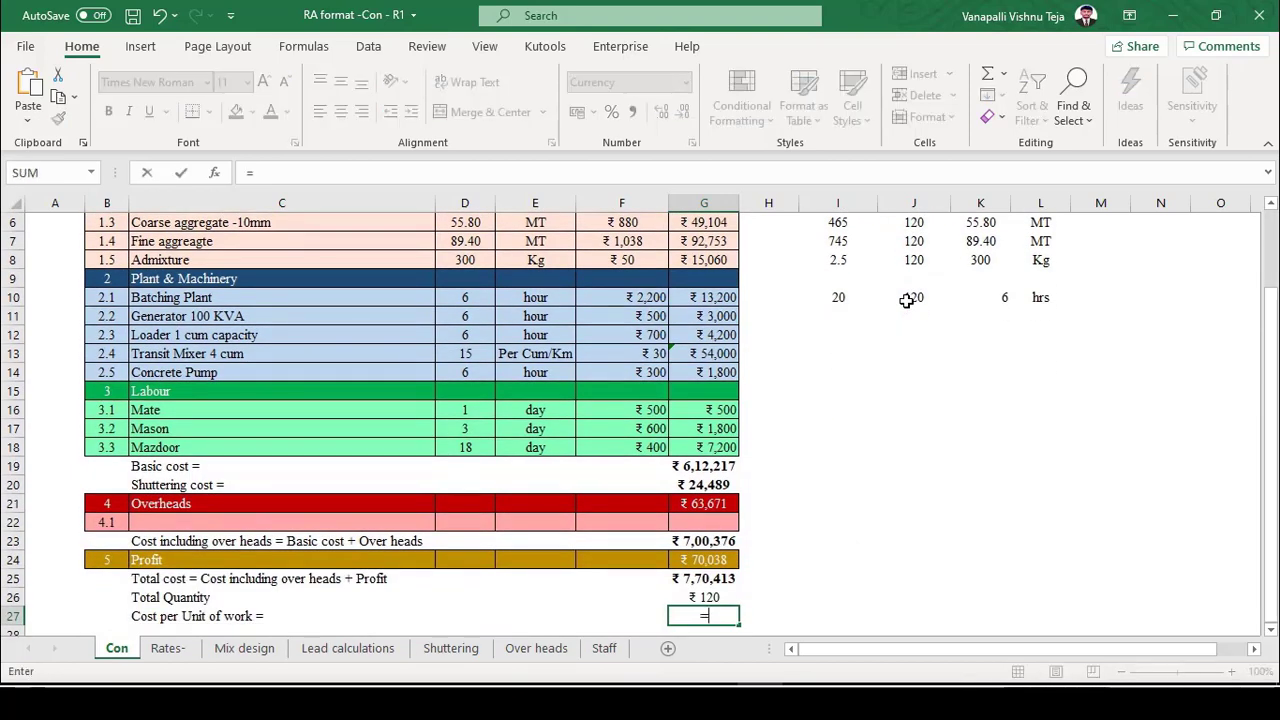
{"action": "key", "text": "Up"}
{"action": "key", "text": "Up"}
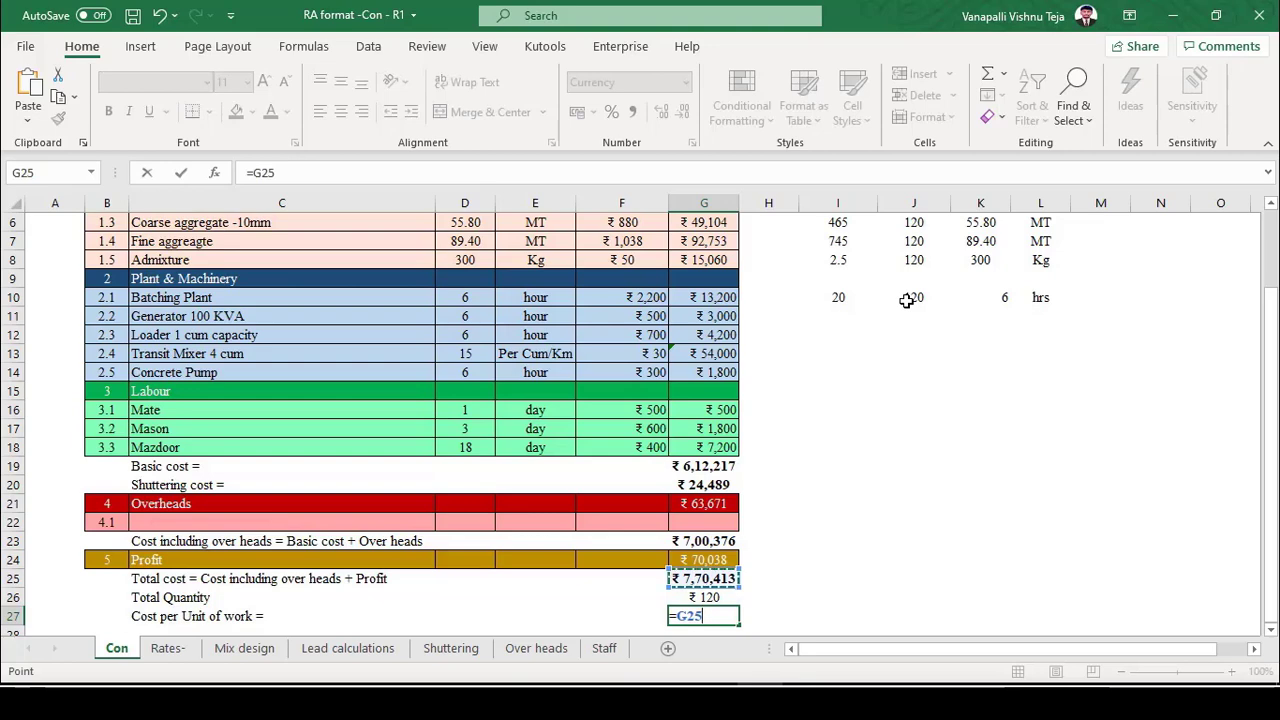
{"action": "type", "text": "/"}
{"action": "key", "text": "Up"}
{"action": "key", "text": "Return"}
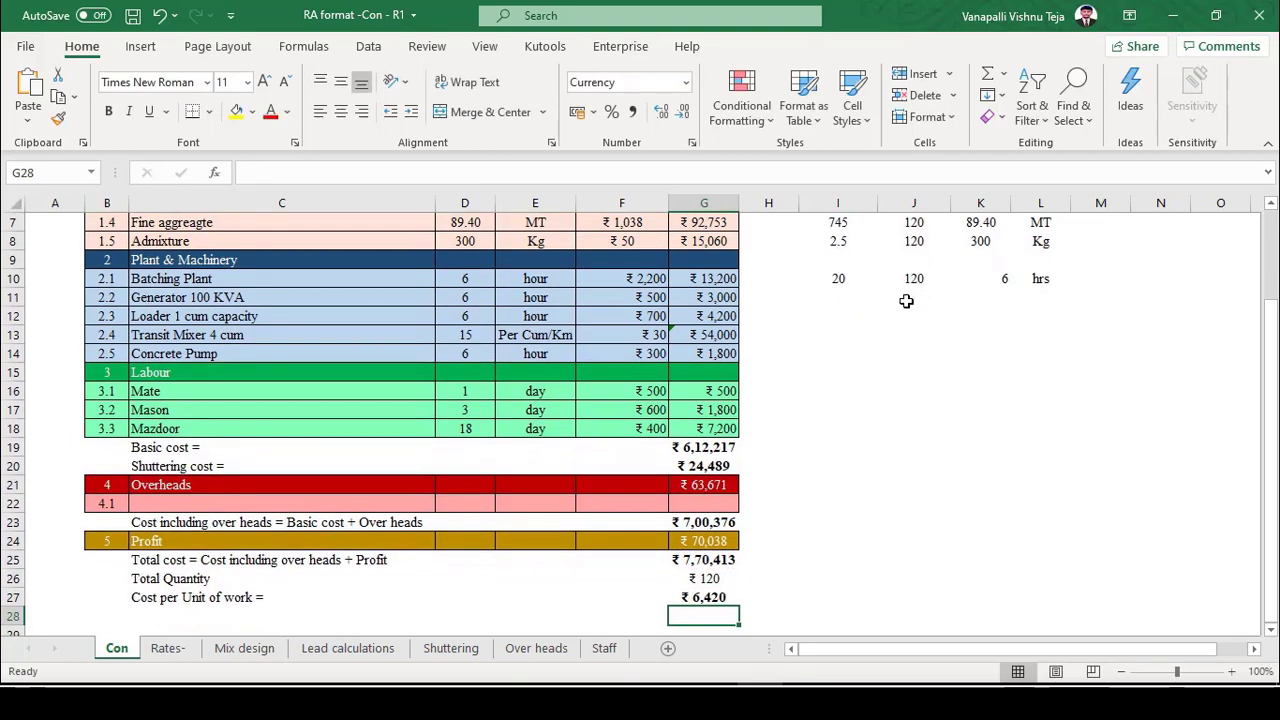
{"action": "key", "text": "Up"}
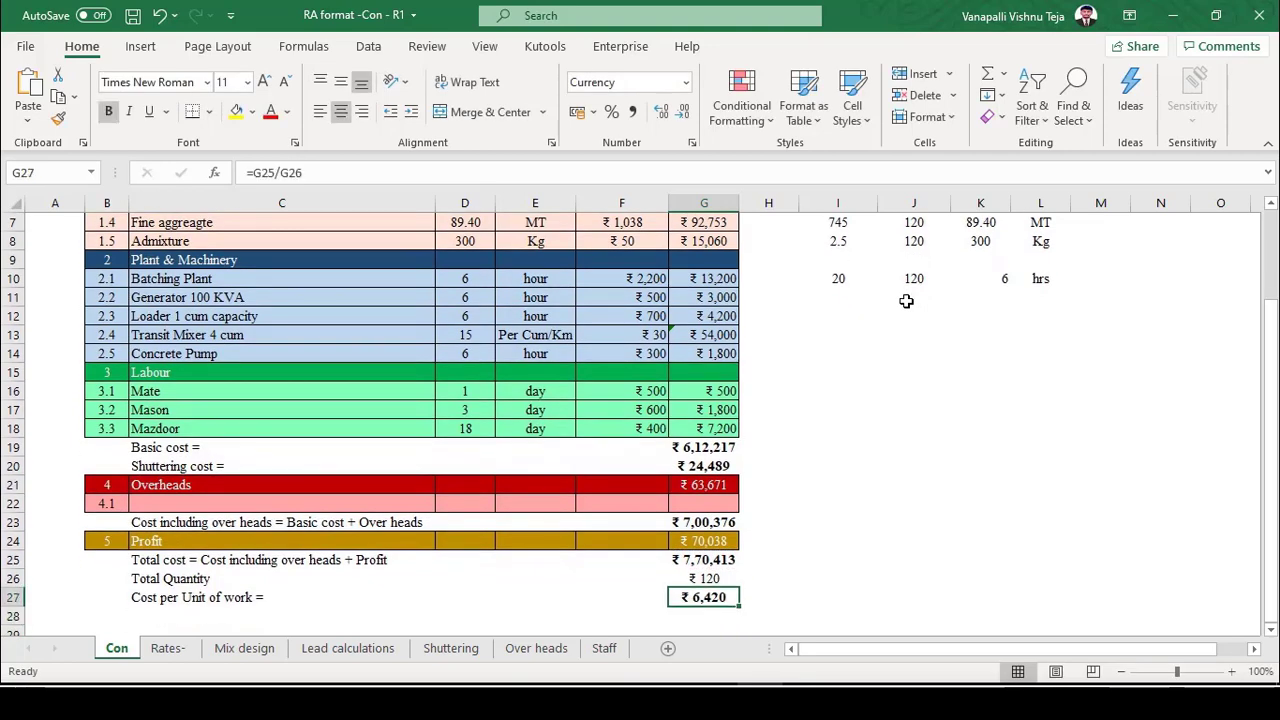